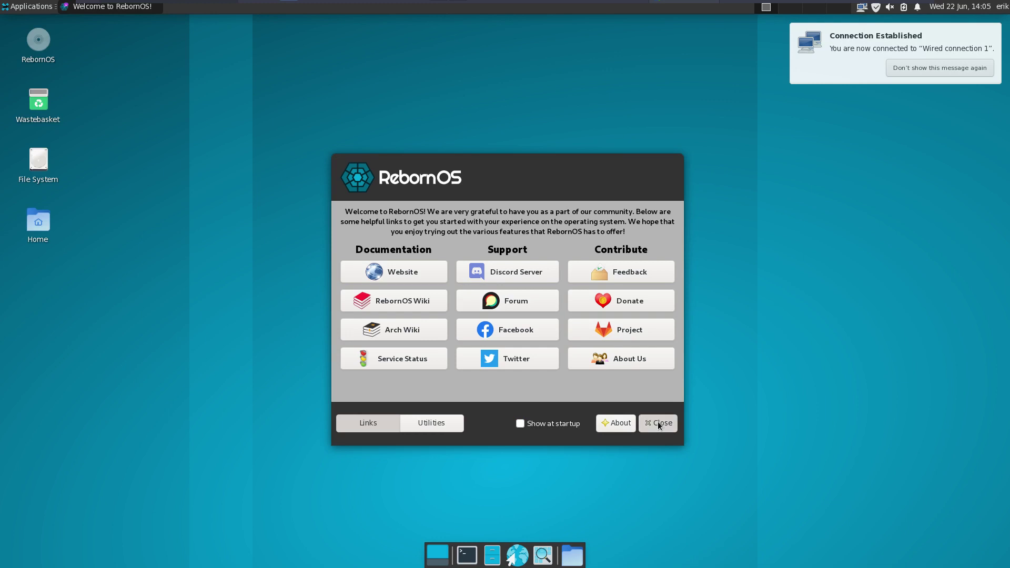
- Dismiss the network notification and run system updates with sudo pacman -Syyu, yay and paru
{"action": "left_click", "coordinate": [948, 67]}
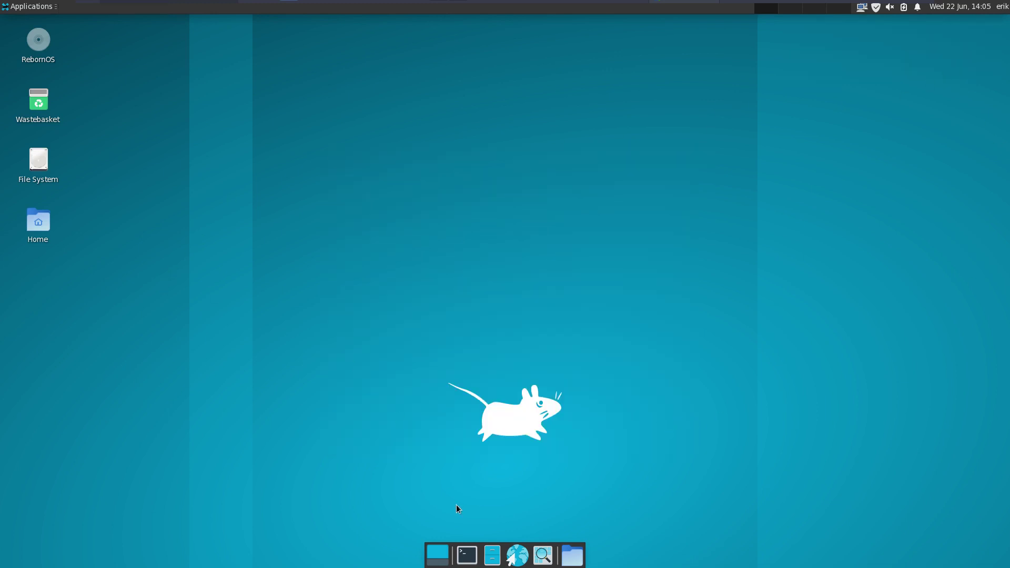
{"action": "left_click", "coordinate": [465, 557]}
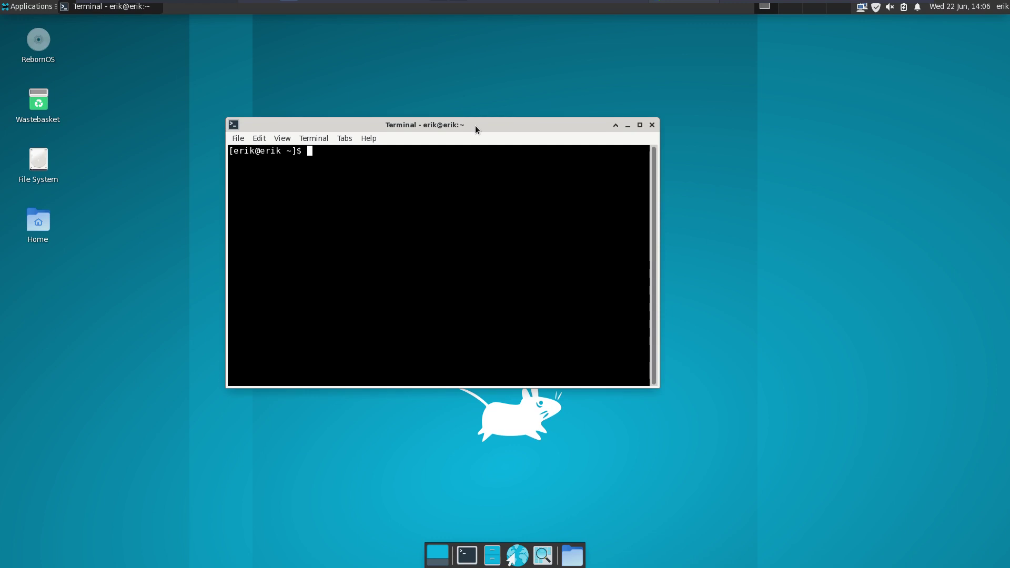
{"action": "type", "text": "sudo pacman -Syyu"}
{"action": "key", "text": "Return"}
{"action": "key", "text": "Return"}
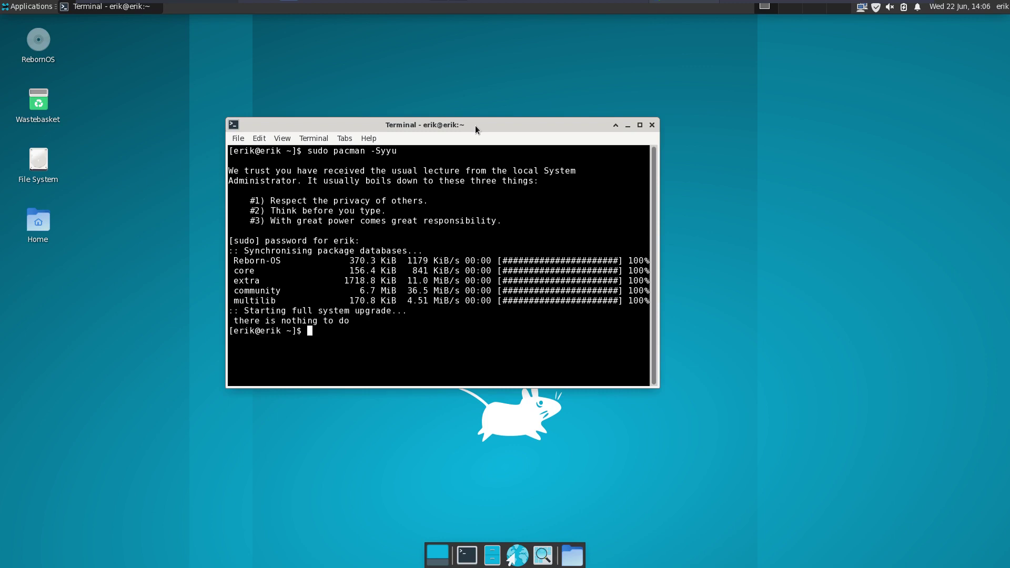
{"action": "type", "text": "yay"}
{"action": "key", "text": "BackSpace"}
{"action": "key", "text": "BackSpace"}
{"action": "key", "text": "BackSpace"}
{"action": "type", "text": "yay"}
{"action": "key", "text": "Return"}
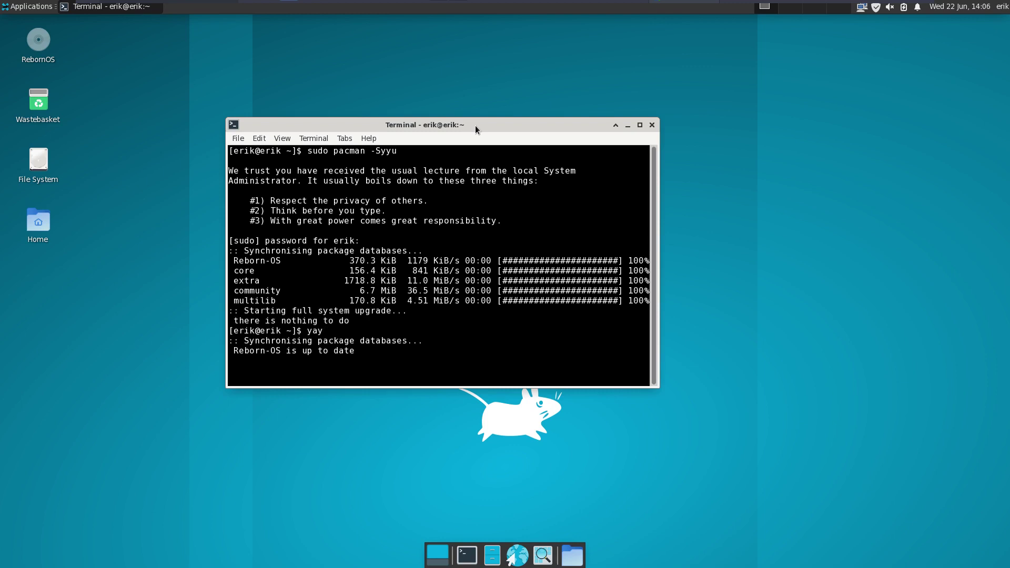
{"action": "type", "text": "paru"}
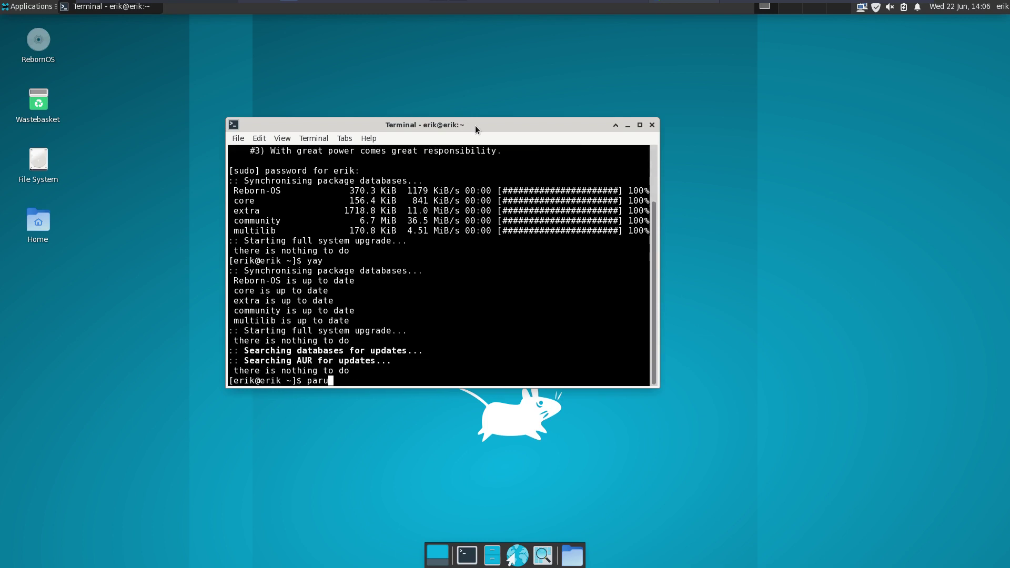
{"action": "key", "text": "Return"}
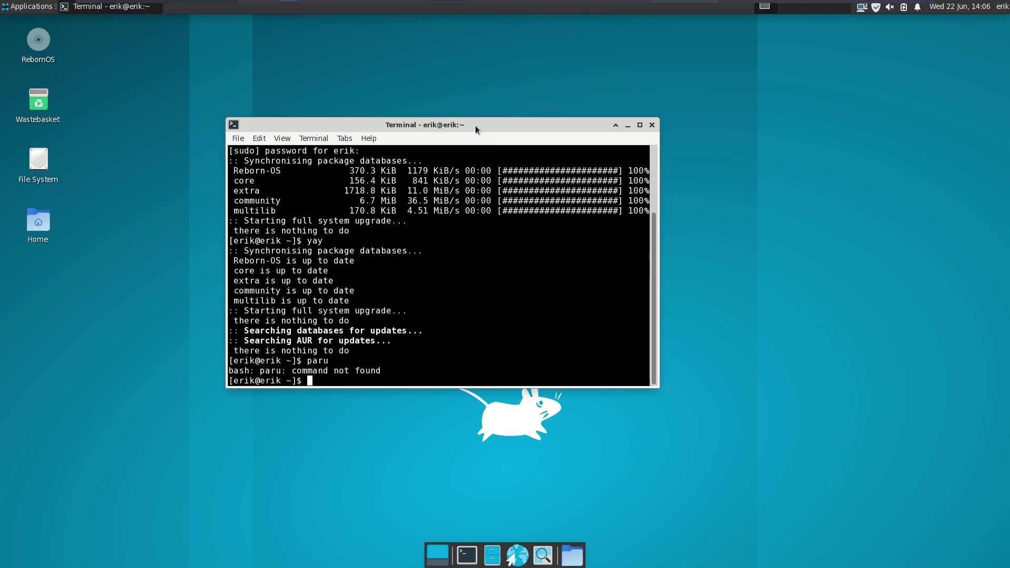
- Search yay for archlinux tweak and install archlinux-tweak-tool-git as choice 1
{"action": "type", "text": "yay arch"}
{"action": "type", "text": "linu"}
{"action": "type", "text": "x"}
{"action": "type", "text": " w"}
{"action": "type", "text": "weak"}
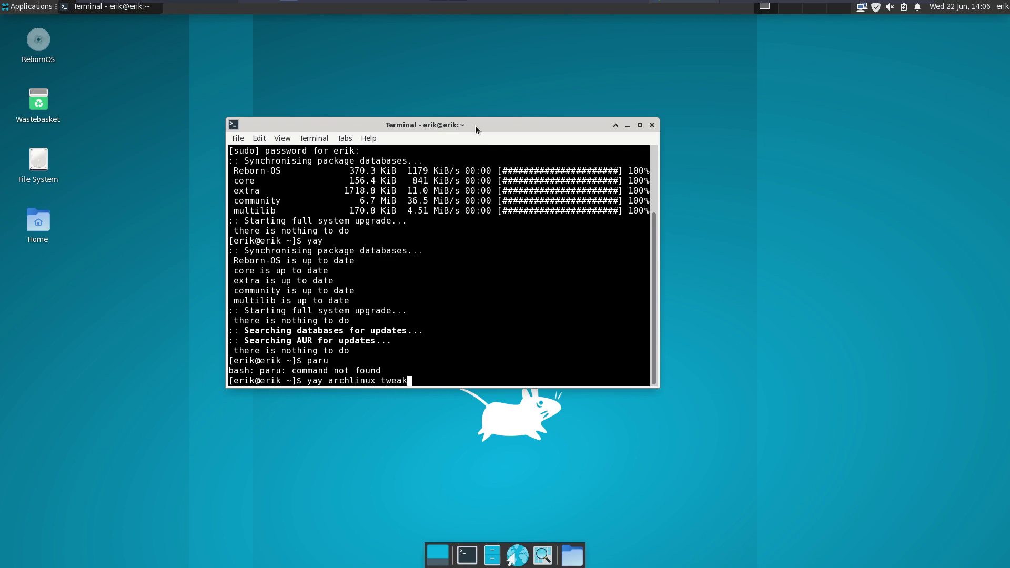
{"action": "key", "text": "Return"}
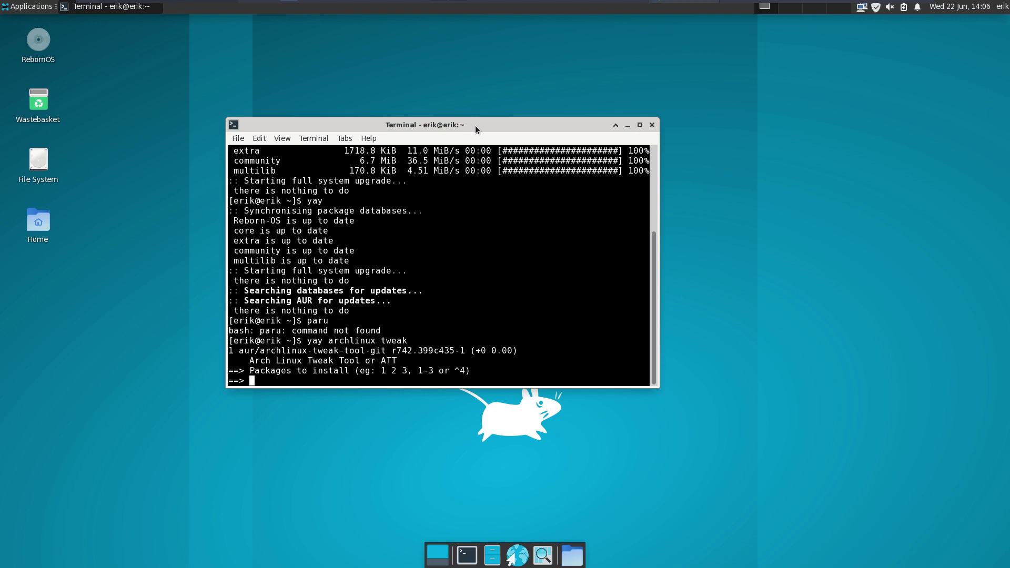
{"action": "key", "text": "End"}
{"action": "key", "text": "Return"}
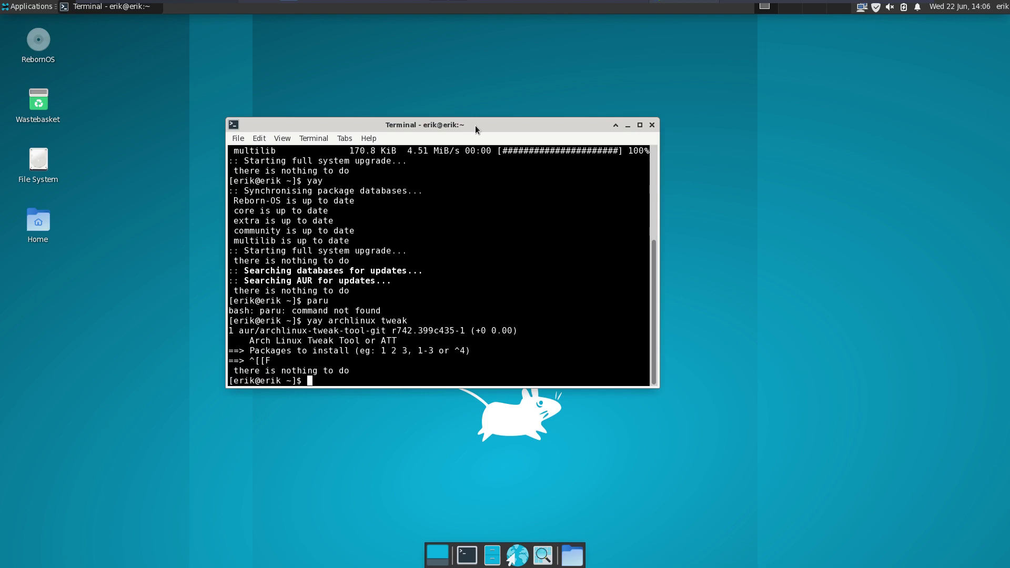
{"action": "key", "text": "Up"}
{"action": "key", "text": "Return"}
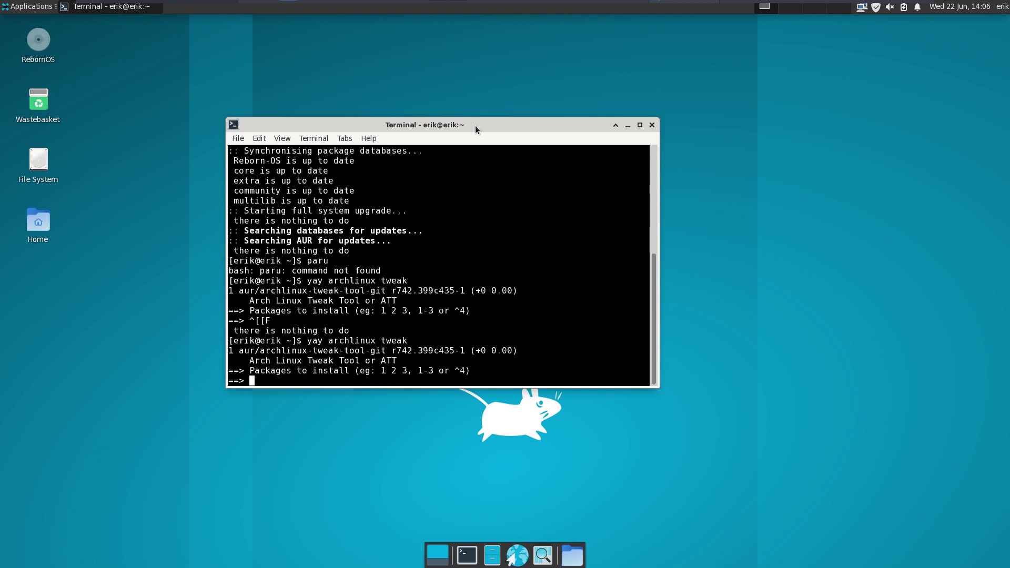
{"action": "type", "text": "1"}
{"action": "key", "text": "Return"}
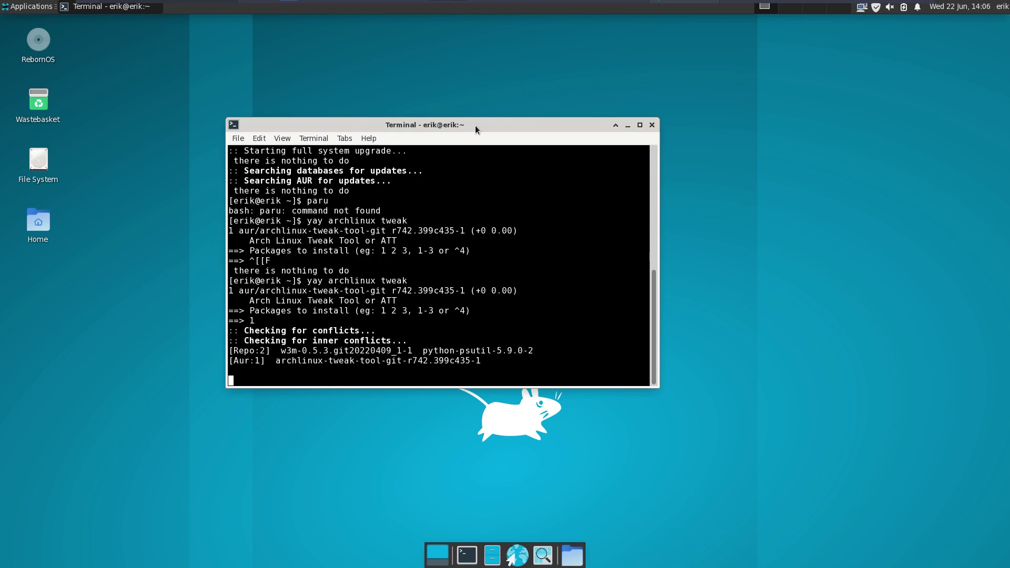
{"action": "key", "text": "Return"}
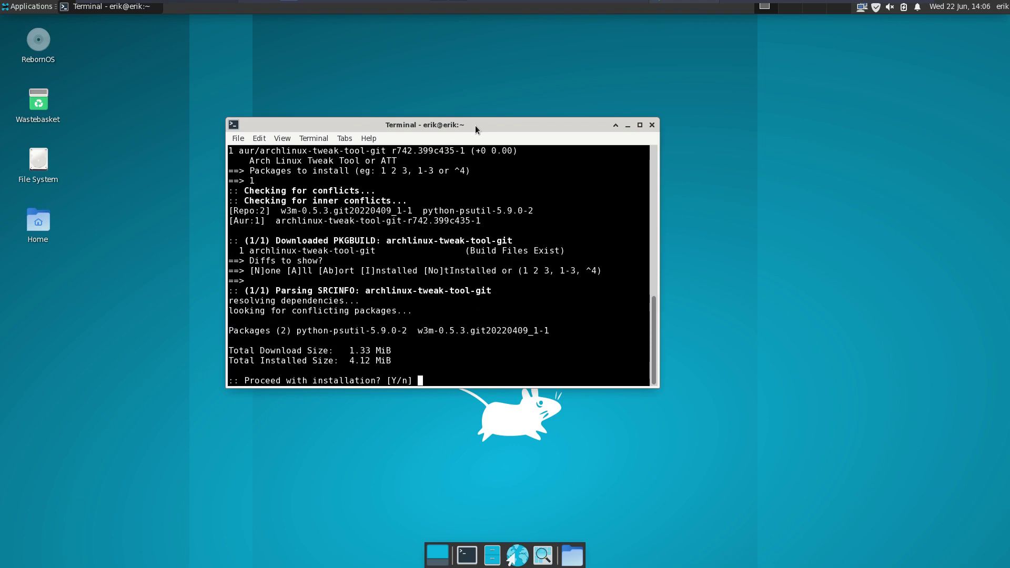
{"action": "key", "text": "Return"}
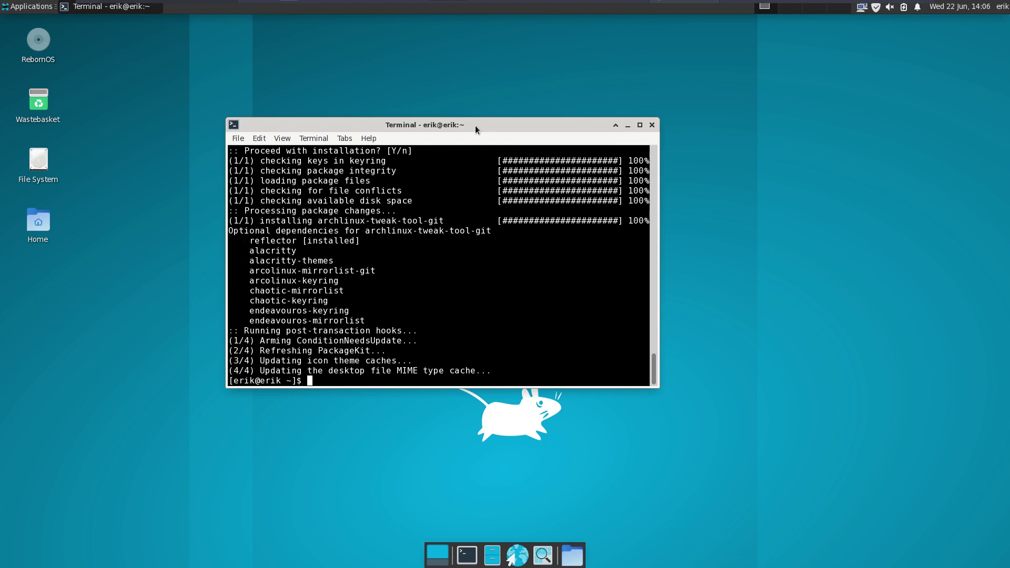
- Launch archlinux-tweak-tool from the terminal and authenticate with the sudo password
{"action": "type", "text": "archlinux-tweak-tool"}
{"action": "key", "text": "Return"}
{"action": "type", "text": "****"}
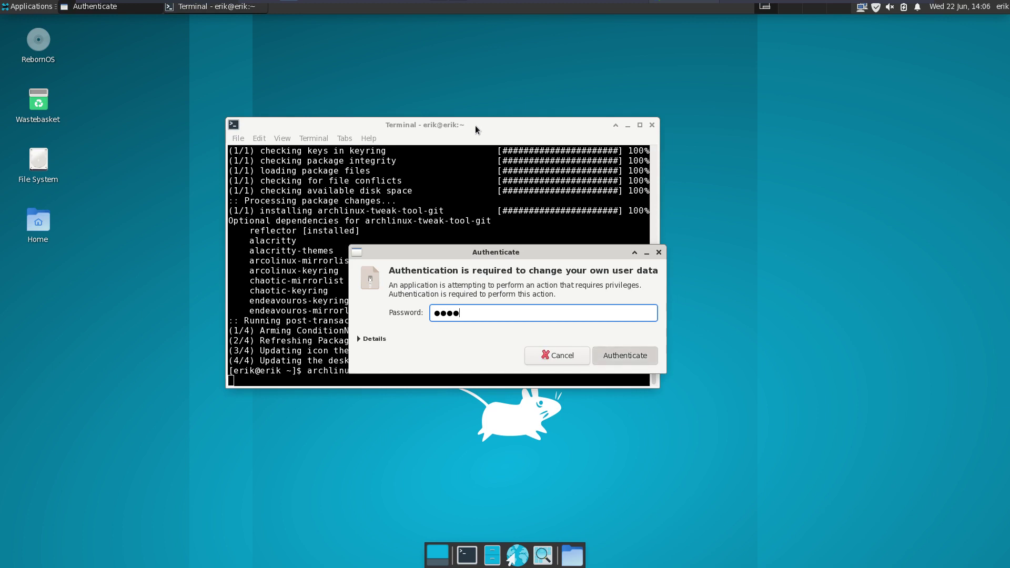
{"action": "key", "text": "Return"}
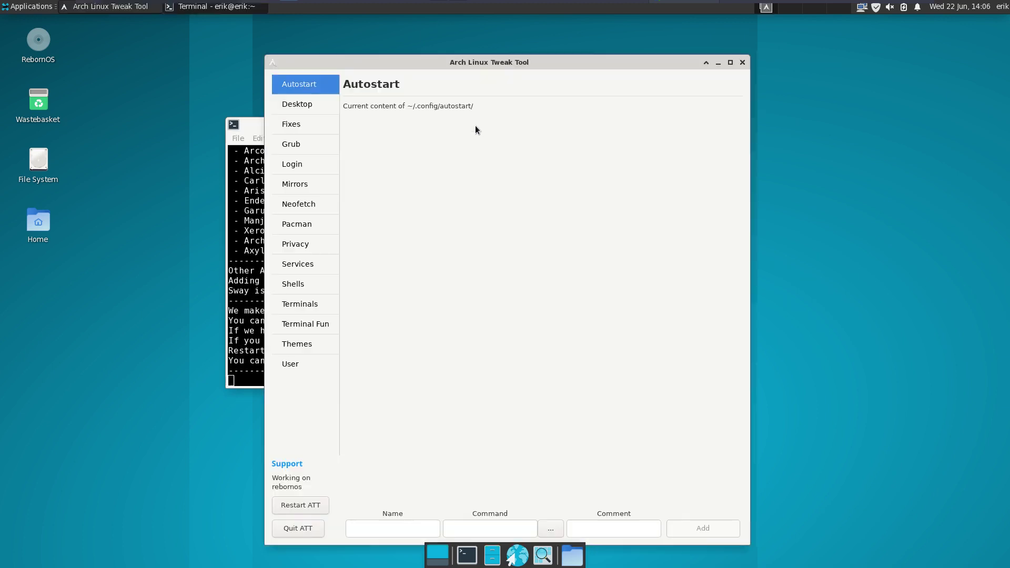
- Install ArcoLinux, Endeavour, Xerolinux and Chaotics keys and mirrors on the Pacman page, then restart ATT
{"action": "left_click", "coordinate": [311, 104]}
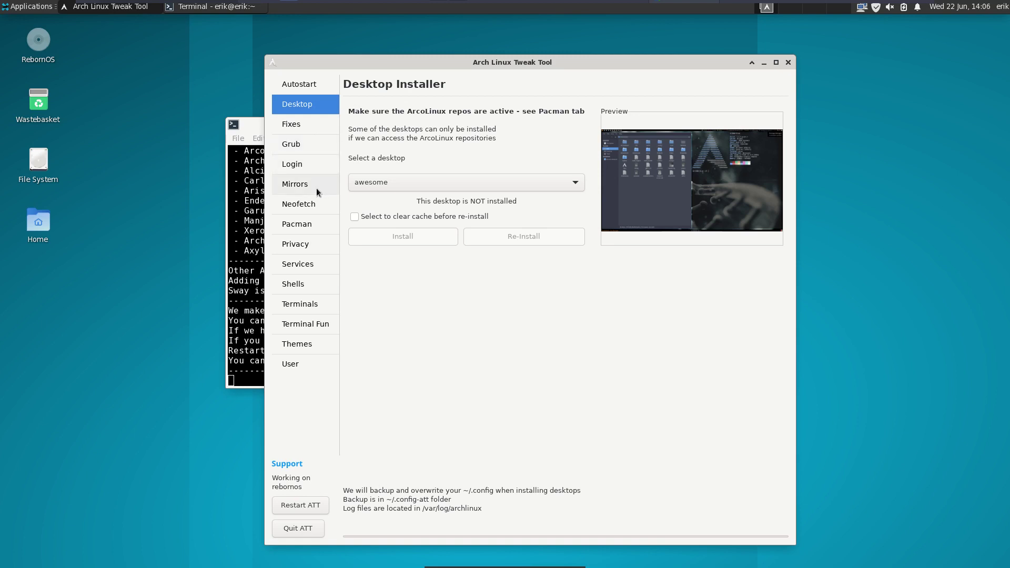
{"action": "left_click", "coordinate": [309, 232]}
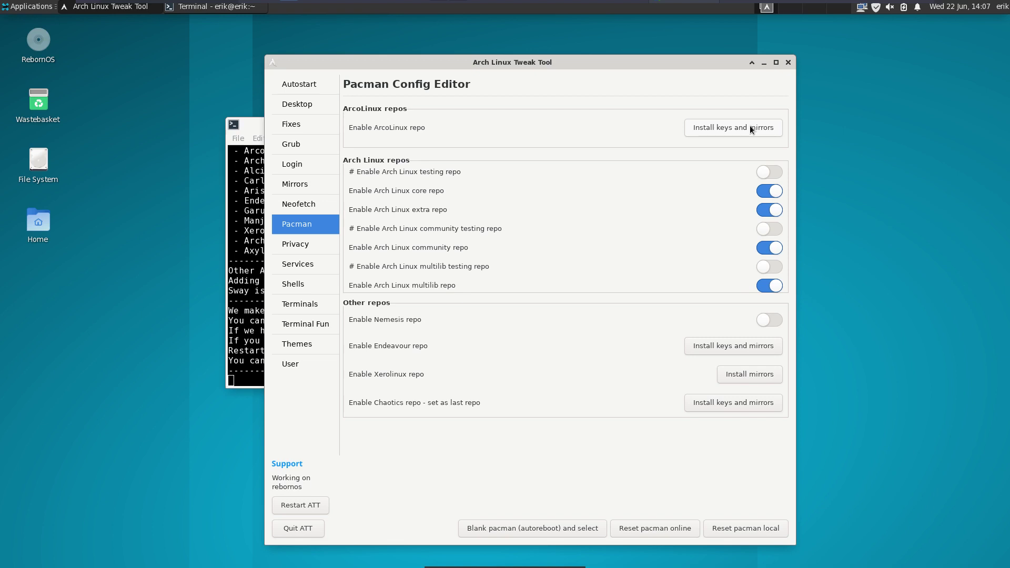
{"action": "left_click", "coordinate": [751, 129]}
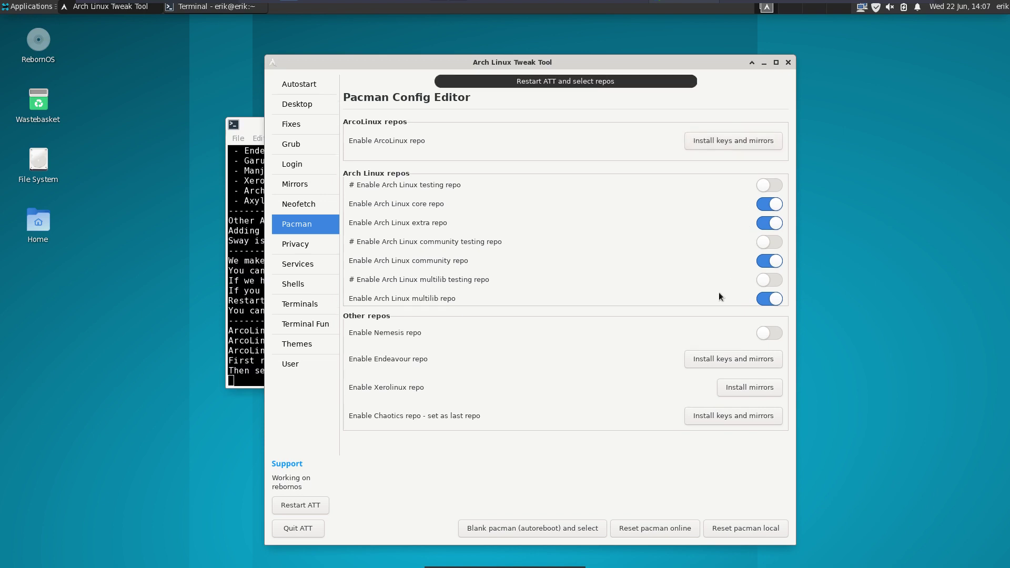
{"action": "left_click", "coordinate": [719, 350]}
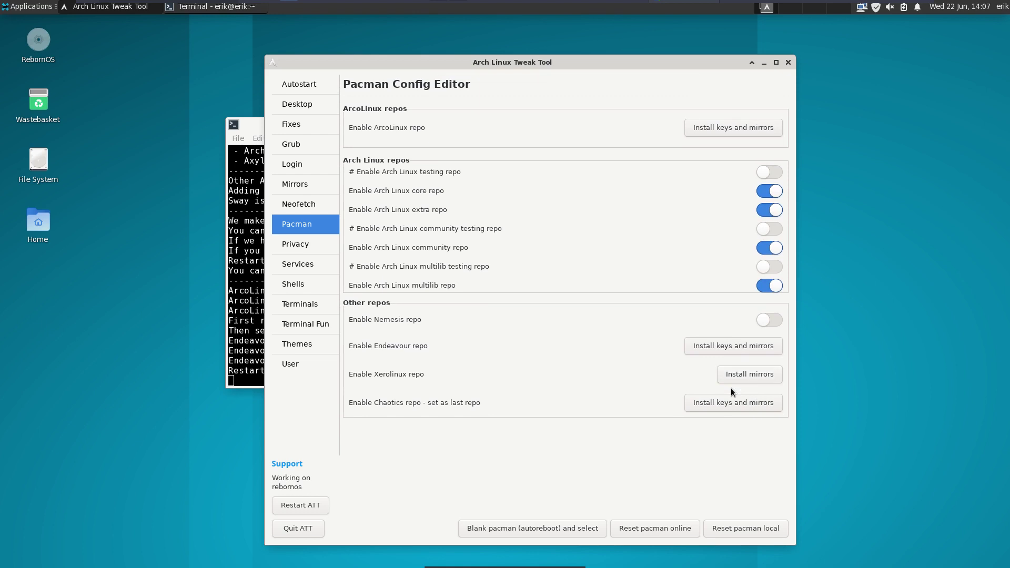
{"action": "left_click", "coordinate": [735, 388]}
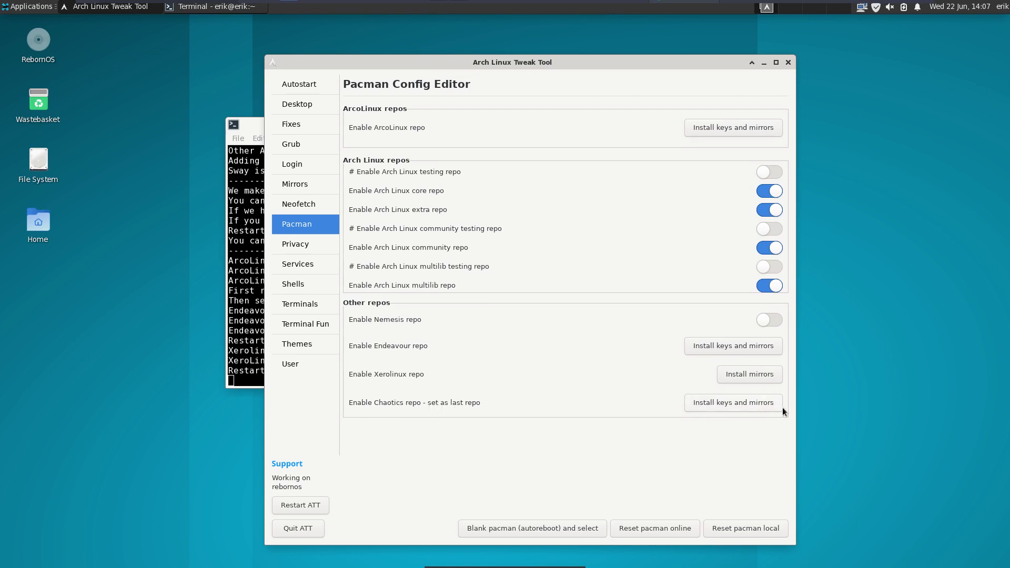
{"action": "left_click", "coordinate": [756, 405]}
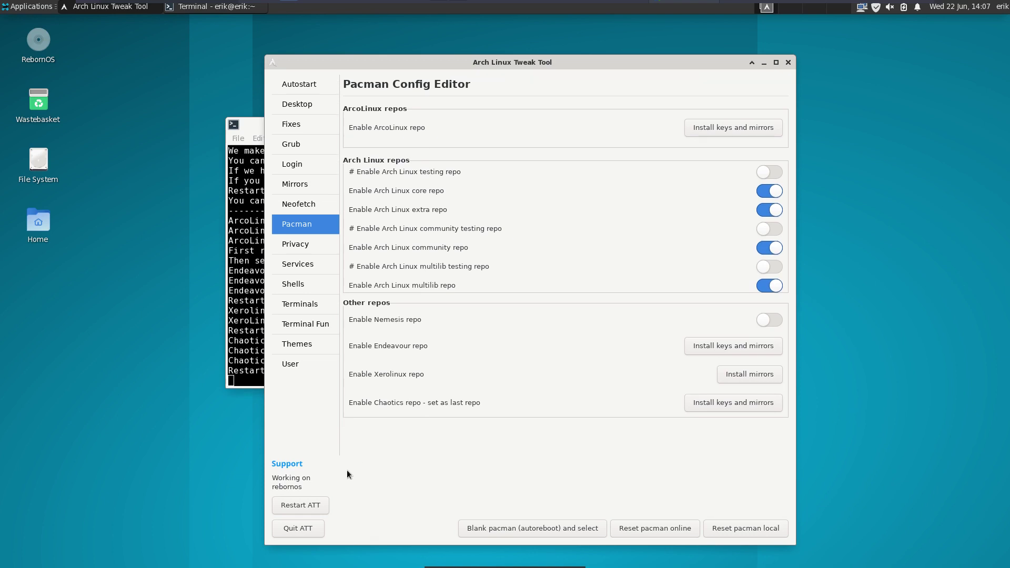
{"action": "left_click", "coordinate": [309, 505]}
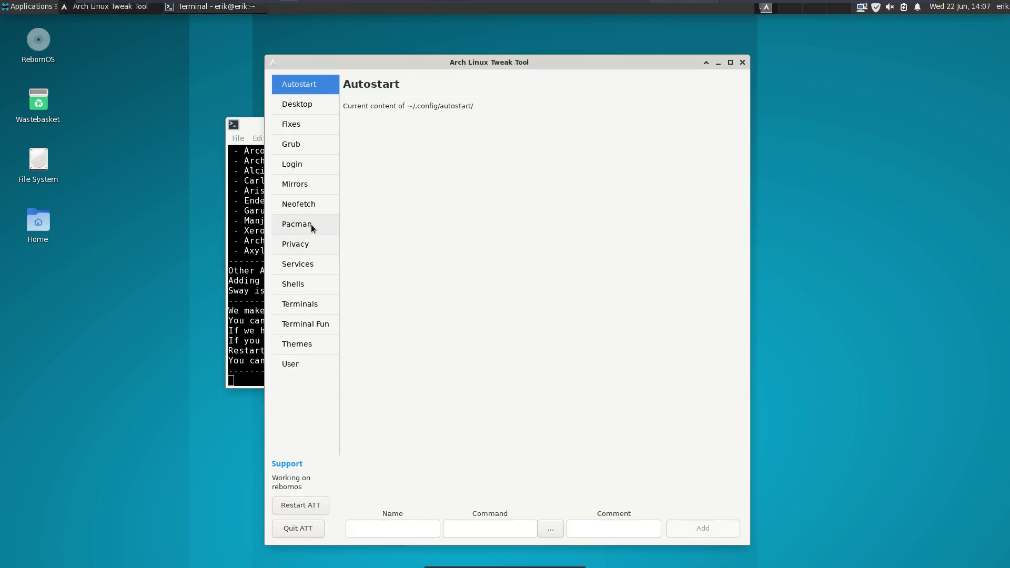
- Switch on the ArcoLinux x-large, 3rd-party and main ArcoLinux repo toggles, then arrange the windows
{"action": "left_click", "coordinate": [311, 227]}
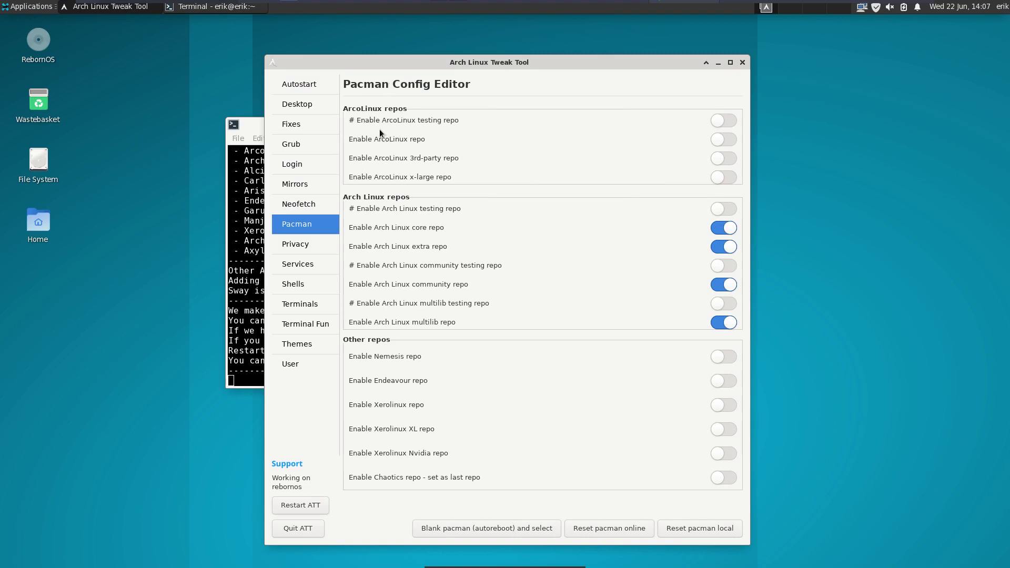
{"action": "left_click", "coordinate": [721, 178]}
{"action": "left_click", "coordinate": [730, 171]}
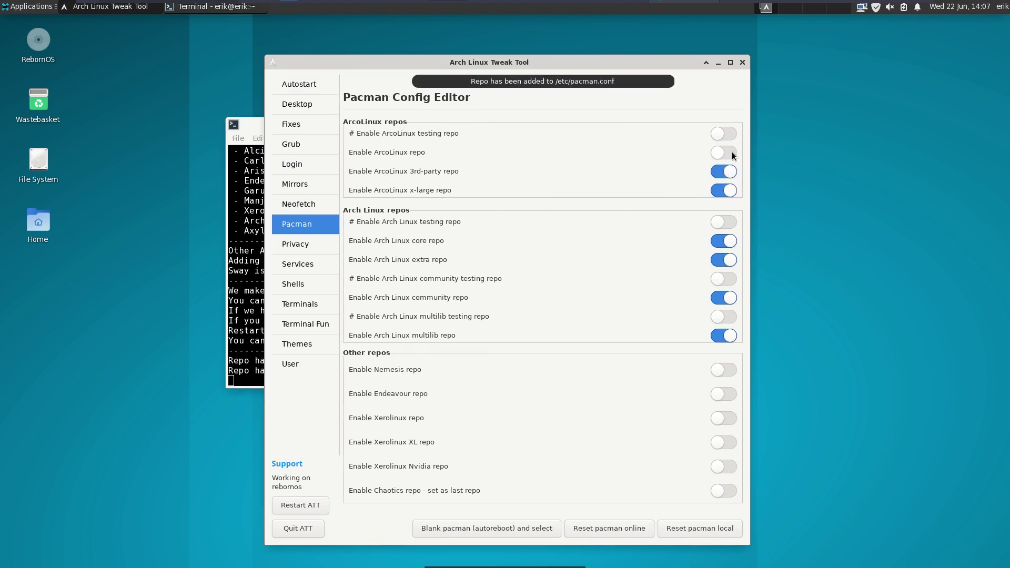
{"action": "left_click", "coordinate": [732, 153]}
{"action": "left_click_drag", "start_coordinate": [600, 64], "coordinate": [788, 54]}
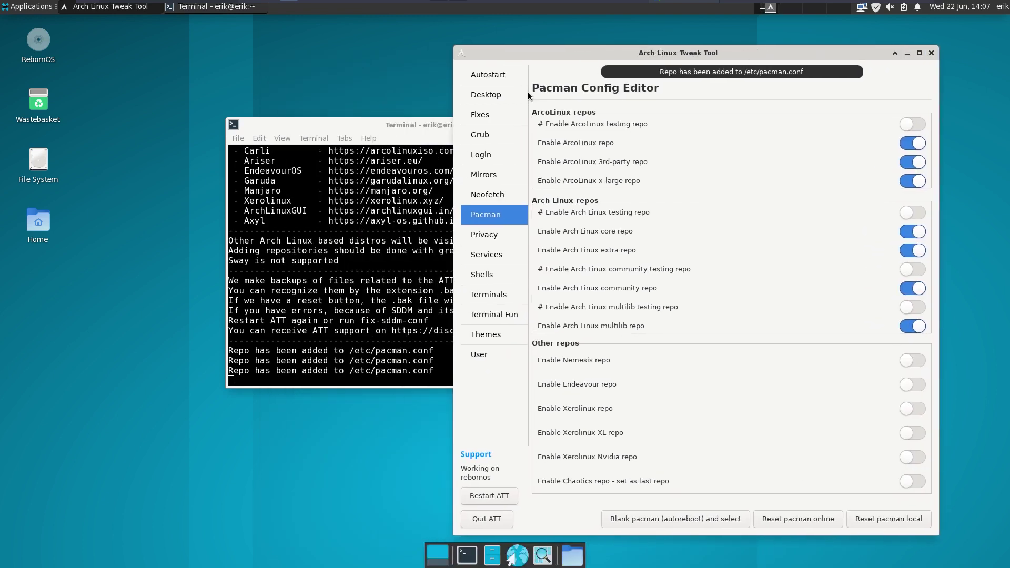
{"action": "left_click_drag", "start_coordinate": [405, 125], "coordinate": [199, 55]}
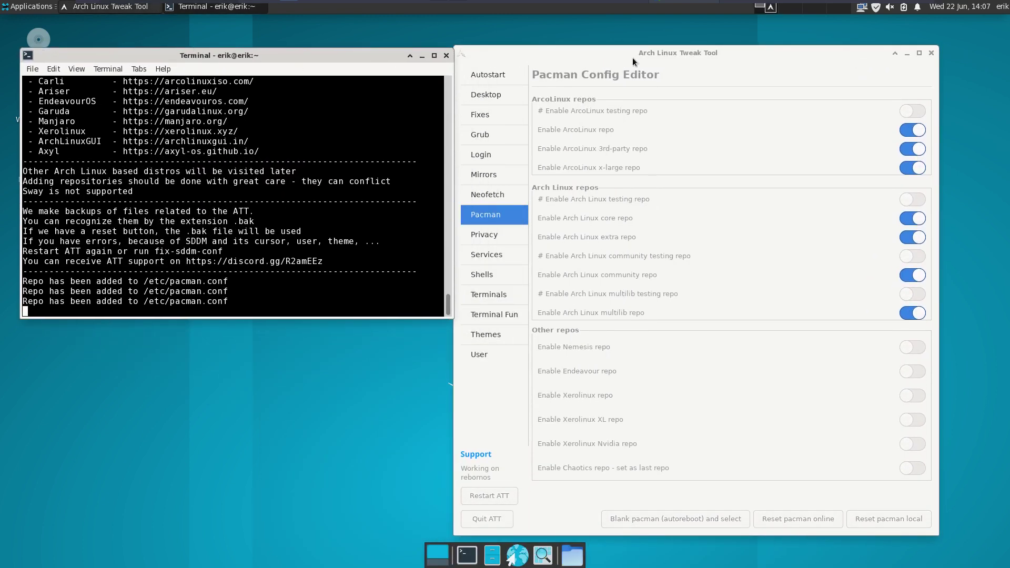
{"action": "left_click_drag", "start_coordinate": [633, 58], "coordinate": [596, 49]}
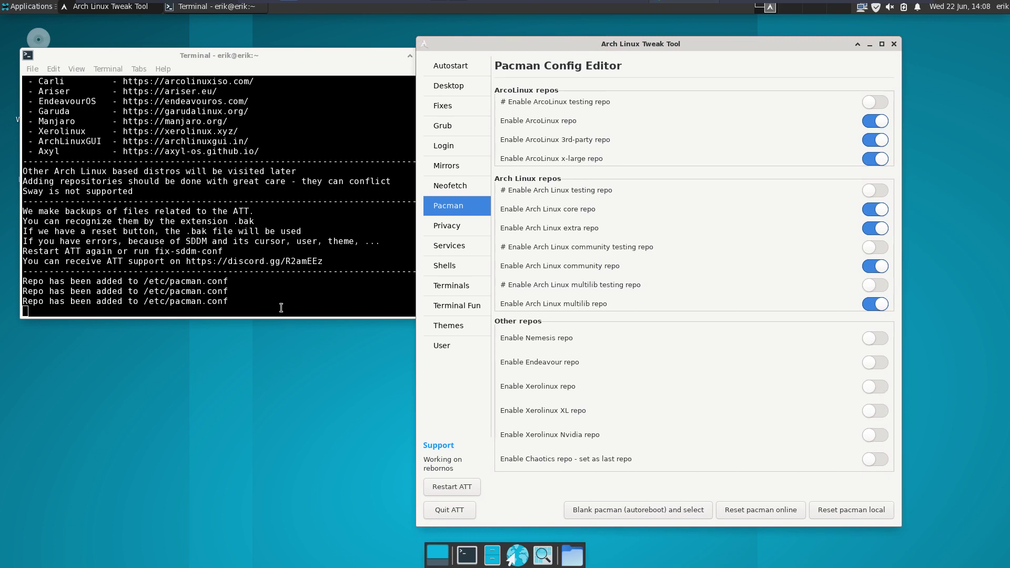
- In a new terminal, run sudo pacman -Syyu with the new repos and confirm the upgrade
{"action": "left_click", "coordinate": [466, 556]}
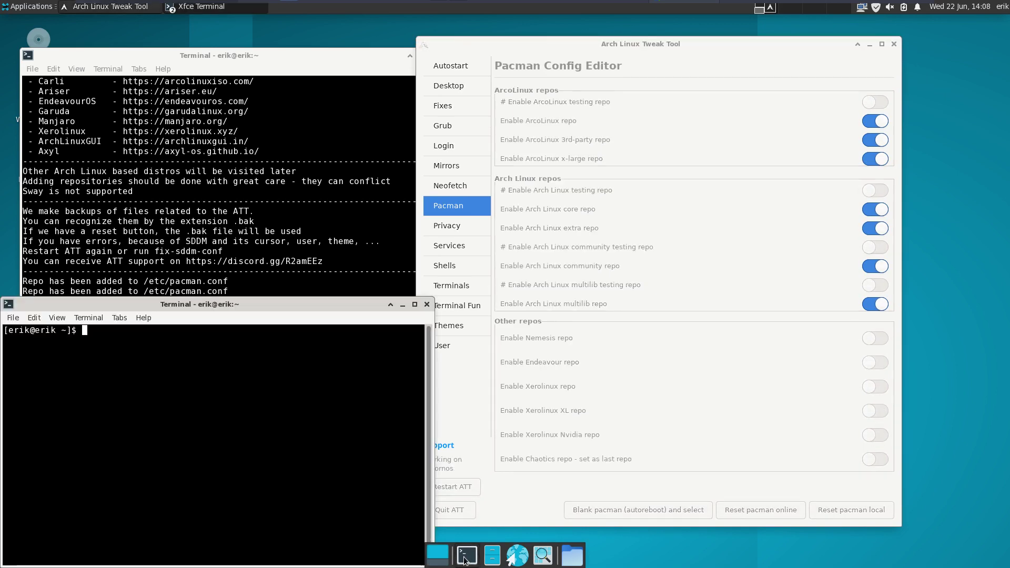
{"action": "type", "text": "sudo pacman"}
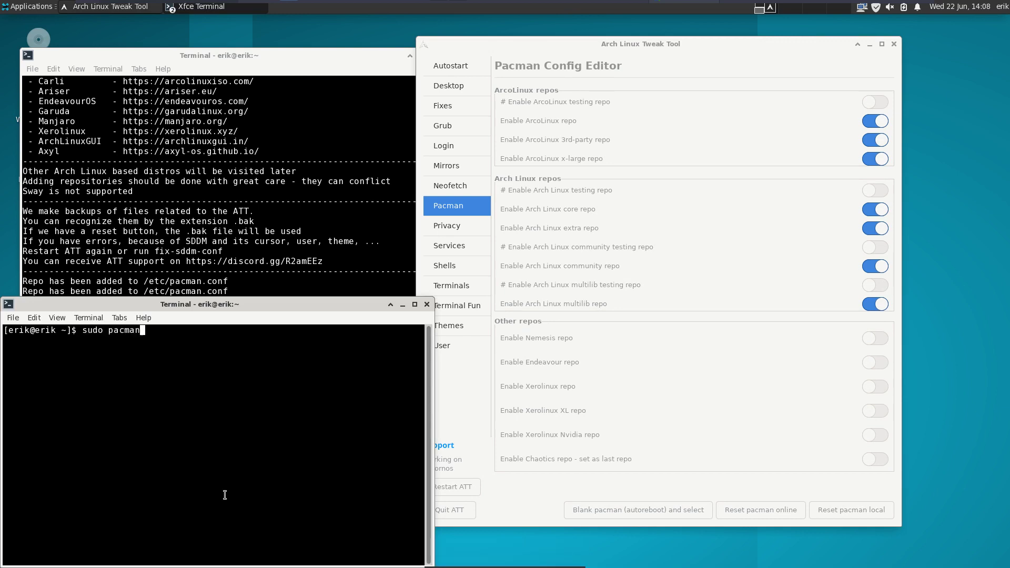
{"action": "type", "text": " -Syyu"}
{"action": "key", "text": "Return"}
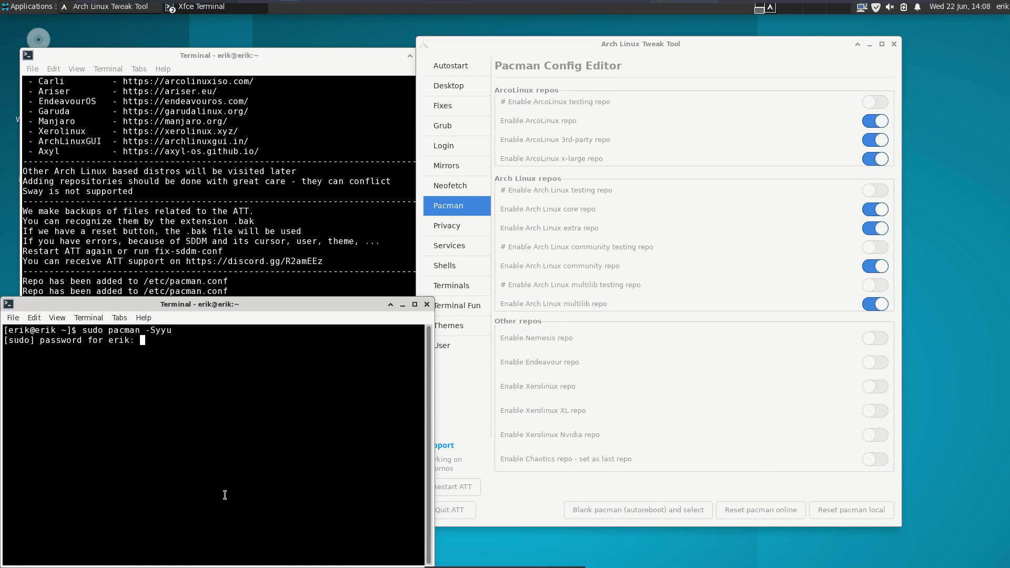
{"action": "key", "text": "Return"}
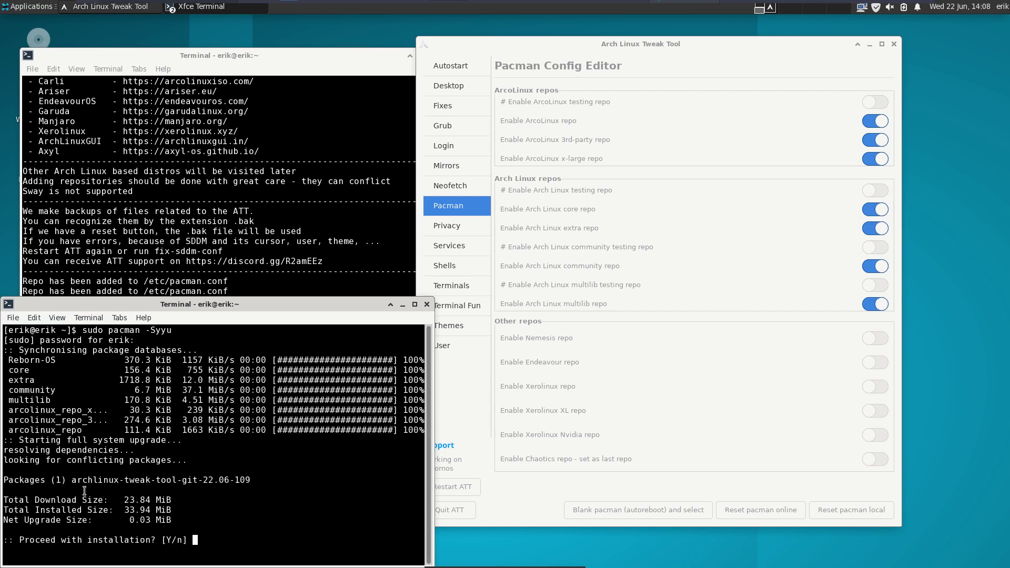
{"action": "left_click_drag", "start_coordinate": [71, 479], "coordinate": [193, 481]}
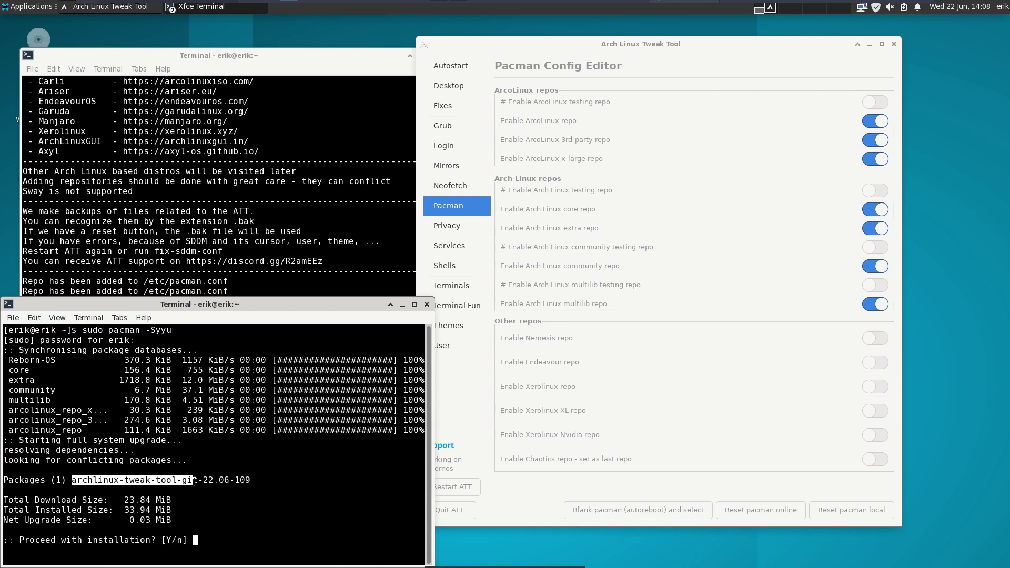
{"action": "left_click", "coordinate": [88, 431]}
{"action": "left_click_drag", "start_coordinate": [88, 432], "coordinate": [8, 431]}
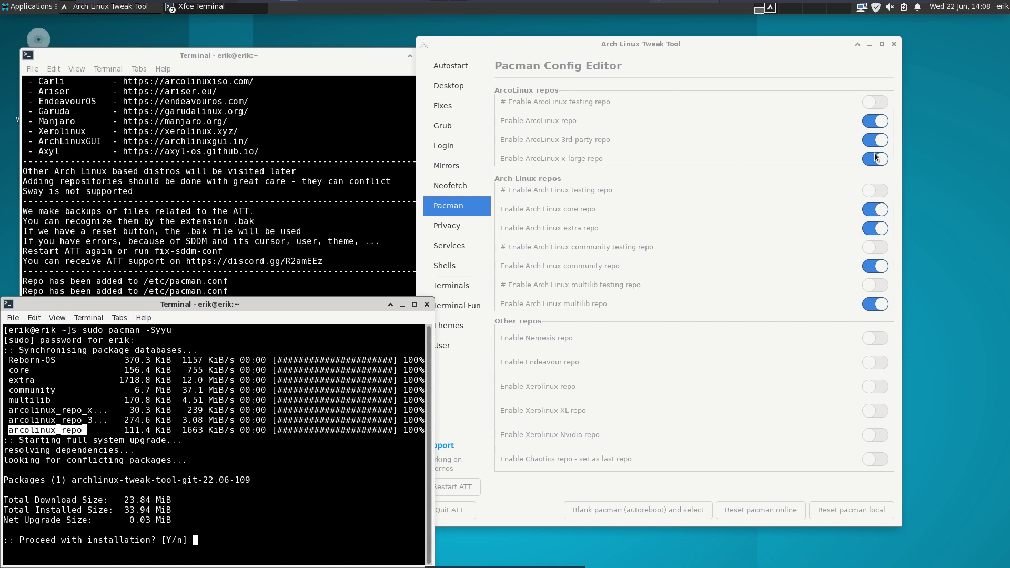
{"action": "left_click", "coordinate": [303, 463]}
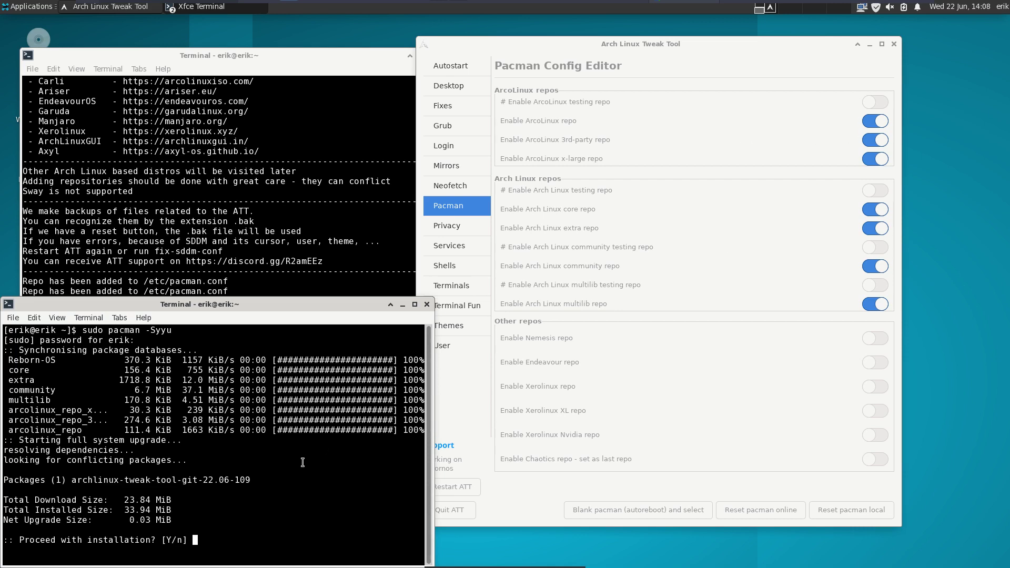
{"action": "key", "text": "Return"}
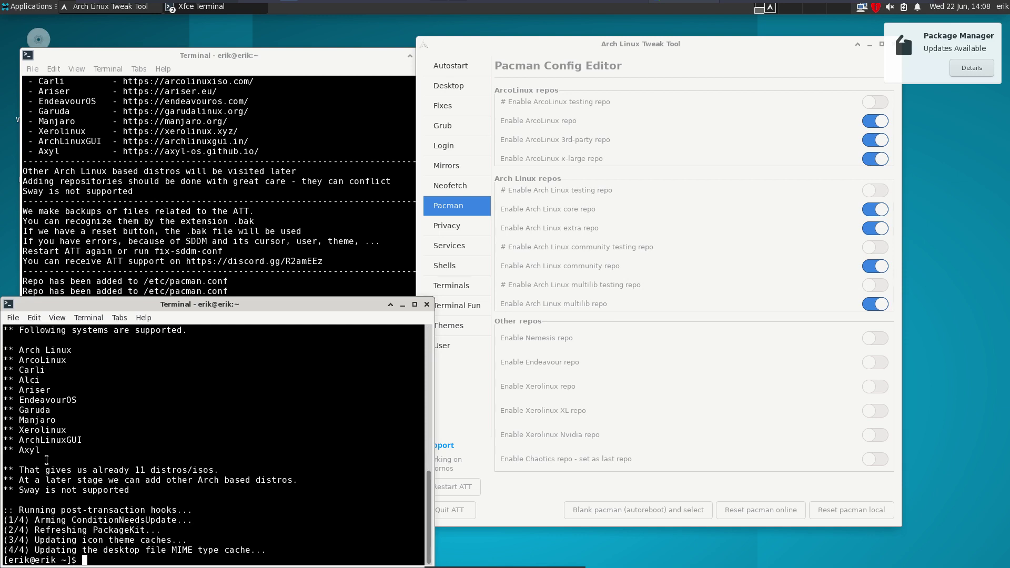
- Review the upgrade output, then close the upgrade terminal window
{"action": "triple_click", "coordinate": [26, 451]}
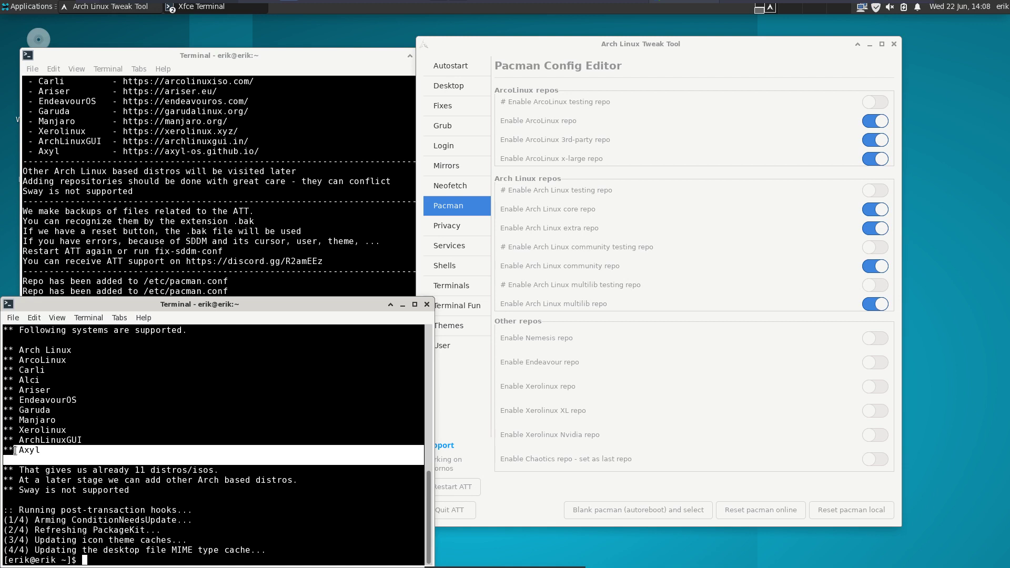
{"action": "double_click", "coordinate": [159, 473]}
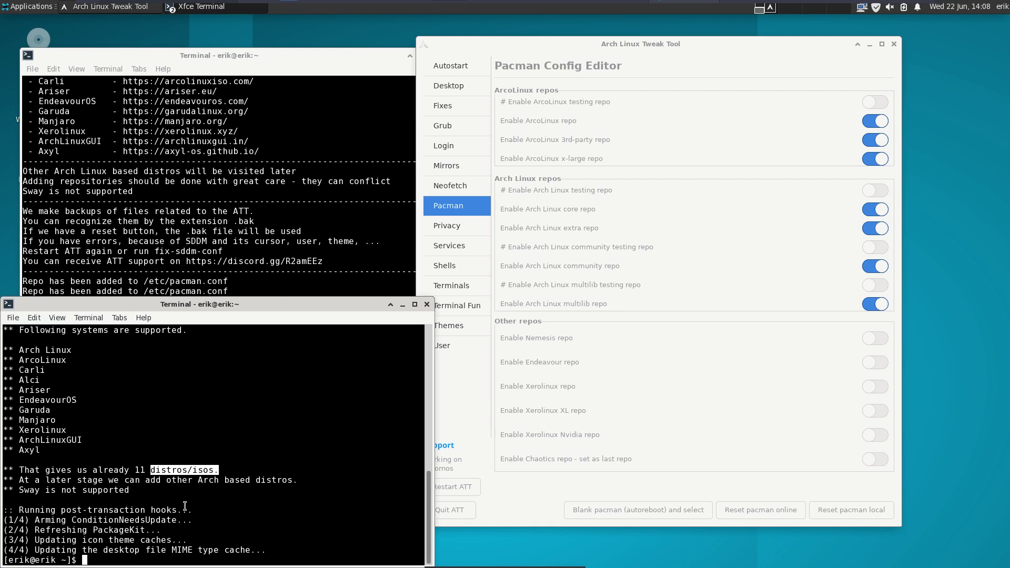
{"action": "left_click", "coordinate": [693, 58]}
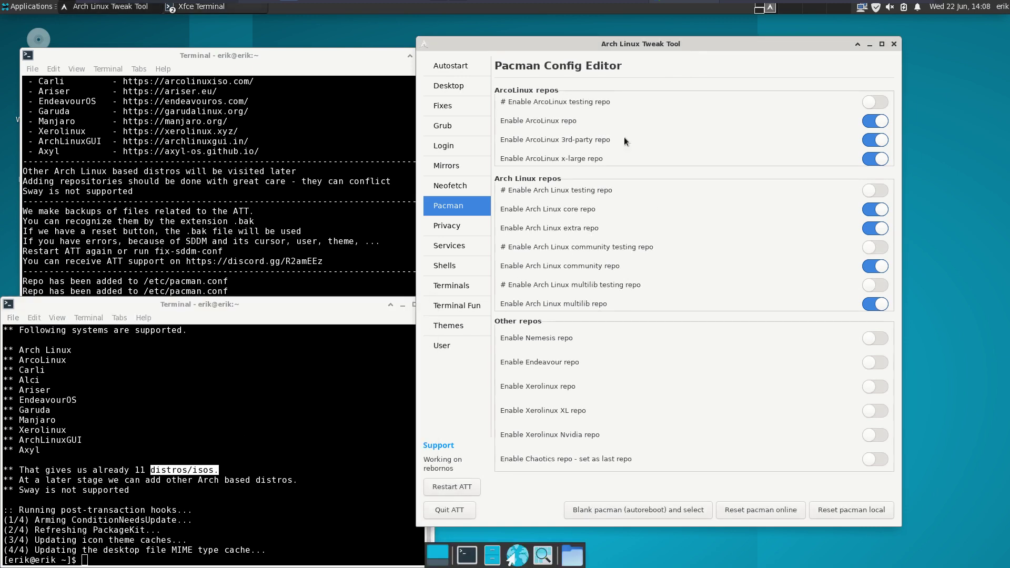
{"action": "left_click", "coordinate": [363, 323]}
{"action": "left_click", "coordinate": [427, 305]}
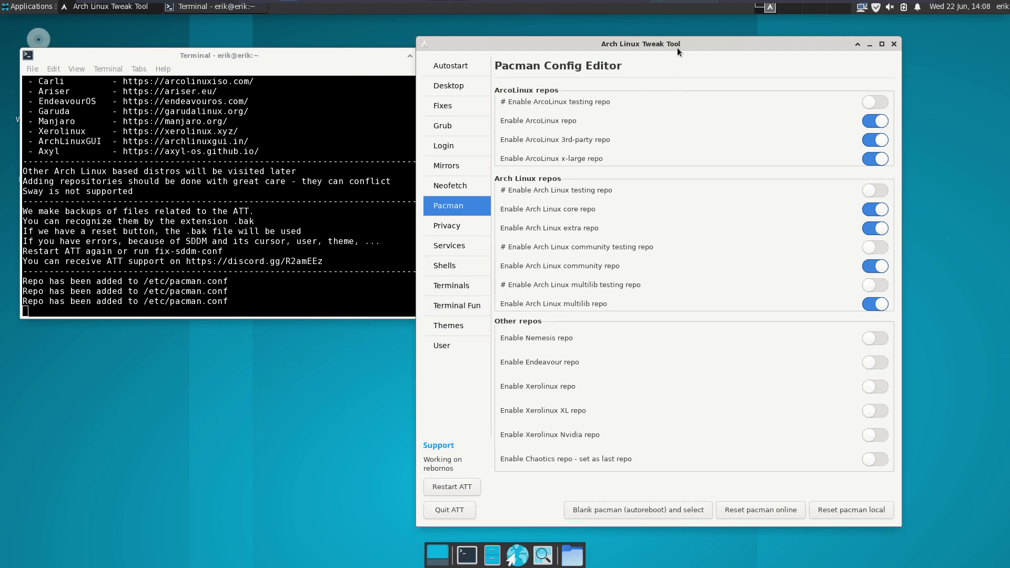
- Restart ATT from its Desktop Installer page so the updated version runs
{"action": "left_click_drag", "start_coordinate": [676, 47], "coordinate": [736, 45]}
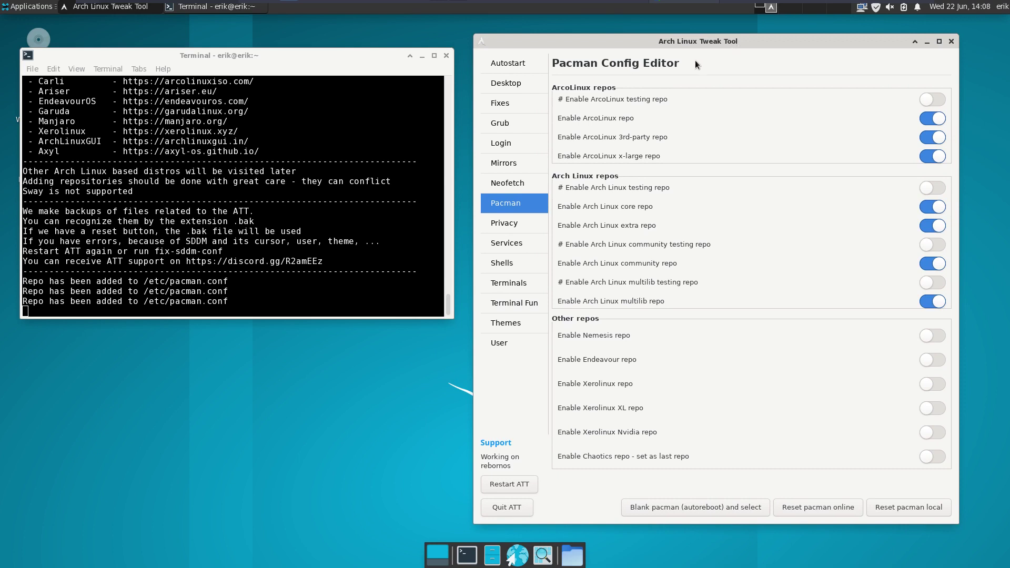
{"action": "left_click", "coordinate": [520, 63]}
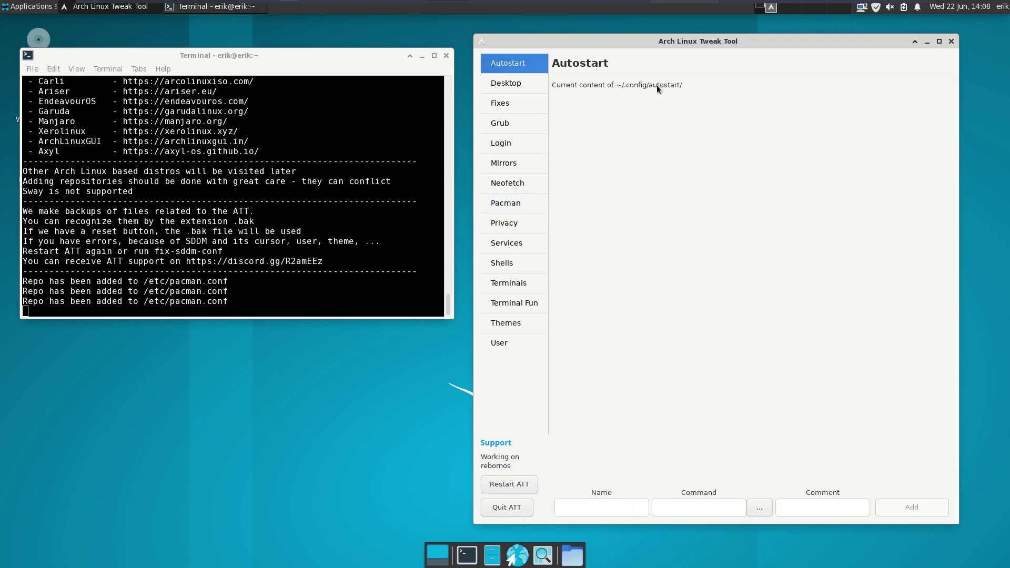
{"action": "left_click", "coordinate": [513, 84]}
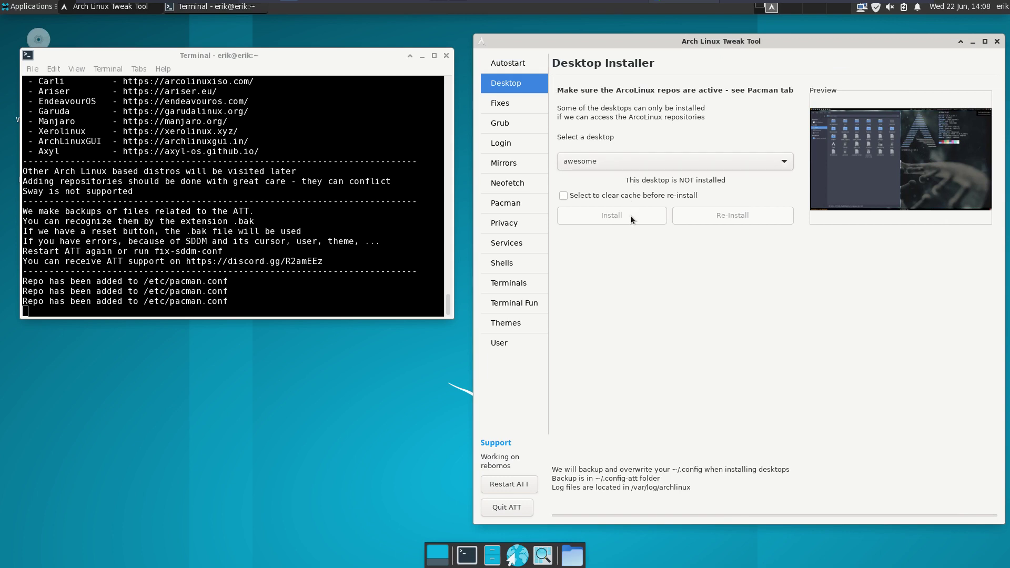
{"action": "left_click", "coordinate": [527, 486]}
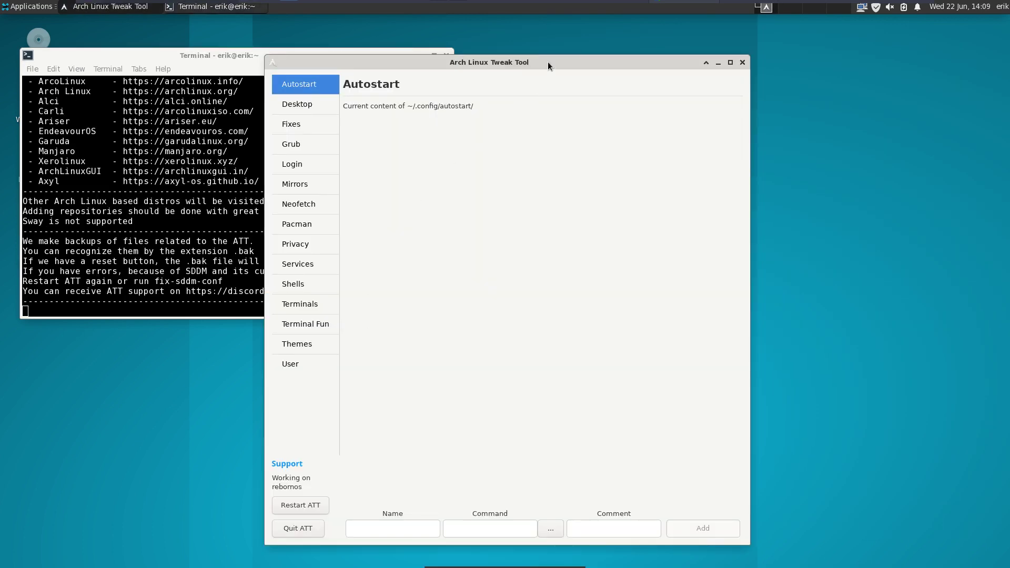
- Check the restart output in the terminal, then show the Desktop Installer page in the relaunched tool
{"action": "left_click_drag", "start_coordinate": [548, 61], "coordinate": [773, 51]}
{"action": "left_click", "coordinate": [84, 289]}
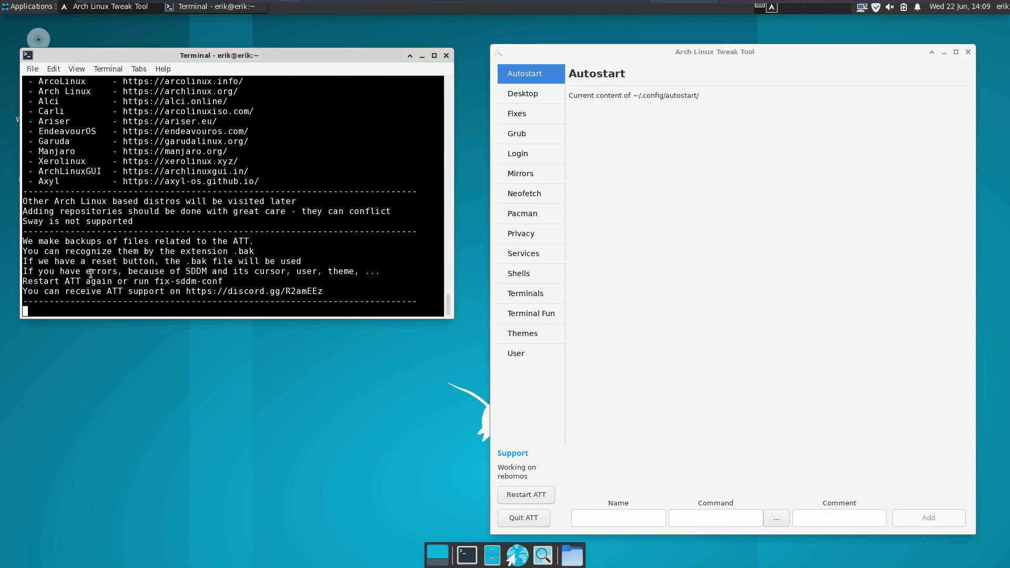
{"action": "scroll", "coordinate": [92, 274], "scroll_direction": "up", "scroll_amount": 5}
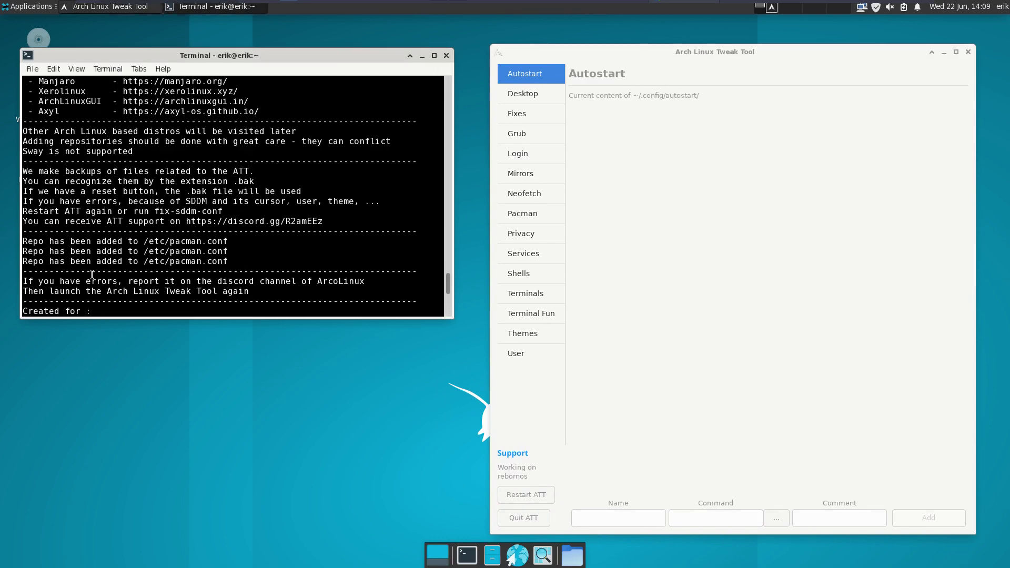
{"action": "scroll", "coordinate": [92, 274], "scroll_direction": "down", "scroll_amount": 1}
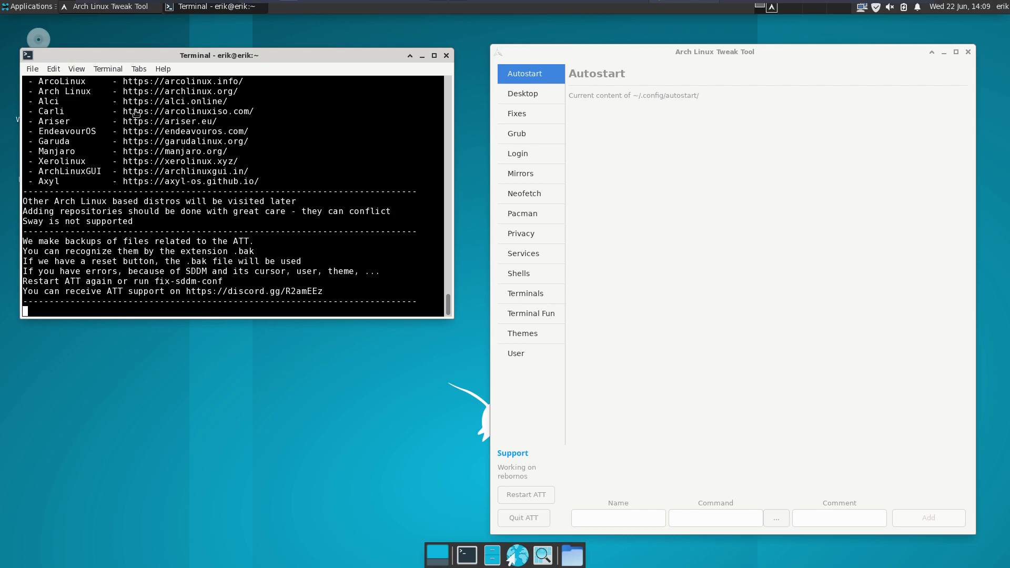
{"action": "left_click", "coordinate": [607, 450]}
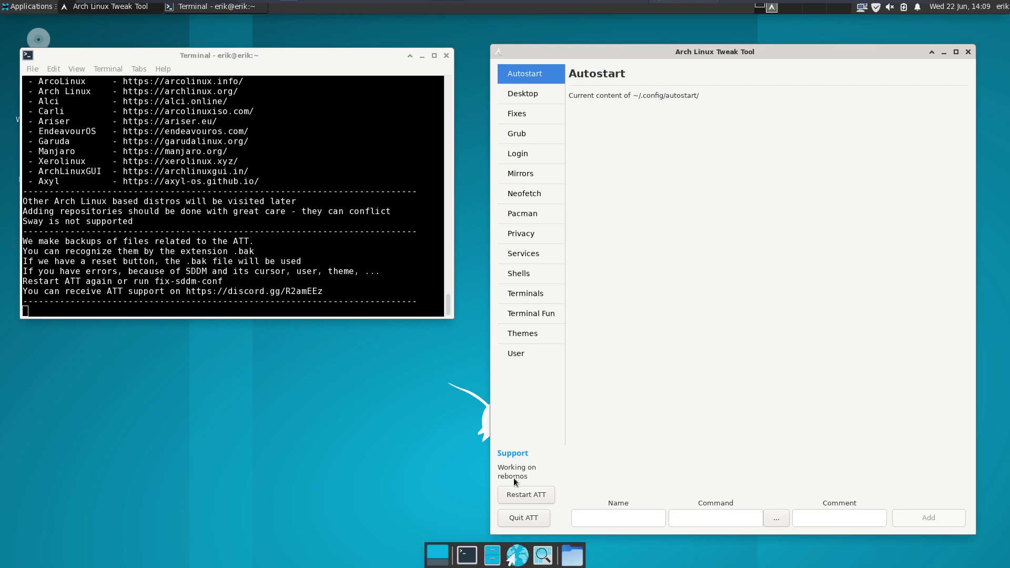
{"action": "left_click_drag", "start_coordinate": [799, 45], "coordinate": [788, 24]}
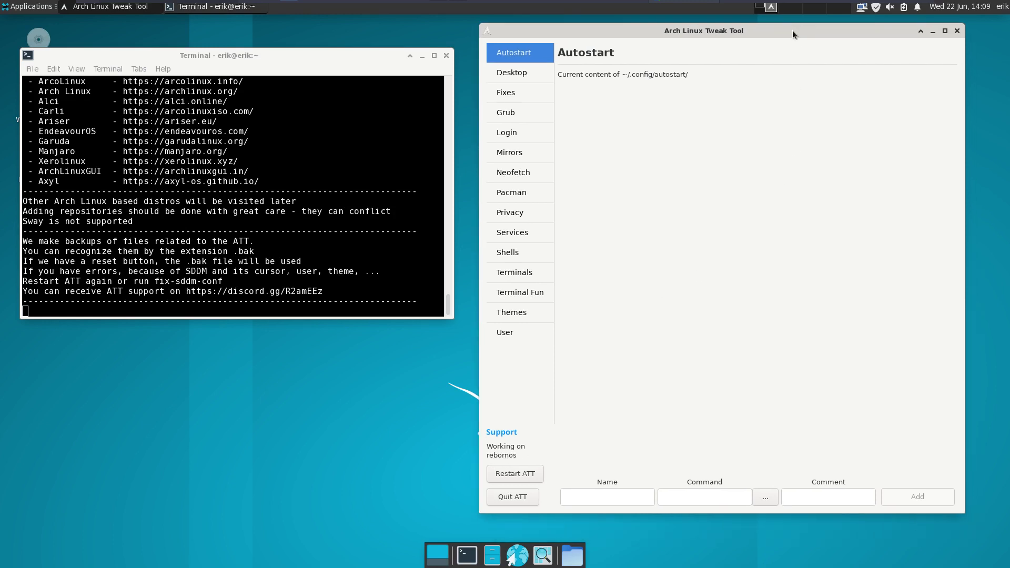
{"action": "left_click", "coordinate": [529, 76]}
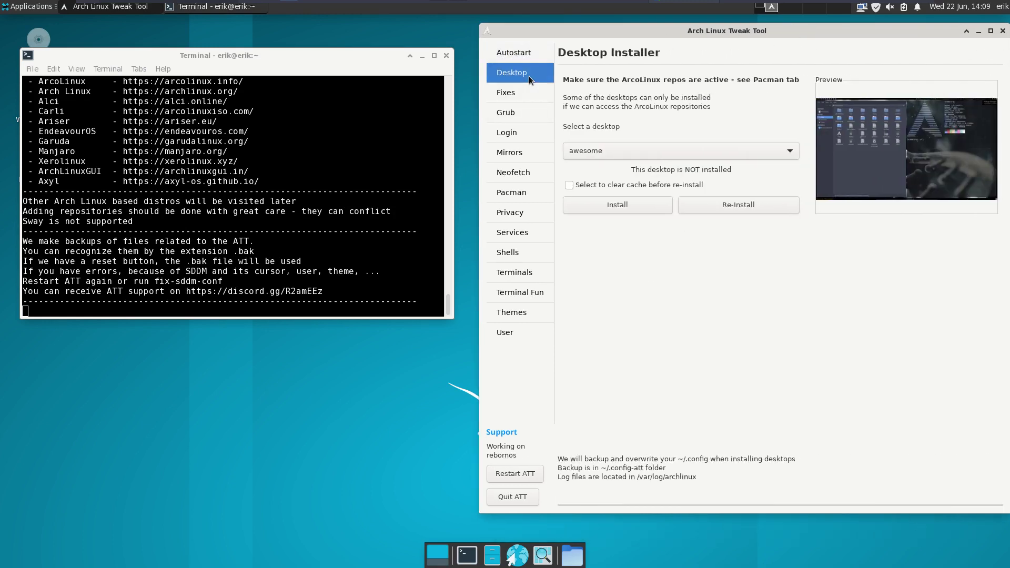
- Try installing awesome, mark the dmenu and lxappearance signature errors, and close the terminal
{"action": "left_click", "coordinate": [629, 204]}
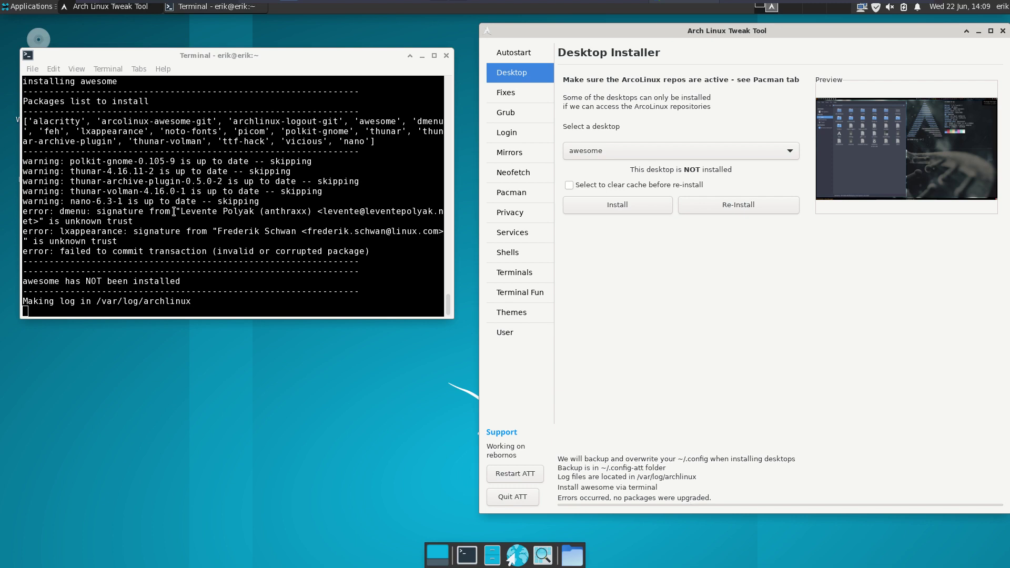
{"action": "left_click_drag", "start_coordinate": [176, 212], "coordinate": [359, 211]}
{"action": "left_click_drag", "start_coordinate": [270, 231], "coordinate": [248, 248]}
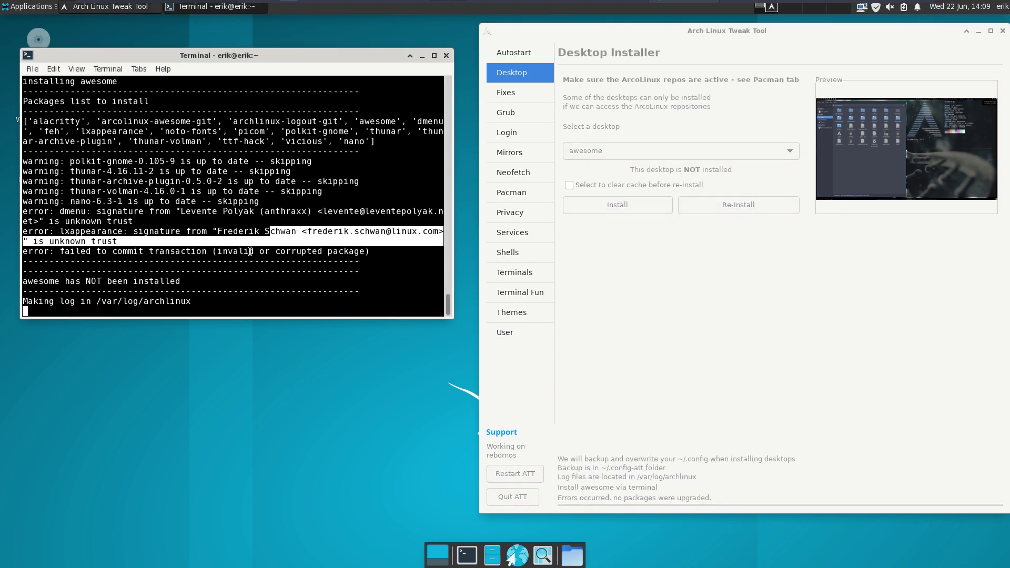
{"action": "left_click", "coordinate": [446, 55]}
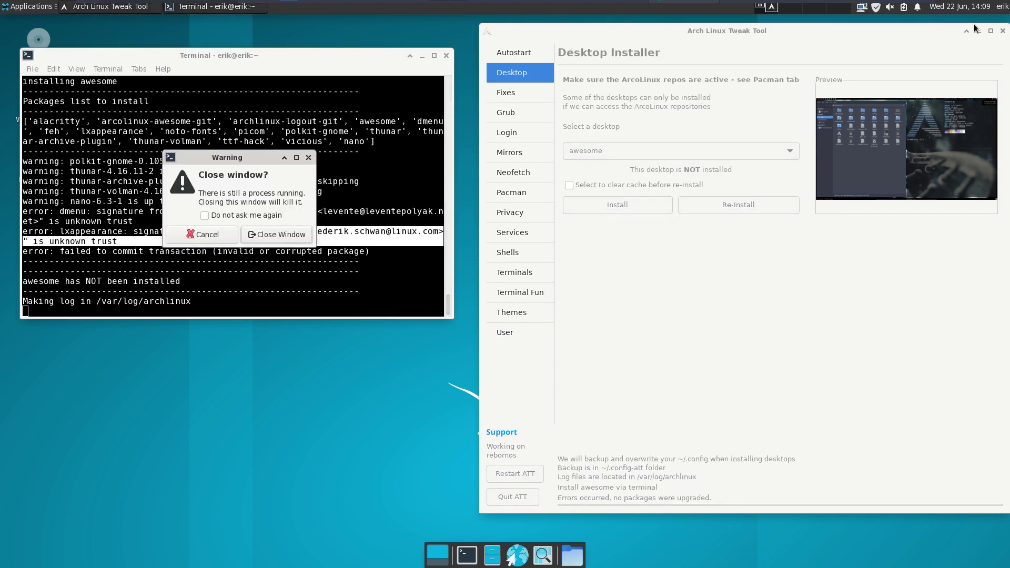
- Quit ATT and reinstall archlinux-keyring with sudo pacman -S archlinux-keyring in a new terminal
{"action": "left_click", "coordinate": [517, 495]}
{"action": "left_click", "coordinate": [279, 234]}
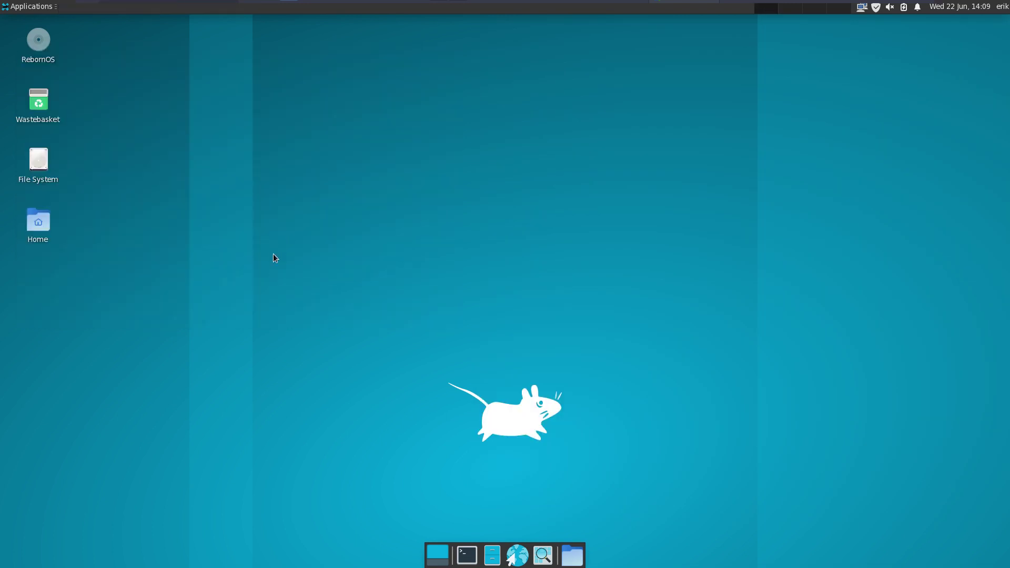
{"action": "left_click", "coordinate": [467, 554]}
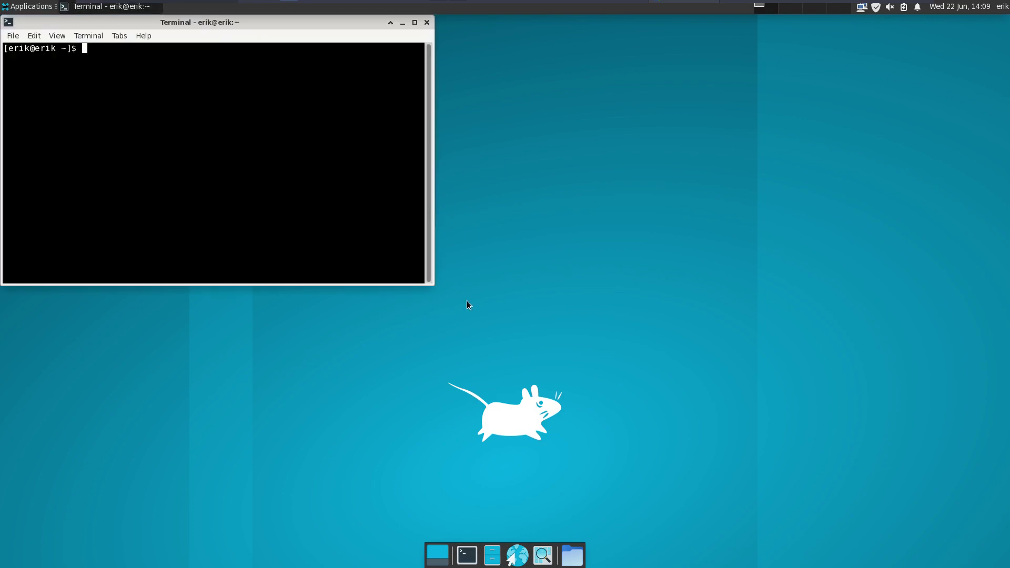
{"action": "type", "text": "sudo pacman -s"}
{"action": "key", "text": "BackSpace"}
{"action": "key", "text": "BackSpace"}
{"action": "type", "text": "S archlinux-"}
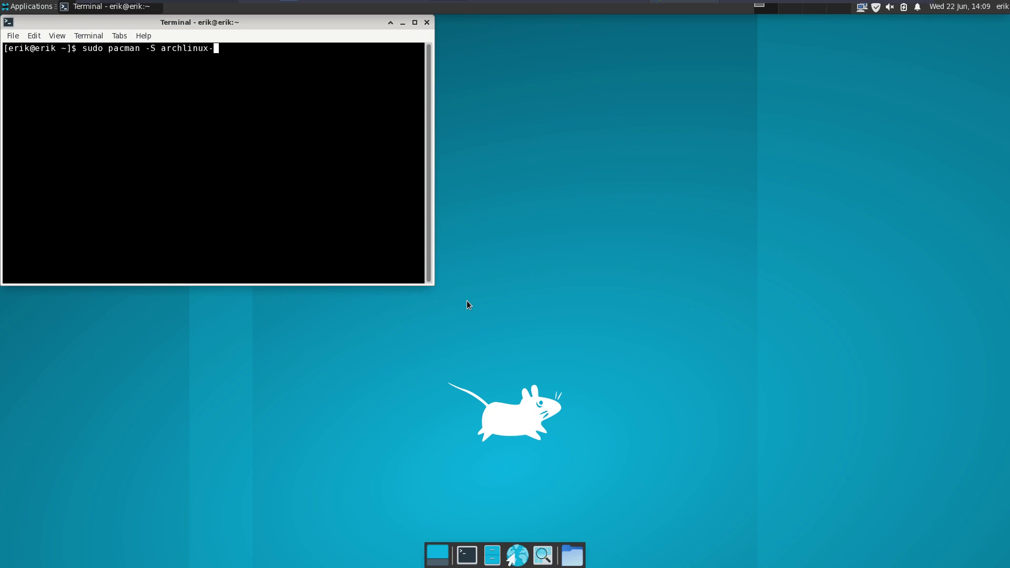
{"action": "type", "text": "keyring"}
{"action": "key", "text": "Return"}
{"action": "key", "text": "Return"}
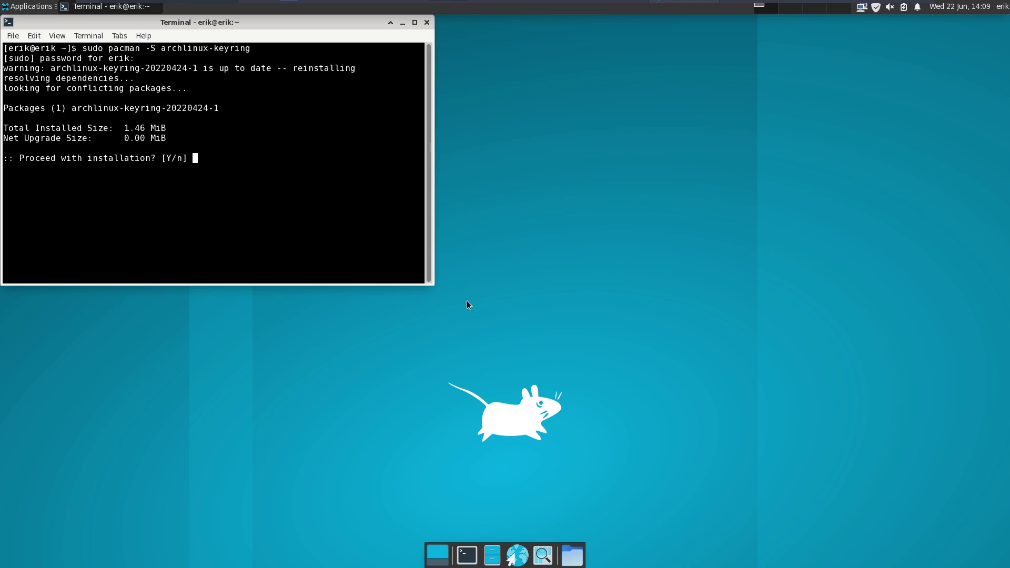
{"action": "key", "text": "Return"}
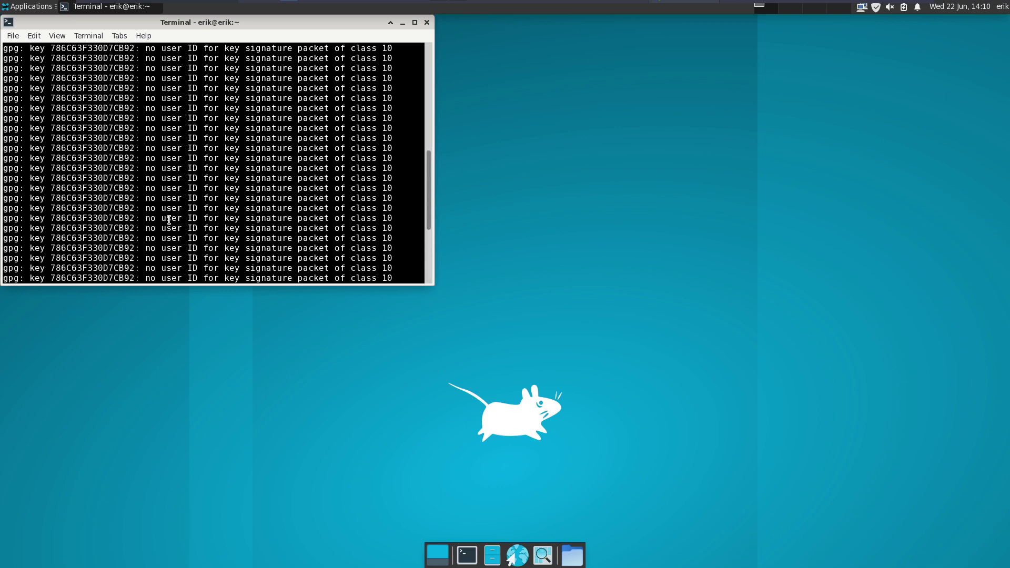
{"action": "scroll", "coordinate": [169, 220], "scroll_direction": "up", "scroll_amount": 10}
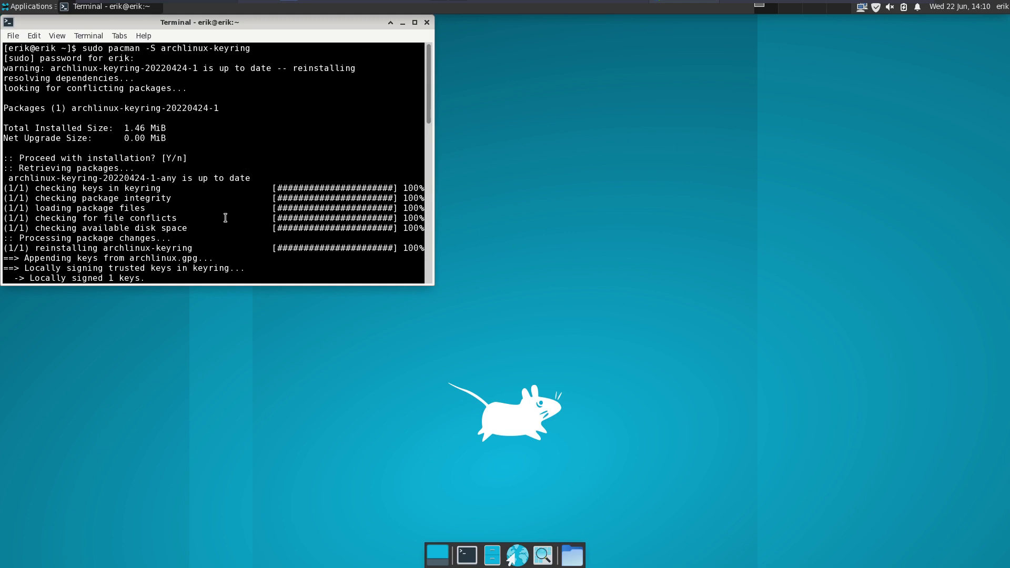
- Relaunch archlinux-tweak-tool and authenticate with the sudo password
{"action": "type", "text": "archlinux-tweak-tool"}
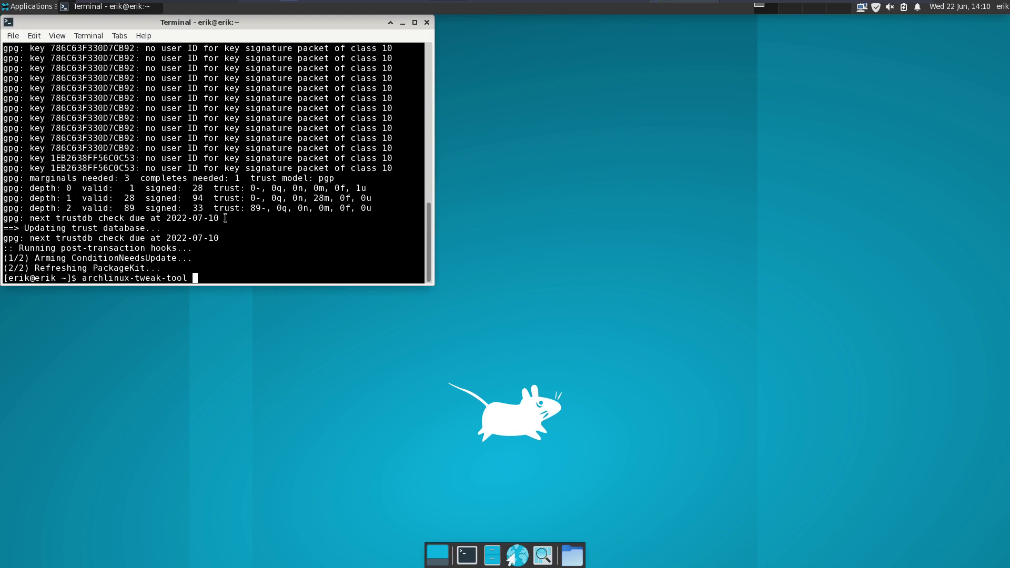
{"action": "key", "text": "Return"}
{"action": "type", "text": "****"}
{"action": "key", "text": "Return"}
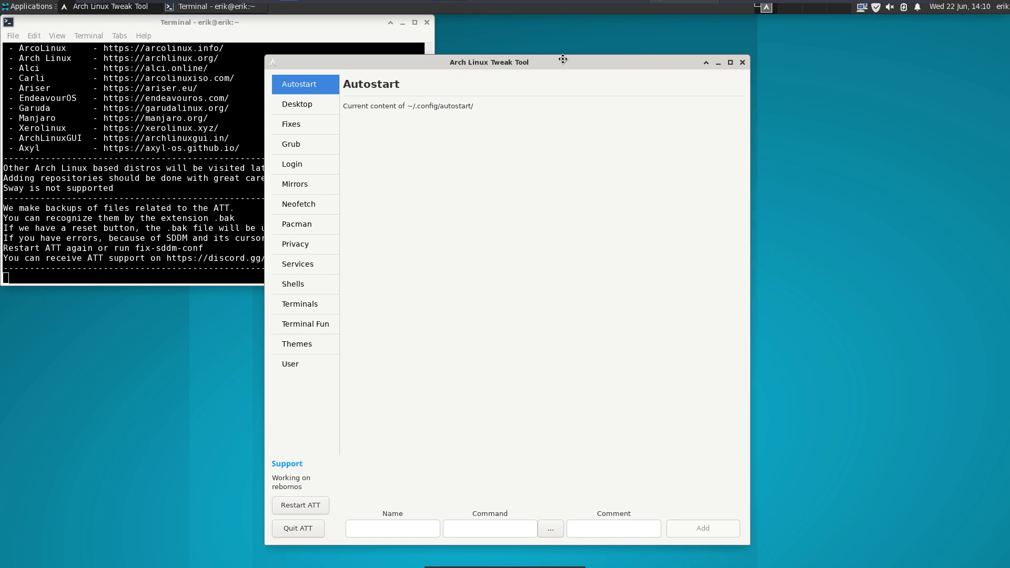
- Review the enabled repos on the Pacman page, then show the Desktop Installer page
{"action": "left_click_drag", "start_coordinate": [562, 65], "coordinate": [754, 33]}
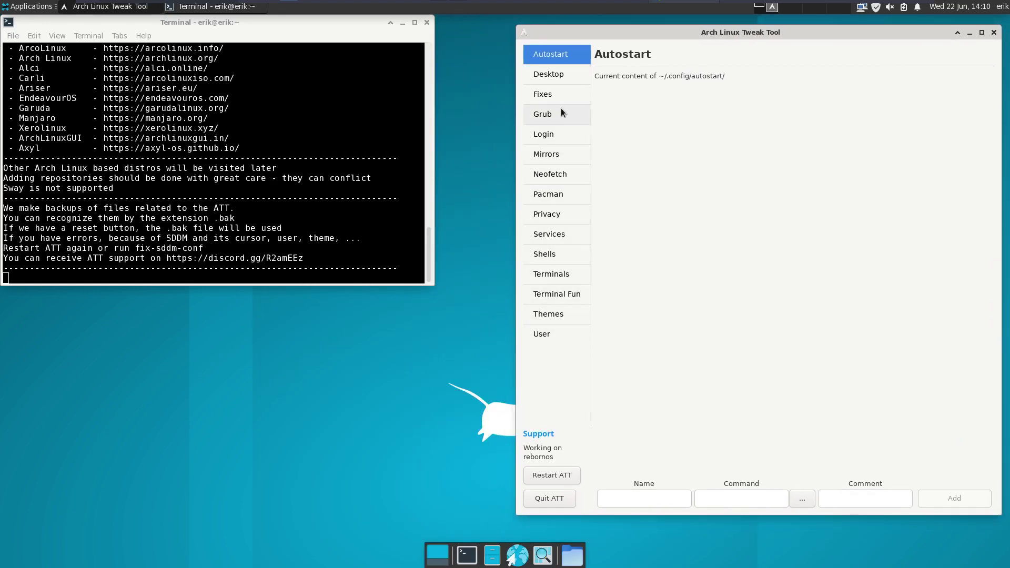
{"action": "left_click", "coordinate": [566, 197]}
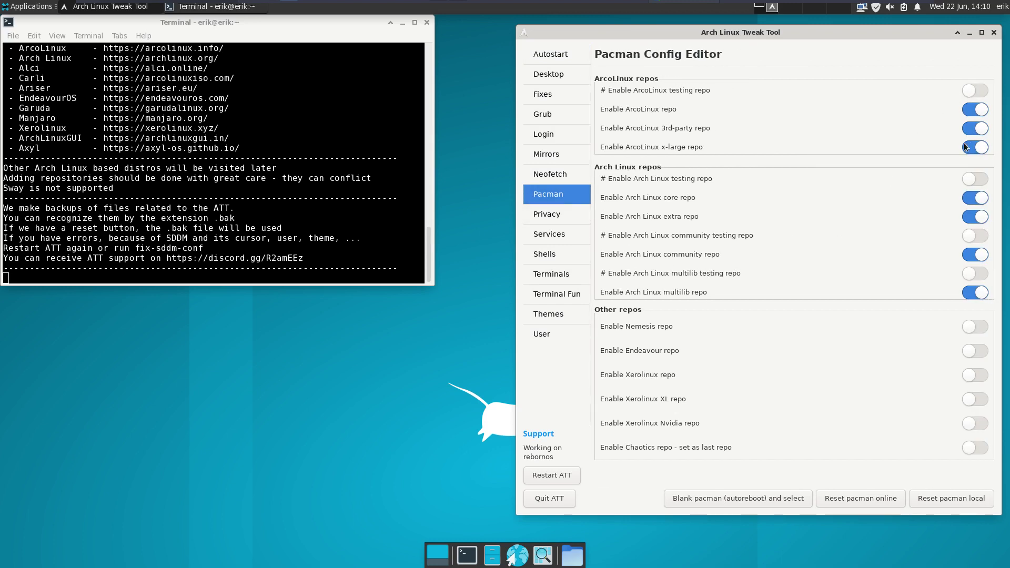
{"action": "left_click", "coordinate": [550, 76]}
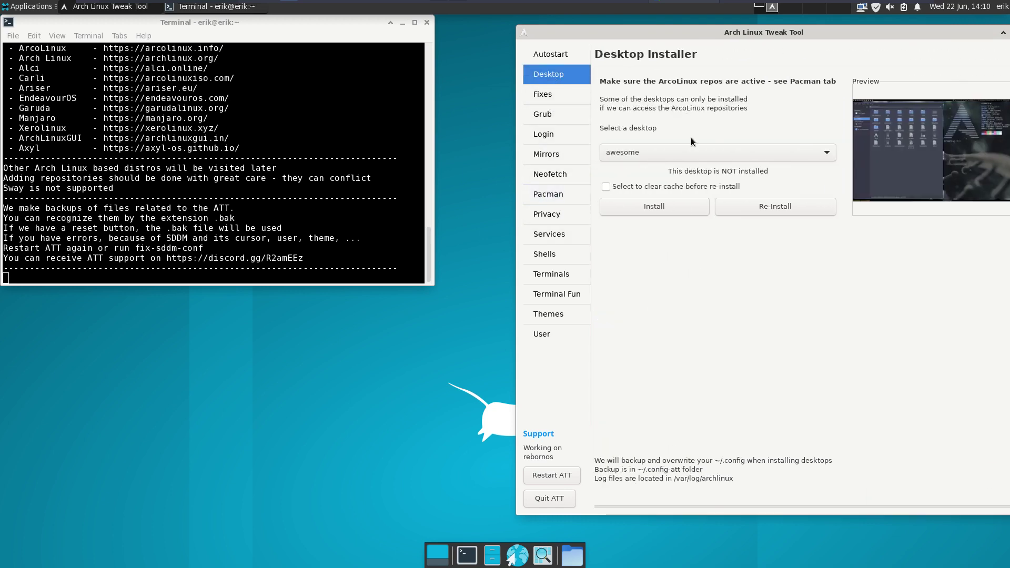
- Install the awesome desktop from the Desktop Installer, then quit ATT
{"action": "left_click", "coordinate": [670, 203]}
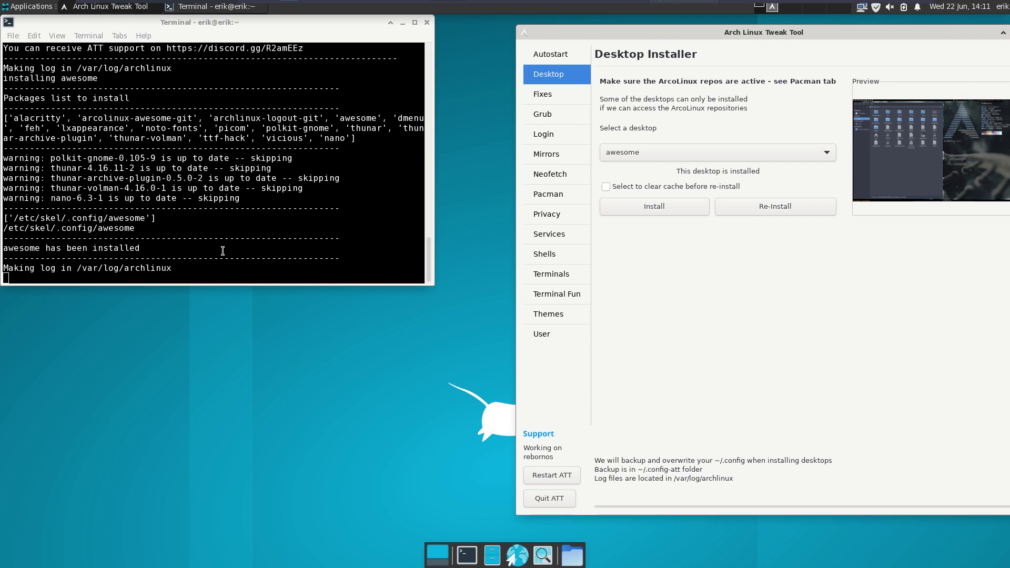
{"action": "left_click_drag", "start_coordinate": [977, 40], "coordinate": [731, 24]}
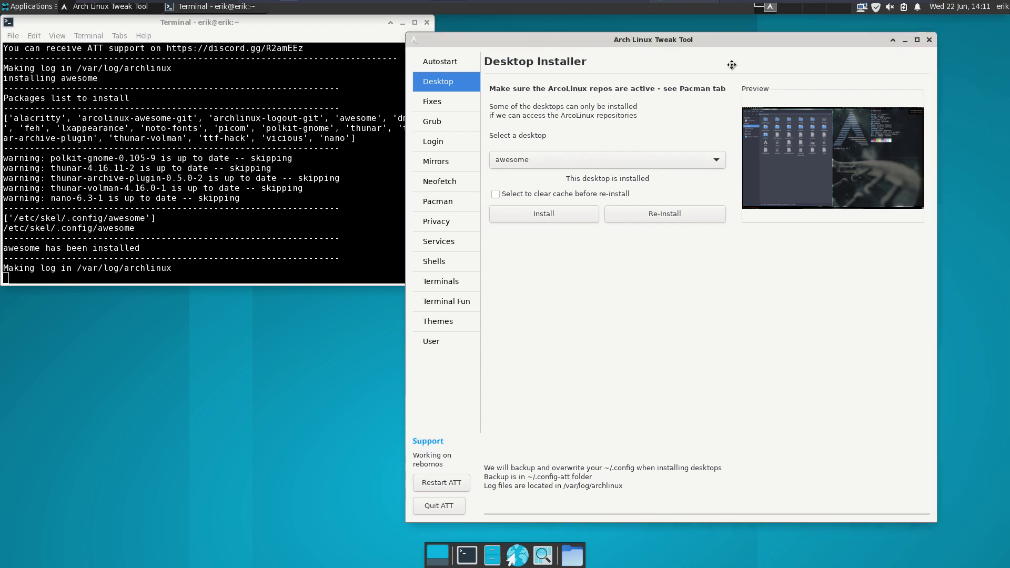
{"action": "left_click", "coordinate": [310, 525]}
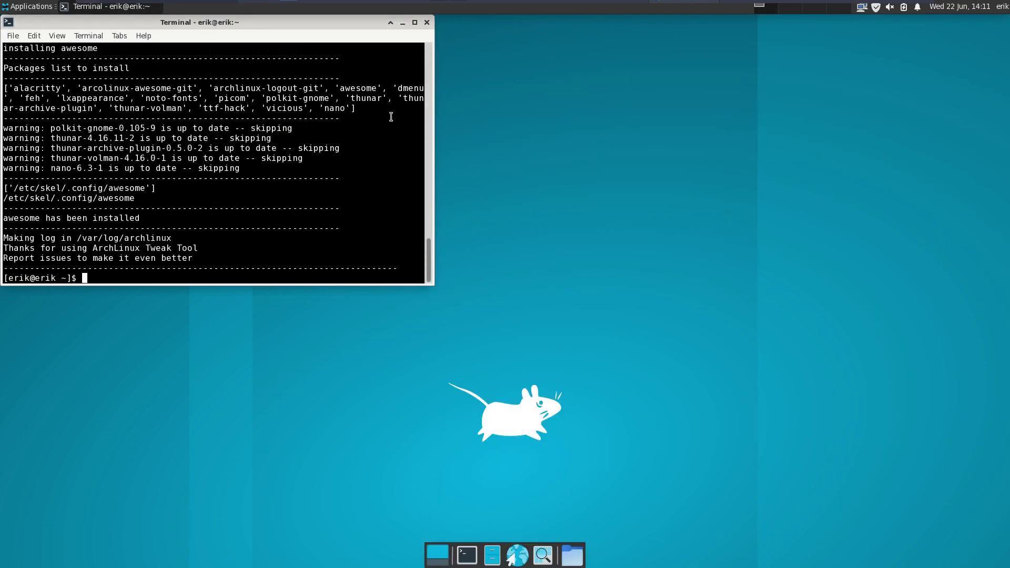
- Close the terminal and log out of the Xfce session
{"action": "left_click", "coordinate": [427, 22]}
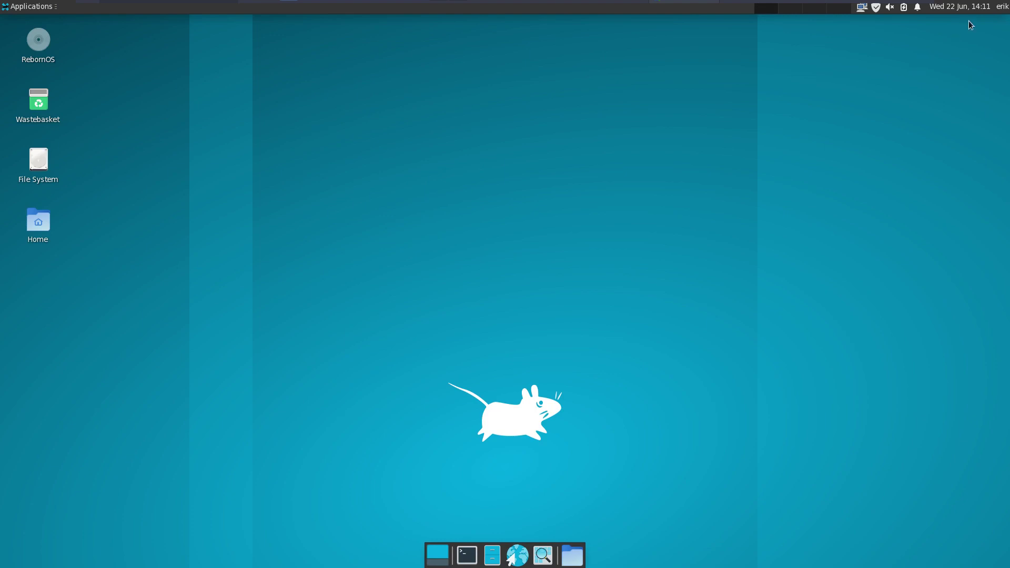
{"action": "left_click", "coordinate": [1002, 10]}
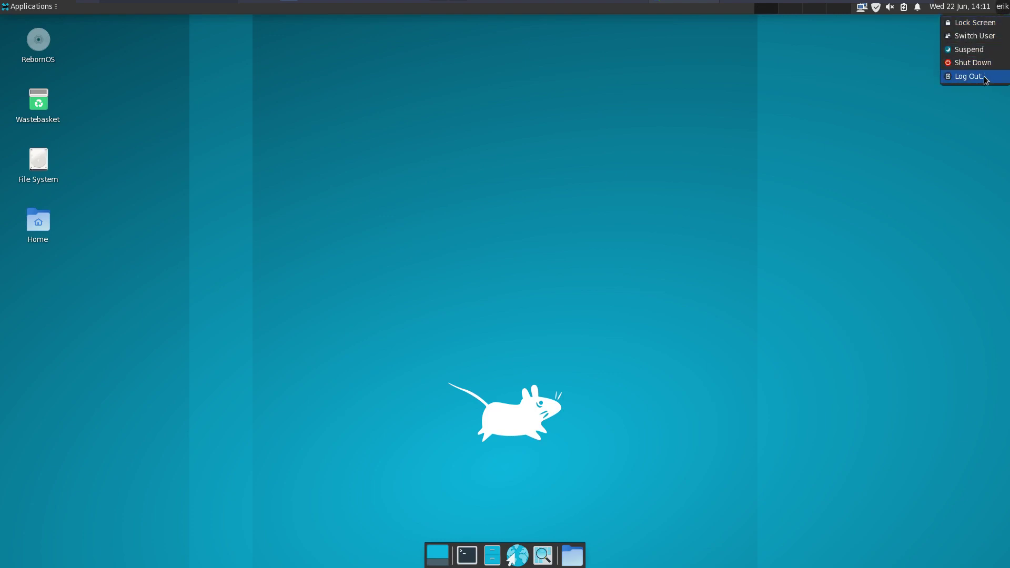
{"action": "left_click", "coordinate": [971, 77]}
{"action": "left_click", "coordinate": [448, 265]}
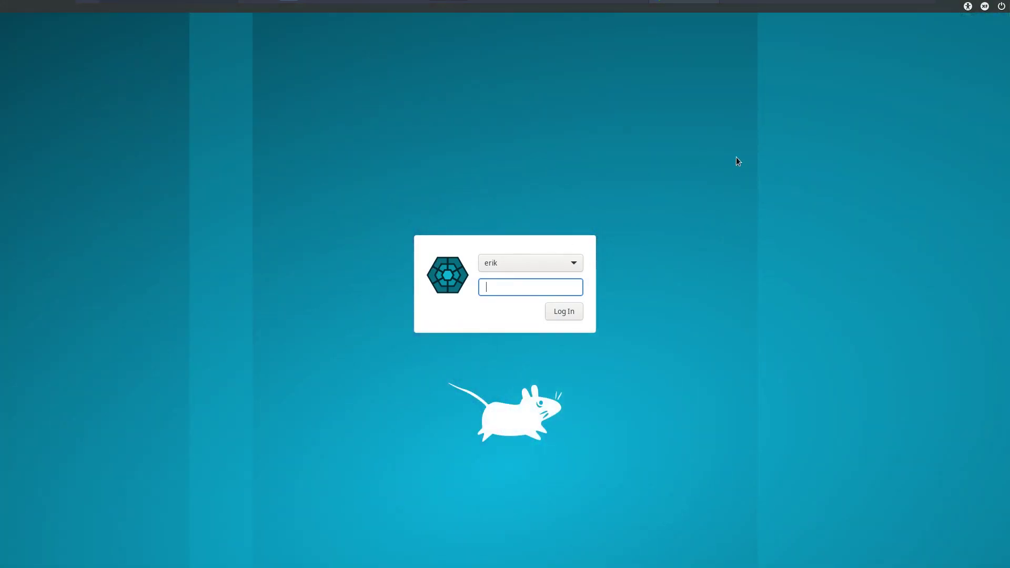
- Select the awesome session on the login screen and log in with the account password
{"action": "left_click", "coordinate": [969, 7]}
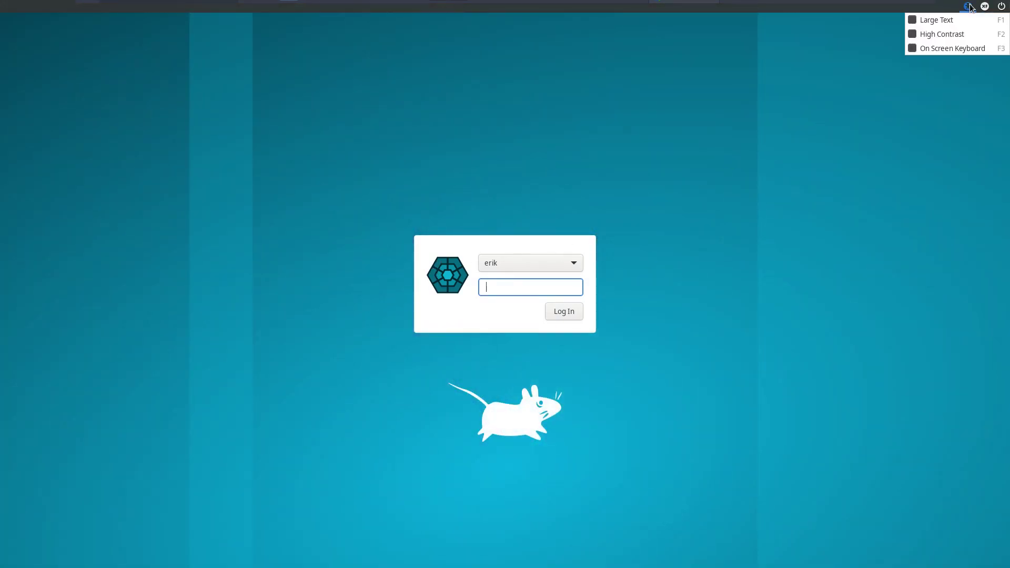
{"action": "mouse_move", "coordinate": [985, 6]}
{"action": "left_click", "coordinate": [977, 34]}
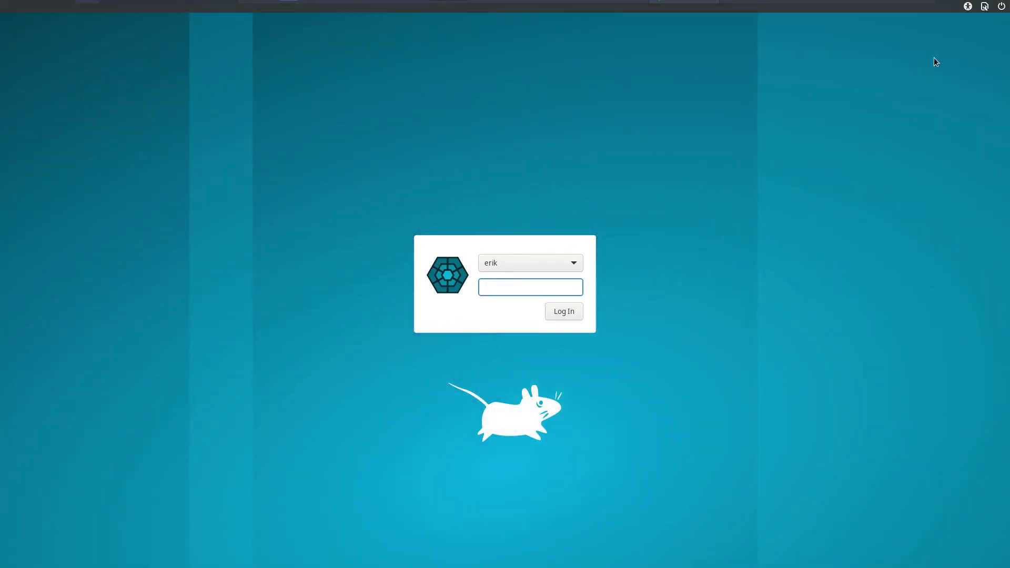
{"action": "key", "text": "Return"}
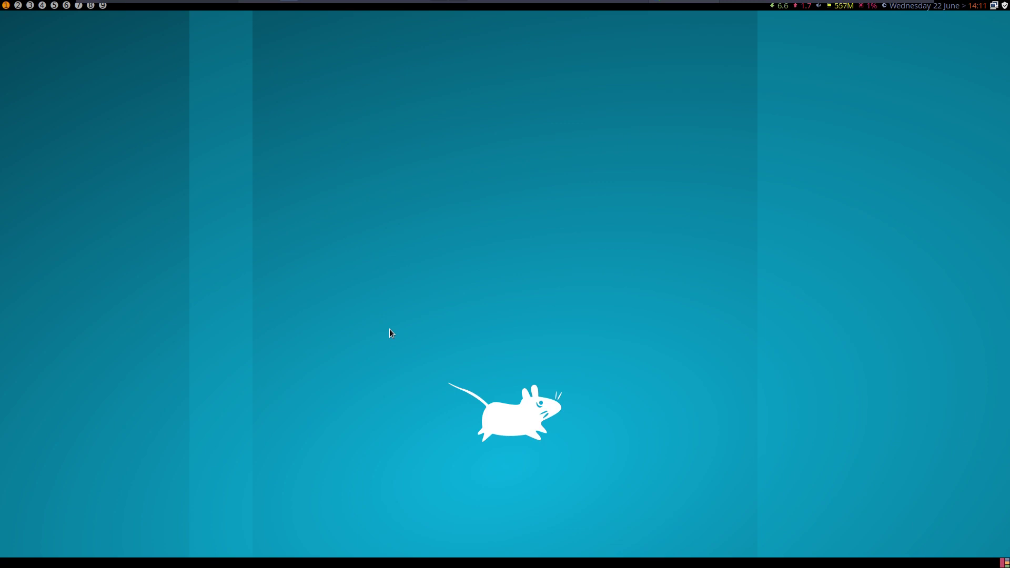
{"action": "key", "text": "super+Return"}
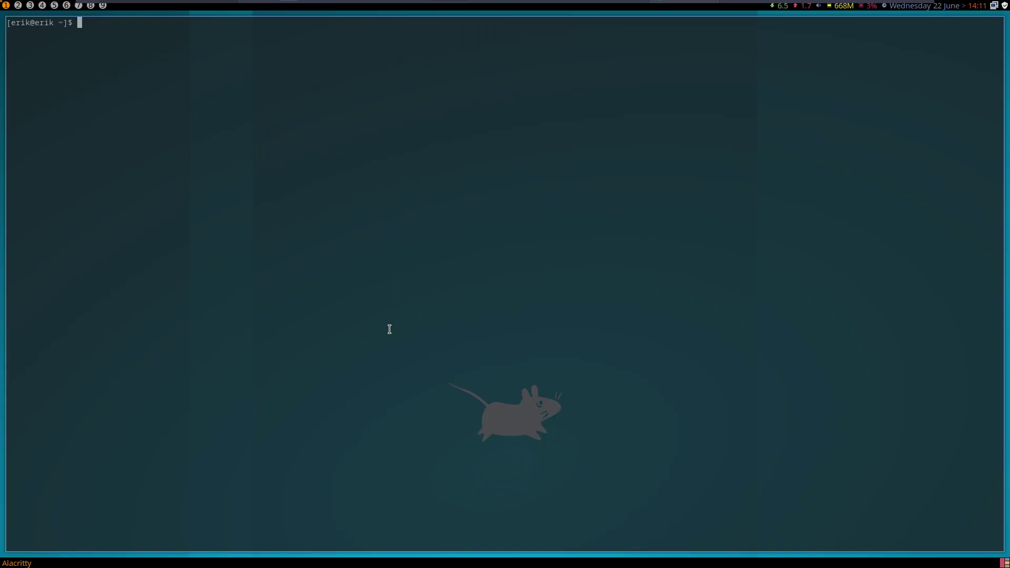
{"action": "key", "text": "Return"}
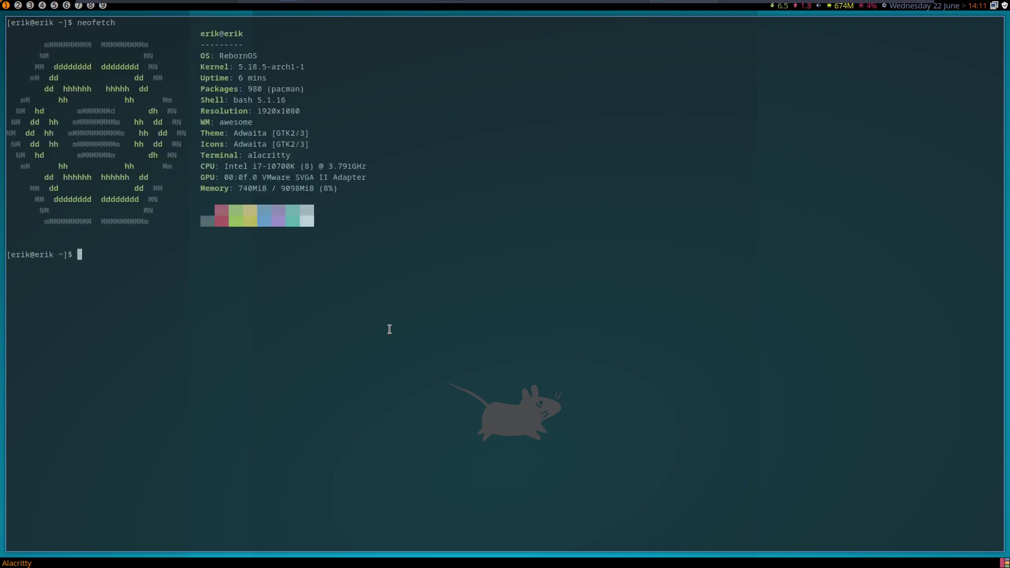
{"action": "left_click_drag", "start_coordinate": [248, 155], "coordinate": [295, 155]}
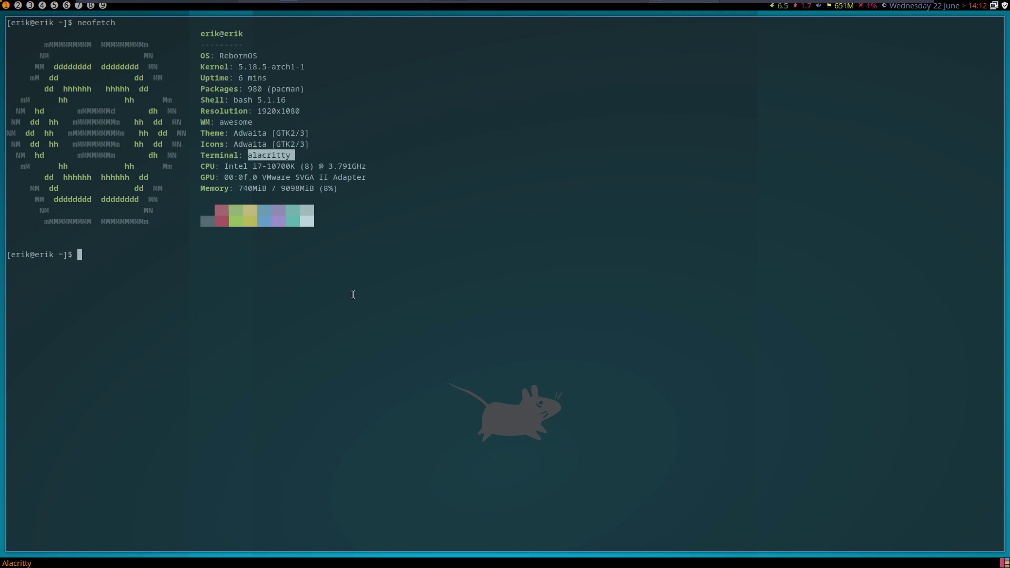
{"action": "key", "text": "super+r"}
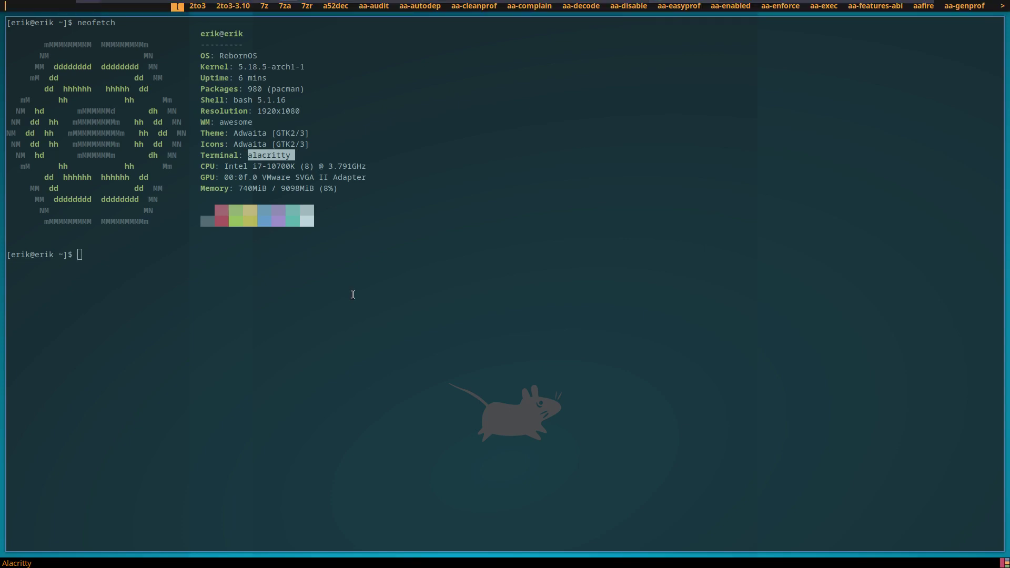
{"action": "type", "text": "firefo"}
{"action": "key", "text": "Return"}
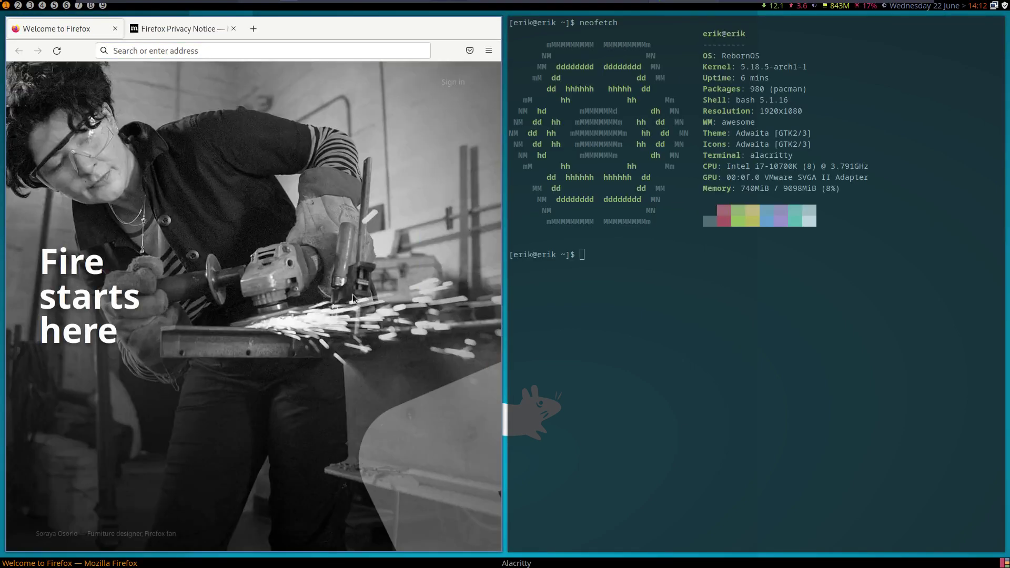
{"action": "key", "text": "super+q"}
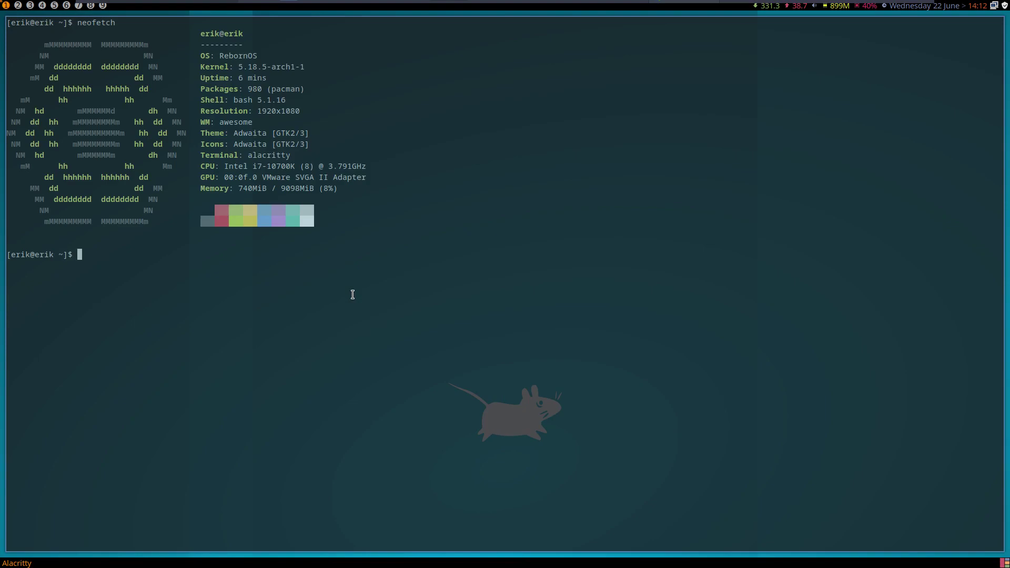
{"action": "key", "text": "super+q"}
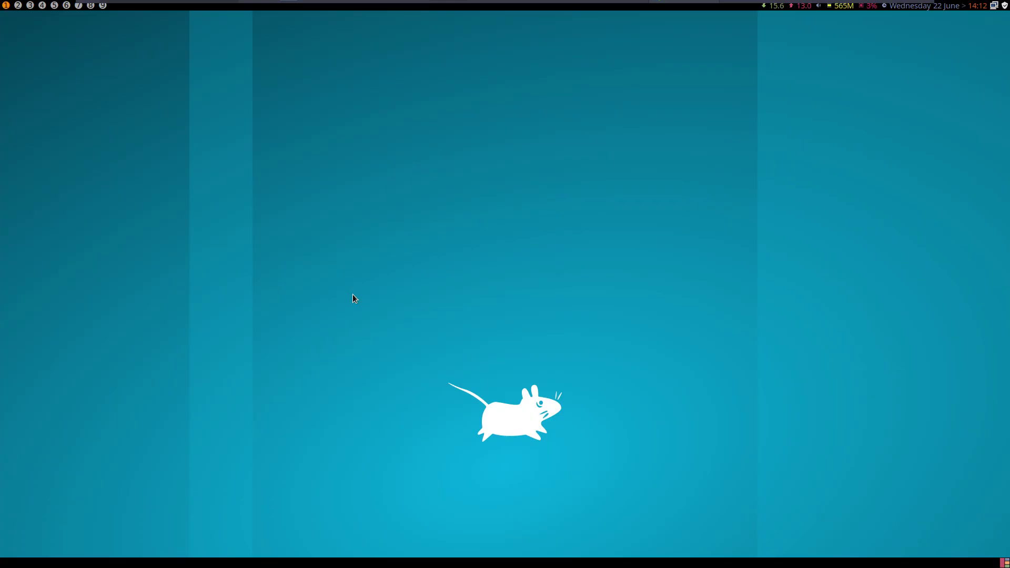
- Set the ArchLinux Logout theme to handy and save the settings
{"action": "key", "text": "super+x"}
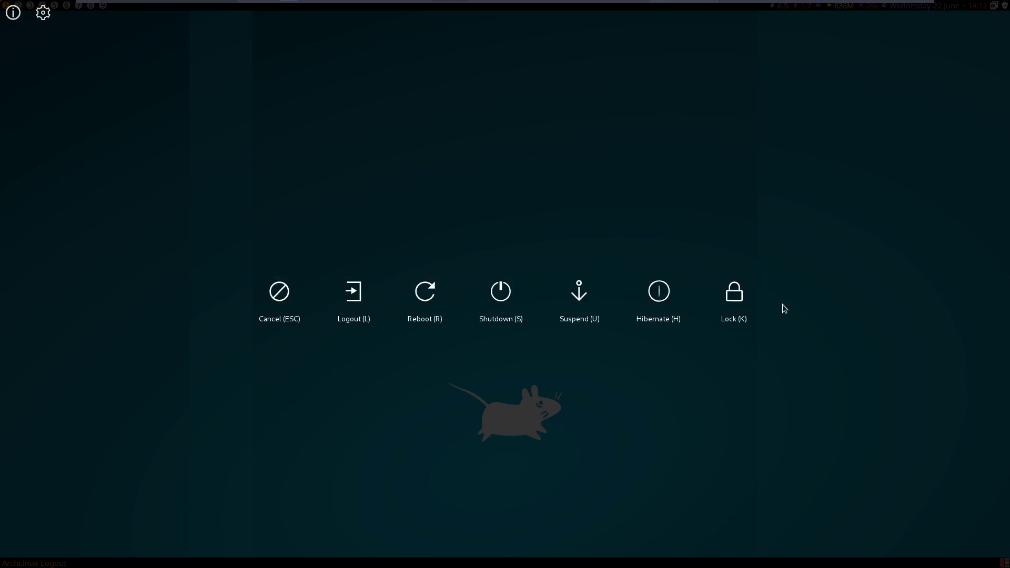
{"action": "left_click", "coordinate": [43, 12]}
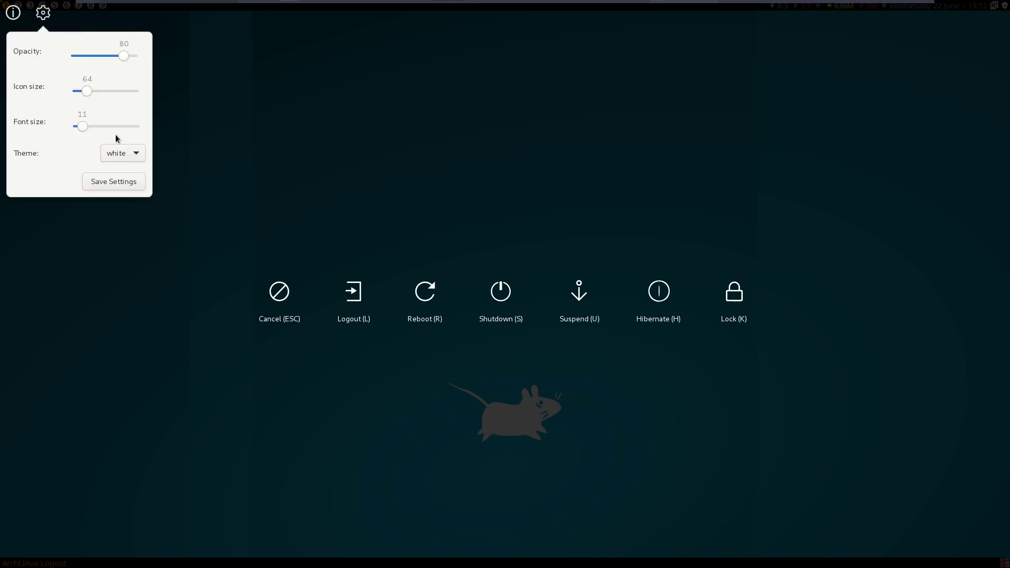
{"action": "left_click", "coordinate": [129, 156]}
{"action": "left_click", "coordinate": [130, 157]}
{"action": "left_click", "coordinate": [130, 154]}
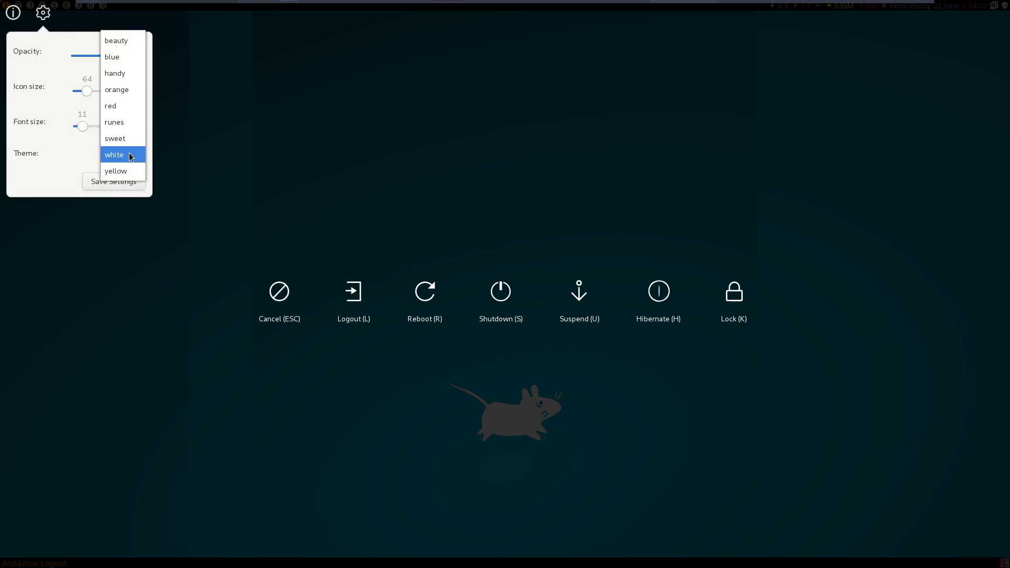
{"action": "left_click", "coordinate": [127, 73]}
{"action": "left_click", "coordinate": [126, 191]}
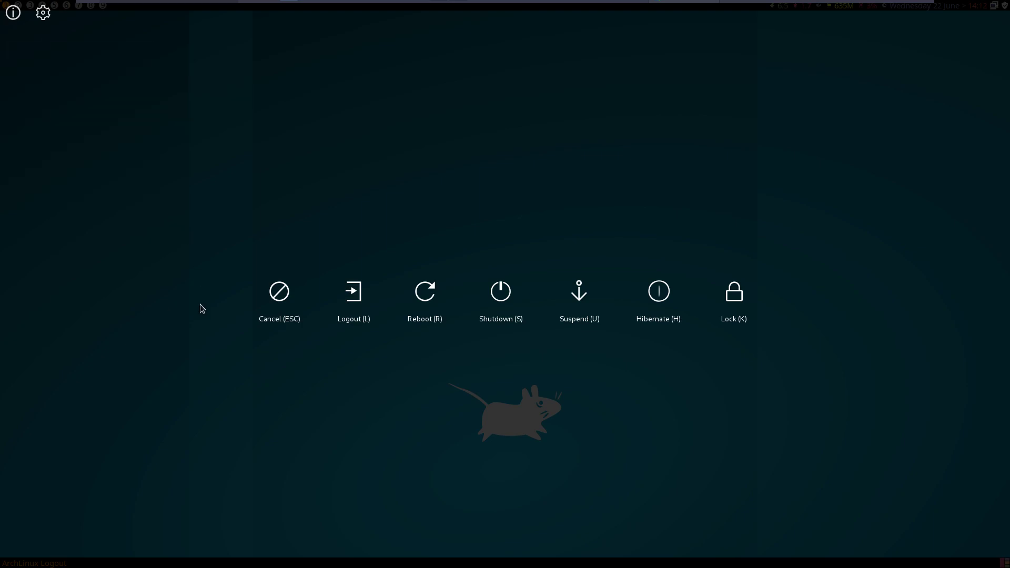
- Close and reopen the logout screen to confirm the handy theme is applied
{"action": "key", "text": "Escape"}
{"action": "key", "text": "super+x"}
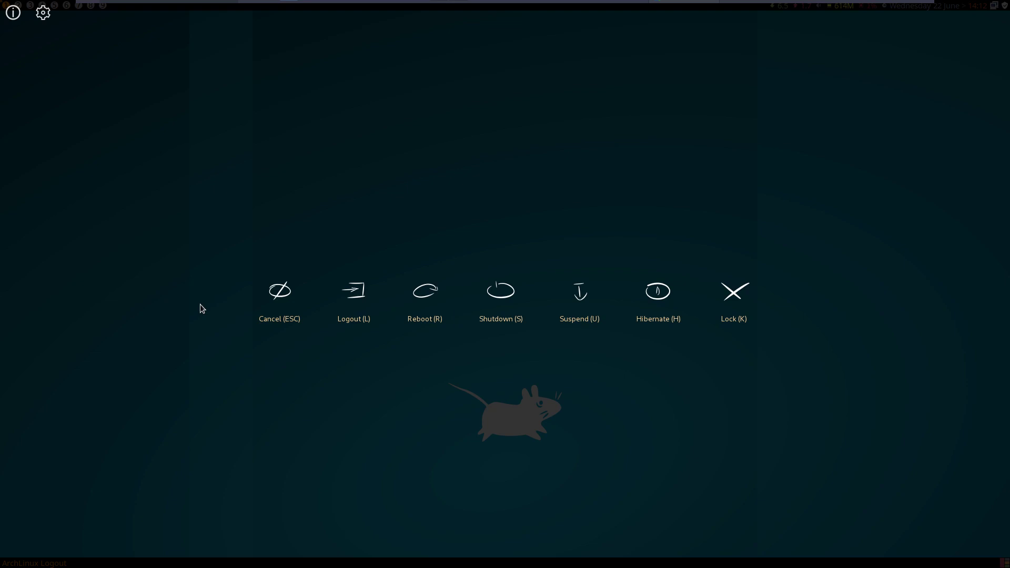
{"action": "key", "text": "Escape"}
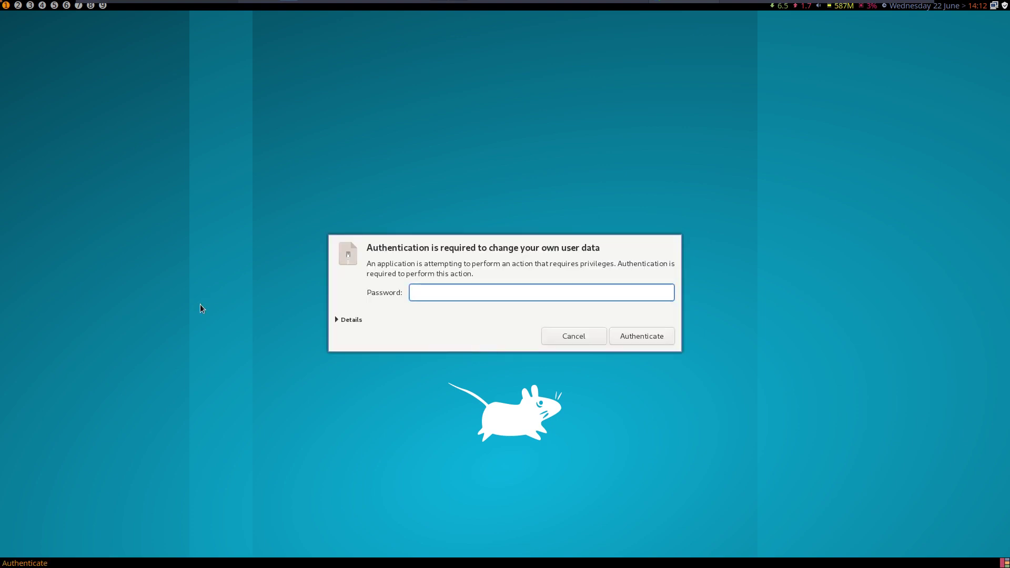
{"action": "type", "text": "****"}
{"action": "key", "text": "Return"}
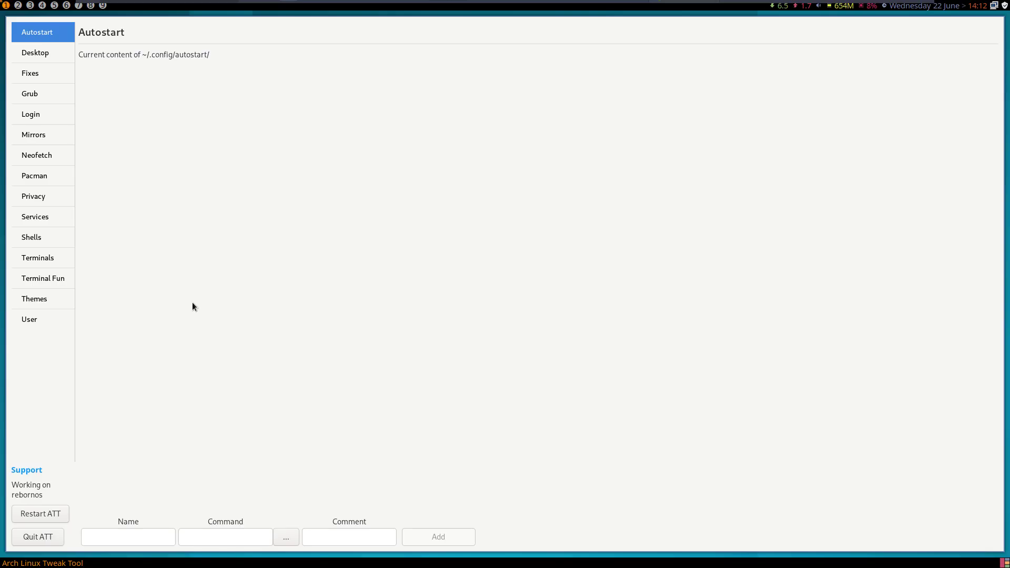
{"action": "left_click", "coordinate": [67, 51]}
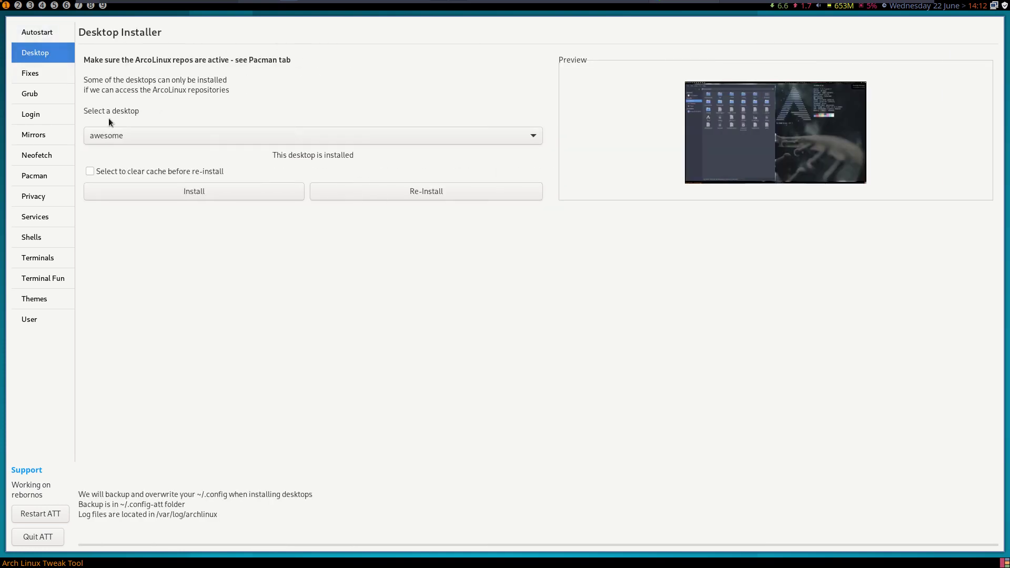
{"action": "left_click", "coordinate": [124, 136]}
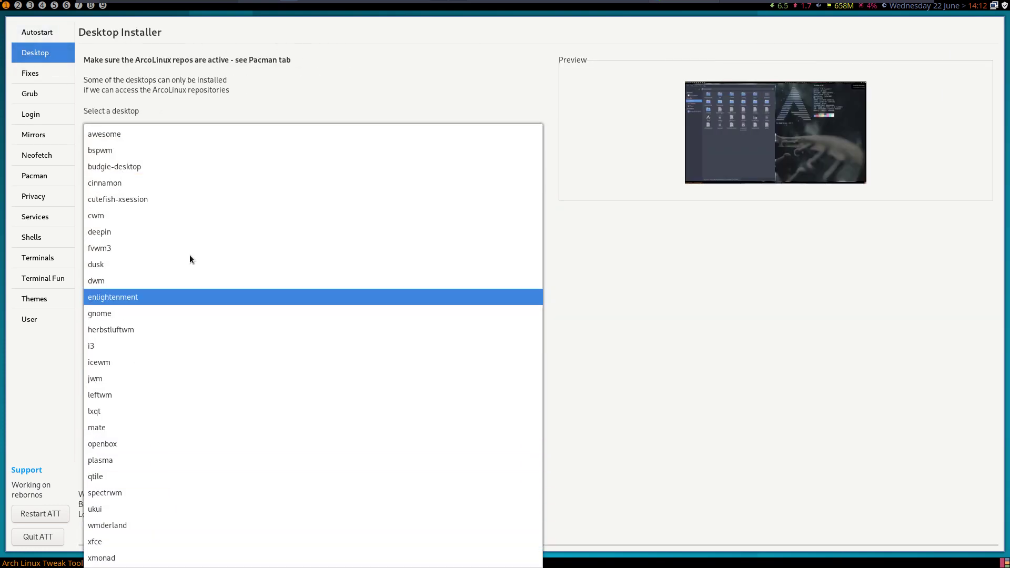
{"action": "left_click", "coordinate": [588, 263]}
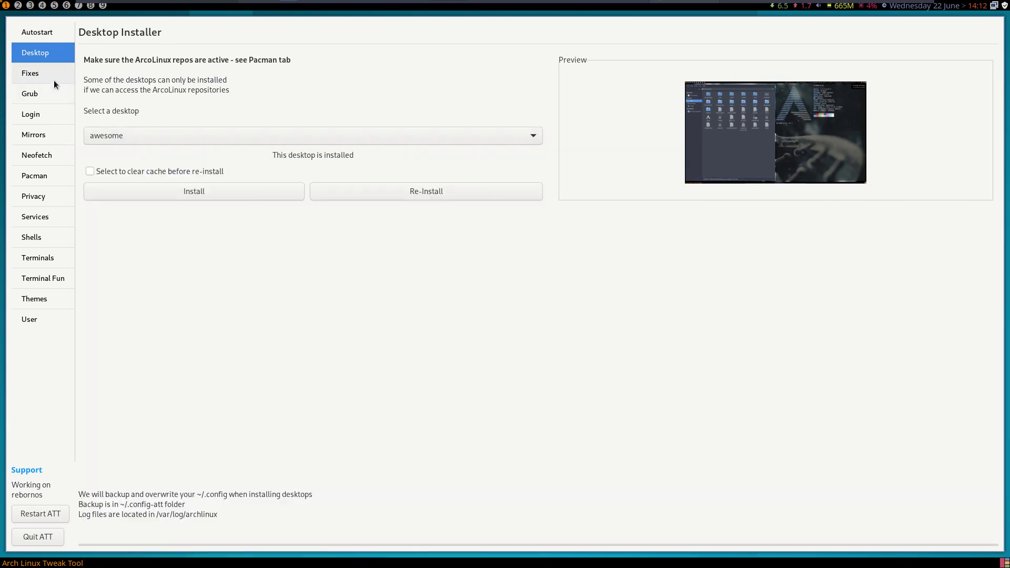
{"action": "left_click", "coordinate": [40, 71]}
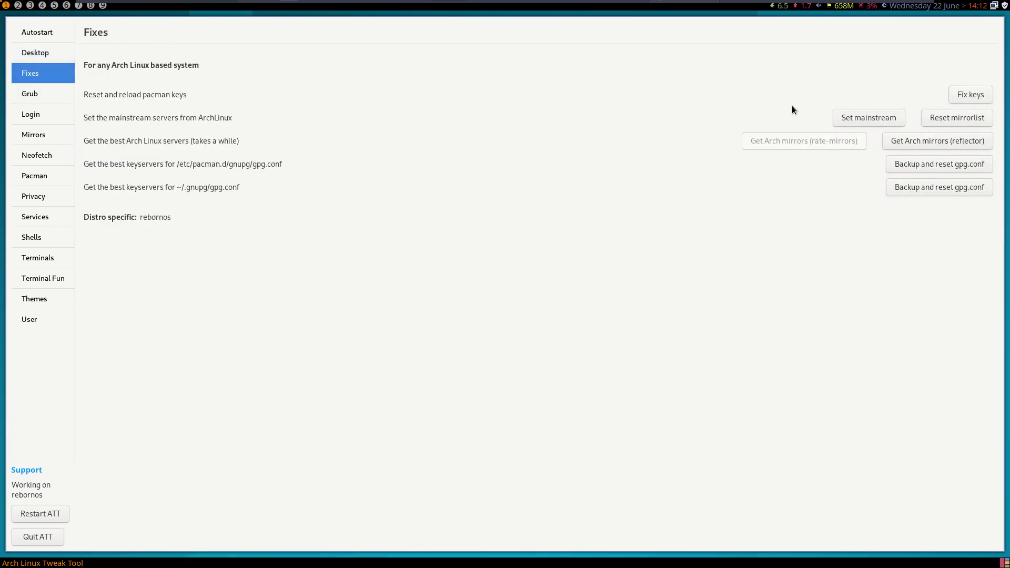
{"action": "left_click", "coordinate": [960, 96]}
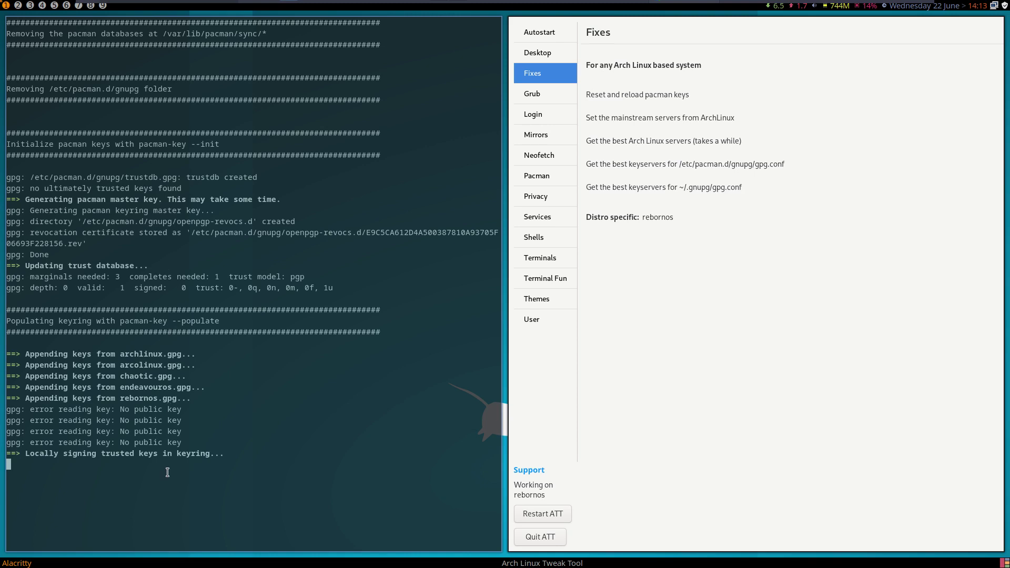
{"action": "left_click_drag", "start_coordinate": [186, 442], "coordinate": [27, 411]}
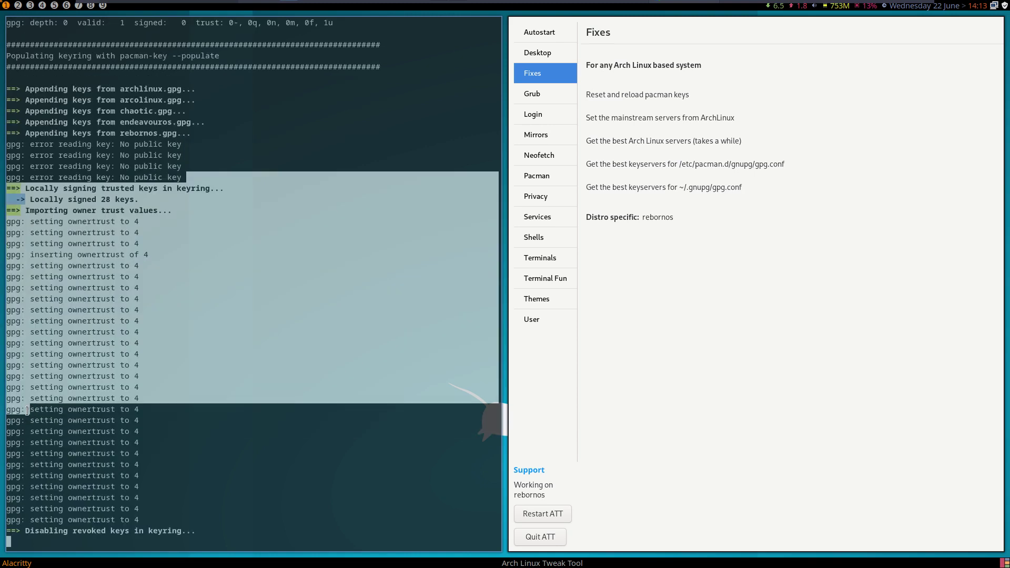
{"action": "left_click", "coordinate": [202, 163]}
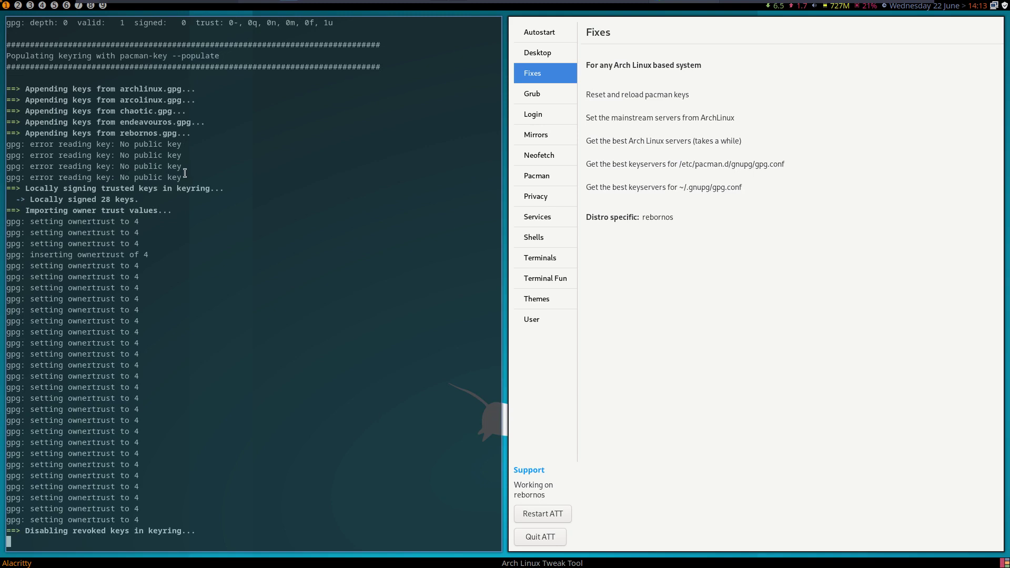
{"action": "left_click_drag", "start_coordinate": [185, 173], "coordinate": [7, 145]}
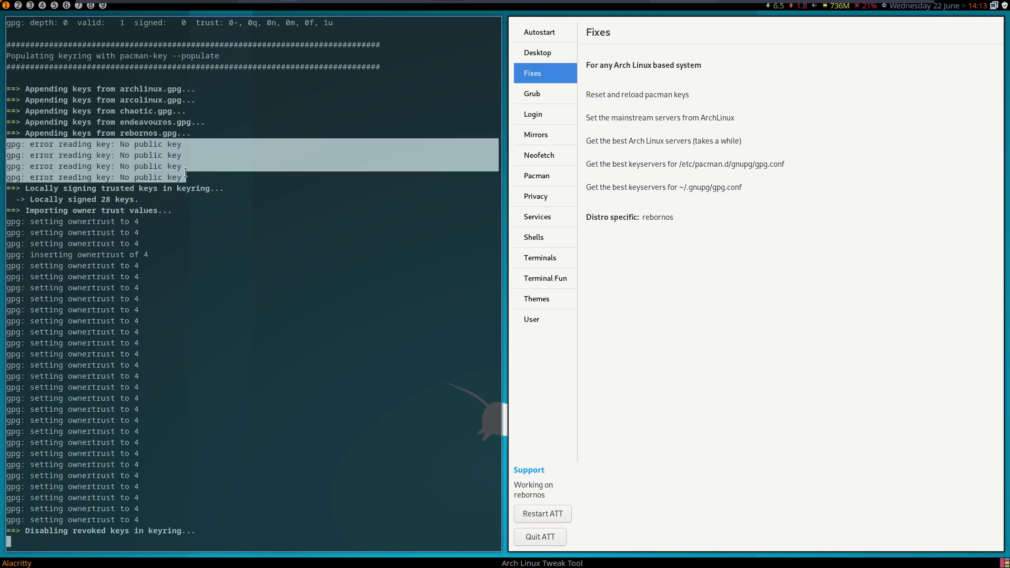
{"action": "left_click", "coordinate": [208, 212]}
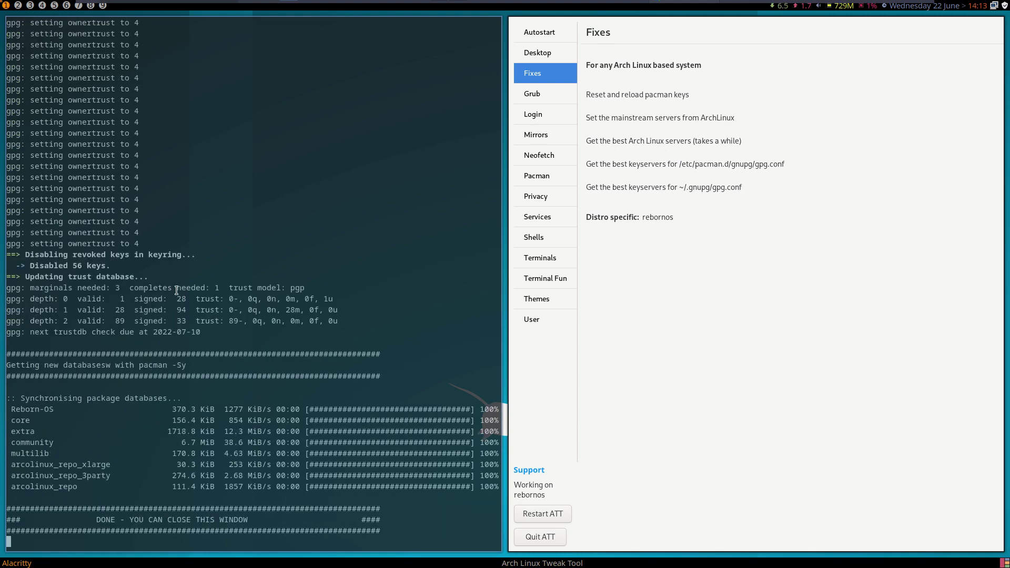
{"action": "key", "text": "super+q"}
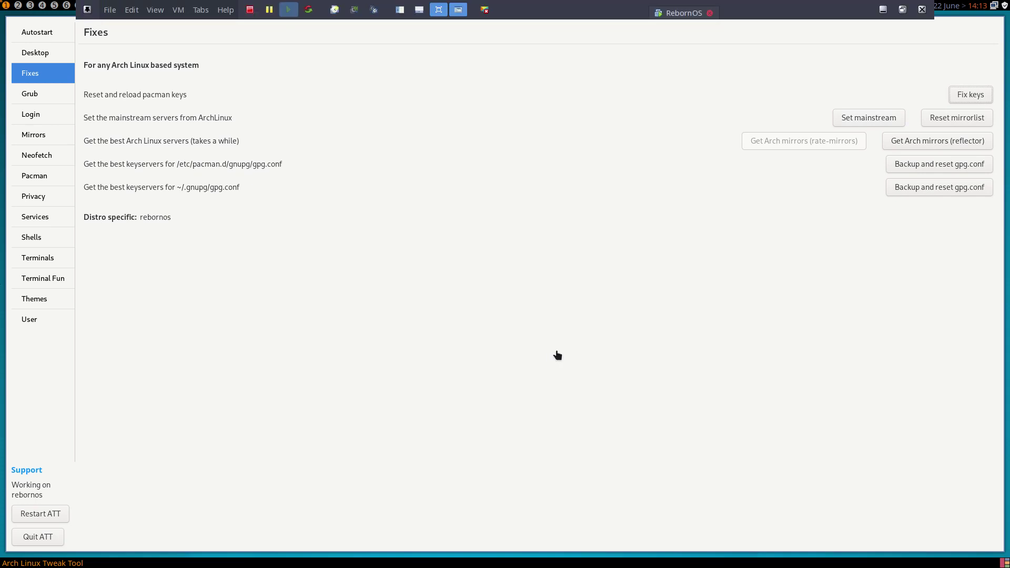
- On the Shells page, confirm with neofetch in a terminal that bash is the current shell
{"action": "left_click", "coordinate": [42, 239]}
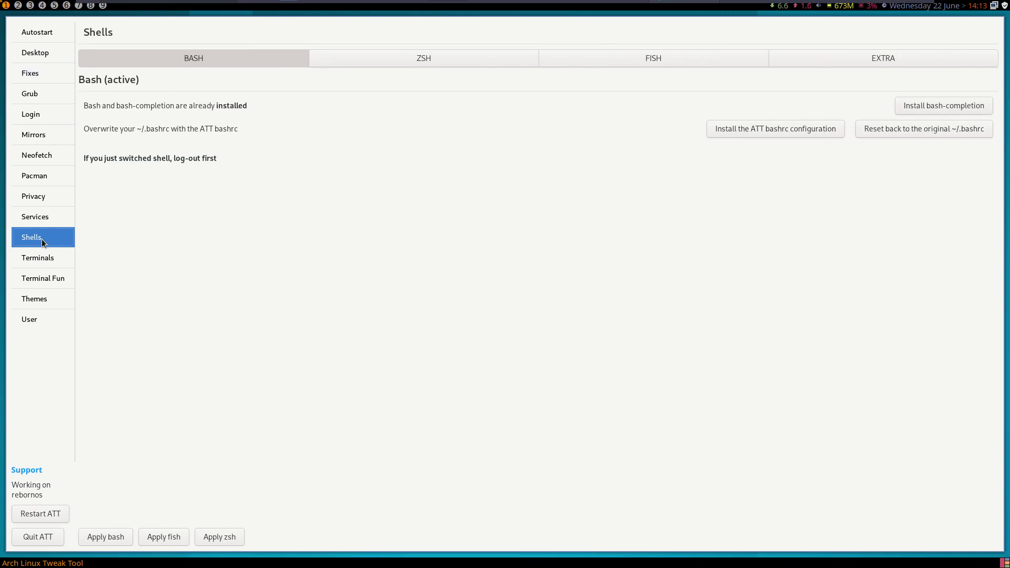
{"action": "key", "text": "super+Return"}
{"action": "type", "text": "neofetch"}
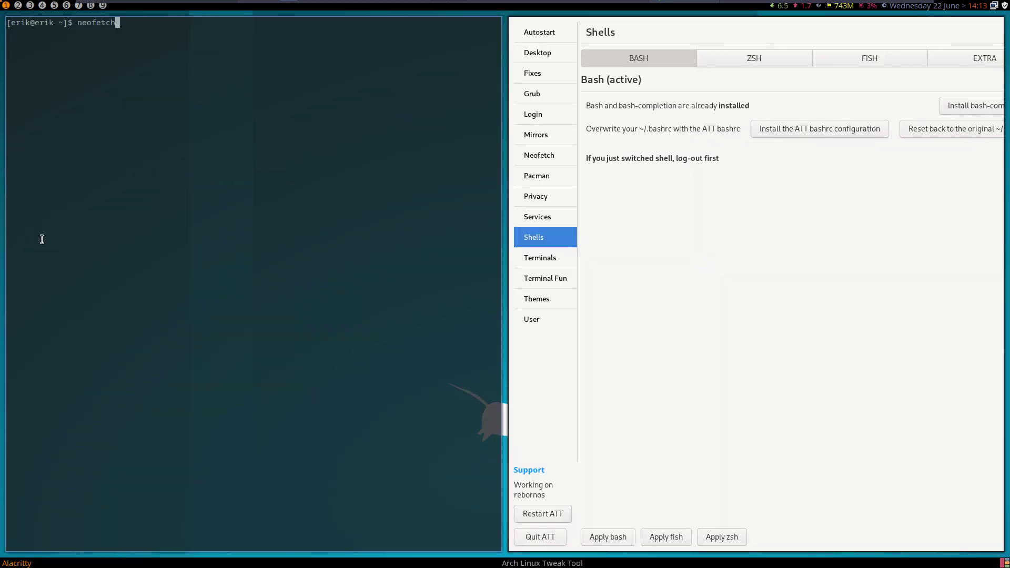
{"action": "key", "text": "Return"}
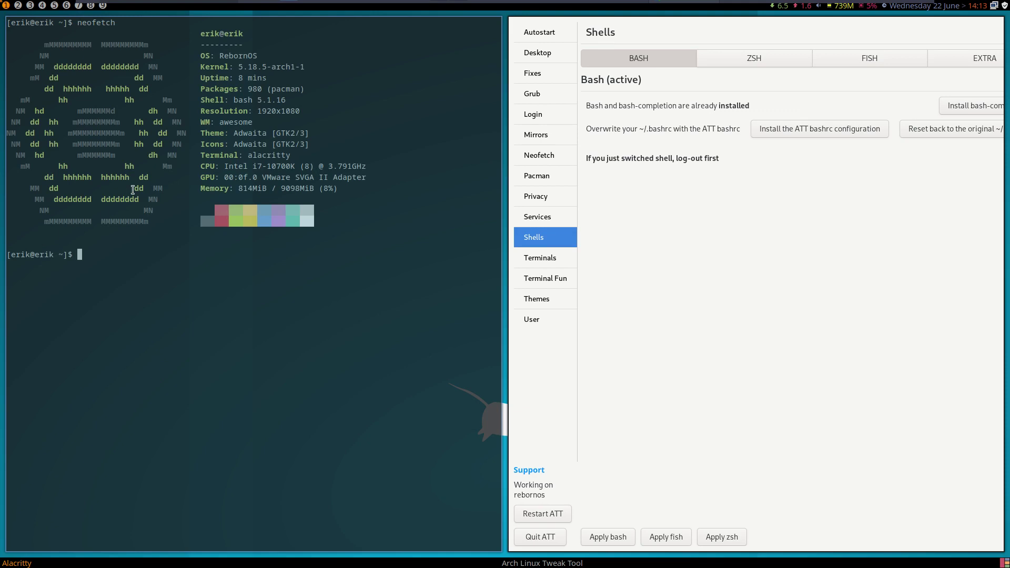
{"action": "left_click_drag", "start_coordinate": [230, 100], "coordinate": [252, 101]}
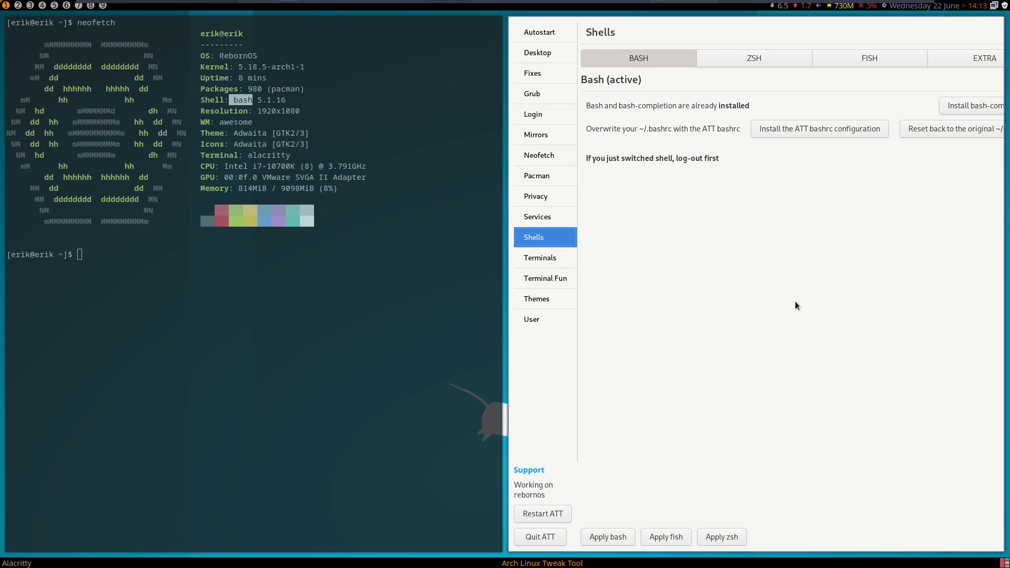
{"action": "key", "text": "super+shift+c"}
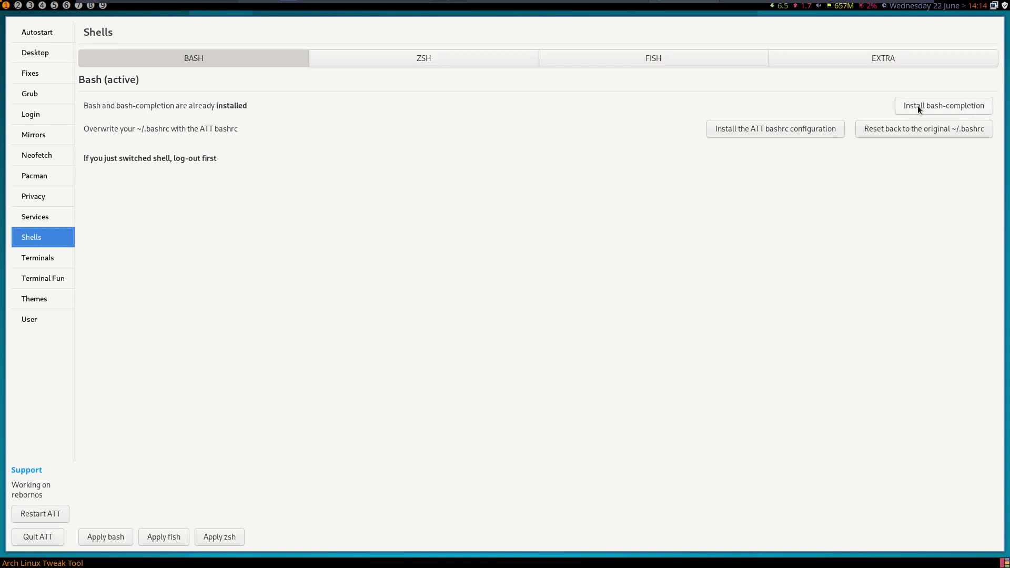
- Install the ATT bashrc configuration, authorize it, and open a fresh Alacritty terminal
{"action": "left_click", "coordinate": [754, 130]}
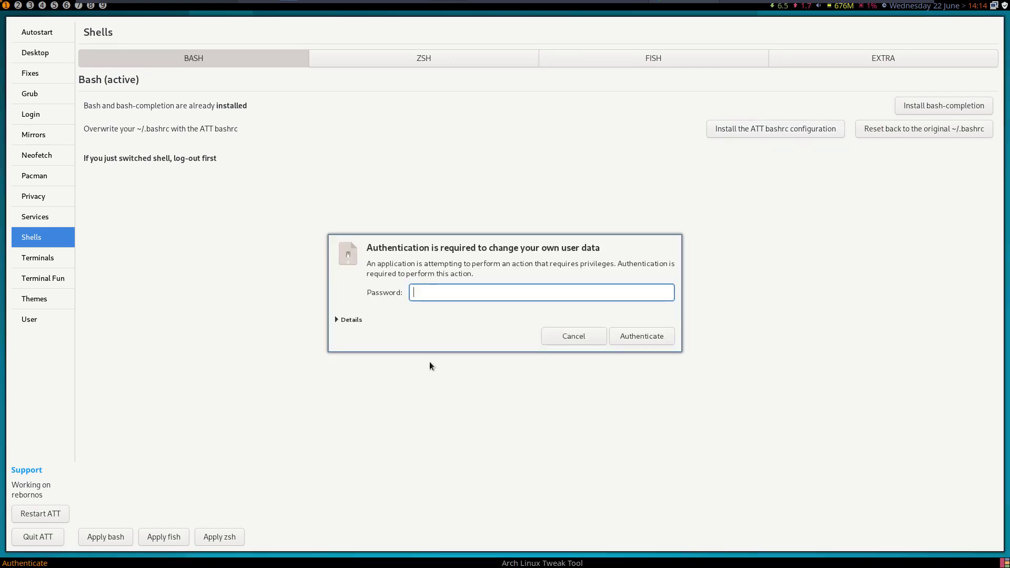
{"action": "key", "text": "Escape"}
{"action": "key", "text": "super+Return"}
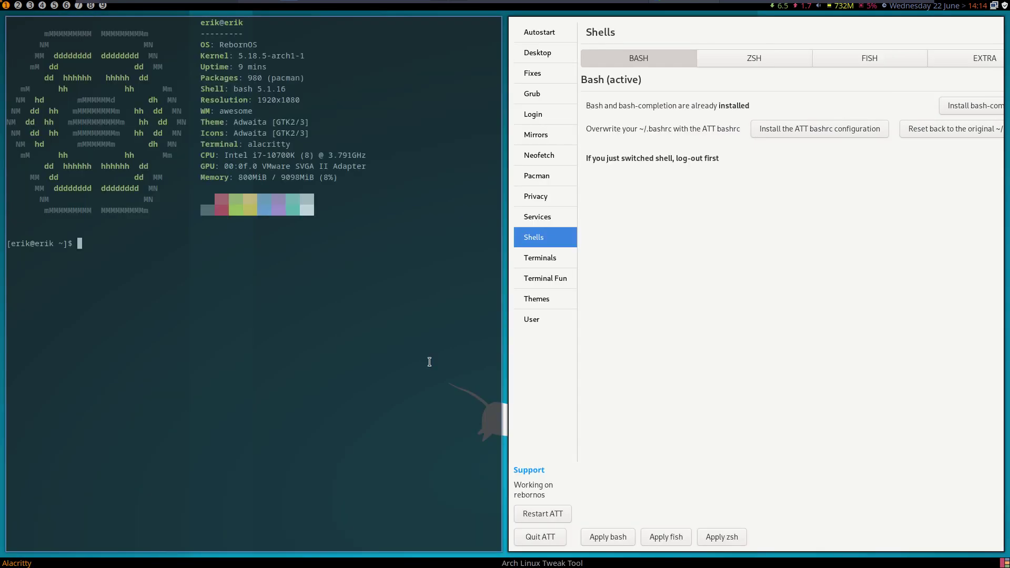
- On the Fixes page, view the current mirrorlist with nmirrorlist
{"action": "left_click", "coordinate": [549, 72]}
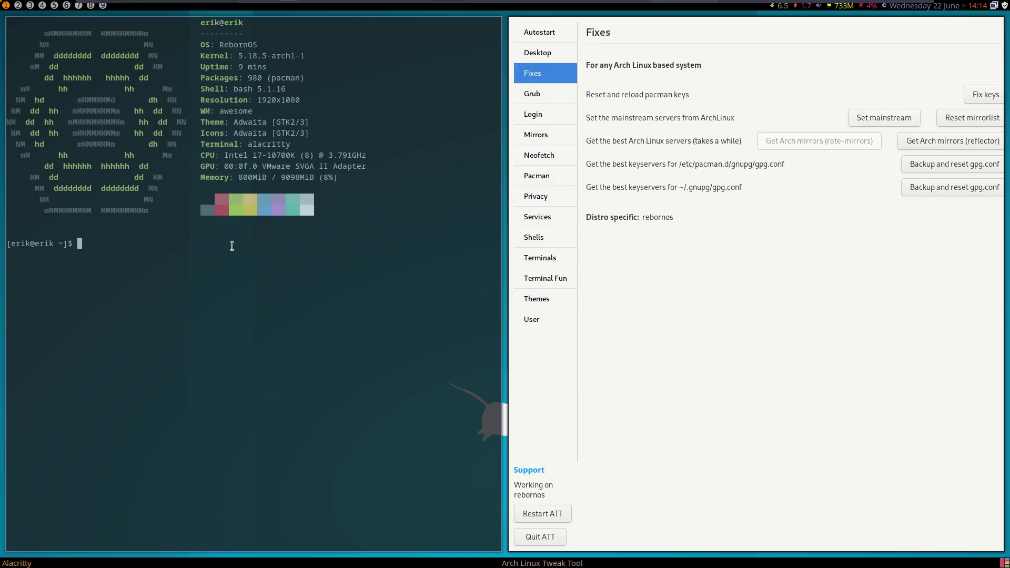
{"action": "type", "text": "nmirrorlist"}
{"action": "key", "text": "Return"}
{"action": "key", "text": "Return"}
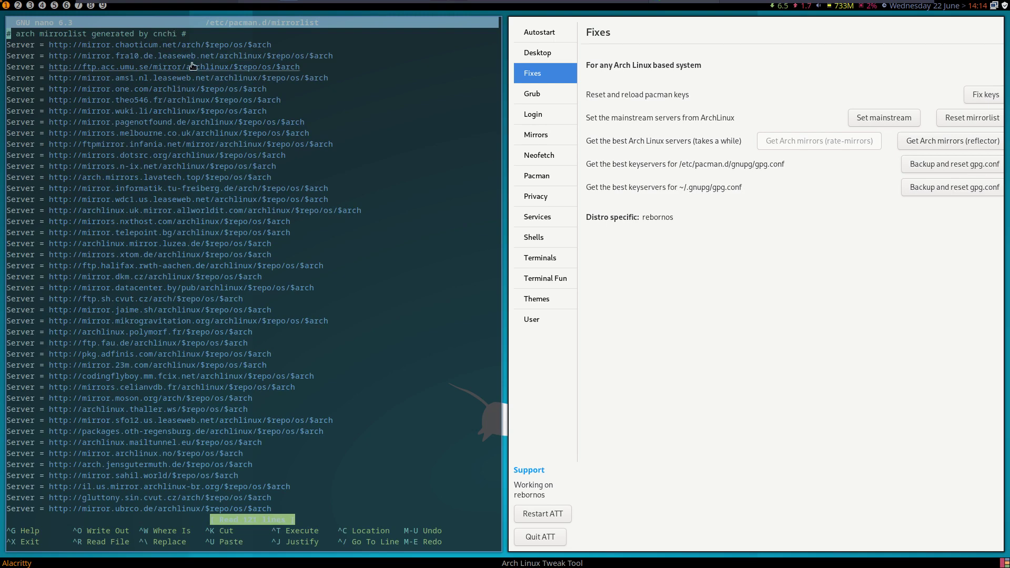
{"action": "key", "text": "ctrl+x"}
- Switch the mirrorlist to the mainstream Arch servers and check it in nano
{"action": "left_click", "coordinate": [873, 121]}
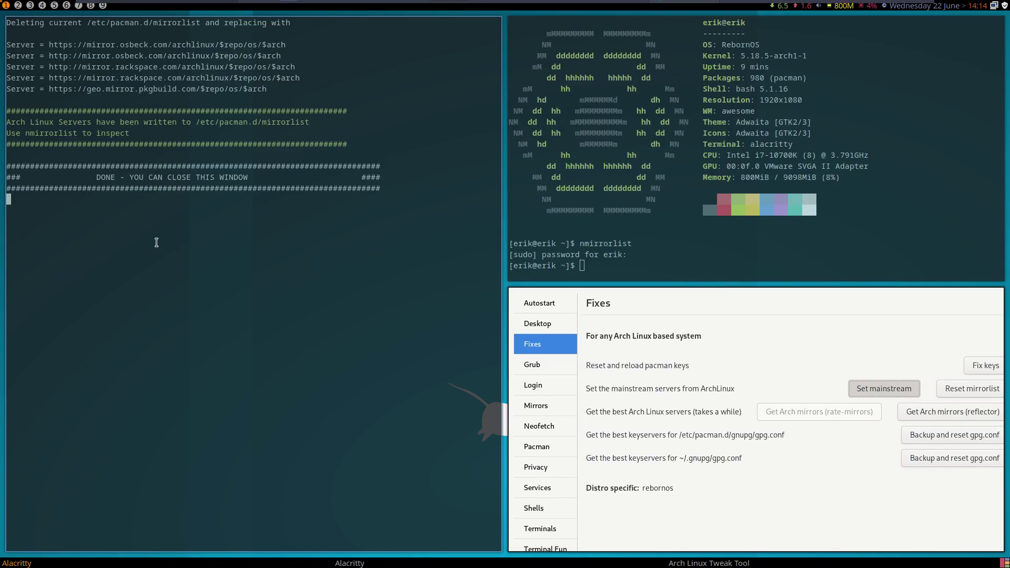
{"action": "key", "text": "super+q"}
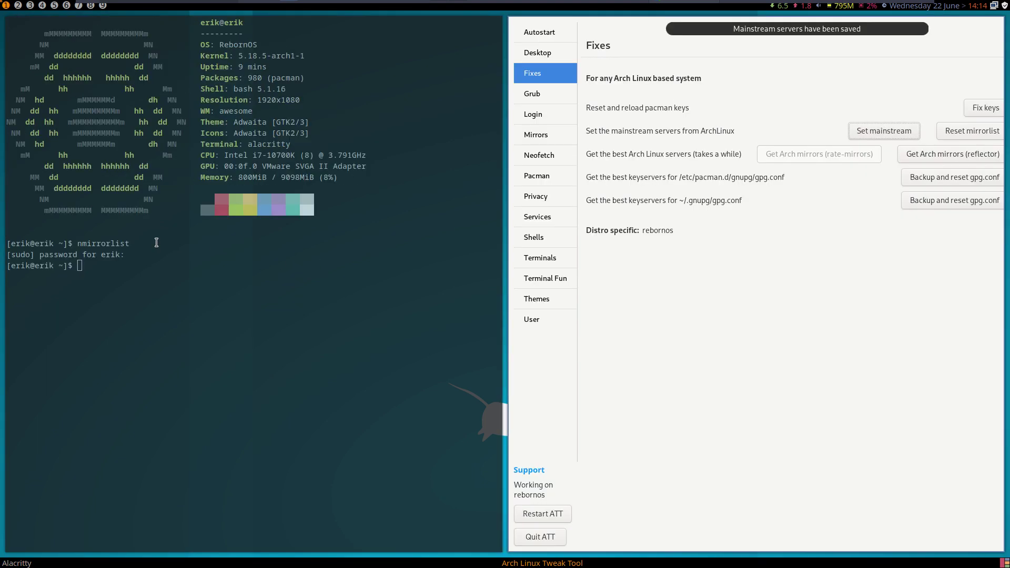
{"action": "key", "text": "Up"}
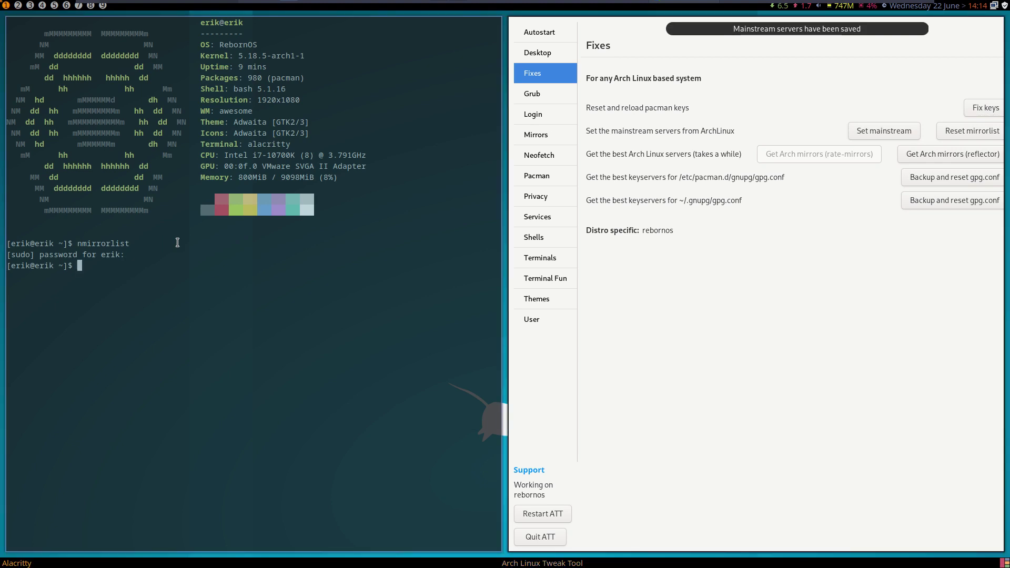
{"action": "key", "text": "Up"}
{"action": "key", "text": "Return"}
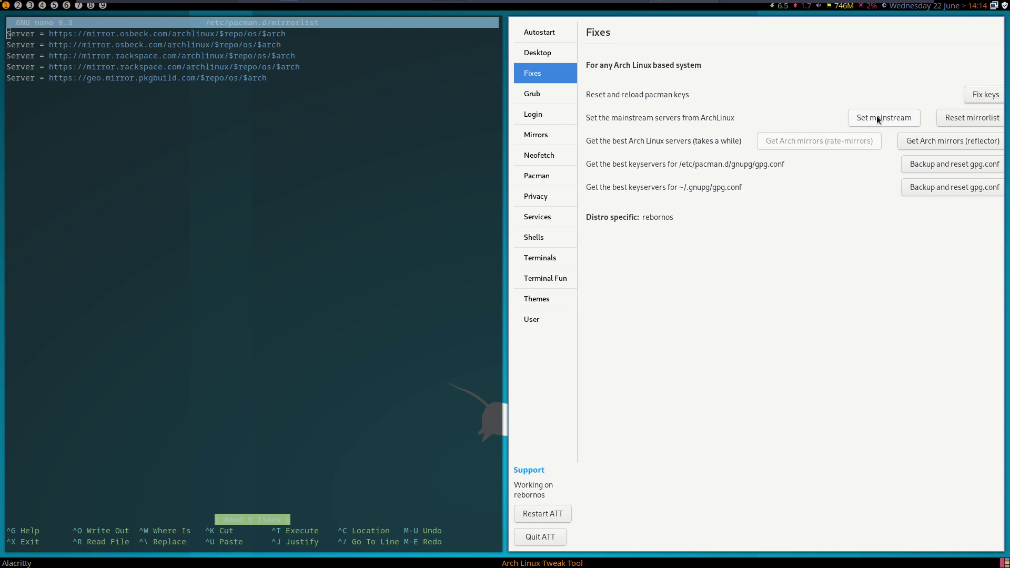
{"action": "key", "text": "ctrl+x"}
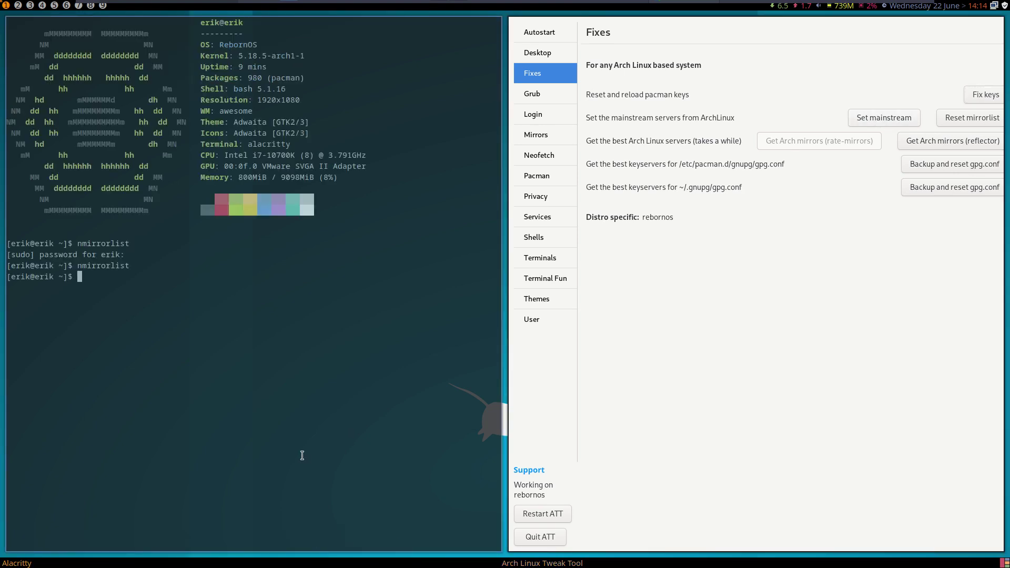
- Reset the mirrorlist to the original and confirm the restore with nmirrorlist
{"action": "left_click", "coordinate": [953, 122]}
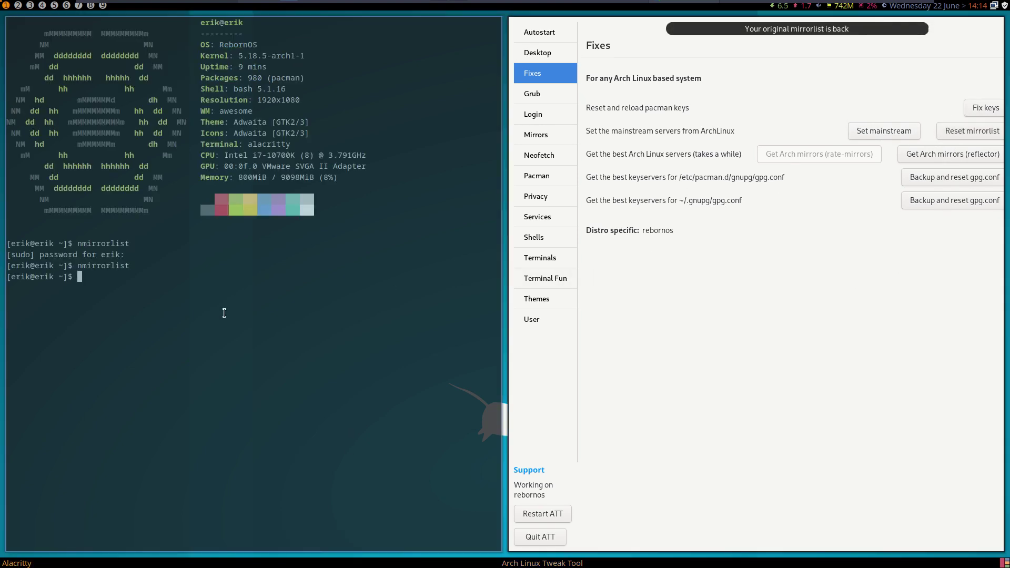
{"action": "key", "text": "Up"}
{"action": "key", "text": "Return"}
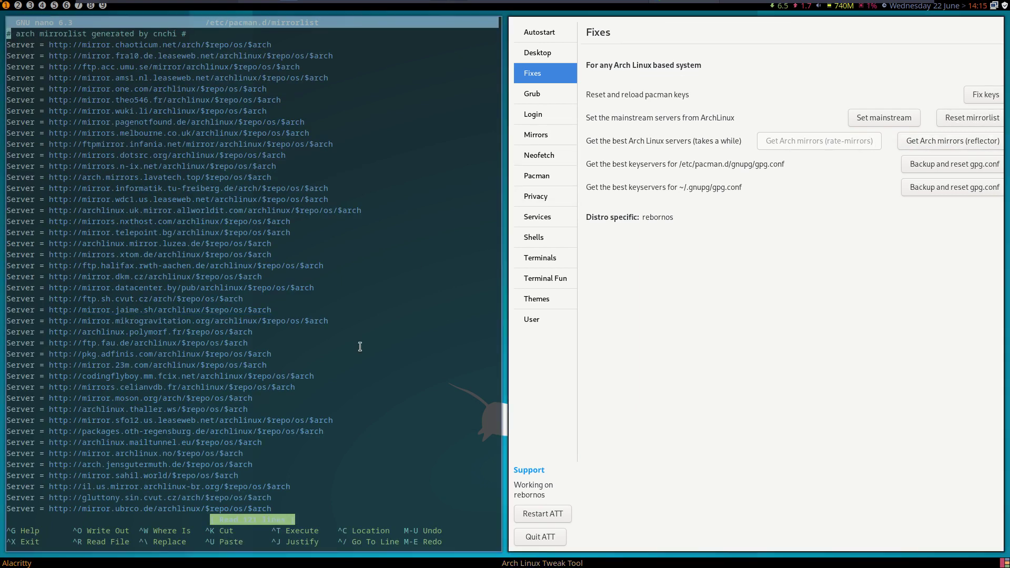
{"action": "key", "text": "ctrl+x"}
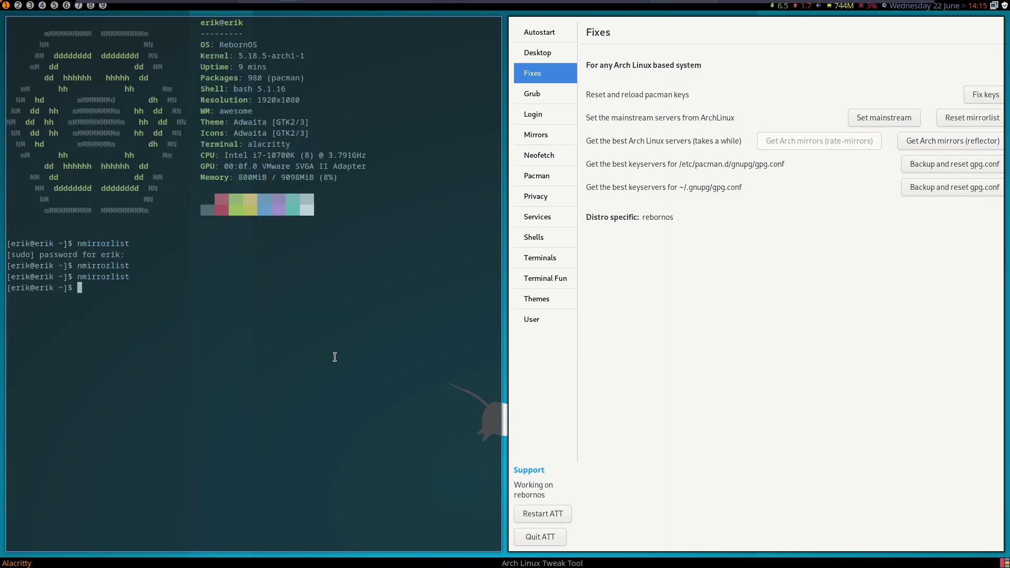
- Install rate-mirrors with 'sudo pacman -S rate-mirrors', then restart the Tweak Tool
{"action": "type", "text": "sudo pacman -R "}
{"action": "type", "text": "reflector"}
{"action": "key", "text": "BackSpace"}
{"action": "key", "text": "BackSpace"}
{"action": "key", "text": "BackSpace"}
{"action": "key", "text": "BackSpace"}
{"action": "key", "text": "BackSpace"}
{"action": "key", "text": "BackSpace"}
{"action": "key", "text": "BackSpace"}
{"action": "key", "text": "BackSpace"}
{"action": "key", "text": "BackSpace"}
{"action": "key", "text": "BackSpace"}
{"action": "key", "text": "BackSpace"}
{"action": "key", "text": "BackSpace"}
{"action": "type", "text": "S rate-mirrors"}
{"action": "key", "text": "Tab"}
{"action": "key", "text": "Tab"}
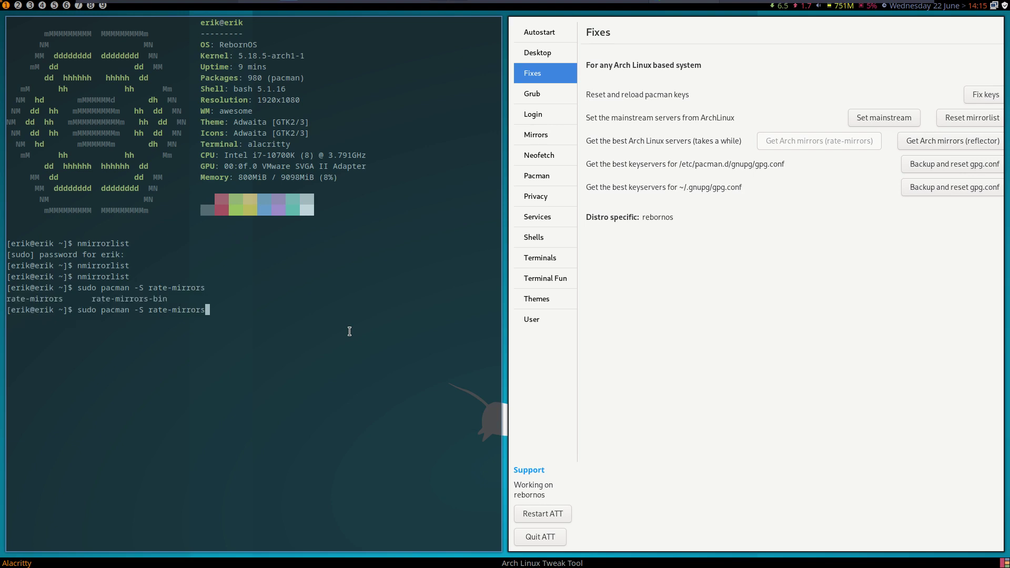
{"action": "left_click", "coordinate": [546, 172]}
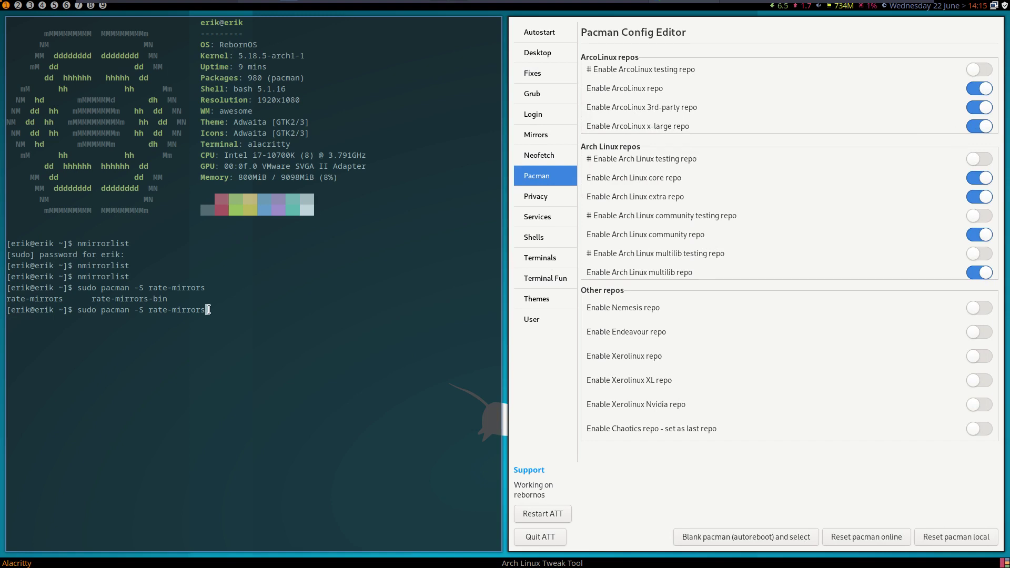
{"action": "key", "text": "Return"}
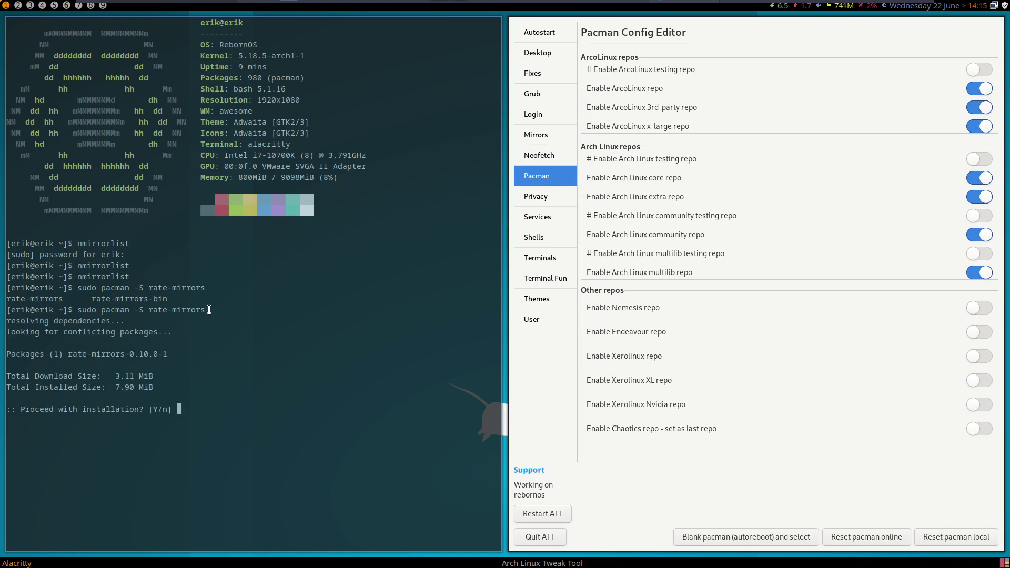
{"action": "key", "text": "Return"}
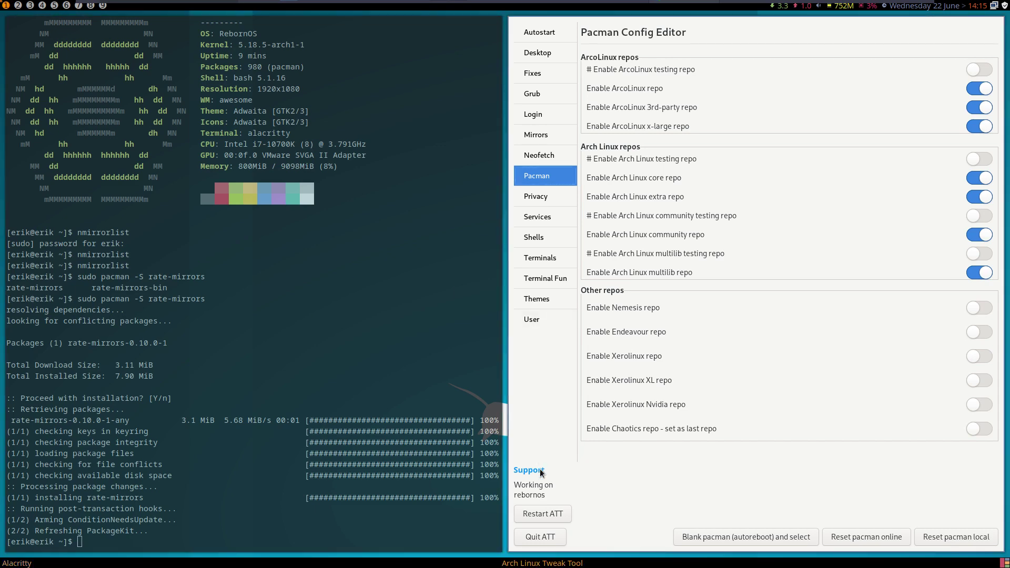
{"action": "left_click", "coordinate": [553, 515]}
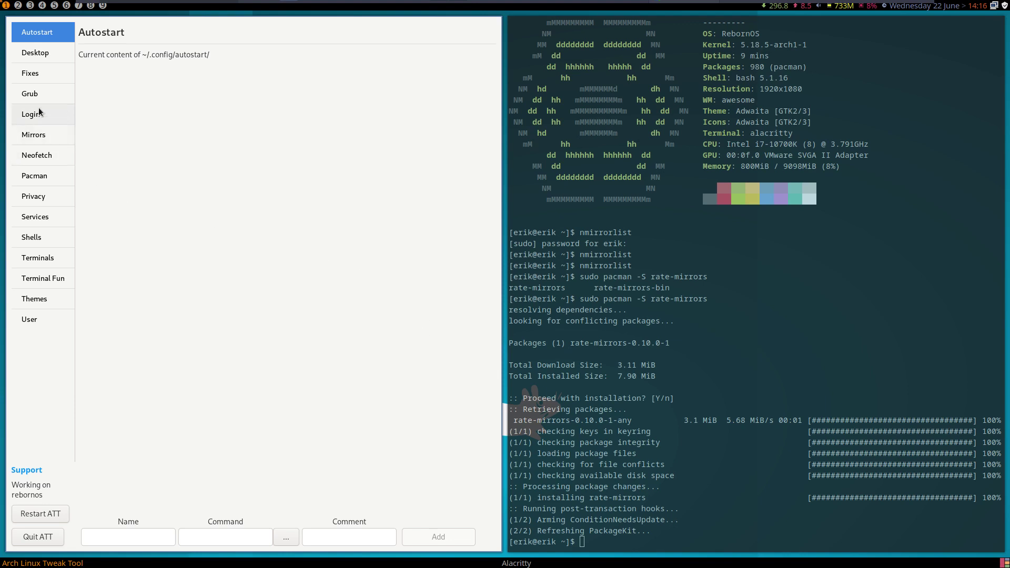
- Return to the Fixes page and view the mirrorlist again with nmirrorlist
{"action": "left_click", "coordinate": [33, 77]}
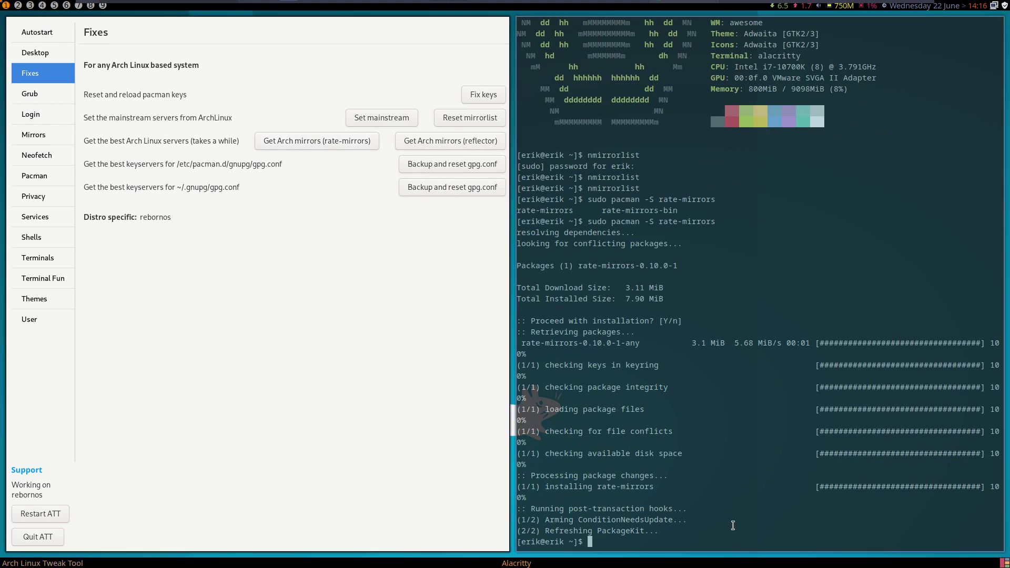
{"action": "key", "text": "Up"}
{"action": "key", "text": "Up"}
{"action": "key", "text": "Return"}
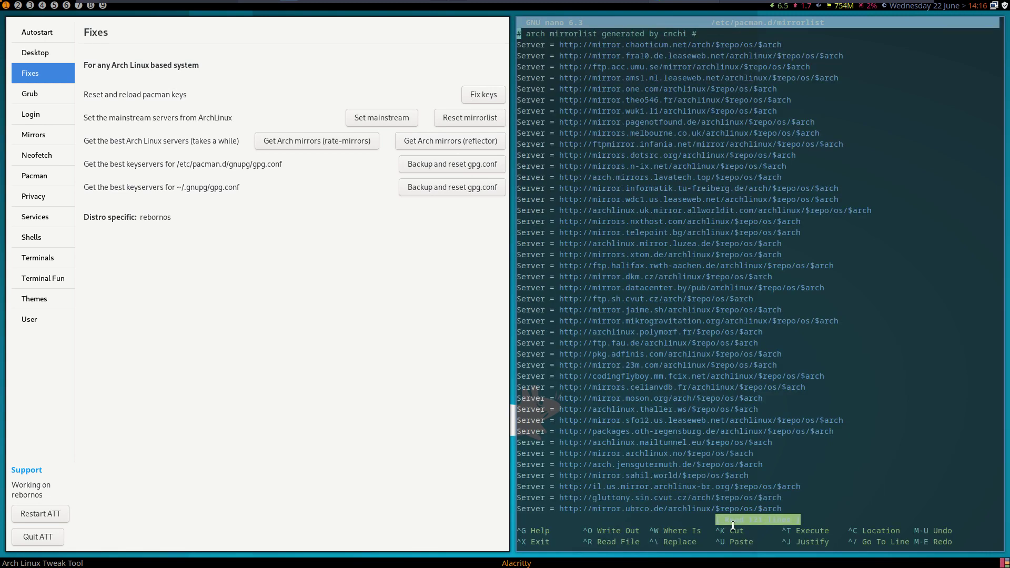
{"action": "key", "text": "ctrl+x"}
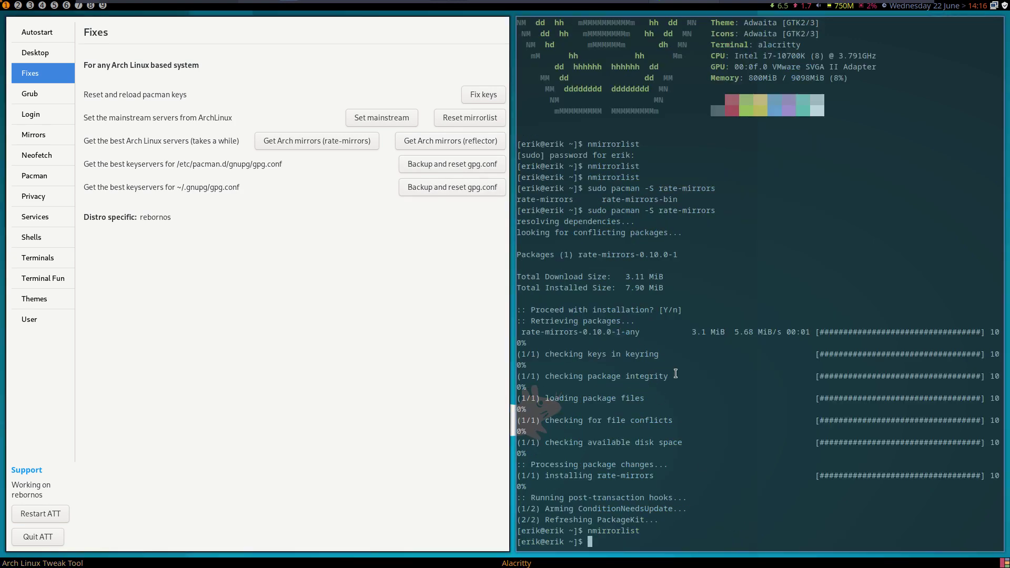
- View the pacman gpg.conf using the ngnupgconf command
{"action": "type", "text": "nano /et"}
{"action": "key", "text": "BackSpace"}
{"action": "key", "text": "BackSpace"}
{"action": "key", "text": "BackSpace"}
{"action": "key", "text": "BackSpace"}
{"action": "key", "text": "BackSpace"}
{"action": "key", "text": "BackSpace"}
{"action": "key", "text": "BackSpace"}
{"action": "type", "text": "gp"}
{"action": "key", "text": "BackSpace"}
{"action": "key", "text": "Tab"}
{"action": "key", "text": "Tab"}
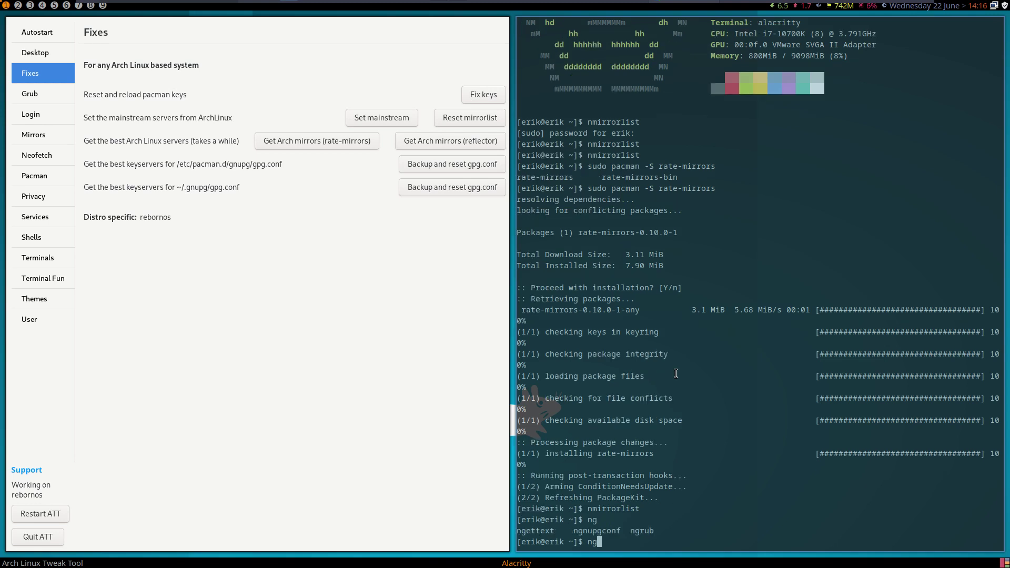
{"action": "type", "text": "nug"}
{"action": "key", "text": "BackSpace"}
{"action": "type", "text": "p"}
{"action": "key", "text": "Tab"}
{"action": "key", "text": "Return"}
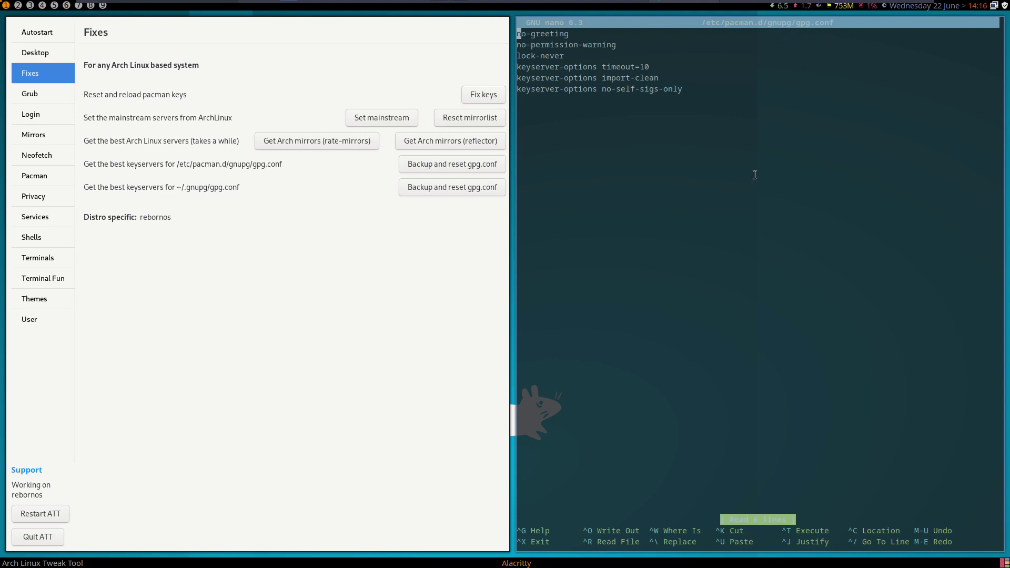
{"action": "key", "text": "ctrl+x"}
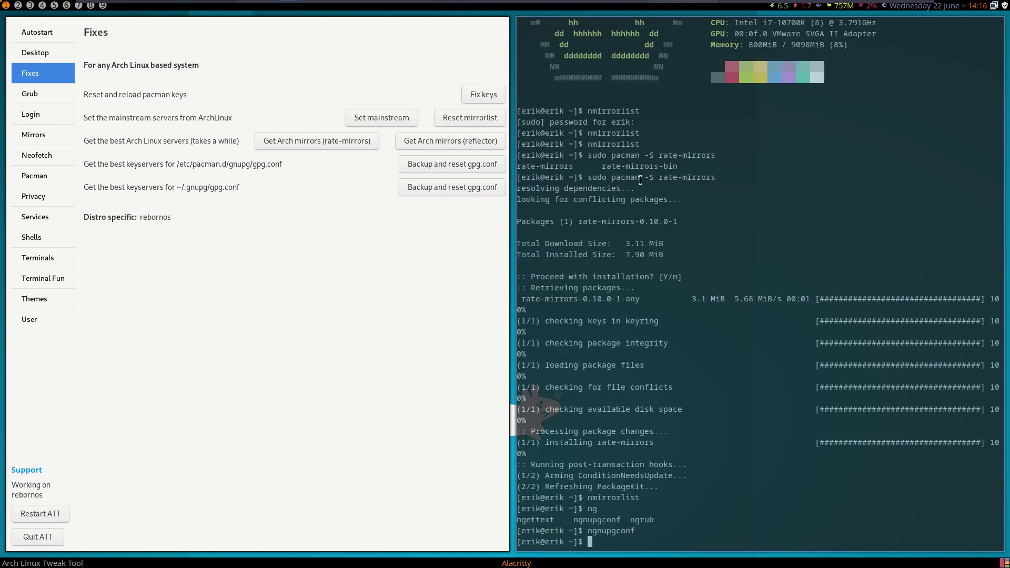
- Reset the pacman gpg.conf keyservers and verify keyserver.ubuntu.com:80 is active
{"action": "left_click", "coordinate": [478, 164]}
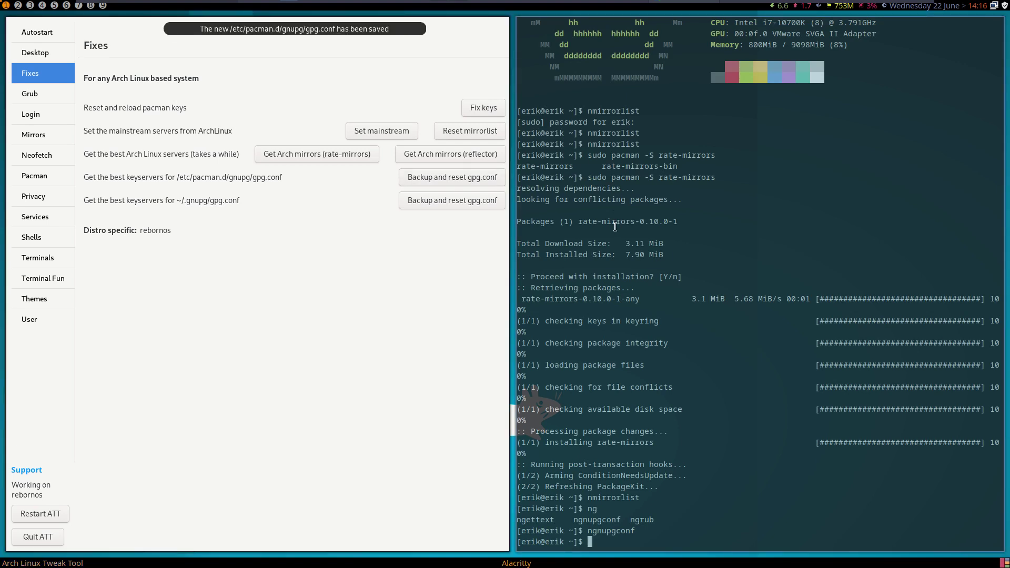
{"action": "key", "text": "Up"}
{"action": "key", "text": "Return"}
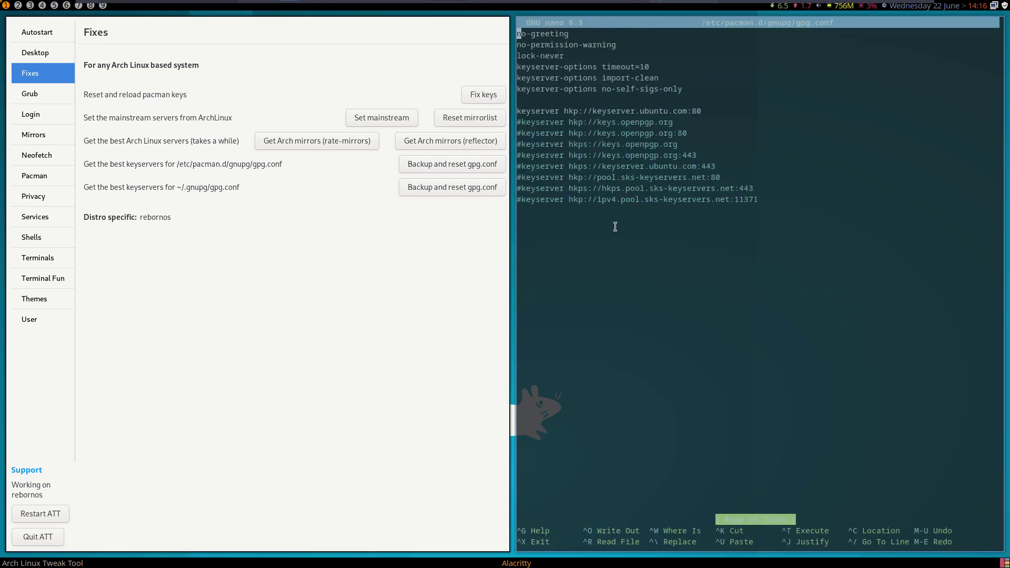
{"action": "left_click_drag", "start_coordinate": [602, 110], "coordinate": [668, 110]}
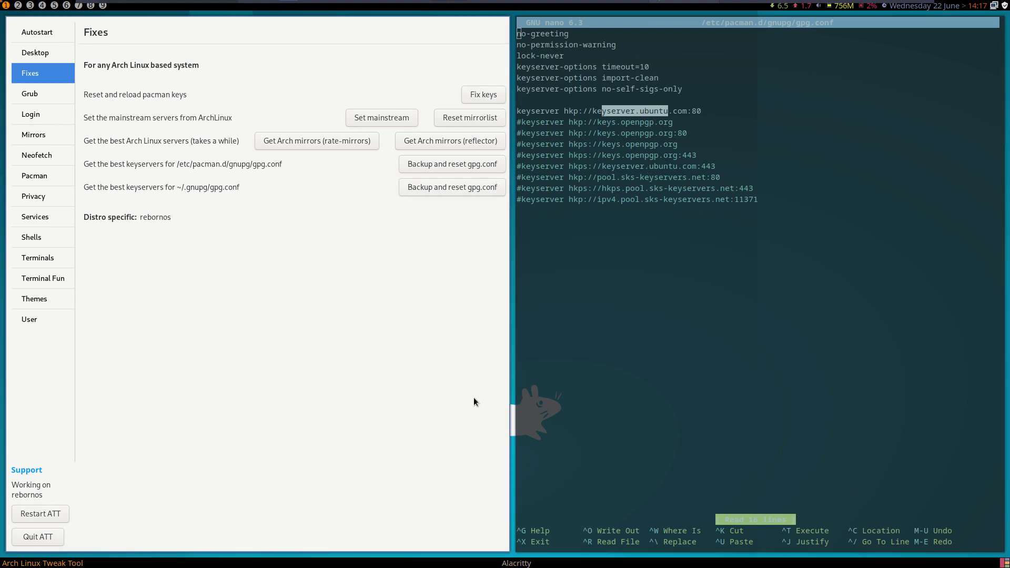
{"action": "key", "text": "ctrl+x"}
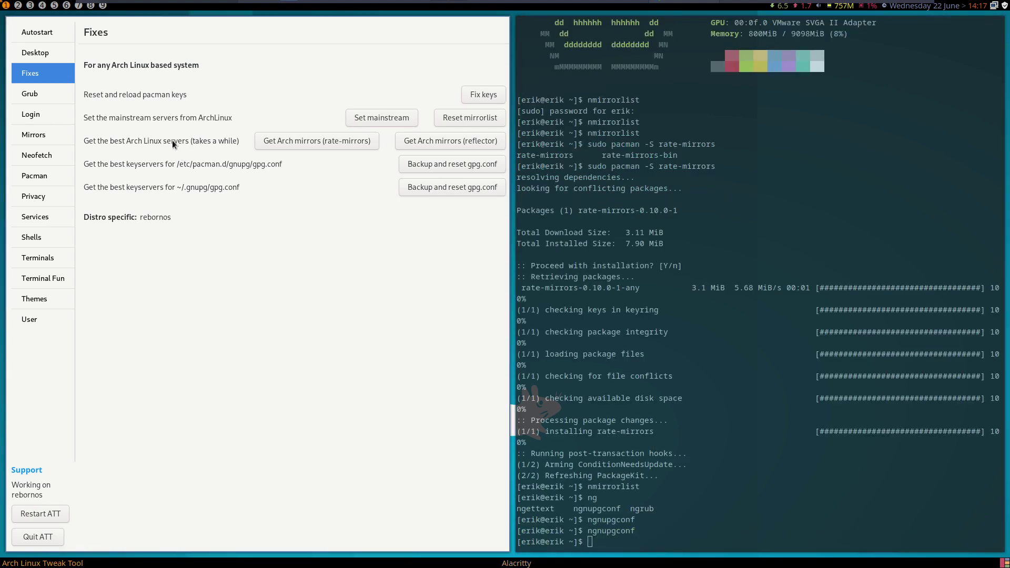
- Open the Grub Themes page and list removable packages with 'sudo pacman -R'
{"action": "left_click", "coordinate": [45, 92]}
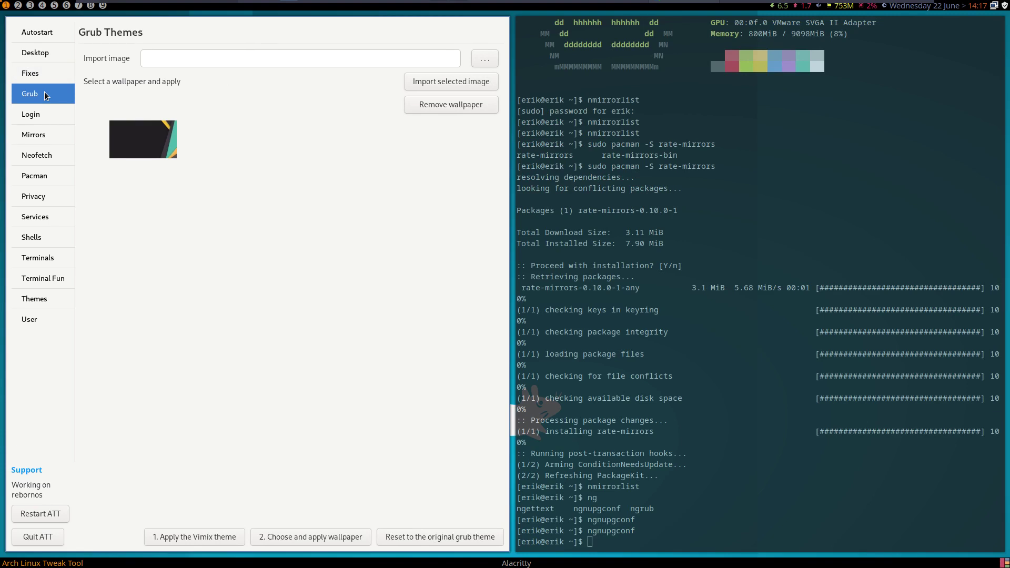
{"action": "left_click", "coordinate": [285, 62]}
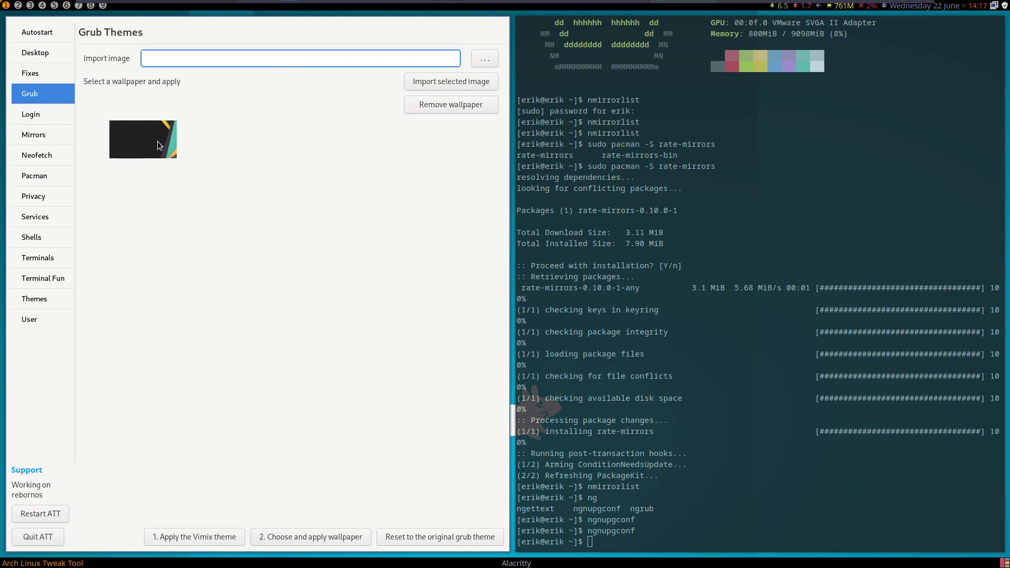
{"action": "left_click", "coordinate": [670, 332]}
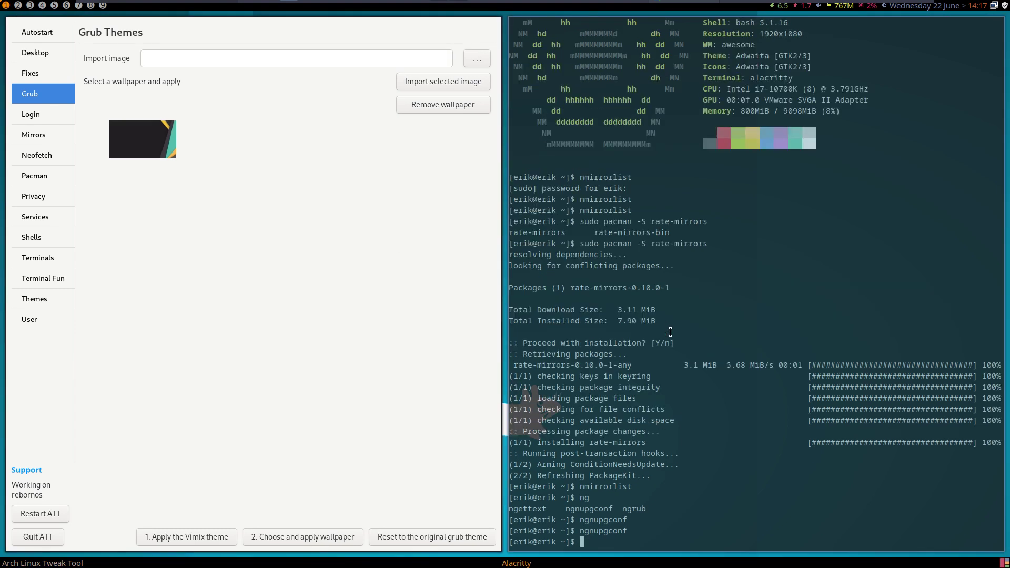
{"action": "type", "text": "sudo pacman -R"}
{"action": "key", "text": "Tab"}
{"action": "key", "text": "Tab"}
- Narrow the pacman -R completion to installed packages beginning with gr
{"action": "type", "text": "n"}
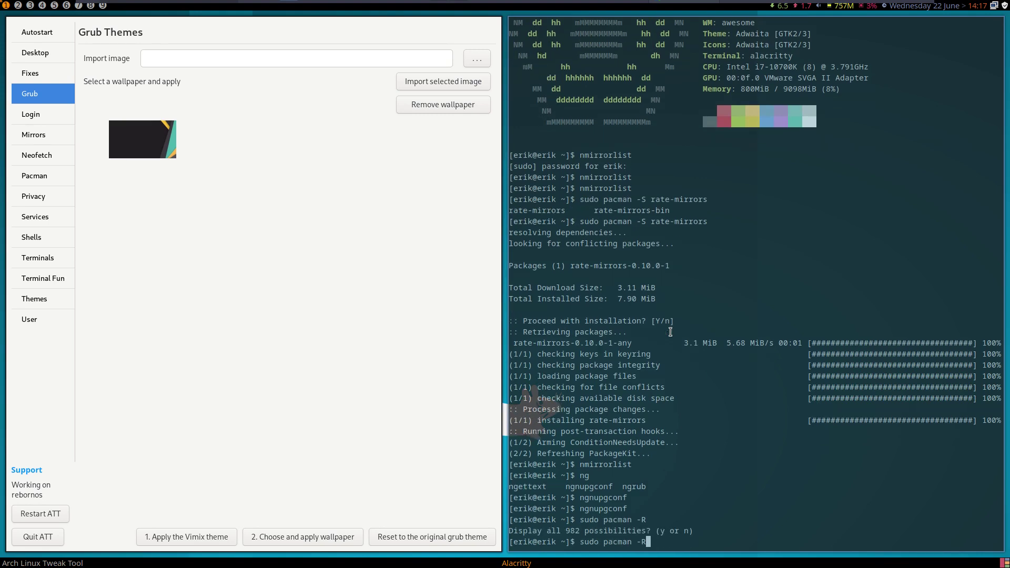
{"action": "type", "text": " -R re"}
{"action": "key", "text": "Tab"}
{"action": "key", "text": "Tab"}
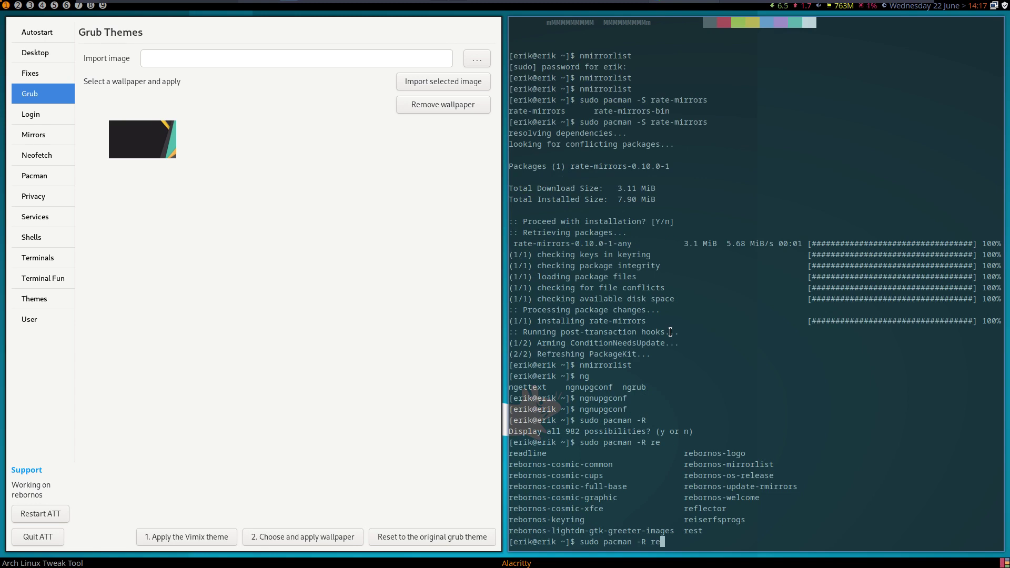
{"action": "key", "text": "BackSpace"}
{"action": "key", "text": "BackSpace"}
{"action": "type", "text": "vim"}
{"action": "key", "text": "BackSpace"}
{"action": "key", "text": "BackSpace"}
{"action": "key", "text": "BackSpace"}
{"action": "type", "text": "gr"}
{"action": "key", "text": "Tab"}
{"action": "key", "text": "Tab"}
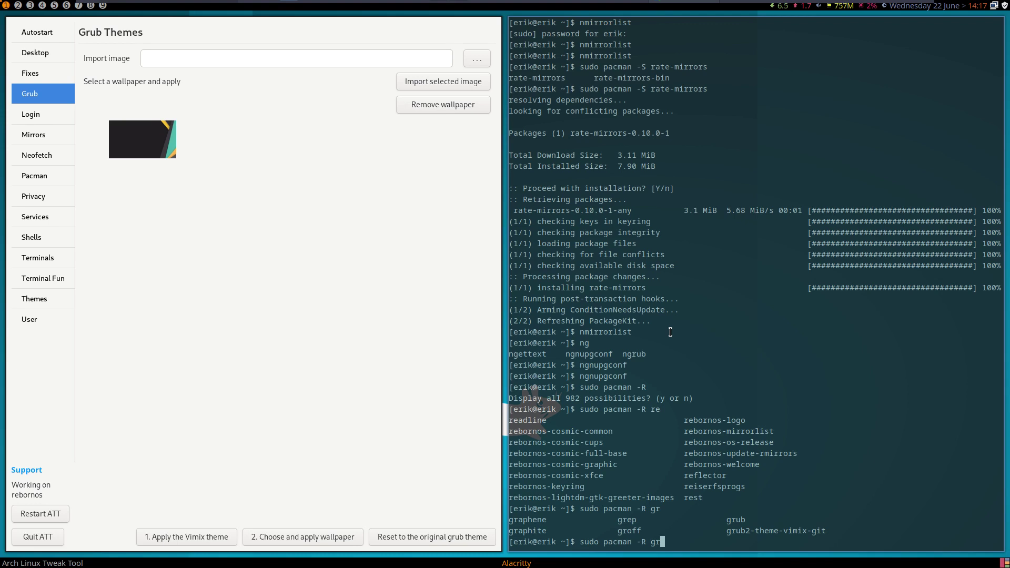
- Browse in Thunar to /boot/grub/themes and select the Vimix folder
{"action": "key", "text": "super+shift+Return"}
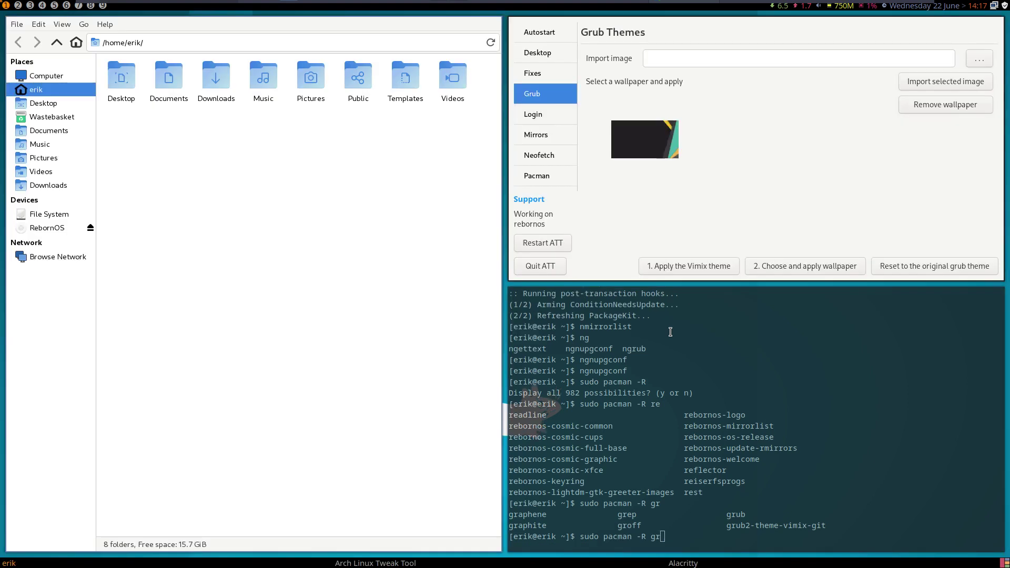
{"action": "left_click", "coordinate": [52, 214]}
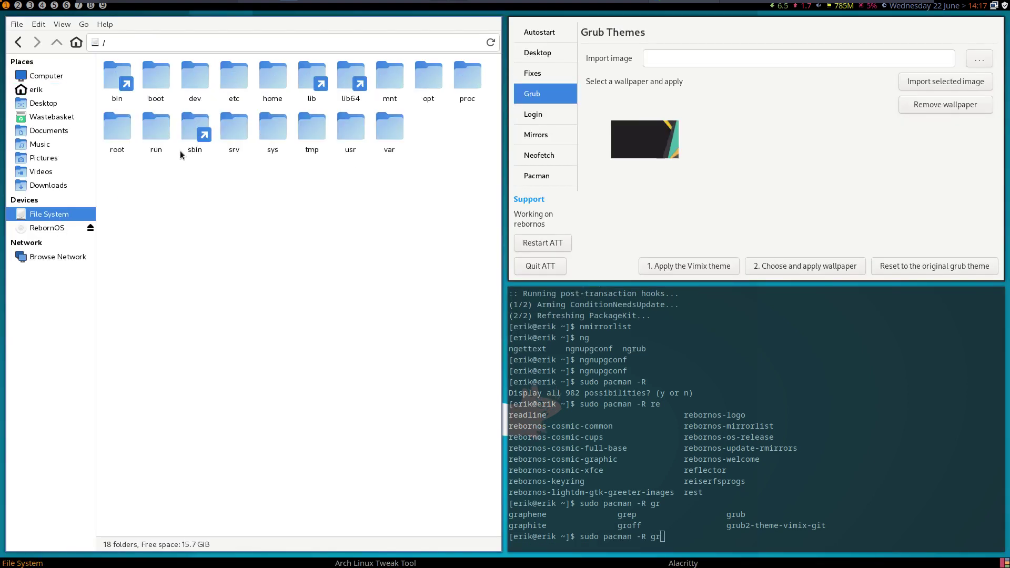
{"action": "double_click", "coordinate": [153, 87]}
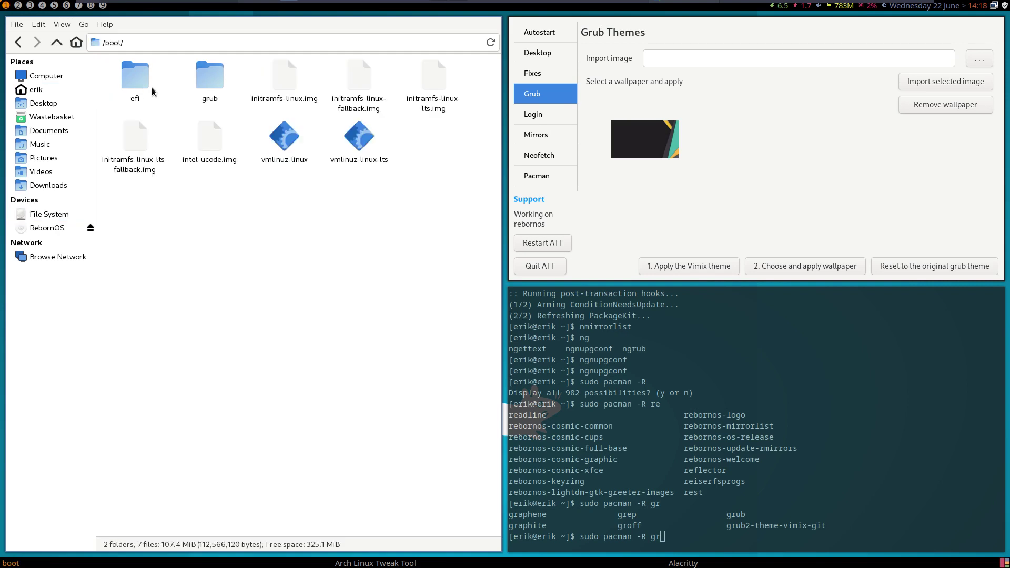
{"action": "double_click", "coordinate": [199, 89]}
{"action": "double_click", "coordinate": [262, 78]}
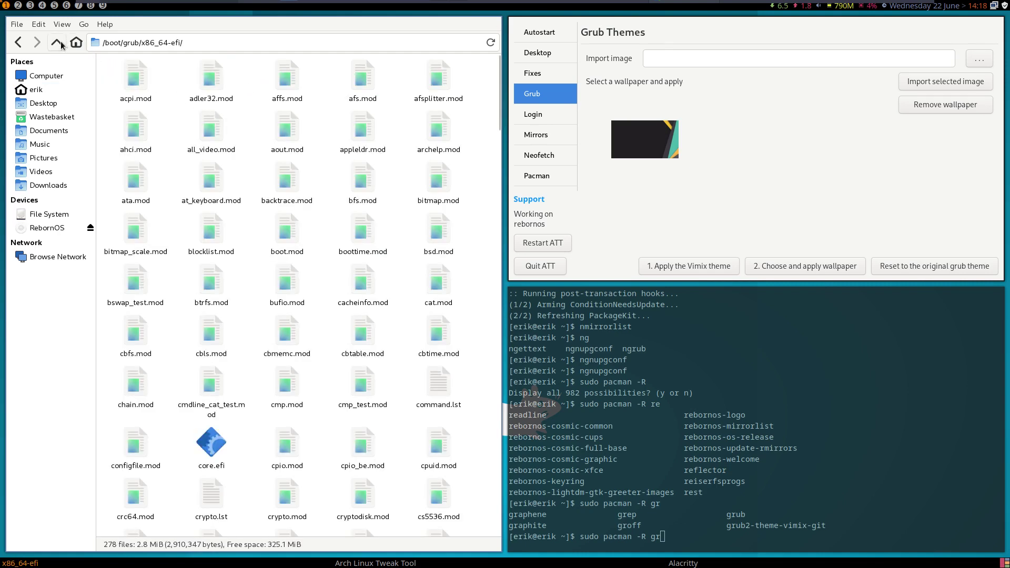
{"action": "left_click", "coordinate": [56, 42]}
{"action": "double_click", "coordinate": [214, 77]}
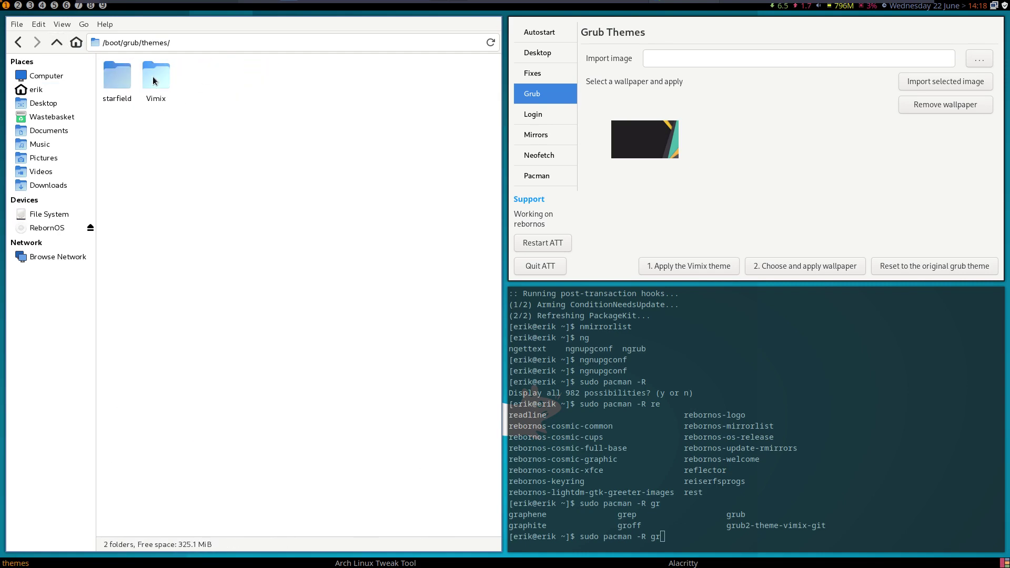
{"action": "left_click", "coordinate": [154, 80]}
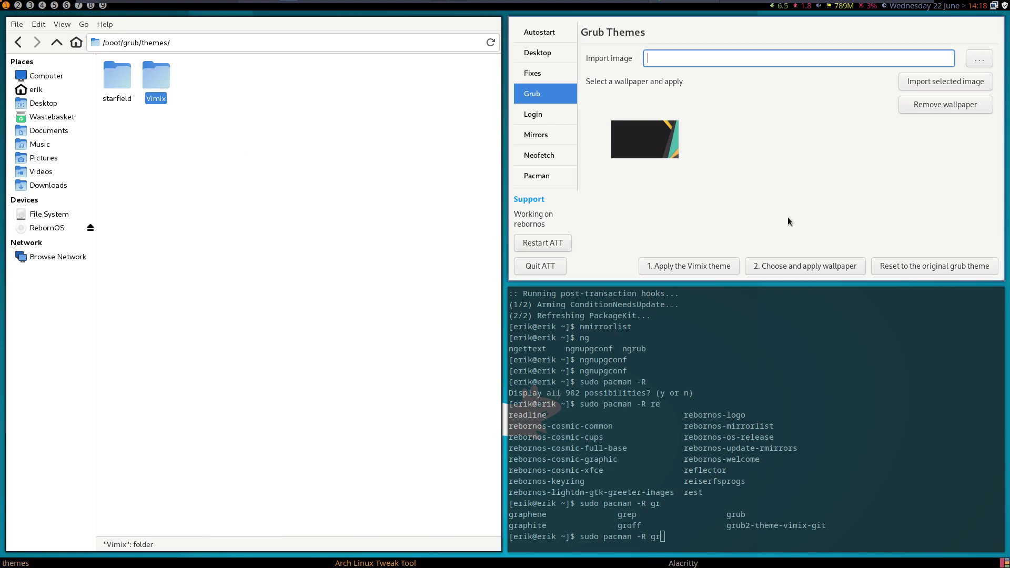
- Apply the Vimix grub theme in the Tweak Tool and inspect the Vimix folder's files
{"action": "left_click", "coordinate": [701, 264]}
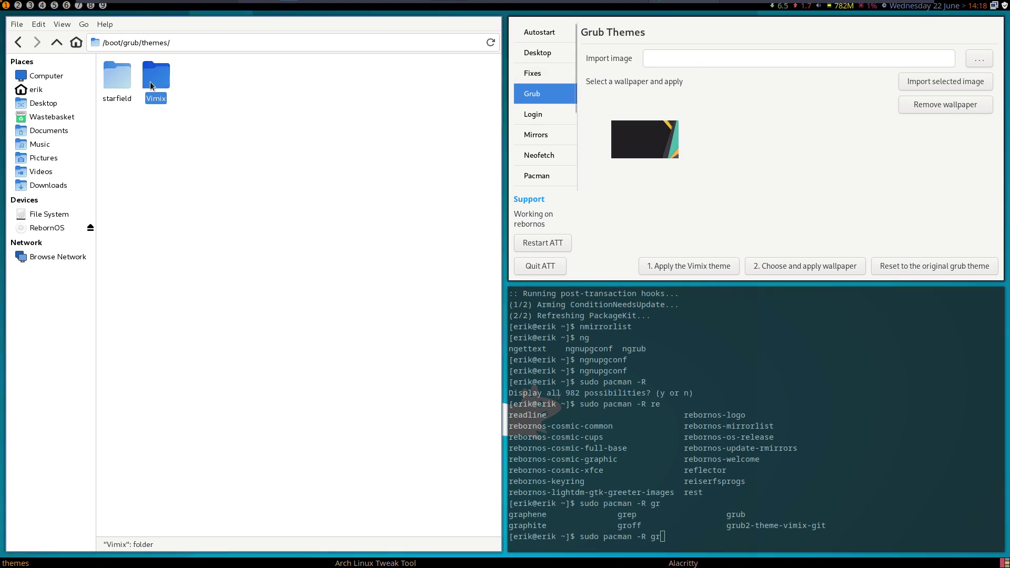
{"action": "double_click", "coordinate": [152, 85]}
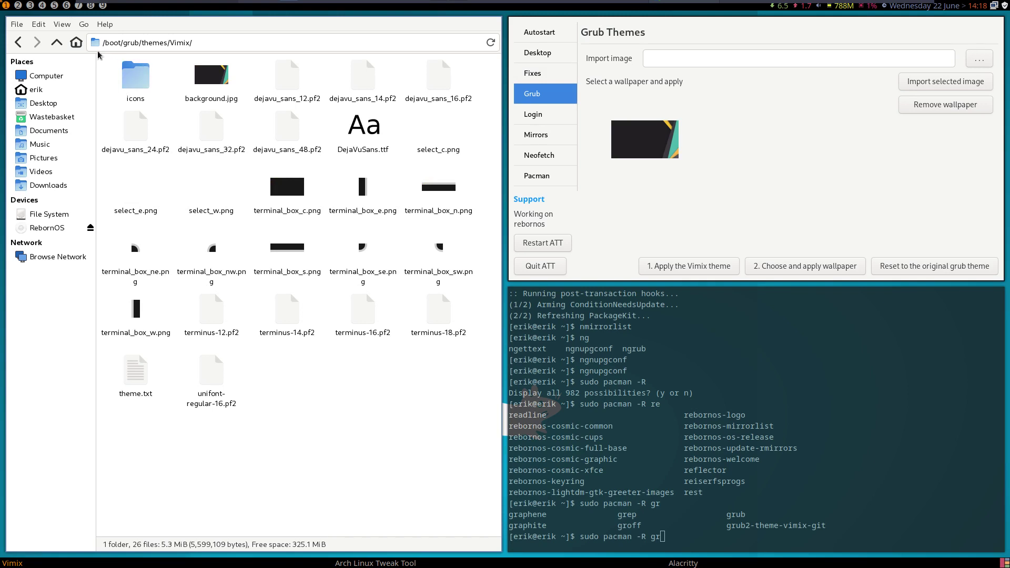
{"action": "left_click", "coordinate": [57, 43]}
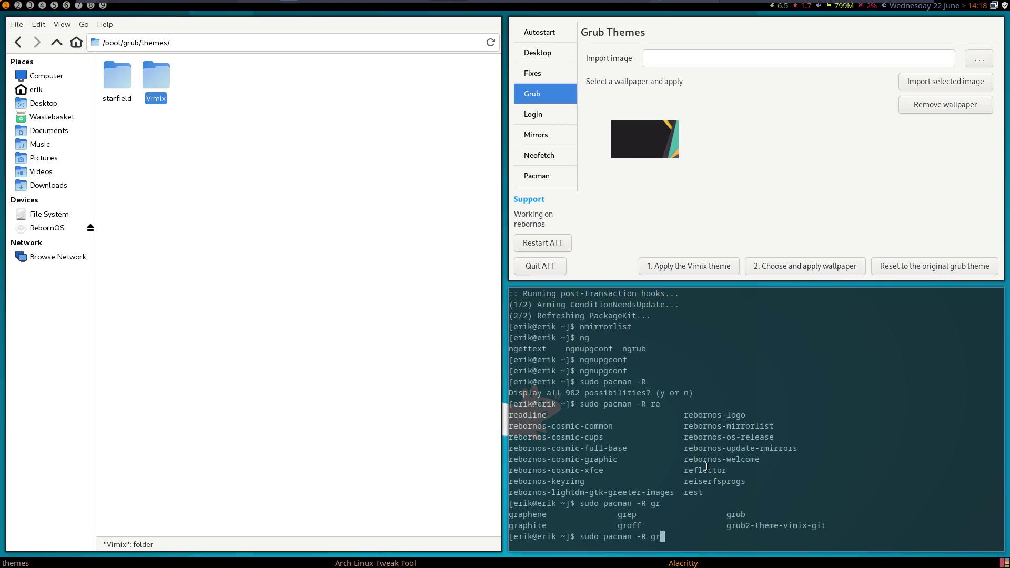
- Try removing the grub package with 'sudo pacman -R grub'
{"action": "key", "text": "BackSpace"}
{"action": "key", "text": "BackSpace"}
{"action": "key", "text": "BackSpace"}
{"action": "key", "text": "BackSpace"}
{"action": "type", "text": "R gr"}
{"action": "key", "text": "Return"}
{"action": "key", "text": "Return"}
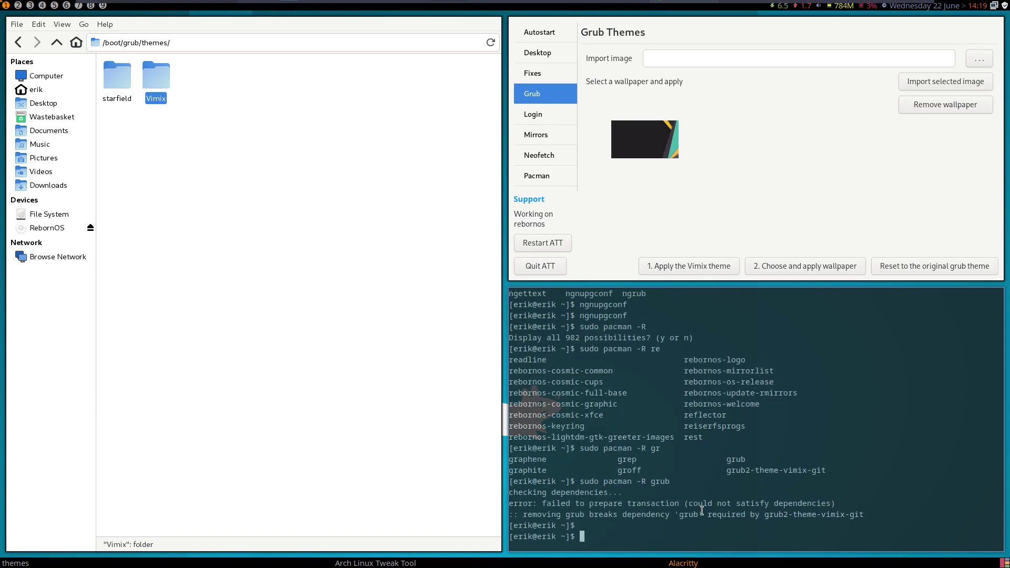
- Remove grub2-theme-vimix-git with pacman and begin typing an arcolinux-grub-theme-vimix install command
{"action": "key", "text": "Up"}
{"action": "key", "text": "Tab"}
{"action": "key", "text": "Tab"}
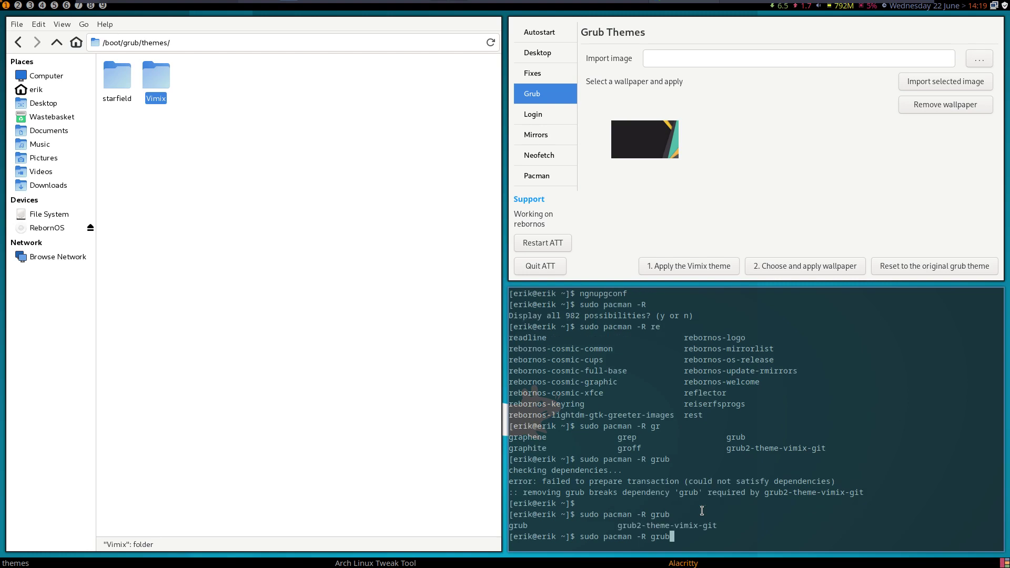
{"action": "key", "text": "ctrl+u"}
{"action": "key", "text": "Up"}
{"action": "type", "text": "2"}
{"action": "key", "text": "Tab"}
{"action": "key", "text": "Return"}
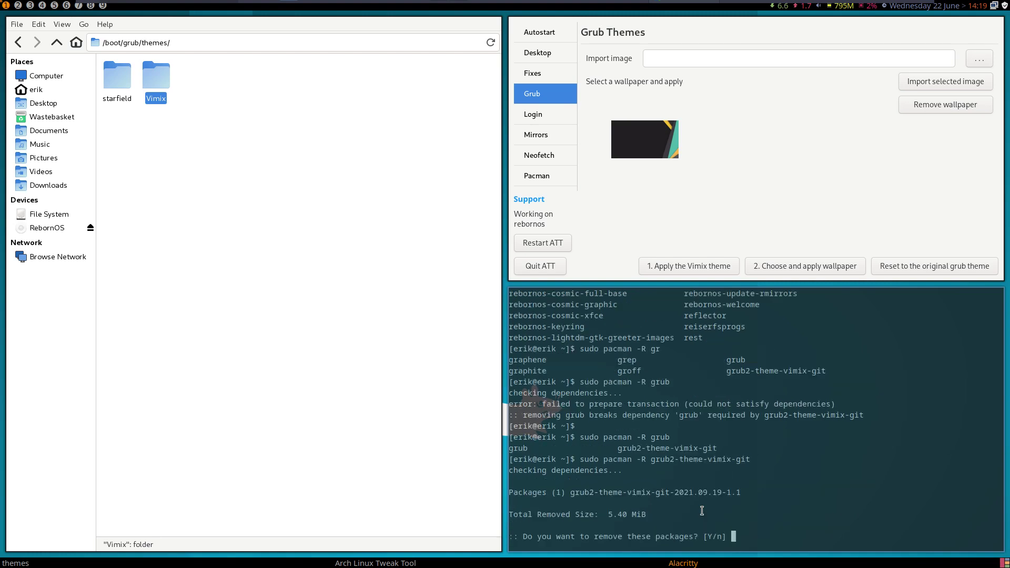
{"action": "key", "text": "Return"}
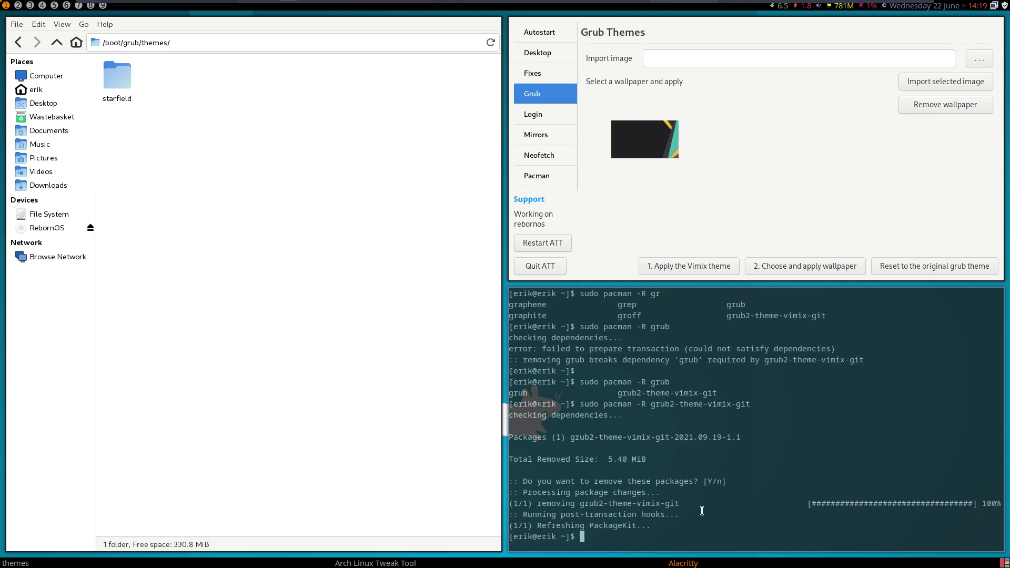
{"action": "type", "text": "sudo pacman -S arcolinux-grub-theme-vimix-"}
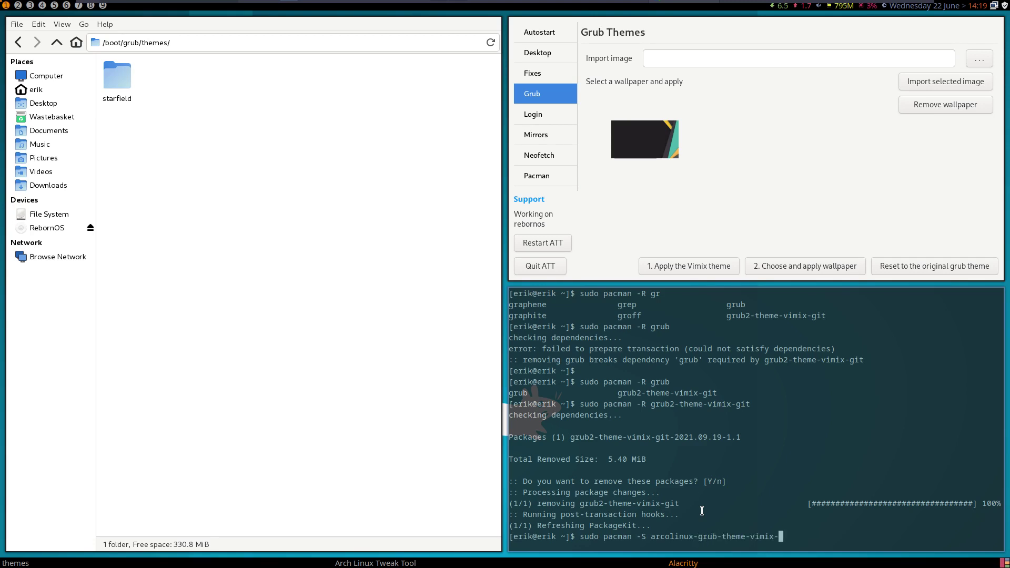
- Install arcolinux-grub-theme-vimix-git with pacman
{"action": "key", "text": "Tab"}
{"action": "key", "text": "Tab"}
{"action": "key", "text": "Tab"}
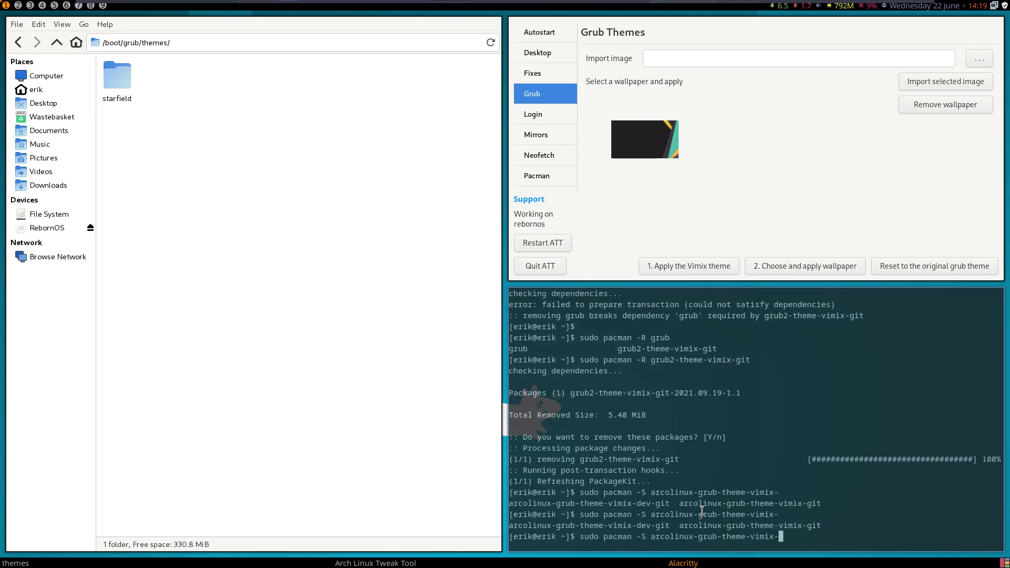
{"action": "type", "text": "git"}
{"action": "key", "text": "Return"}
{"action": "key", "text": "Return"}
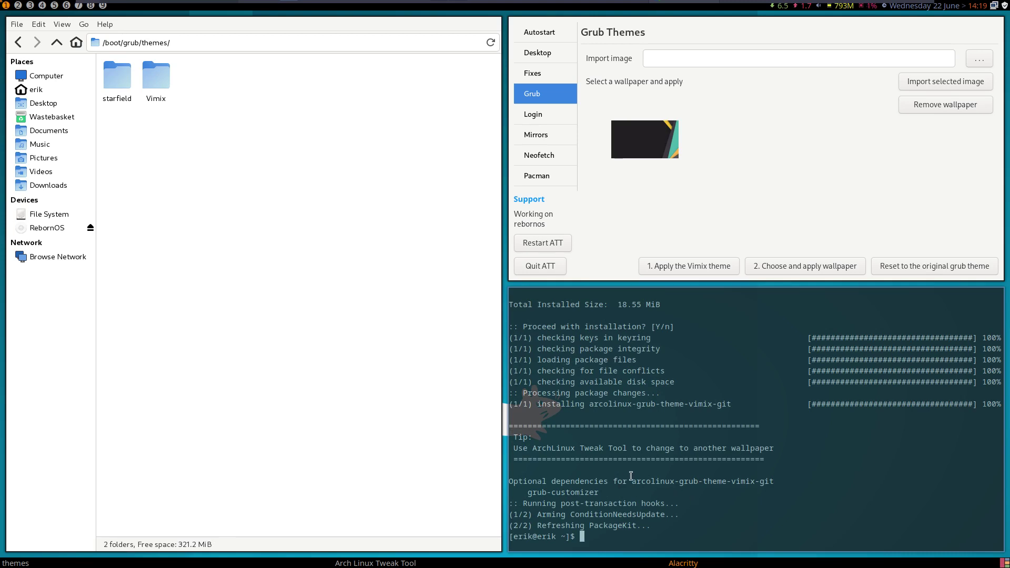
- Remove arcolinux-grub-theme-vimix-git with 'sudo pacman -R'
{"action": "left_click_drag", "start_coordinate": [632, 479], "coordinate": [772, 483]}
{"action": "key", "text": "super+c"}
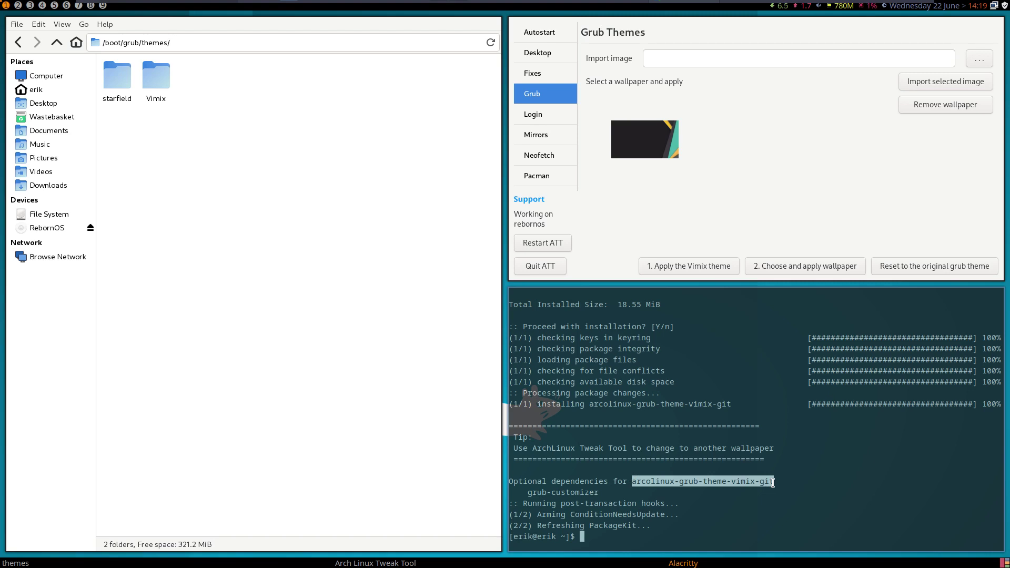
{"action": "type", "text": "sudo pacman -S"}
{"action": "middle_click", "coordinate": [715, 488]}
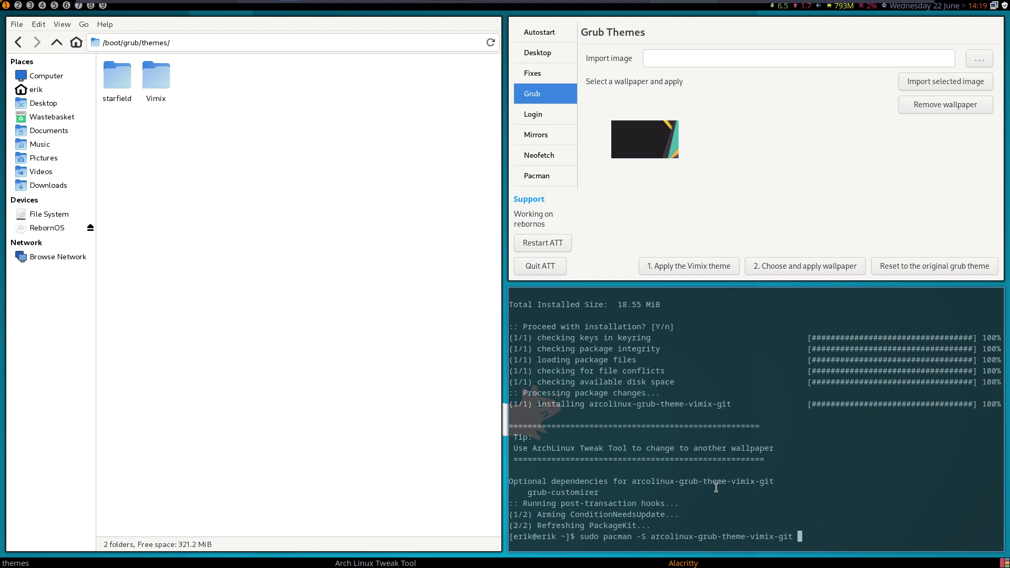
{"action": "key", "text": "BackSpace"}
{"action": "key", "text": "Left"}
{"action": "key", "text": "Left"}
{"action": "key", "text": "Left"}
{"action": "key", "text": "Left"}
{"action": "key", "text": "Left"}
{"action": "key", "text": "Left"}
{"action": "key", "text": "Left"}
{"action": "key", "text": "Left"}
{"action": "key", "text": "Left"}
{"action": "key", "text": "Left"}
{"action": "key", "text": "Left"}
{"action": "key", "text": "Left"}
{"action": "key", "text": "Left"}
{"action": "key", "text": "Left"}
{"action": "key", "text": "Left"}
{"action": "key", "text": "Left"}
{"action": "key", "text": "Left"}
{"action": "key", "text": "Left"}
{"action": "key", "text": "Left"}
{"action": "key", "text": "Left"}
{"action": "key", "text": "BackSpace"}
{"action": "type", "text": "R"}
{"action": "key", "text": "Return"}
{"action": "key", "text": "Return"}
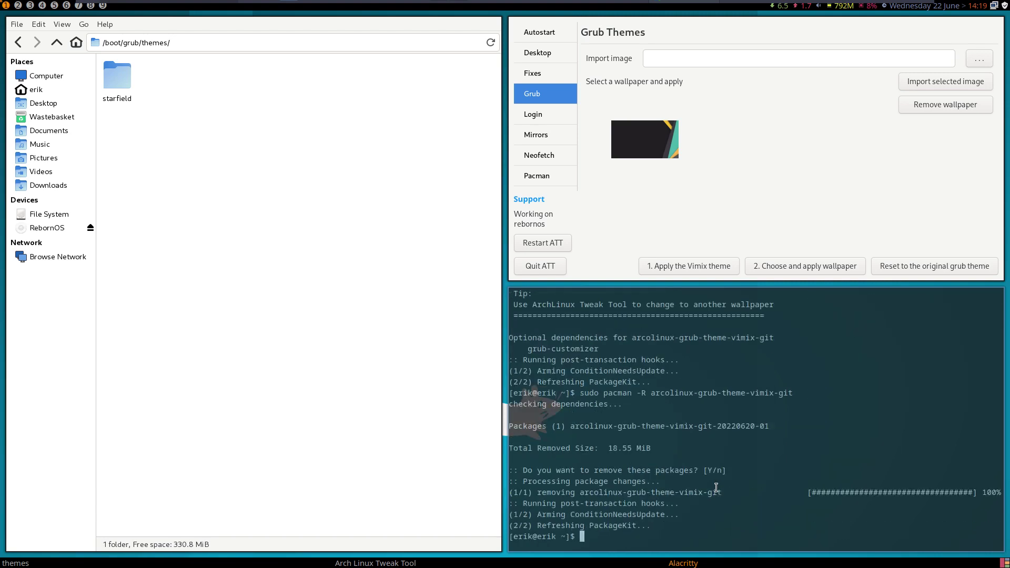
- Reinstall grub2-theme-vimix-git with 'sudo pacman -S grub2-theme-vimix-git'
{"action": "key", "text": "Up"}
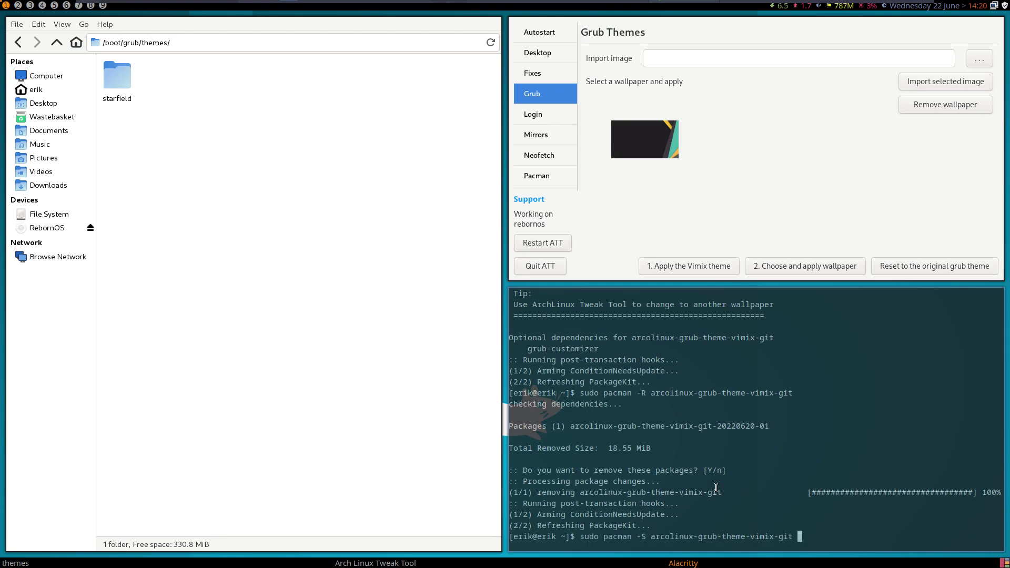
{"action": "key", "text": "Up"}
{"action": "key", "text": "Left"}
{"action": "key", "text": "Left"}
{"action": "key", "text": "Left"}
{"action": "key", "text": "Left"}
{"action": "key", "text": "Left"}
{"action": "key", "text": "Left"}
{"action": "key", "text": "Left"}
{"action": "key", "text": "Left"}
{"action": "key", "text": "Left"}
{"action": "key", "text": "Left"}
{"action": "key", "text": "Left"}
{"action": "key", "text": "Left"}
{"action": "key", "text": "Left"}
{"action": "key", "text": "Left"}
{"action": "key", "text": "Left"}
{"action": "key", "text": "Left"}
{"action": "key", "text": "Left"}
{"action": "key", "text": "Left"}
{"action": "key", "text": "Left"}
{"action": "key", "text": "Left"}
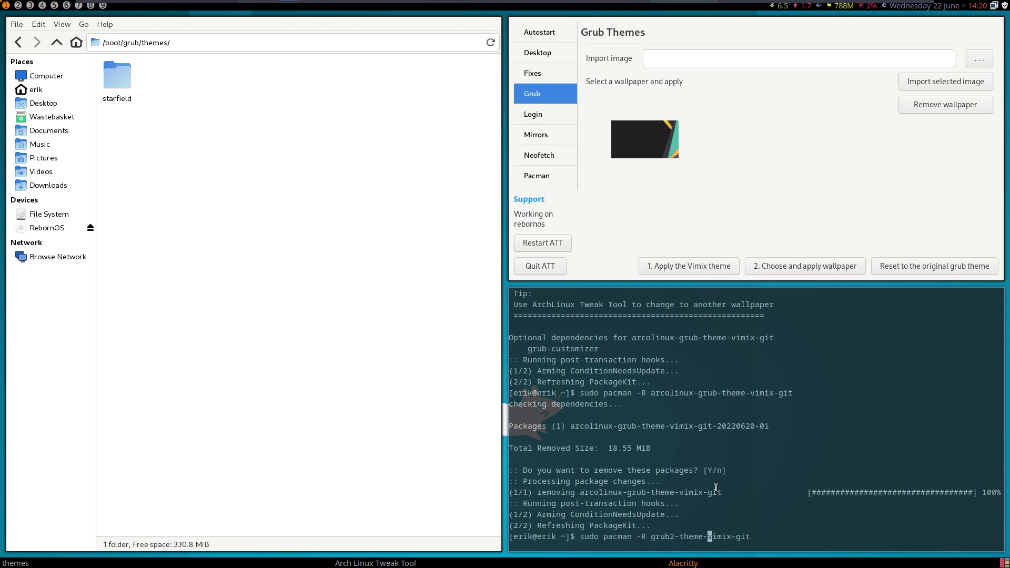
{"action": "key", "text": "BackSpace"}
{"action": "type", "text": "S"}
{"action": "key", "text": "Return"}
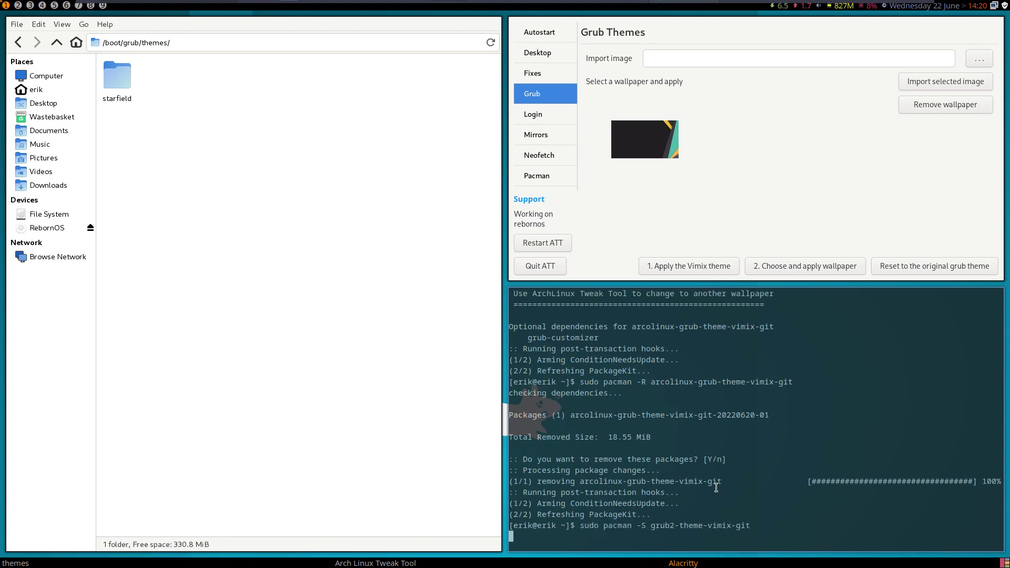
{"action": "key", "text": "Return"}
{"action": "key", "text": "Up"}
{"action": "key", "text": "Up"}
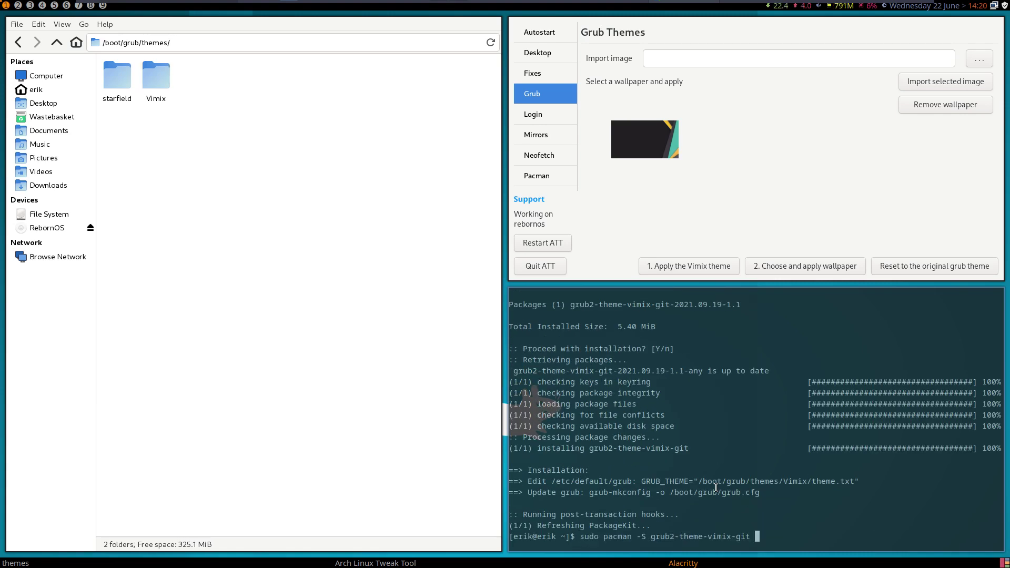
{"action": "key", "text": "Up"}
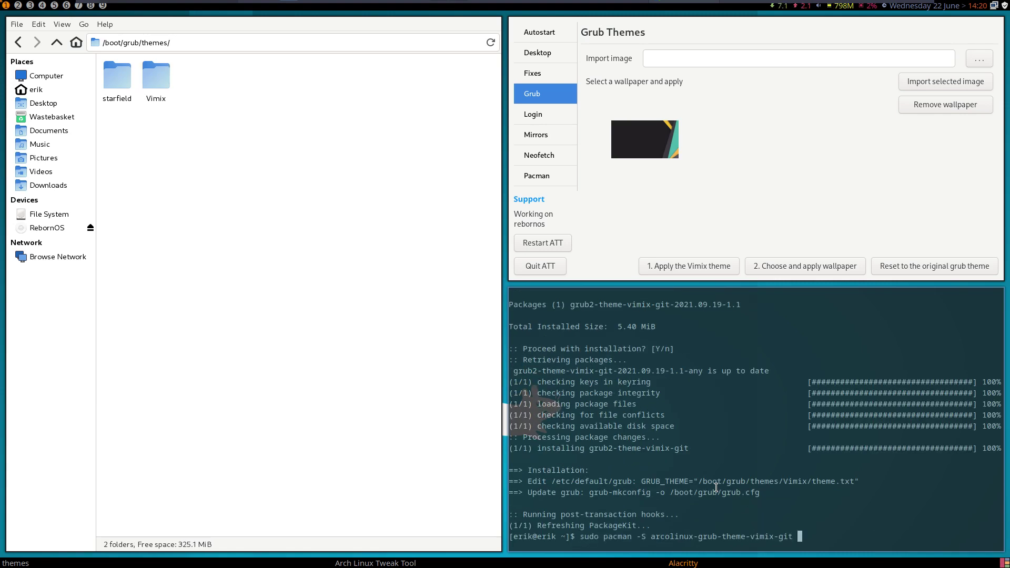
- Run the vimix install, then trace its conflicting files back to the grub2-theme-vimix-git package name
{"action": "key", "text": "Return"}
{"action": "key", "text": "Return"}
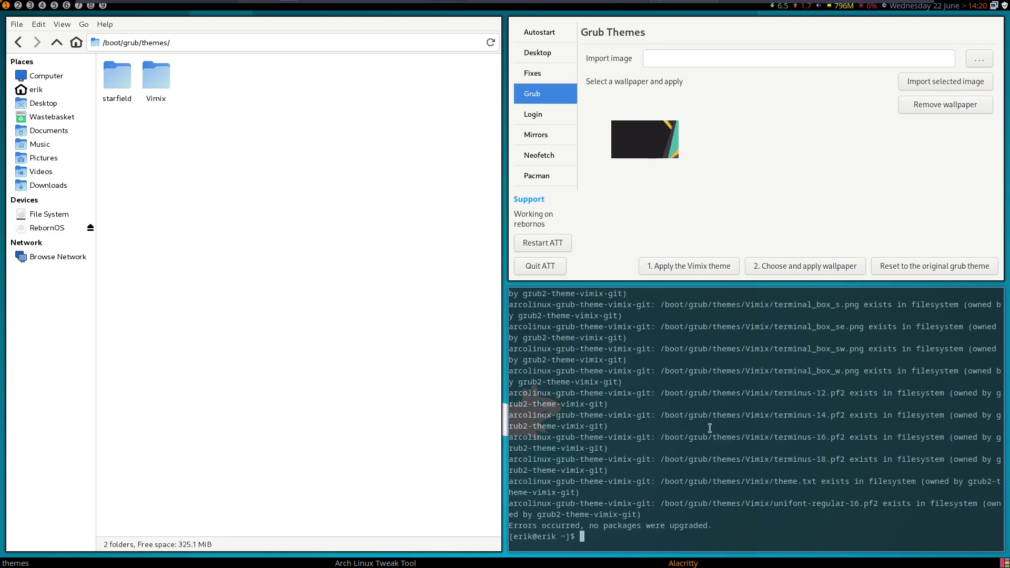
{"action": "scroll", "coordinate": [709, 427], "scroll_direction": "up", "scroll_amount": 6}
{"action": "scroll", "coordinate": [709, 427], "scroll_direction": "up", "scroll_amount": 2}
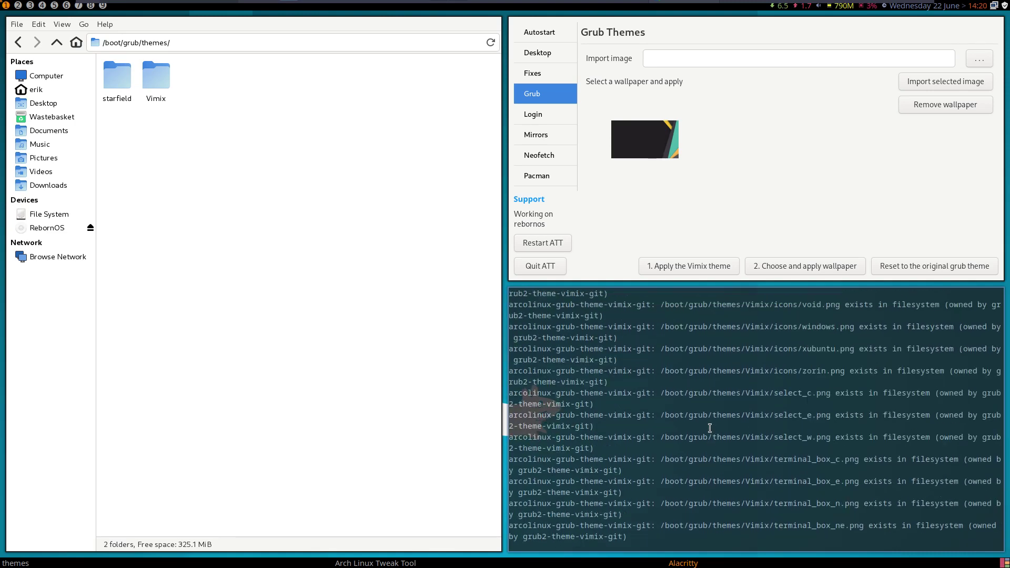
{"action": "scroll", "coordinate": [710, 428], "scroll_direction": "up", "scroll_amount": 10}
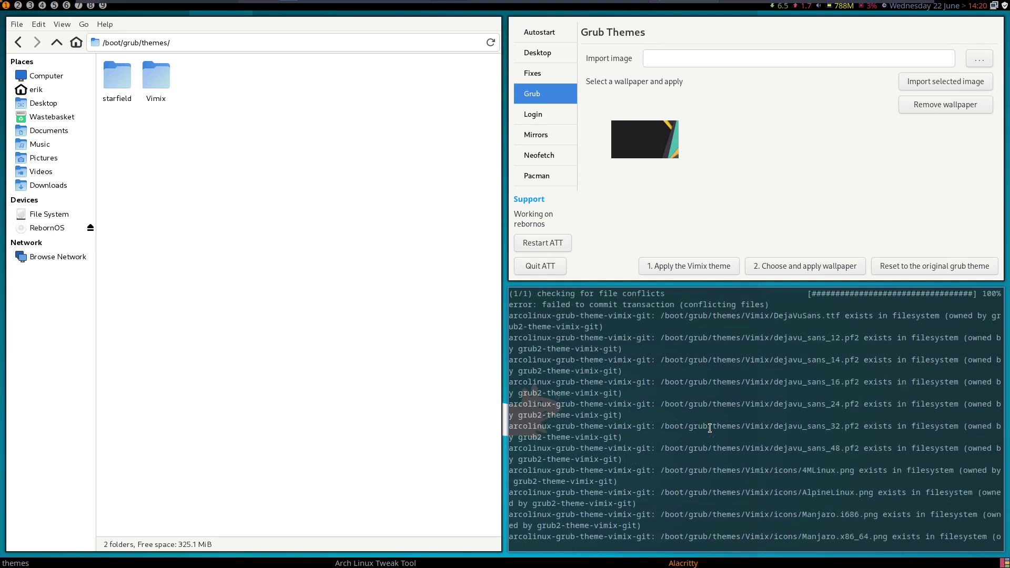
{"action": "scroll", "coordinate": [709, 428], "scroll_direction": "up", "scroll_amount": 5}
{"action": "scroll", "coordinate": [709, 428], "scroll_direction": "down", "scroll_amount": 1}
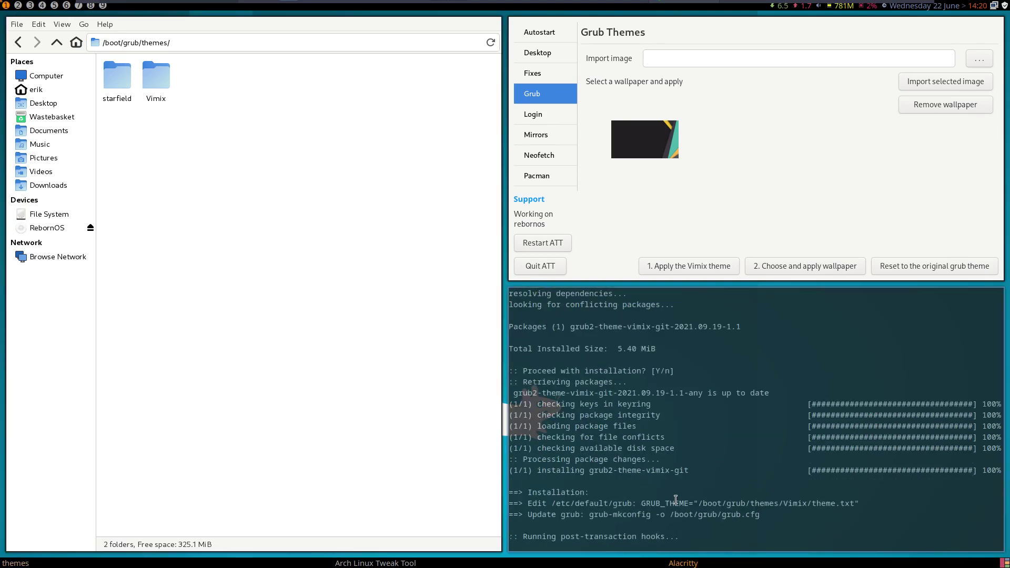
{"action": "scroll", "coordinate": [684, 497], "scroll_direction": "up", "scroll_amount": 1}
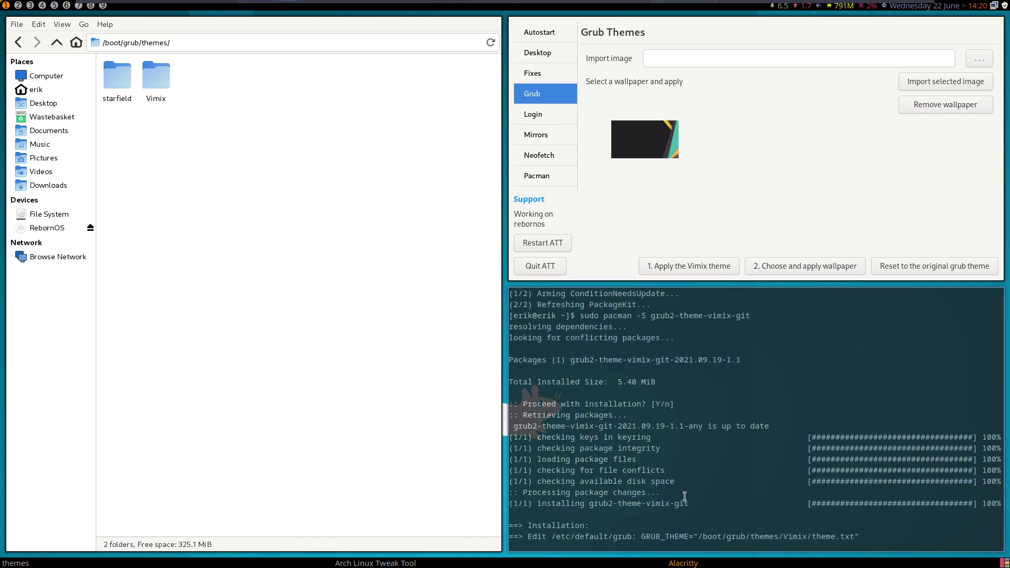
{"action": "left_click_drag", "start_coordinate": [570, 360], "coordinate": [668, 357]}
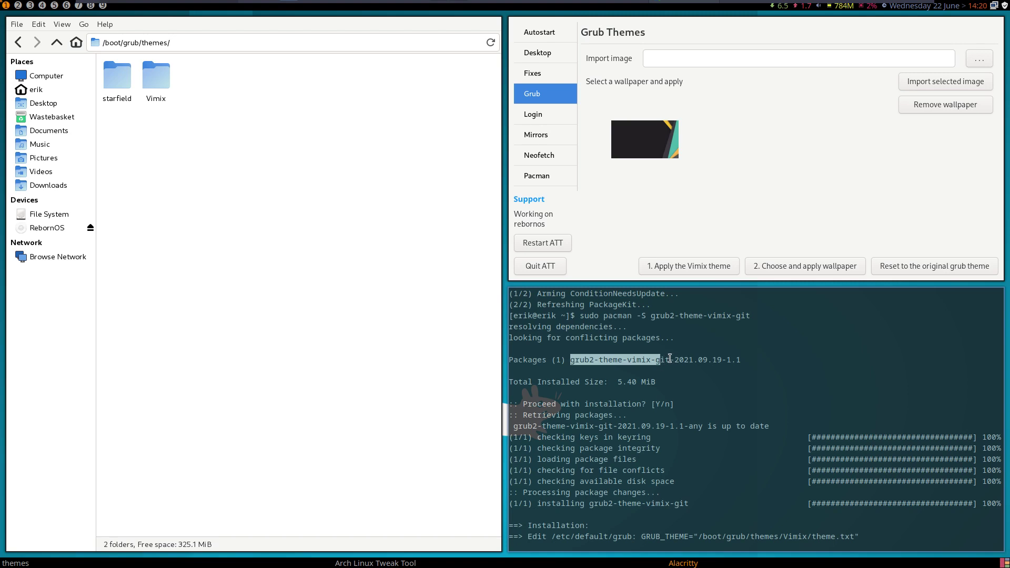
{"action": "left_click_drag", "start_coordinate": [670, 359], "coordinate": [571, 357]}
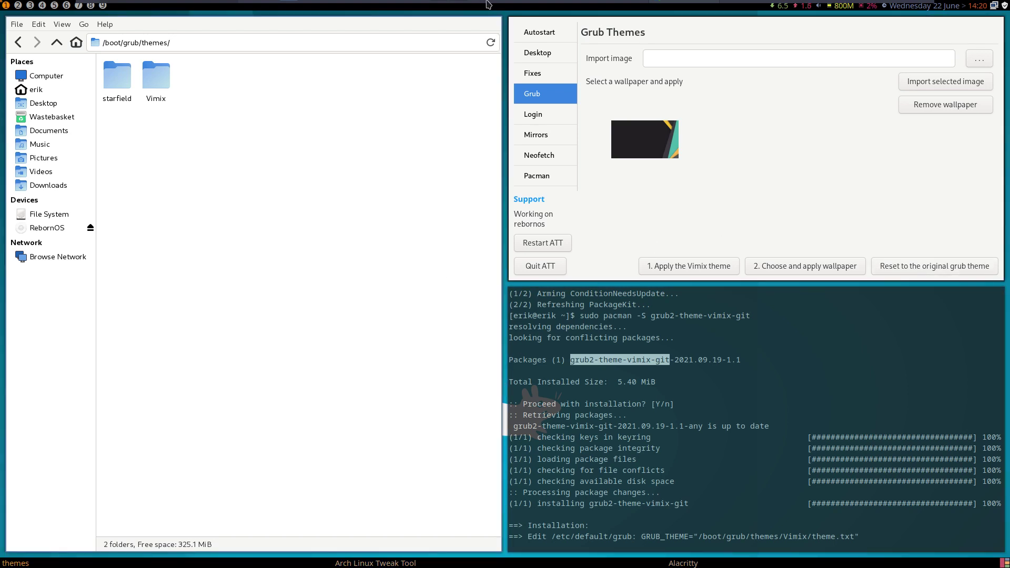
- Open the arcolinux-grub-theme-vimix PKGBUILD in Sublime Text from the workspace 3 file manager
{"action": "mouse_move", "coordinate": [486, 3]}
{"action": "left_click", "coordinate": [457, 10]}
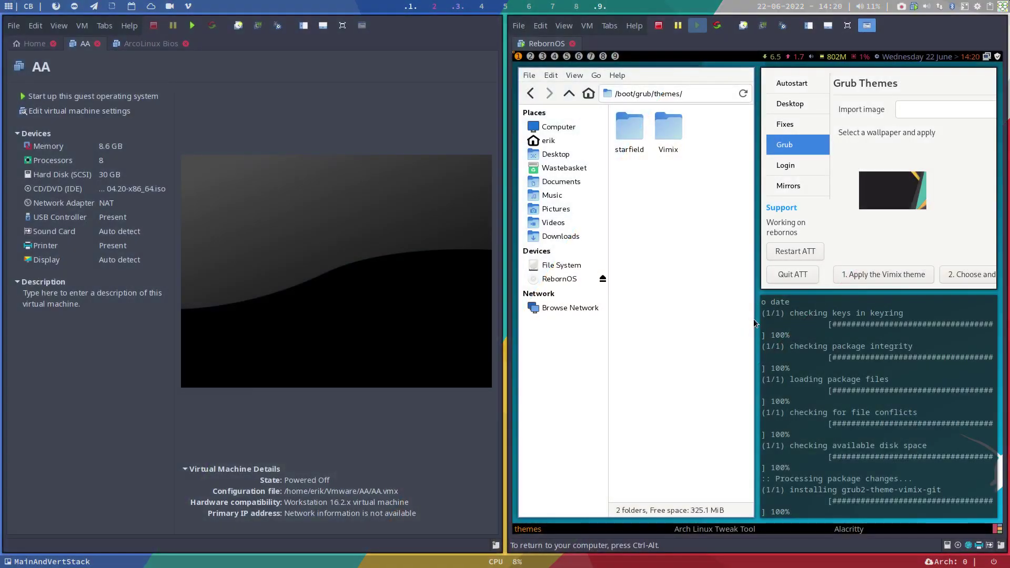
{"action": "left_click", "coordinate": [455, 6]}
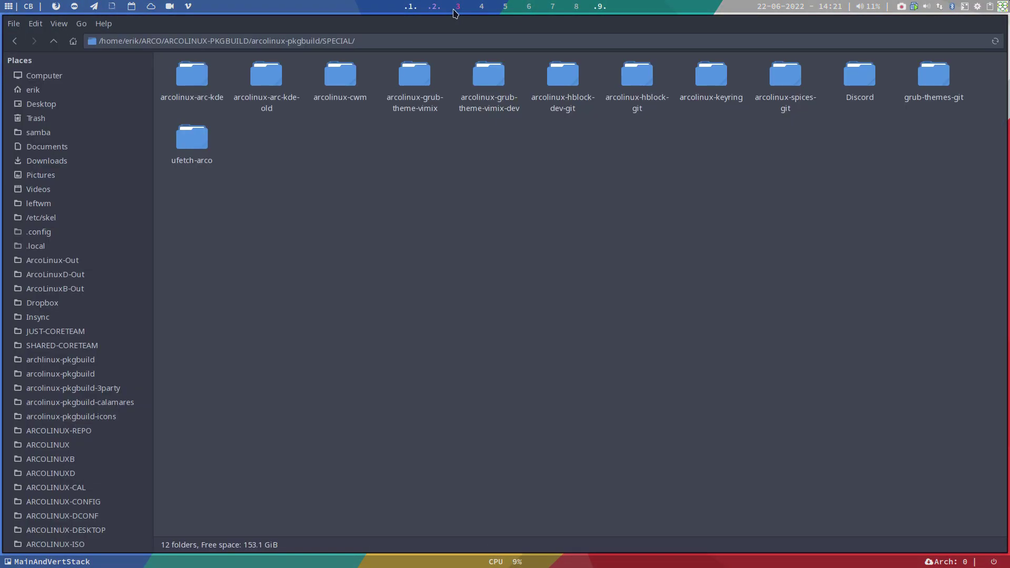
{"action": "double_click", "coordinate": [419, 87]}
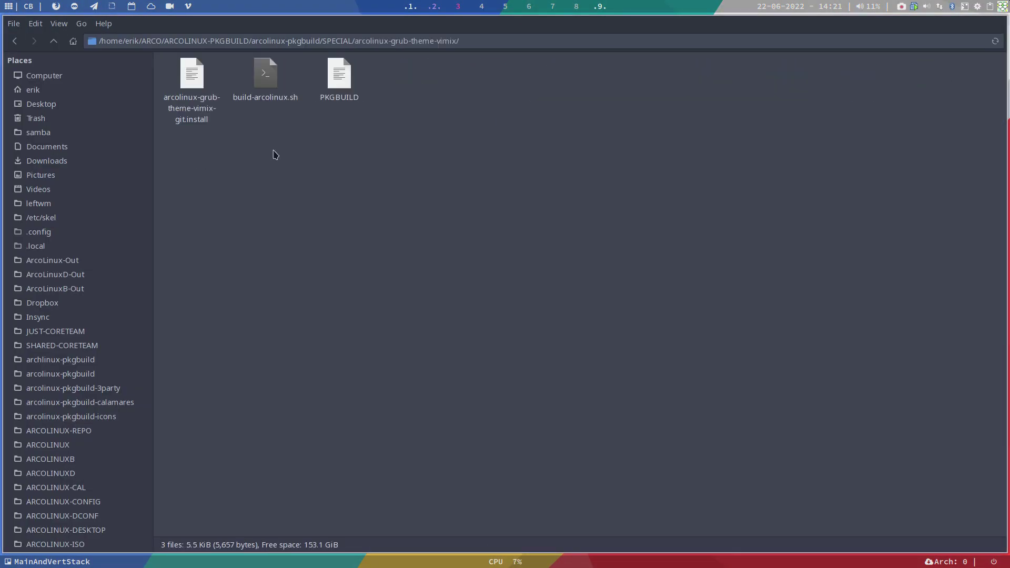
{"action": "double_click", "coordinate": [332, 82]}
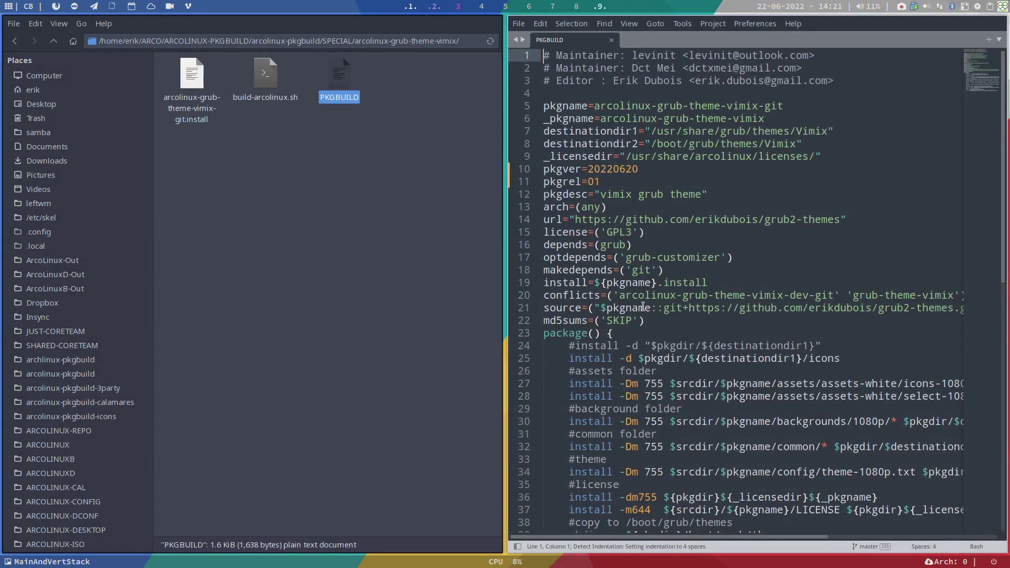
- Add 'grub2-theme-vimix-git' after conflicts=( on line 20 and check the new entry
{"action": "left_click", "coordinate": [614, 292]}
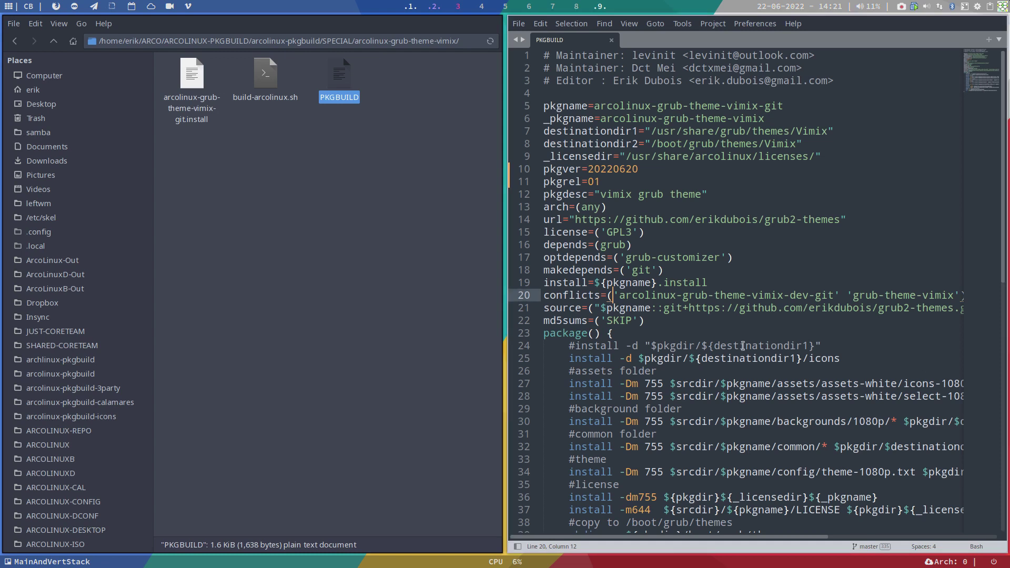
{"action": "type", "text": "'grub"}
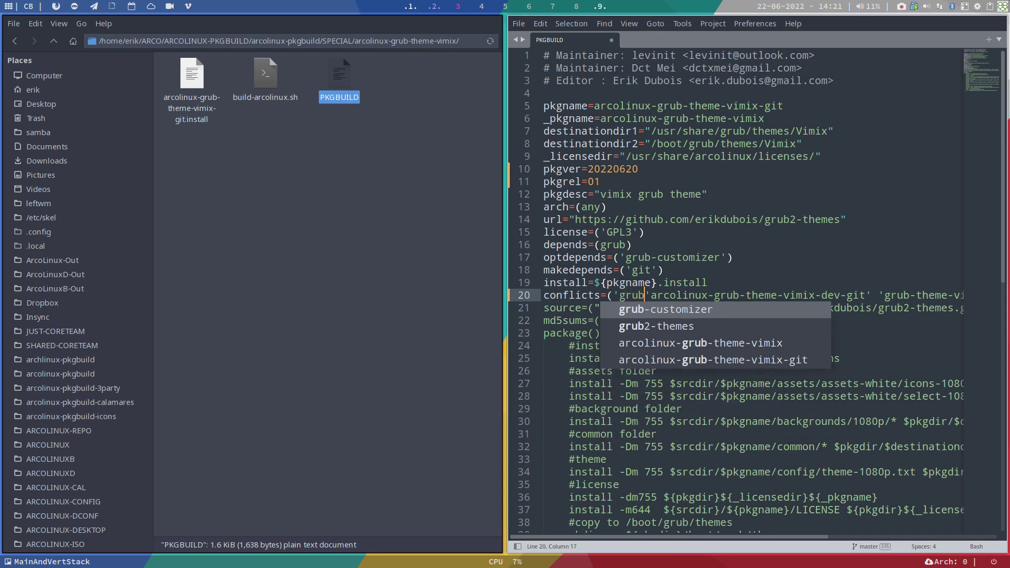
{"action": "type", "text": "2"}
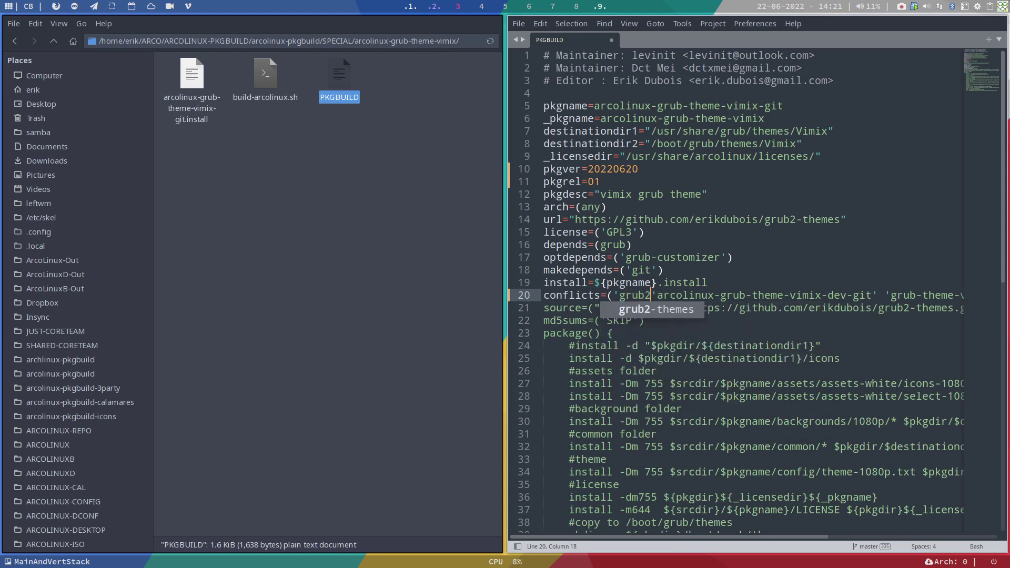
{"action": "type", "text": "-theme"}
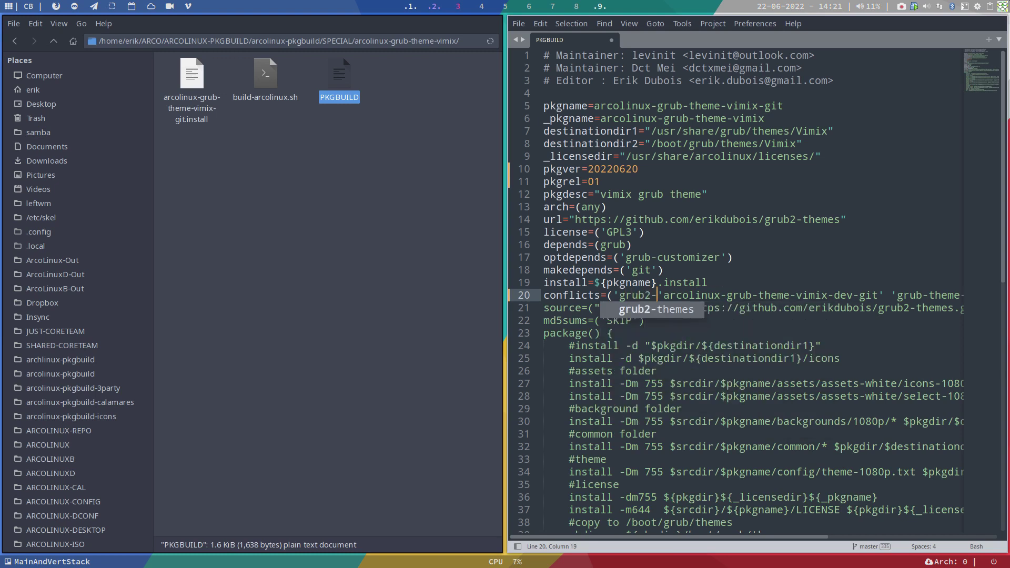
{"action": "type", "text": "-vimix"}
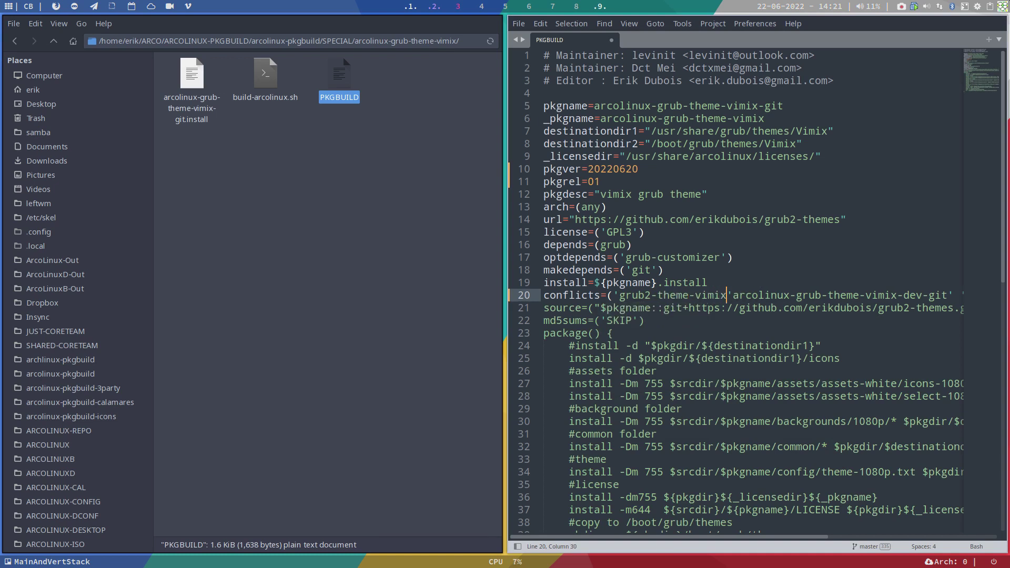
{"action": "type", "text": "-git'"}
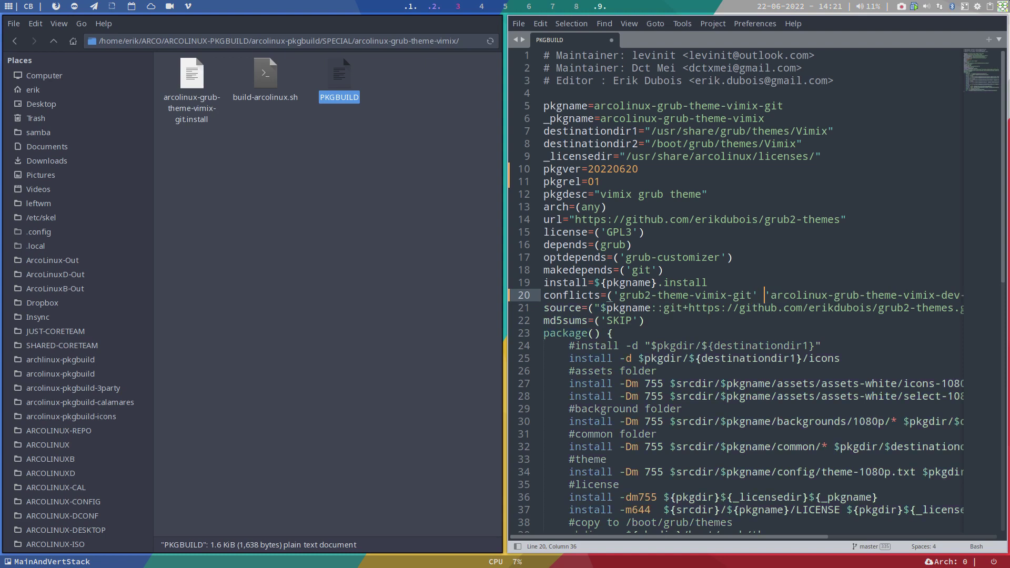
{"action": "key", "text": "F11"}
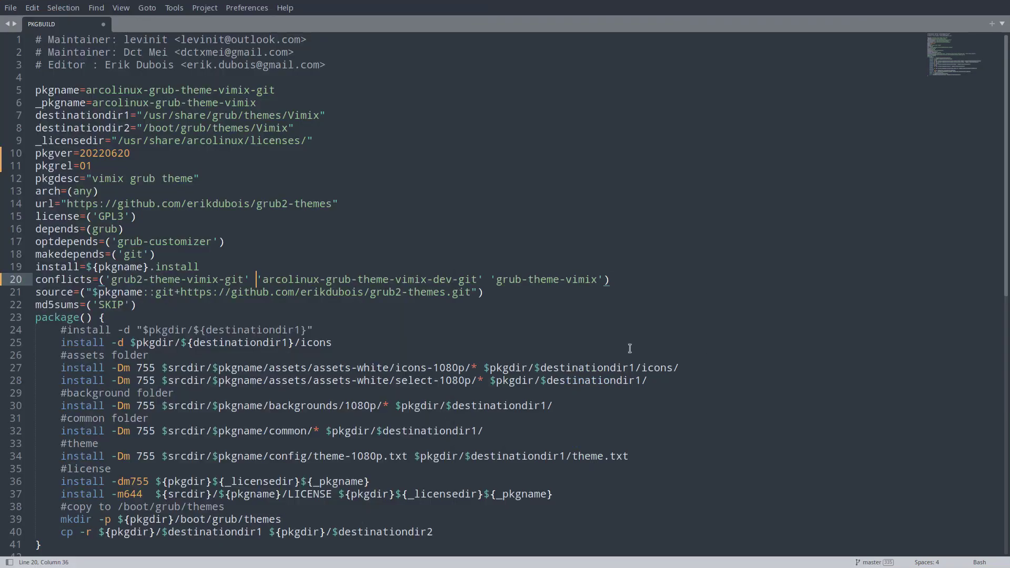
{"action": "left_click_drag", "start_coordinate": [111, 279], "coordinate": [245, 273]}
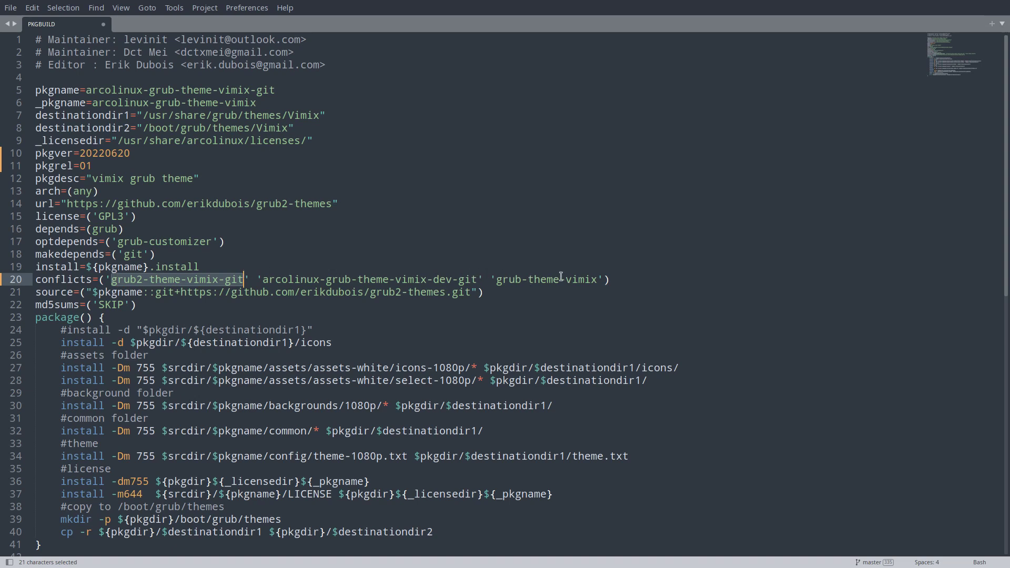
{"action": "key", "text": "super+f"}
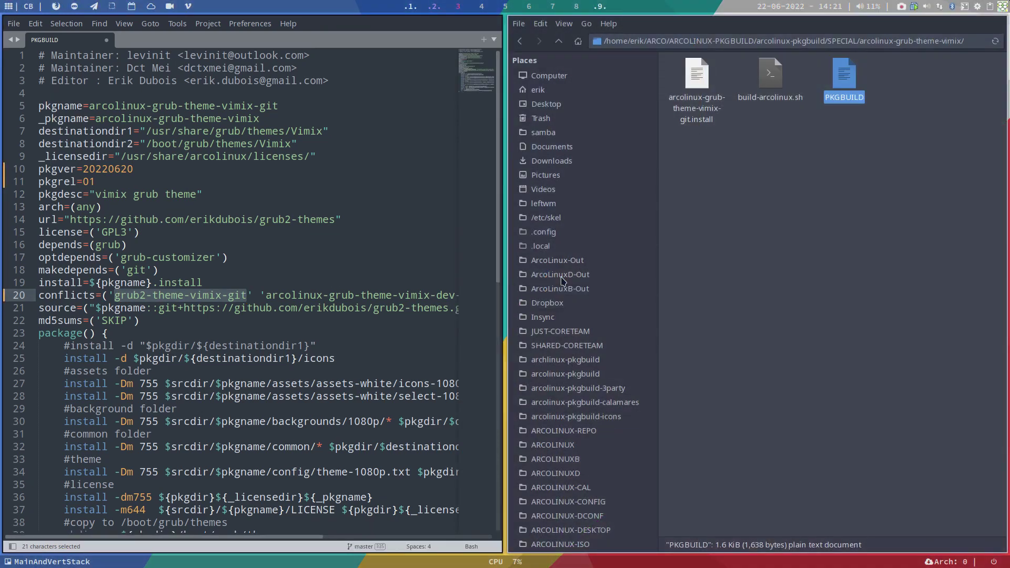
- Search the repositories with 'yay grub vimix' and review the listed vimix grub packages
{"action": "left_click", "coordinate": [737, 269]}
{"action": "key", "text": "super+Return"}
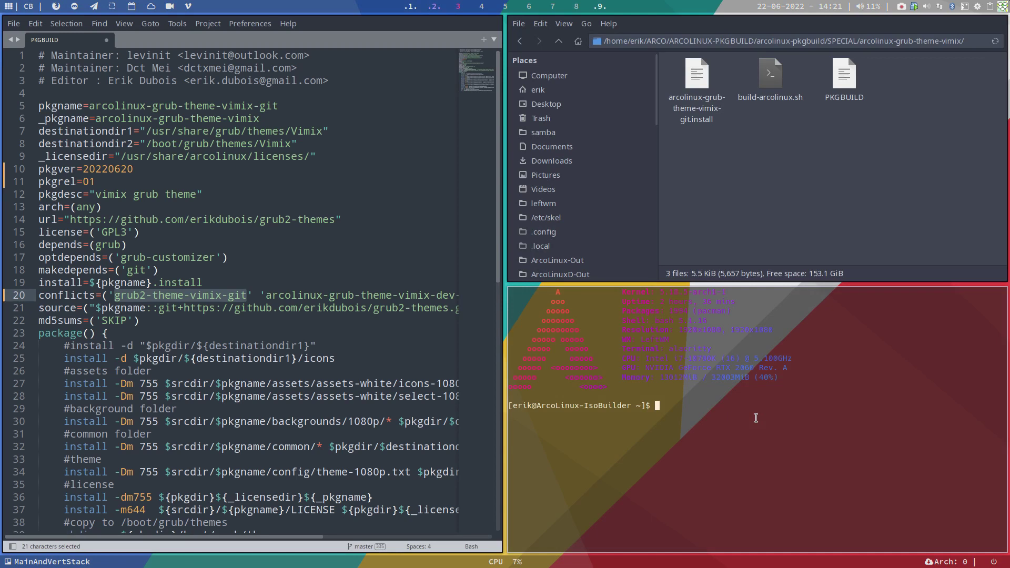
{"action": "type", "text": "yay grub vimix"}
{"action": "key", "text": "Return"}
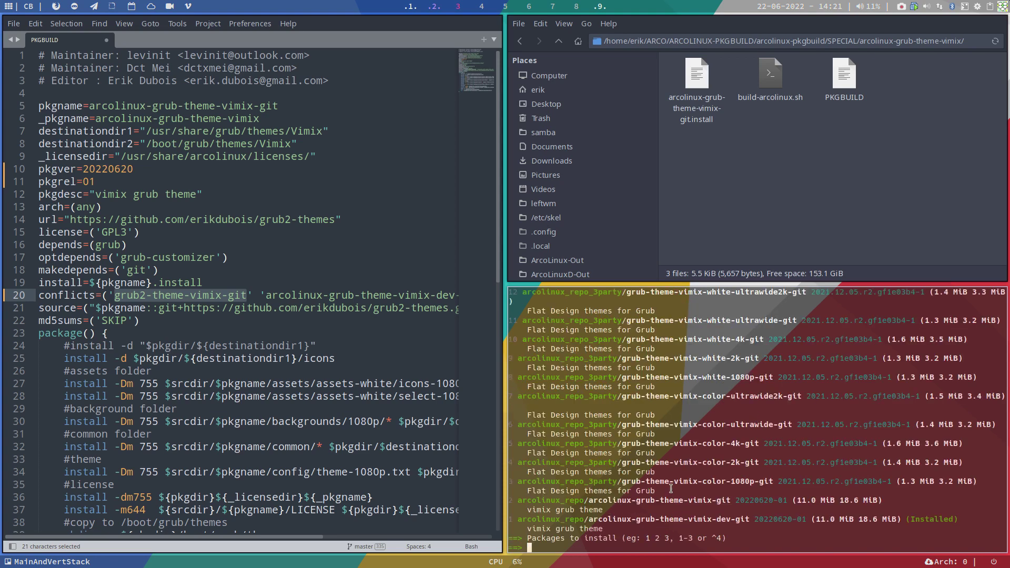
{"action": "scroll", "coordinate": [645, 436], "scroll_direction": "up", "scroll_amount": 3}
{"action": "scroll", "coordinate": [645, 427], "scroll_direction": "up", "scroll_amount": 6}
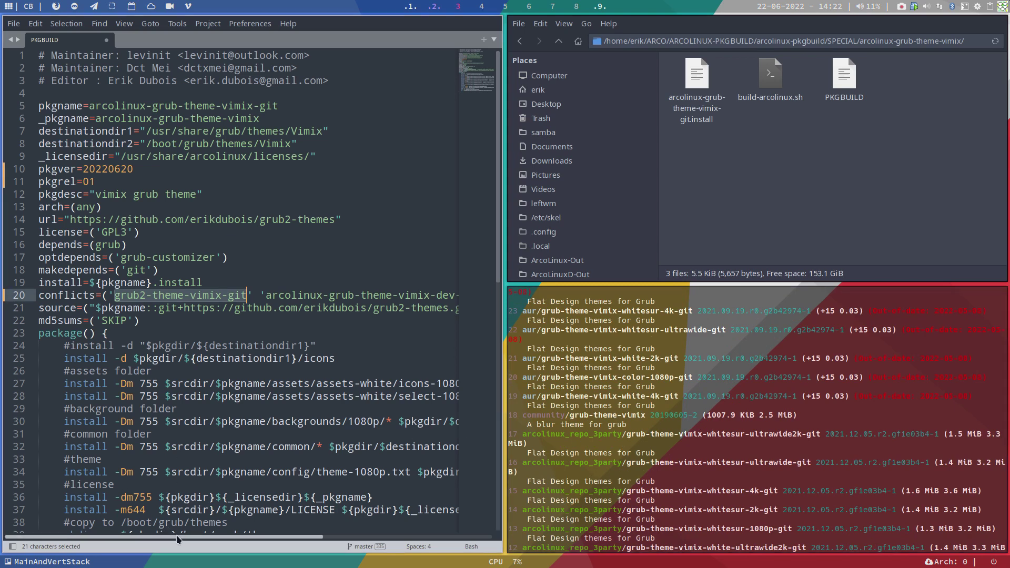
{"action": "mouse_move", "coordinate": [176, 534]}
{"action": "left_mouse_down"}
{"action": "mouse_move", "coordinate": [292, 535]}
{"action": "mouse_move", "coordinate": [184, 528]}
{"action": "left_mouse_up"}
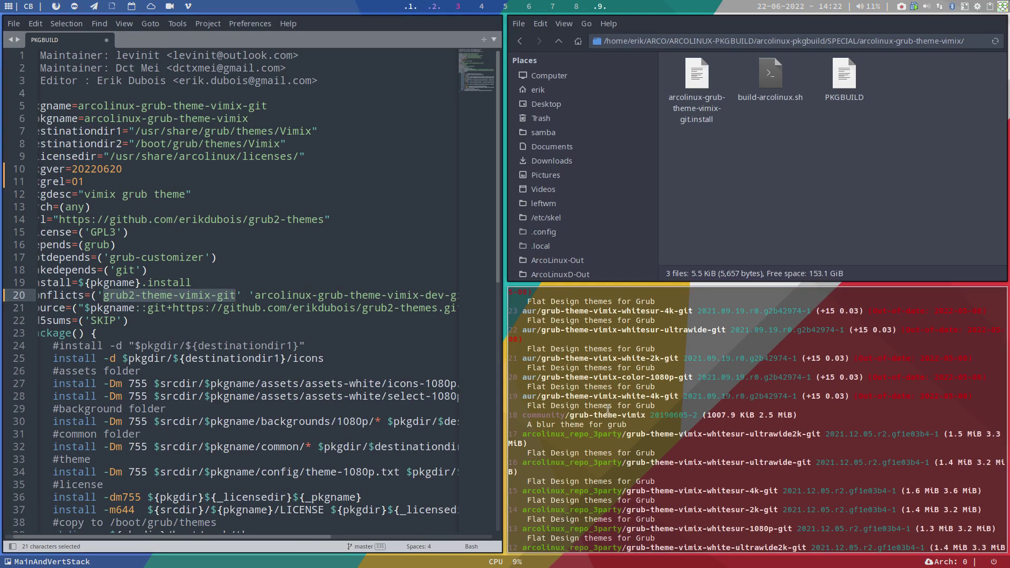
{"action": "scroll", "coordinate": [609, 409], "scroll_direction": "up", "scroll_amount": 1}
{"action": "scroll", "coordinate": [609, 409], "scroll_direction": "up", "scroll_amount": 8}
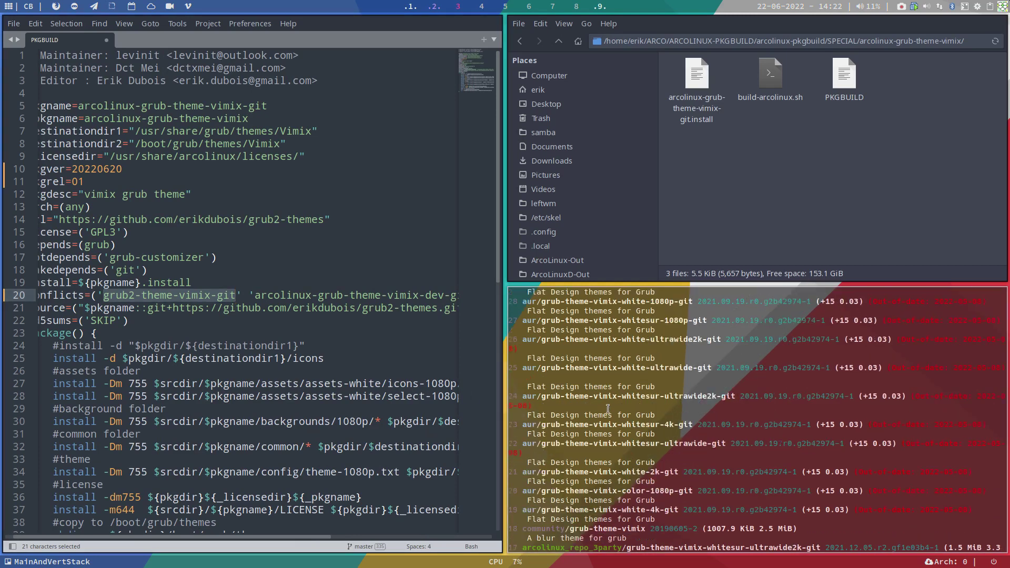
{"action": "scroll", "coordinate": [608, 409], "scroll_direction": "up", "scroll_amount": 1}
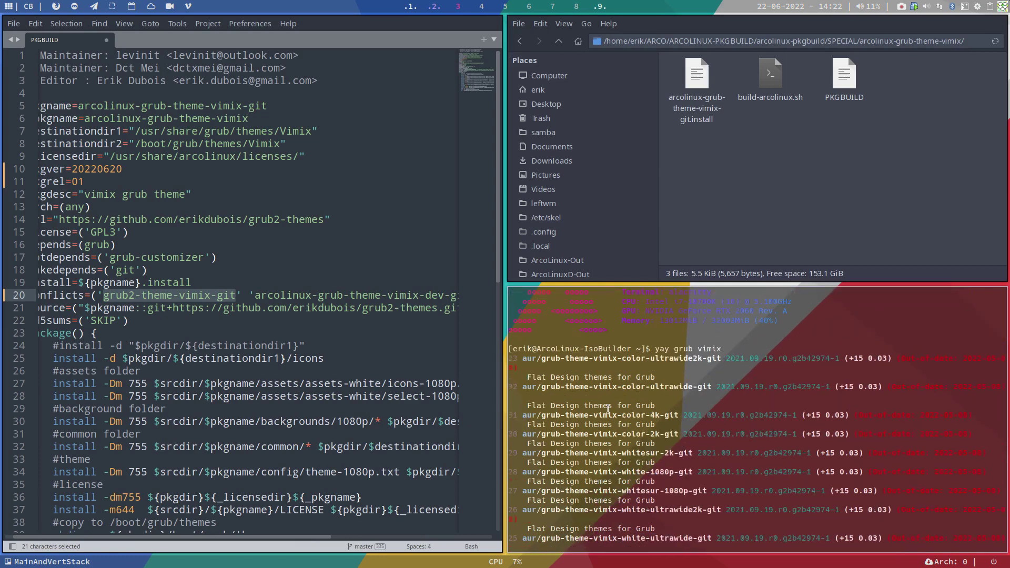
{"action": "scroll", "coordinate": [608, 409], "scroll_direction": "down", "scroll_amount": 14}
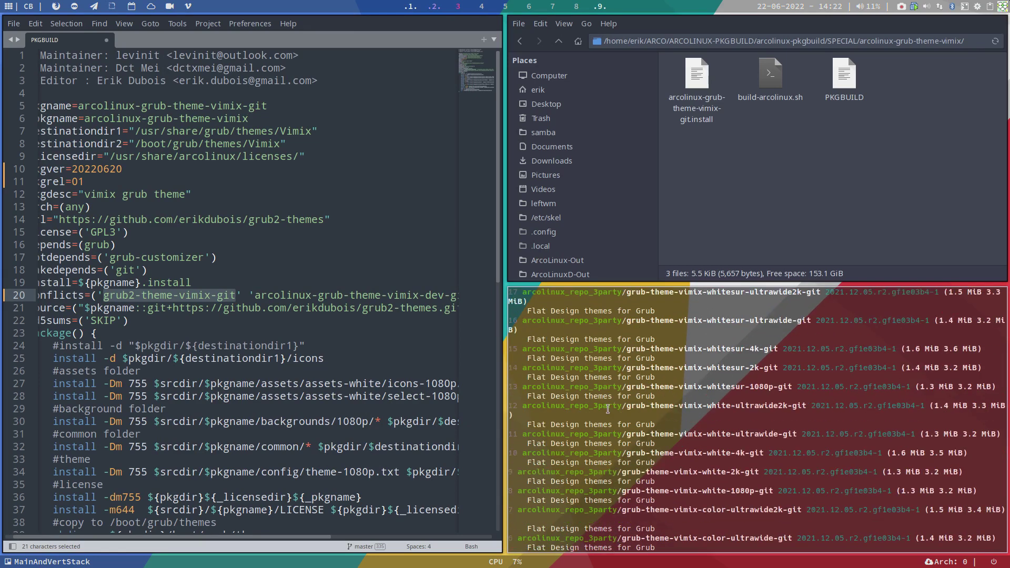
{"action": "key", "text": "super+q"}
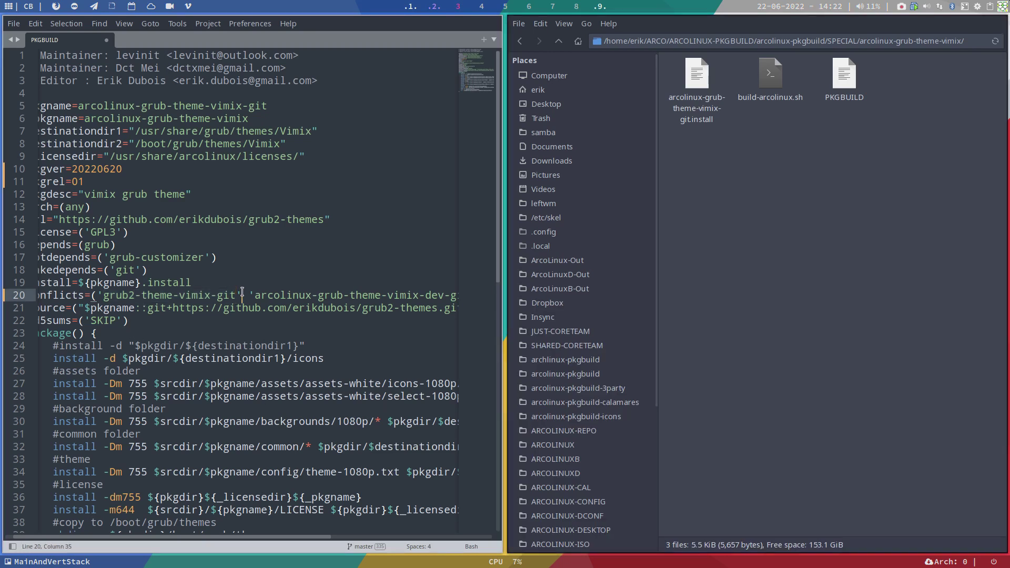
- Save the PKGBUILD with its grub2-theme-vimix-git conflict and close Sublime Text
{"action": "left_click_drag", "start_coordinate": [242, 295], "coordinate": [161, 294]}
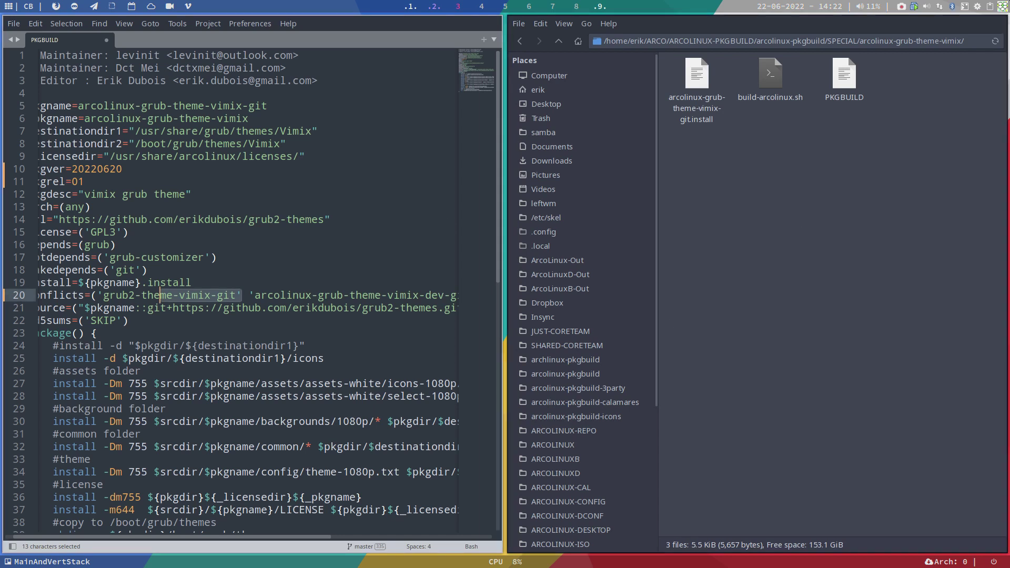
{"action": "key", "text": "ctrl+s"}
{"action": "key", "text": "super+q"}
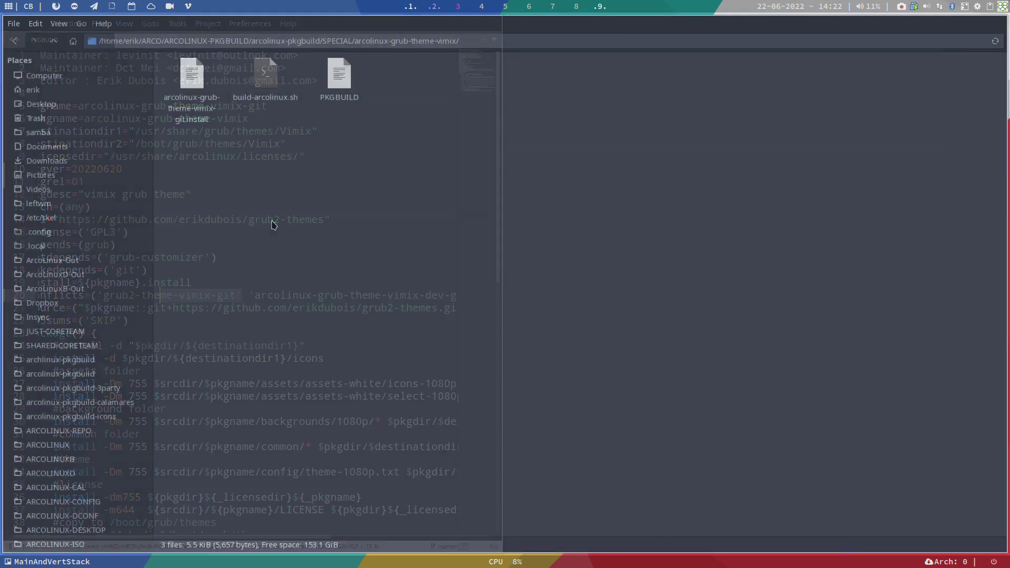
- Compare the two grub-theme-vimix folders' PKGBUILDs side by side in Meld
{"action": "left_click", "coordinate": [53, 40]}
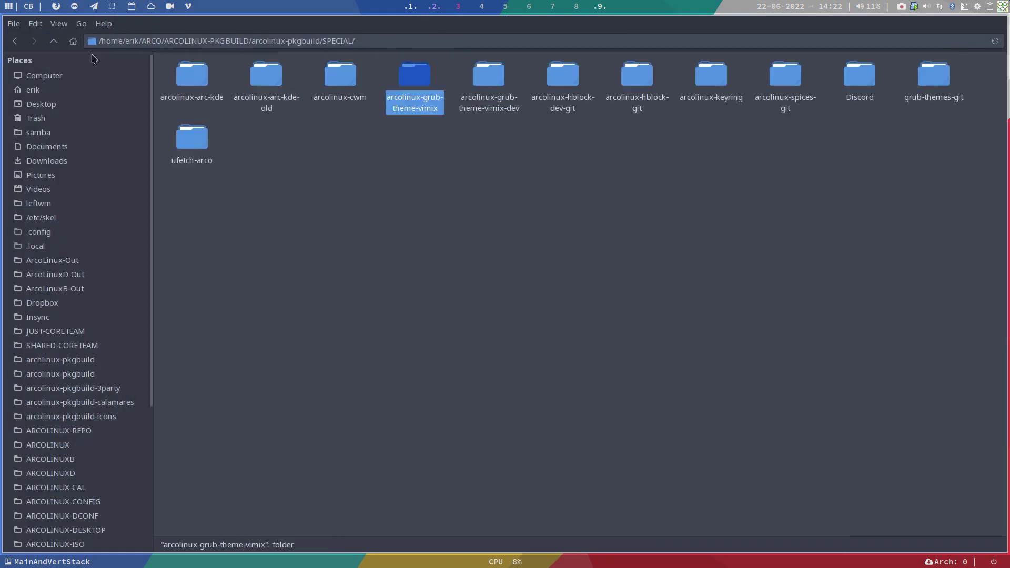
{"action": "left_click_drag", "start_coordinate": [406, 139], "coordinate": [485, 80]}
{"action": "right_click", "coordinate": [485, 80]}
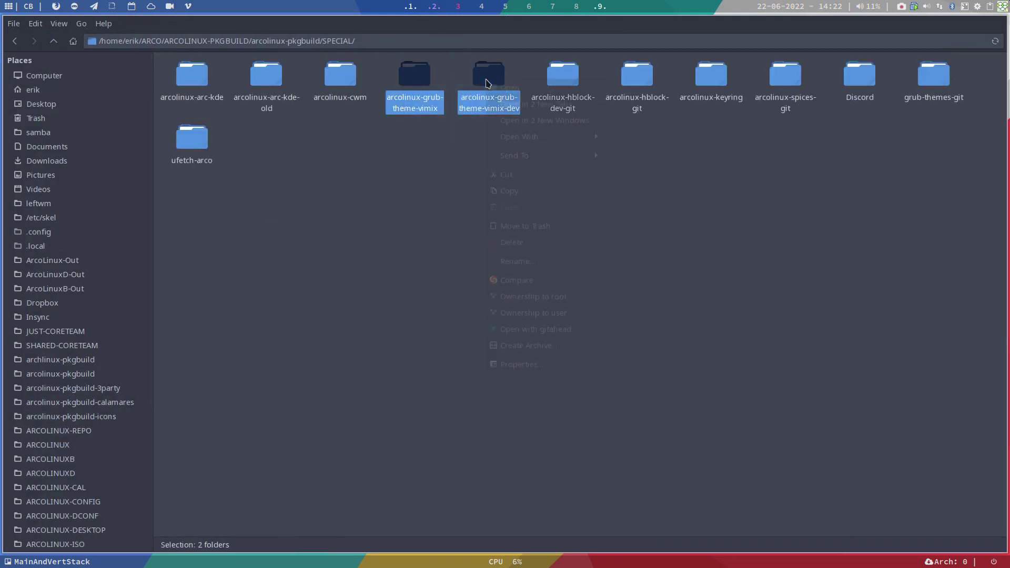
{"action": "left_click", "coordinate": [549, 285]}
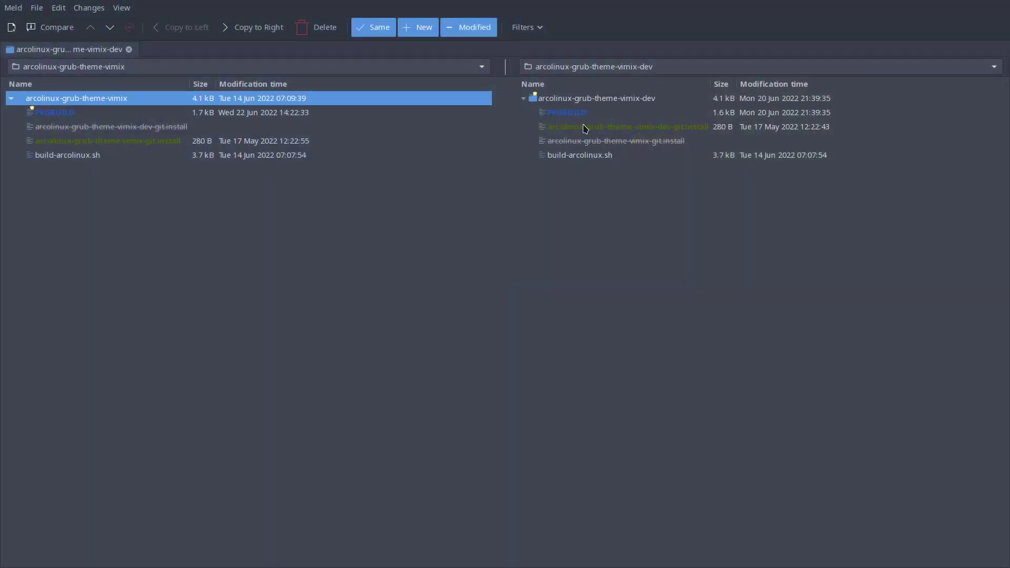
{"action": "double_click", "coordinate": [571, 113]}
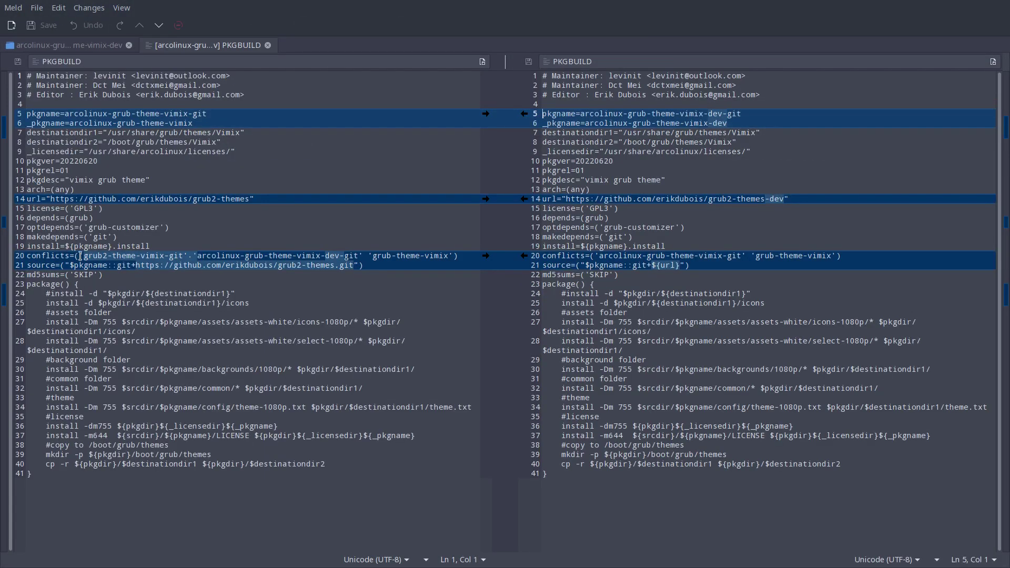
- Copy 'grub2-theme-vimix-git' into the start of the dev PKGBUILD's conflicts list
{"action": "left_click_drag", "start_coordinate": [79, 256], "coordinate": [187, 254]}
{"action": "key", "text": "ctrl+c"}
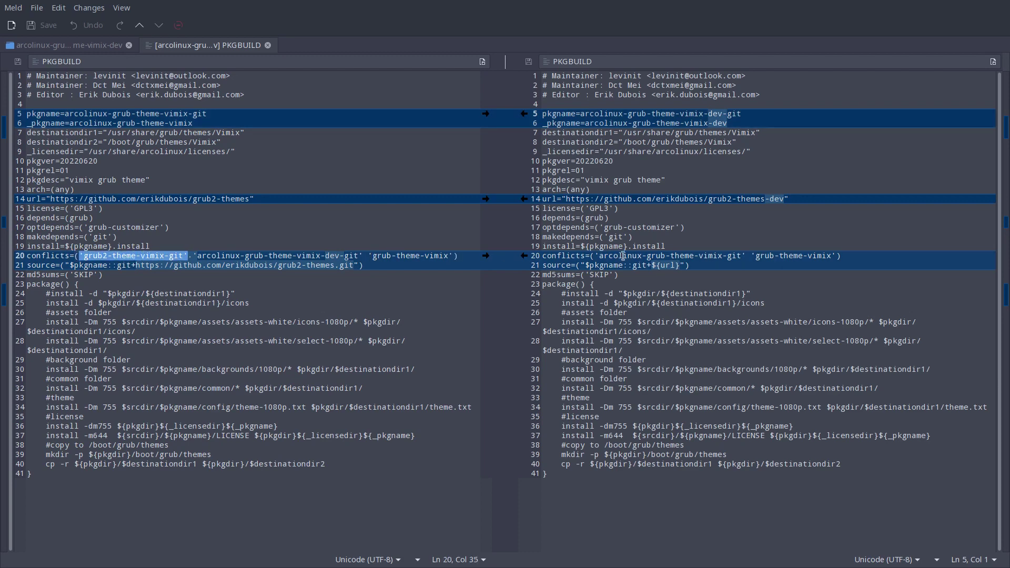
{"action": "left_click", "coordinate": [594, 256]}
{"action": "key", "text": "ctrl+v"}
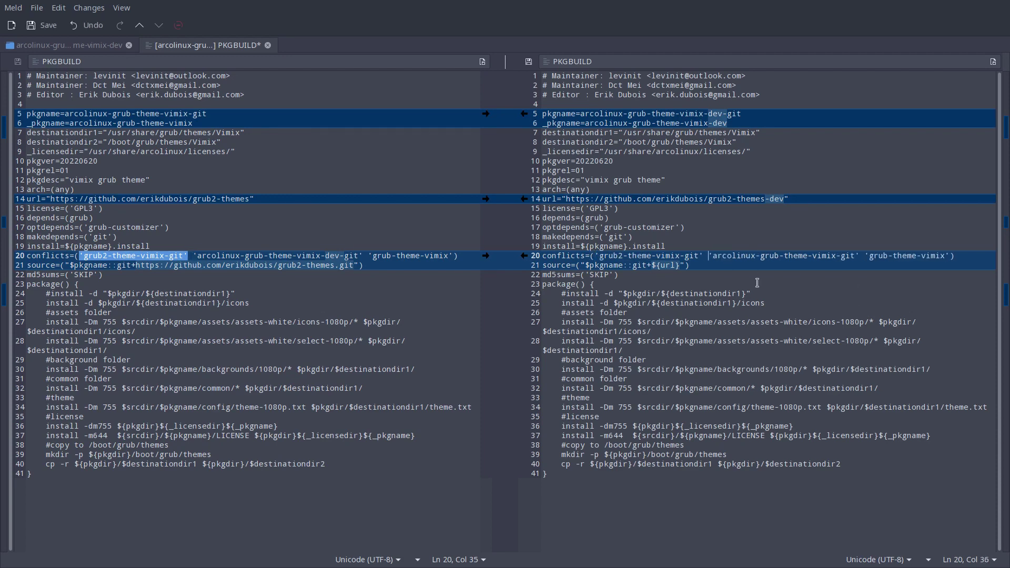
{"action": "key", "text": "Down"}
{"action": "key", "text": "Down"}
{"action": "key", "text": "Down"}
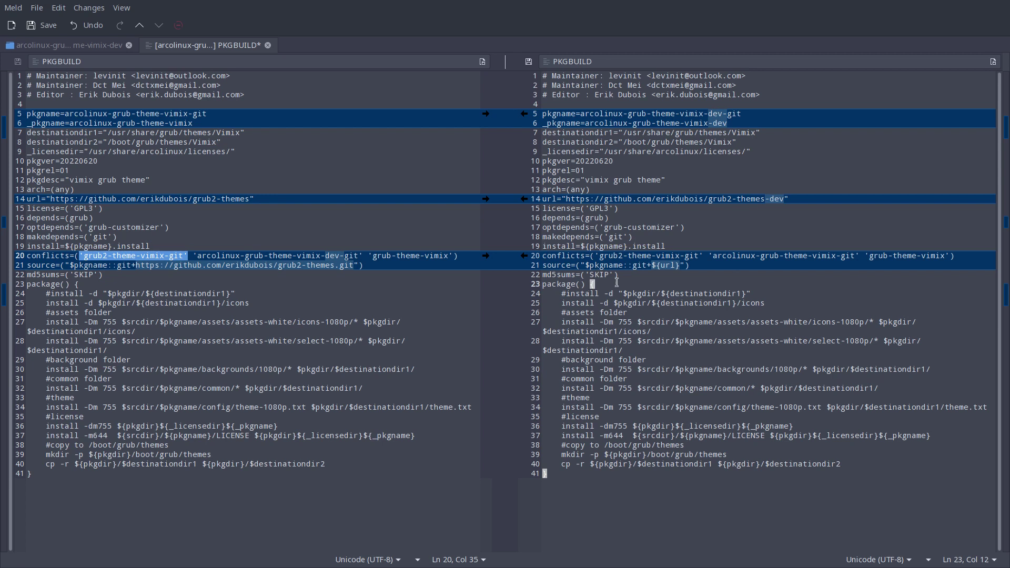
- Replace the non-dev source line with the dev file's ${url}-based source line, then close
{"action": "left_click_drag", "start_coordinate": [696, 265], "coordinate": [534, 266]}
{"action": "key", "text": "ctrl+c"}
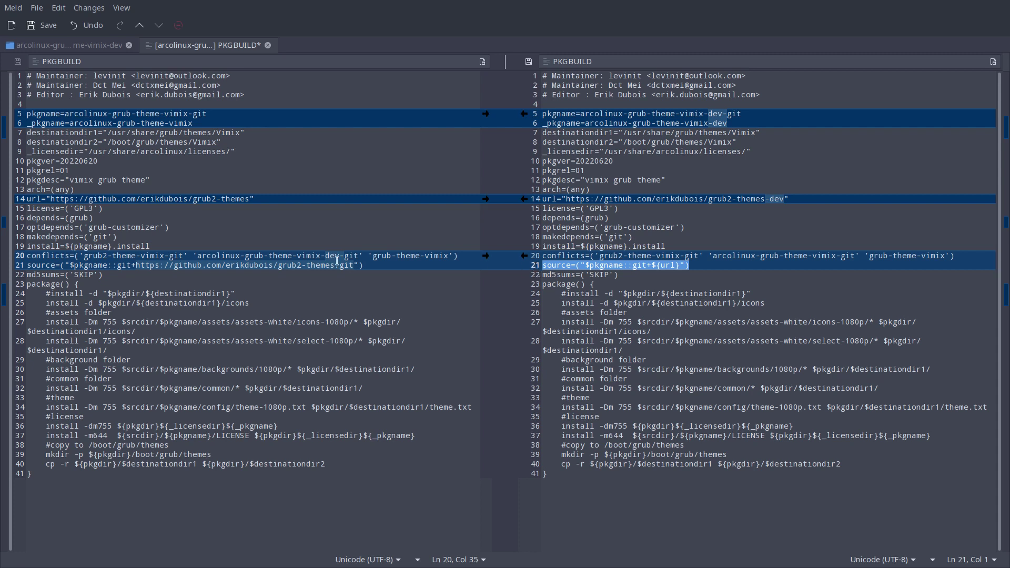
{"action": "left_click_drag", "start_coordinate": [364, 265], "coordinate": [20, 263]}
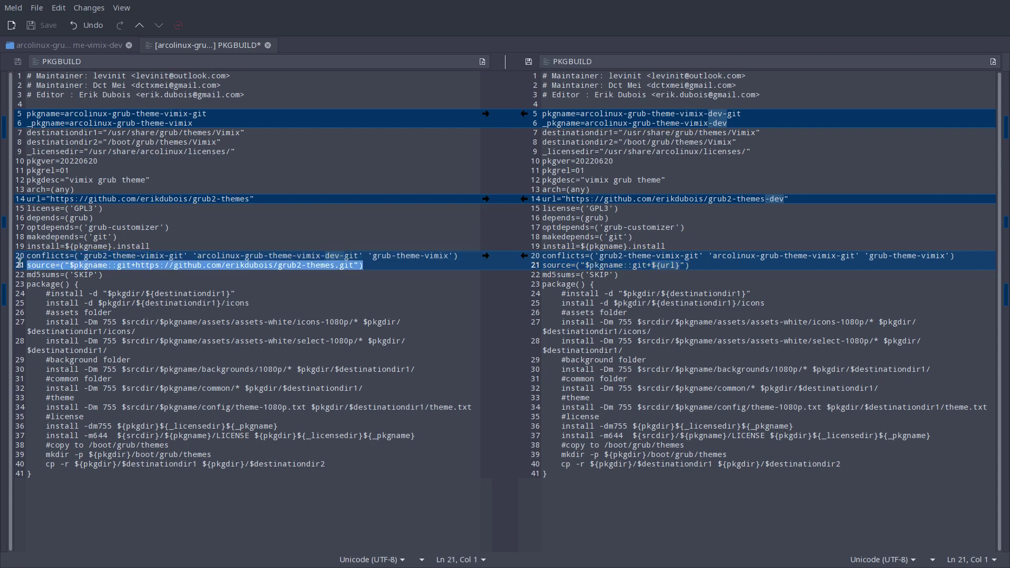
{"action": "key", "text": "ctrl+v"}
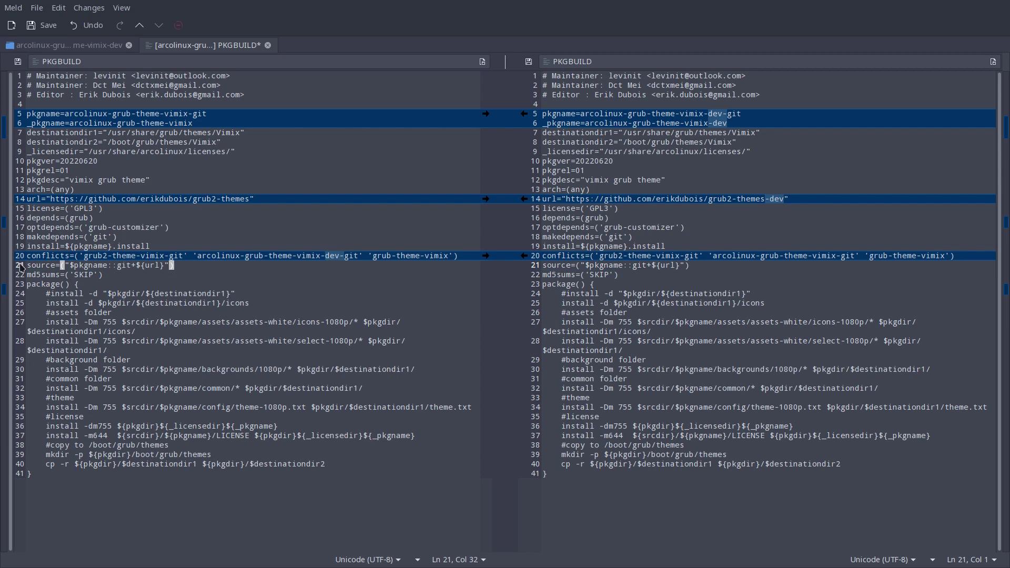
{"action": "left_click", "coordinate": [331, 256]}
{"action": "left_click", "coordinate": [808, 256]}
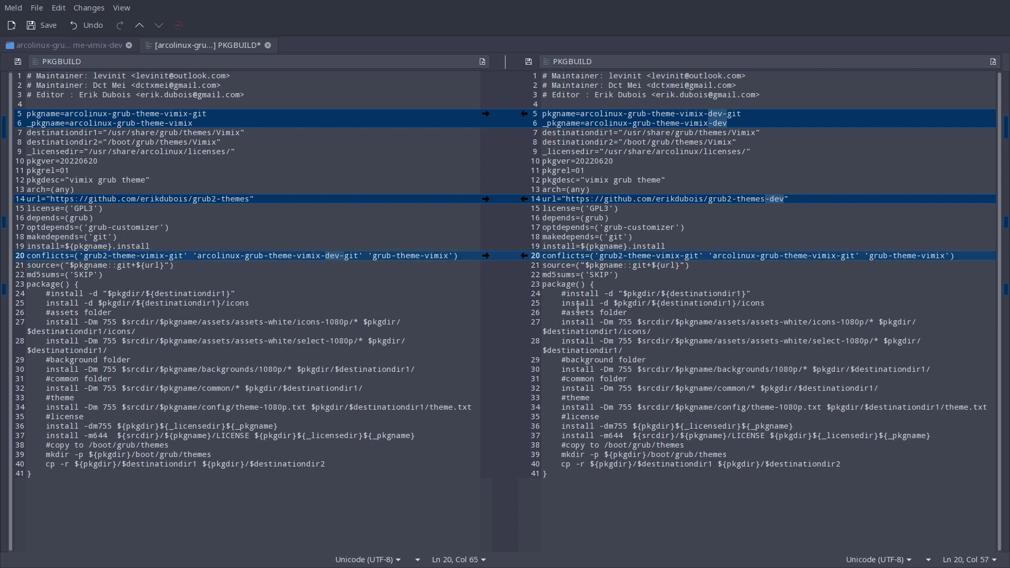
{"action": "left_click", "coordinate": [636, 198]}
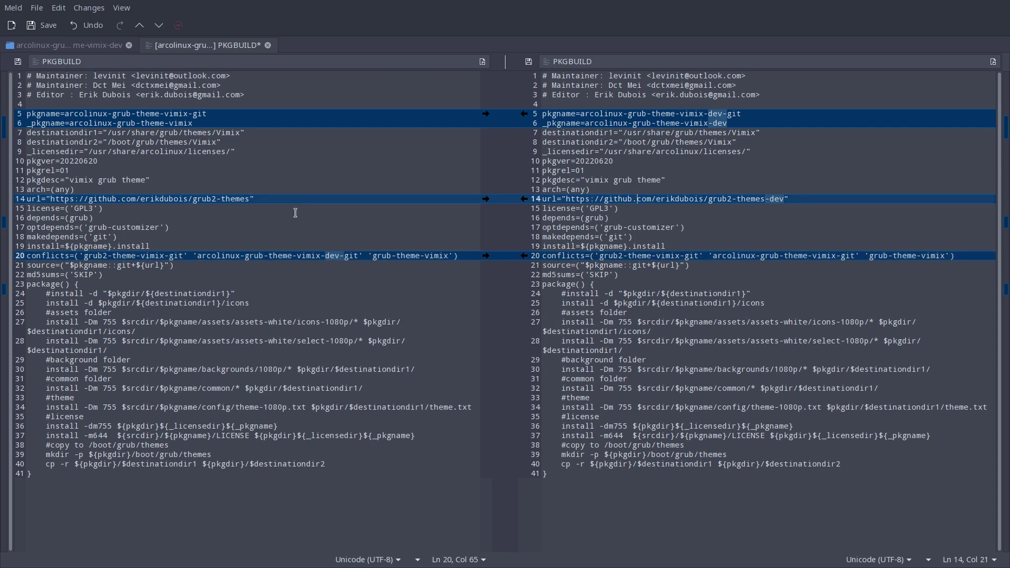
{"action": "left_click", "coordinate": [258, 199]}
{"action": "key", "text": "super+q"}
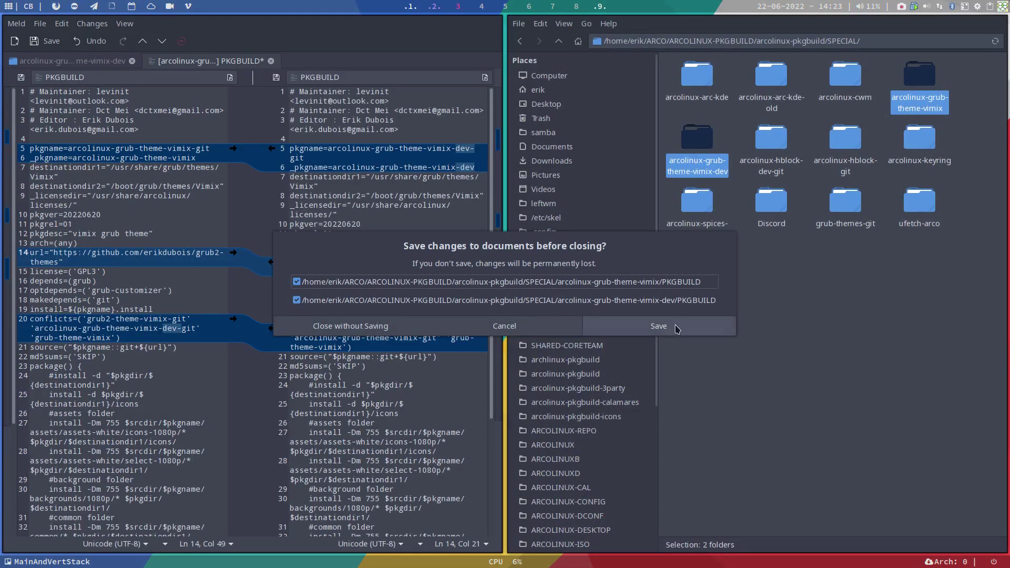
- Save both PKGBUILDs, reopen the comparison and change pkgrel from 01 to 02 in each
{"action": "left_click", "coordinate": [678, 328]}
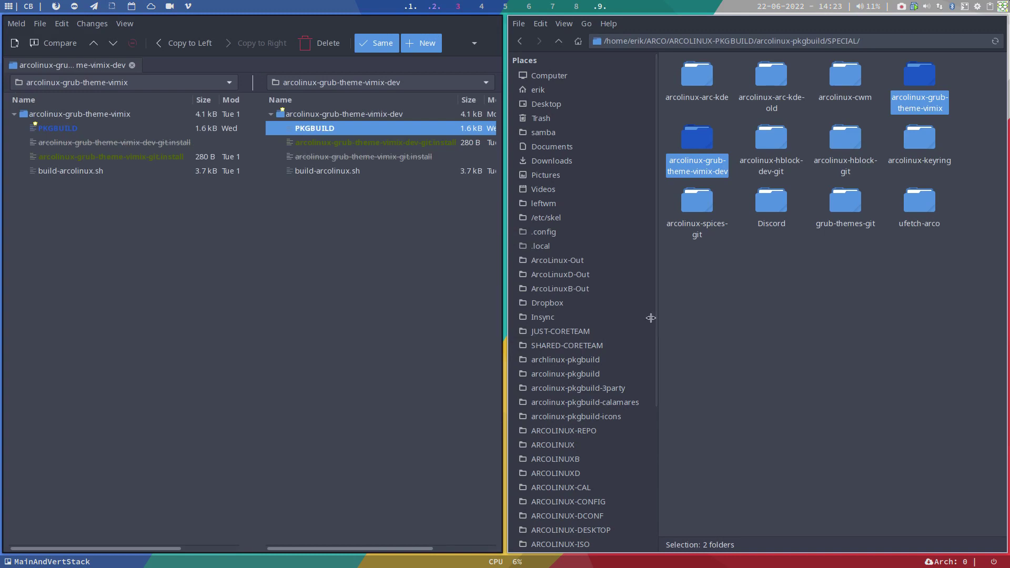
{"action": "double_click", "coordinate": [317, 130]}
{"action": "left_click", "coordinate": [104, 224]}
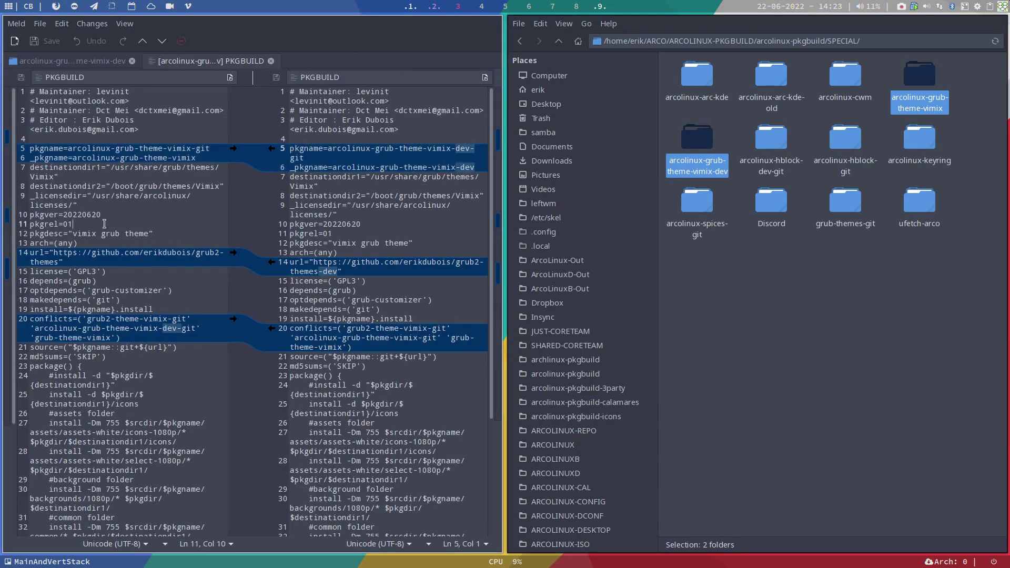
{"action": "key", "text": "BackSpace"}
{"action": "type", "text": "2"}
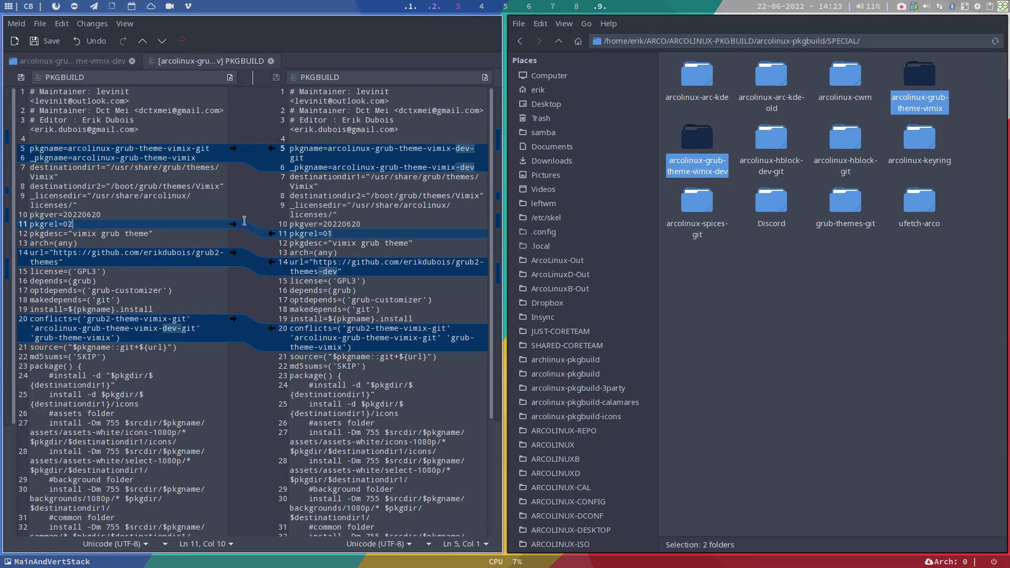
{"action": "left_click", "coordinate": [345, 235]}
{"action": "key", "text": "BackSpace"}
{"action": "type", "text": "2"}
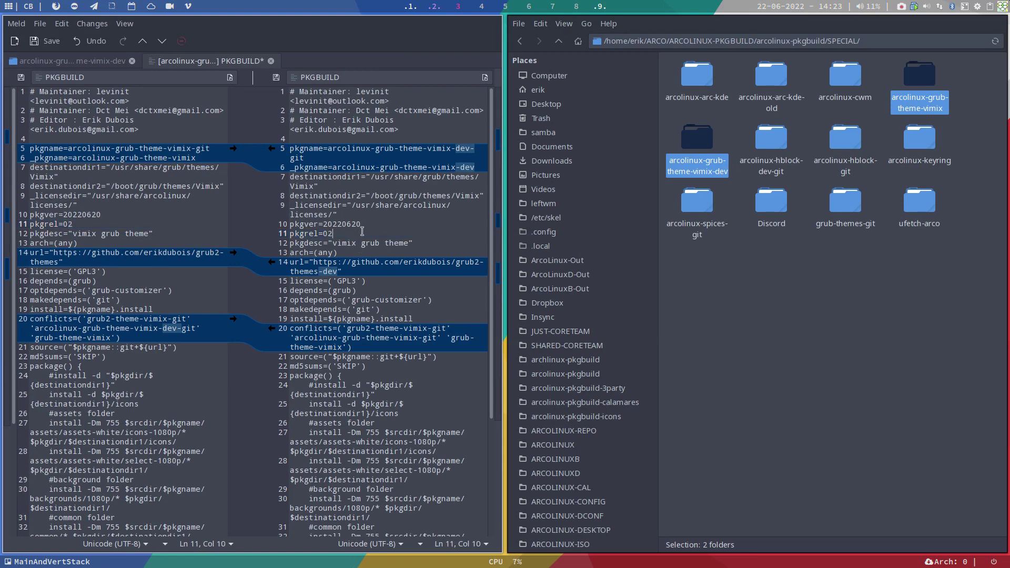
- Save the pkgrel=02 changes in both files and quit Meld
{"action": "key", "text": "ctrl+d"}
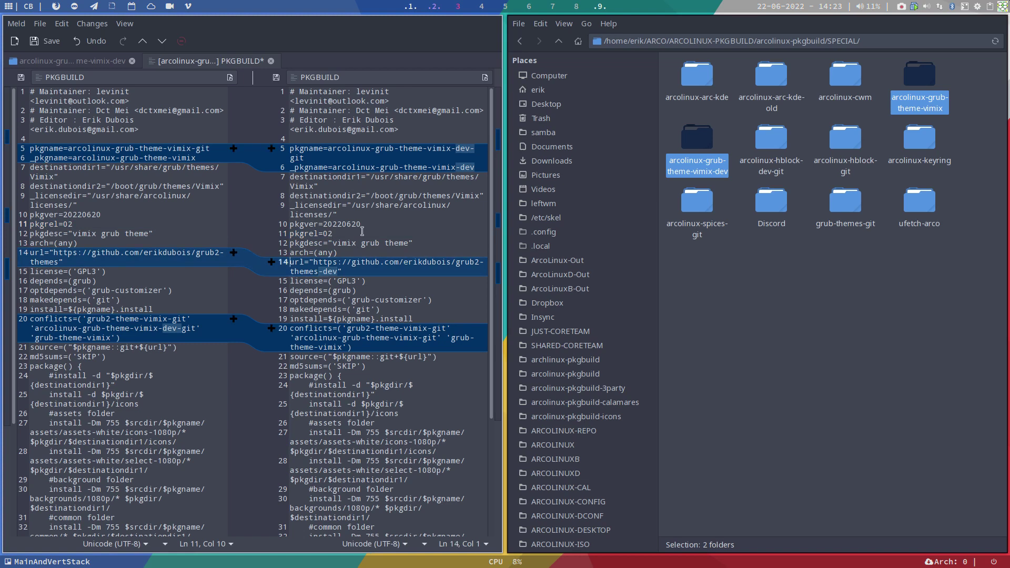
{"action": "key", "text": "ctrl+s"}
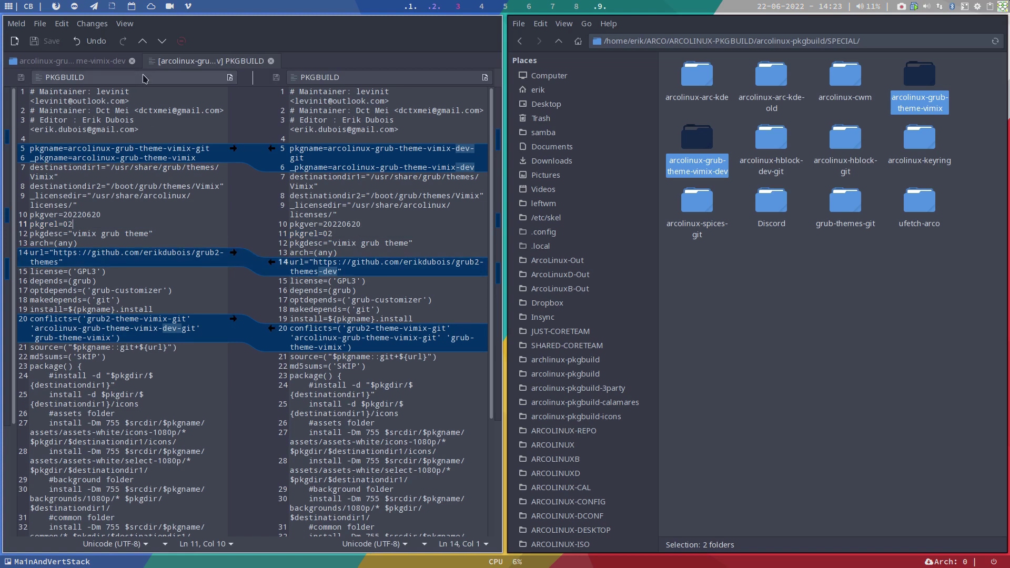
{"action": "left_click", "coordinate": [131, 61]}
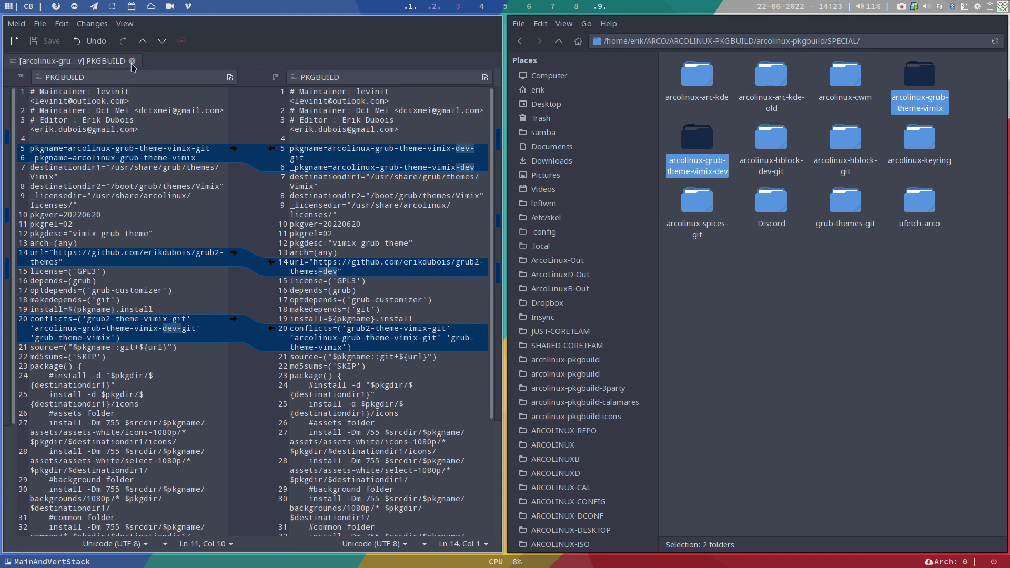
{"action": "left_click", "coordinate": [132, 61]}
{"action": "key", "text": "super+q"}
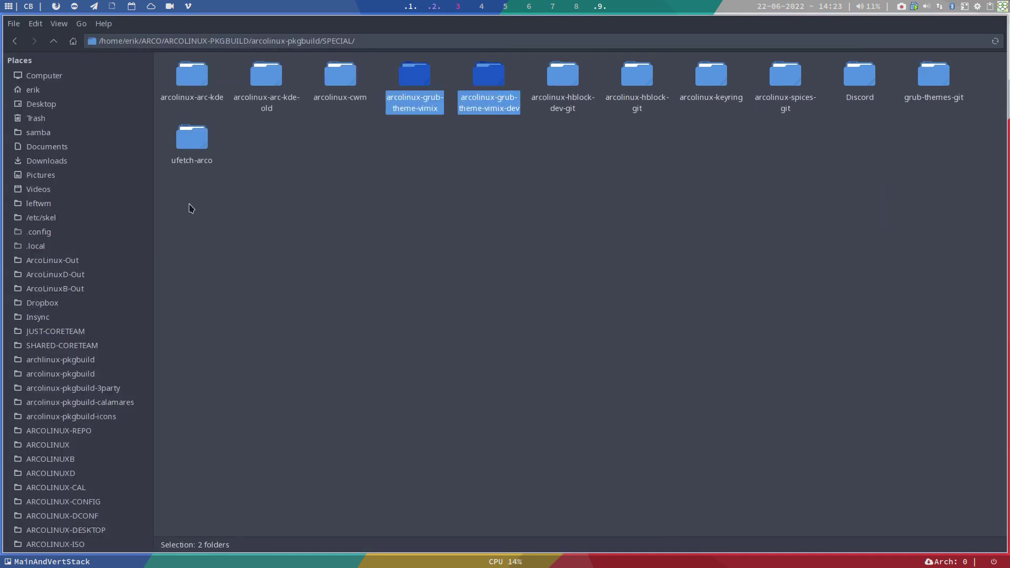
{"action": "left_click", "coordinate": [399, 202]}
{"action": "double_click", "coordinate": [410, 87]}
{"action": "right_click", "coordinate": [345, 174]}
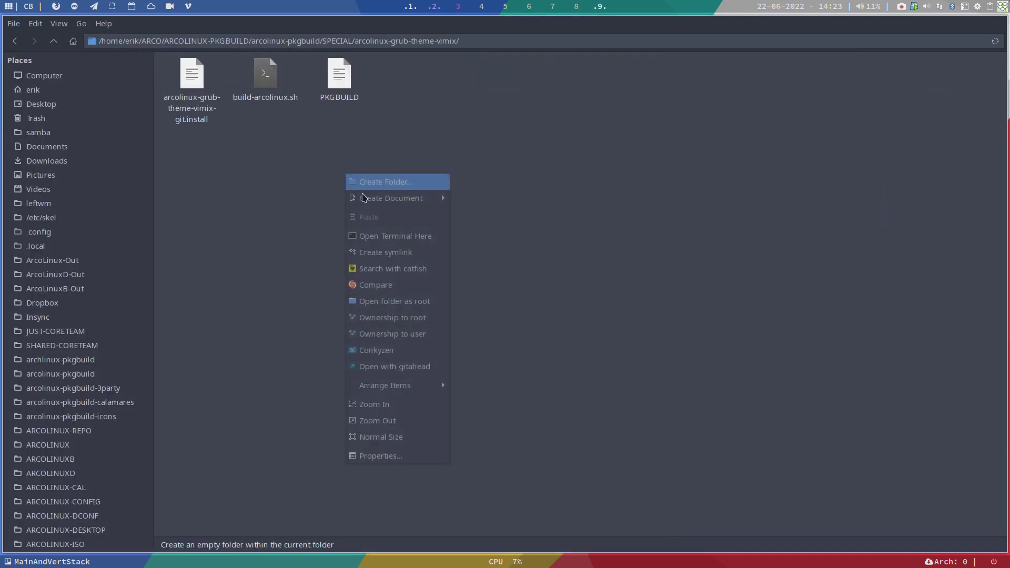
{"action": "left_click", "coordinate": [416, 236]}
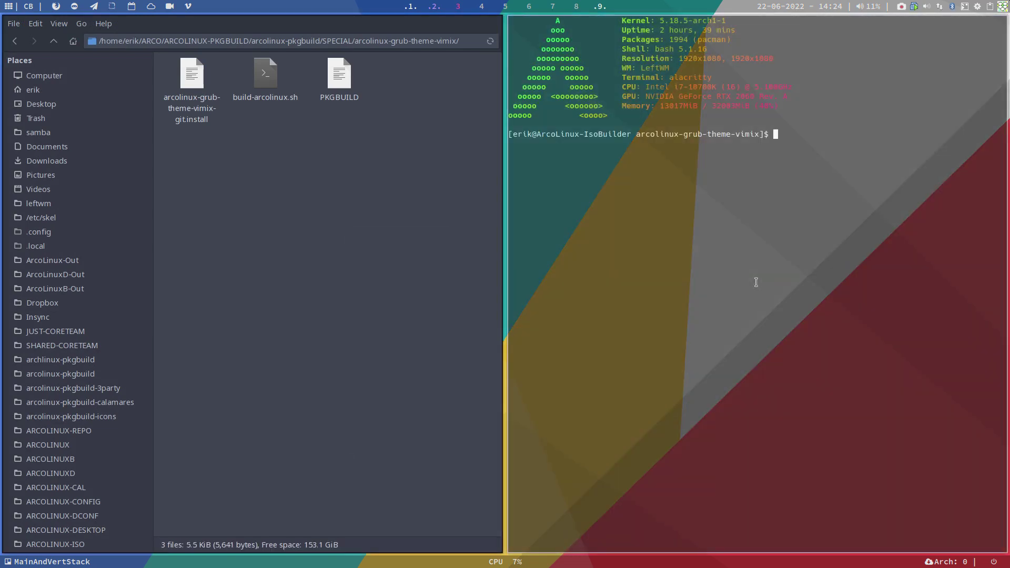
{"action": "type", "text": "./build-arcolinux.sh"}
{"action": "key", "text": "Return"}
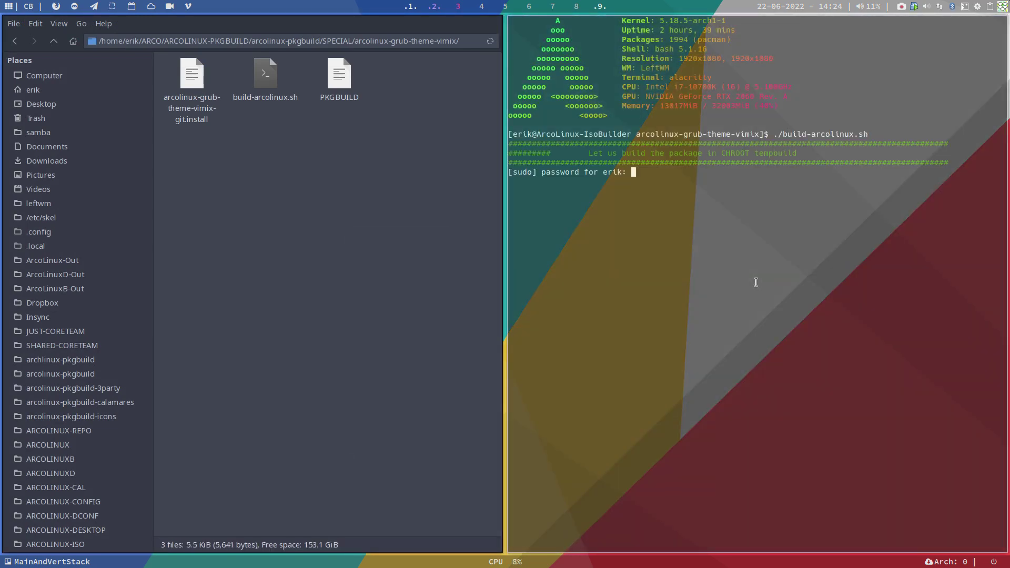
{"action": "key", "text": "Return"}
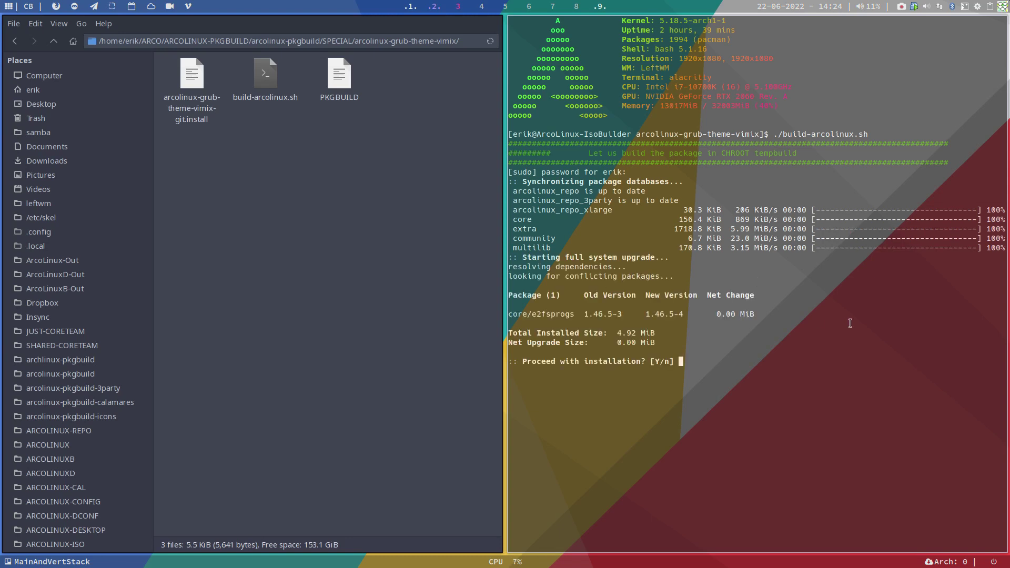
{"action": "key", "text": "Return"}
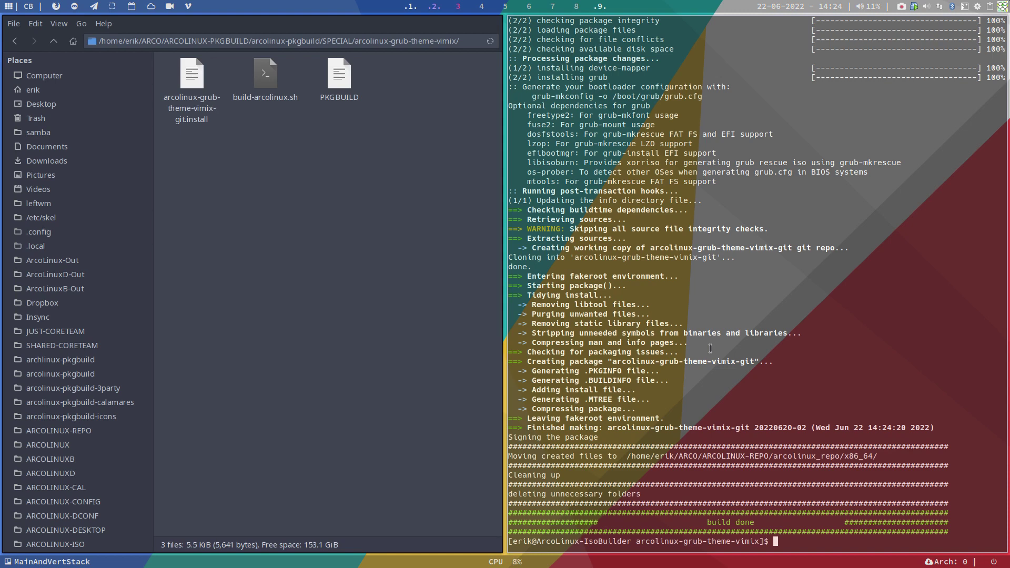
{"action": "key", "text": "super+q"}
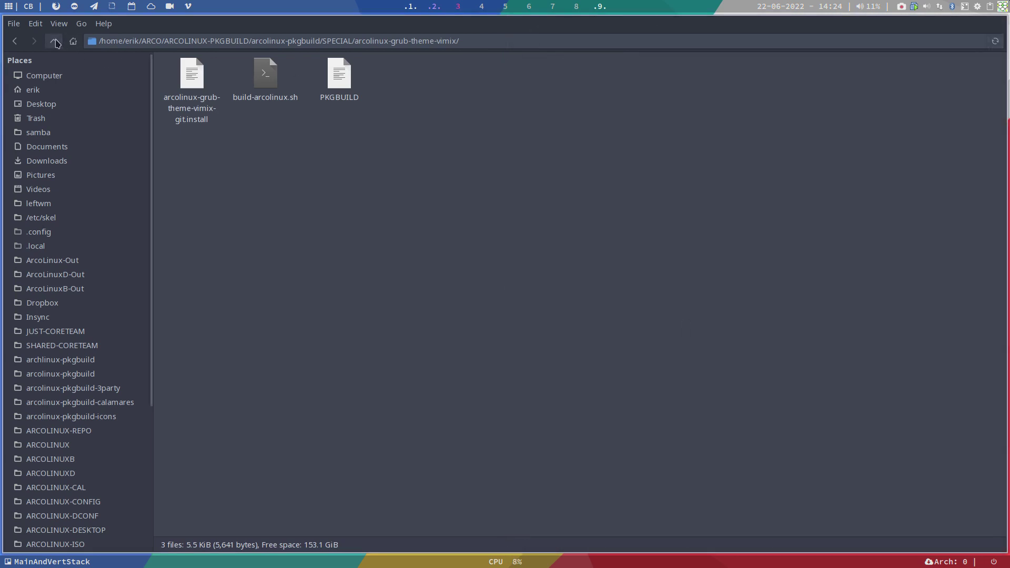
{"action": "left_click", "coordinate": [55, 41]}
{"action": "double_click", "coordinate": [489, 91]}
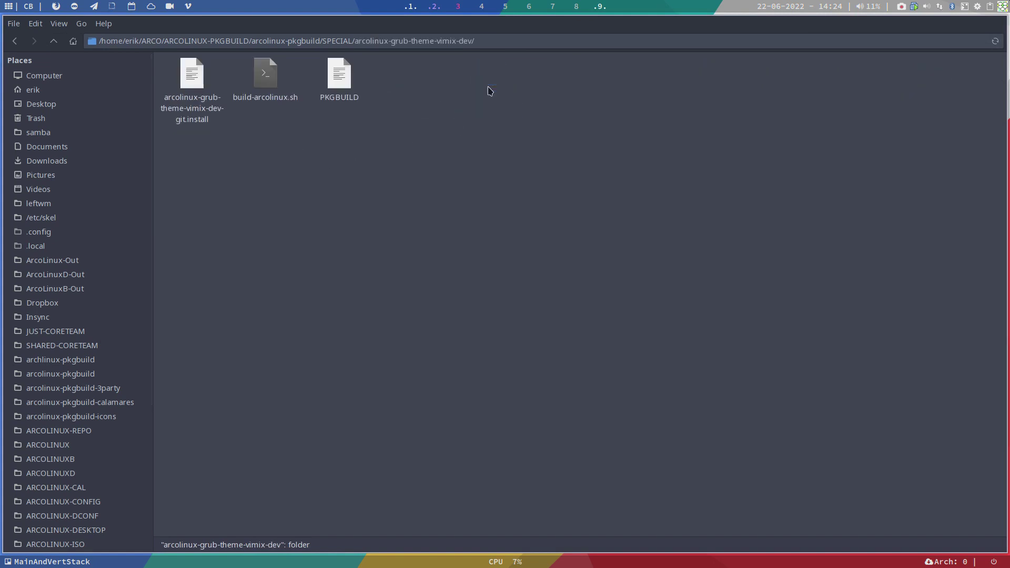
{"action": "right_click", "coordinate": [330, 165]}
{"action": "left_click", "coordinate": [401, 229]}
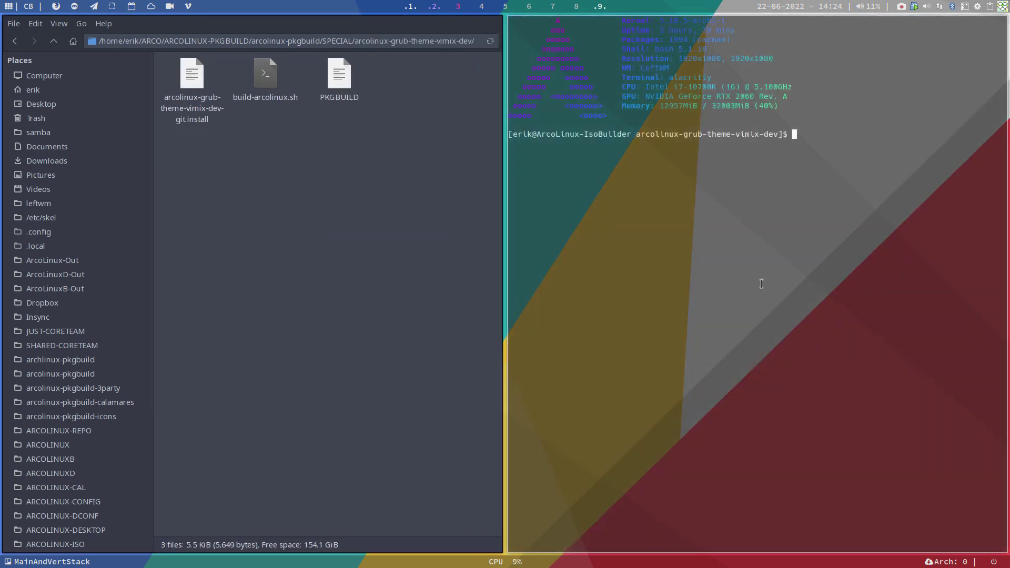
{"action": "type", "text": "./build-arcolinux.sh"}
{"action": "key", "text": "Return"}
{"action": "key", "text": "Return"}
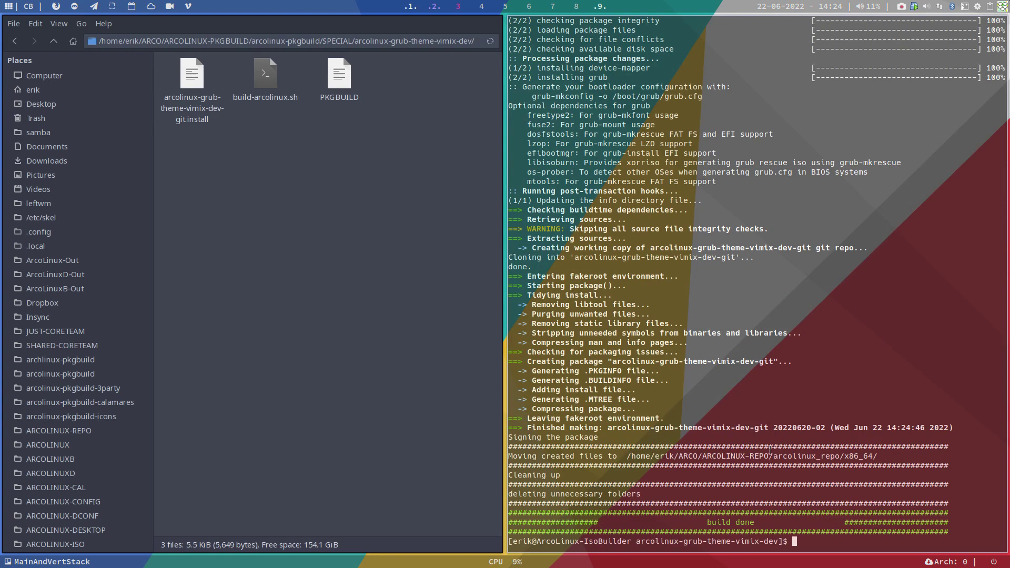
{"action": "left_click_drag", "start_coordinate": [717, 455], "coordinate": [816, 455]}
{"action": "key", "text": "super+q"}
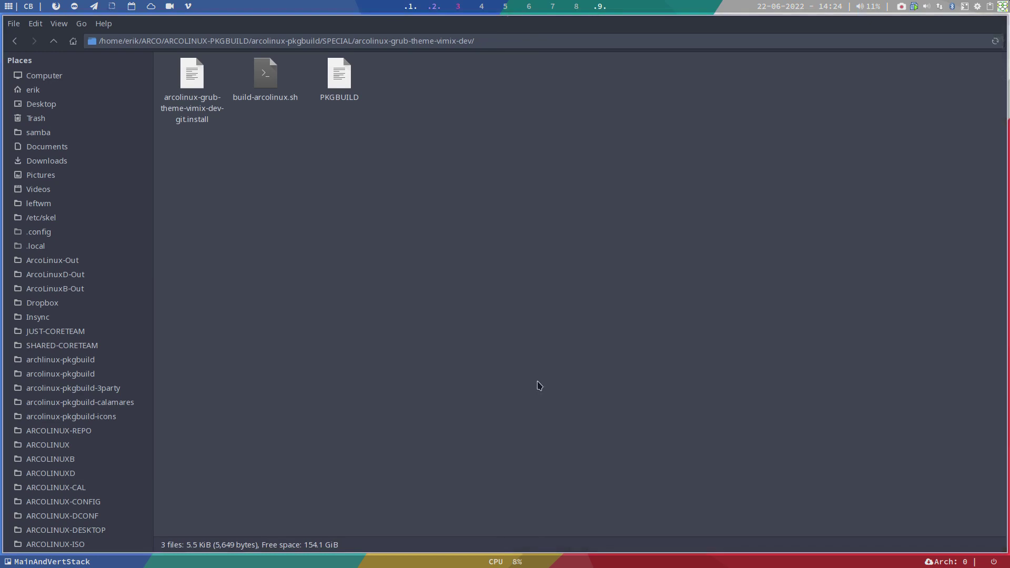
- Run ./up.sh in a terminal opened in ARCOLINUX-REPO/arcolinux_repo to repo-add the new packages
{"action": "left_click", "coordinate": [90, 422]}
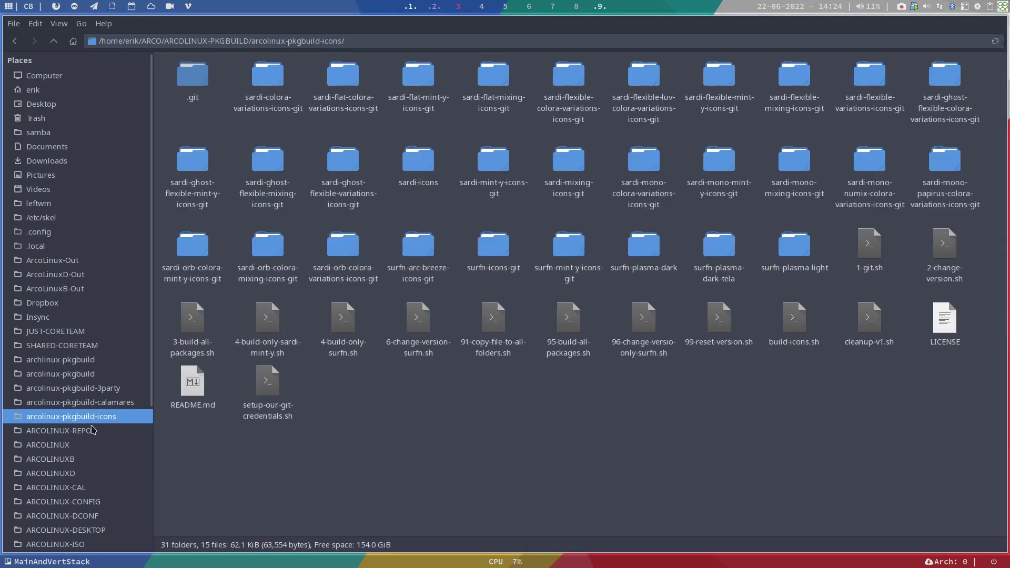
{"action": "left_click", "coordinate": [95, 430]}
{"action": "right_click", "coordinate": [302, 173]}
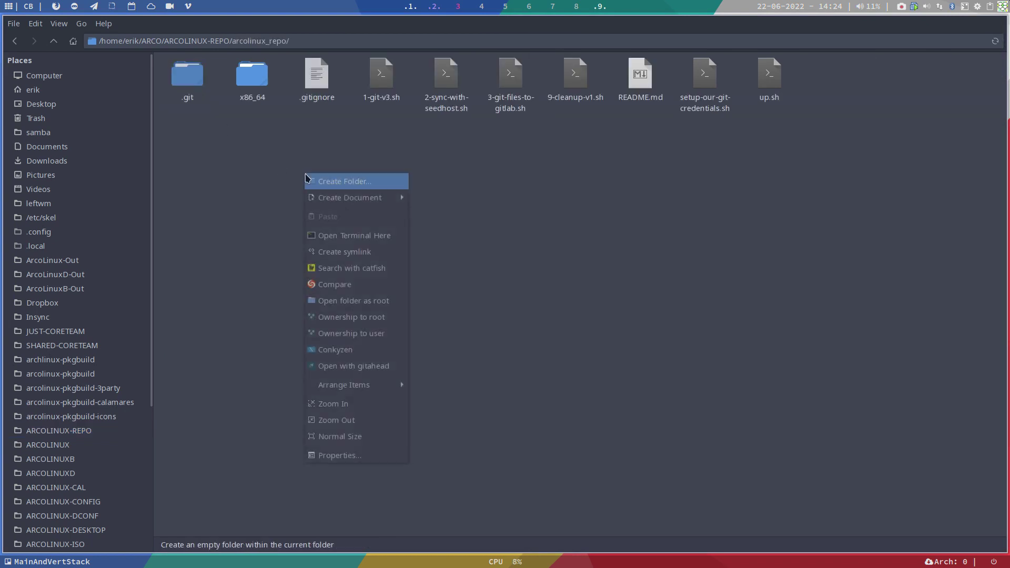
{"action": "left_click", "coordinate": [356, 236]}
{"action": "type", "text": "./up.sh"}
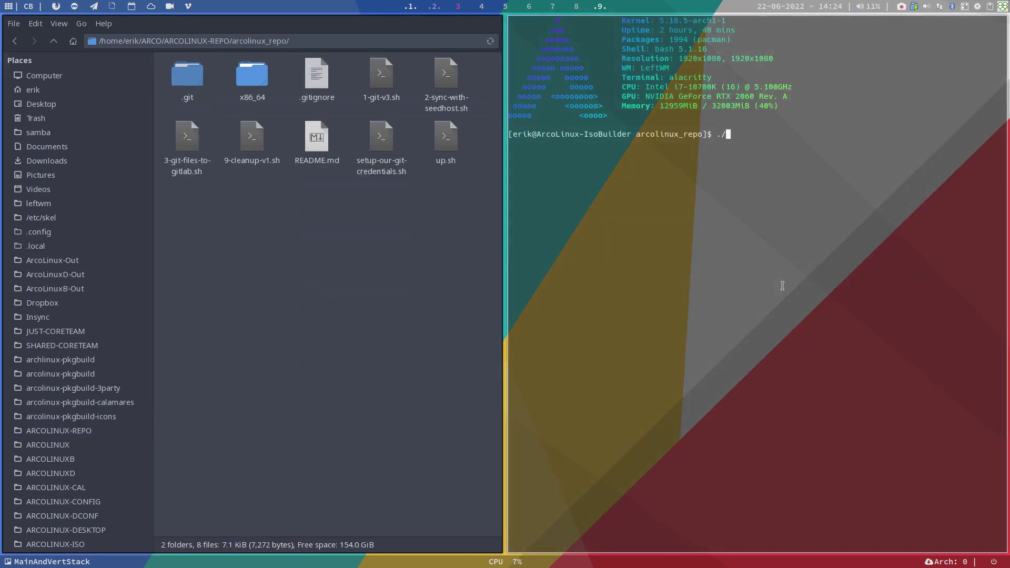
{"action": "key", "text": "Return"}
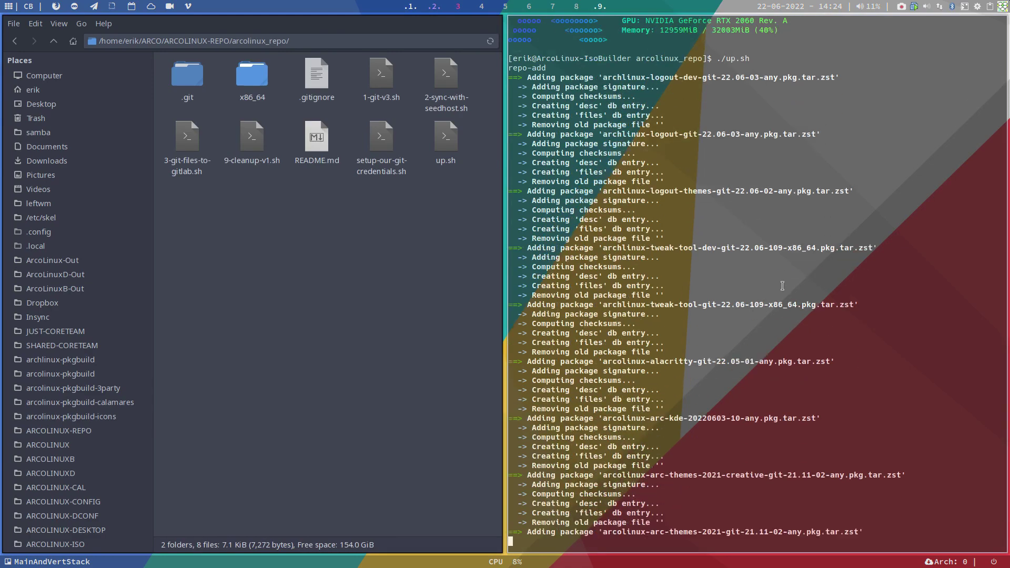
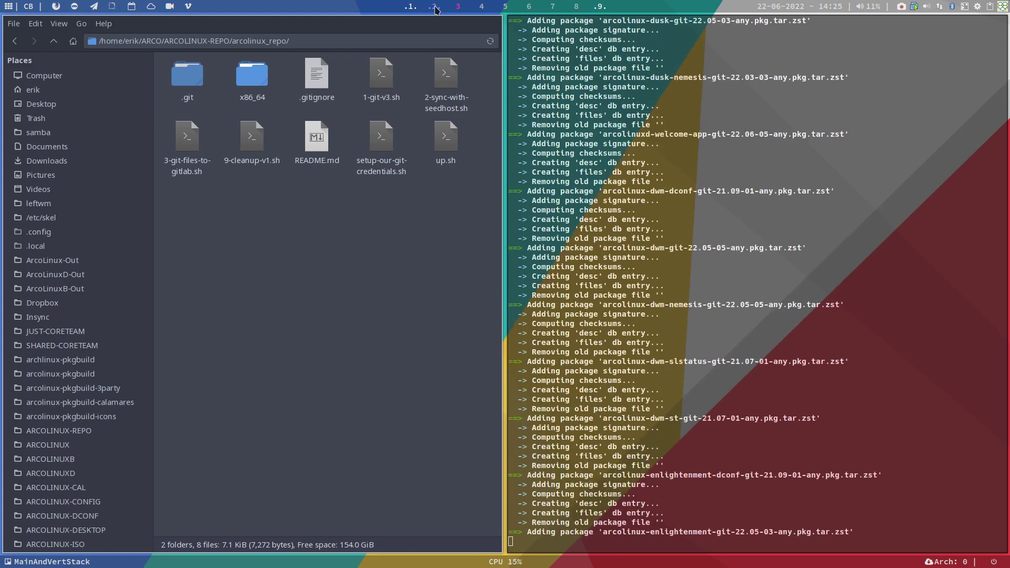
- Switch to workspace 2, where the RebornOS VMware window is shown
{"action": "left_click", "coordinate": [433, 6]}
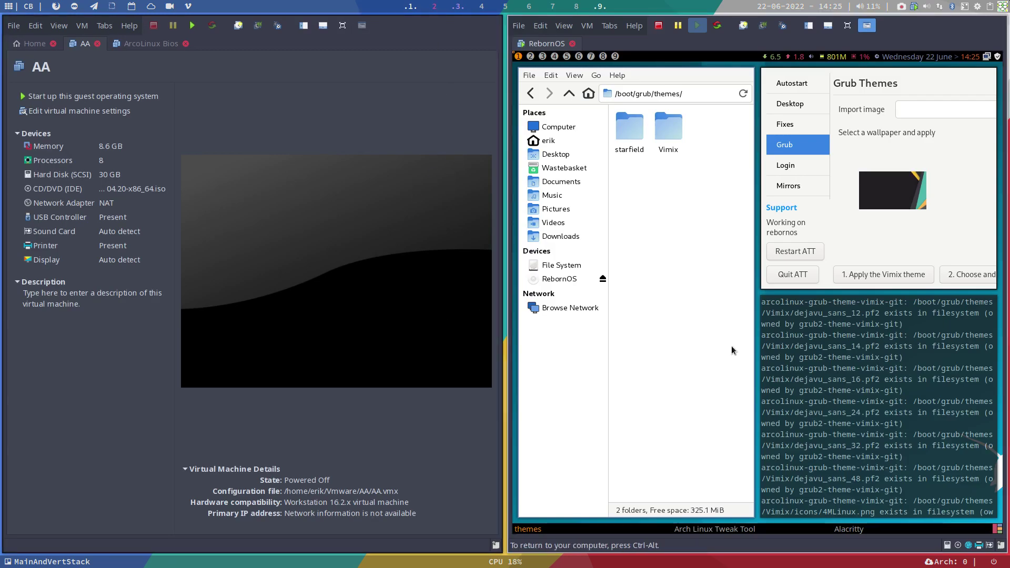
- Put the RebornOS VM in full screen, abort the running command and run update
{"action": "key", "text": "ctrl+f"}
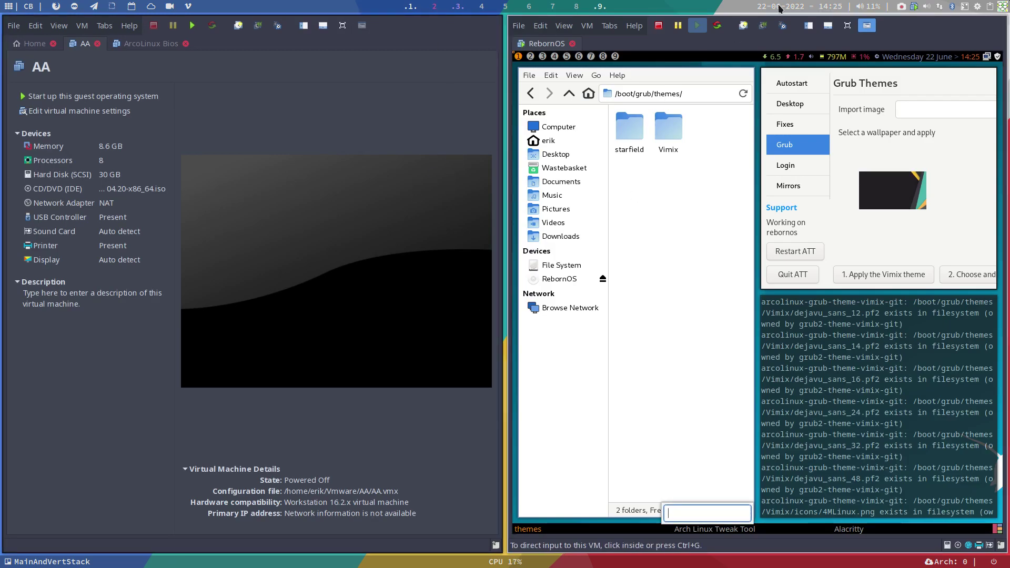
{"action": "left_click", "coordinate": [847, 25]}
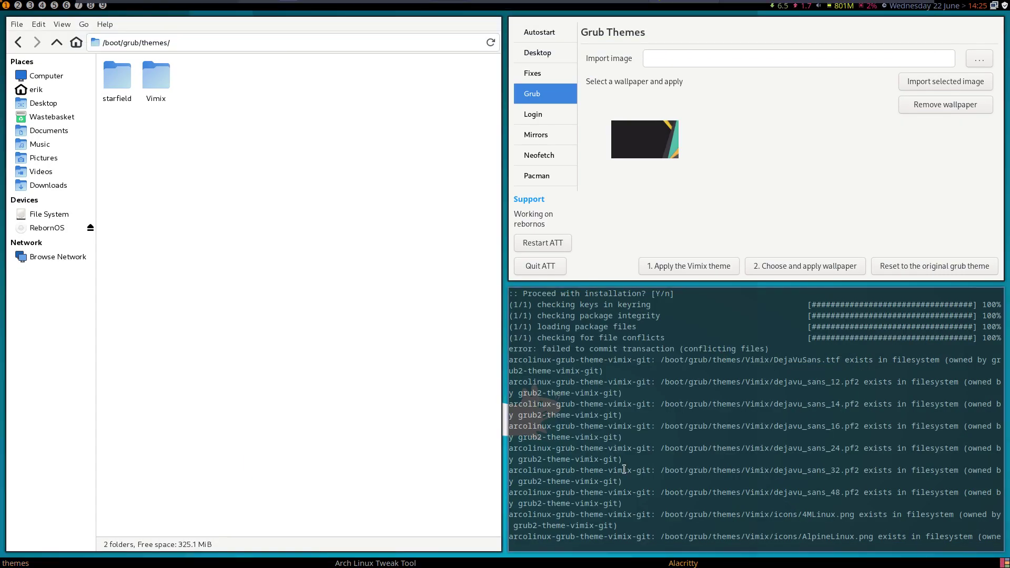
{"action": "key", "text": "ctrl+c"}
{"action": "type", "text": "udpate"}
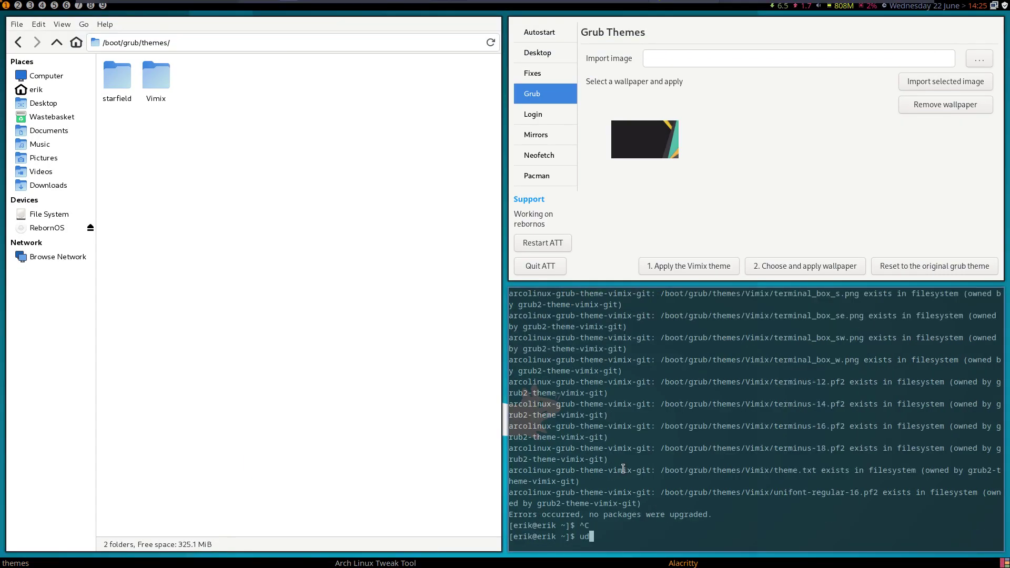
{"action": "key", "text": "Return"}
{"action": "key", "text": "Return"}
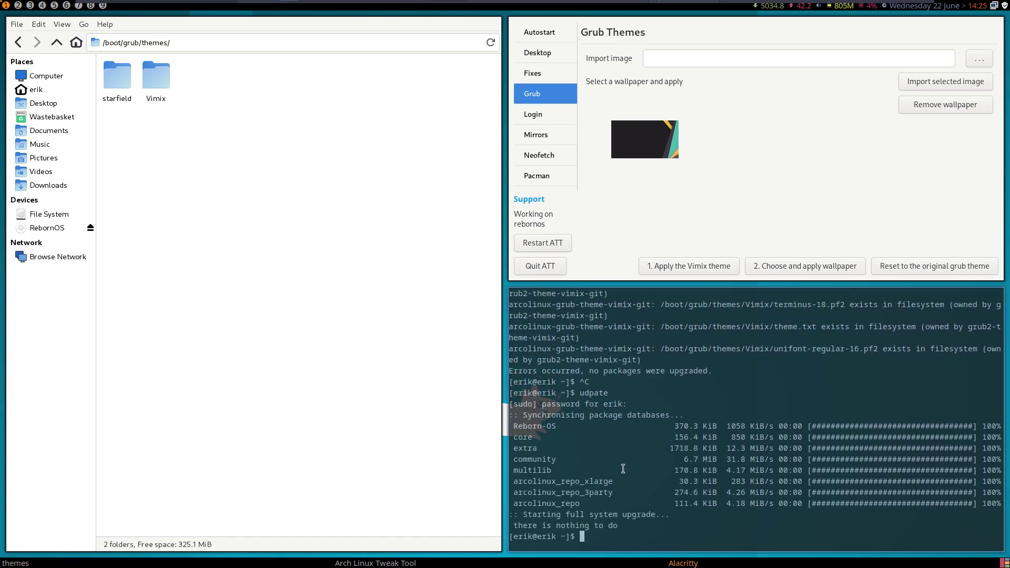
- Install arcolinux-grub-theme-vimix-git with sudo pacman -S, accept, then run update again
{"action": "type", "text": "sudo pacman -S"}
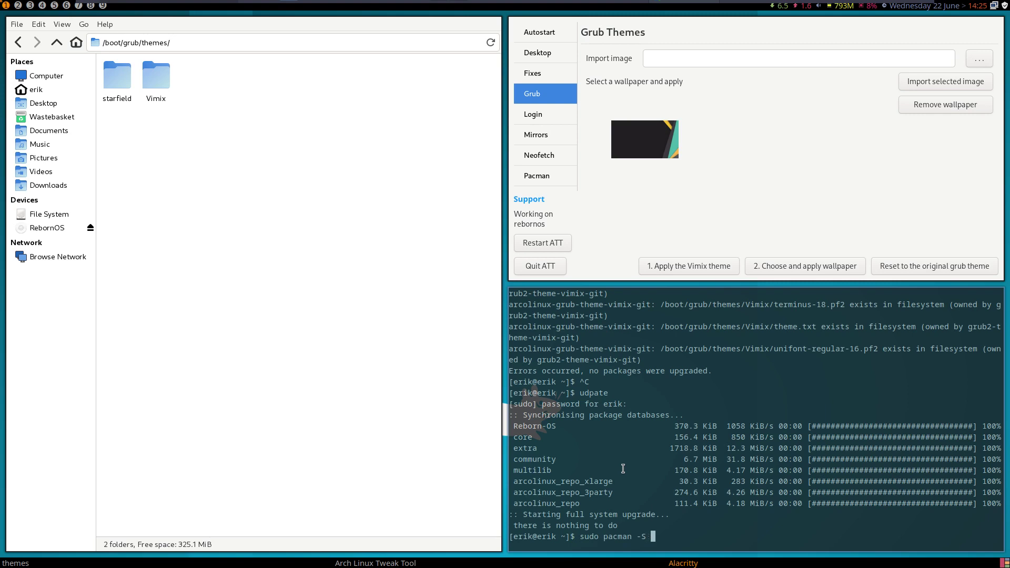
{"action": "type", "text": "arcolinux-gr"}
{"action": "key", "text": "Tab"}
{"action": "type", "text": "git"}
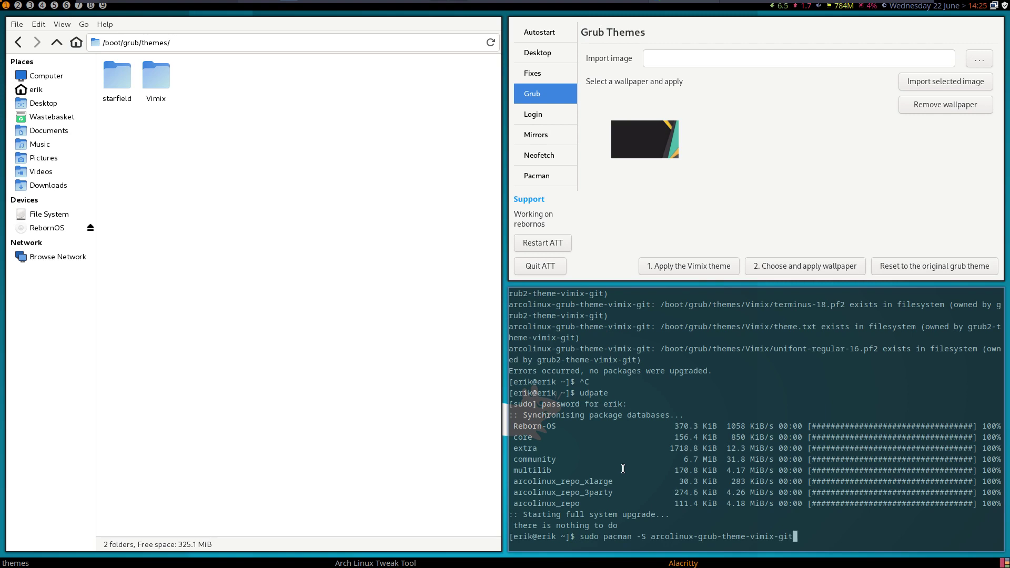
{"action": "key", "text": "Return"}
{"action": "key", "text": "Return"}
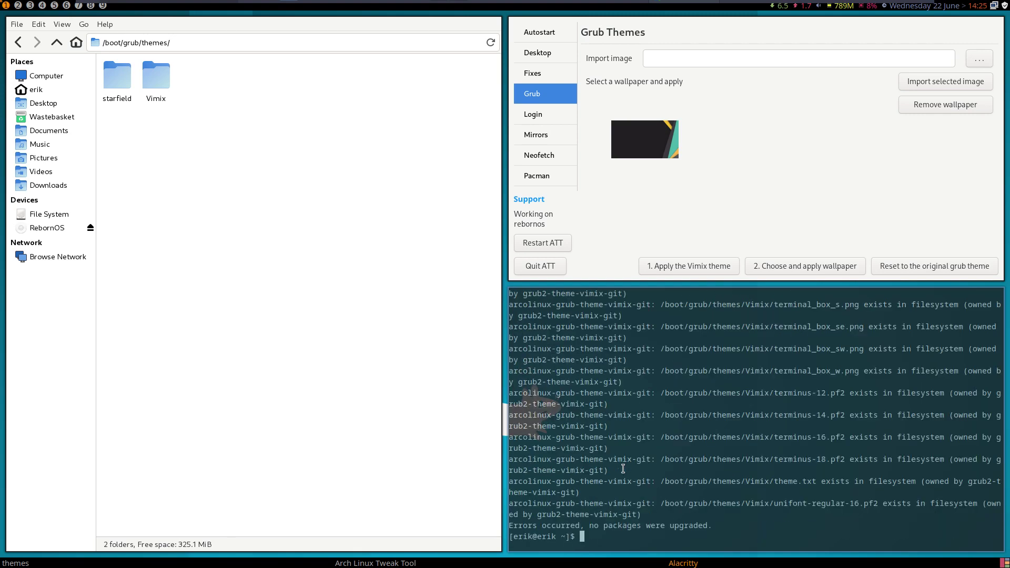
{"action": "type", "text": "update"}
{"action": "key", "text": "Return"}
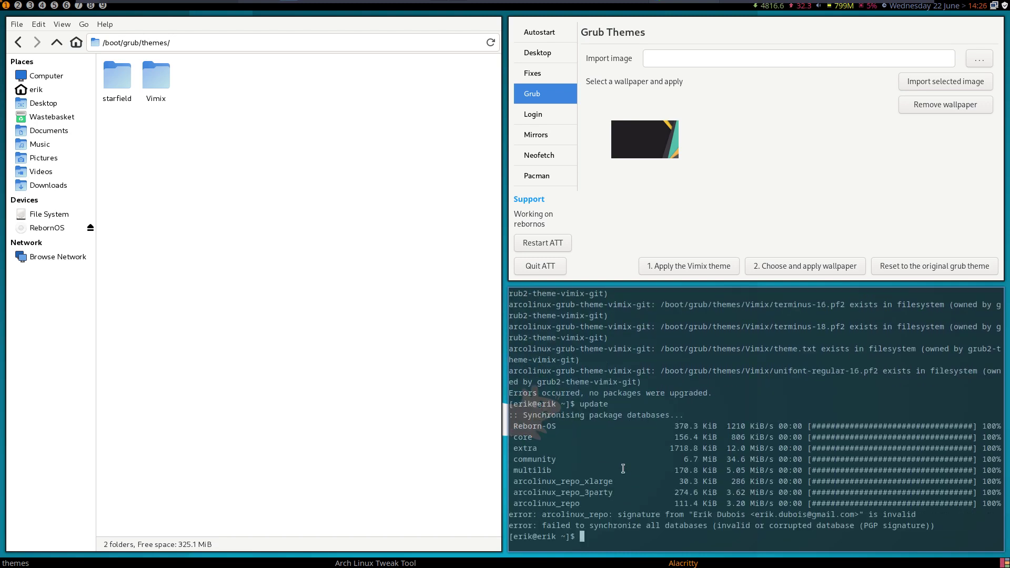
- Rerun update, repair pacman keys with fixkeyz, and select the arcolinux_repo signature error
{"action": "key", "text": "Up"}
{"action": "key", "text": "Return"}
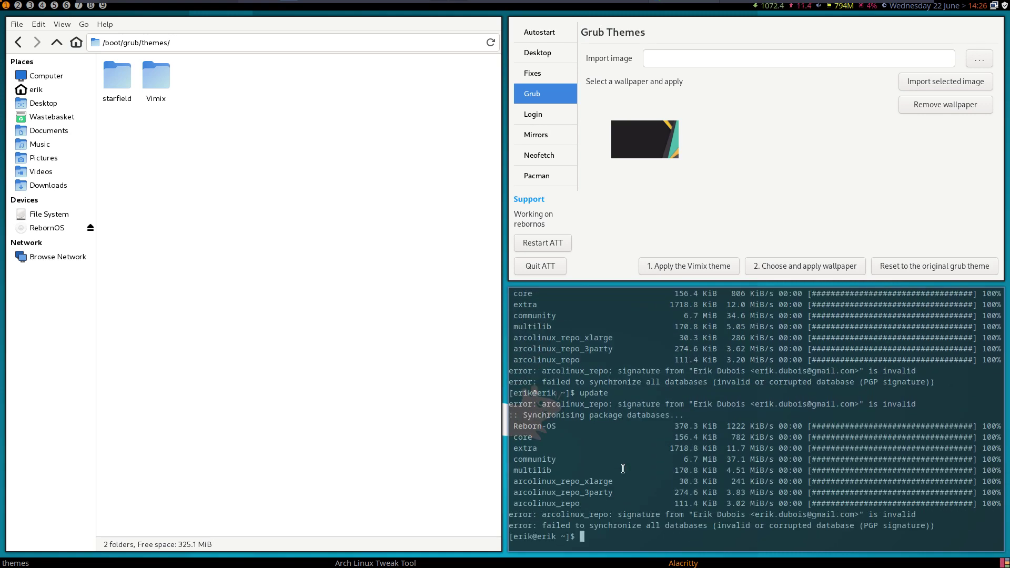
{"action": "type", "text": "fixkeyz"}
{"action": "key", "text": "Return"}
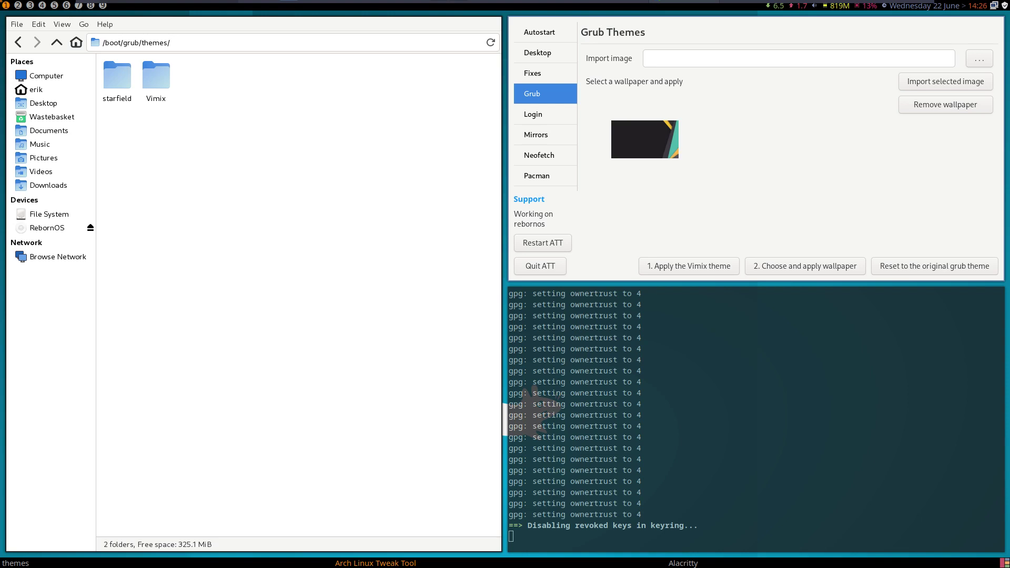
{"action": "left_click_drag", "start_coordinate": [760, 408], "coordinate": [759, 415]}
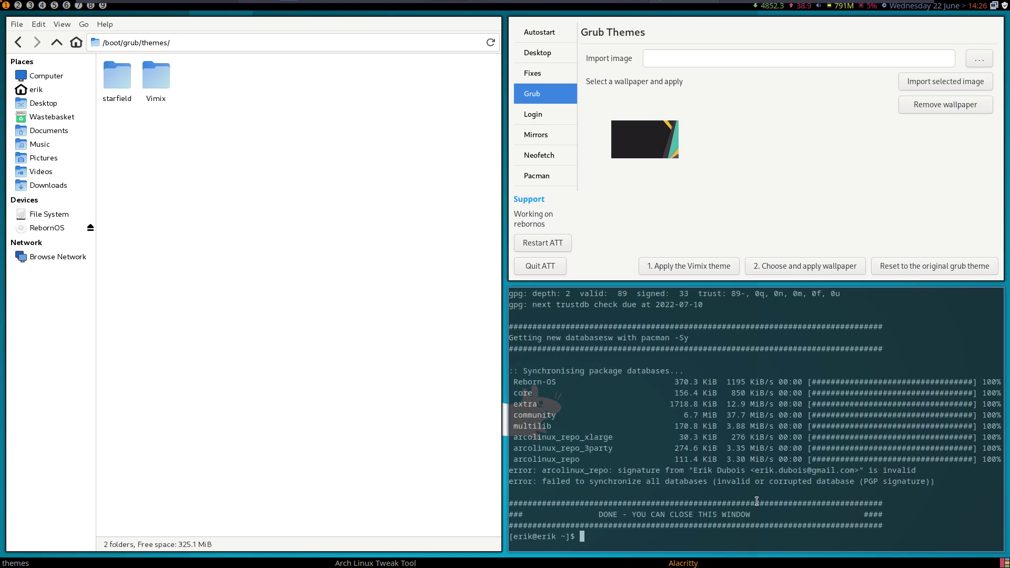
{"action": "left_click_drag", "start_coordinate": [612, 470], "coordinate": [543, 470]}
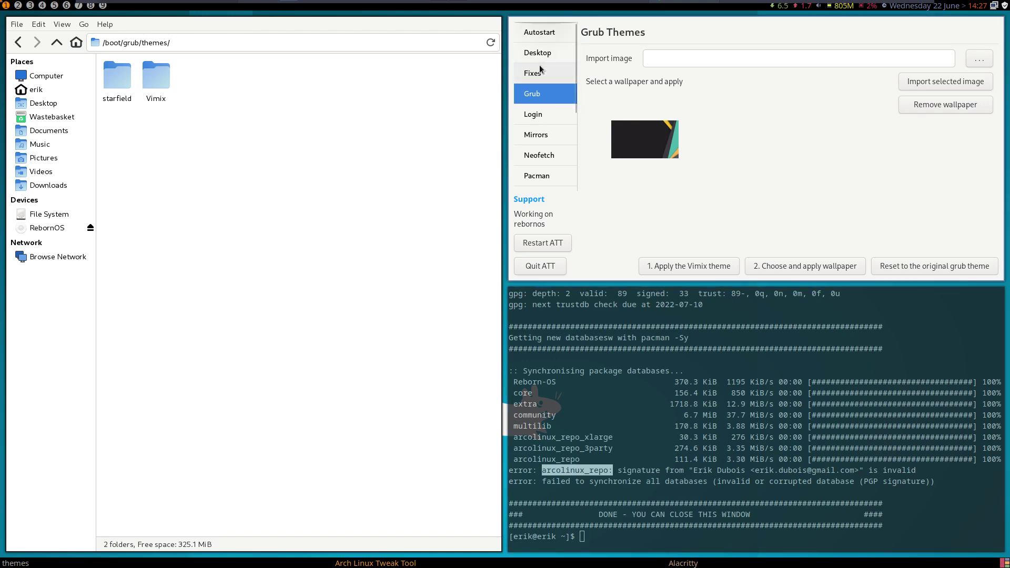
- Close the terminal, show the Tweak Tool's Mirrors settings, and start a fresh terminal
{"action": "key", "text": "super+q"}
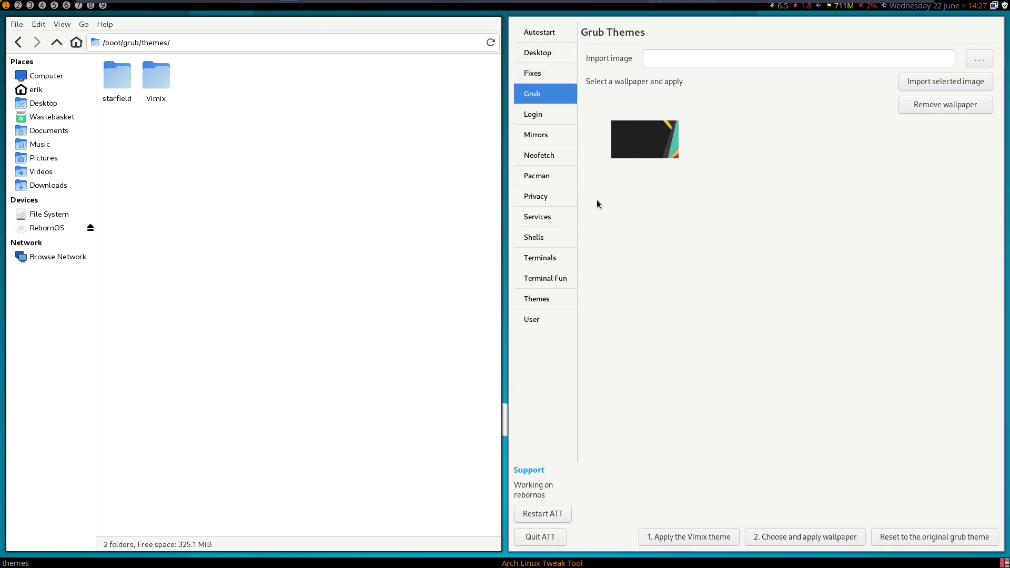
{"action": "left_click", "coordinate": [547, 136]}
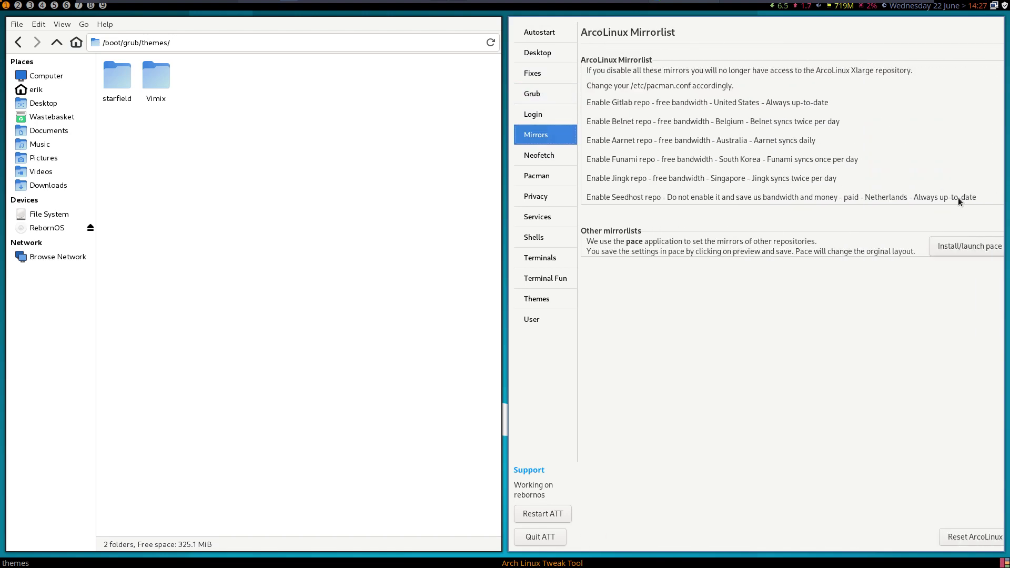
{"action": "key", "text": "super+f"}
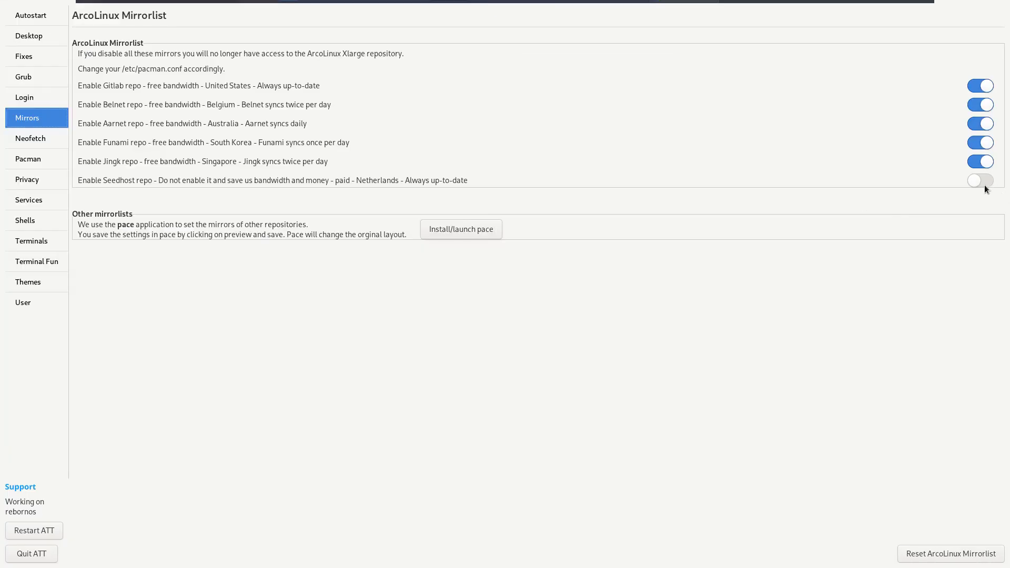
{"action": "key", "text": "super+f"}
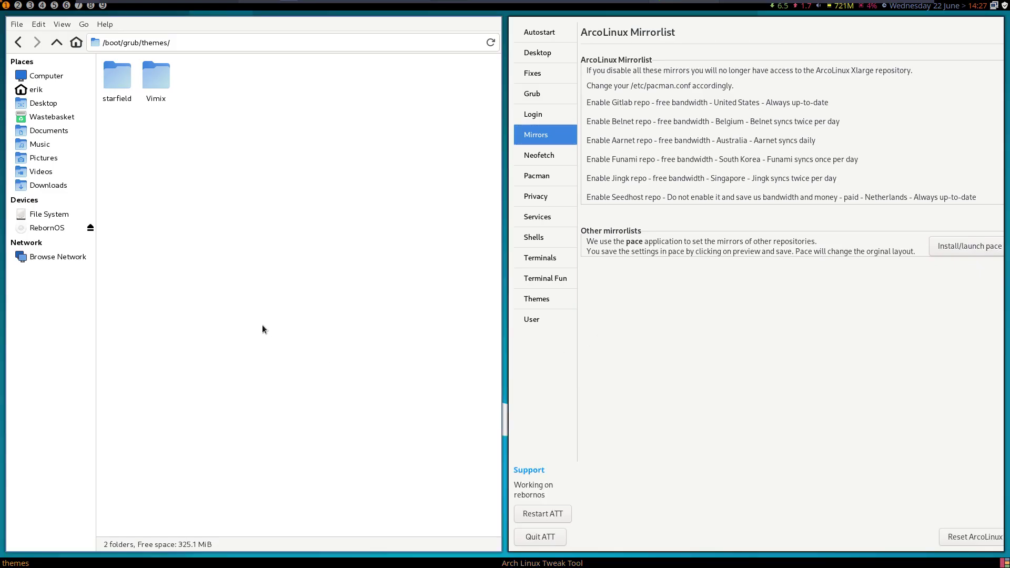
{"action": "key", "text": "super+Return"}
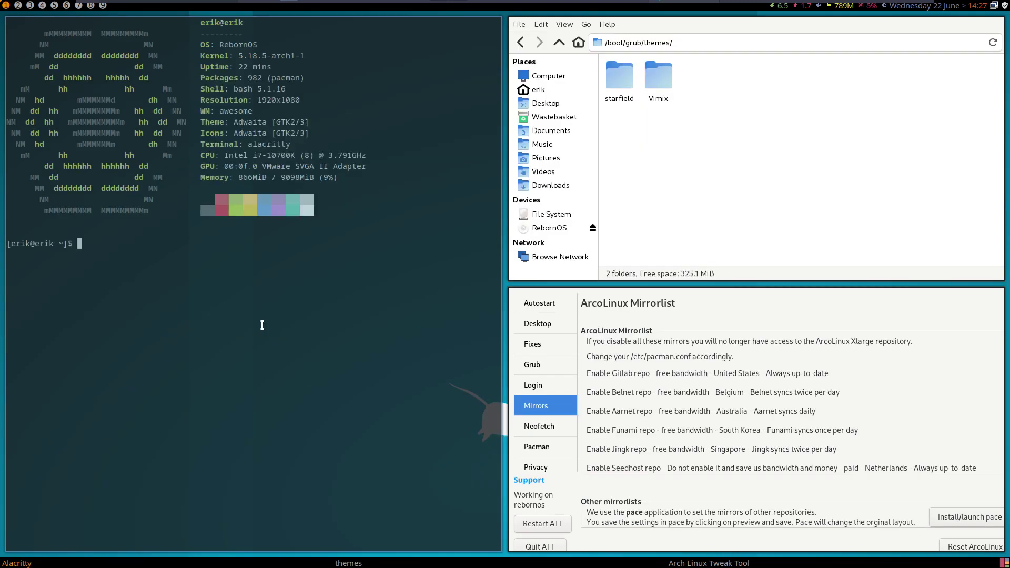
- Run update, install arcolinux-grub-theme-vimix-git replacing grub2-theme-vimix-git, then close the terminal
{"action": "type", "text": "update"}
{"action": "key", "text": "Return"}
{"action": "key", "text": "Return"}
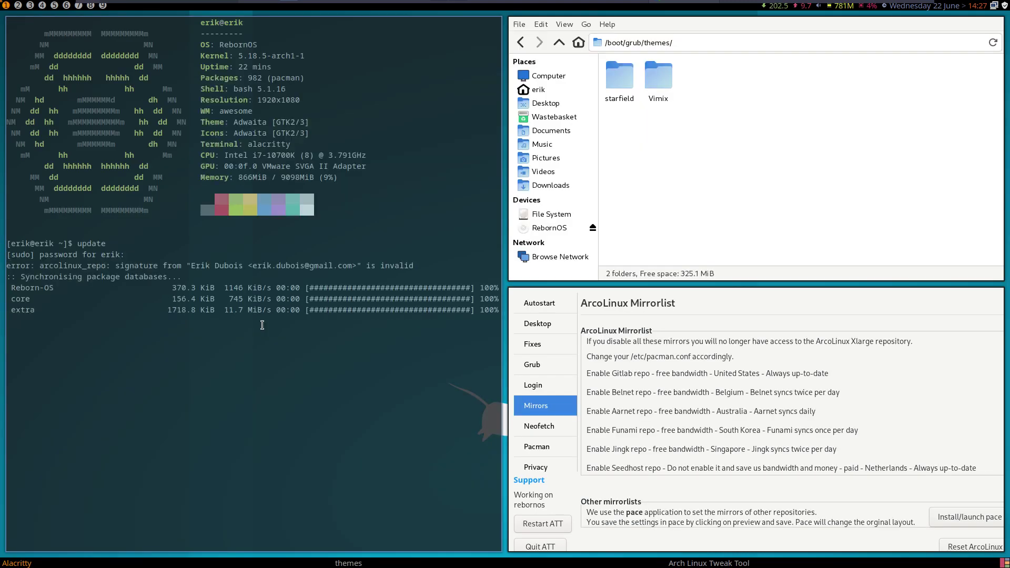
{"action": "type", "text": "sudo pacman "}
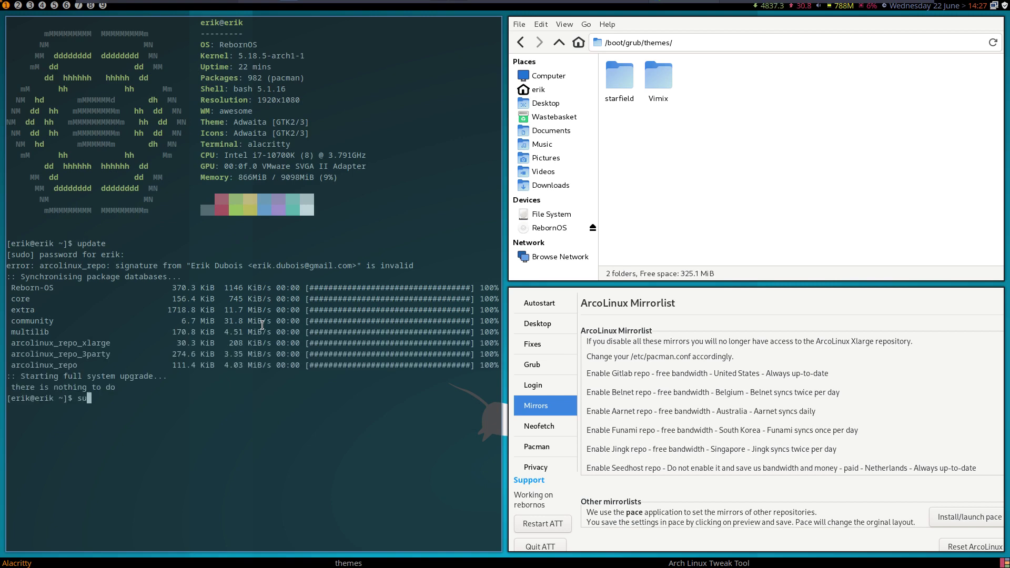
{"action": "type", "text": "-S "}
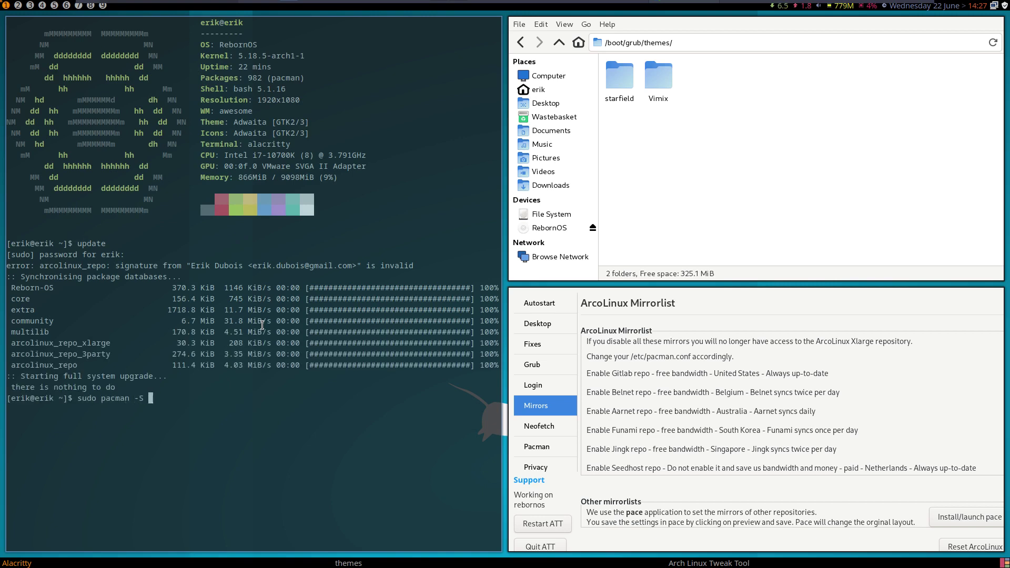
{"action": "type", "text": "arcolinux-grub"}
{"action": "key", "text": "Tab"}
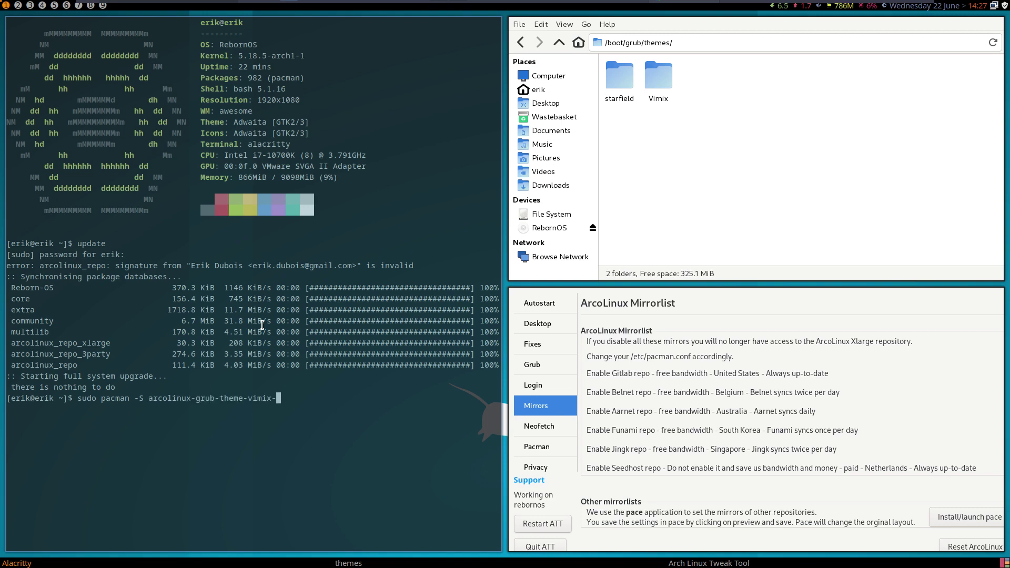
{"action": "type", "text": "git"}
{"action": "key", "text": "Return"}
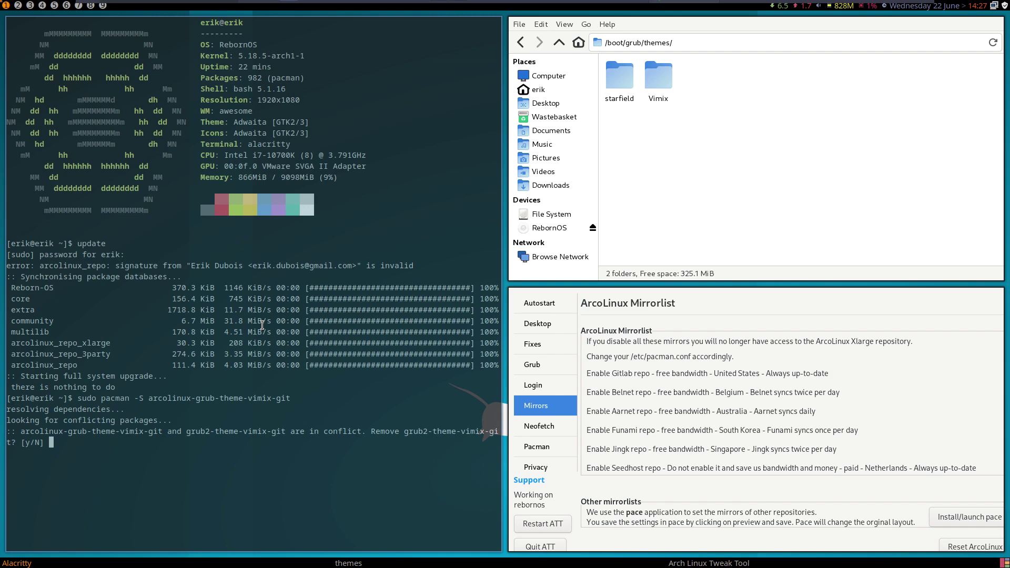
{"action": "type", "text": "y"}
{"action": "key", "text": "Return"}
{"action": "key", "text": "Return"}
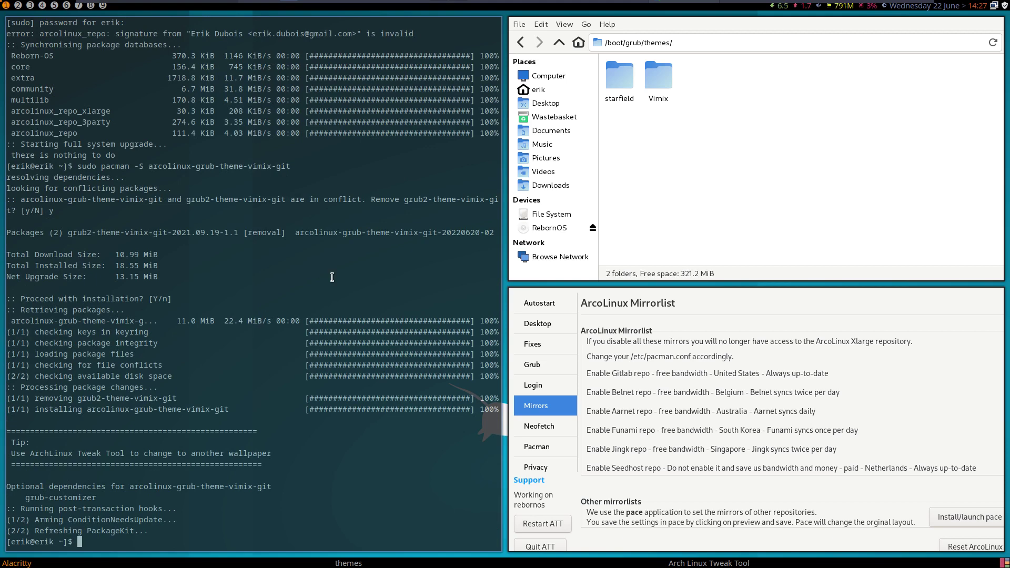
{"action": "key", "text": "super+q"}
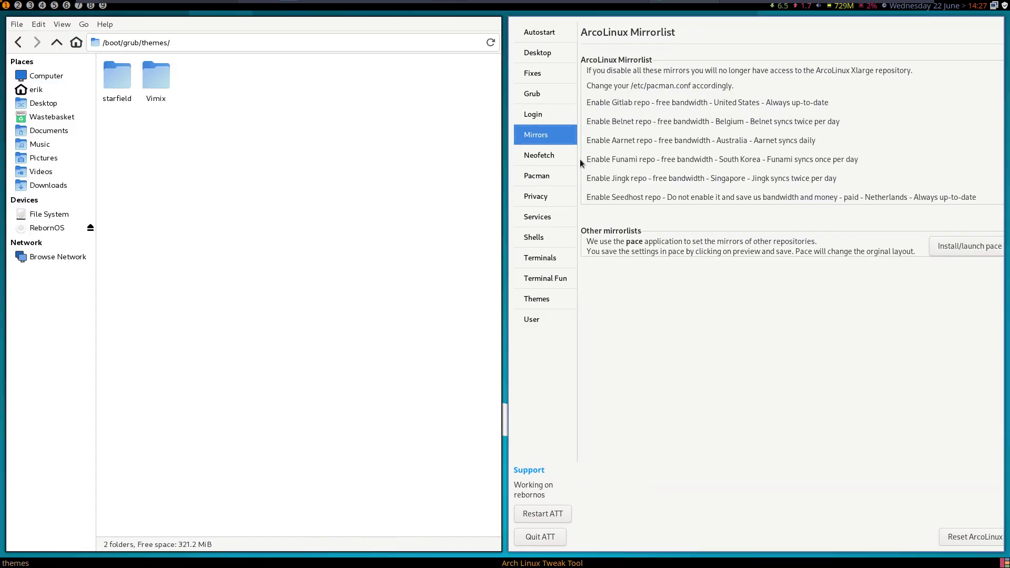
- Restart the Tweak Tool, open the Vimix theme folder, and go to the grub theme settings
{"action": "left_click", "coordinate": [553, 514]}
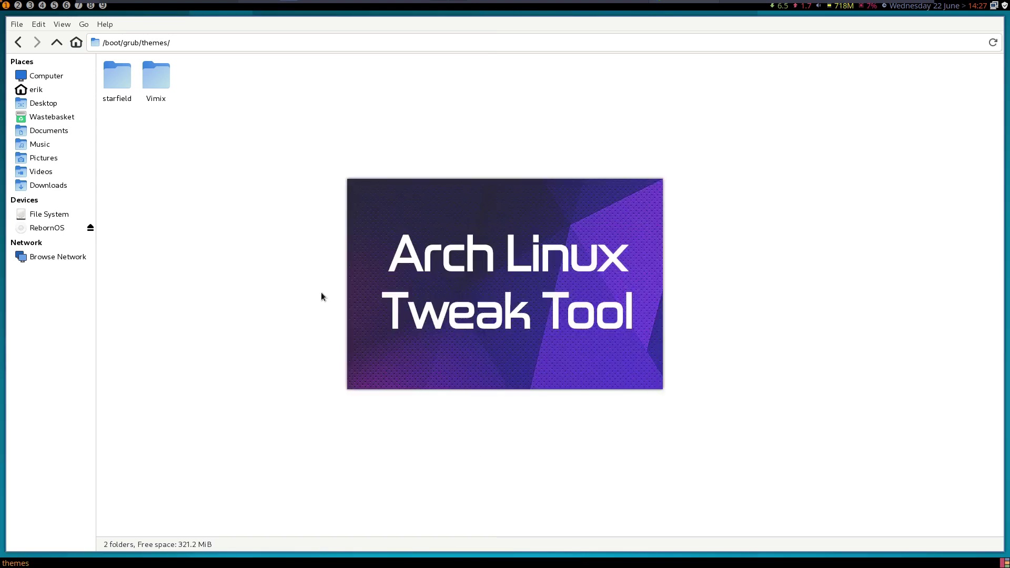
{"action": "double_click", "coordinate": [158, 76]}
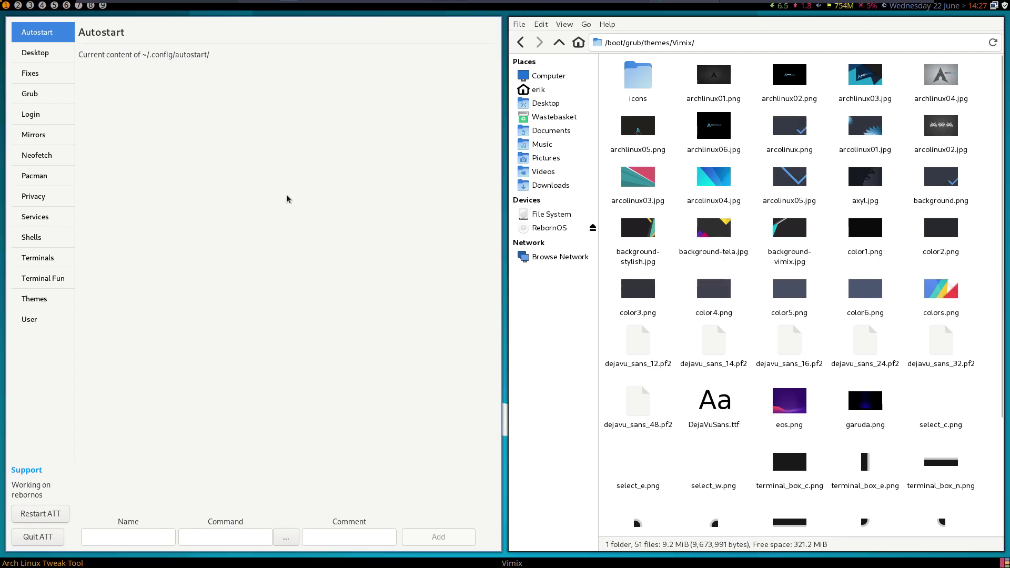
{"action": "left_click", "coordinate": [38, 118]}
{"action": "left_click", "coordinate": [31, 94]}
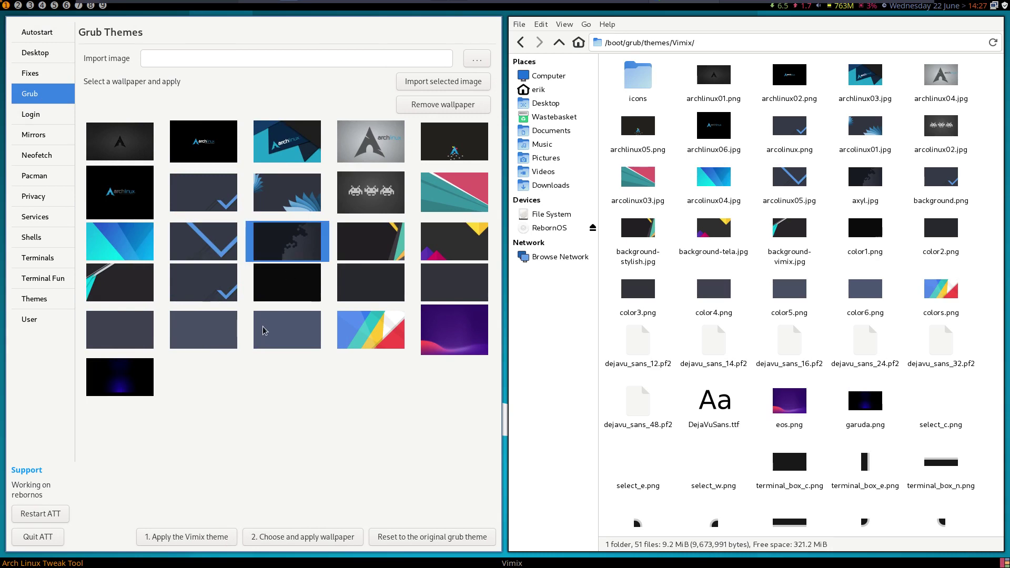
- Choose the checkmark wallpaper, apply the Vimix grub theme and wallpaper, then quit ATT
{"action": "left_click", "coordinate": [129, 341]}
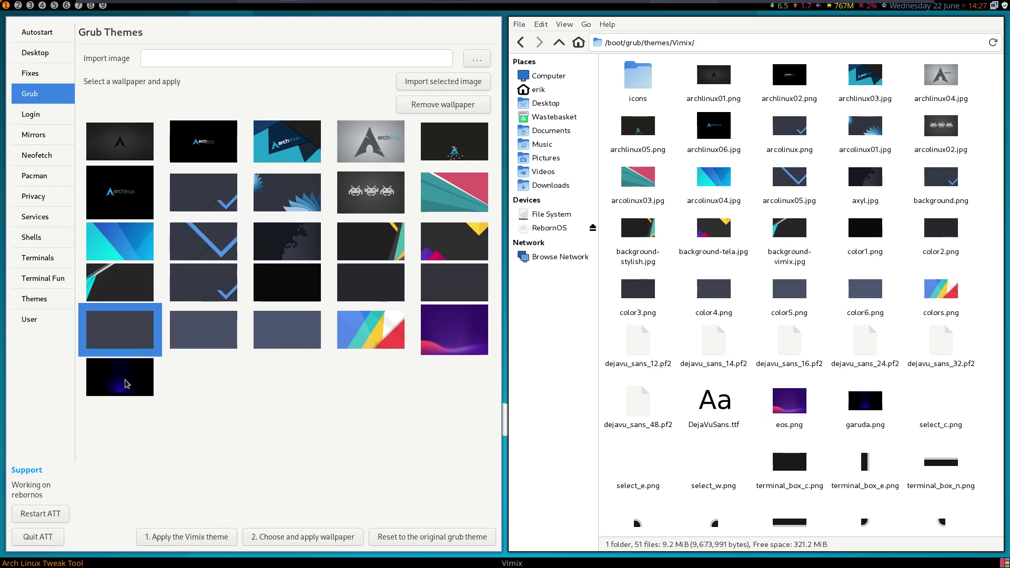
{"action": "left_click", "coordinate": [131, 382]}
{"action": "left_click", "coordinate": [434, 331]}
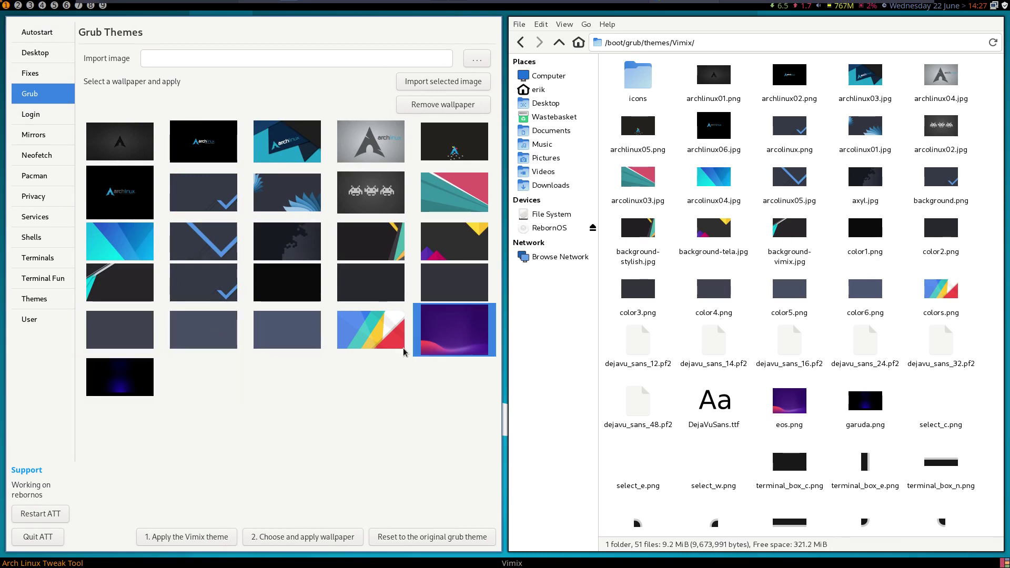
{"action": "left_click", "coordinate": [296, 234]}
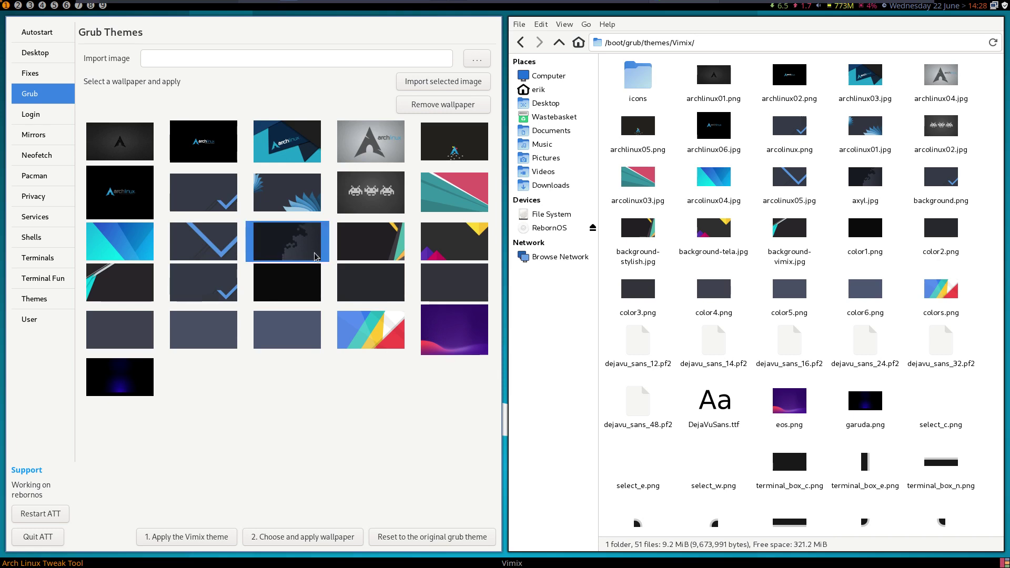
{"action": "left_click", "coordinate": [241, 201]}
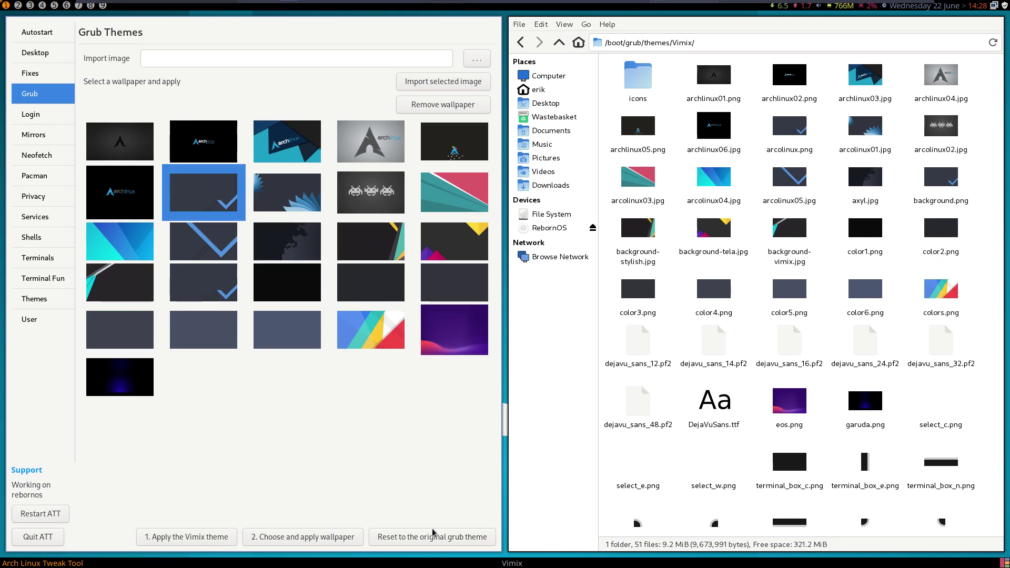
{"action": "left_click", "coordinate": [201, 544]}
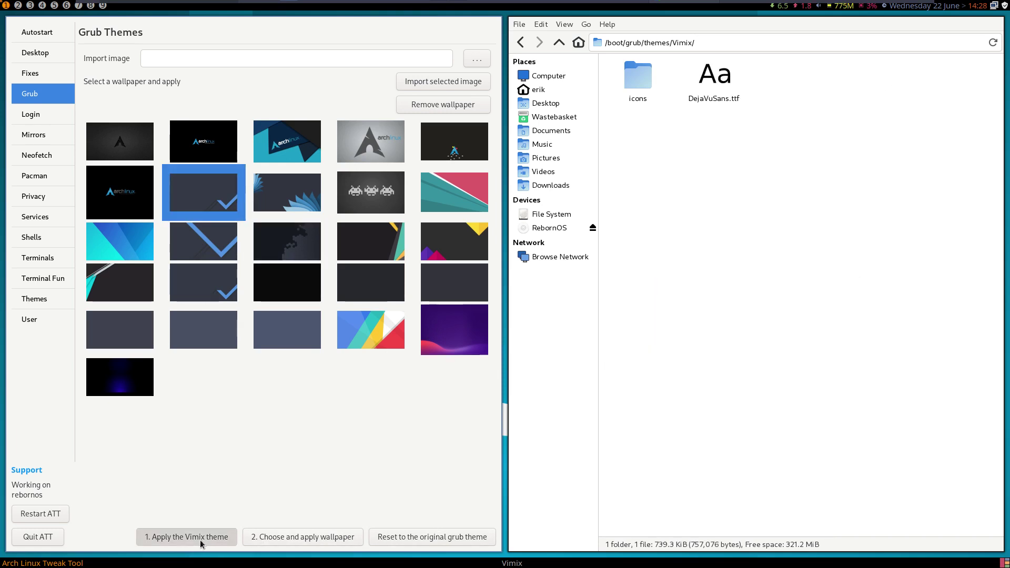
{"action": "left_click", "coordinate": [318, 538]}
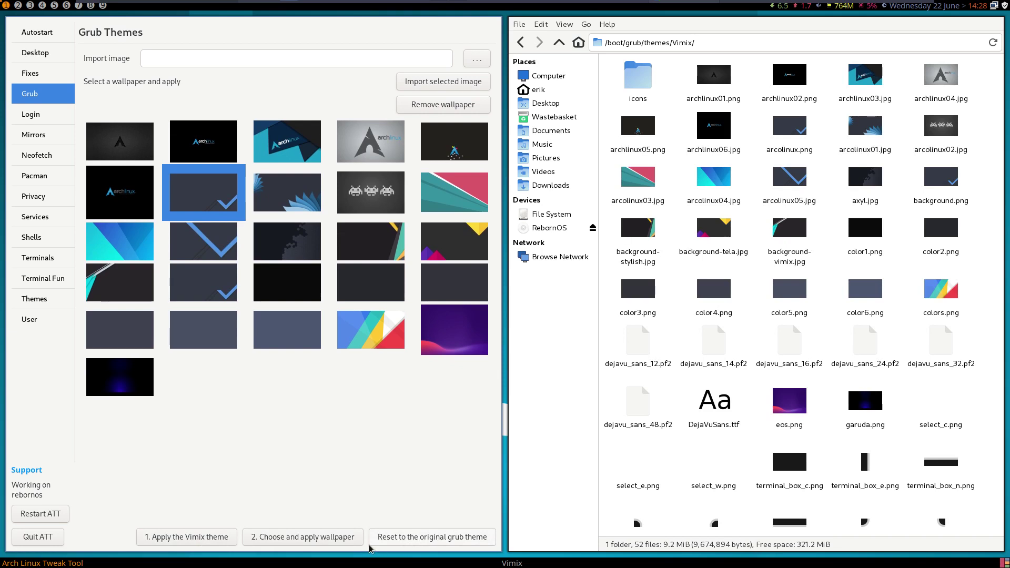
{"action": "left_click", "coordinate": [46, 542]}
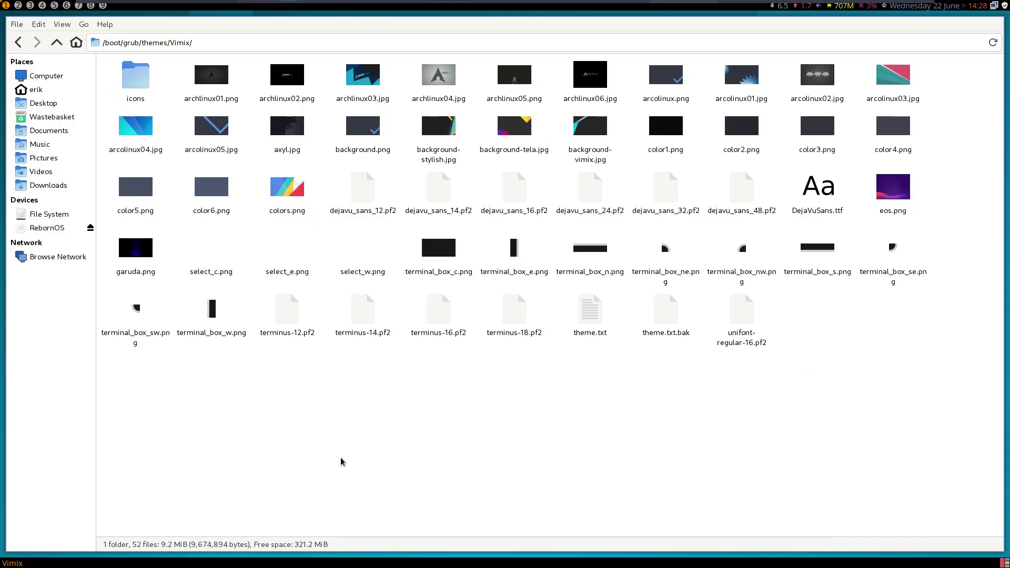
- Close Thunar, reboot from the ArchLinux Logout menu, and log back in with the password
{"action": "key", "text": "super+q"}
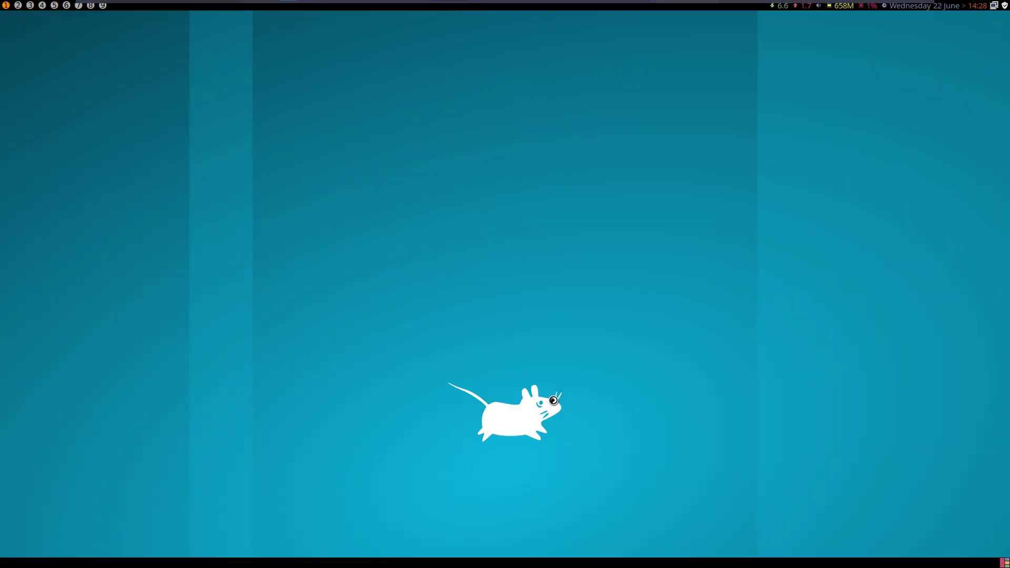
{"action": "key", "text": "super+x"}
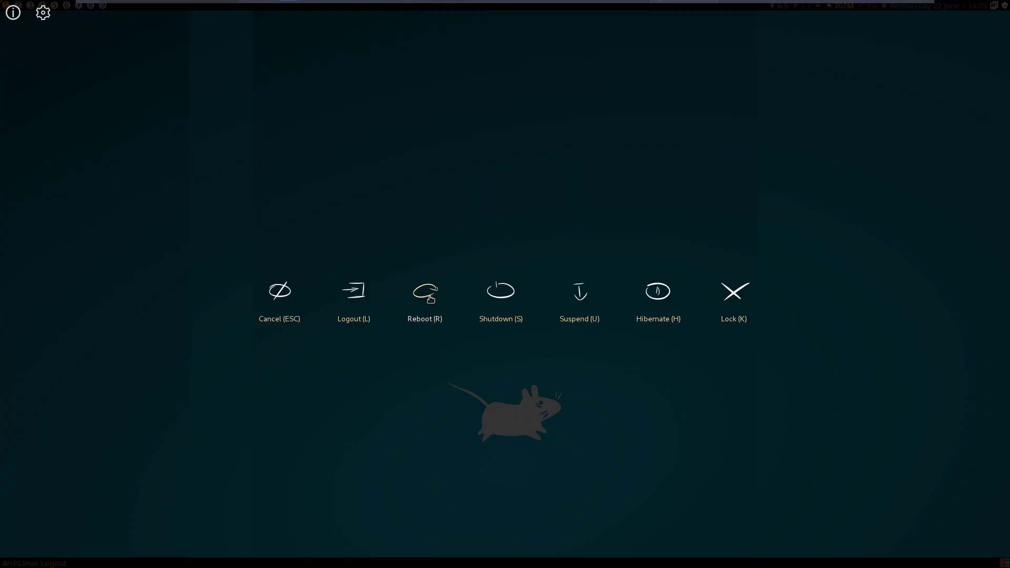
{"action": "left_click", "coordinate": [430, 298]}
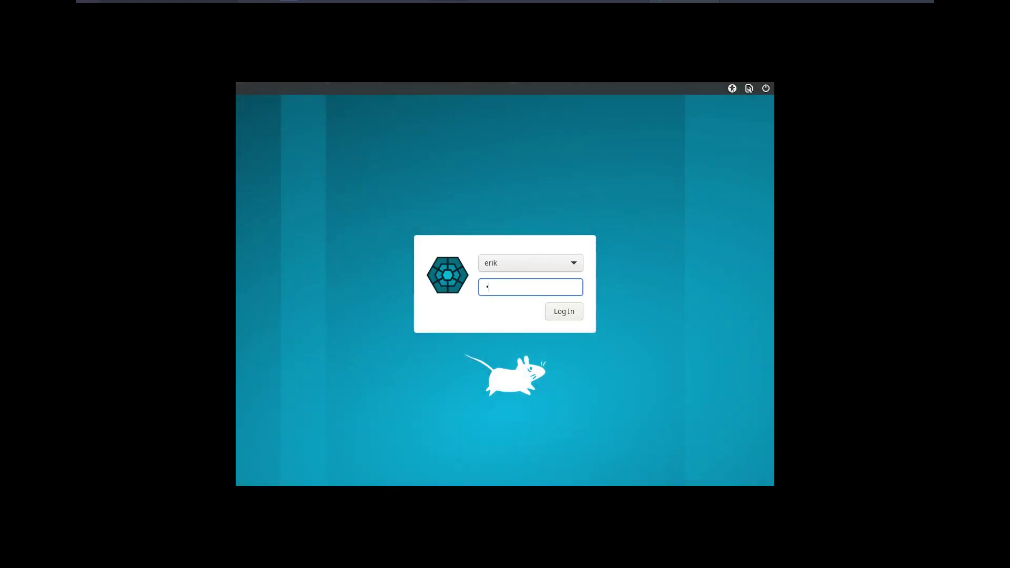
{"action": "type", "text": "***"}
{"action": "key", "text": "Return"}
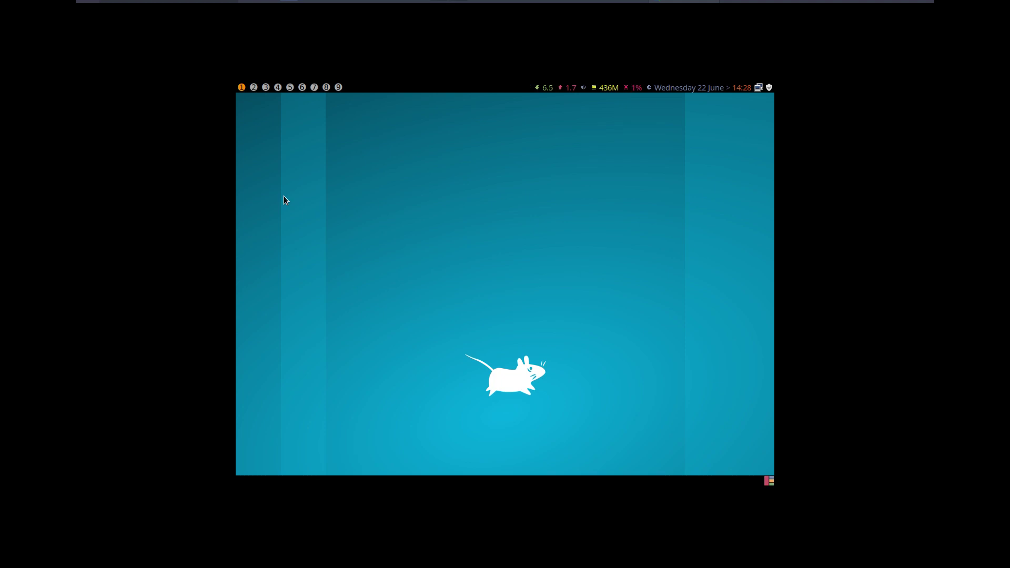
- Log out through the ArchLinux Logout menu and log back in
{"action": "key", "text": "super+x"}
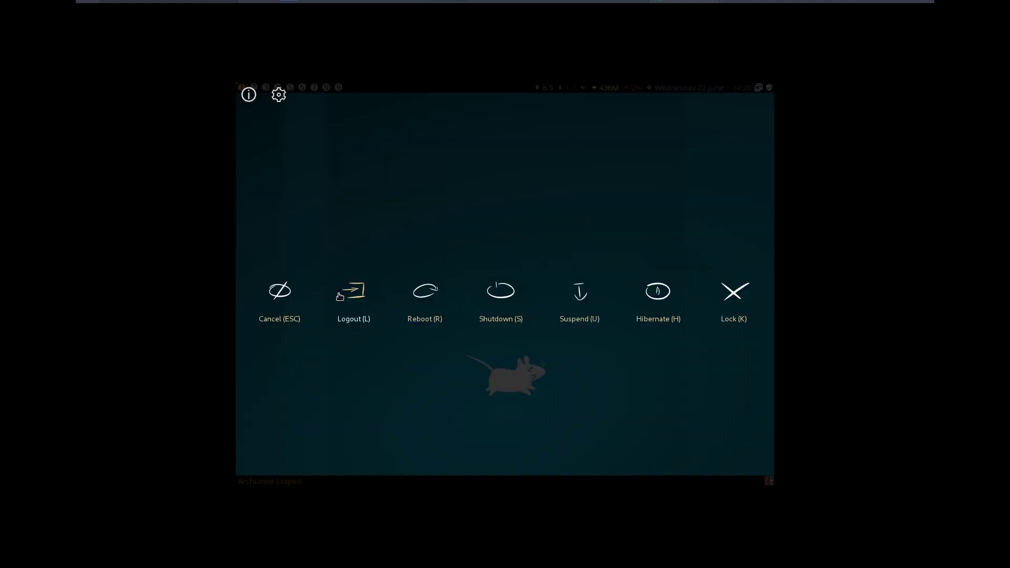
{"action": "left_click", "coordinate": [353, 293]}
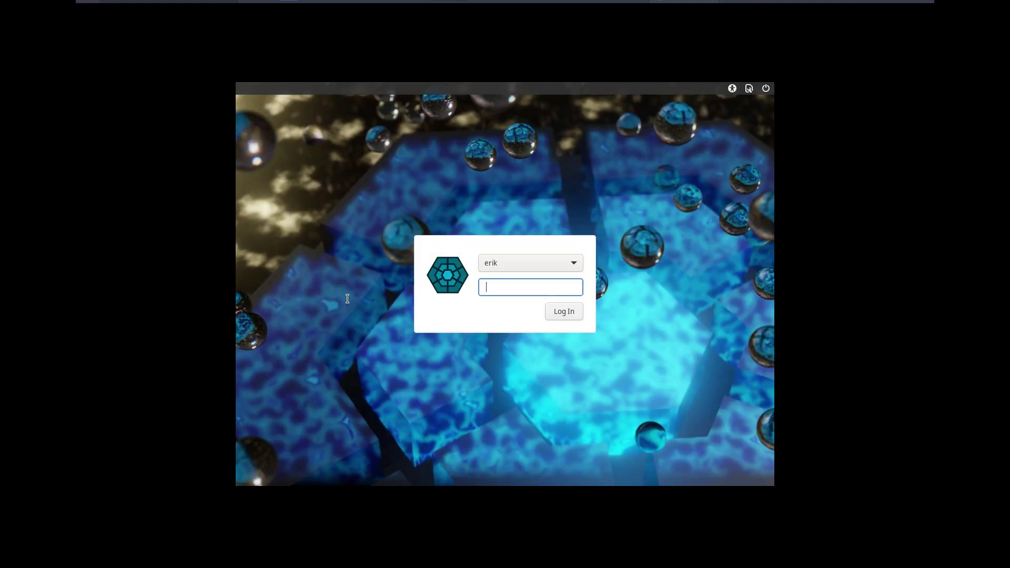
{"action": "key", "text": "Return"}
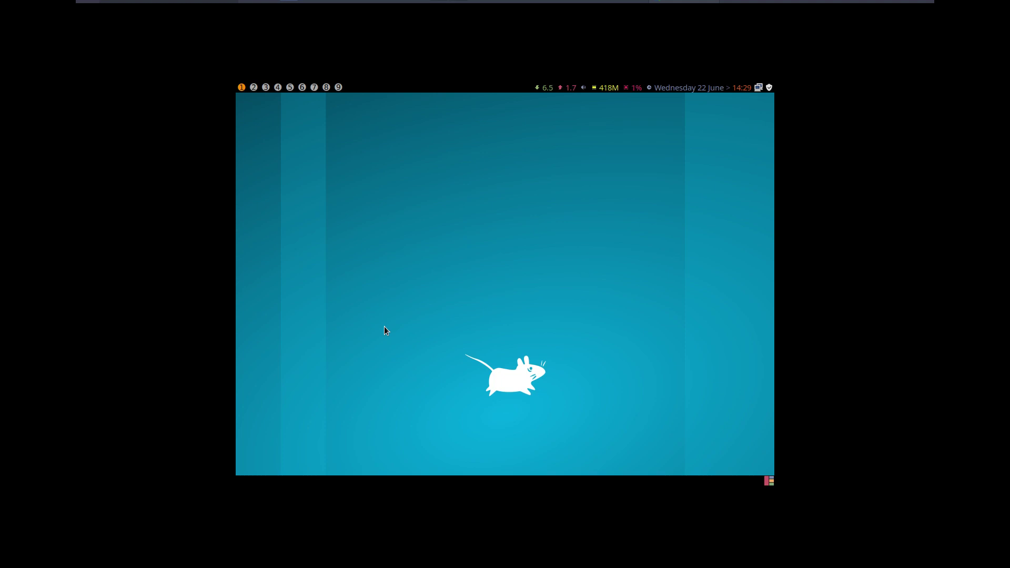
- Launch archlinux-tweak-tool from a new terminal and authenticate with the password
{"action": "key", "text": "super+Return"}
{"action": "type", "text": "hlinux-tweak-tool"}
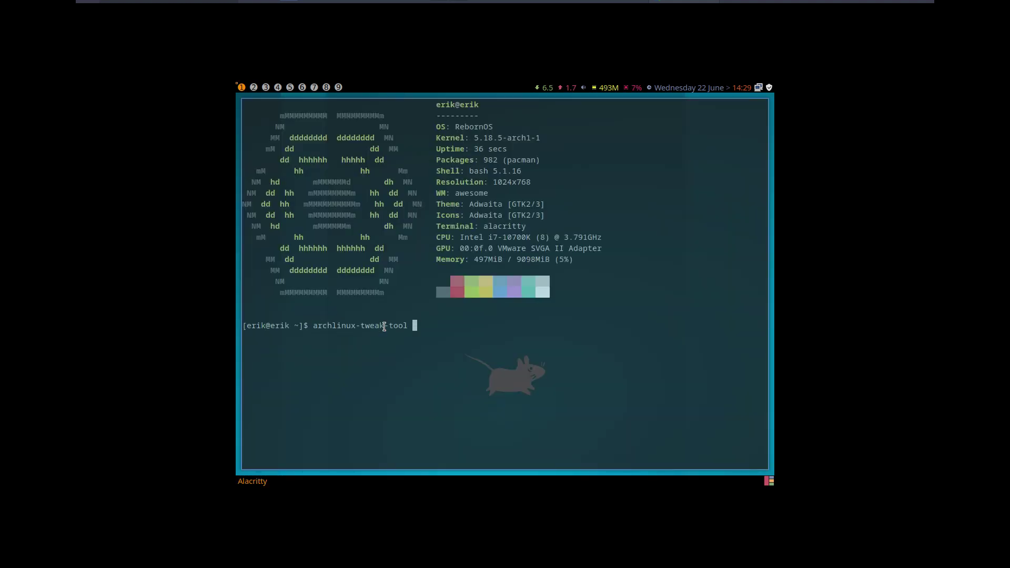
{"action": "key", "text": "Return"}
{"action": "type", "text": "•••••"}
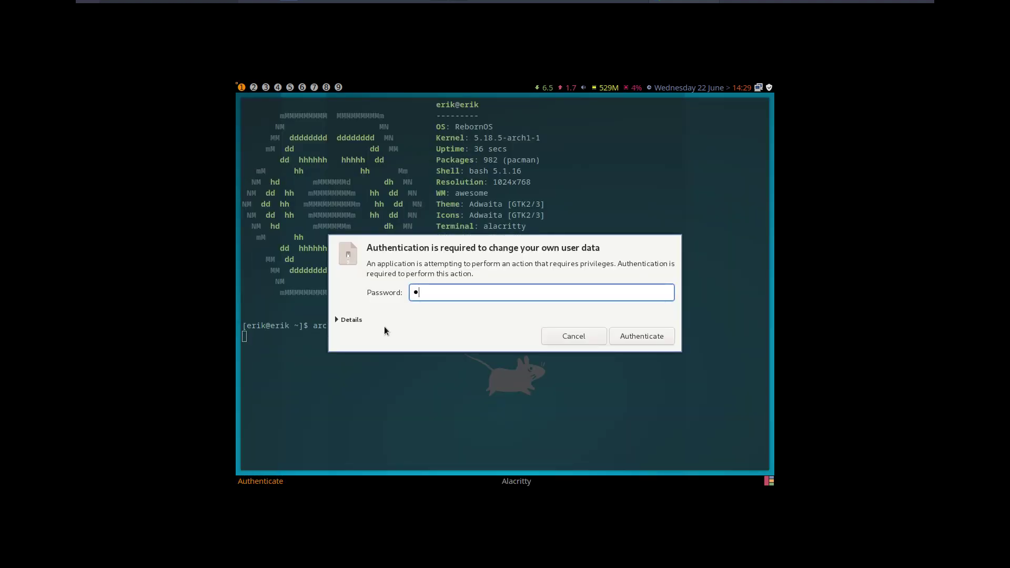
{"action": "key", "text": "Return"}
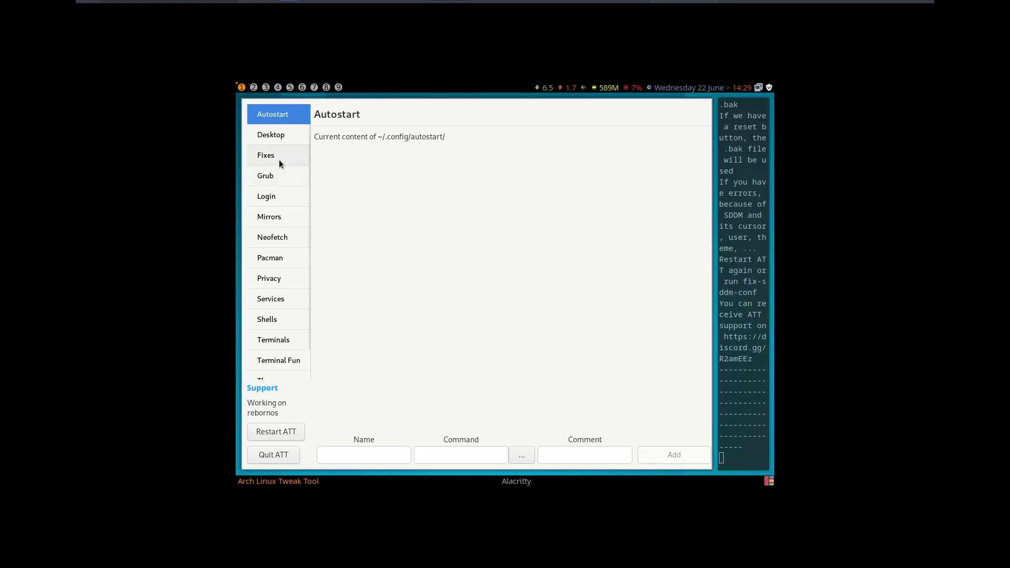
- Browse the Login page's SDDM, LIGHTDM and LXDM tabs, ending on LIGHTDM
{"action": "left_click", "coordinate": [280, 158]}
{"action": "left_click", "coordinate": [281, 175]}
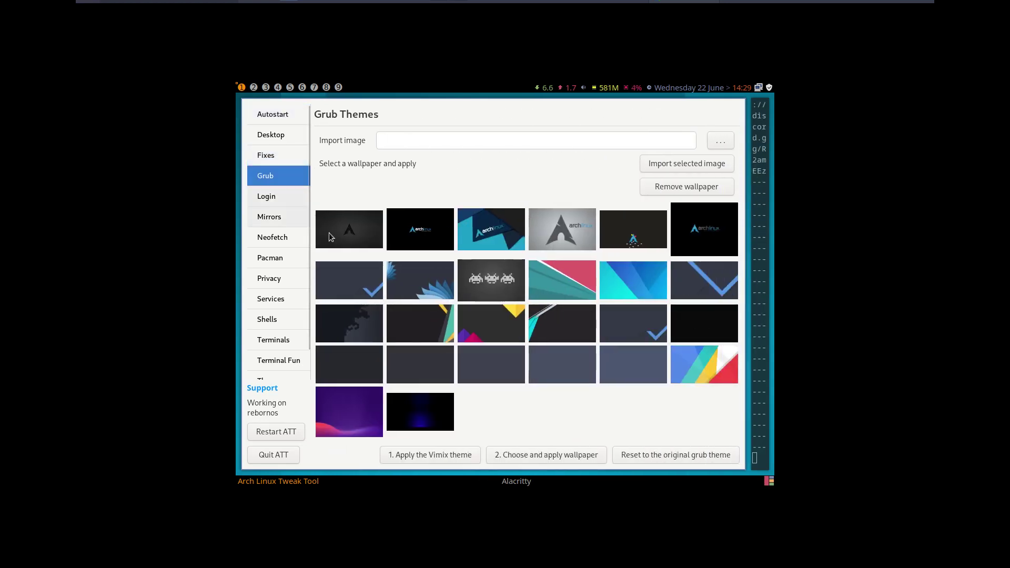
{"action": "left_click", "coordinate": [275, 200]}
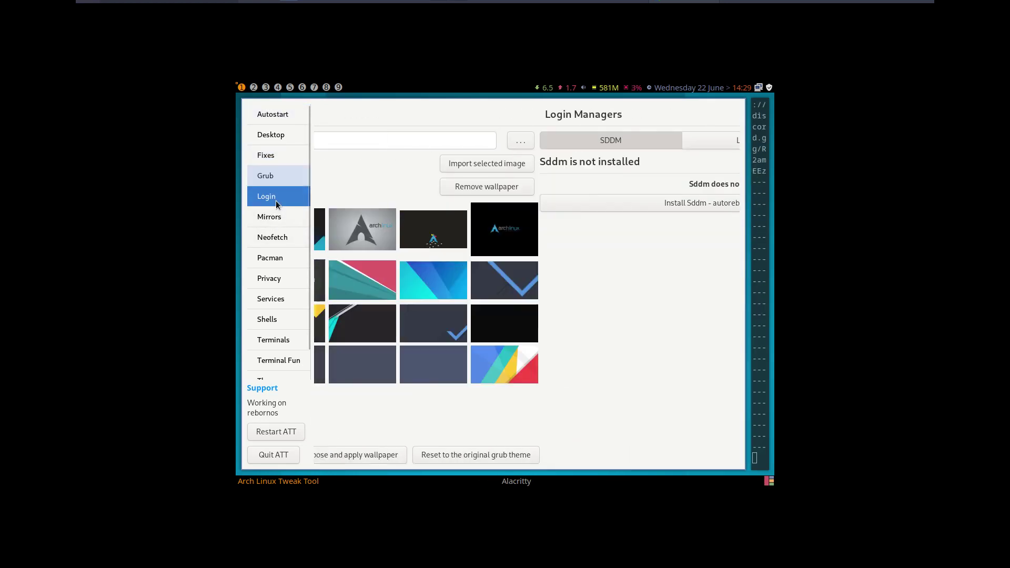
{"action": "left_click", "coordinate": [540, 139]}
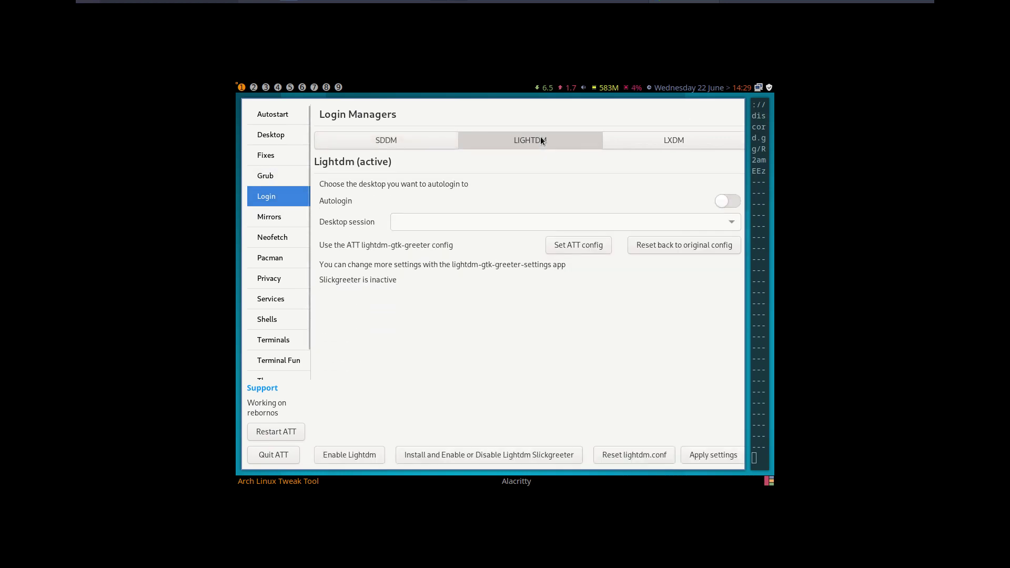
{"action": "left_click", "coordinate": [640, 137]}
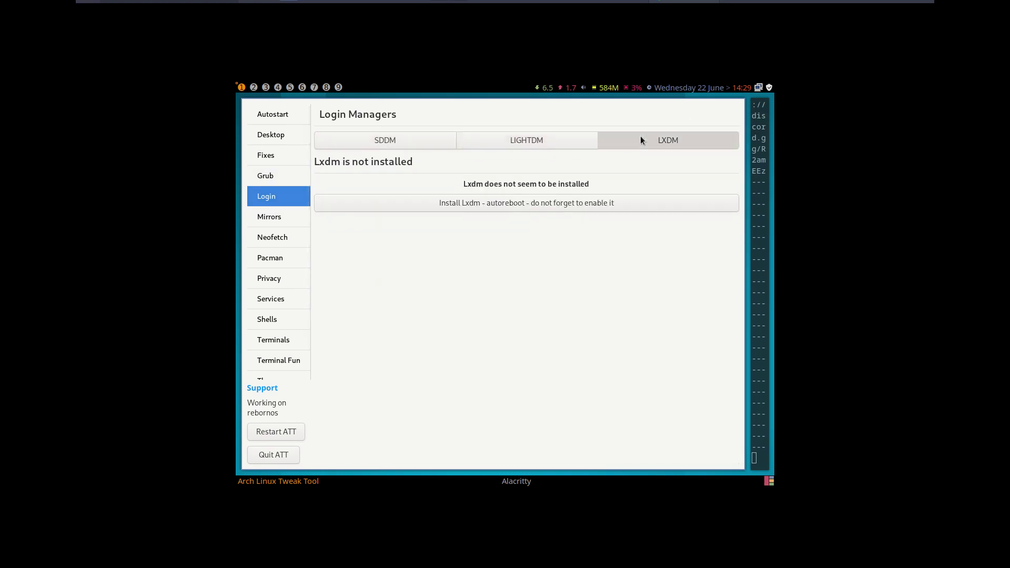
{"action": "left_click", "coordinate": [539, 139]}
{"action": "left_click", "coordinate": [428, 141]}
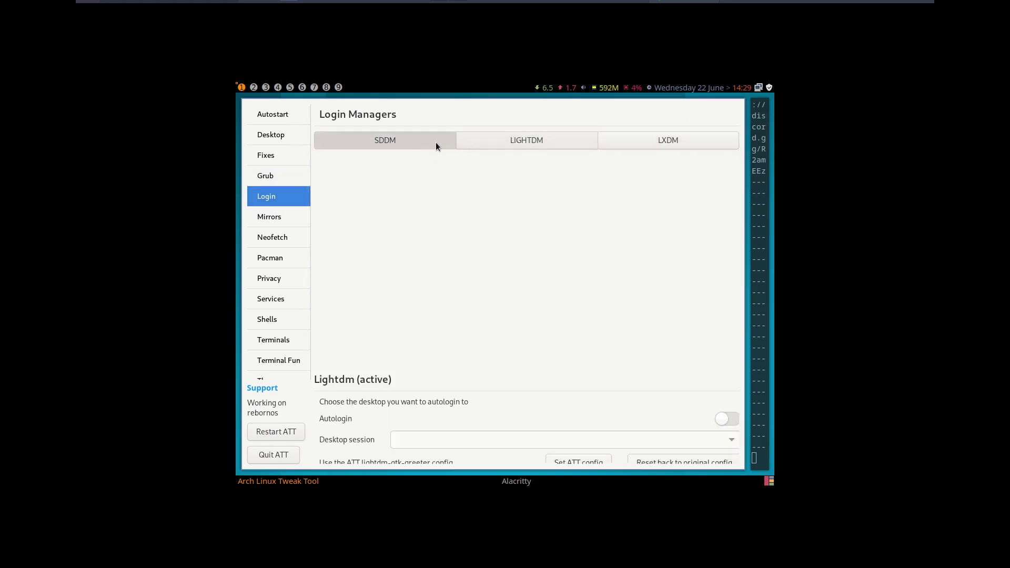
{"action": "left_click", "coordinate": [579, 144]}
{"action": "left_click", "coordinate": [623, 145]}
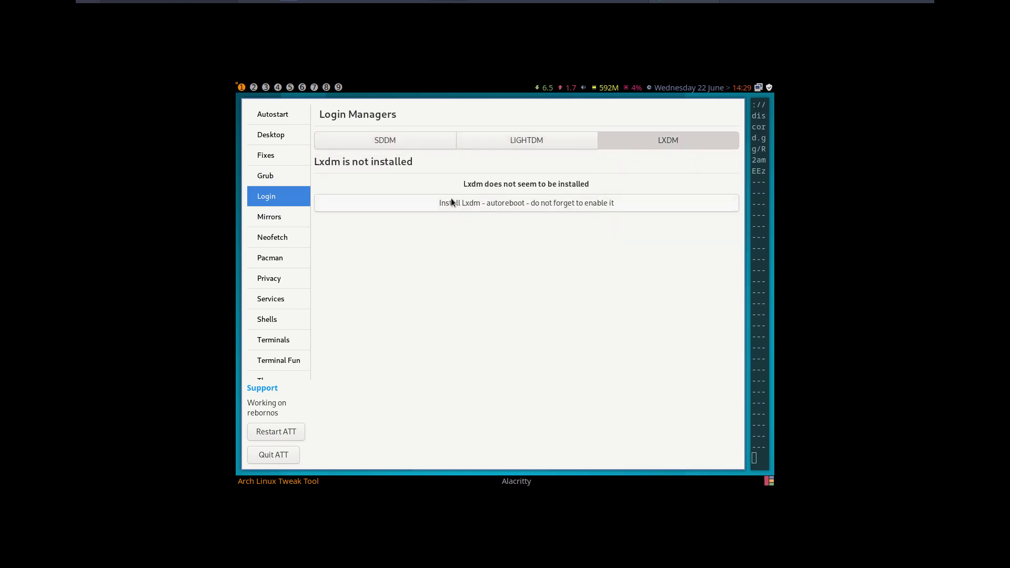
{"action": "left_click", "coordinate": [381, 145]}
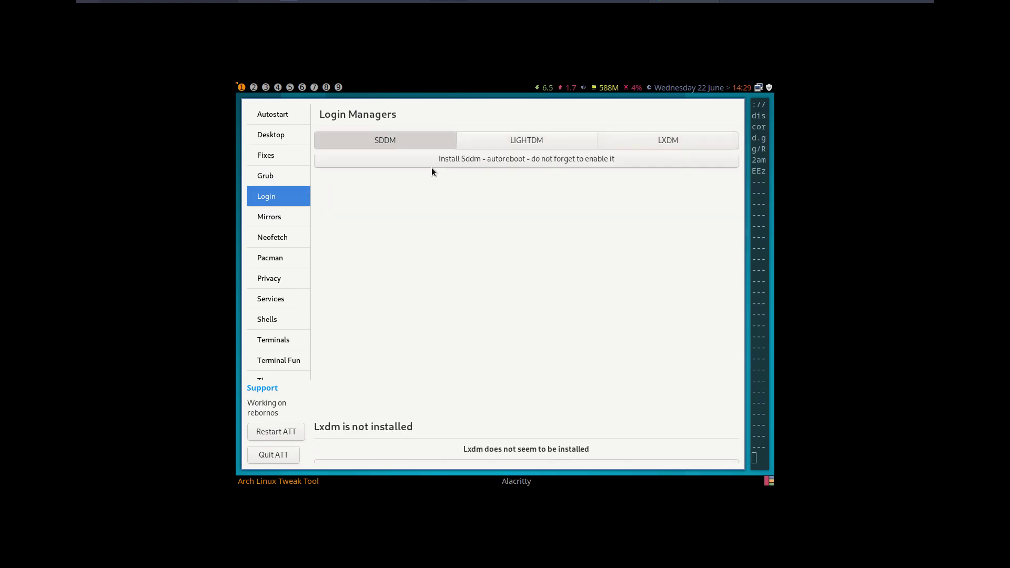
{"action": "left_click", "coordinate": [651, 145]}
{"action": "left_click", "coordinate": [405, 140]}
{"action": "left_click", "coordinate": [607, 140]}
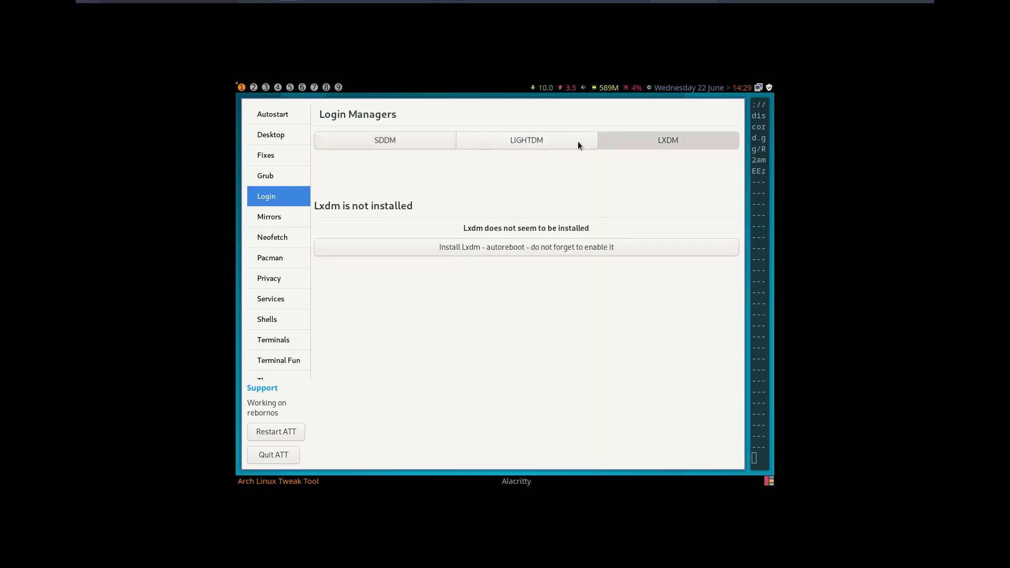
{"action": "left_click", "coordinate": [471, 144]}
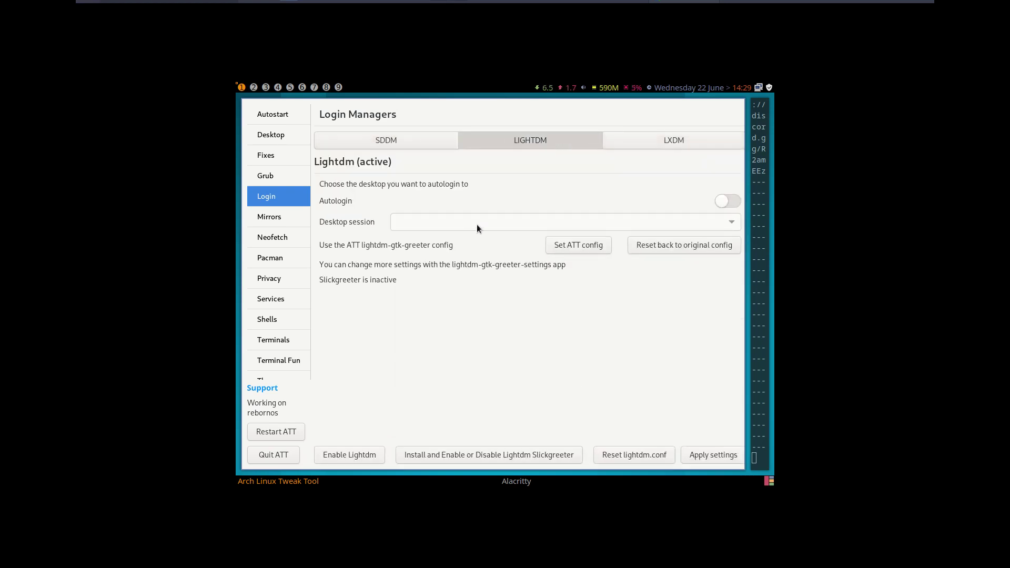
- Switch LightDM autologin on and choose xfce as the desktop session
{"action": "left_click", "coordinate": [731, 203]}
{"action": "left_click", "coordinate": [723, 221]}
{"action": "left_click", "coordinate": [651, 241]}
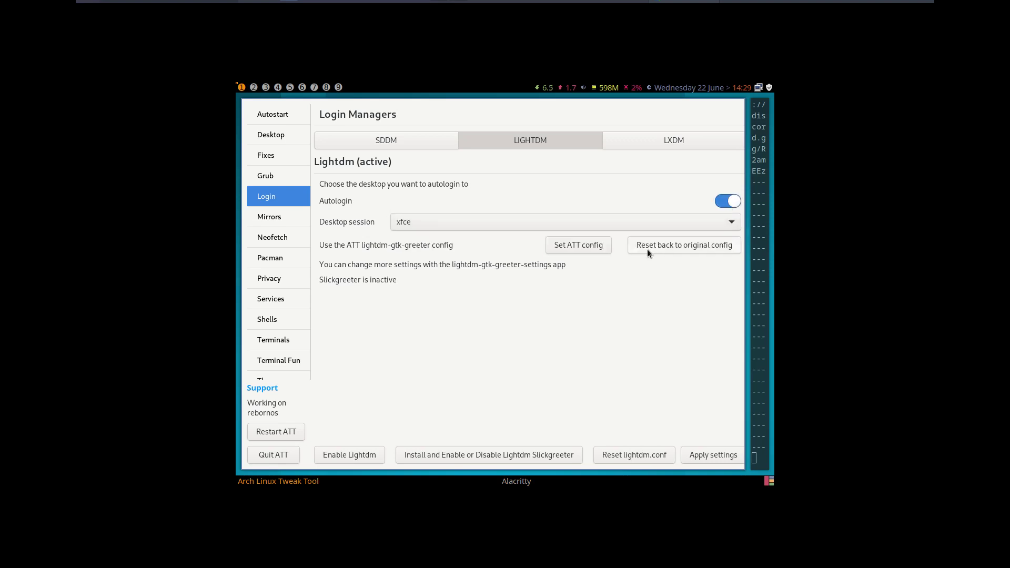
- Install the bspwm desktop from the Desktop page
{"action": "left_click", "coordinate": [263, 138]}
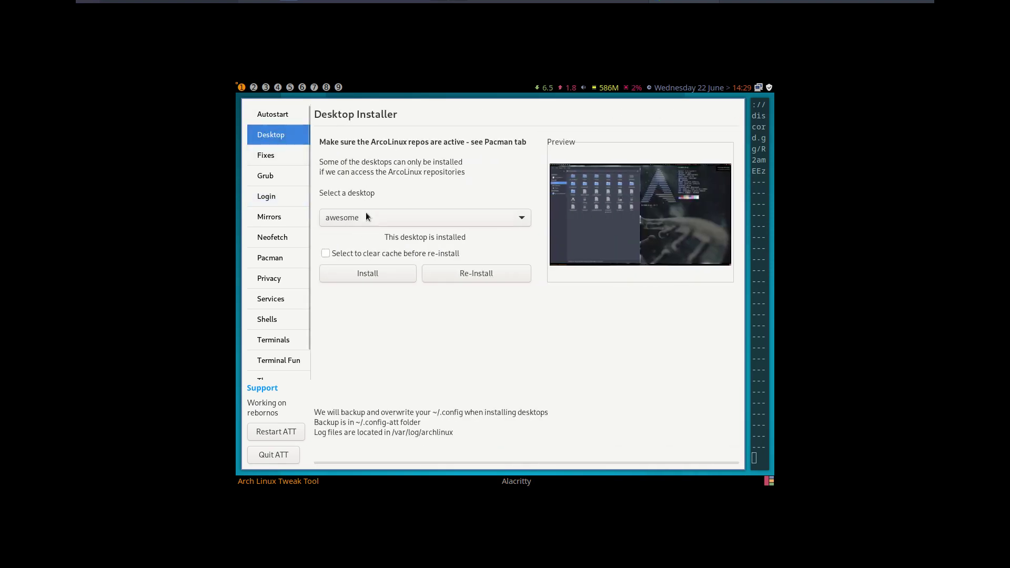
{"action": "left_click", "coordinate": [367, 217]}
{"action": "left_click", "coordinate": [368, 231]}
{"action": "left_click", "coordinate": [400, 274]}
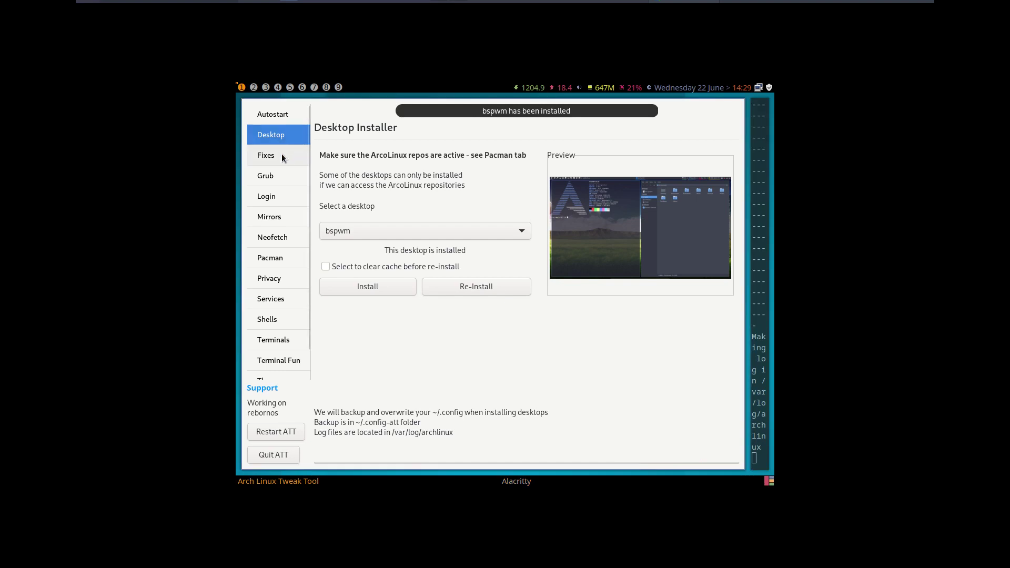
- Confirm the LIGHTDM autologin session is still xfce, then restart ATT
{"action": "left_click", "coordinate": [283, 199]}
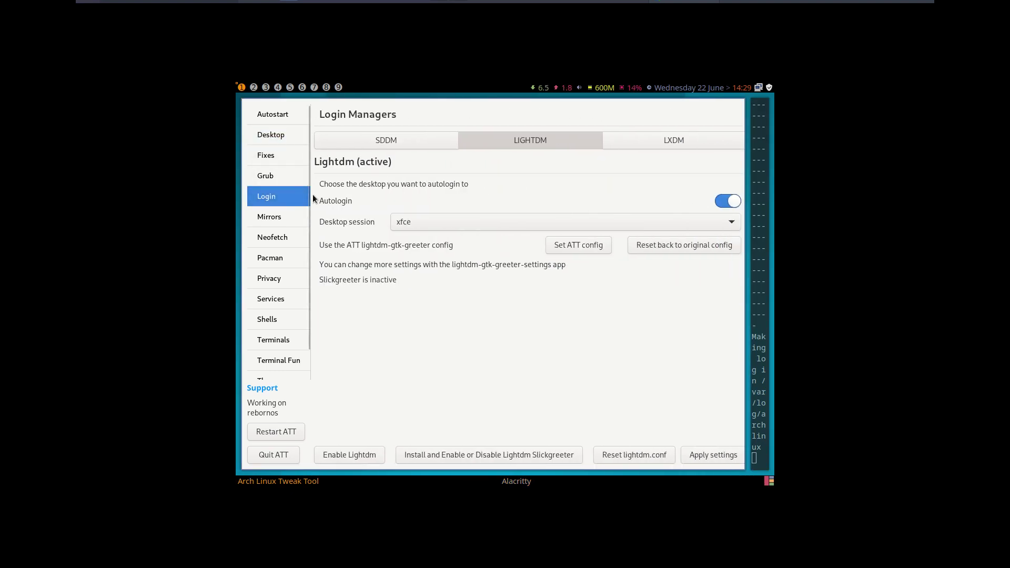
{"action": "left_click", "coordinate": [410, 223]}
{"action": "left_click", "coordinate": [405, 229]}
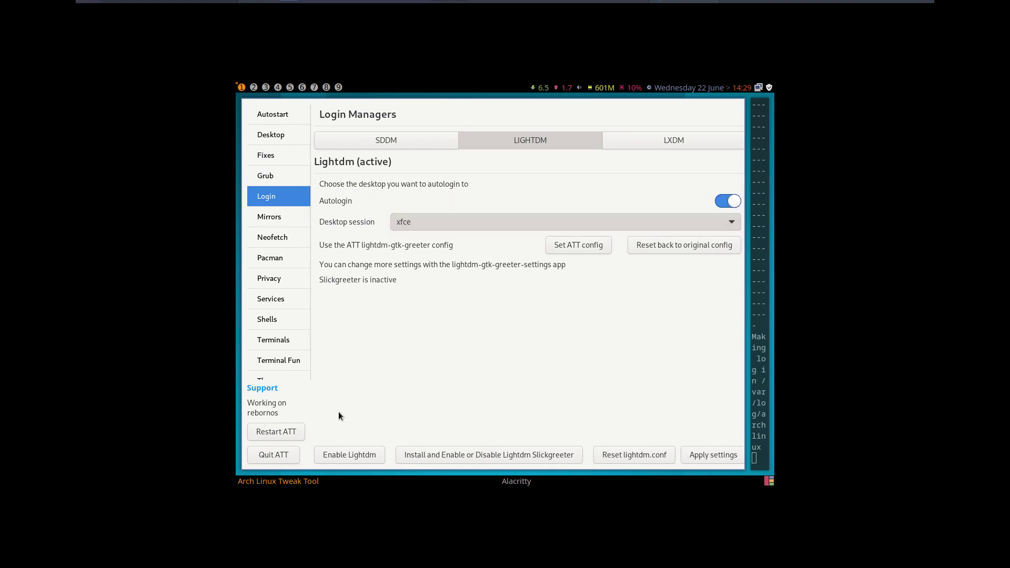
{"action": "left_click", "coordinate": [275, 431]}
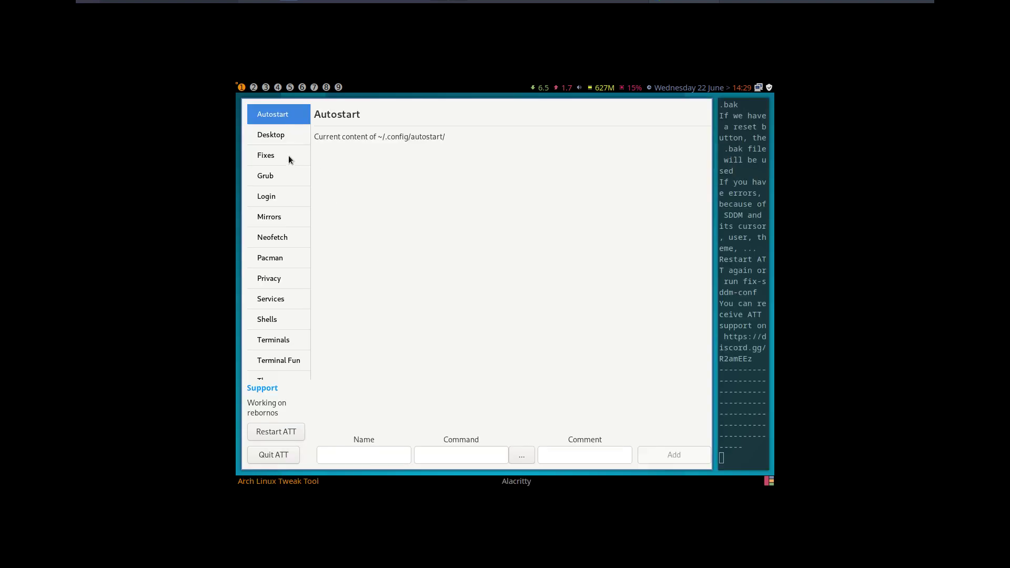
- On the LIGHTDM tab, turn Autologin on with bspwm session, apply settings, and quit ATT
{"action": "left_click", "coordinate": [287, 196]}
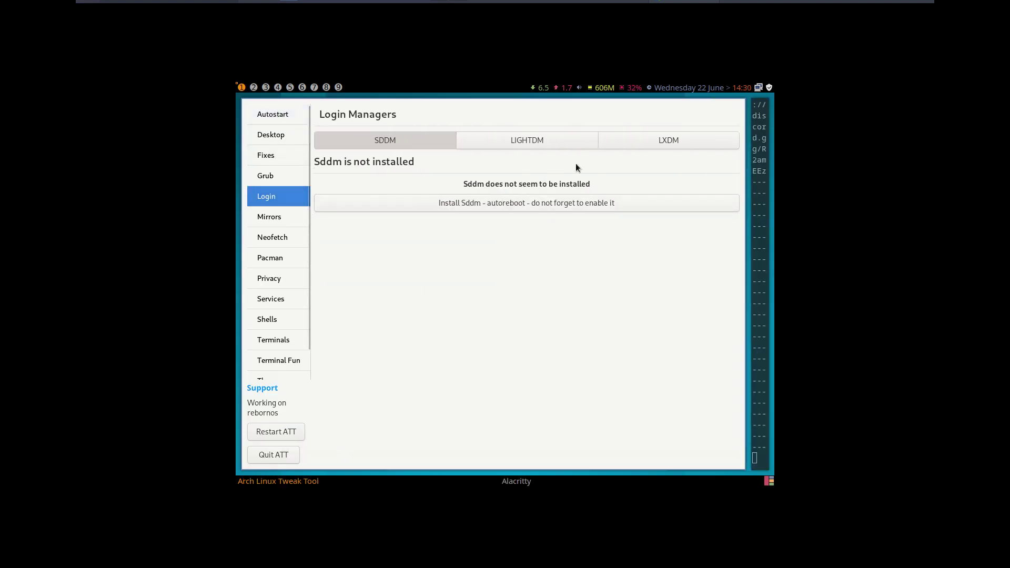
{"action": "left_click", "coordinate": [579, 141]}
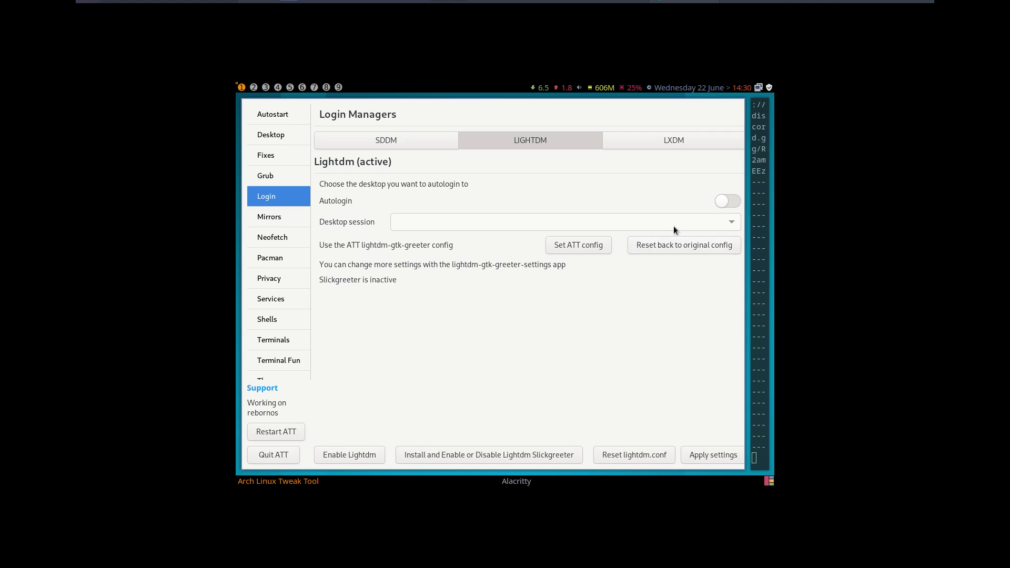
{"action": "left_click", "coordinate": [729, 203]}
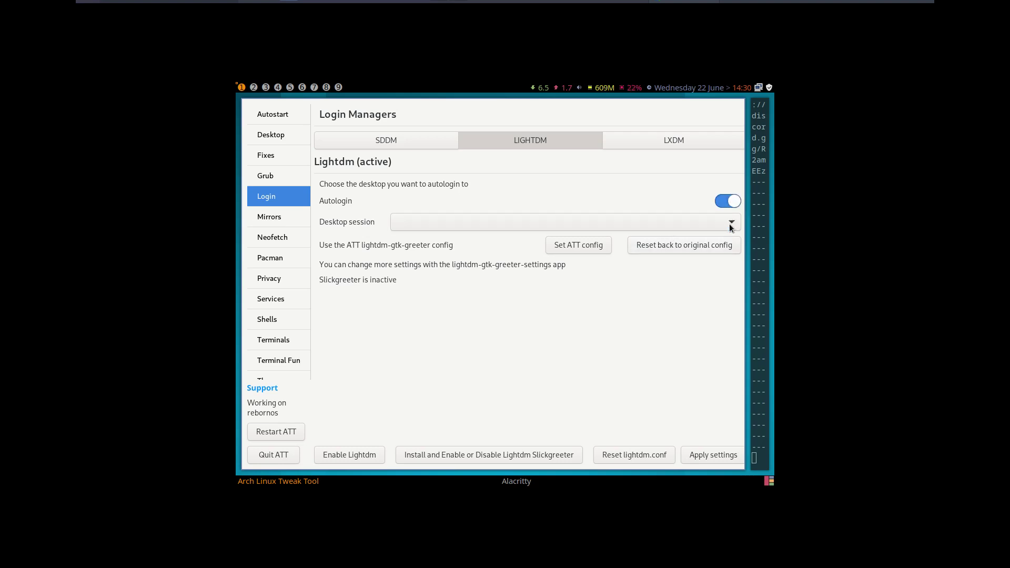
{"action": "left_click", "coordinate": [730, 204]}
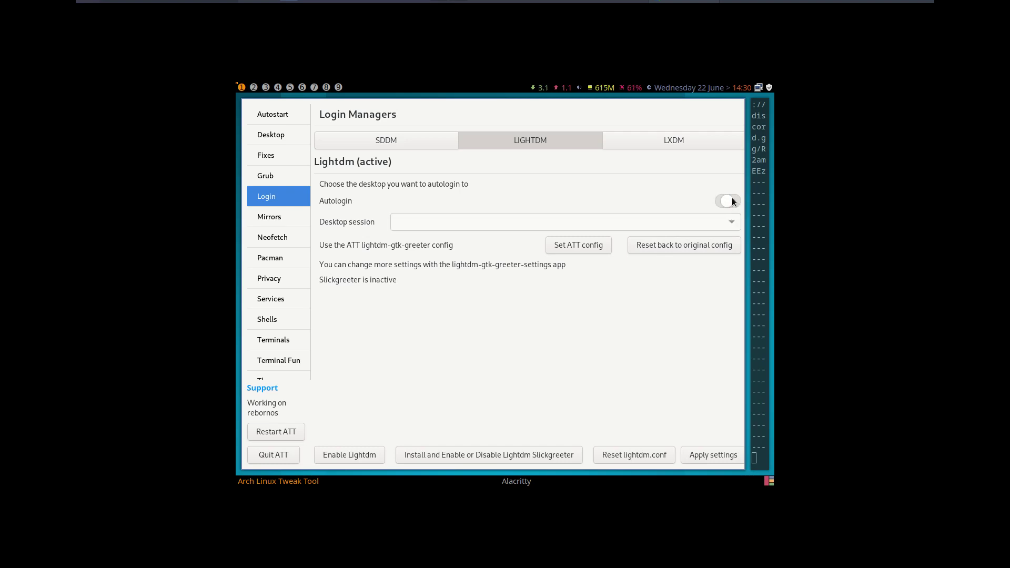
{"action": "left_click", "coordinate": [731, 199]}
{"action": "left_click", "coordinate": [730, 221]}
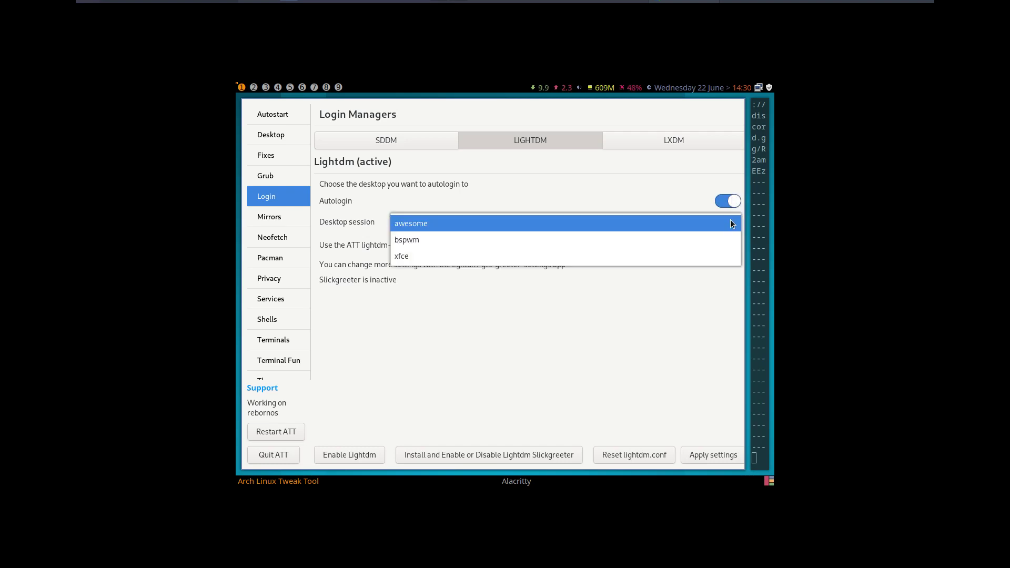
{"action": "left_click", "coordinate": [550, 241]}
{"action": "left_click", "coordinate": [706, 455]}
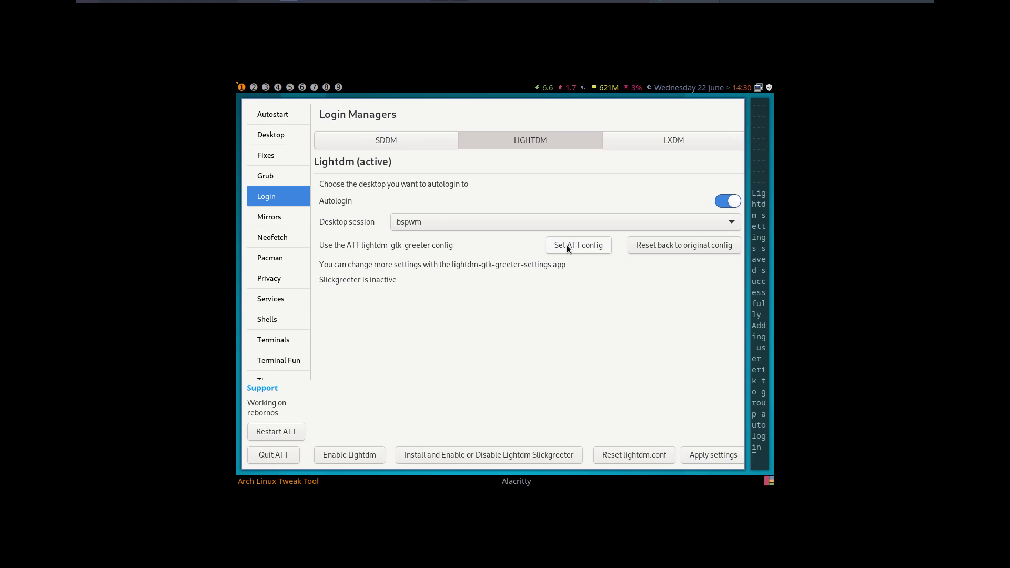
{"action": "left_click", "coordinate": [288, 456]}
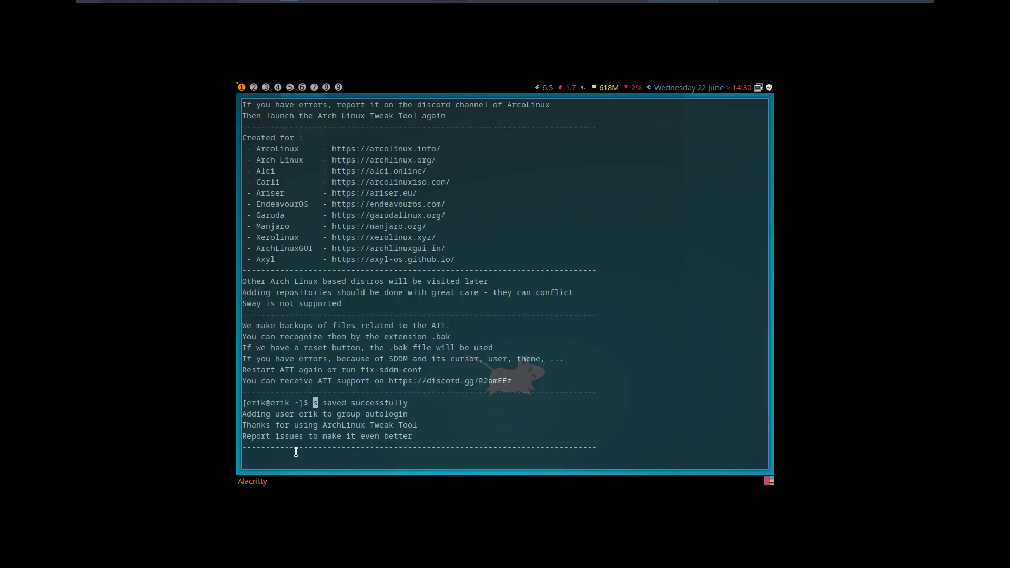
- Log out, restart from the LXDM greeter's power menu, and boot the default GRUB entry
{"action": "key", "text": "super+x"}
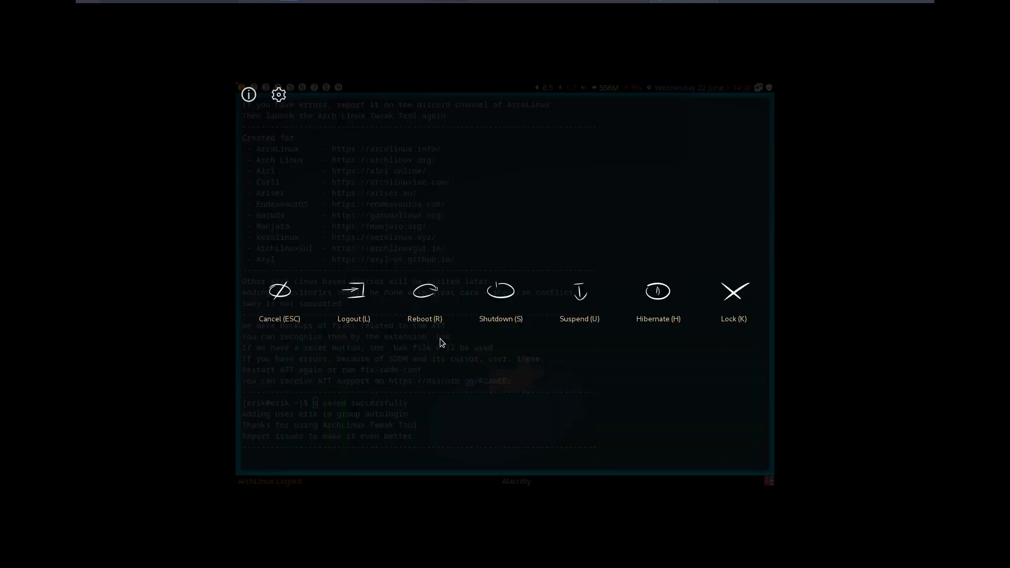
{"action": "left_click", "coordinate": [352, 320]}
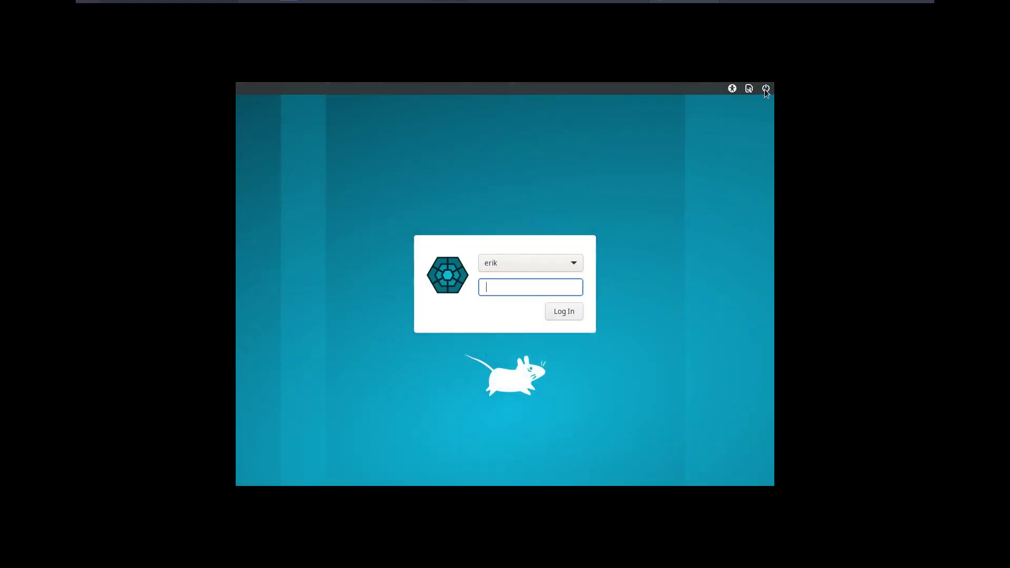
{"action": "left_click", "coordinate": [765, 89]}
{"action": "left_click", "coordinate": [744, 132]}
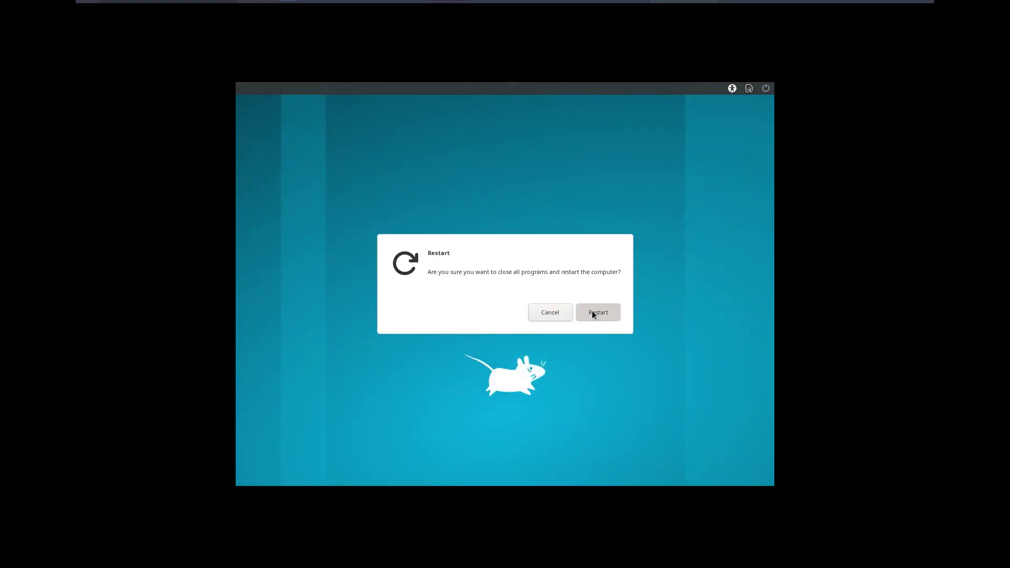
{"action": "left_click", "coordinate": [592, 312]}
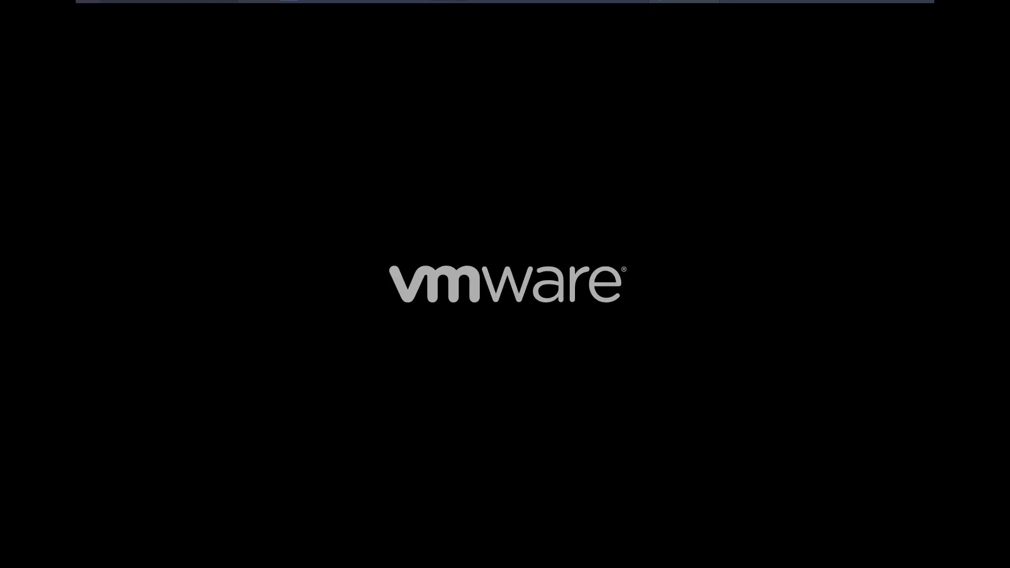
{"action": "key", "text": "Return"}
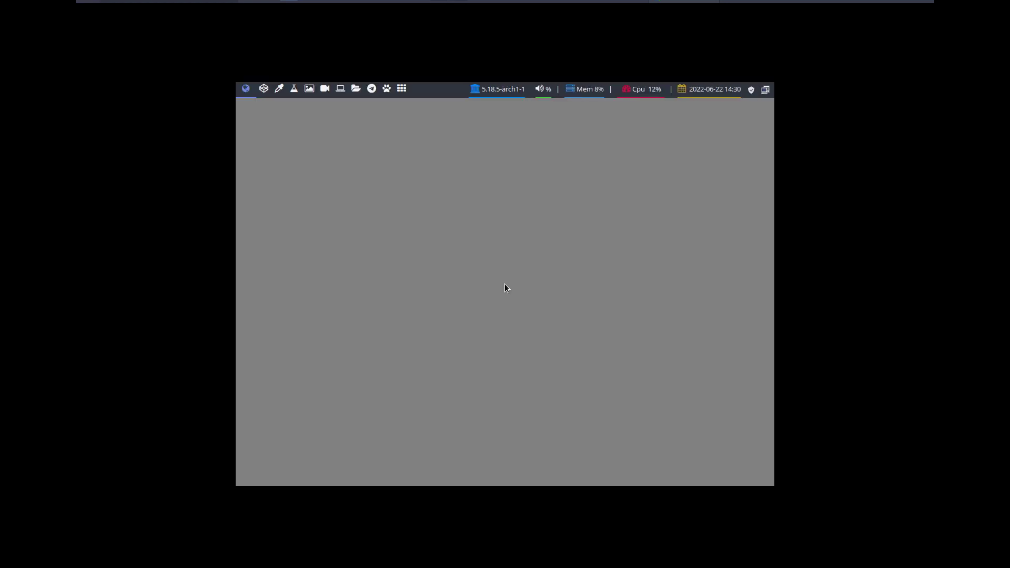
- Install arcolinux-wallpapers-git with sudo pacman -S in a new terminal, then close it
{"action": "key", "text": "super+Return"}
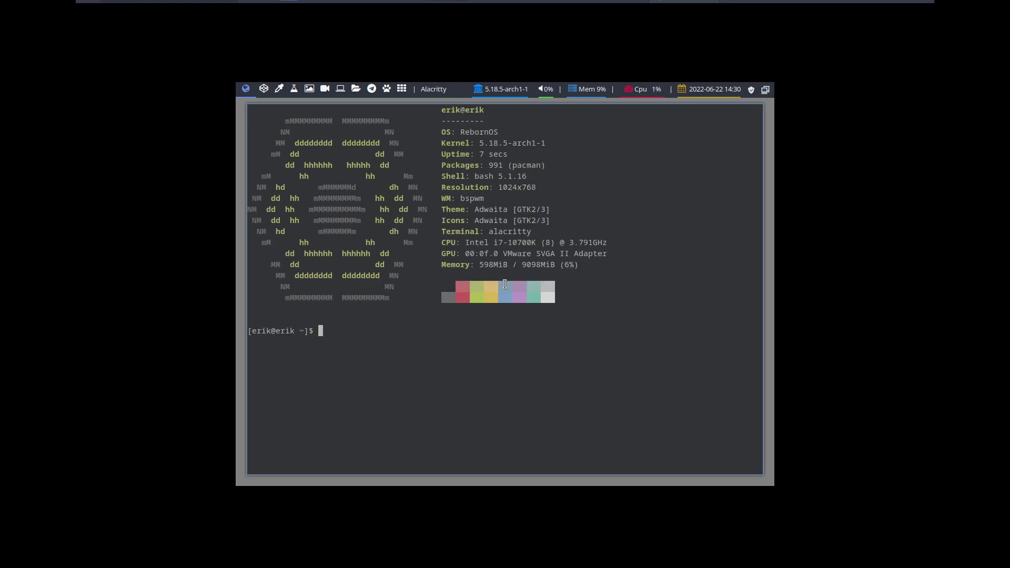
{"action": "type", "text": "sudo pacman -)"}
{"action": "key", "text": "BackSpace"}
{"action": "type", "text": "S wa"}
{"action": "key", "text": "BackSpace"}
{"action": "key", "text": "BackSpace"}
{"action": "type", "text": "arcolinux"}
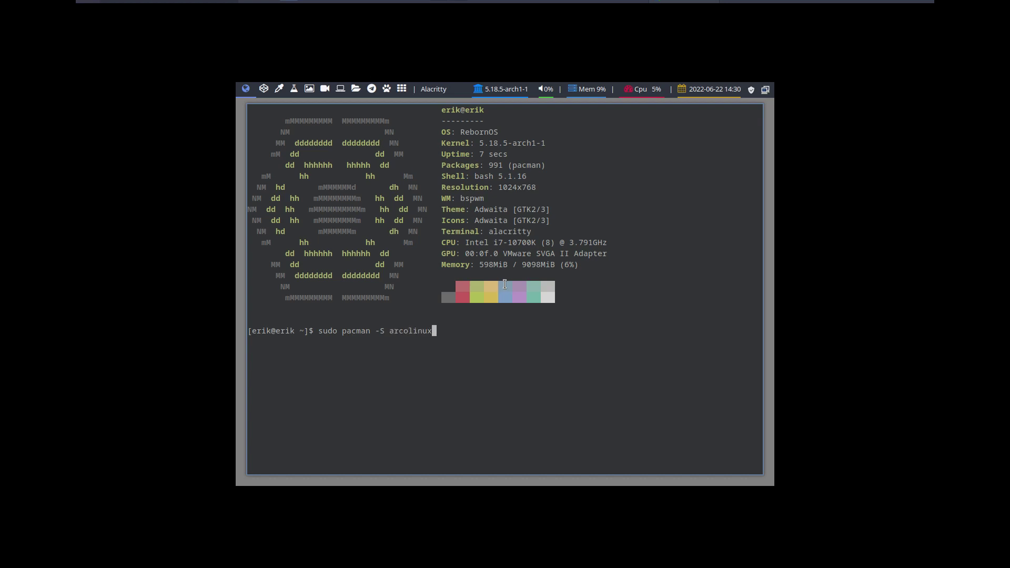
{"action": "type", "text": "-wallpapers-git"}
{"action": "key", "text": "Return"}
{"action": "key", "text": "Return"}
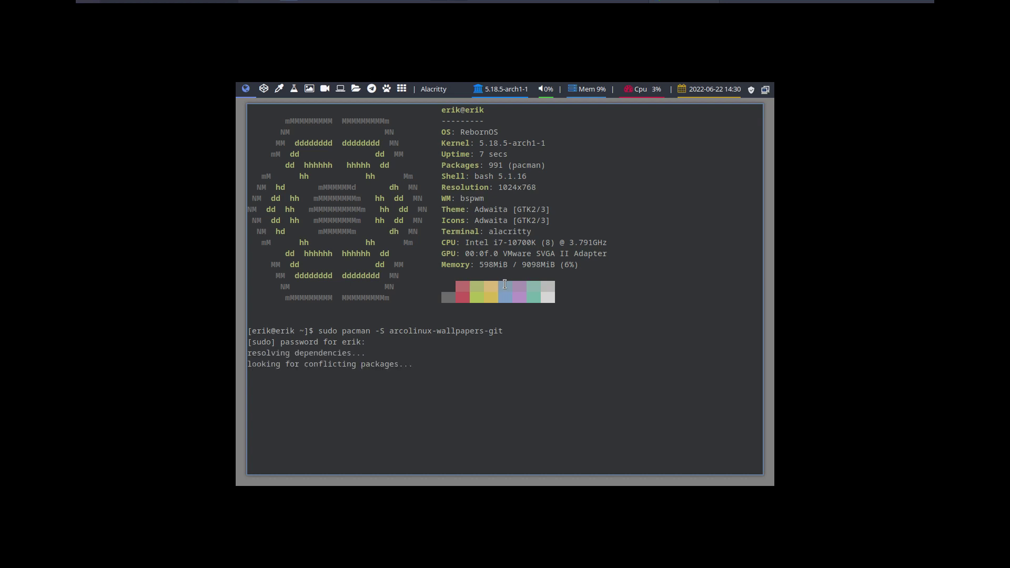
{"action": "key", "text": "Return"}
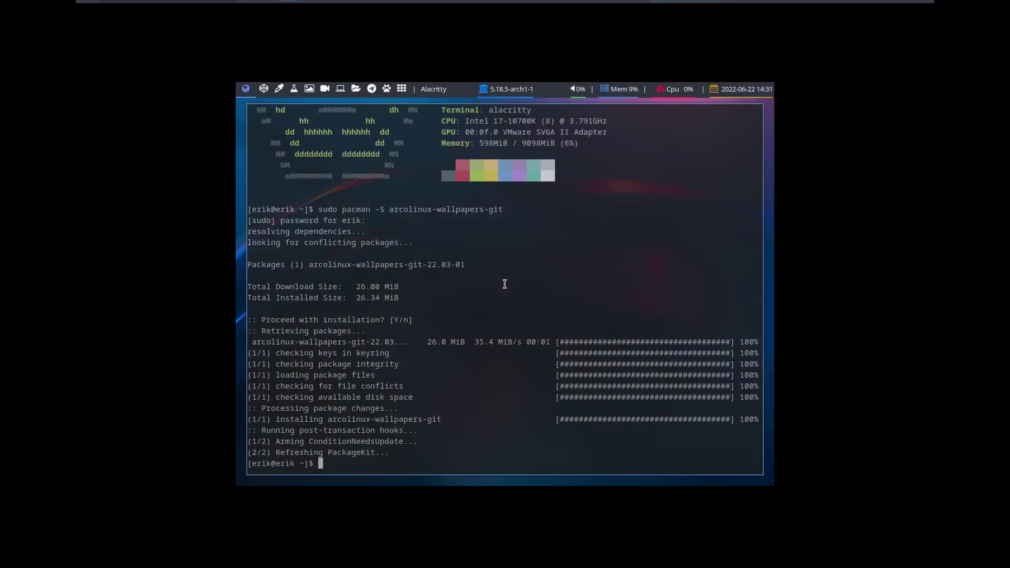
{"action": "key", "text": "super+q"}
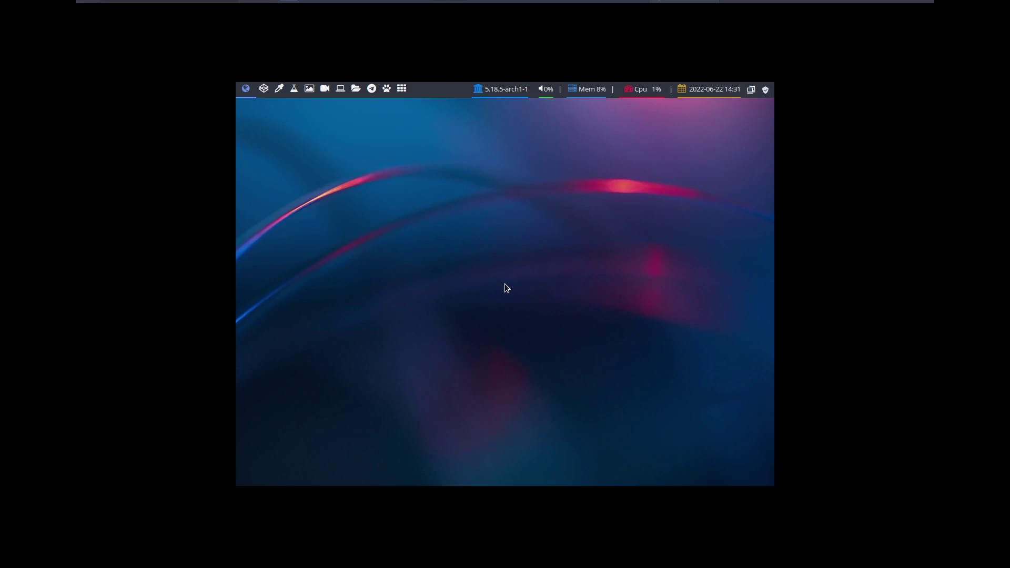
- Install arandr with sudo pacman -S arandr after it fails to launch
{"action": "key", "text": "super+Return"}
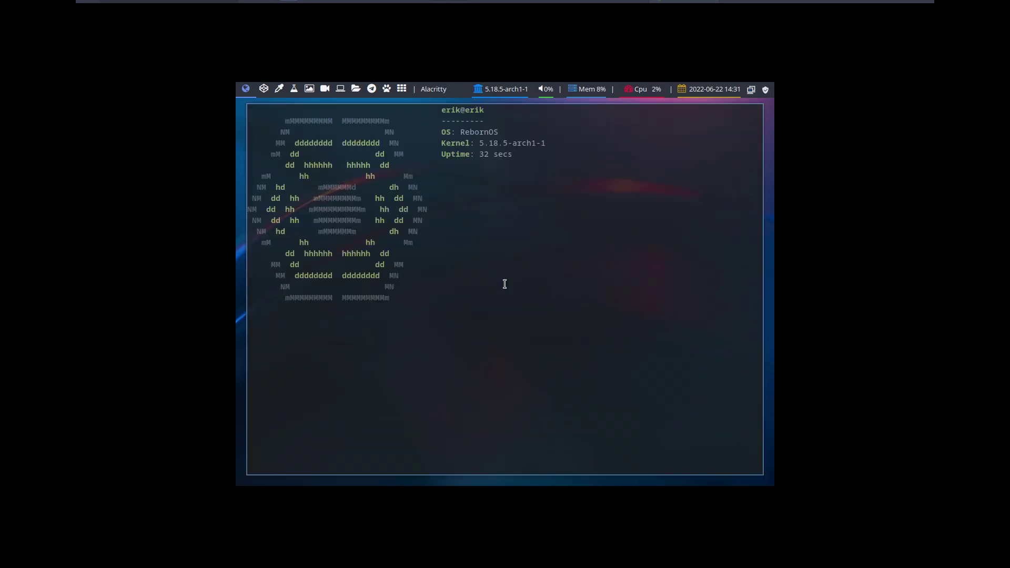
{"action": "type", "text": "arand"}
{"action": "type", "text": "r"}
{"action": "key", "text": "Return"}
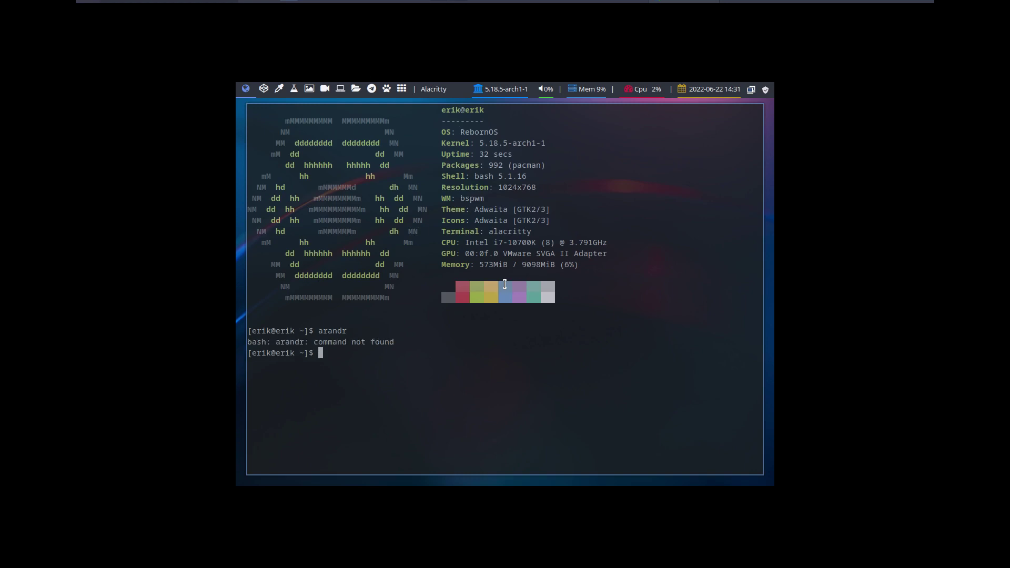
{"action": "type", "text": "sudo pacman -S arandr"}
{"action": "key", "text": "Return"}
{"action": "key", "text": "Return"}
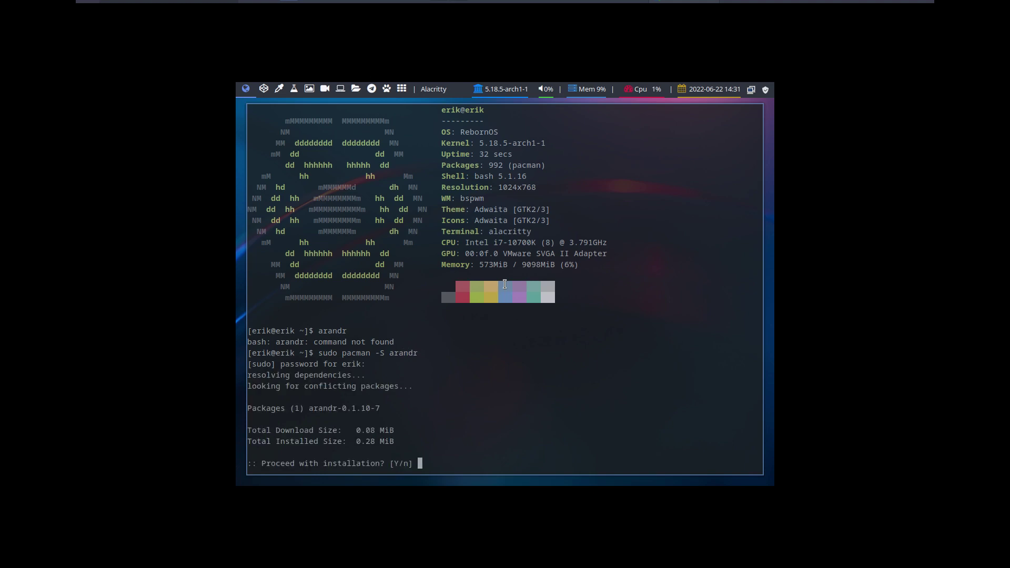
{"action": "key", "text": "Return"}
- Launch ARandR from the application launcher
{"action": "type", "text": "ar"}
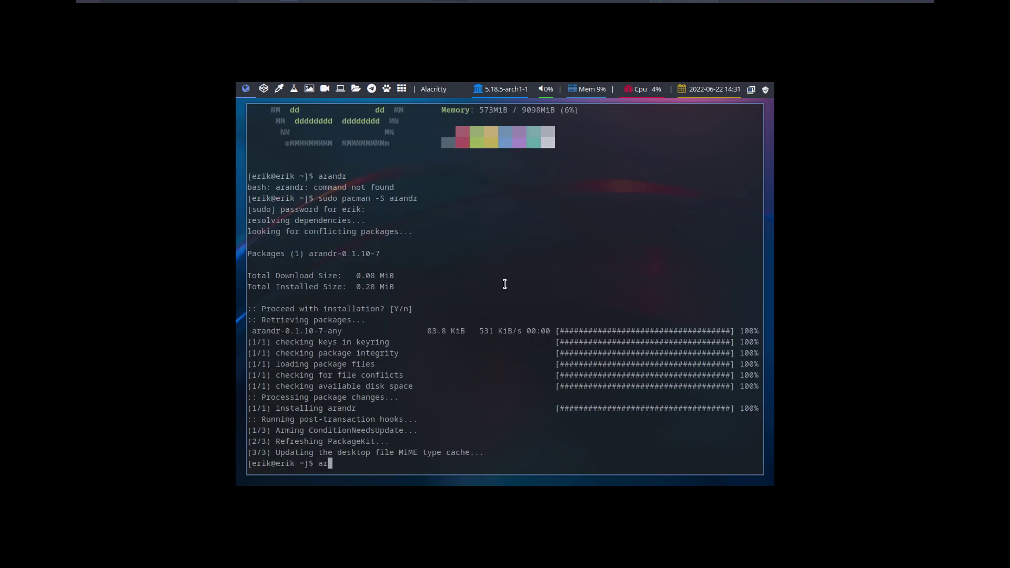
{"action": "key", "text": "BackSpace"}
{"action": "key", "text": "BackSpace"}
{"action": "key", "text": "super+p"}
{"action": "type", "text": "ar"}
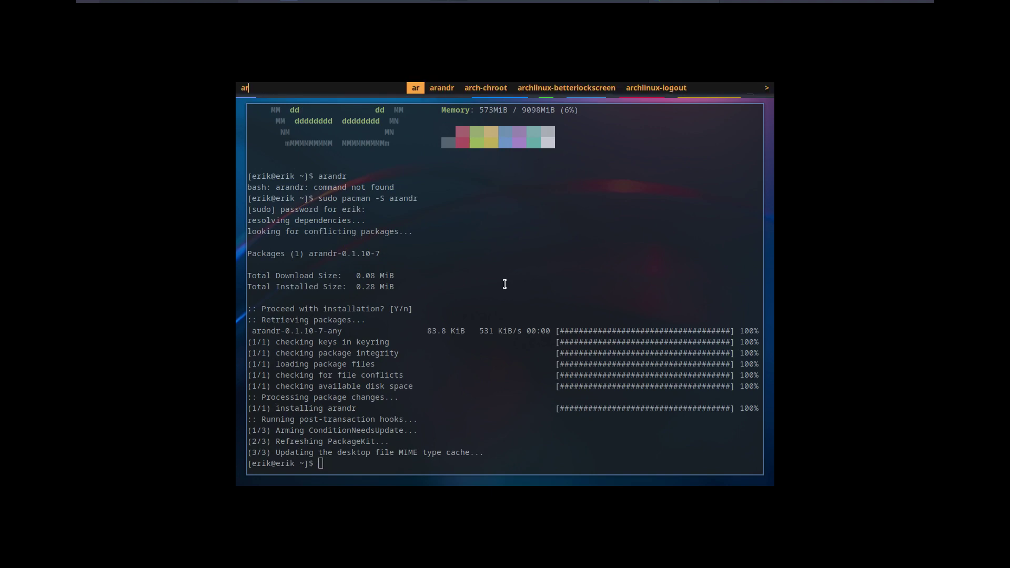
{"action": "key", "text": "Right"}
{"action": "key", "text": "Return"}
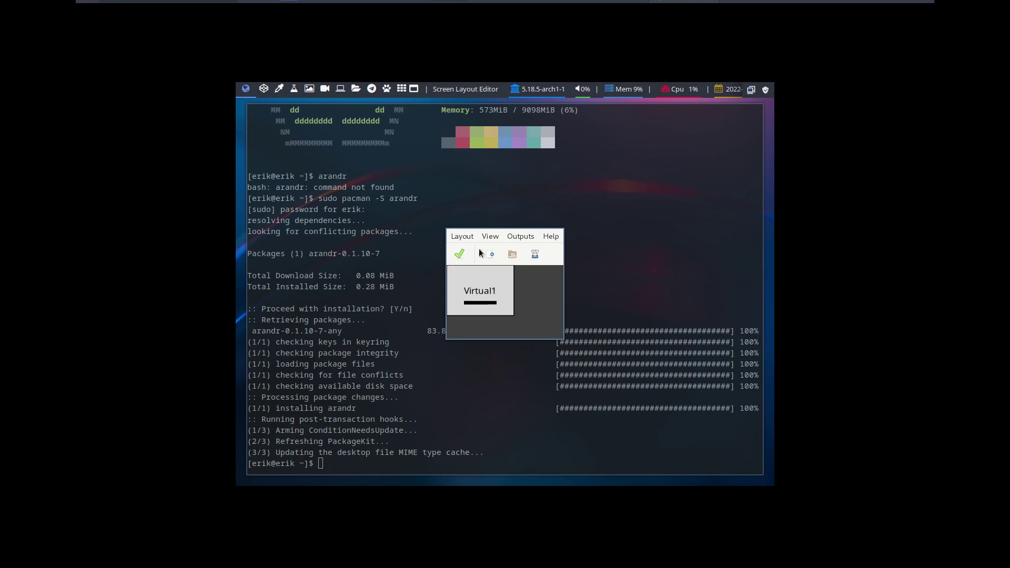
- Set Virtual1 to 1920x1080 in ARandR, apply it, and quit the editor
{"action": "left_click", "coordinate": [462, 237]}
{"action": "mouse_move", "coordinate": [490, 236]}
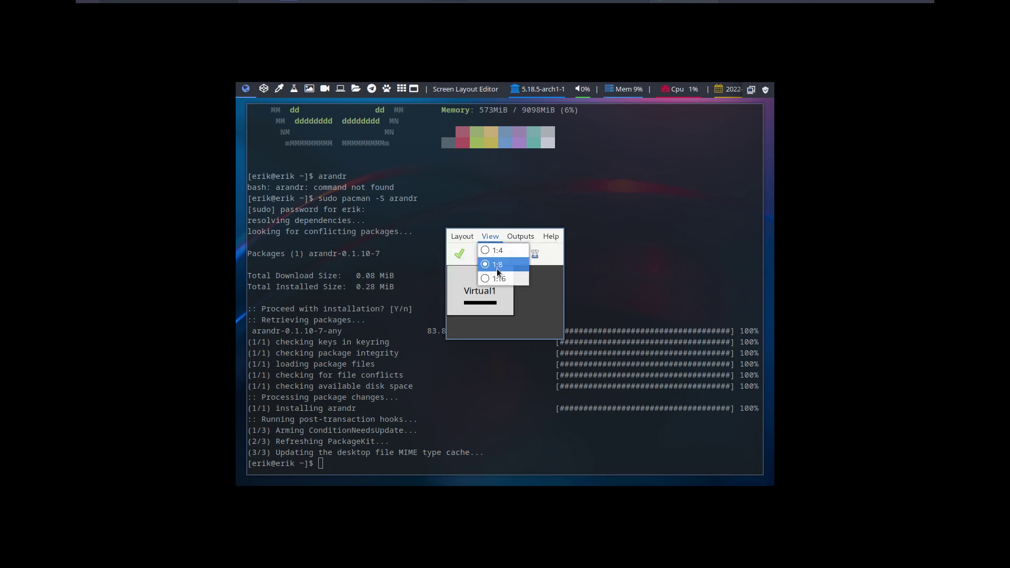
{"action": "mouse_move", "coordinate": [552, 250]}
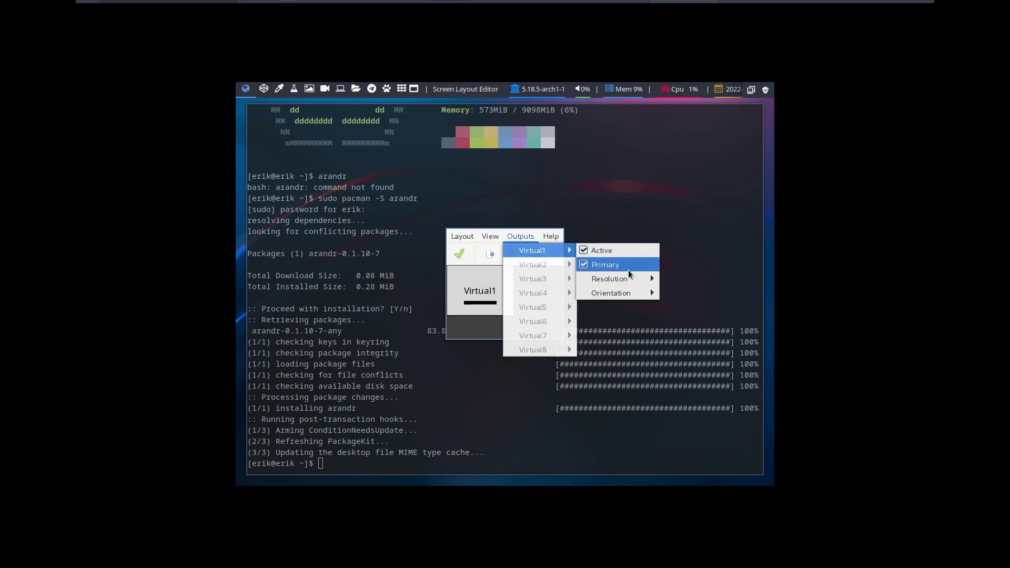
{"action": "mouse_move", "coordinate": [630, 274]}
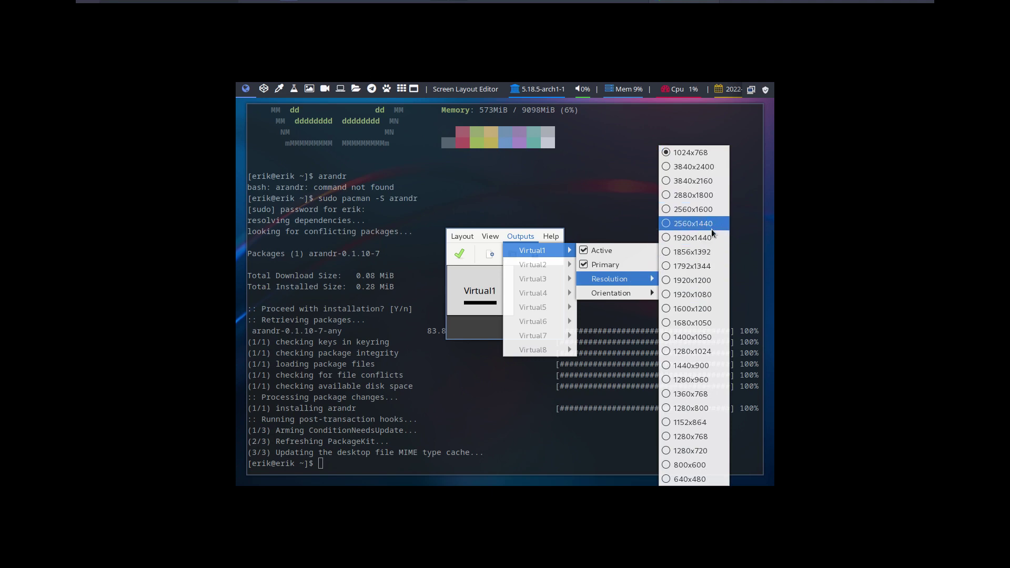
{"action": "left_click", "coordinate": [708, 294]}
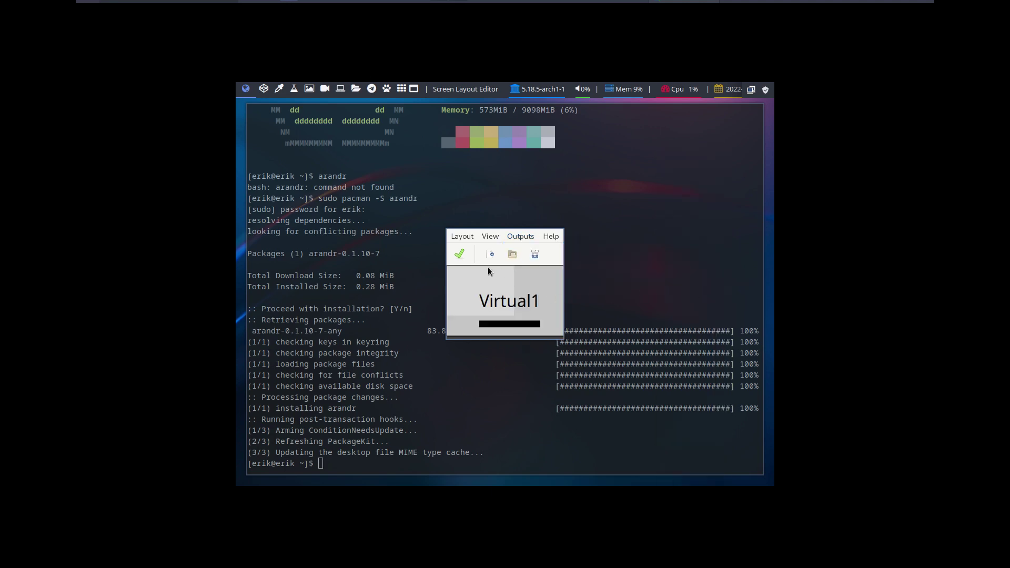
{"action": "left_click", "coordinate": [460, 255]}
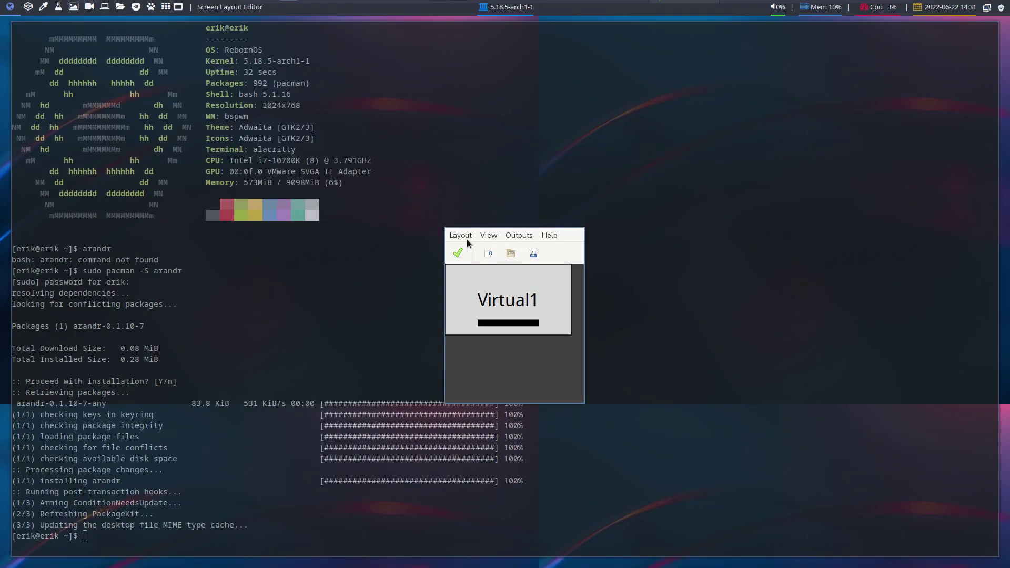
{"action": "left_click", "coordinate": [467, 239]}
{"action": "left_click", "coordinate": [499, 321]}
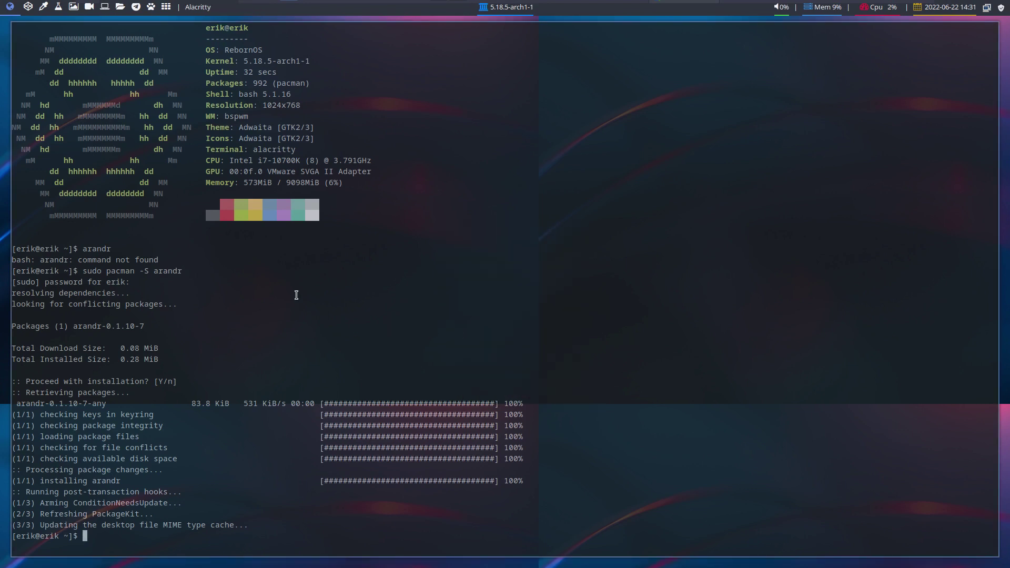
- Close the terminal, reload bspwm with the new layout, and open a fresh terminal
{"action": "key", "text": "super+w"}
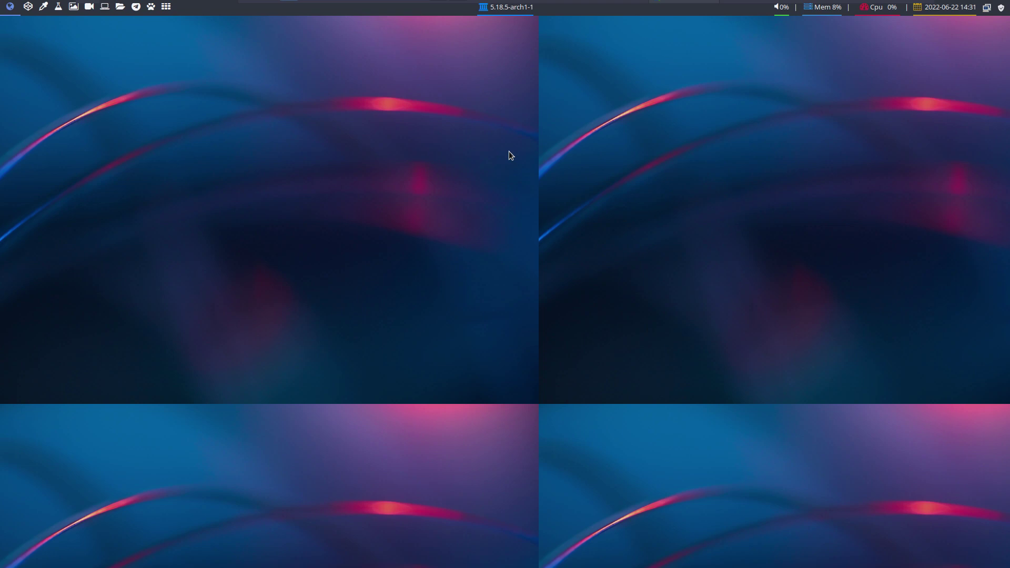
{"action": "key", "text": "super+ctrl+r"}
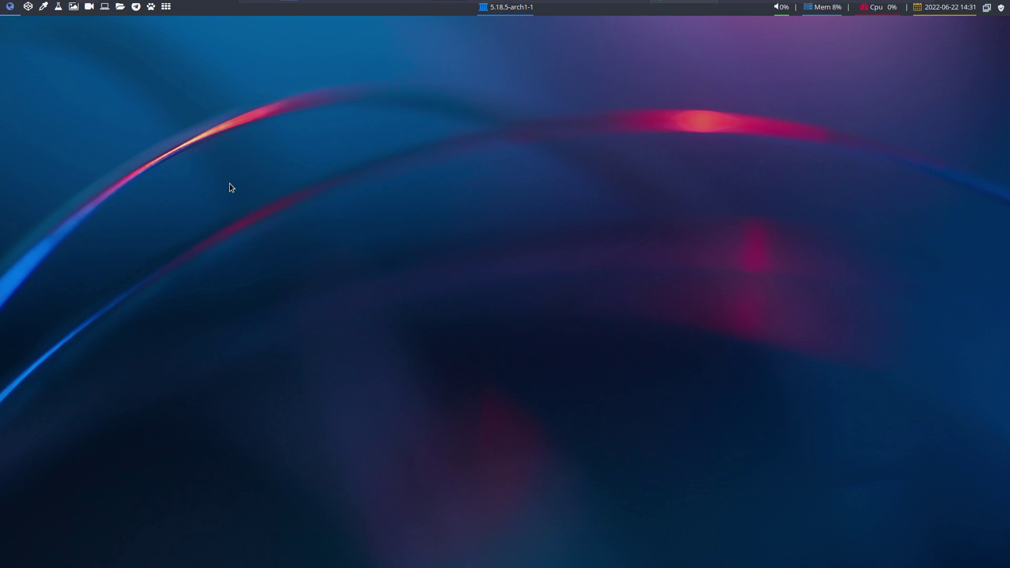
{"action": "key", "text": "super+Return"}
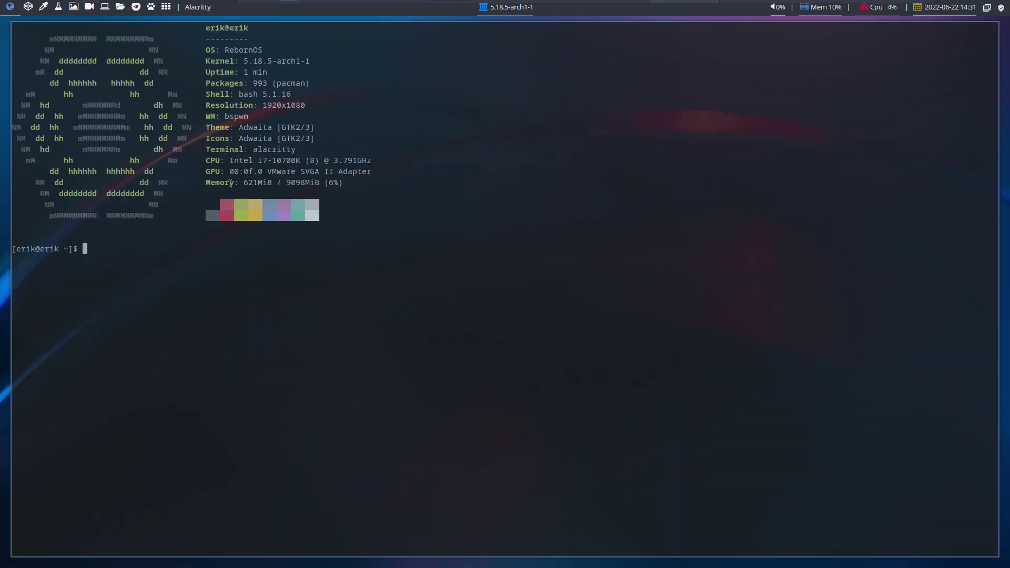
- Launch archlinux-tweak-tool from Alacritty, entering the administrator password
{"action": "type", "text": "archlinux-tweak-tool"}
{"action": "key", "text": "Return"}
{"action": "type", "text": "••••"}
{"action": "key", "text": "Return"}
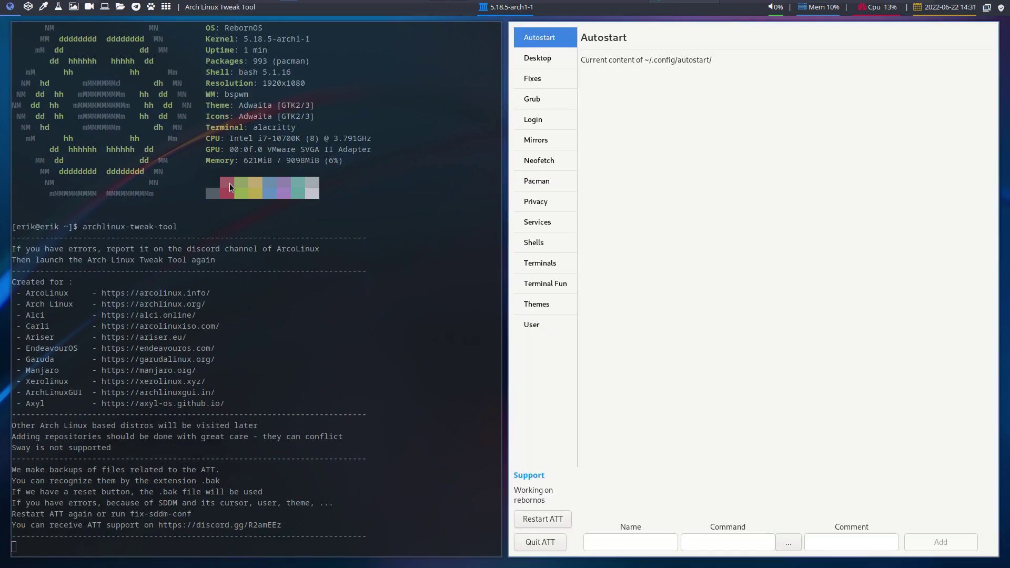
- View the Desktop and Fixes pages, then switch to an empty workspace
{"action": "left_click", "coordinate": [538, 59]}
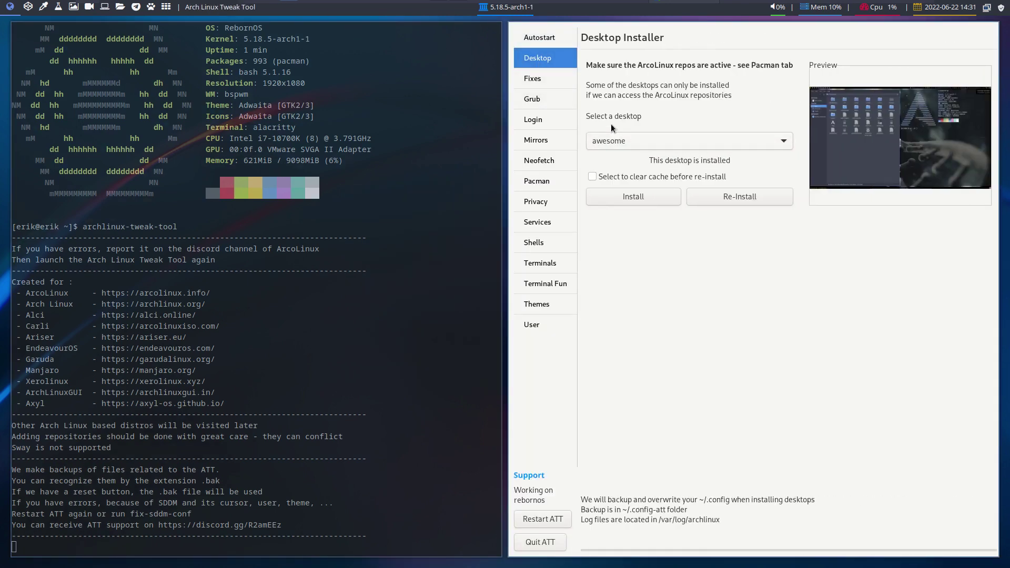
{"action": "left_click", "coordinate": [547, 80]}
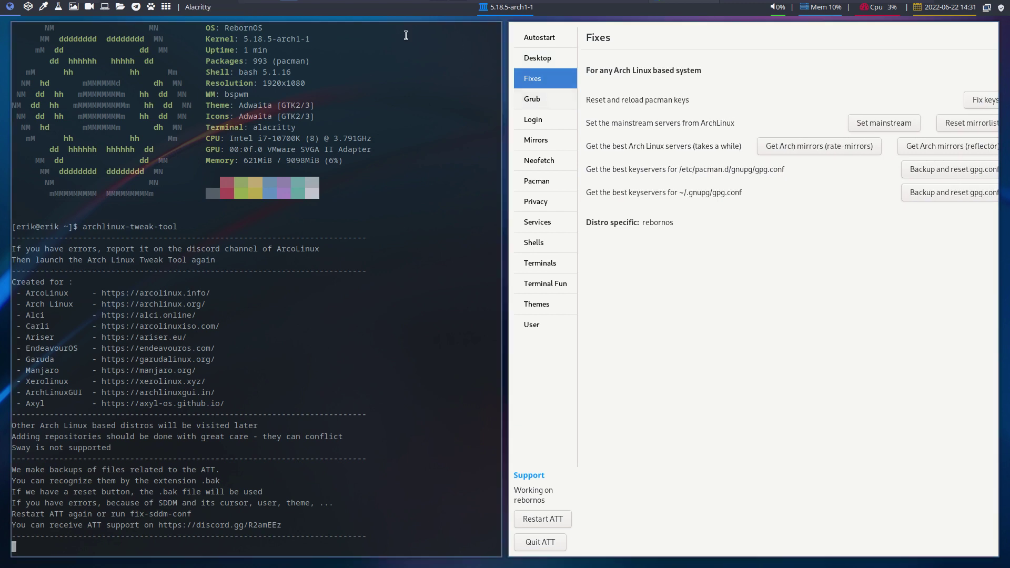
{"action": "left_click", "coordinate": [29, 7]}
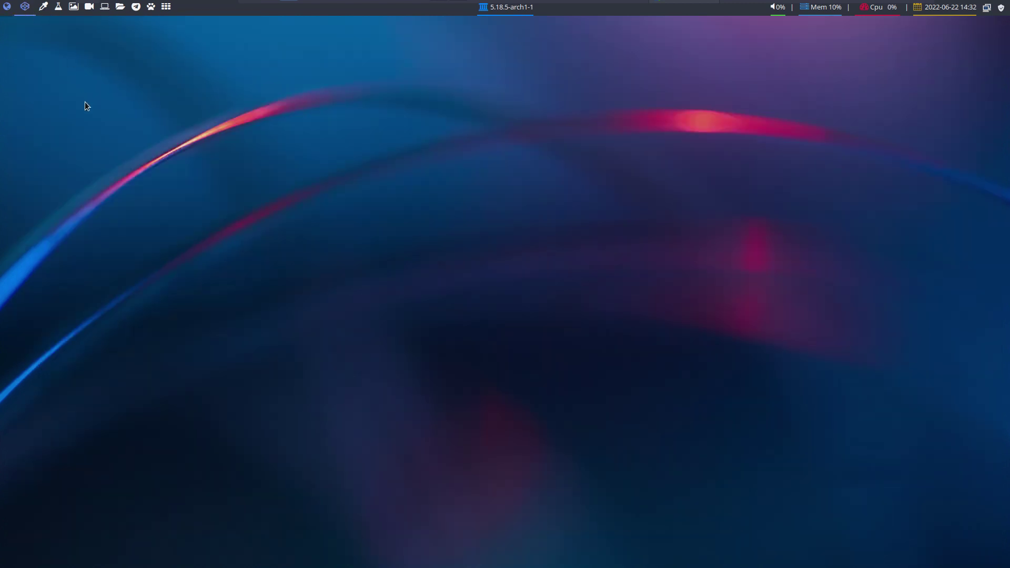
- Search the launcher for 'reb' and then 'fire', closing it without running anything
{"action": "key", "text": "super+d"}
{"action": "type", "text": "reb"}
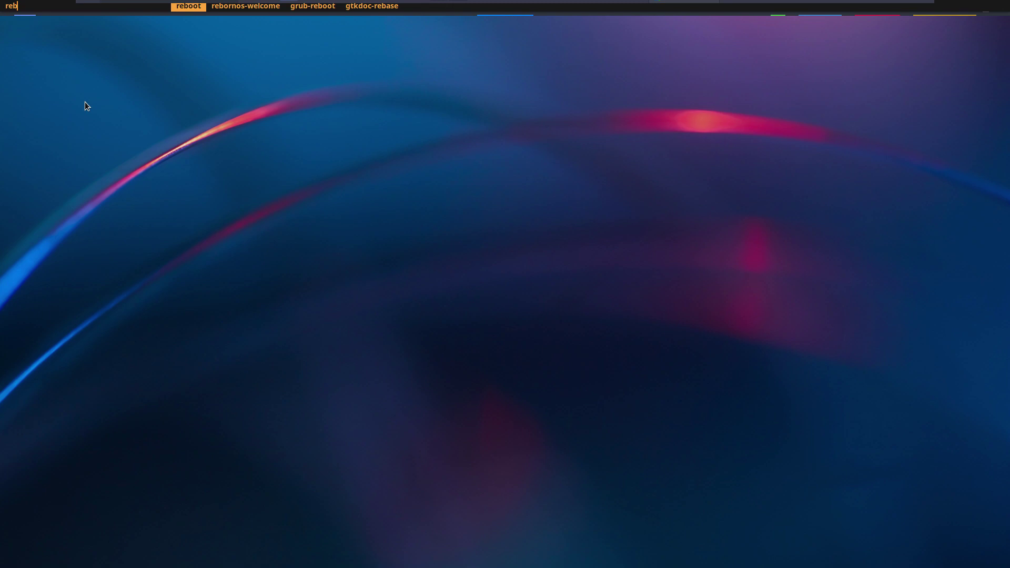
{"action": "key", "text": "BackSpace"}
{"action": "key", "text": "BackSpace"}
{"action": "key", "text": "BackSpace"}
{"action": "type", "text": "fire"}
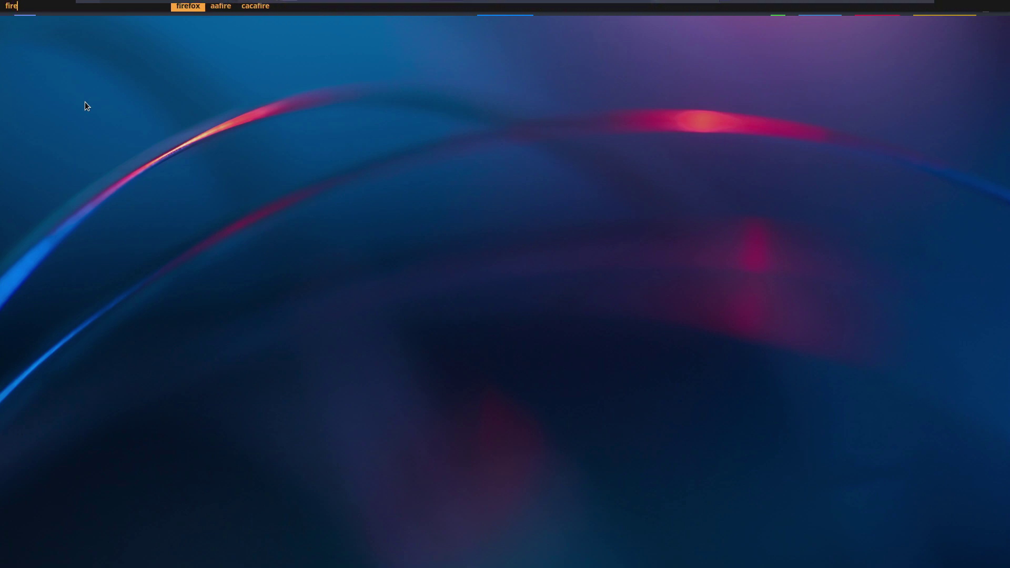
{"action": "key", "text": "Return"}
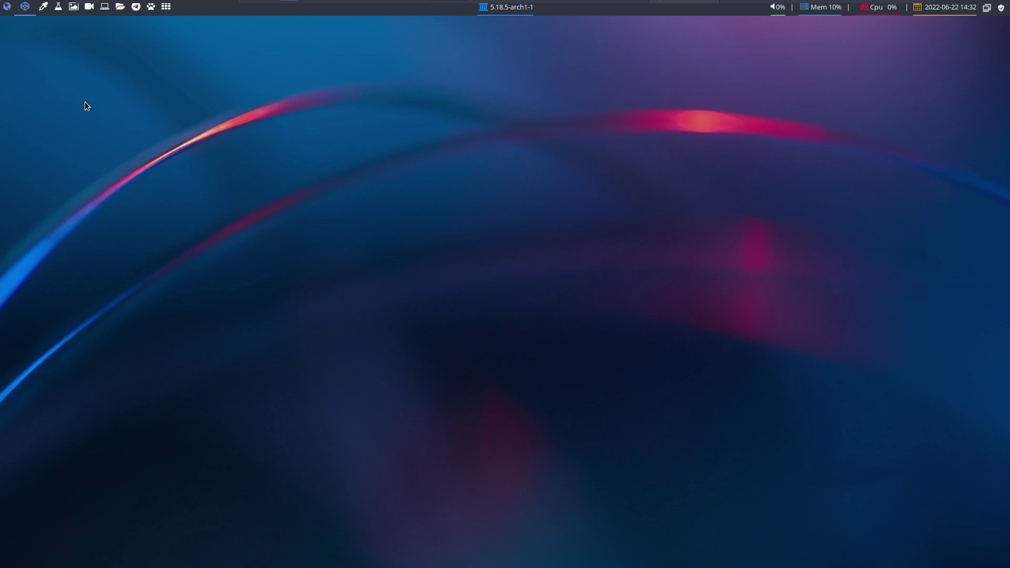
- Return to workspace 1 and open the tweak tool's login managers page
{"action": "left_click", "coordinate": [9, 6]}
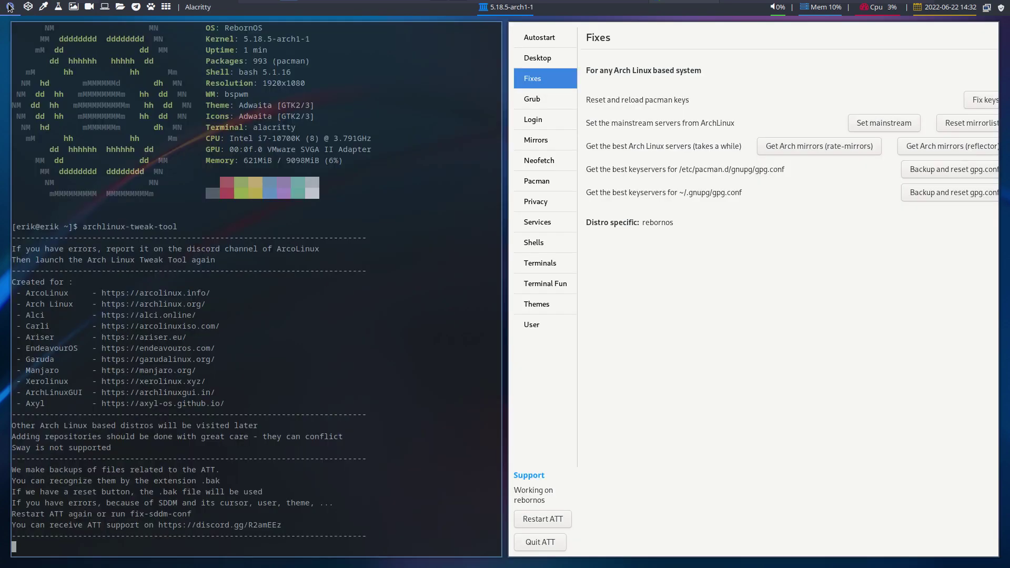
{"action": "left_click", "coordinate": [547, 97]}
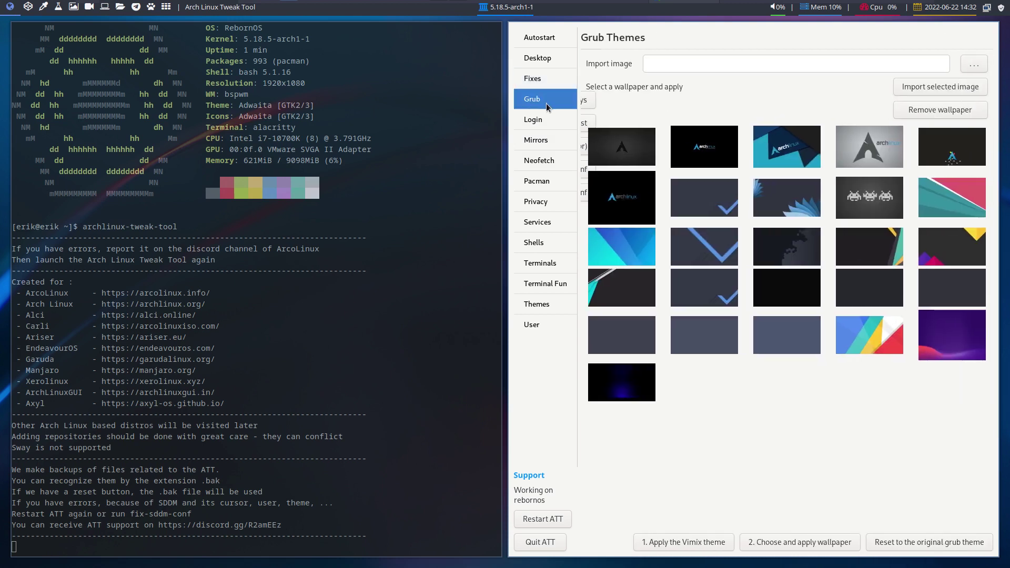
{"action": "left_click", "coordinate": [551, 124]}
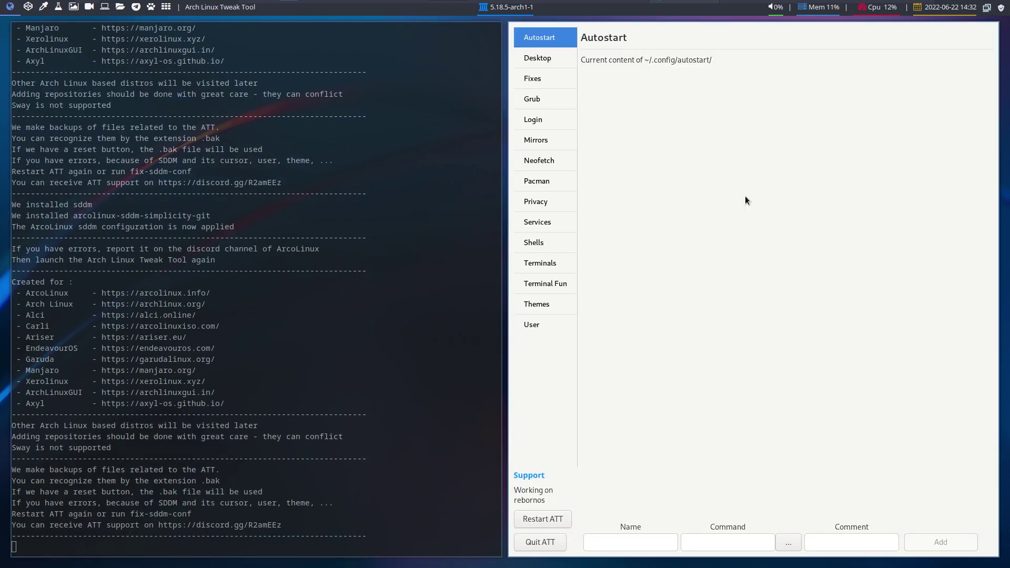
- Turn on autologin on the login managers page and review its desktop session list
{"action": "left_click", "coordinate": [543, 100]}
{"action": "left_click", "coordinate": [574, 126]}
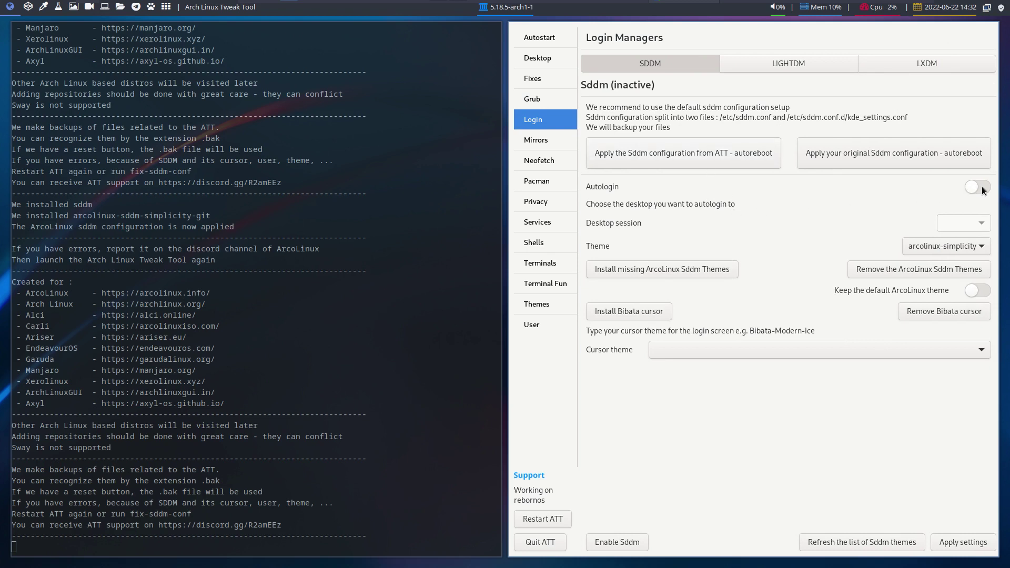
{"action": "left_click", "coordinate": [981, 186]}
{"action": "left_click", "coordinate": [981, 225]}
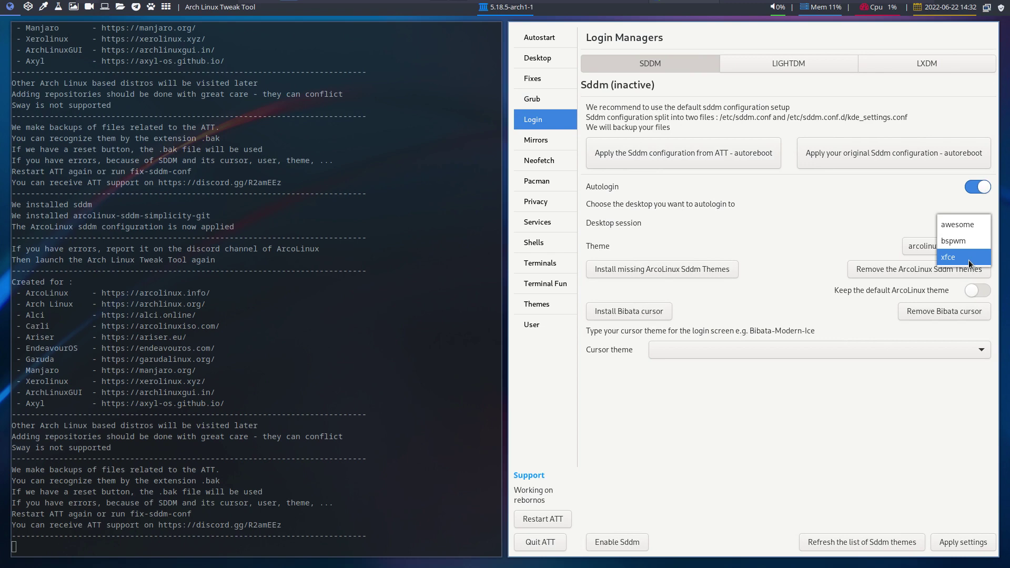
{"action": "left_click", "coordinate": [552, 66]}
- Select dusk in the Desktop Installer and install it
{"action": "left_click", "coordinate": [551, 61]}
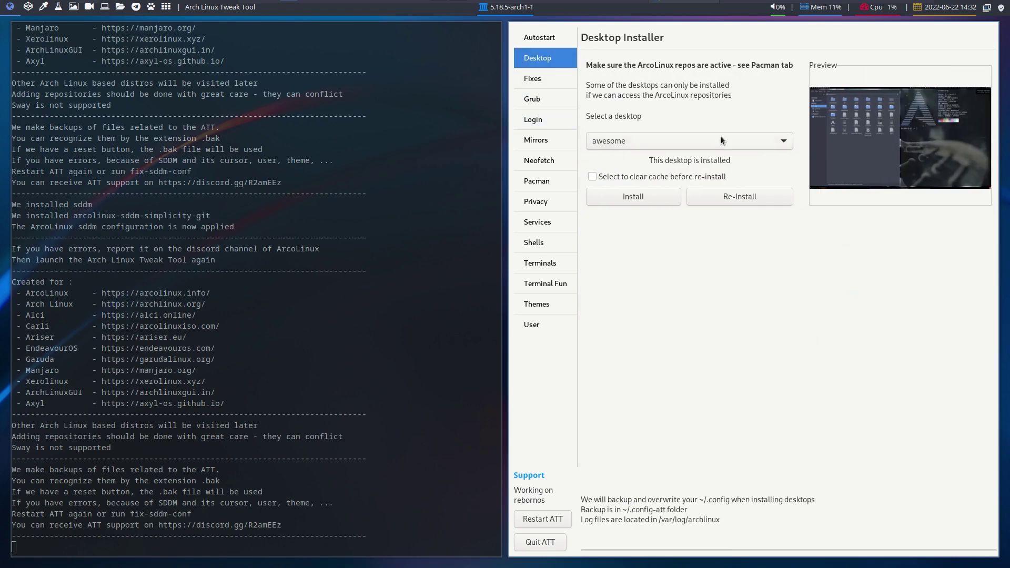
{"action": "left_click", "coordinate": [709, 146]}
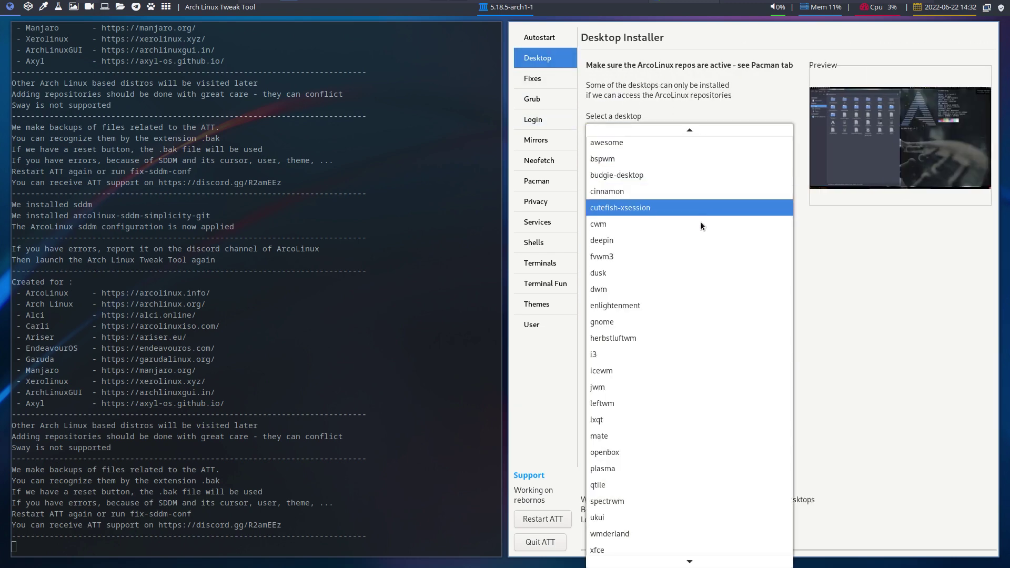
{"action": "left_click", "coordinate": [699, 274]}
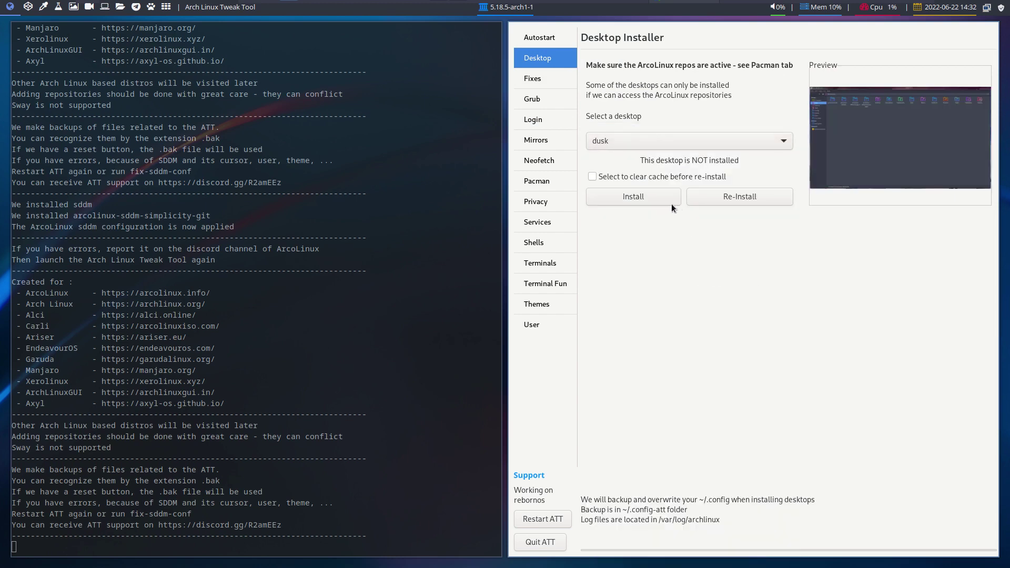
{"action": "left_click", "coordinate": [654, 197]}
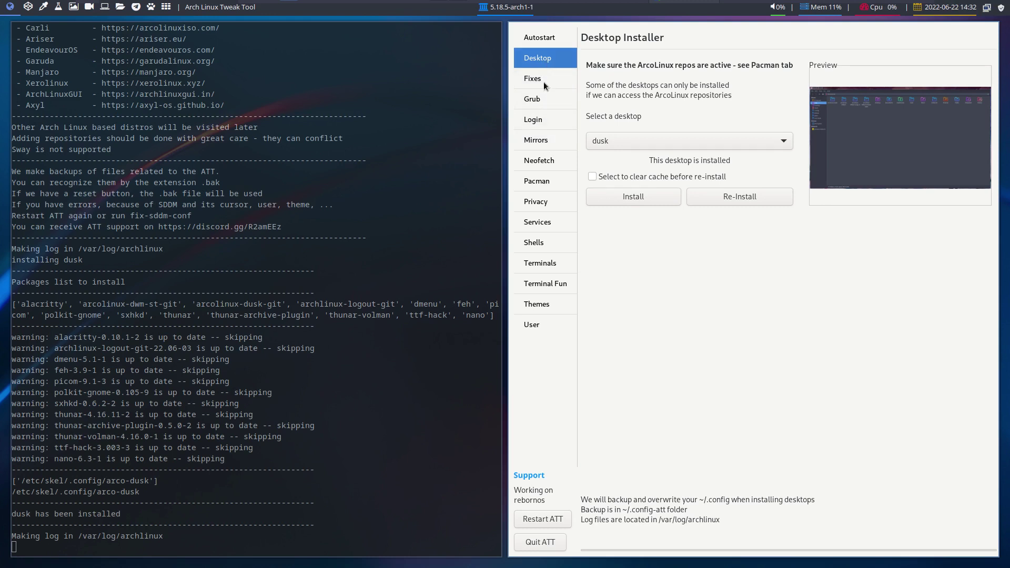
- Restart the tweak tool to refresh sessions, then enable autologin into dusk
{"action": "left_click", "coordinate": [541, 120]}
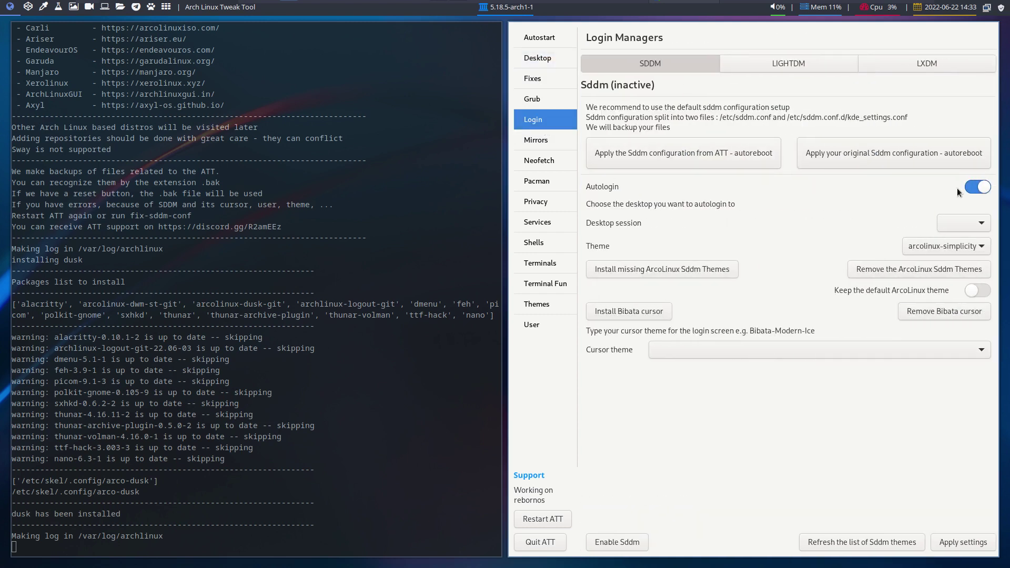
{"action": "left_click", "coordinate": [962, 223]}
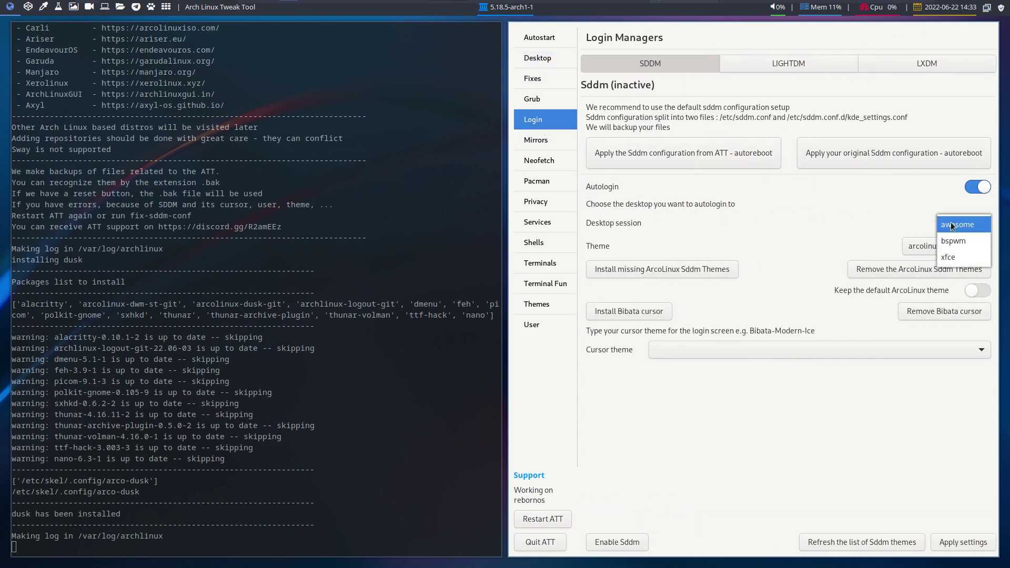
{"action": "left_click", "coordinate": [540, 525]}
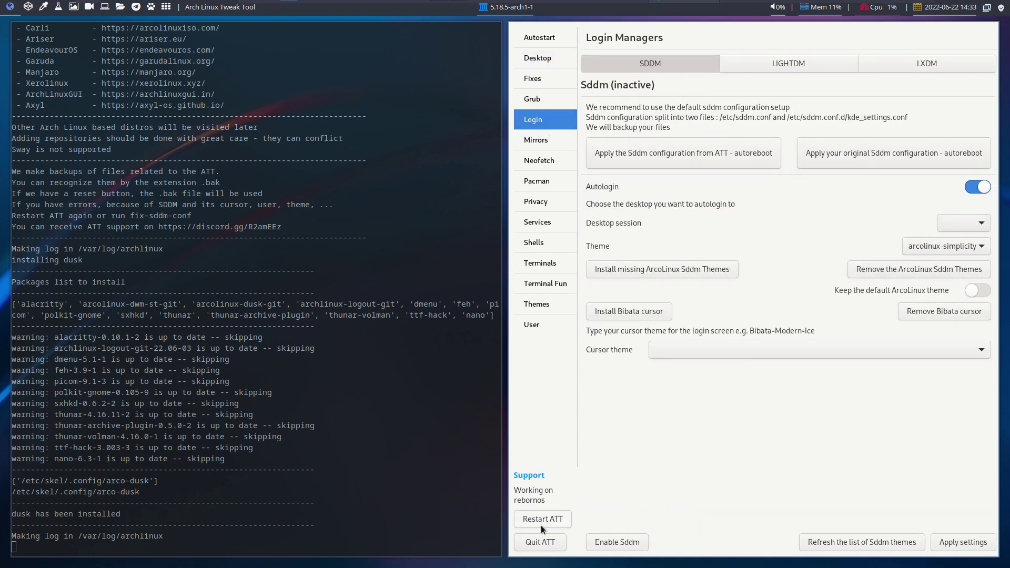
{"action": "left_click", "coordinate": [540, 525]}
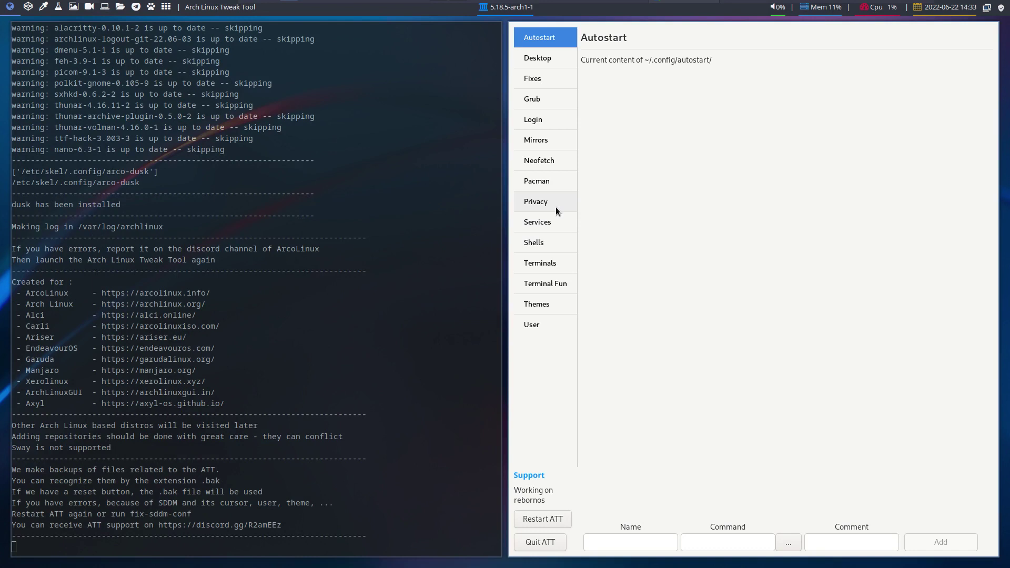
{"action": "left_click", "coordinate": [540, 122]}
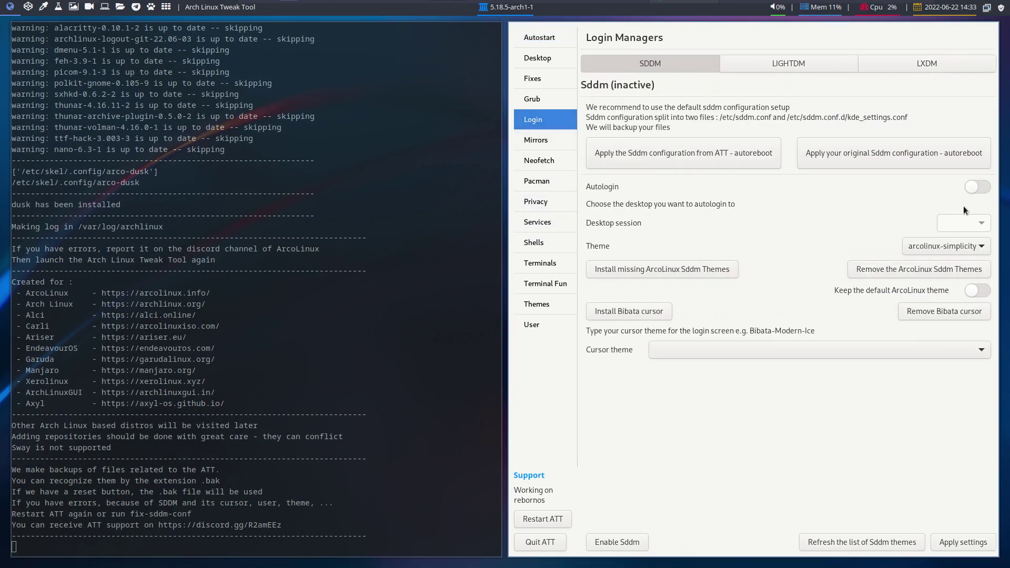
{"action": "left_click", "coordinate": [977, 187]}
{"action": "left_click", "coordinate": [981, 225]}
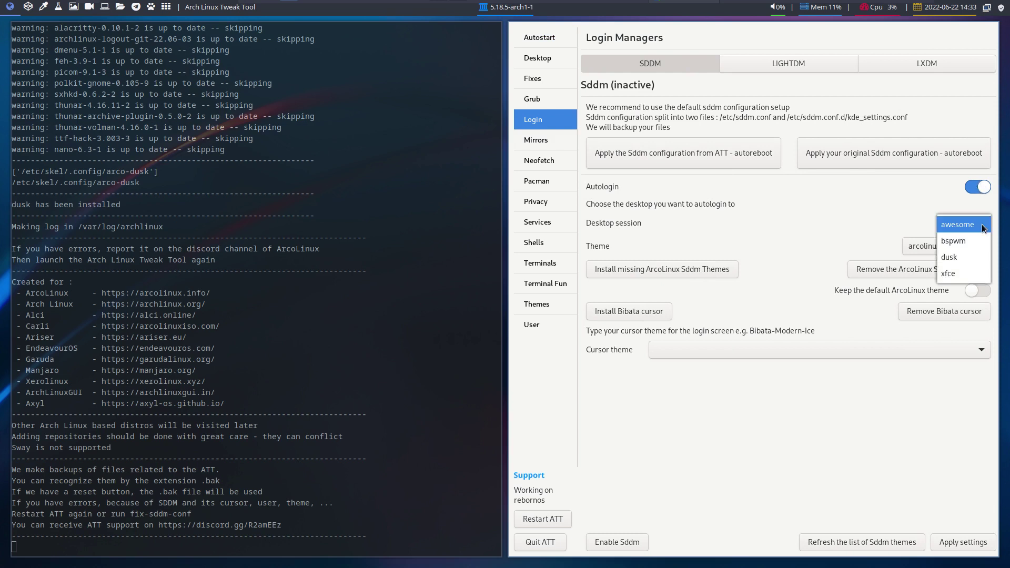
{"action": "left_click", "coordinate": [980, 259]}
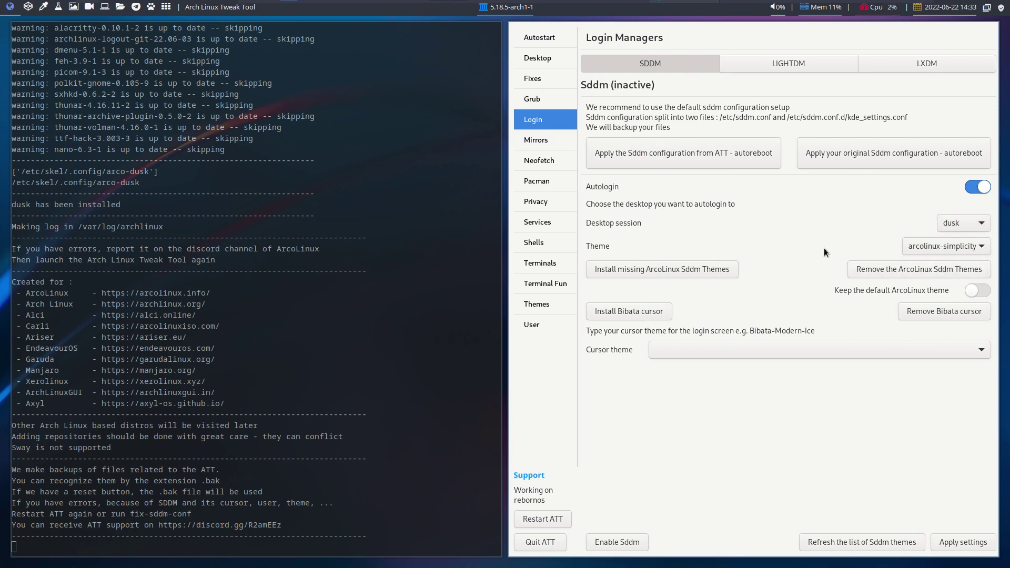
- Keep arcolinux-simplicity as the SDDM theme and install the missing ArcoLinux SDDM themes
{"action": "left_click", "coordinate": [914, 247]}
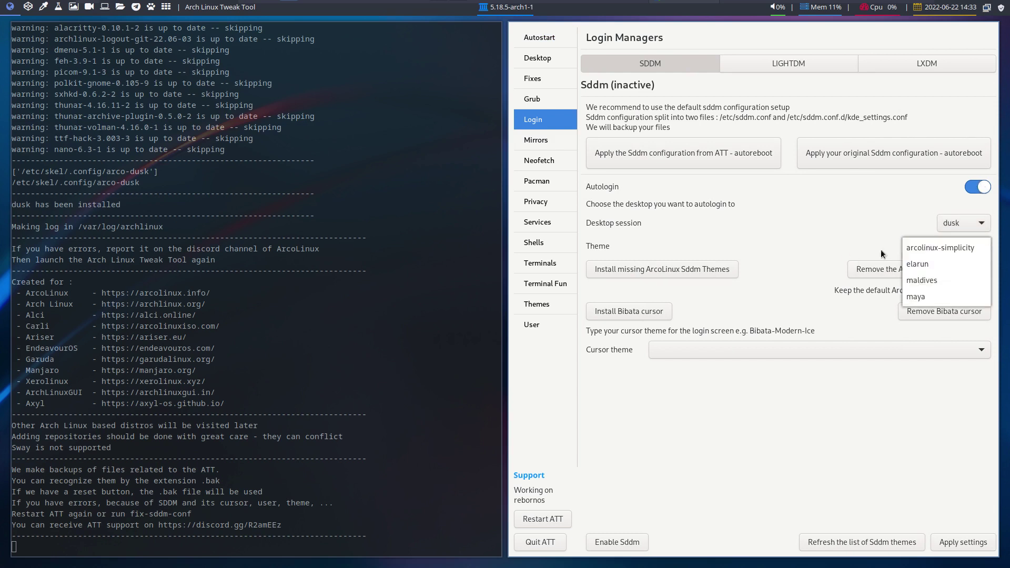
{"action": "left_click", "coordinate": [914, 248]}
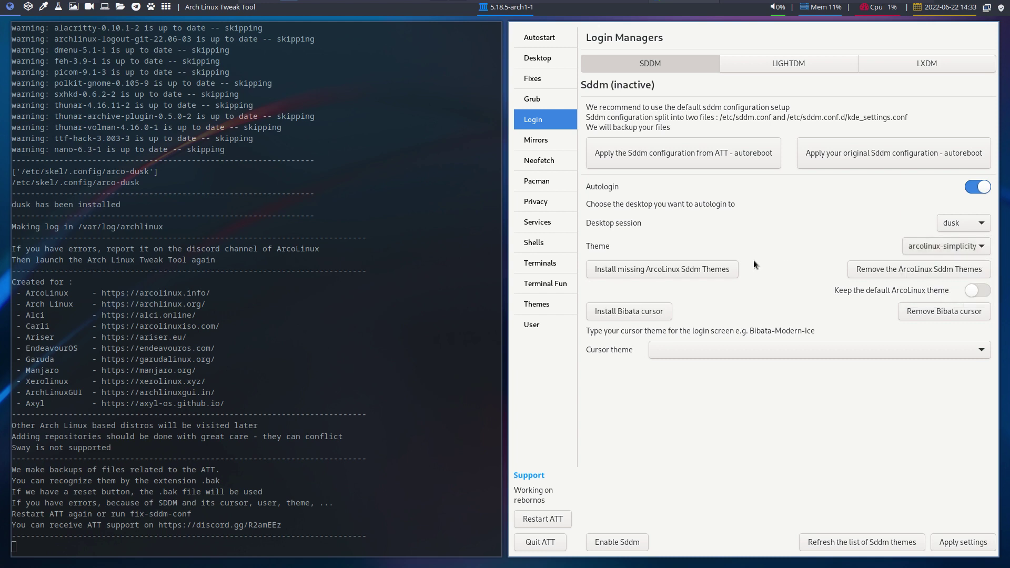
{"action": "left_click", "coordinate": [696, 272]}
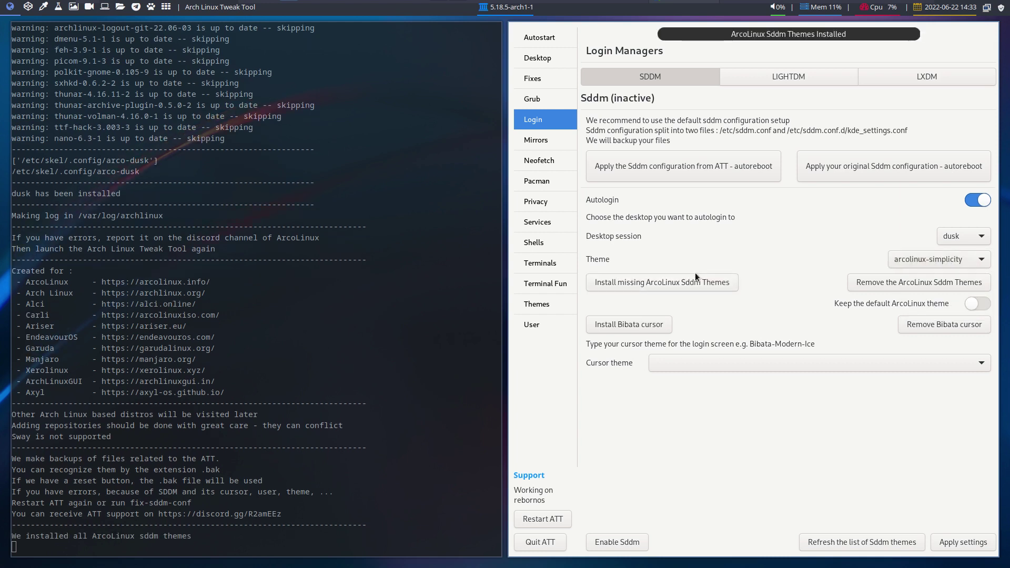
{"action": "left_click", "coordinate": [924, 257]}
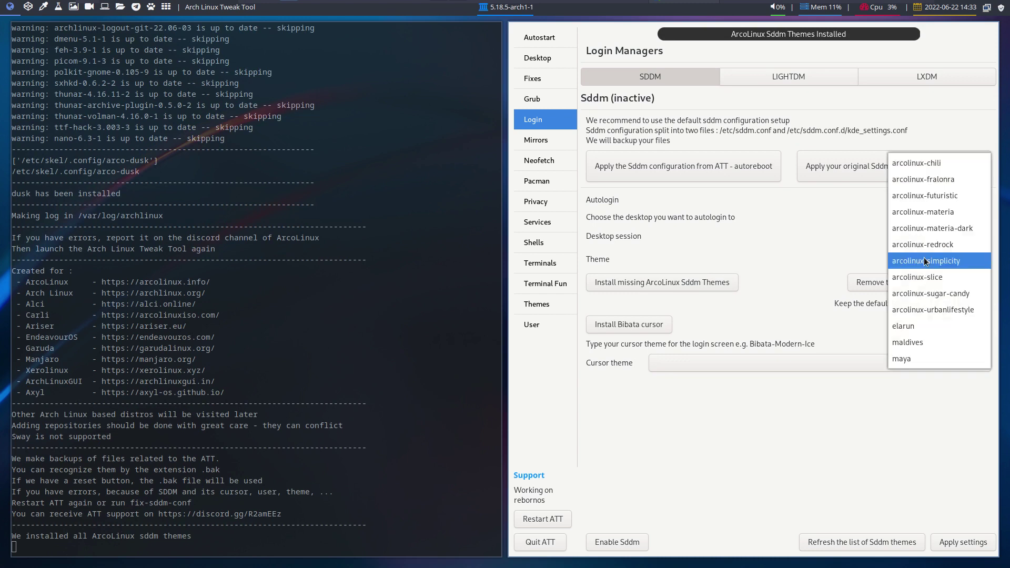
{"action": "left_click", "coordinate": [822, 185]}
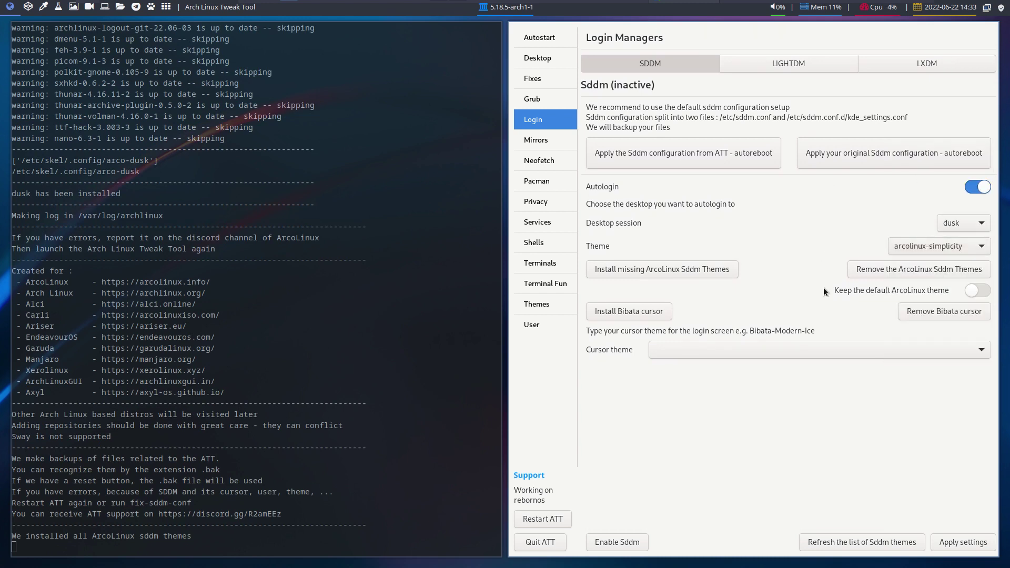
- Enter Adwaita as the cursor theme, install Bibata cursors, and switch to an empty workspace
{"action": "left_click", "coordinate": [686, 352]}
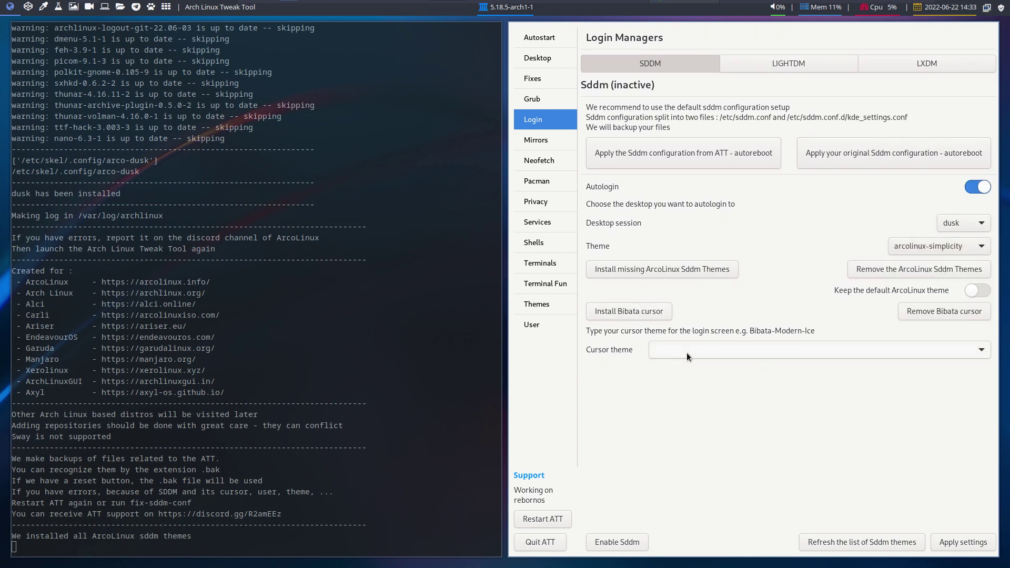
{"action": "type", "text": "Adwaita"}
{"action": "left_click", "coordinate": [656, 308]}
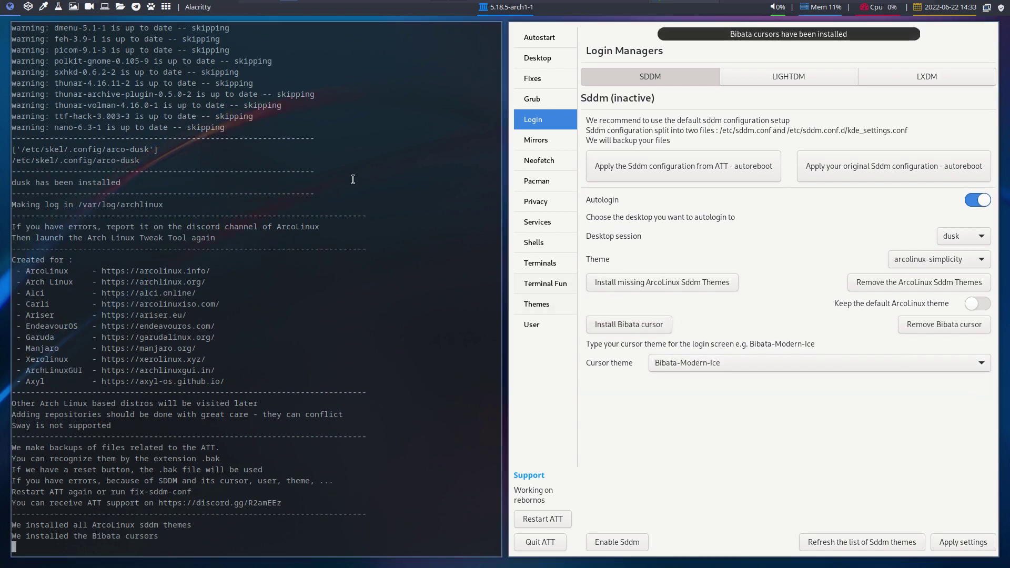
{"action": "left_click", "coordinate": [27, 7]}
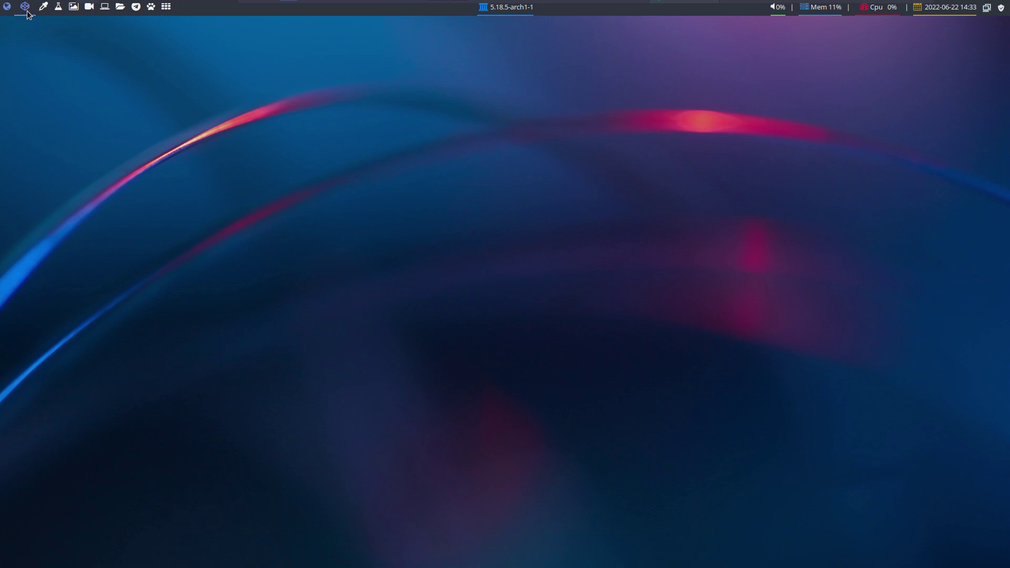
- Select Adwaita as the cursor theme in Mouse and Touchpad settings, then return to workspace 1
{"action": "key", "text": "ctrl+alt+m"}
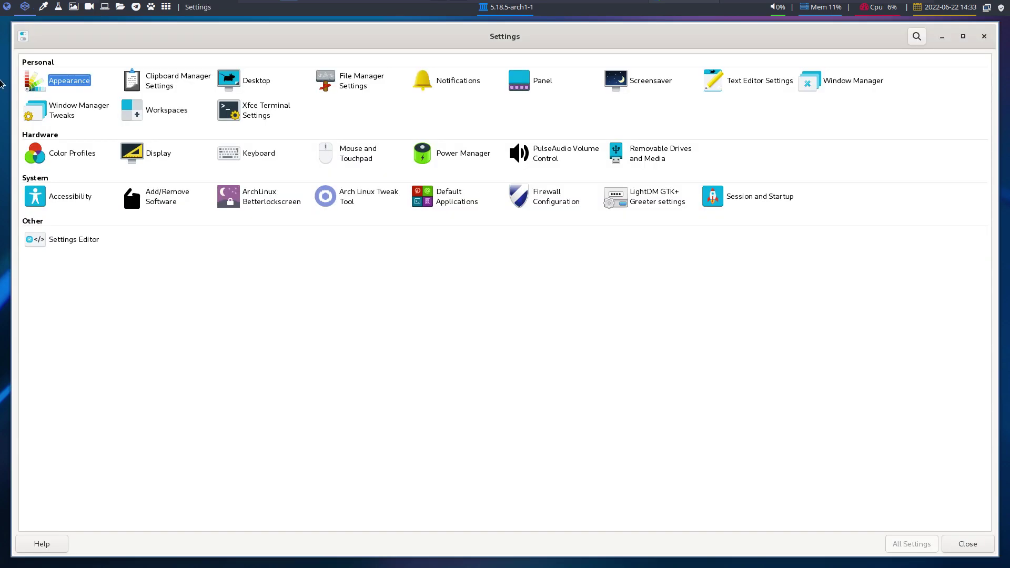
{"action": "left_click", "coordinate": [384, 152]}
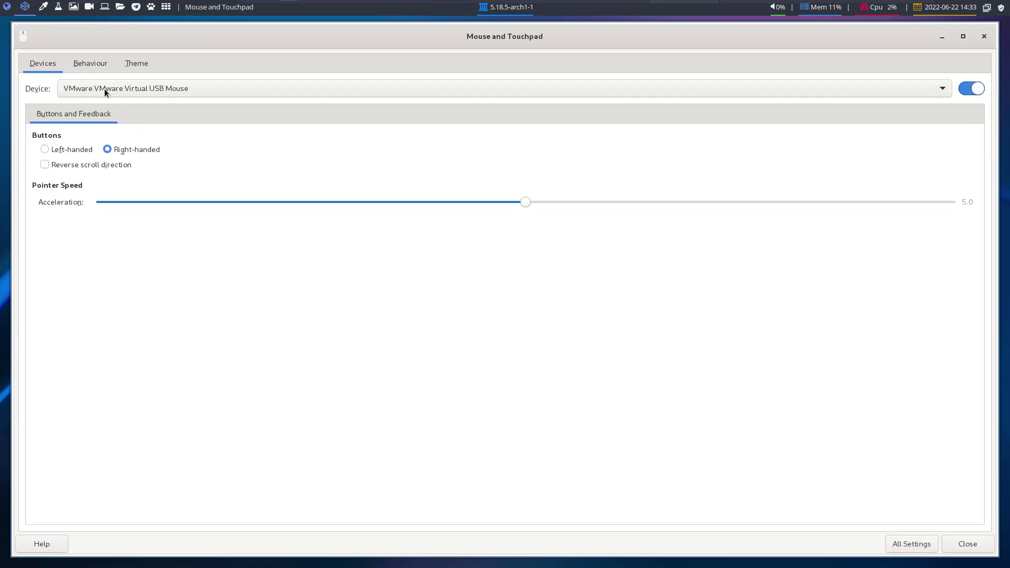
{"action": "left_click", "coordinate": [138, 64]}
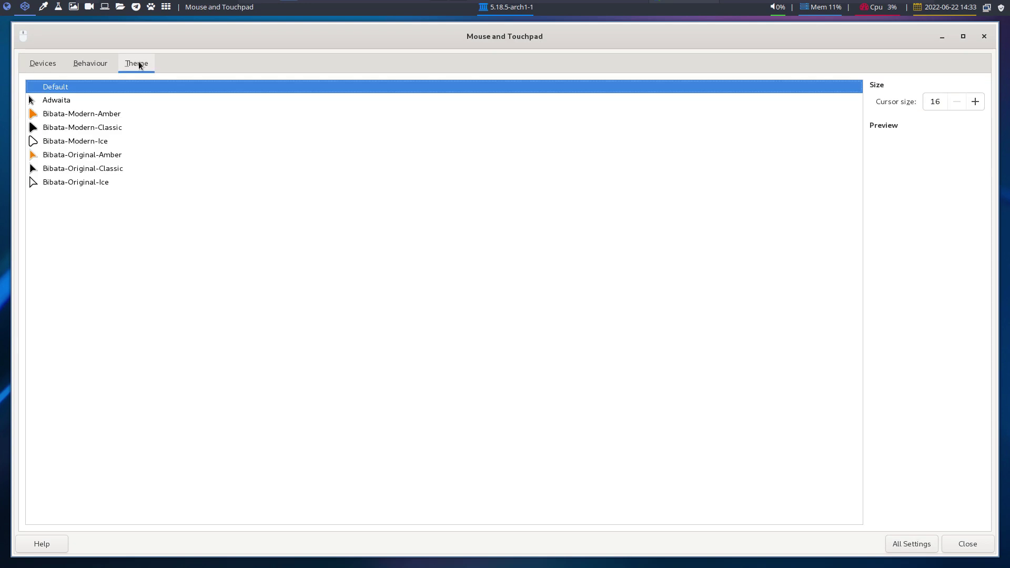
{"action": "left_click", "coordinate": [100, 105]}
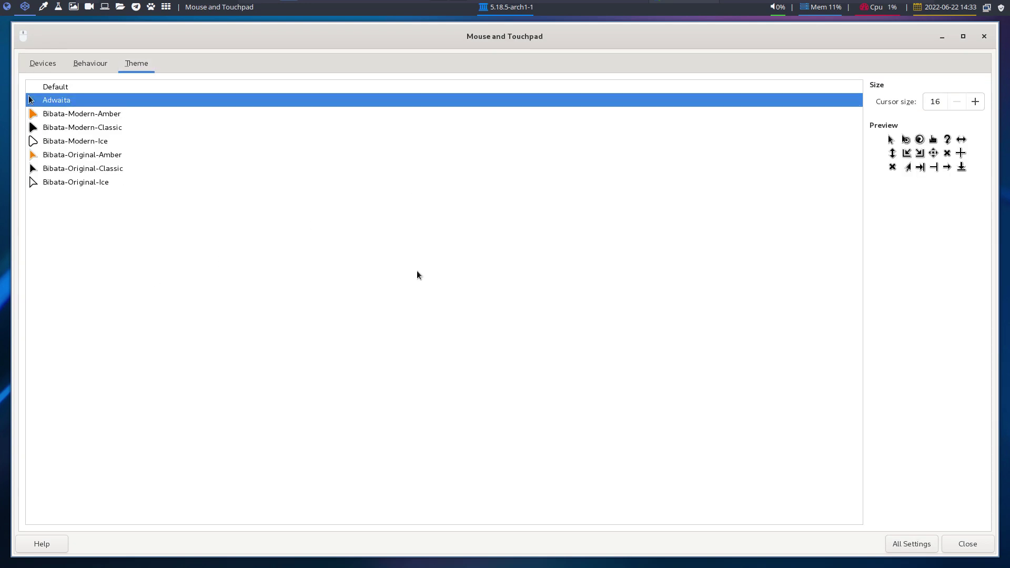
{"action": "key", "text": "Escape"}
{"action": "left_click", "coordinate": [7, 8]}
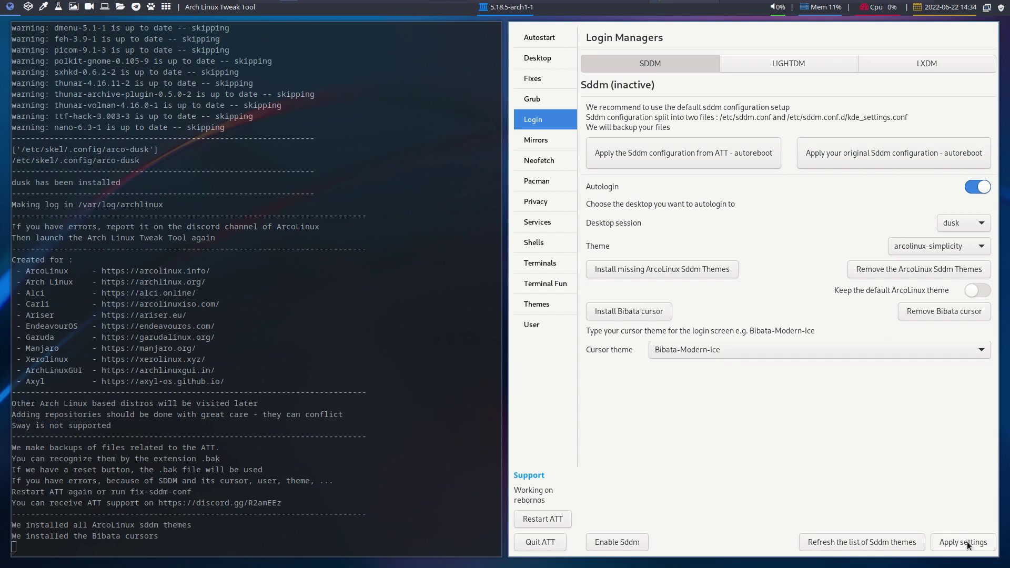
- Switch the SDDM theme to arcolinux-sugar-candy, apply settings, enable sddm.service, and quit ATT
{"action": "left_click", "coordinate": [956, 249]}
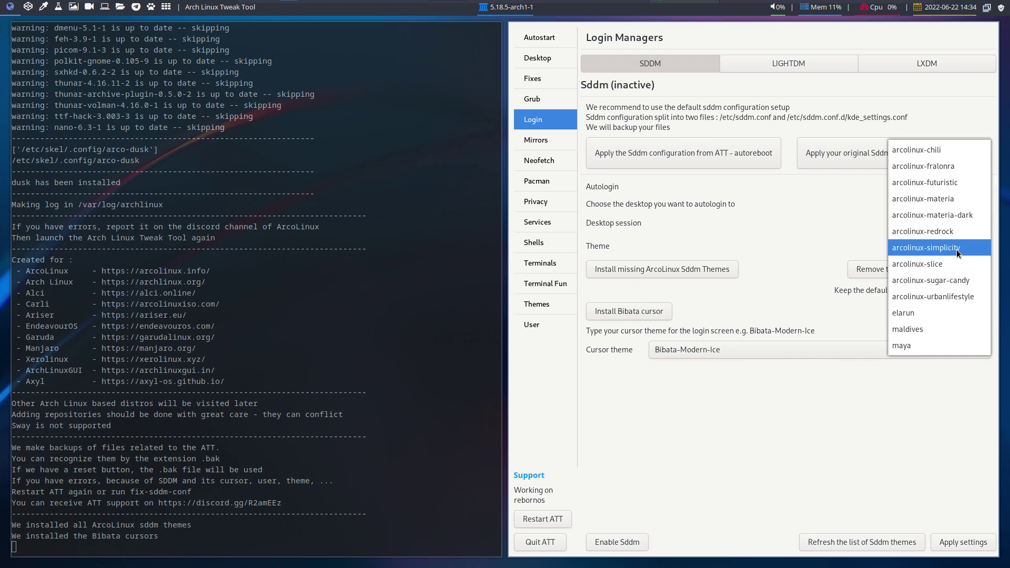
{"action": "left_click", "coordinate": [951, 280]}
{"action": "left_click", "coordinate": [967, 541]}
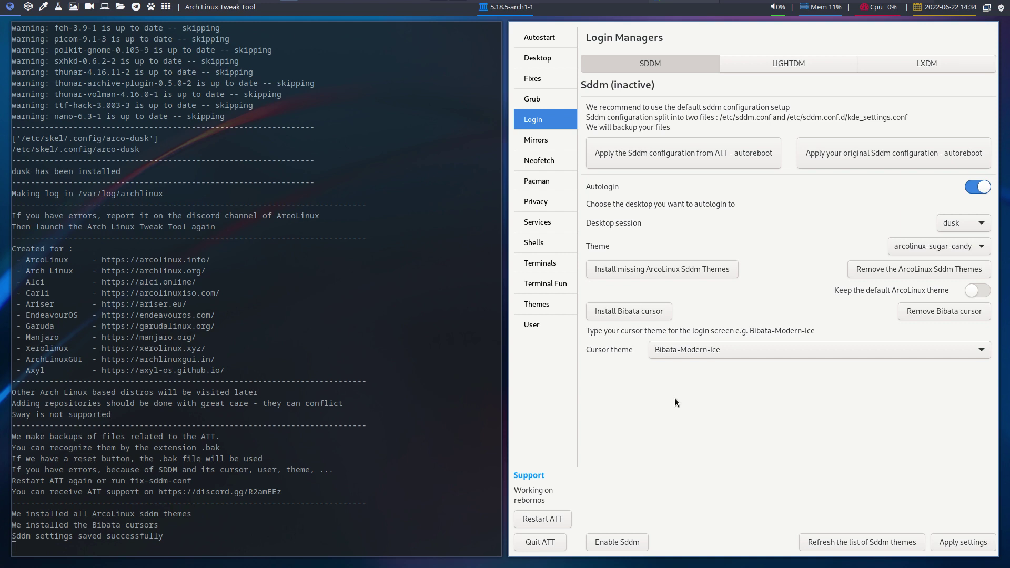
{"action": "left_click", "coordinate": [631, 543]}
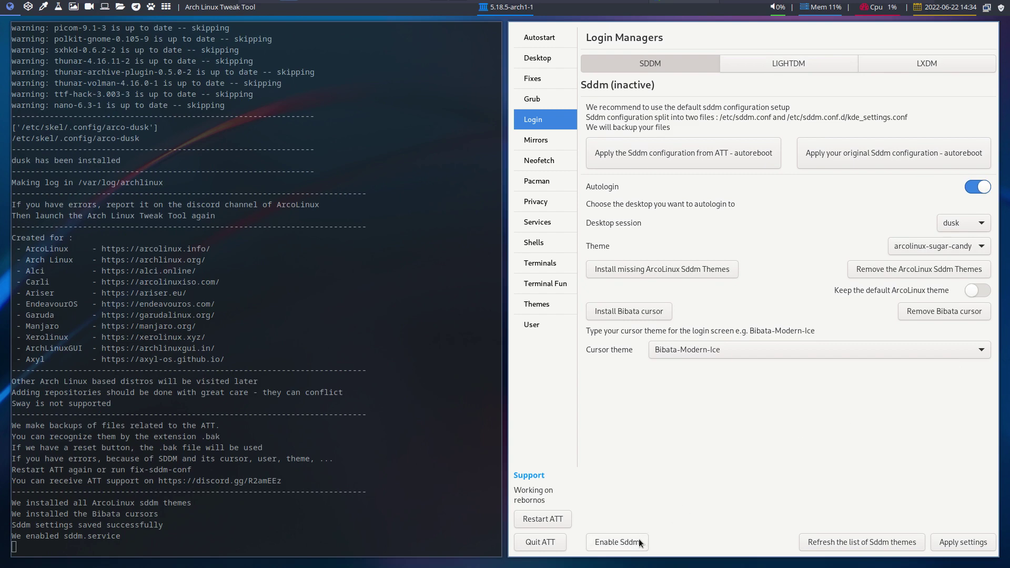
{"action": "left_click", "coordinate": [541, 542]}
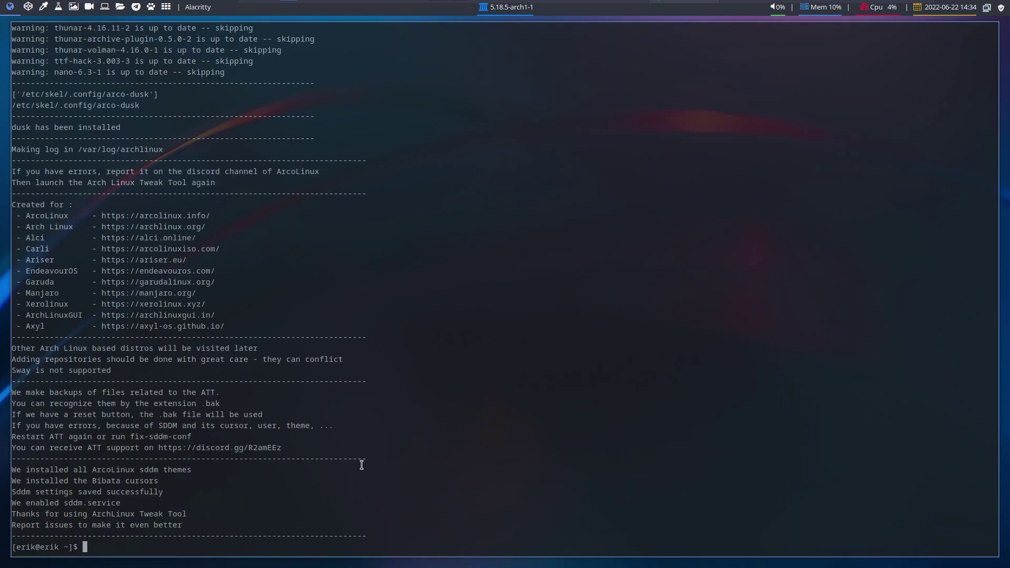
- Reboot into RebornOS via GRUB, then go to workspace 2 and bring up the logout options
{"action": "key", "text": "super+x"}
{"action": "key", "text": "r"}
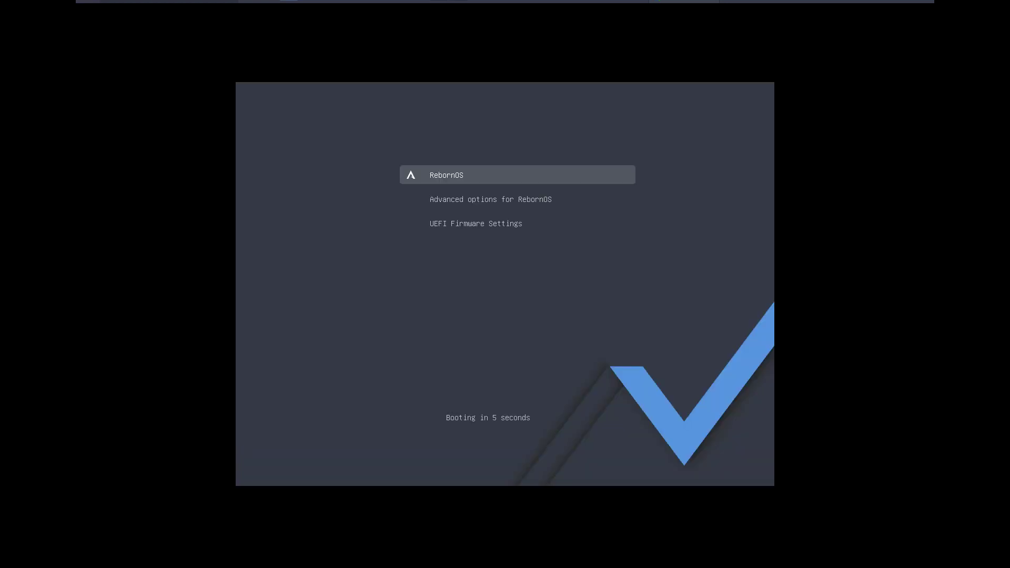
{"action": "key", "text": "Return"}
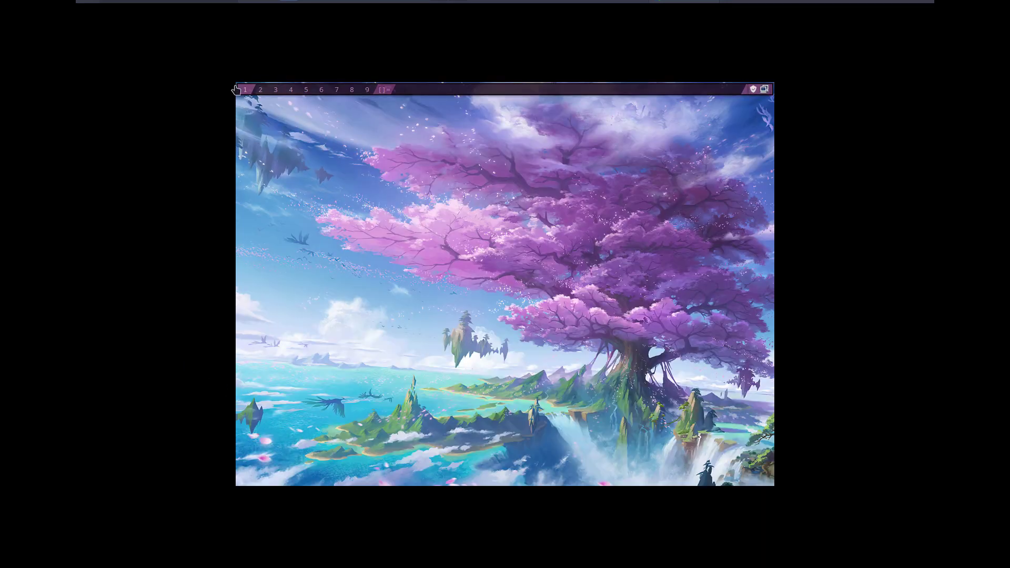
{"action": "left_click", "coordinate": [259, 89]}
{"action": "key", "text": "super+shift+e"}
- Log out, keep dusk as the session on the sugar-candy greeter, and log in with the account password
{"action": "left_click", "coordinate": [349, 294]}
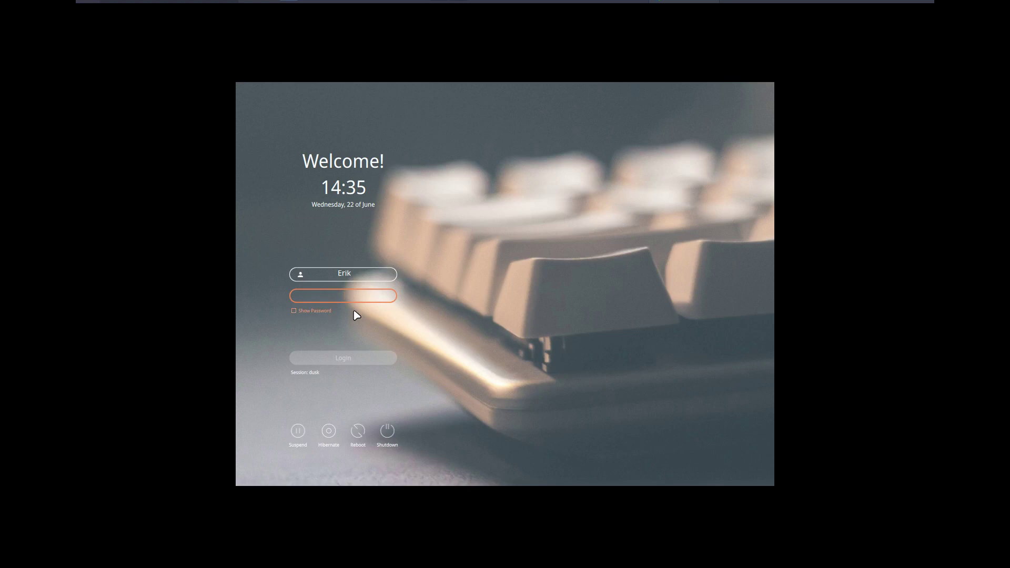
{"action": "left_click", "coordinate": [315, 376]}
{"action": "left_click", "coordinate": [316, 376]}
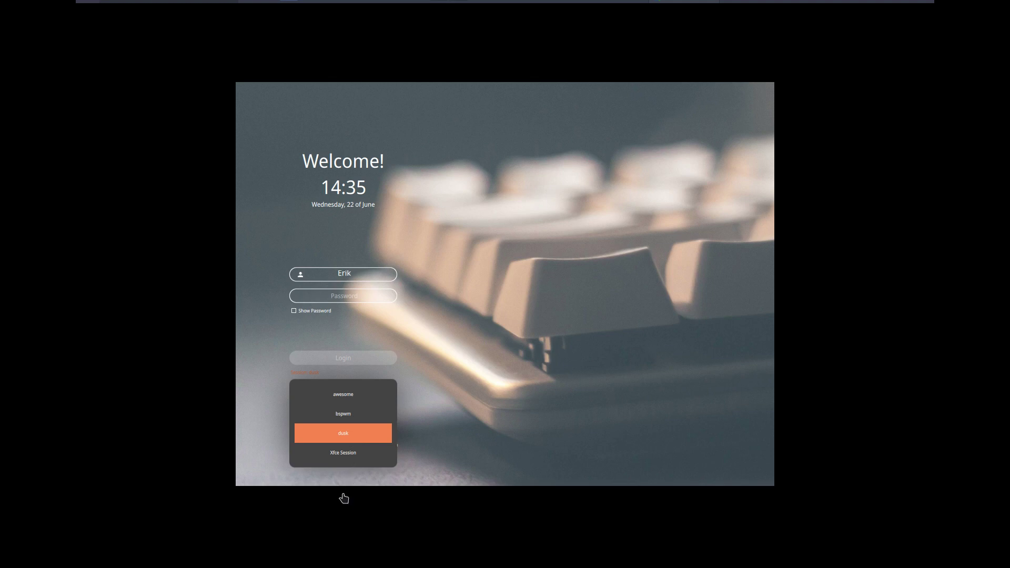
{"action": "left_click", "coordinate": [339, 334]}
{"action": "left_click", "coordinate": [330, 296]}
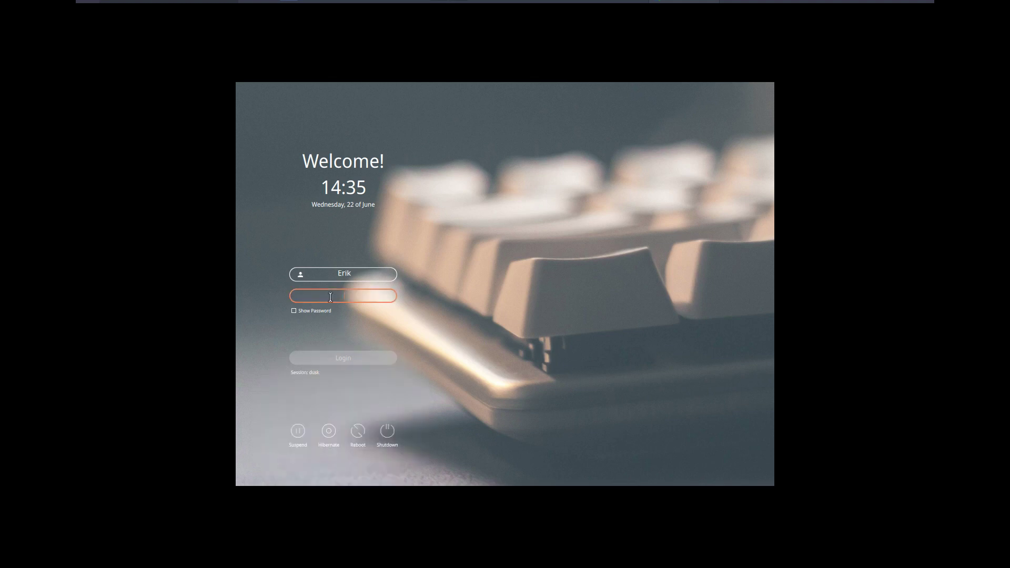
{"action": "type", "text": "••••"}
{"action": "key", "text": "Return"}
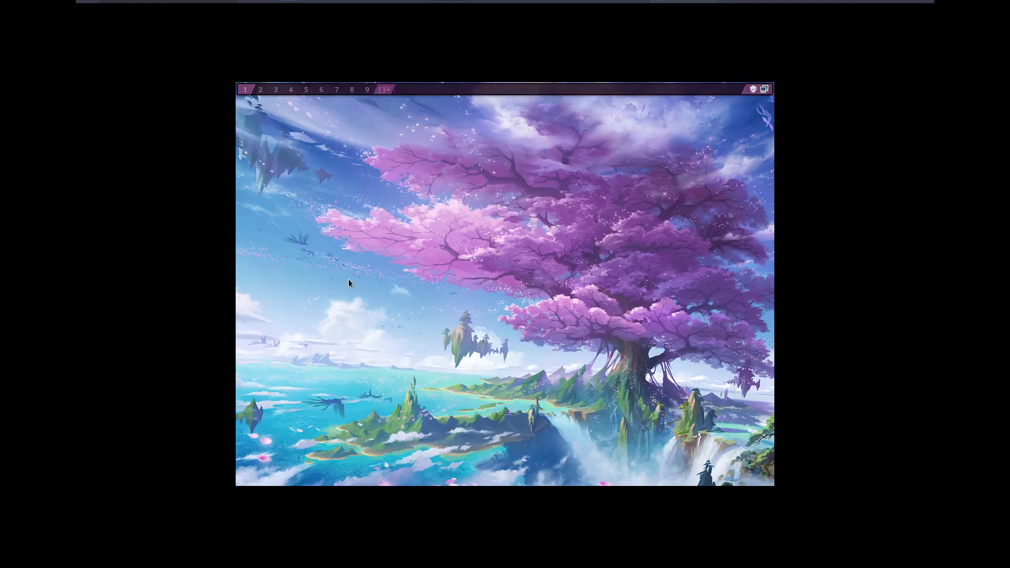
- Launch arandr and apply 1920x1080 resolution to the Virtual1 output
{"action": "key", "text": "super+d"}
{"action": "type", "text": "ara"}
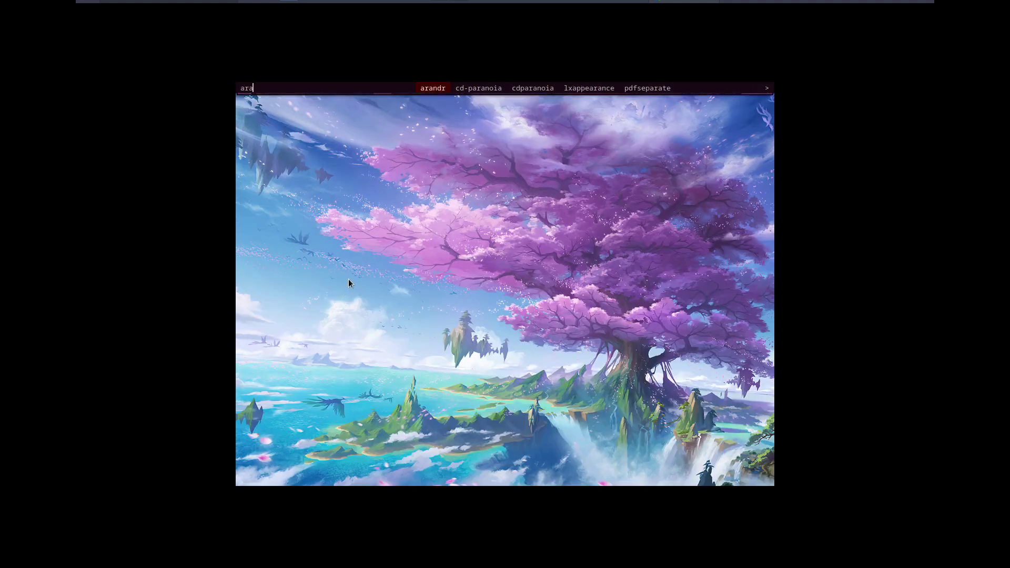
{"action": "key", "text": "Return"}
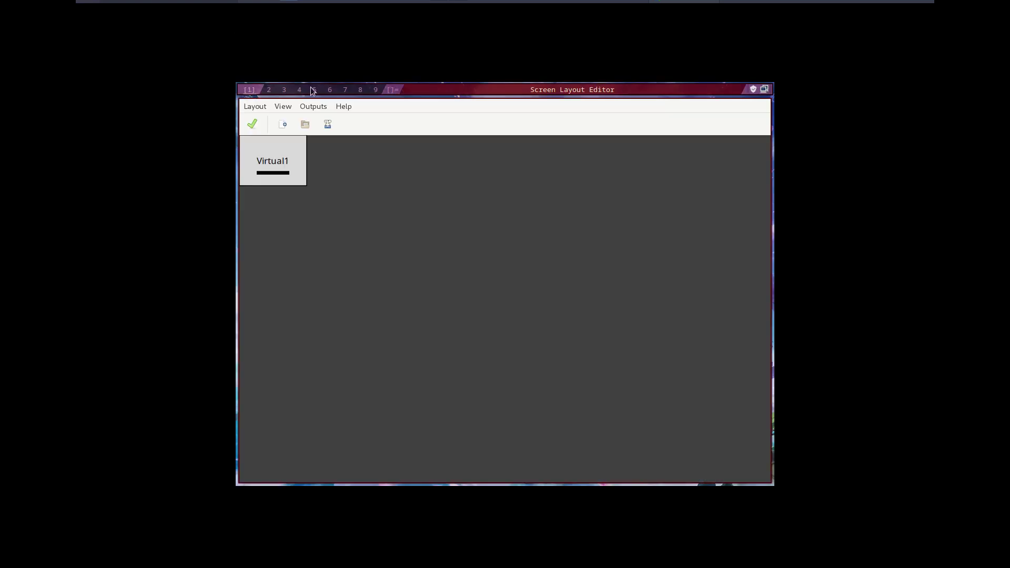
{"action": "left_click", "coordinate": [321, 106]}
{"action": "mouse_move", "coordinate": [336, 120]}
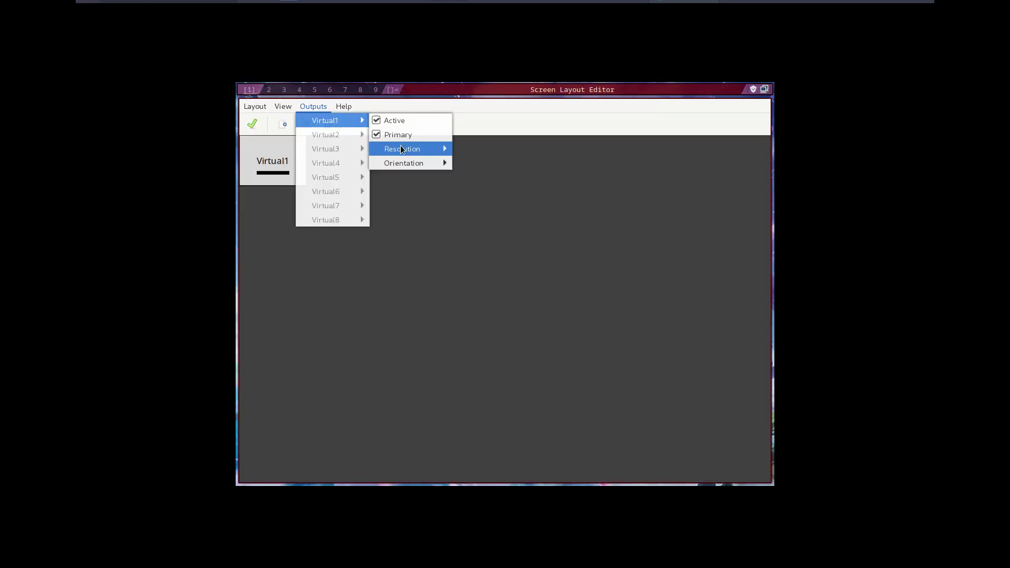
{"action": "mouse_move", "coordinate": [402, 149]}
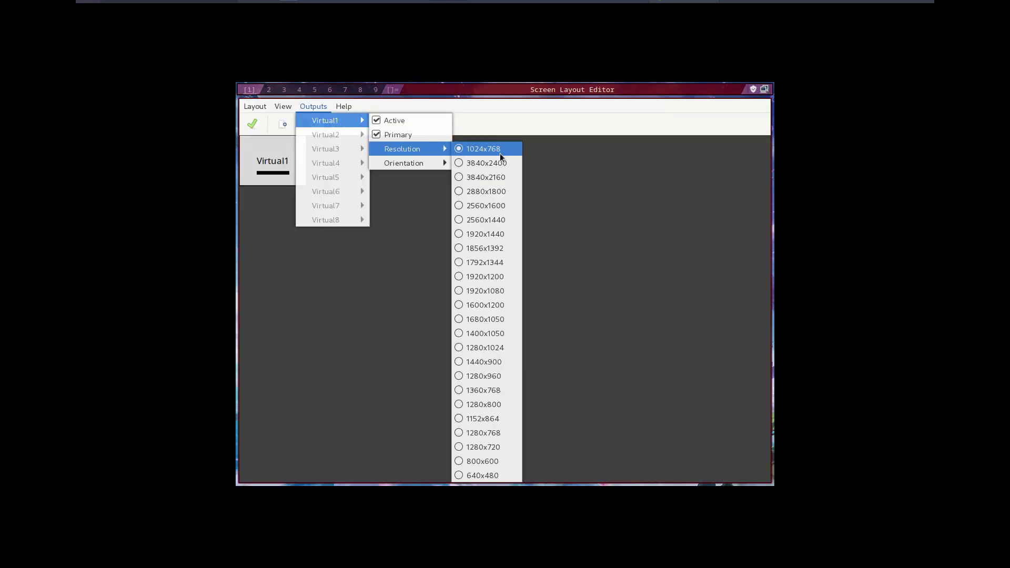
{"action": "left_click", "coordinate": [496, 292]}
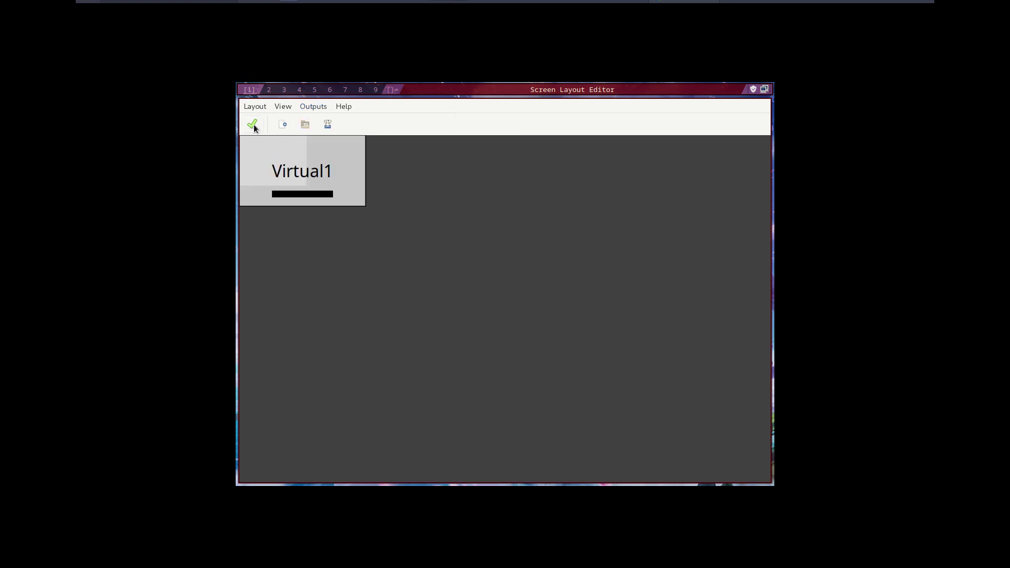
{"action": "left_click", "coordinate": [253, 125]}
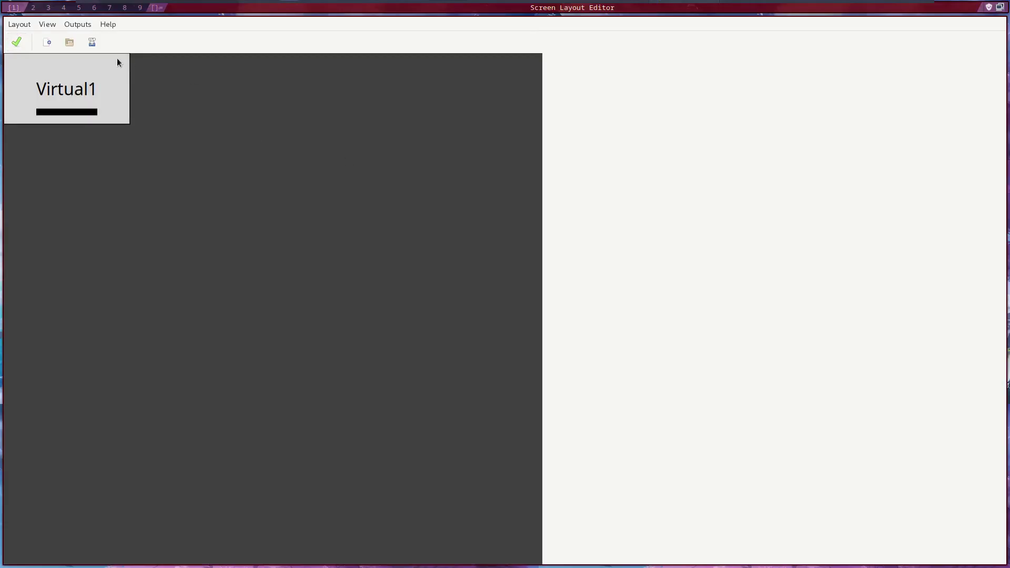
- Save the layout as a shell script in .screenlayout and quit ARandR
{"action": "left_click", "coordinate": [21, 26]}
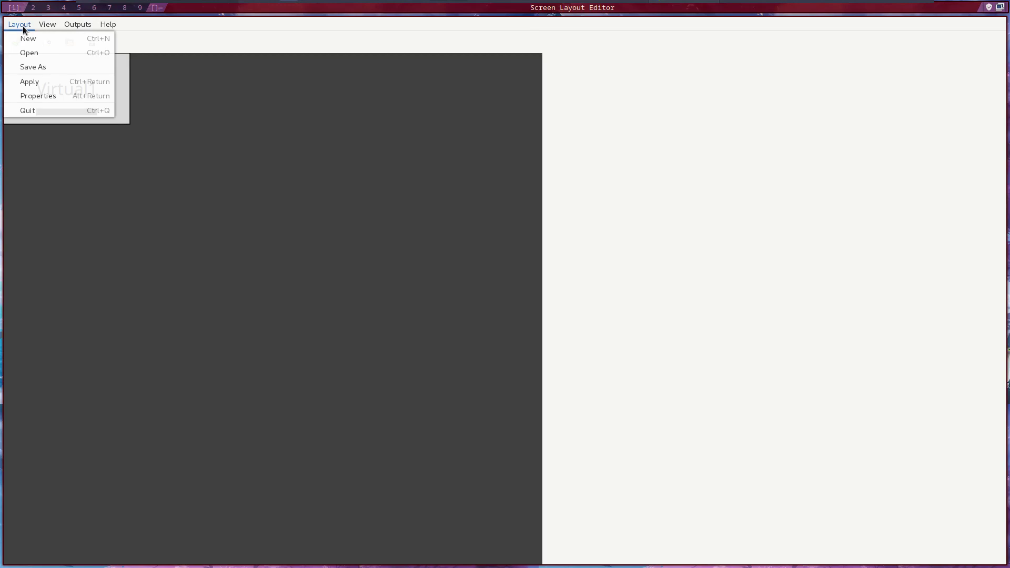
{"action": "left_click", "coordinate": [47, 66]}
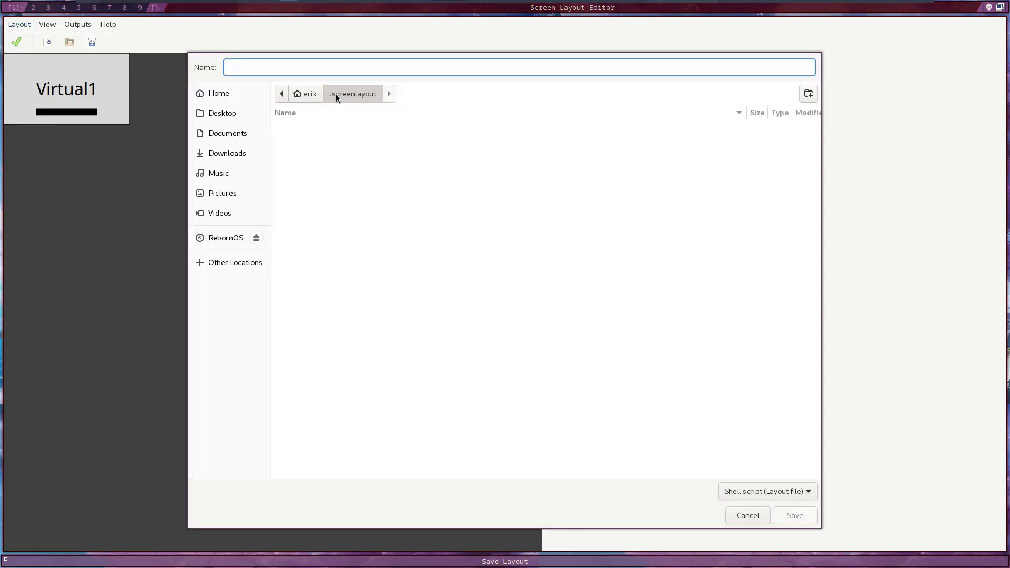
{"action": "type", "text": "wide"}
{"action": "key", "text": "Return"}
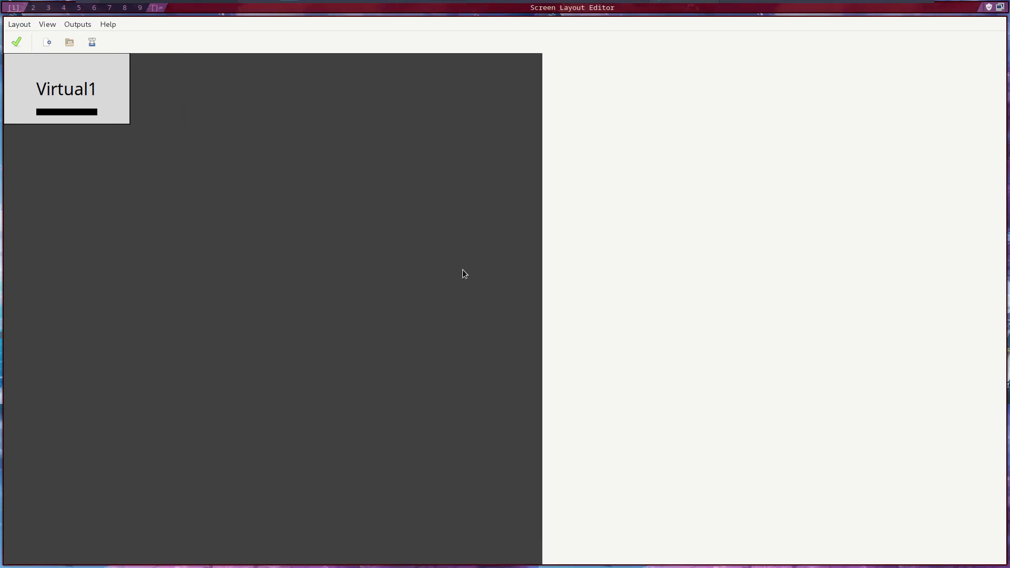
{"action": "key", "text": "ctrl+q"}
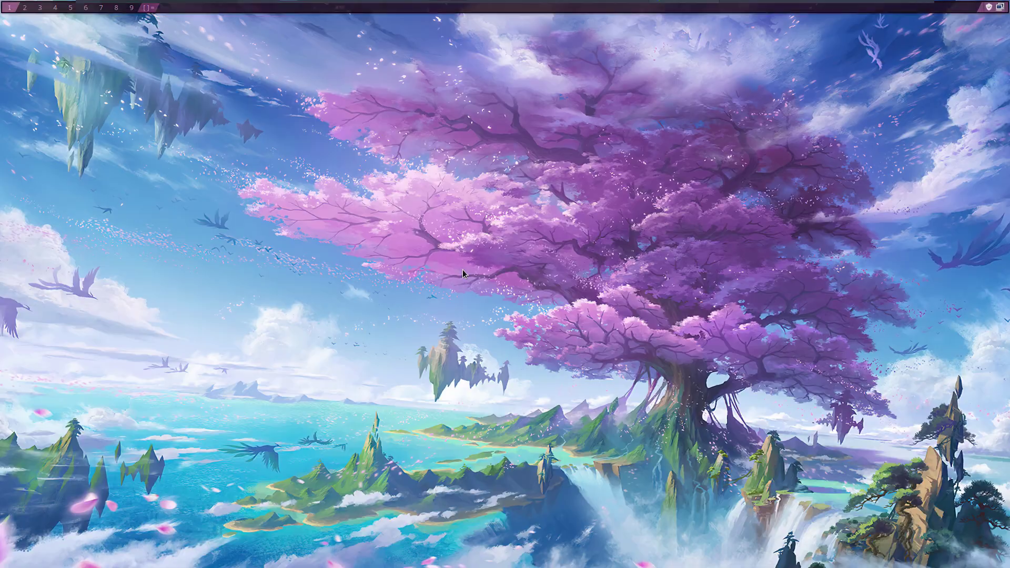
- Show hidden files in Thunar, open erik.sh from .screenlayout in Mousepad, then close Mousepad and Thunar
{"action": "key", "text": "super+e"}
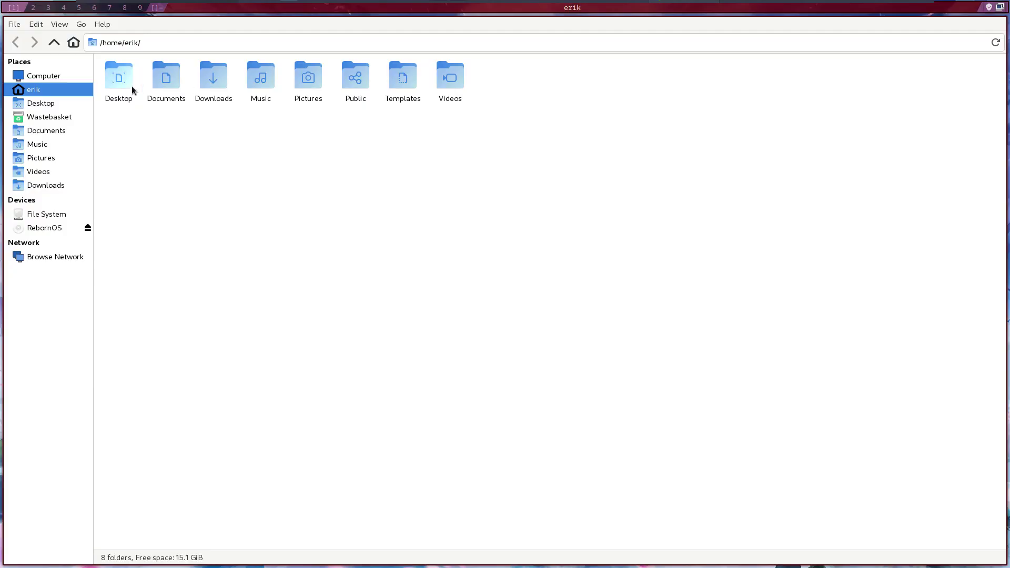
{"action": "key", "text": "ctrl+h"}
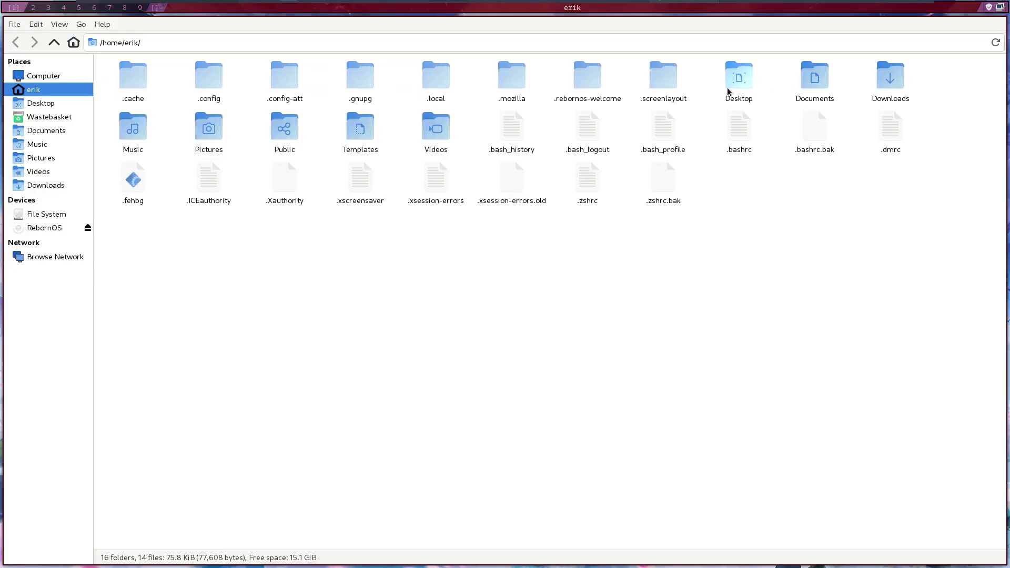
{"action": "double_click", "coordinate": [674, 78]}
{"action": "left_click", "coordinate": [120, 78]}
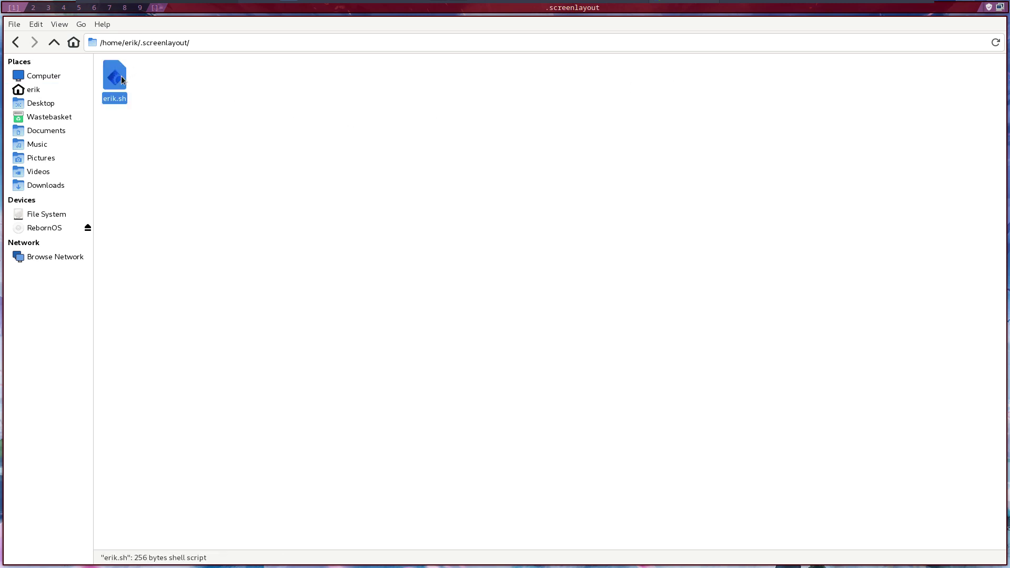
{"action": "right_click", "coordinate": [118, 80]}
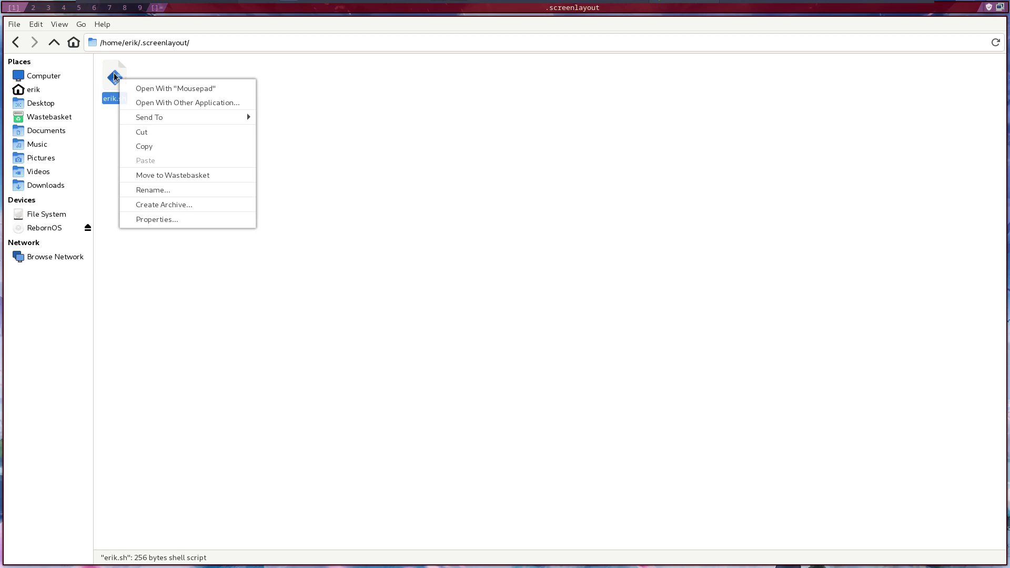
{"action": "left_click", "coordinate": [158, 88]}
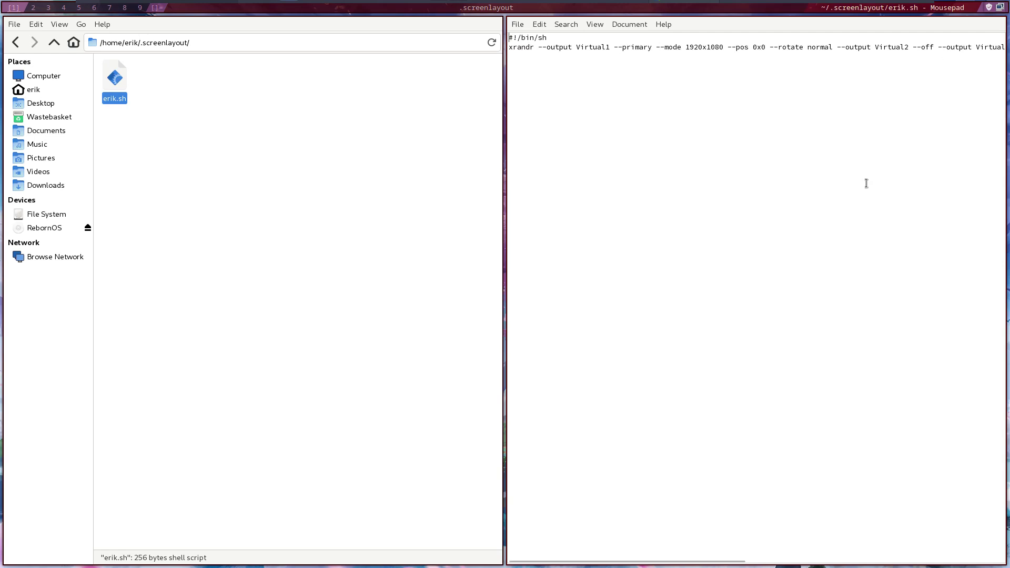
{"action": "key", "text": "super+q"}
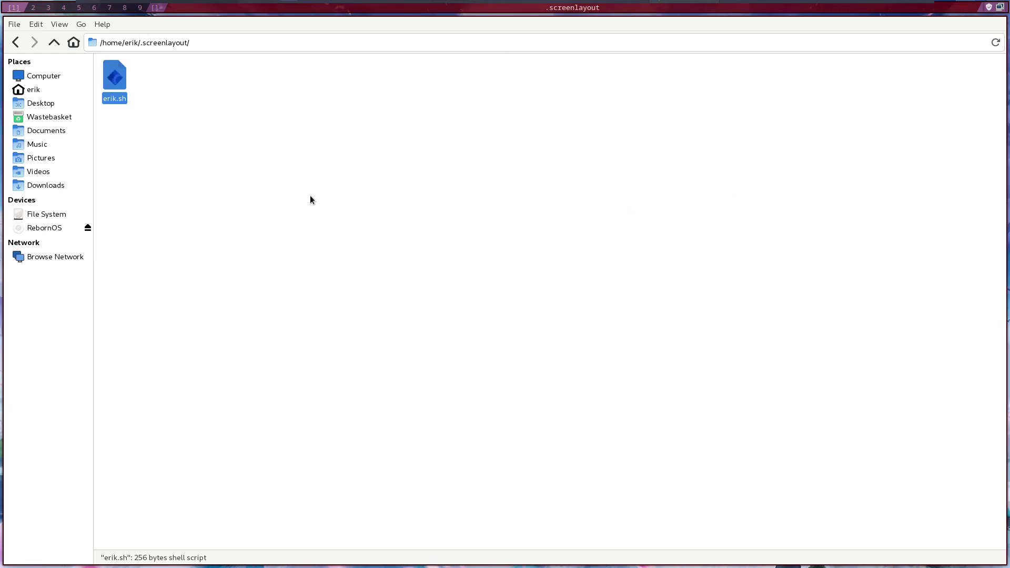
{"action": "key", "text": "super+q"}
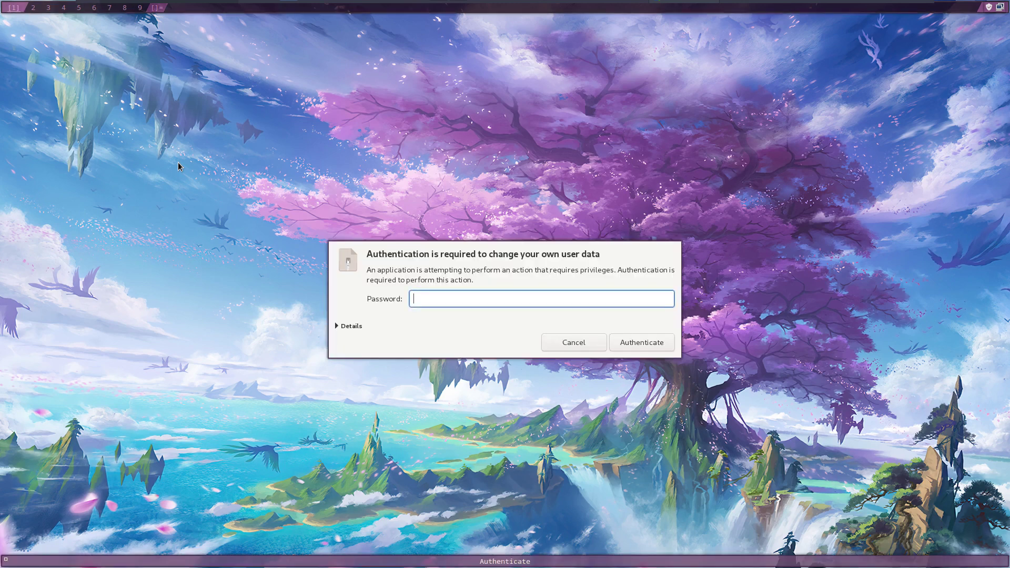
- Unlock the tweak tool with the password and enter autostart name 'start' and comment 'sdfsdf'
{"action": "type", "text": "****"}
{"action": "key", "text": "Return"}
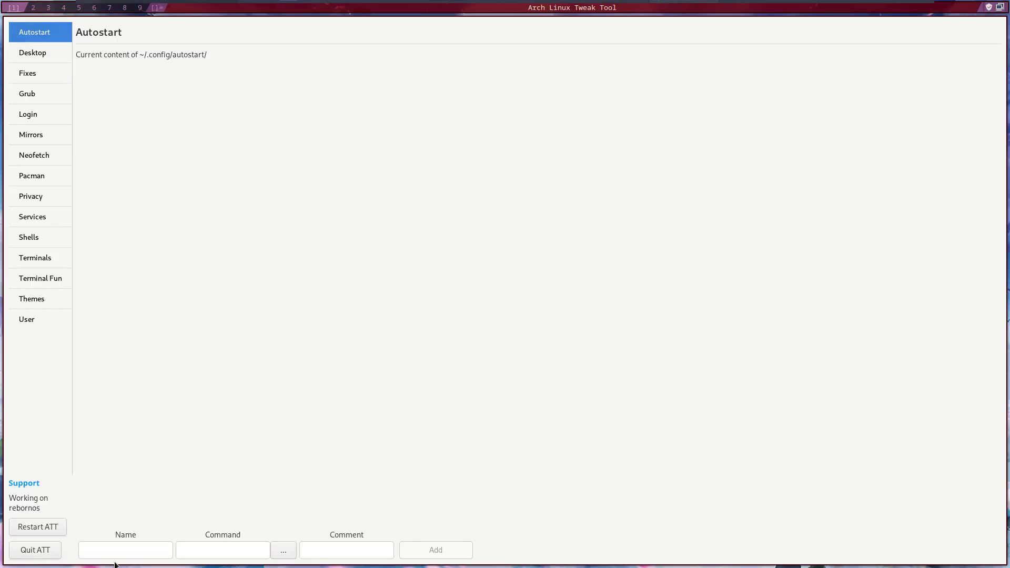
{"action": "left_click", "coordinate": [116, 548]}
{"action": "type", "text": "start"}
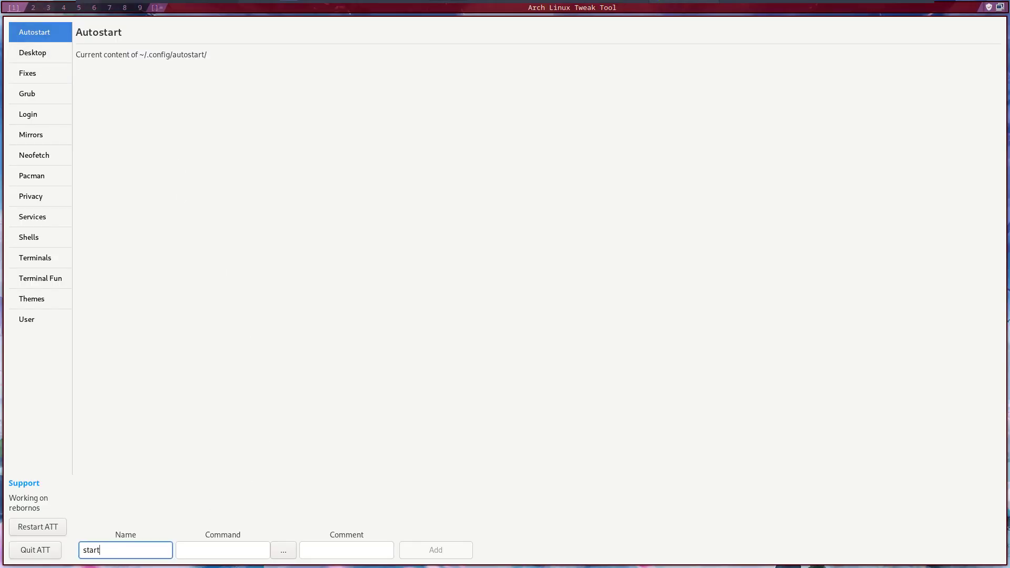
{"action": "key", "text": "Tab"}
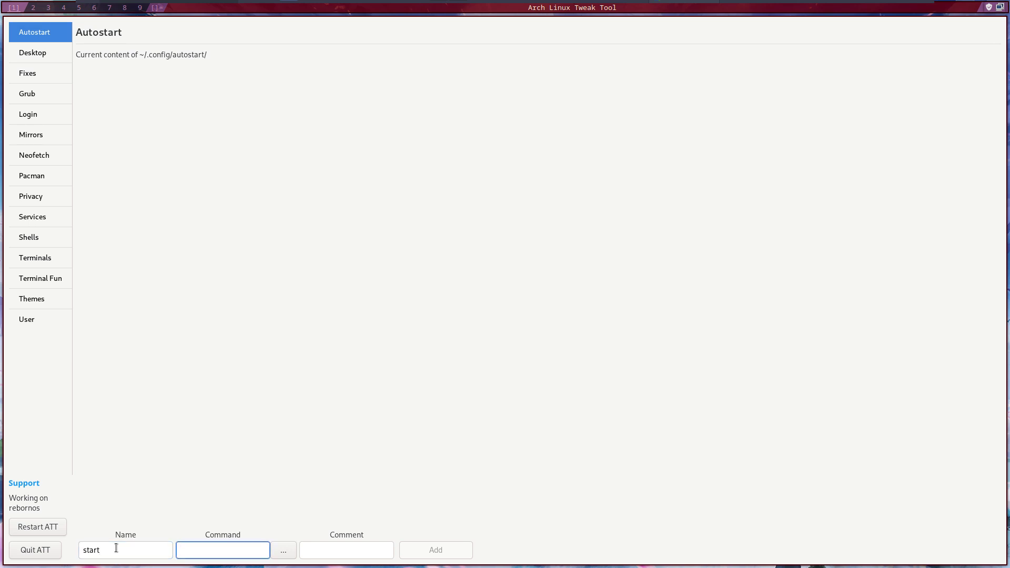
{"action": "type", "text": "ster"}
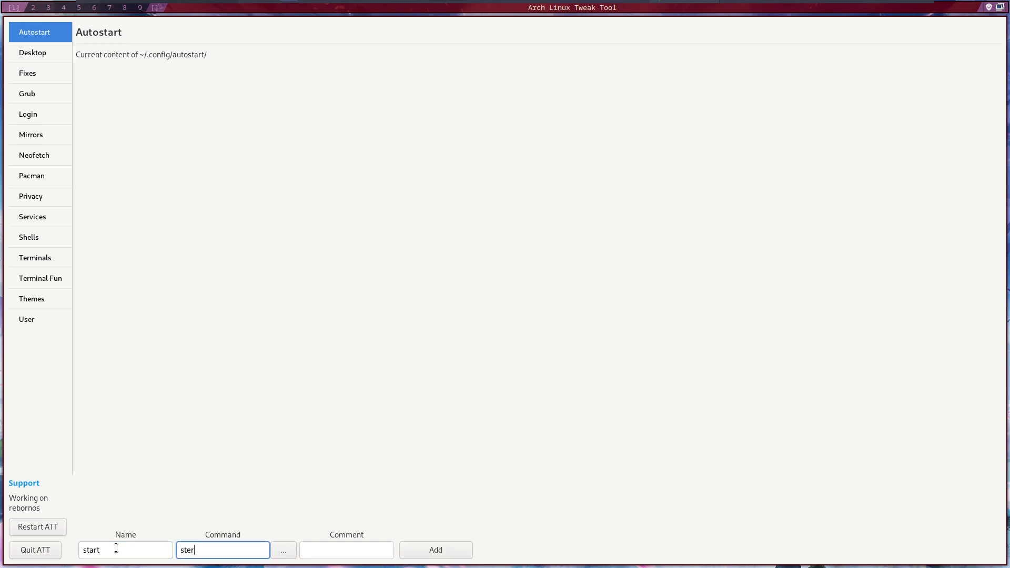
{"action": "key", "text": "BackSpace"}
{"action": "key", "text": "BackSpace"}
{"action": "key", "text": "BackSpace"}
{"action": "key", "text": "BackSpace"}
{"action": "left_click", "coordinate": [357, 556]}
{"action": "type", "text": "sdfsdf"}
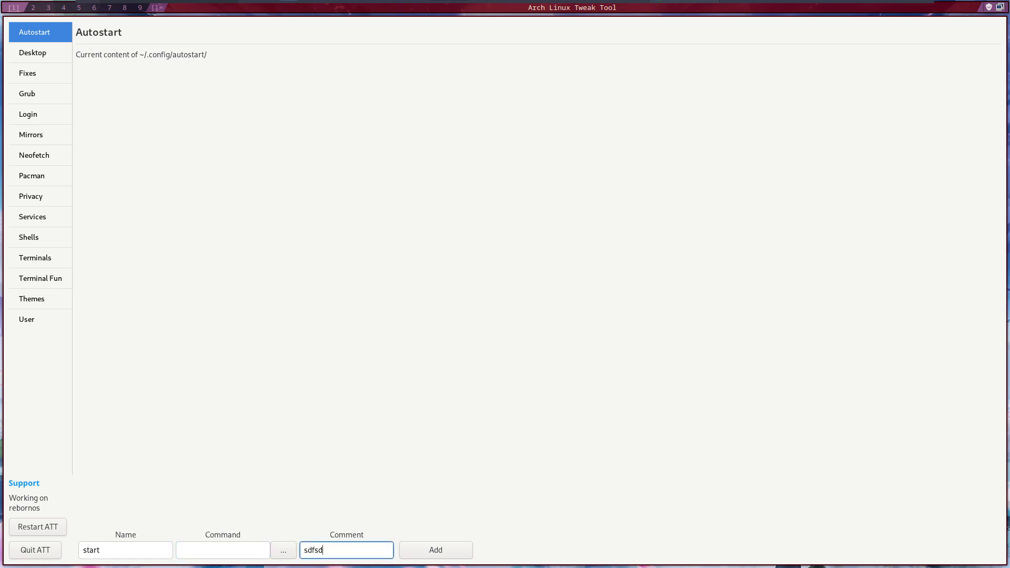
- Choose ~/.screenlayout/erik.sh as the command and add the start entry to autostart
{"action": "left_click", "coordinate": [284, 551]}
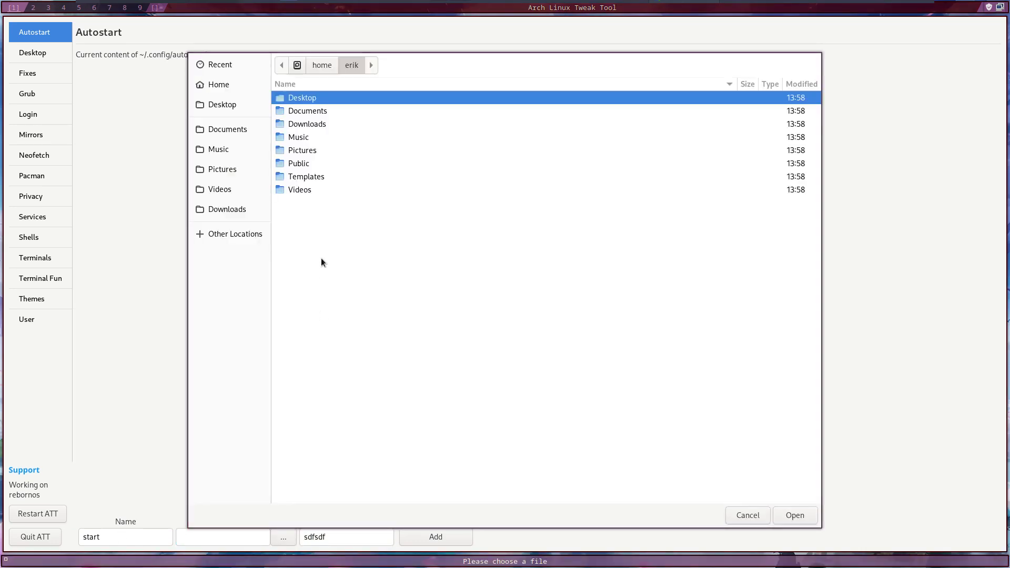
{"action": "key", "text": "ctrl+h"}
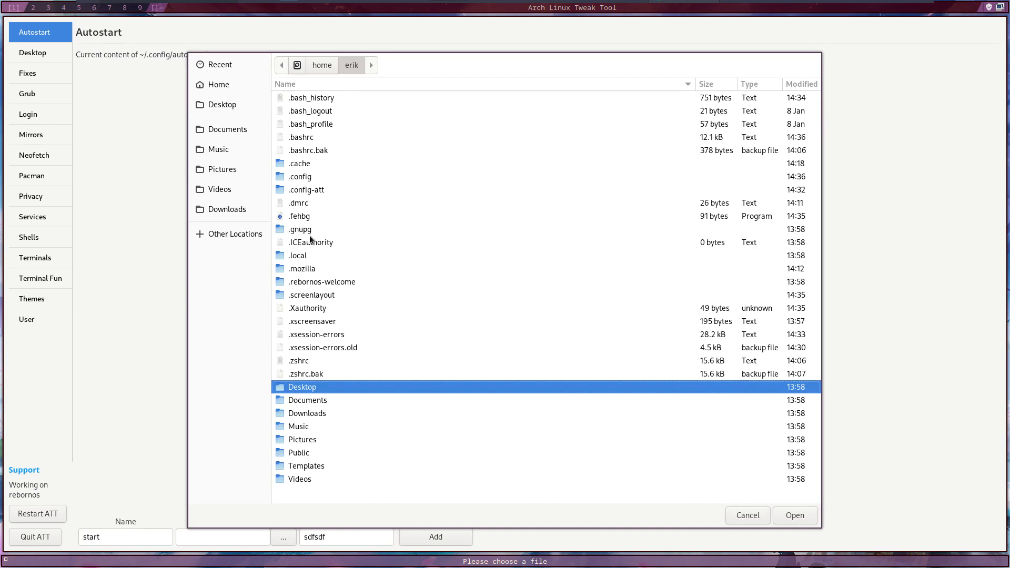
{"action": "double_click", "coordinate": [325, 295]}
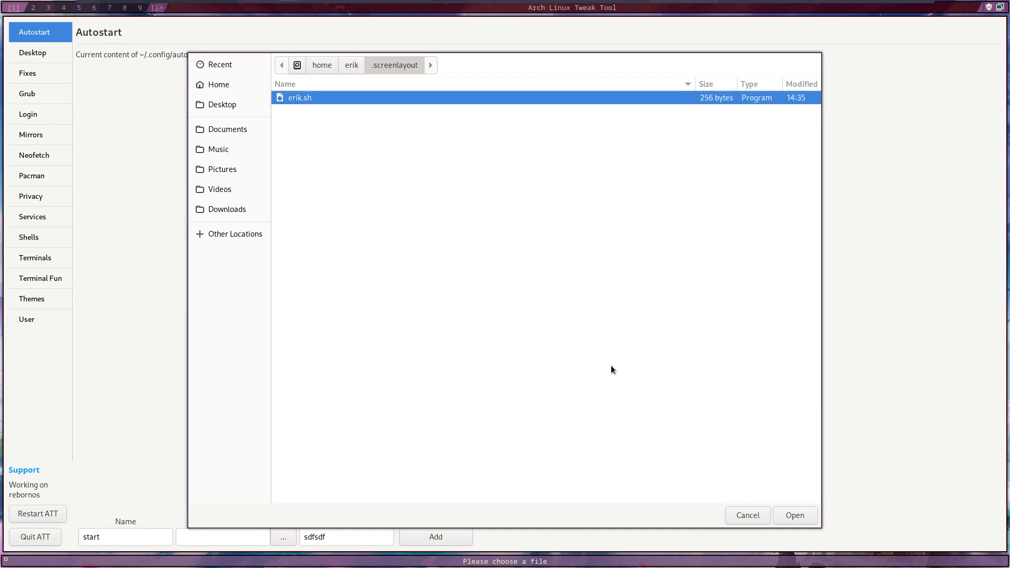
{"action": "left_click", "coordinate": [784, 509]}
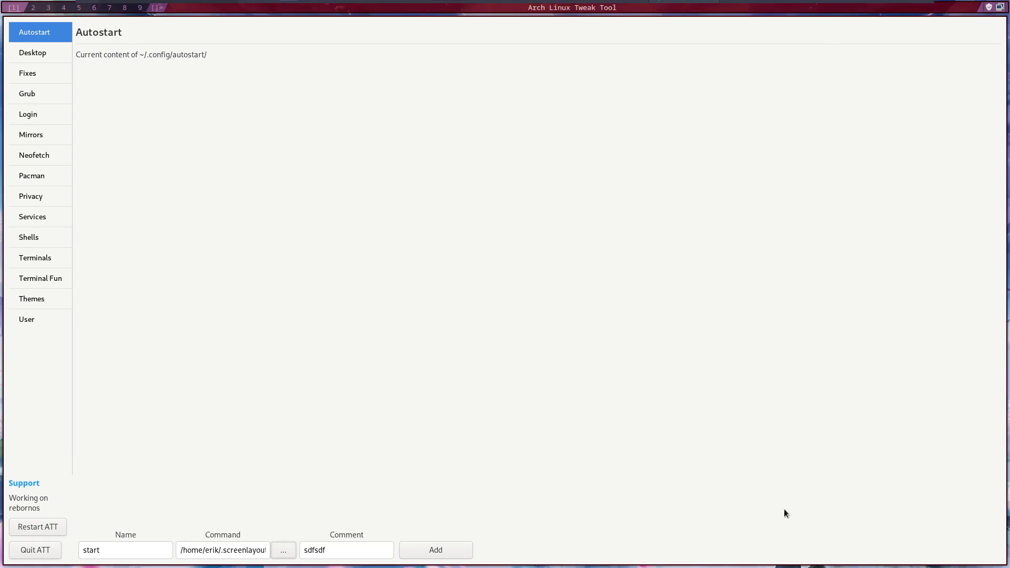
{"action": "left_click", "coordinate": [446, 550]}
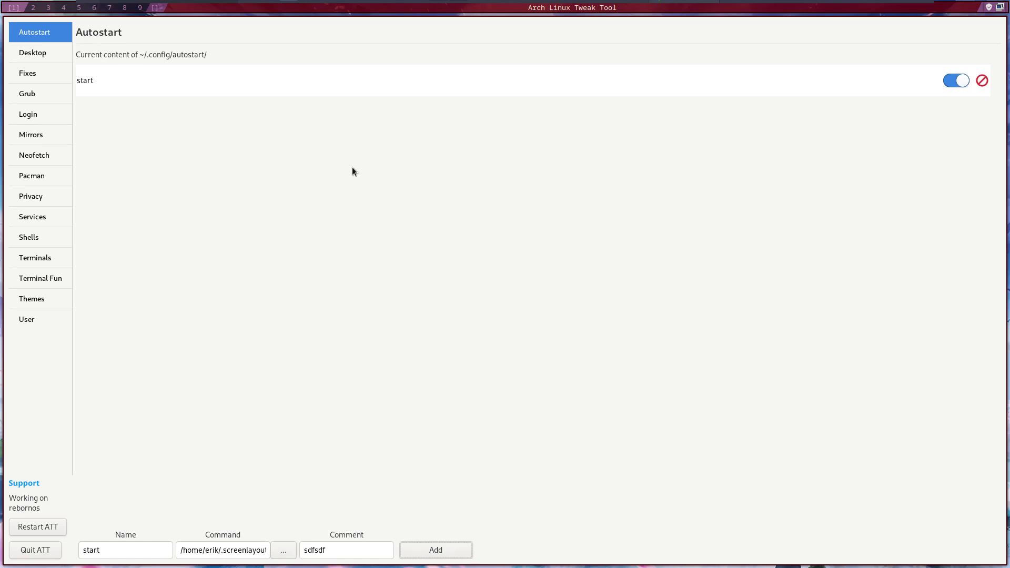
- Review the SDDM, LightDM and LXDM login manager settings
{"action": "left_click", "coordinate": [49, 97]}
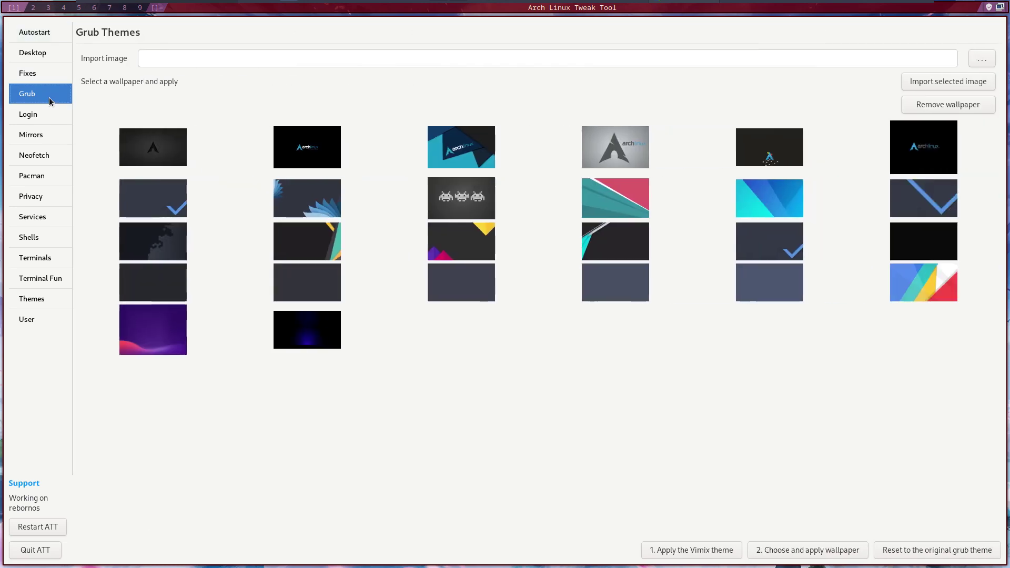
{"action": "left_click", "coordinate": [50, 112]}
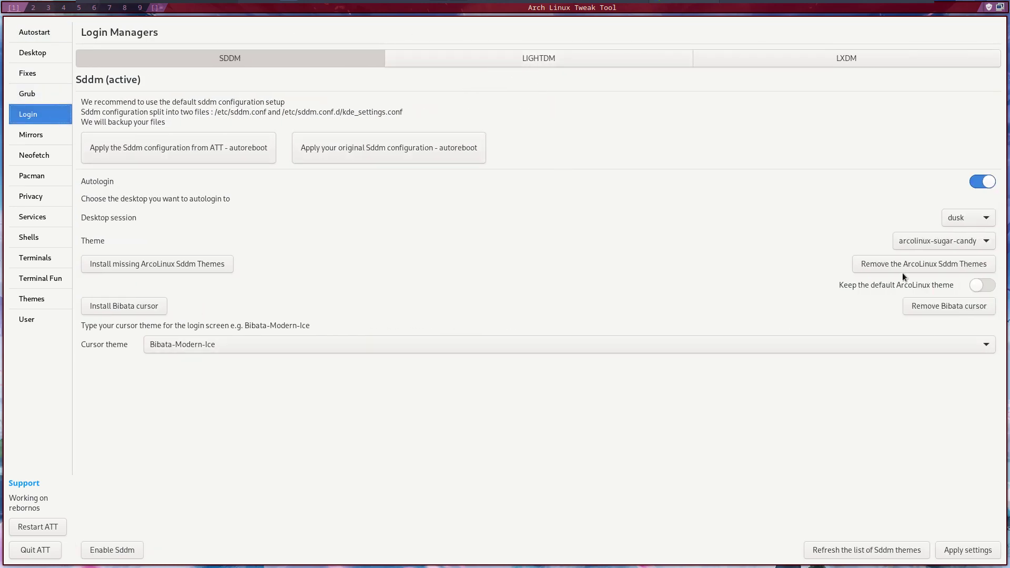
{"action": "left_click", "coordinate": [603, 62]}
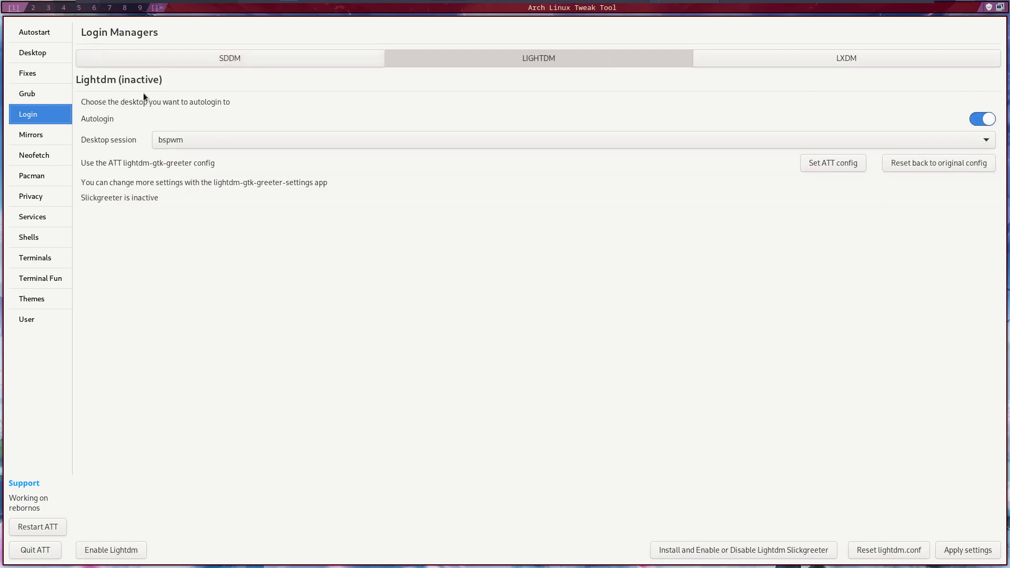
{"action": "left_click", "coordinate": [172, 60]}
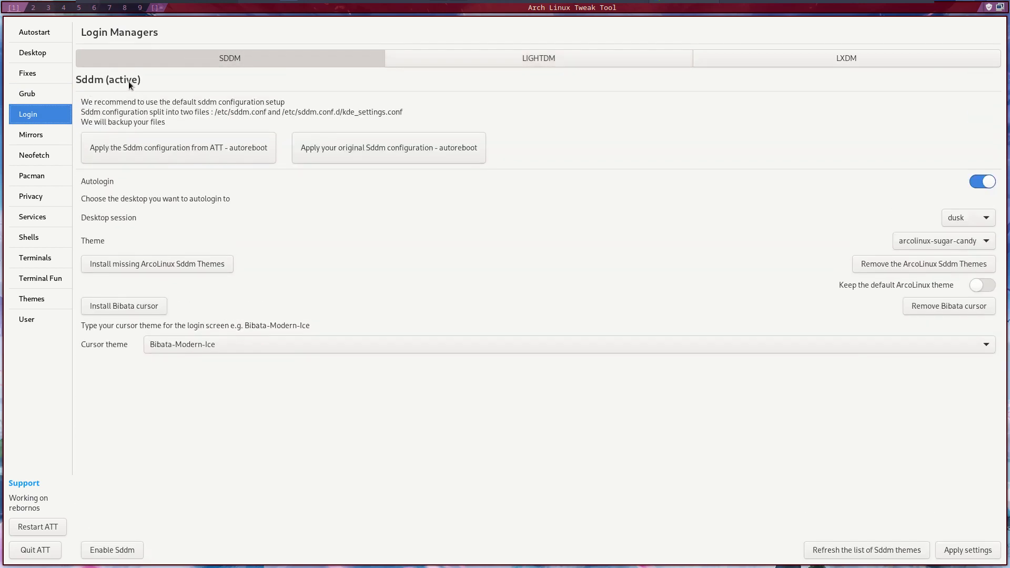
{"action": "left_click", "coordinate": [500, 68]}
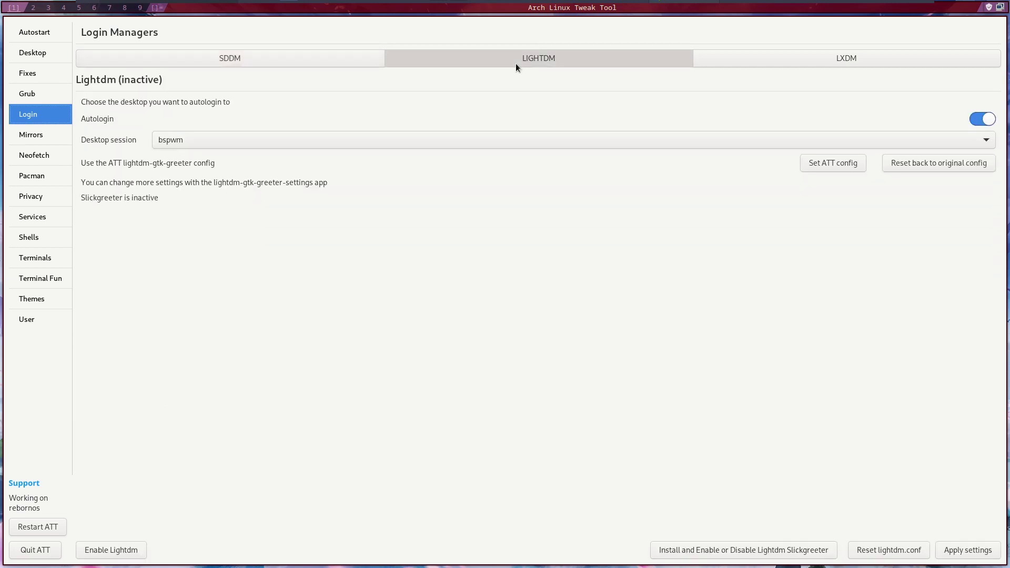
{"action": "left_click", "coordinate": [821, 61]}
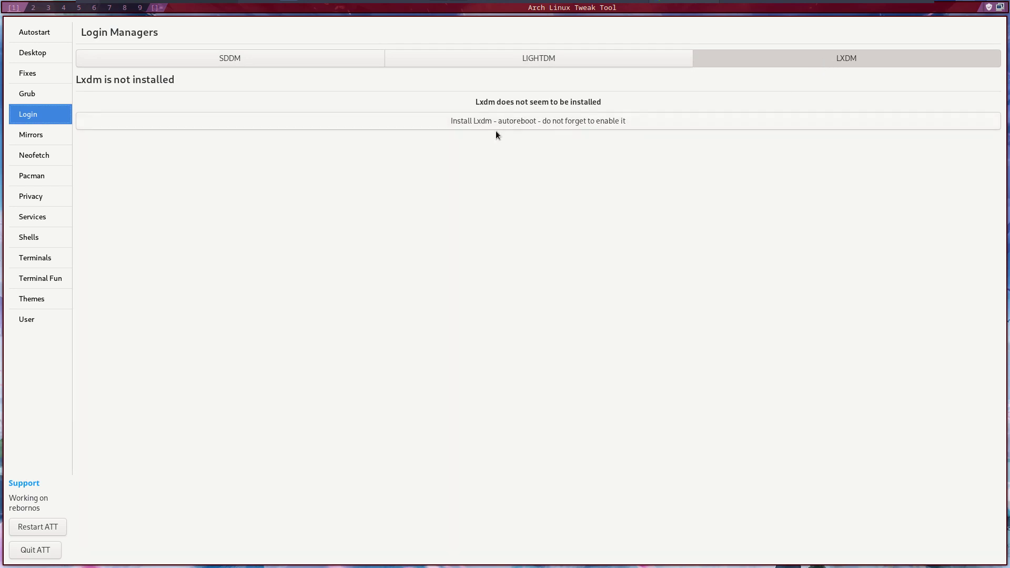
- Install LXDM and enable it as the login manager
{"action": "left_click", "coordinate": [569, 121]}
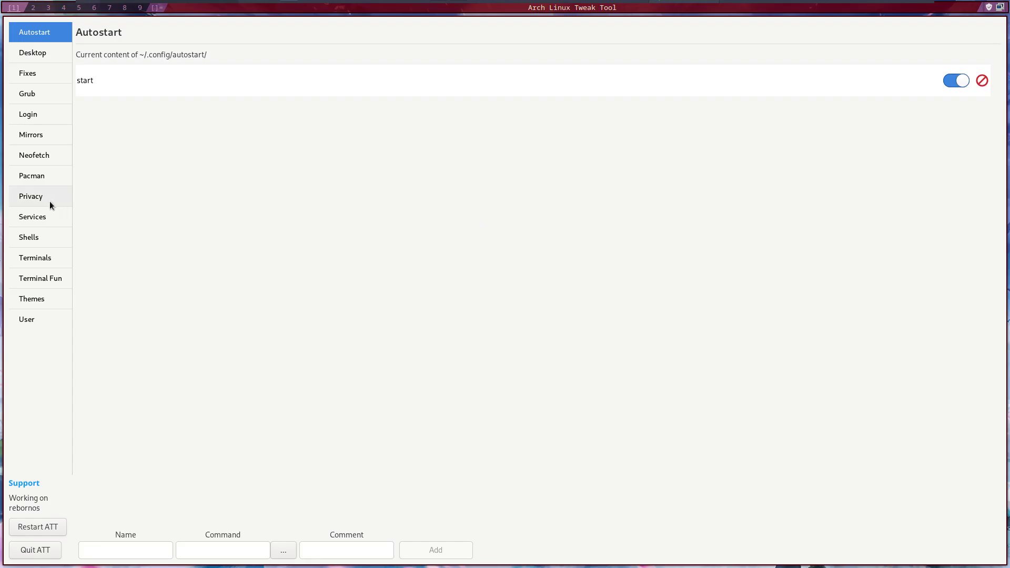
{"action": "left_click", "coordinate": [35, 117]}
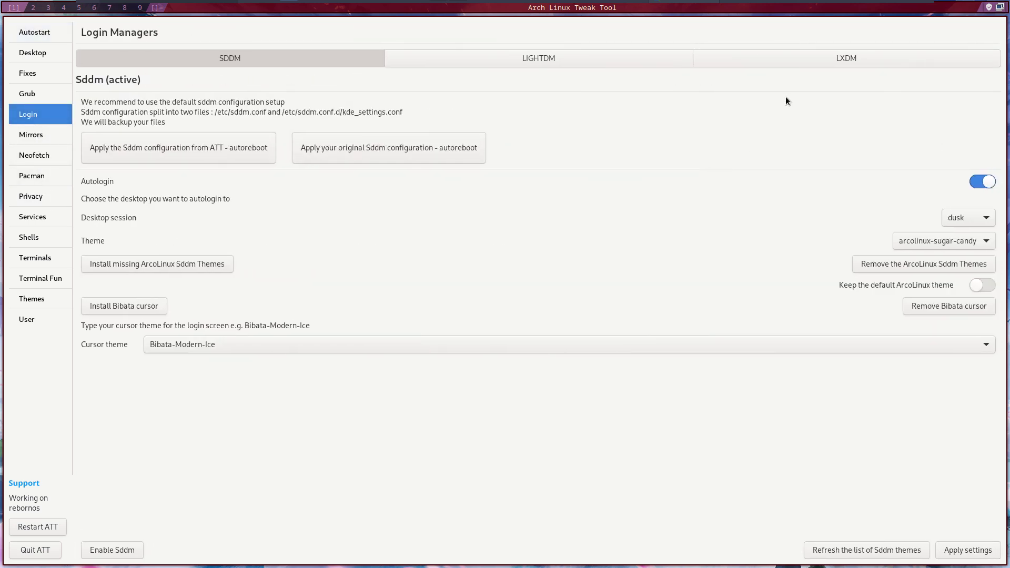
{"action": "left_click", "coordinate": [826, 61]}
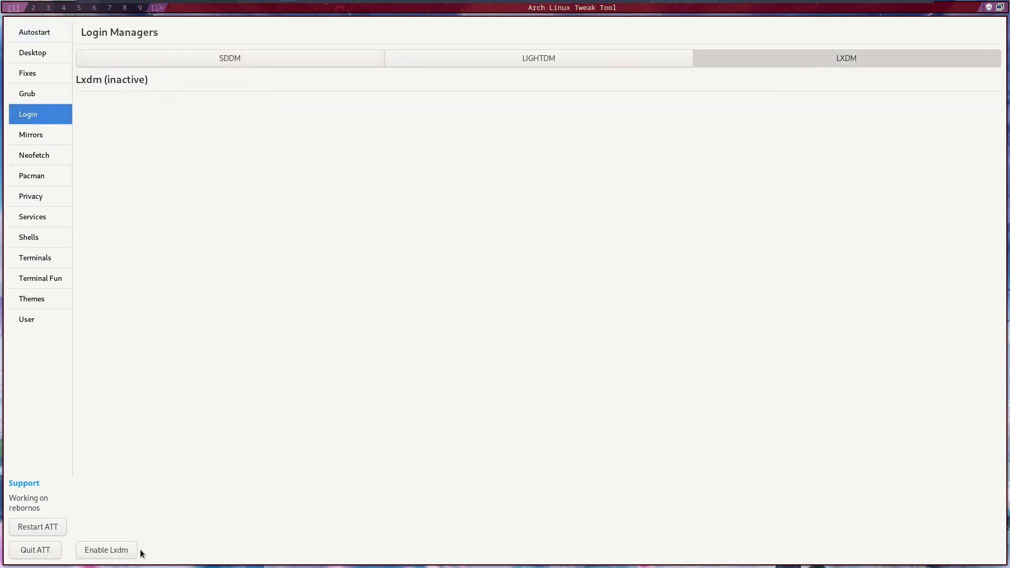
{"action": "left_click", "coordinate": [122, 552]}
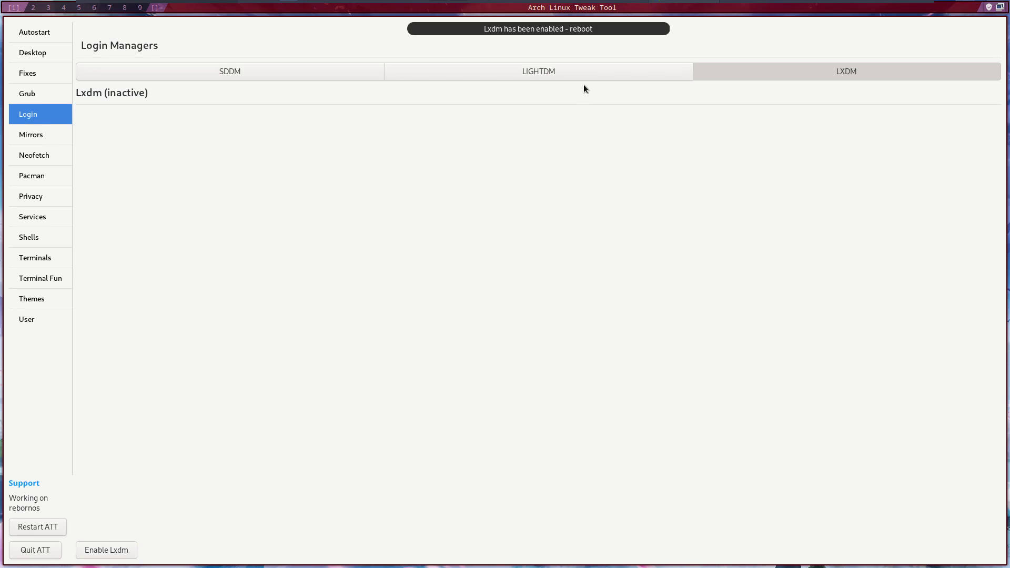
{"action": "left_click", "coordinate": [580, 74]}
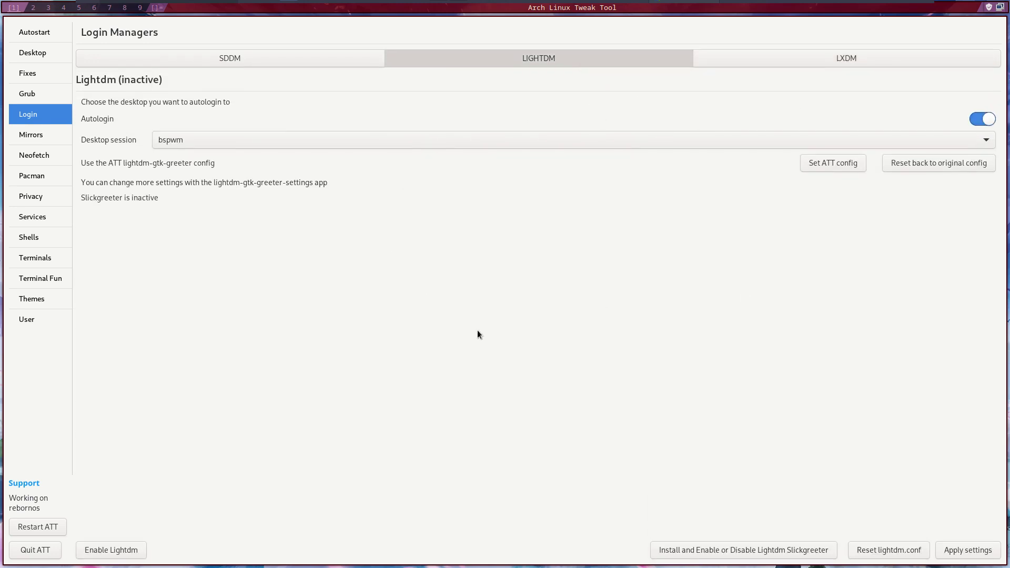
- Quit Arch Linux Tweak Tool and reboot the system
{"action": "left_click", "coordinate": [35, 550]}
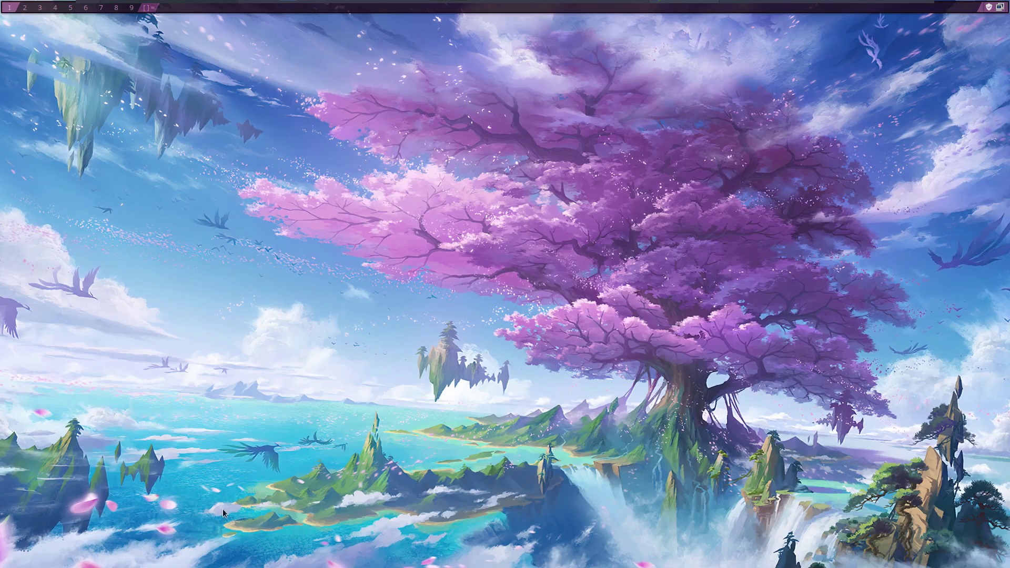
{"action": "key", "text": "super+x"}
{"action": "key", "text": "r"}
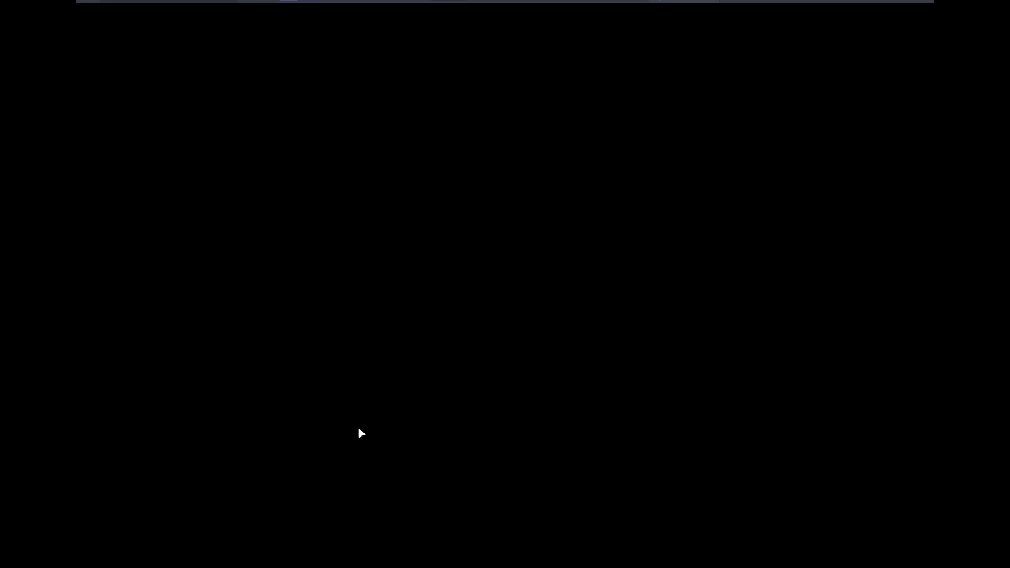
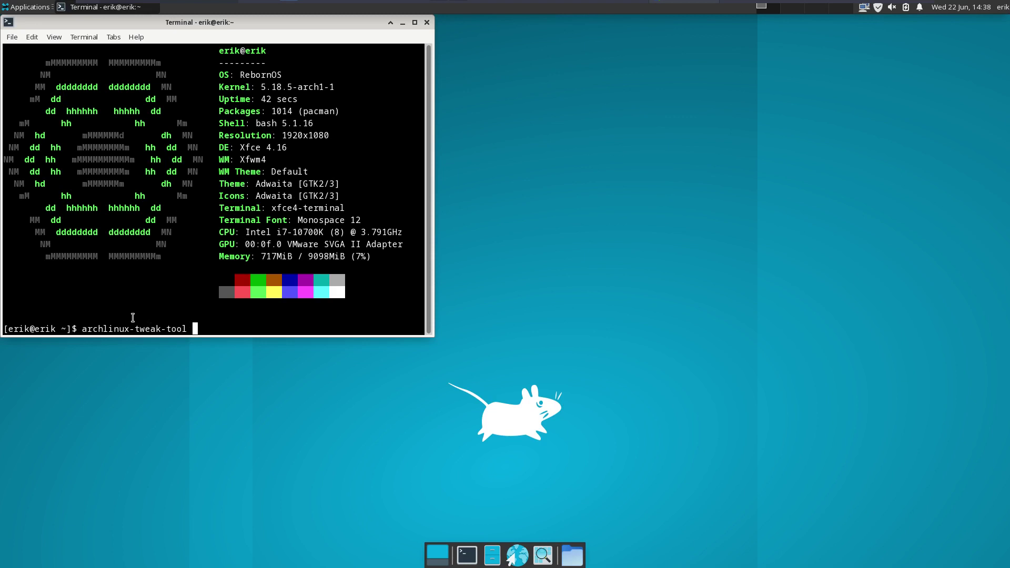
- Launch Arch Linux Tweak Tool with the admin password and move its window right
{"action": "key", "text": "Return"}
{"action": "type", "text": "••••"}
{"action": "key", "text": "Return"}
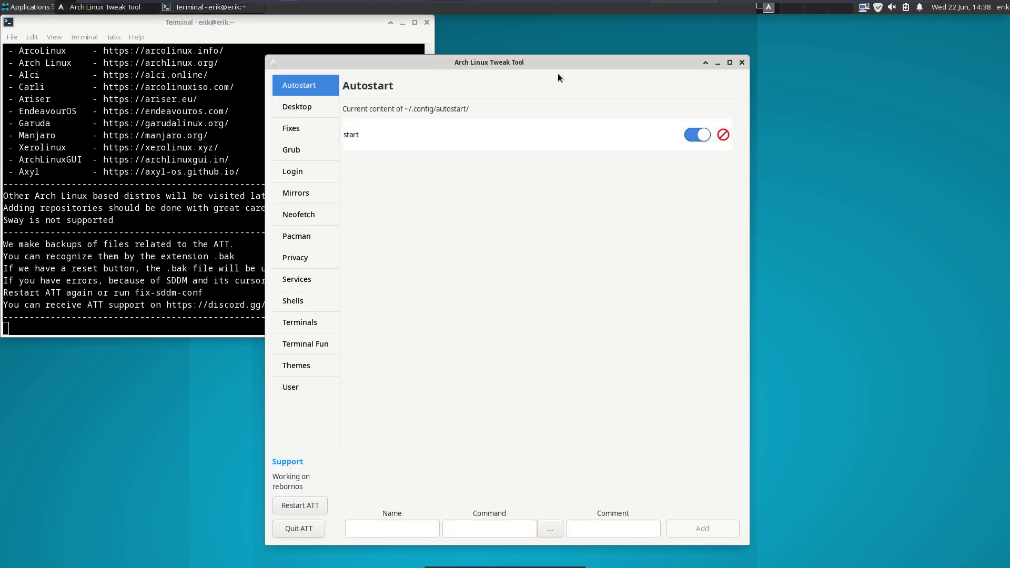
{"action": "left_click_drag", "start_coordinate": [558, 74], "coordinate": [799, 33]}
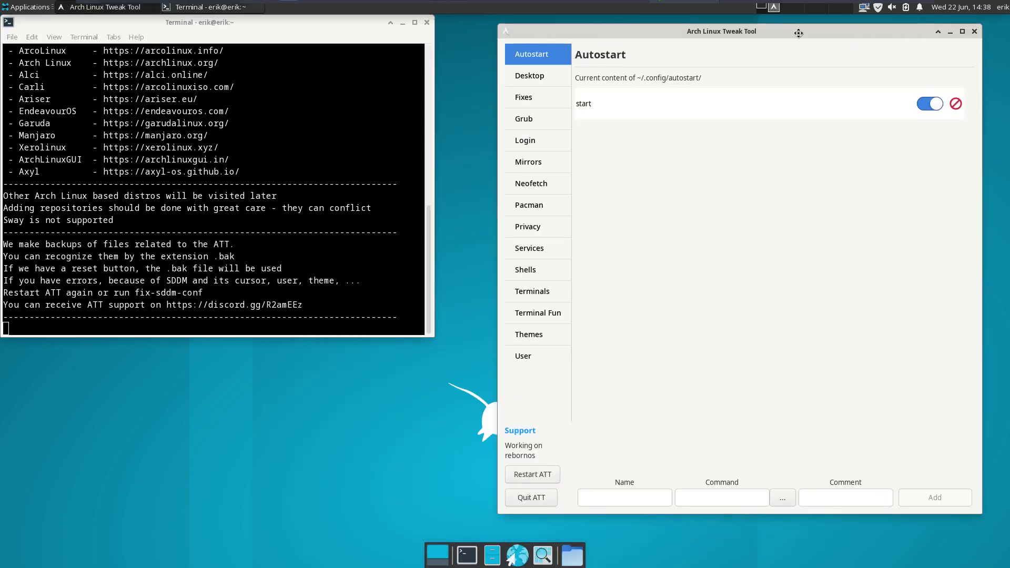
- Step through the Desktop, Fixes and Grub pages to the Login > LightDM settings
{"action": "left_click", "coordinate": [558, 85]}
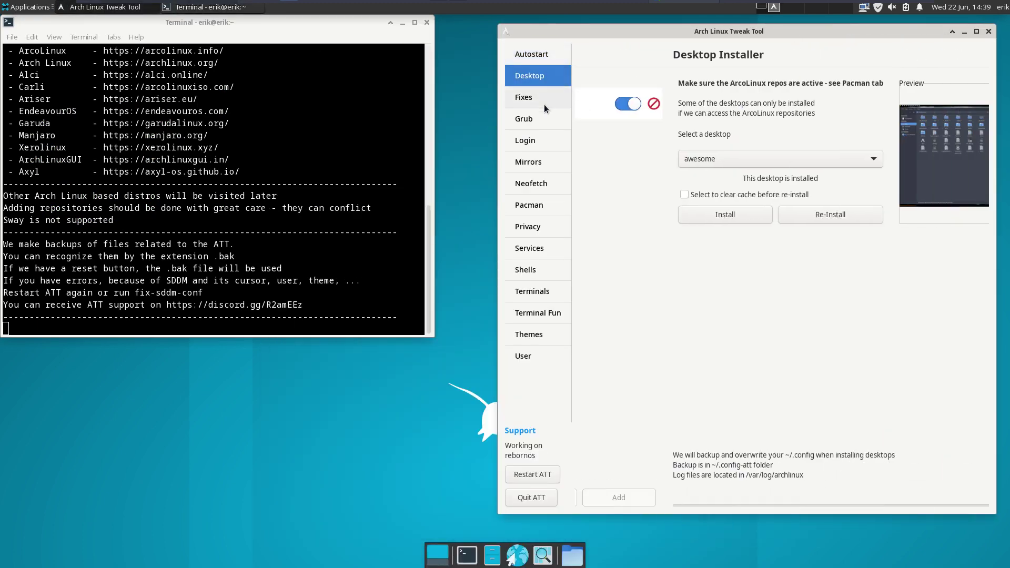
{"action": "left_click", "coordinate": [544, 106]}
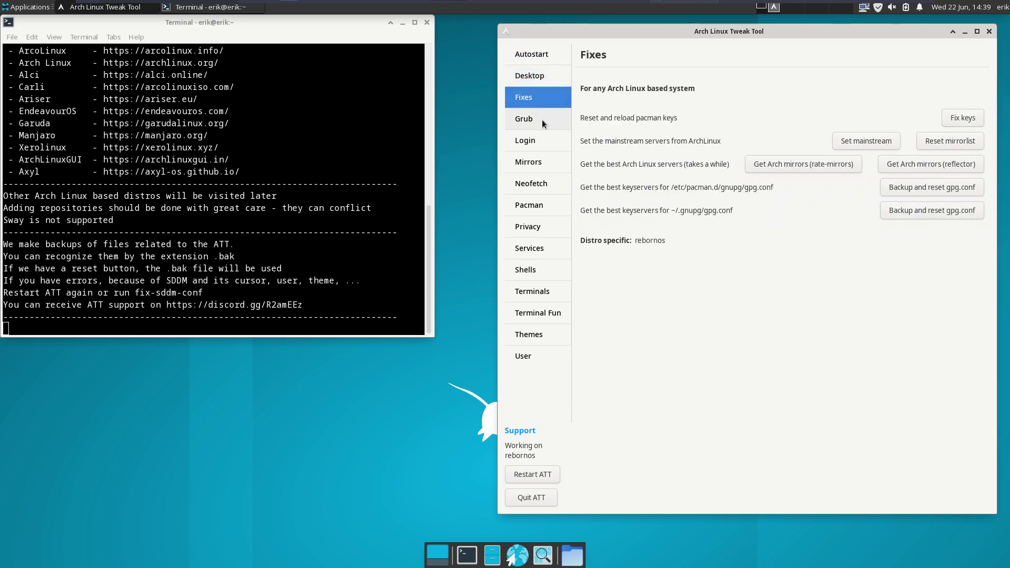
{"action": "left_click", "coordinate": [542, 119]}
{"action": "left_click", "coordinate": [544, 140]}
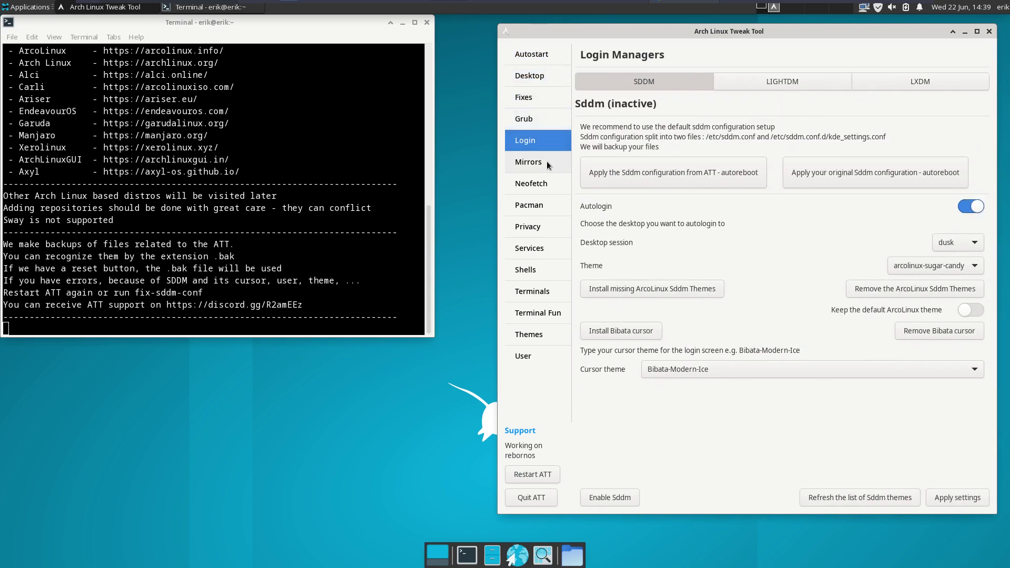
{"action": "left_click", "coordinate": [770, 86]}
- Enable LightDM and save it with xfce as the autologin desktop session
{"action": "left_click", "coordinate": [609, 499]}
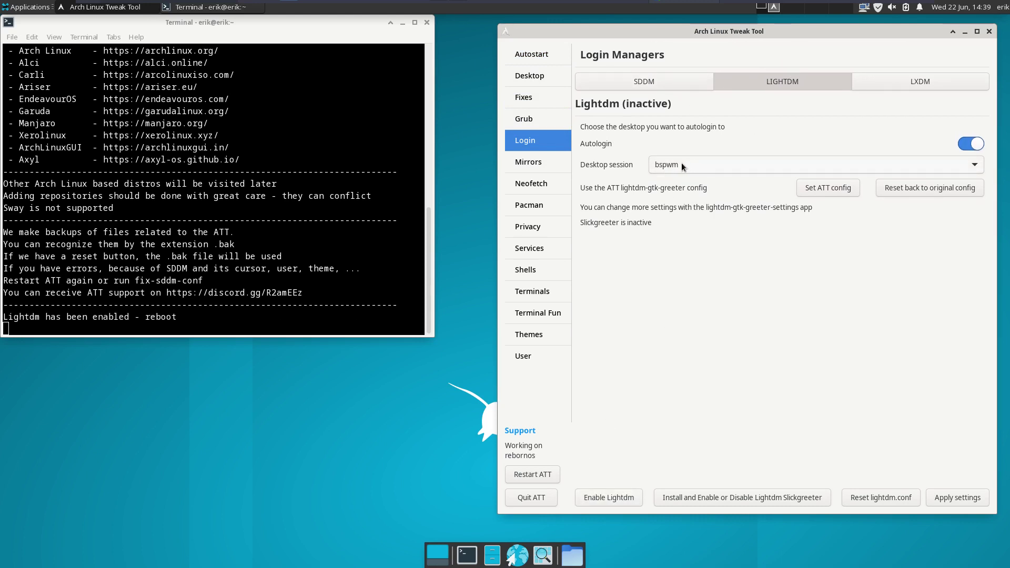
{"action": "left_click", "coordinate": [946, 499]}
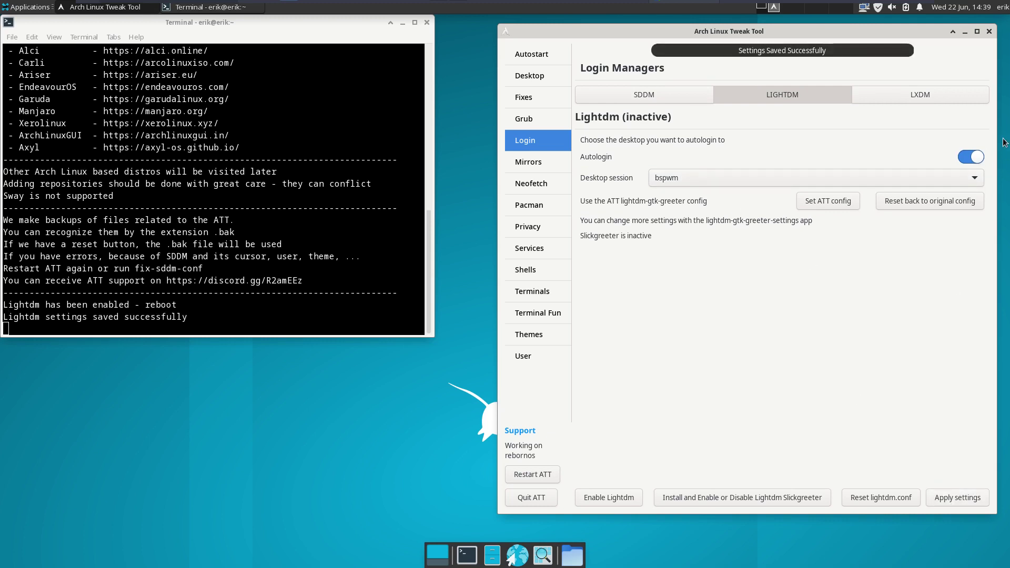
{"action": "left_click", "coordinate": [680, 175]}
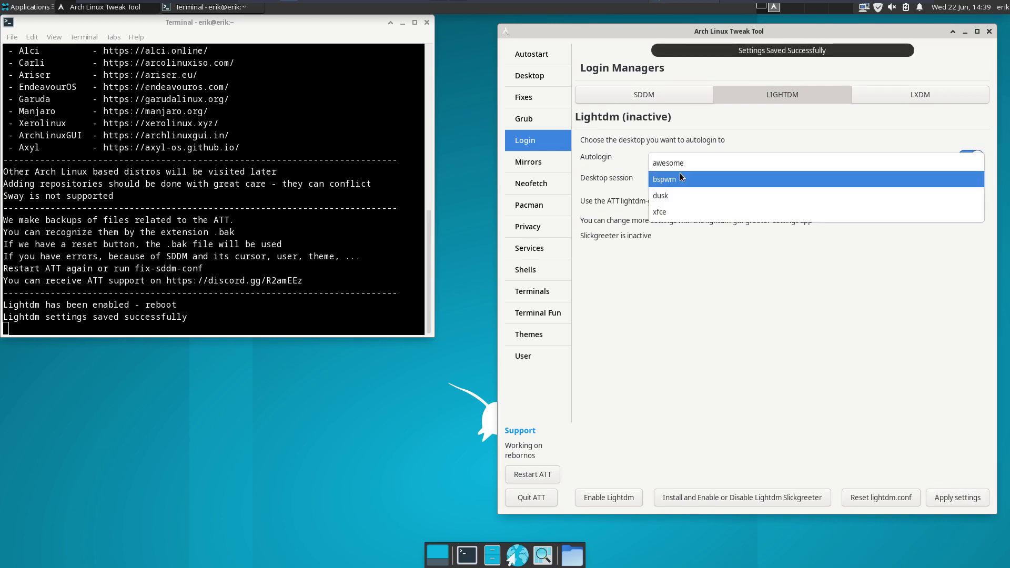
{"action": "left_click", "coordinate": [678, 207]}
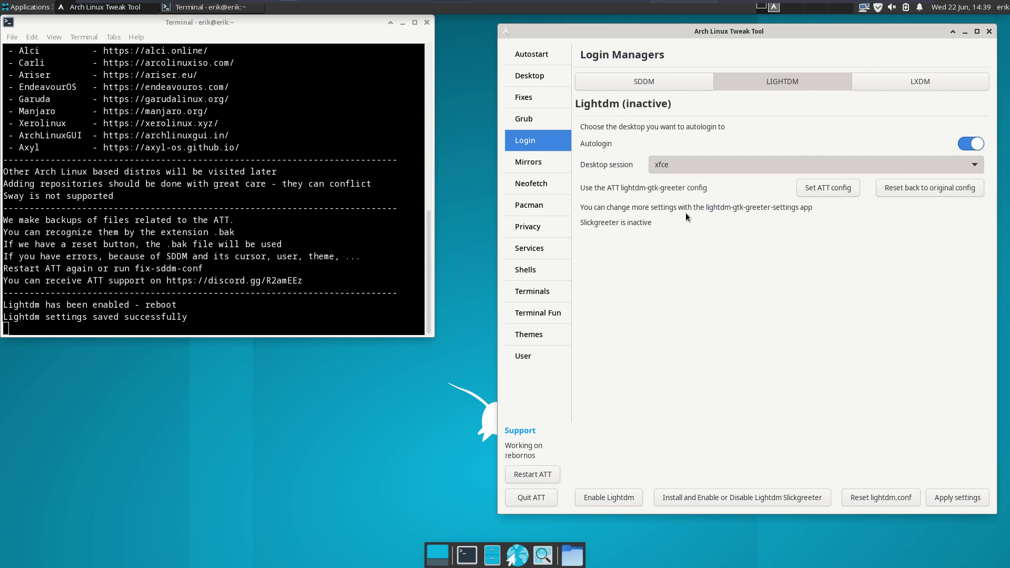
{"action": "left_click", "coordinate": [972, 500]}
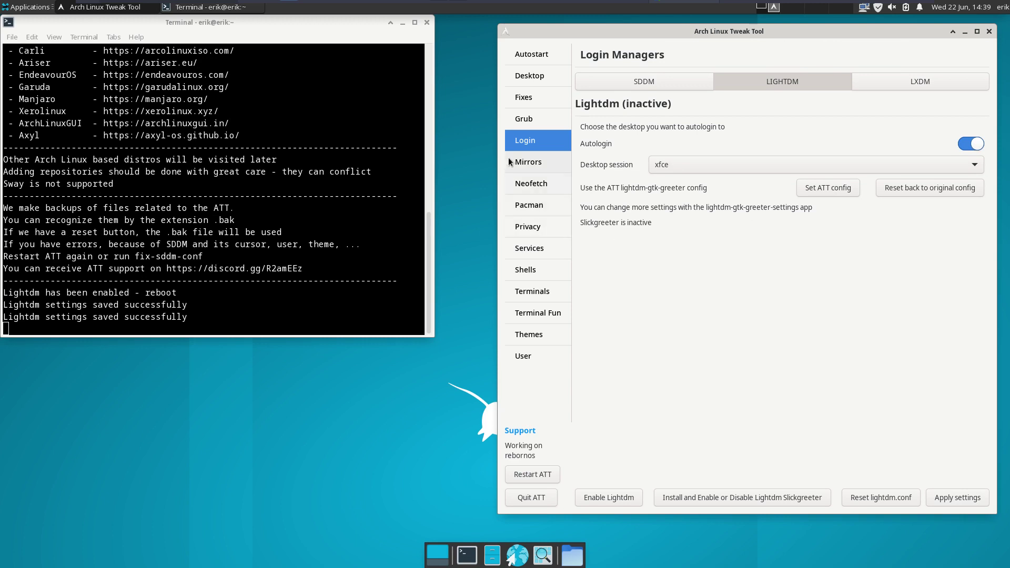
- Show the ArcoLinux mirror list and launch, then close, the pace mirror tool
{"action": "left_click", "coordinate": [544, 156]}
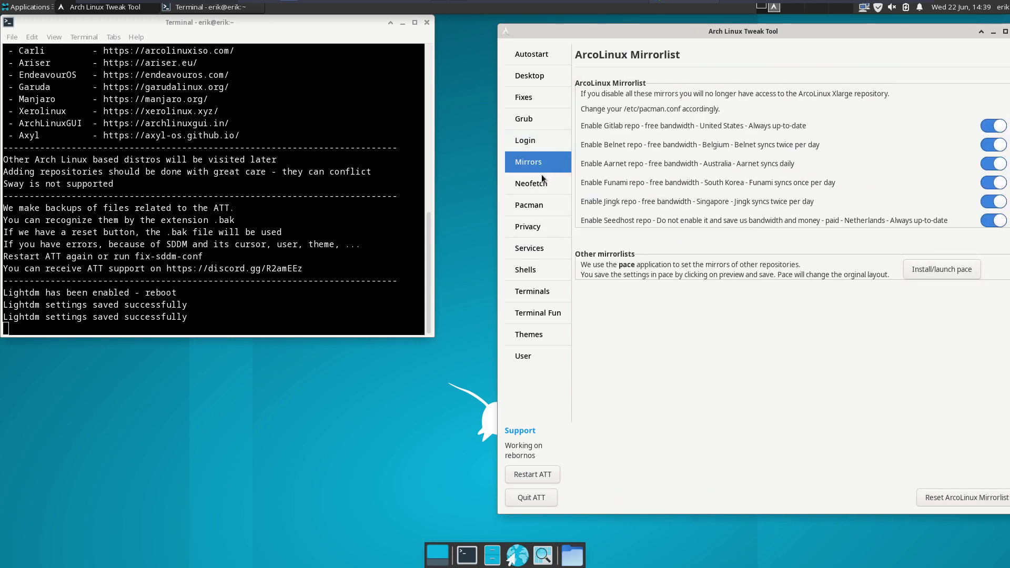
{"action": "left_click", "coordinate": [927, 271]}
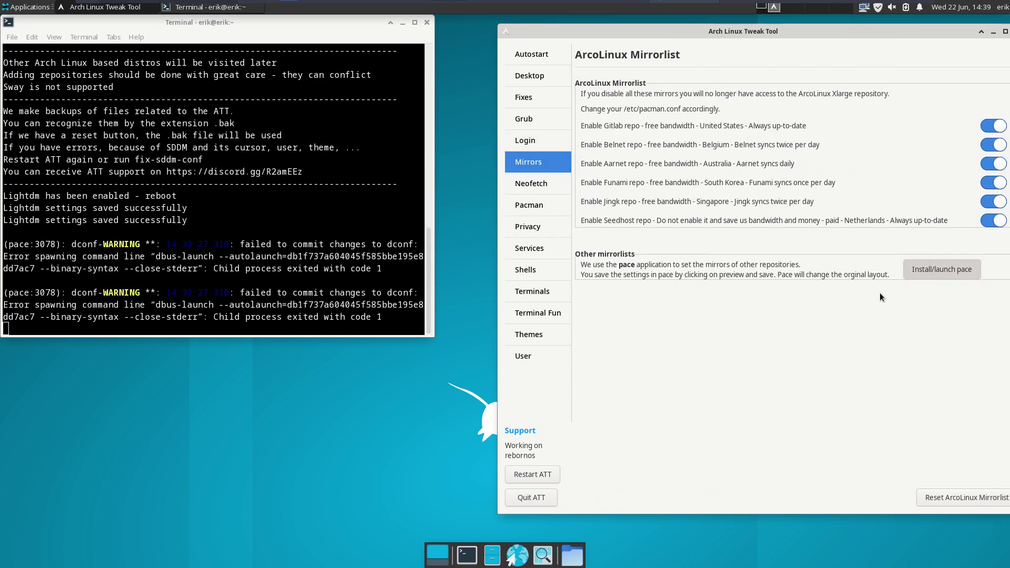
{"action": "left_click", "coordinate": [566, 241]}
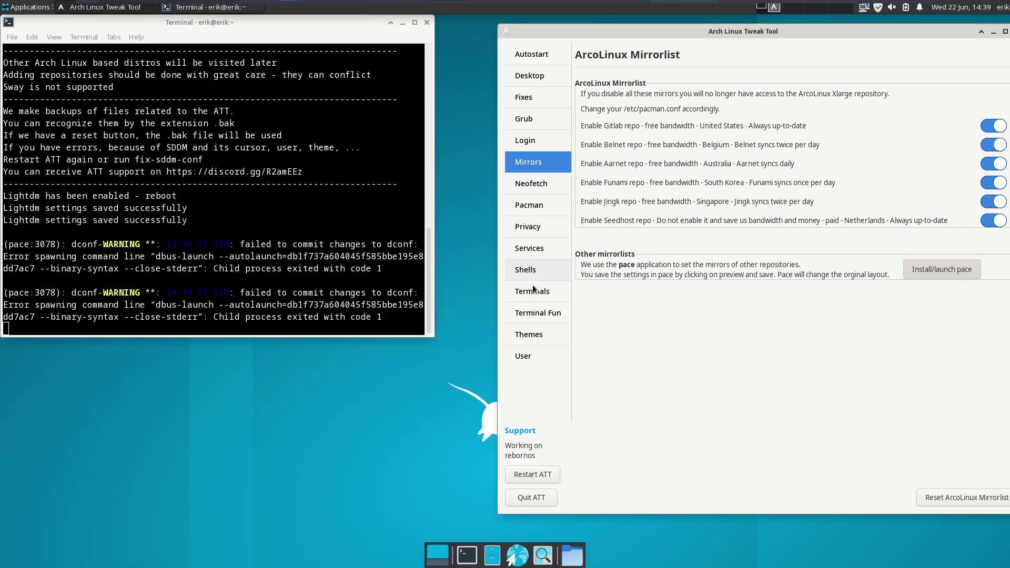
- Open the Neofetch editor and preview the current neofetch output in a terminal
{"action": "left_click", "coordinate": [553, 189]}
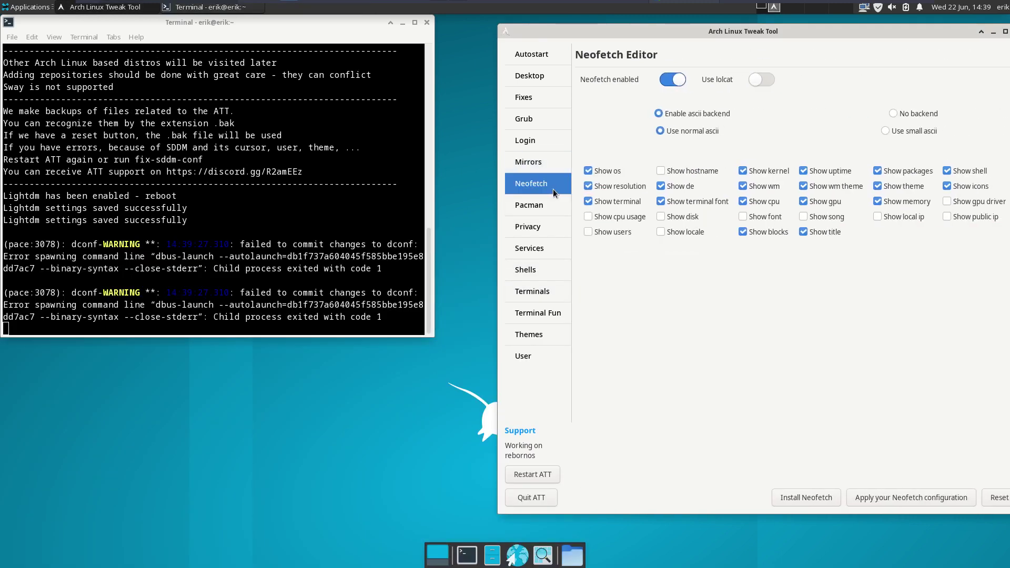
{"action": "key", "text": "ctrl+alt+t"}
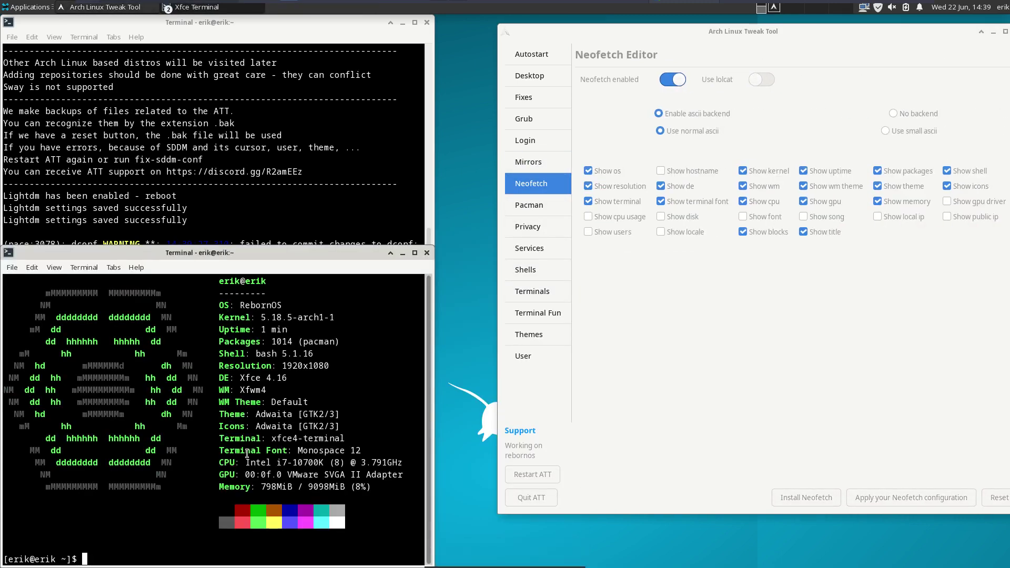
{"action": "left_click_drag", "start_coordinate": [255, 354], "coordinate": [293, 354]}
{"action": "left_click", "coordinate": [428, 253]}
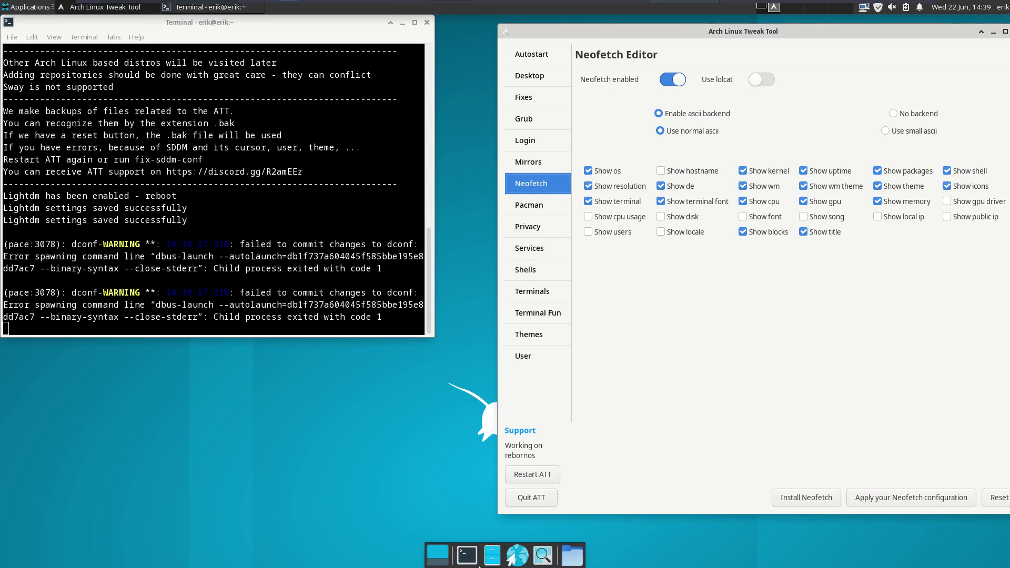
- Turn off neofetch's colour blocks and title line, save, and check the result
{"action": "left_click", "coordinate": [467, 554]}
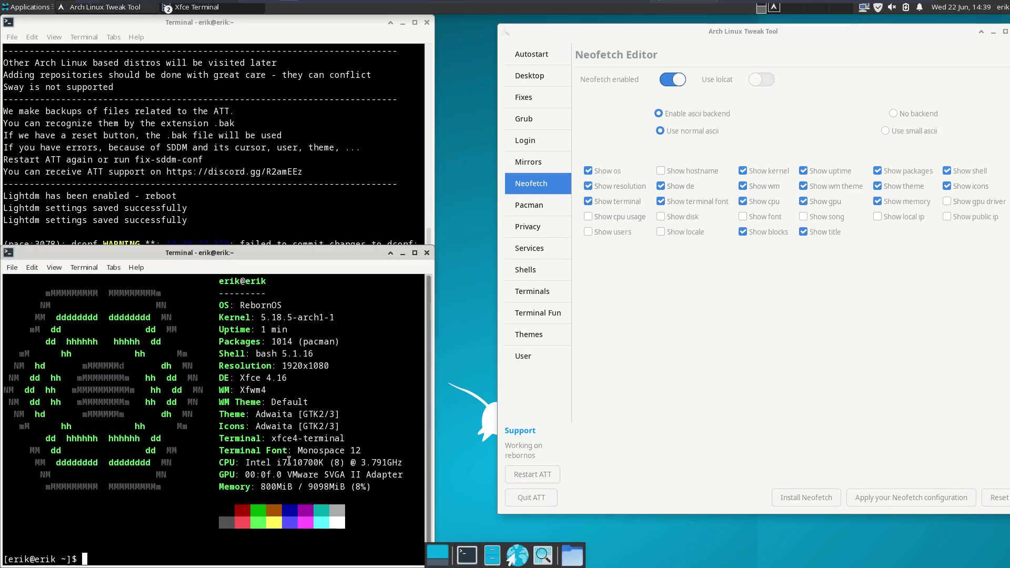
{"action": "left_click", "coordinate": [739, 232]}
{"action": "left_click", "coordinate": [802, 232]}
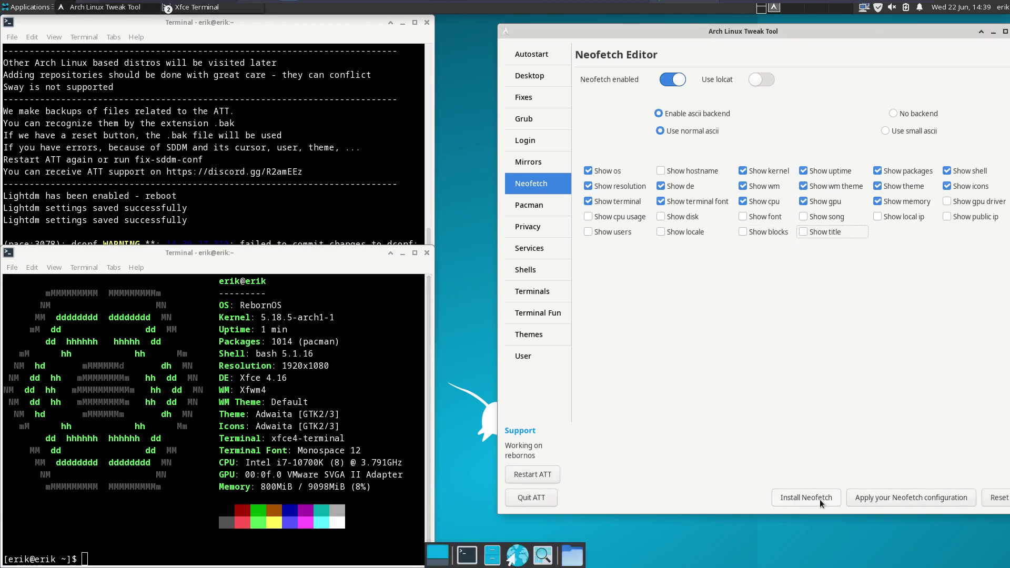
{"action": "left_click", "coordinate": [875, 501]}
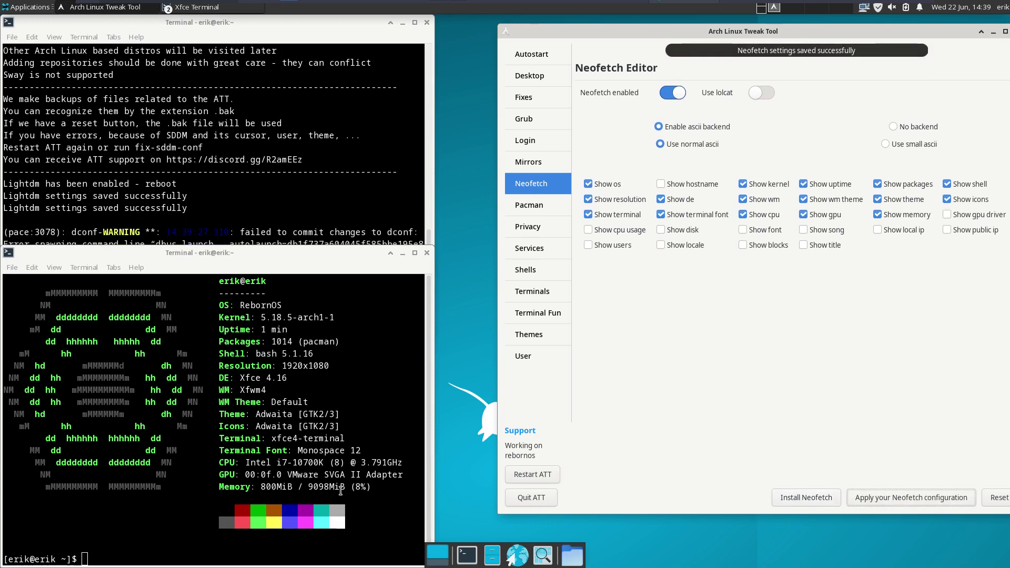
{"action": "key", "text": "ctrl+alt+t"}
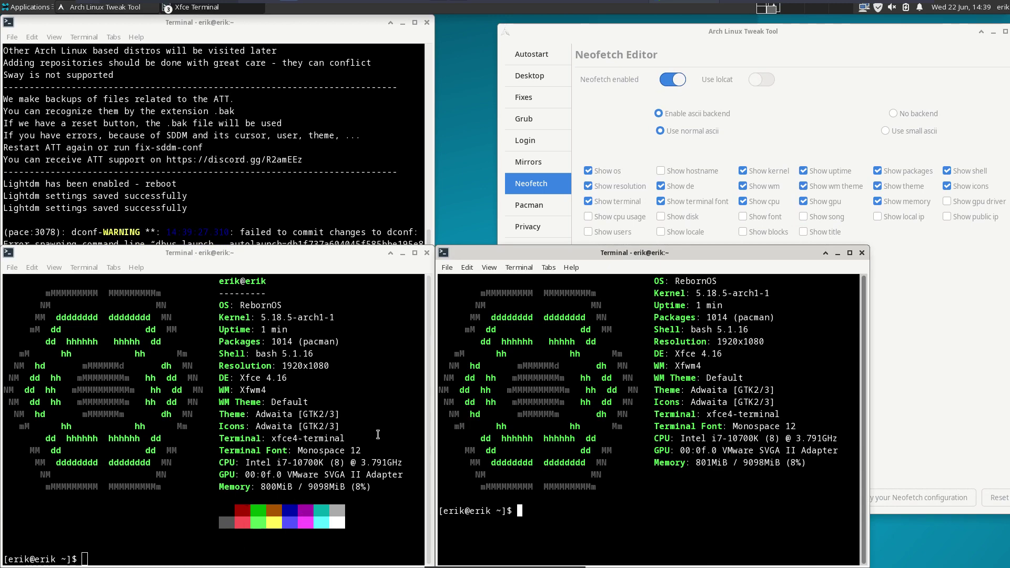
{"action": "left_click", "coordinate": [861, 252]}
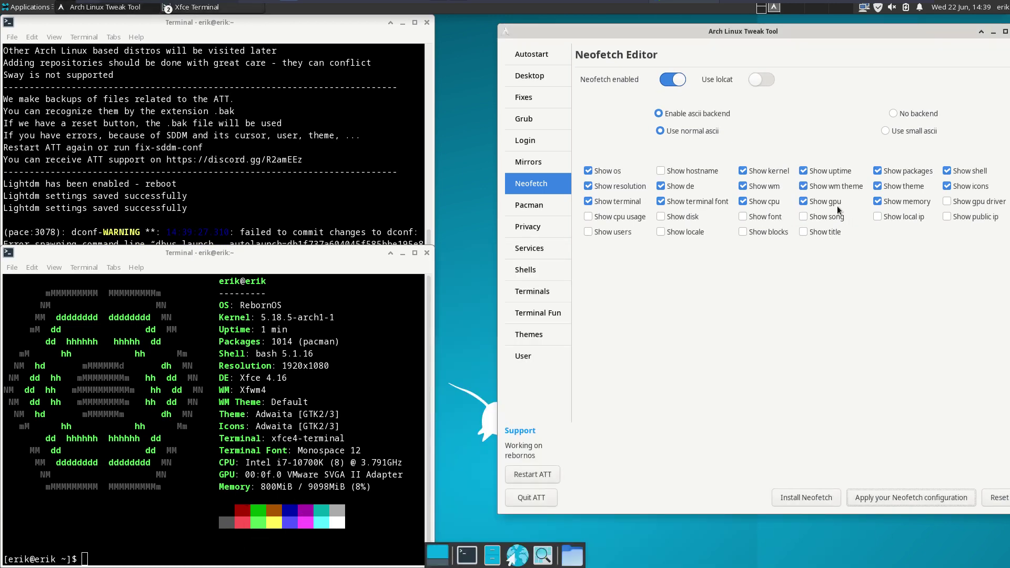
- Hide the gpu, cpu, wm, wm theme, theme and memory lines in neofetch and save
{"action": "left_click", "coordinate": [825, 202]}
{"action": "left_click", "coordinate": [757, 202]}
{"action": "left_click", "coordinate": [757, 186]}
{"action": "left_click", "coordinate": [821, 186]}
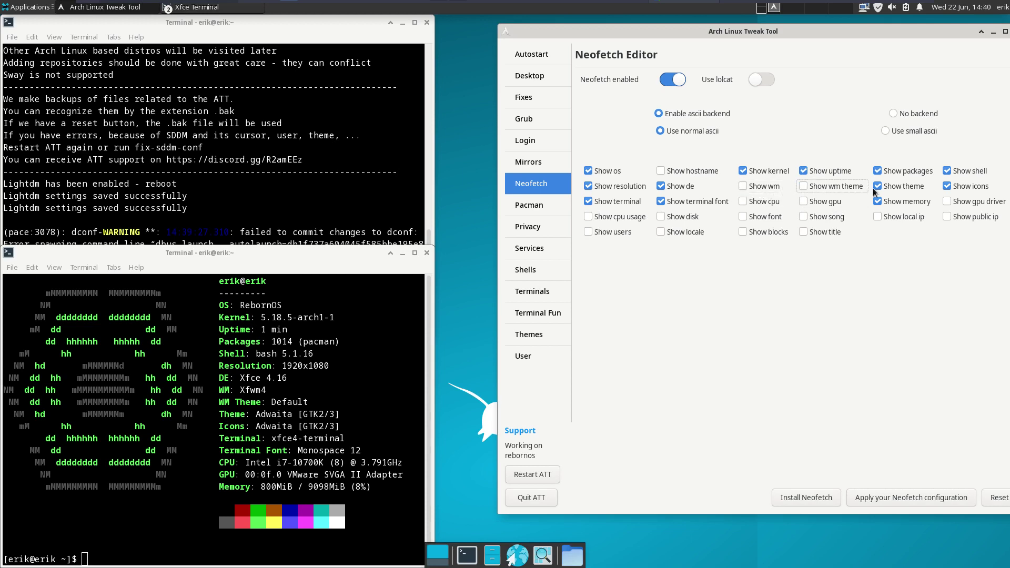
{"action": "left_click", "coordinate": [877, 187]}
{"action": "left_click", "coordinate": [876, 202]}
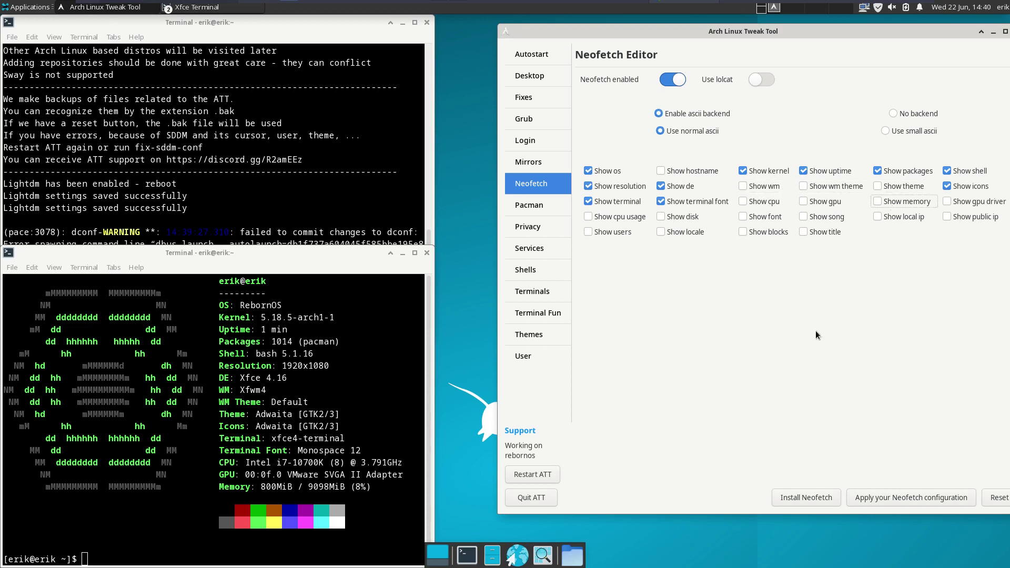
{"action": "left_click", "coordinate": [913, 494]}
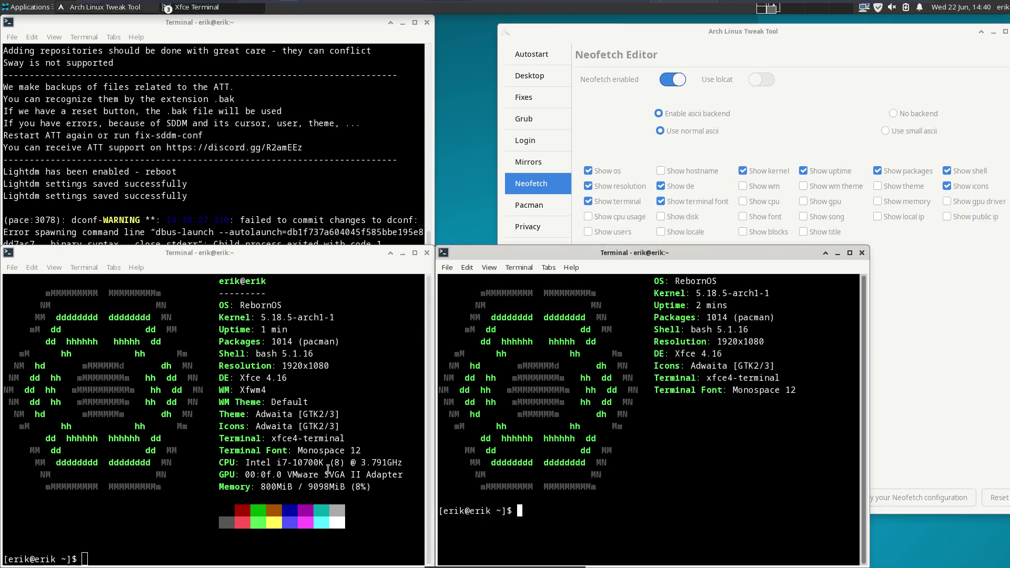
{"action": "left_click", "coordinate": [862, 253]}
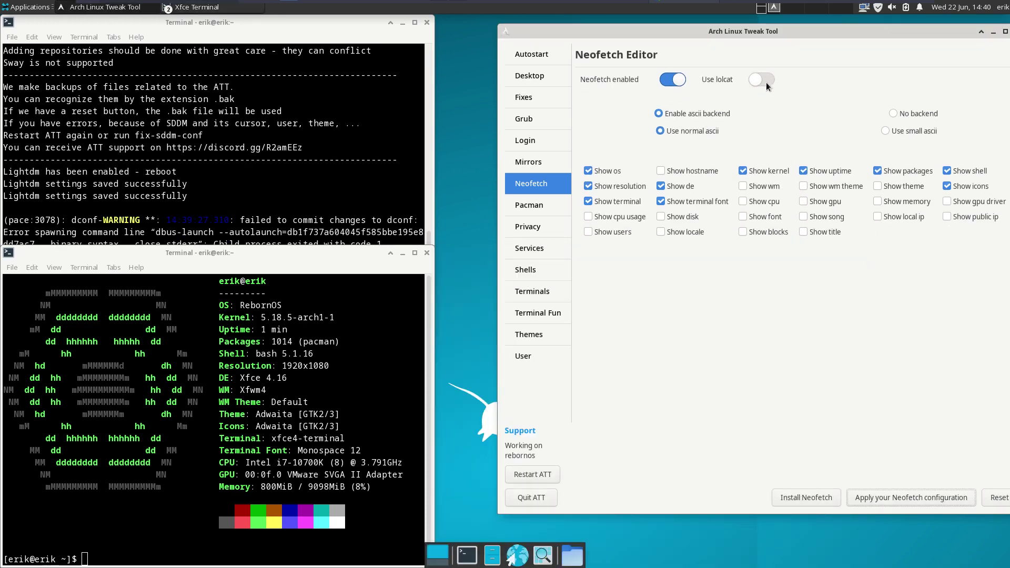
- Open several terminals to compare the updated, lolcat-coloured neofetch output
{"action": "key", "text": "ctrl+alt+t"}
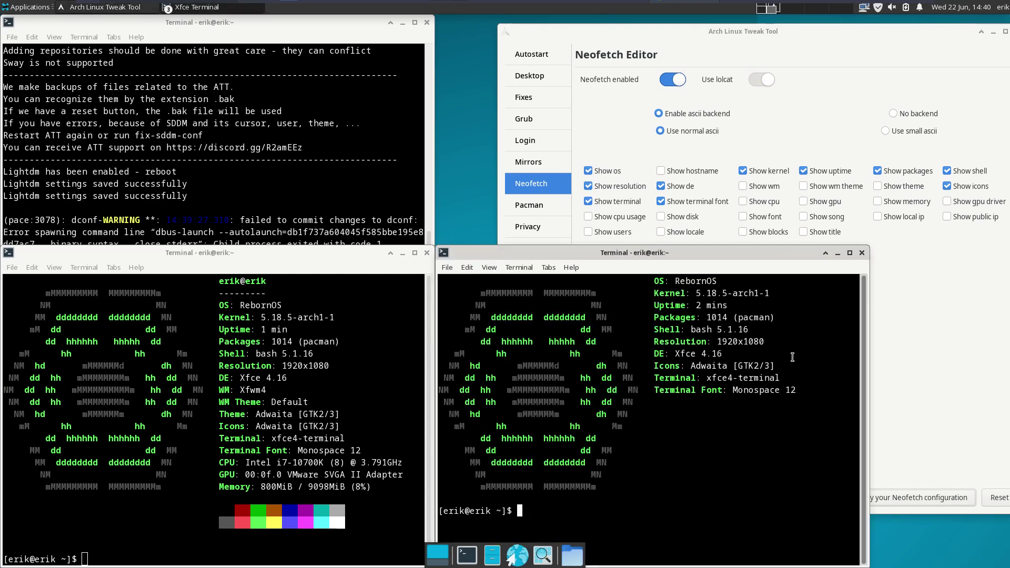
{"action": "left_click", "coordinate": [861, 253]}
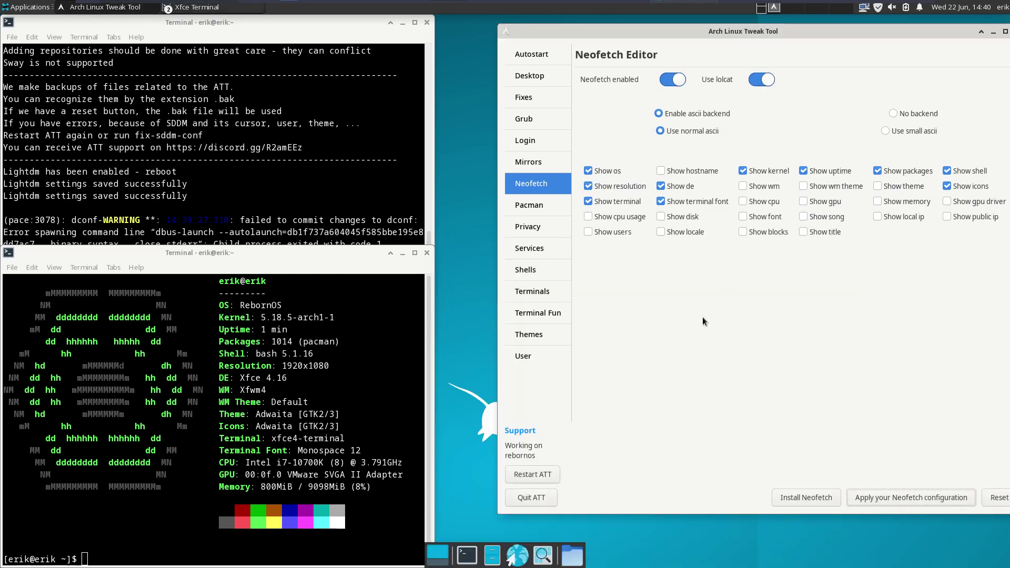
{"action": "key", "text": "ctrl+alt+t"}
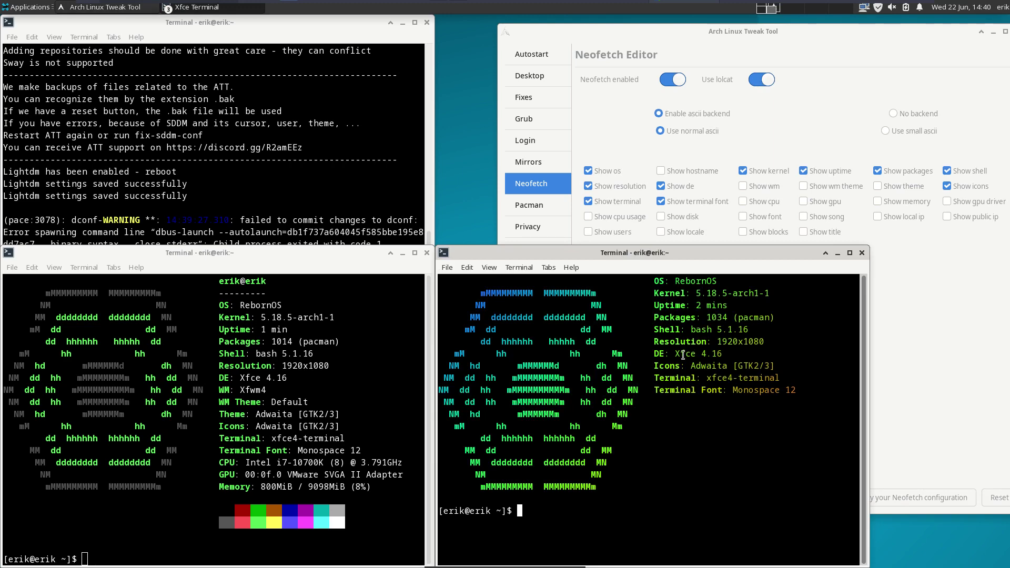
{"action": "key", "text": "ctrl+alt+t"}
{"action": "key", "text": "ctrl+alt+t"}
{"action": "key", "text": "ctrl+alt+t"}
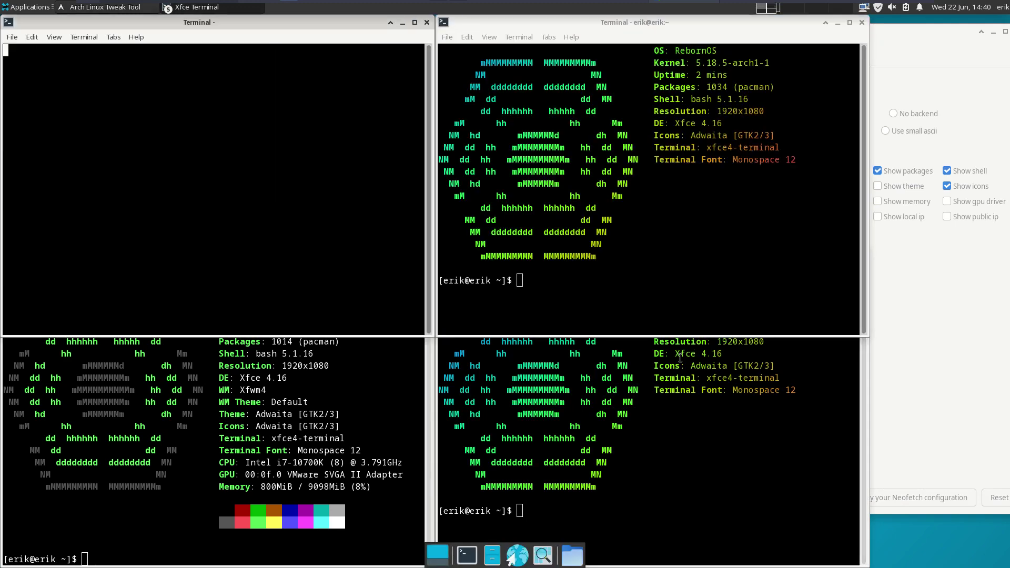
{"action": "key", "text": "ctrl+alt+t"}
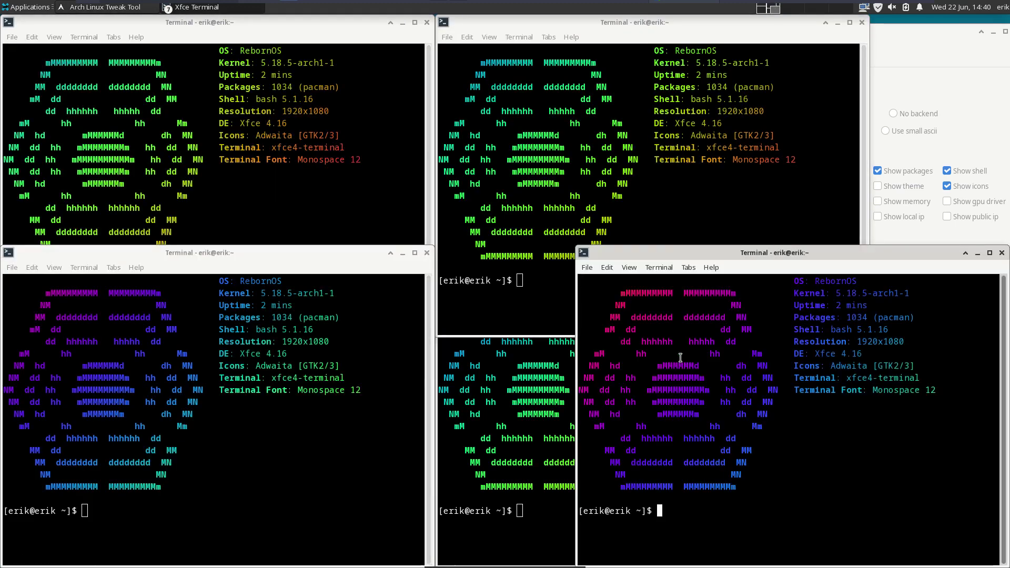
{"action": "key", "text": "ctrl+alt+t"}
{"action": "key", "text": "ctrl+alt+t"}
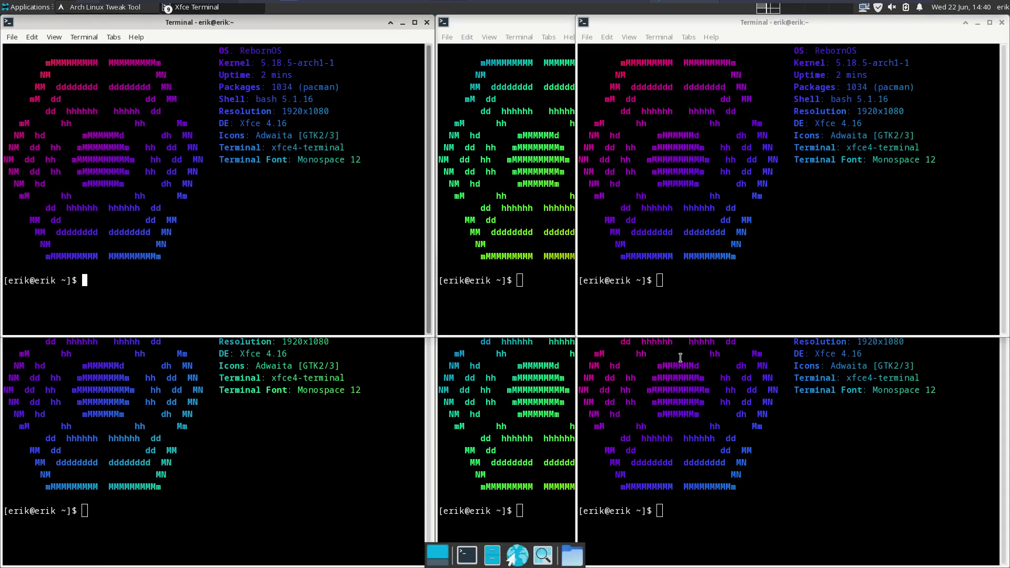
- Close the eight leftover neofetch terminals and bring up the Pacman config editor
{"action": "left_click", "coordinate": [426, 23]}
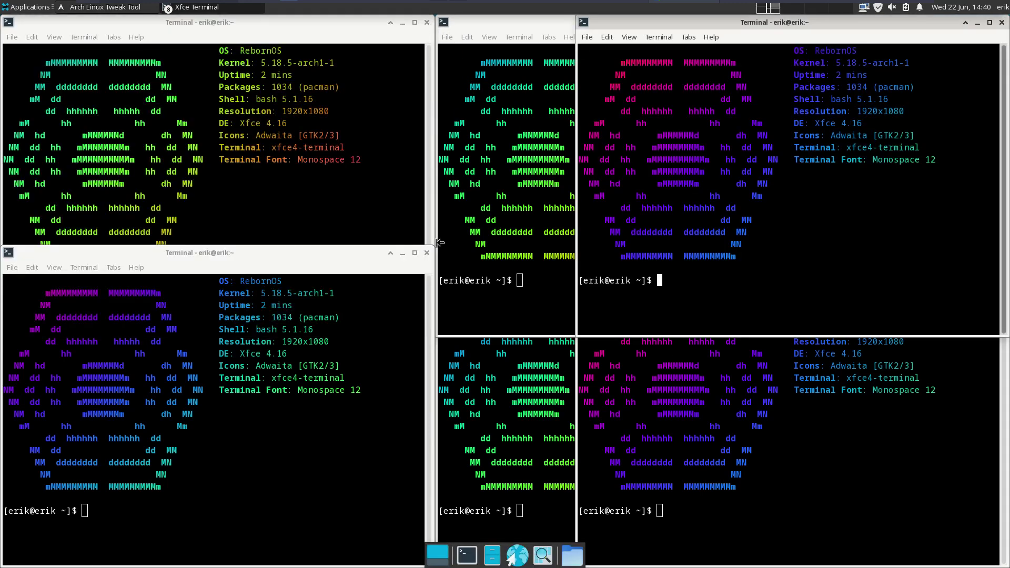
{"action": "left_click", "coordinate": [430, 252]}
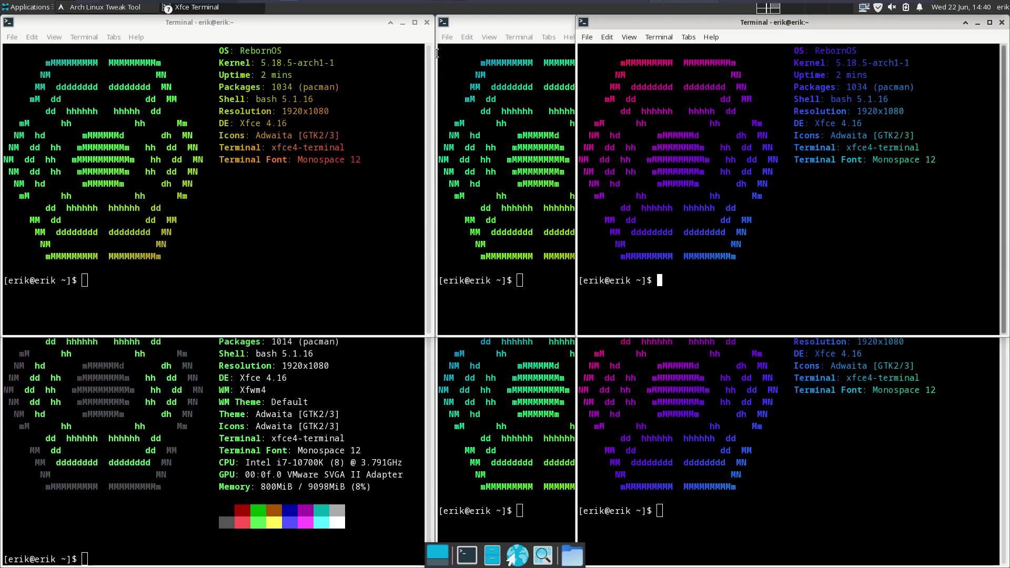
{"action": "left_click", "coordinate": [427, 23]}
{"action": "left_click", "coordinate": [426, 254]}
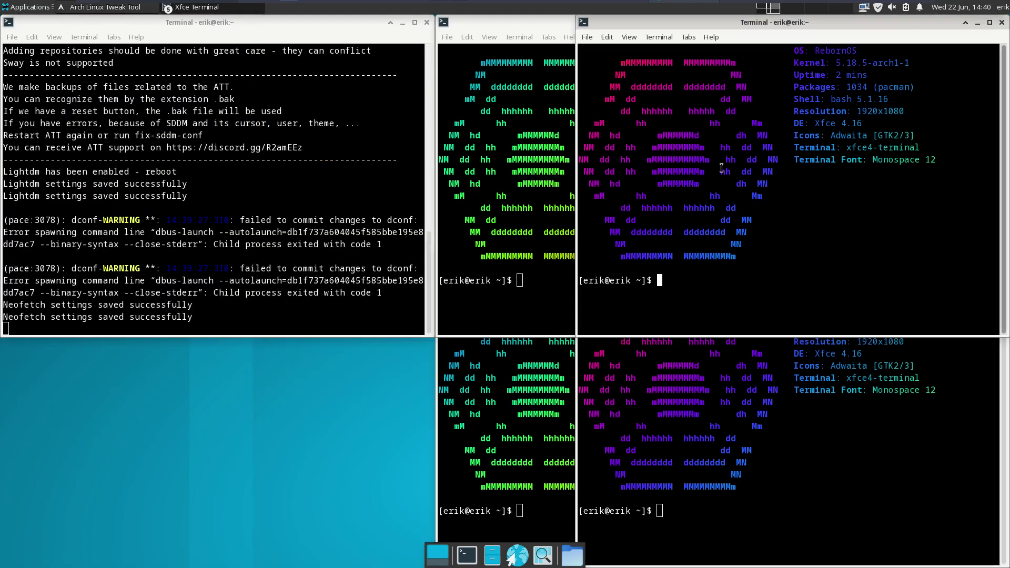
{"action": "left_click", "coordinate": [1001, 22]}
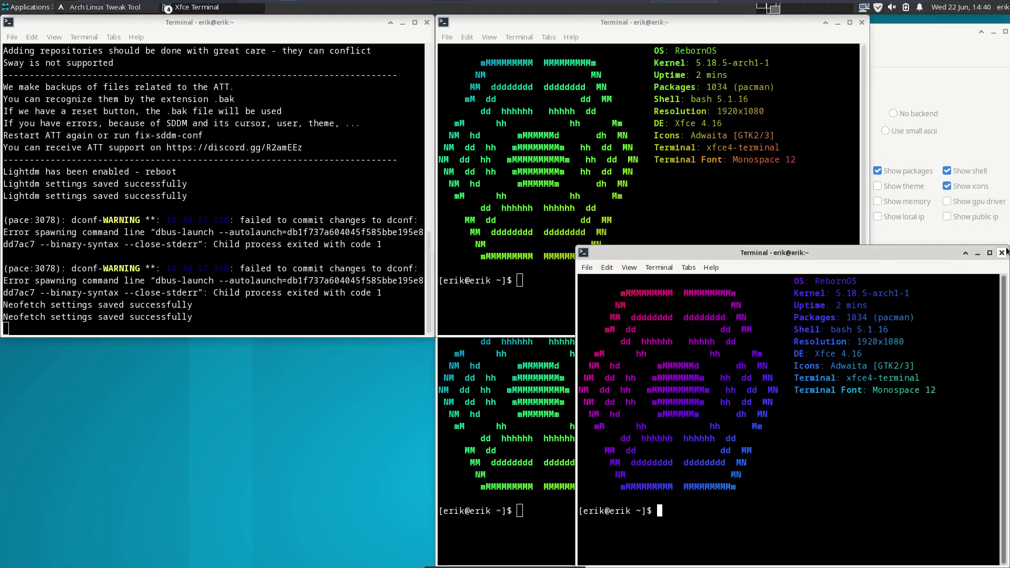
{"action": "left_click", "coordinate": [1001, 252]}
{"action": "left_click", "coordinate": [860, 23]}
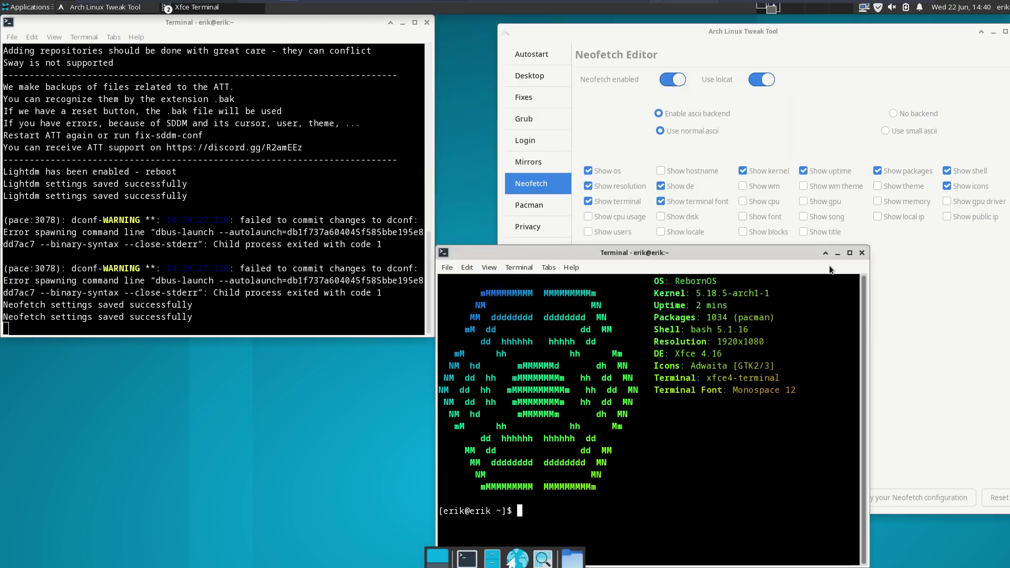
{"action": "left_click", "coordinate": [859, 252]}
{"action": "left_click", "coordinate": [540, 211]}
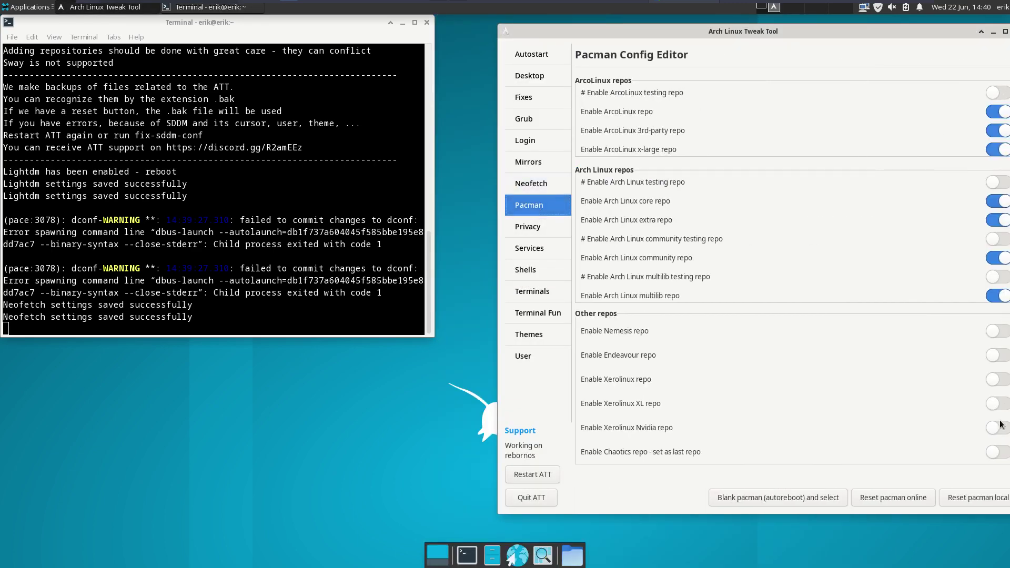
- Enable the Chaotics repo and try installing arcolinux-pamac-all with sudo pacman -S
{"action": "left_click", "coordinate": [998, 453]}
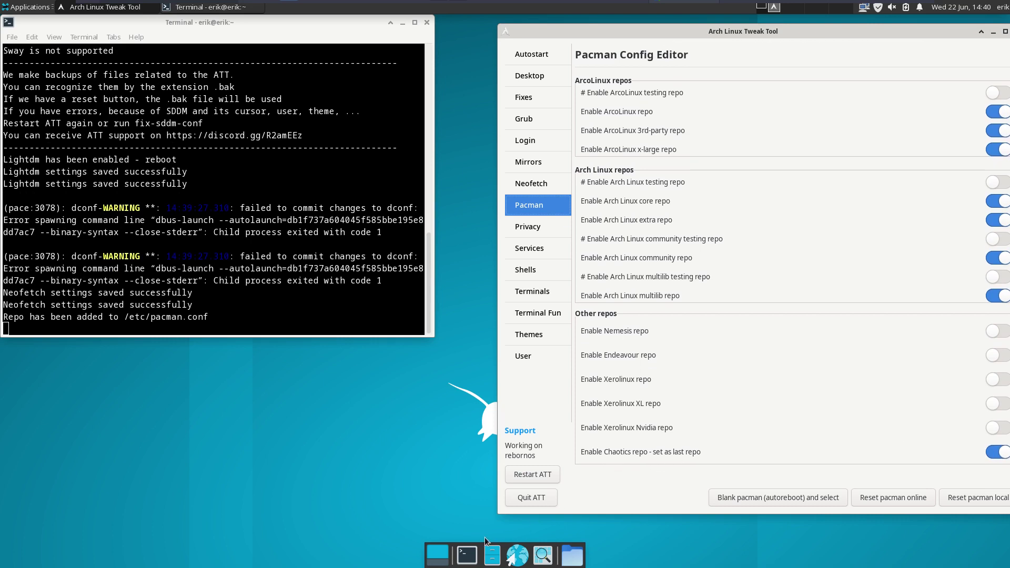
{"action": "left_click", "coordinate": [466, 555]}
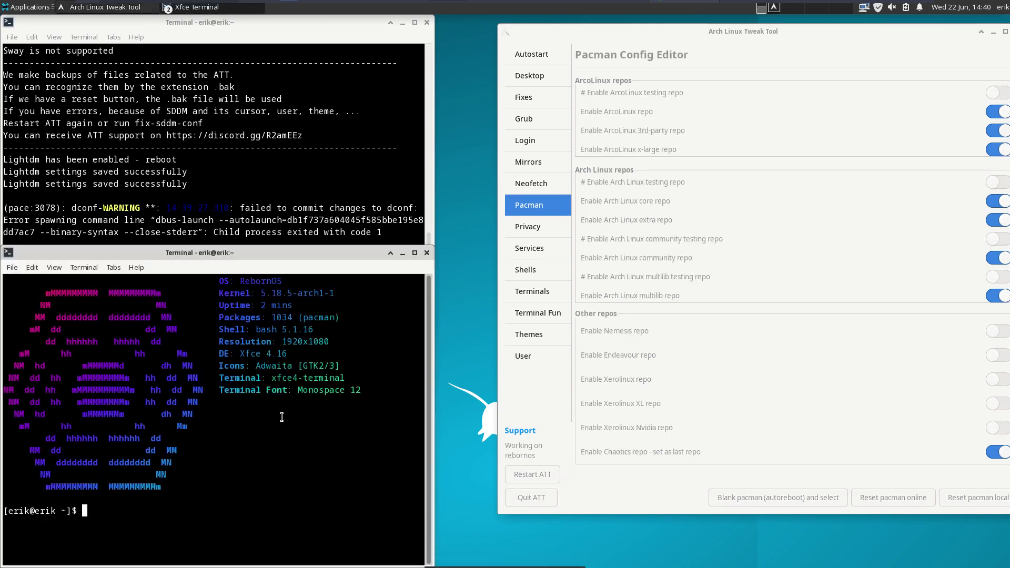
{"action": "type", "text": "sudo pacman -S pm"}
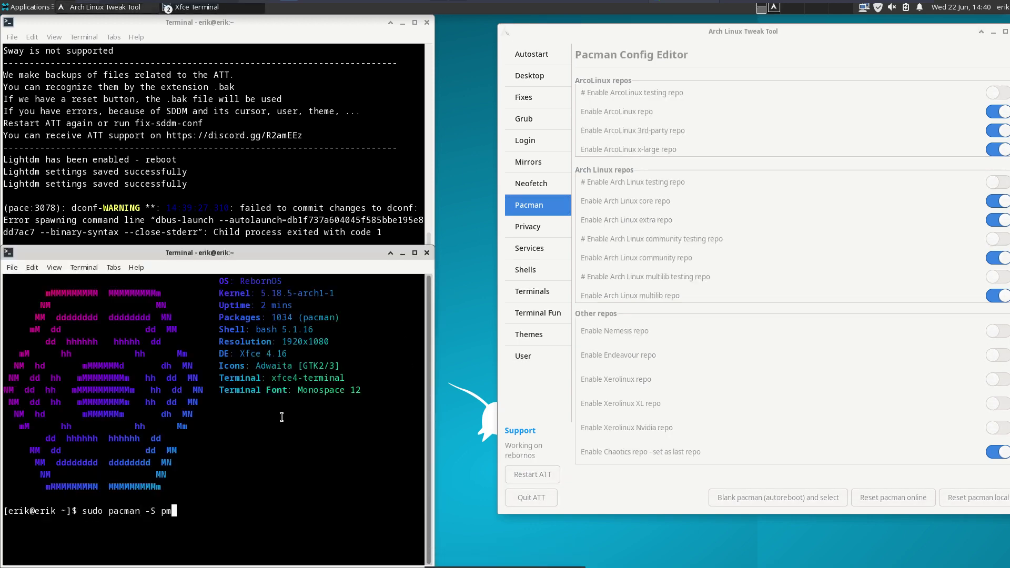
{"action": "key", "text": "BackSpace"}
{"action": "type", "text": "am"}
{"action": "key", "text": "Tab"}
{"action": "key", "text": "Tab"}
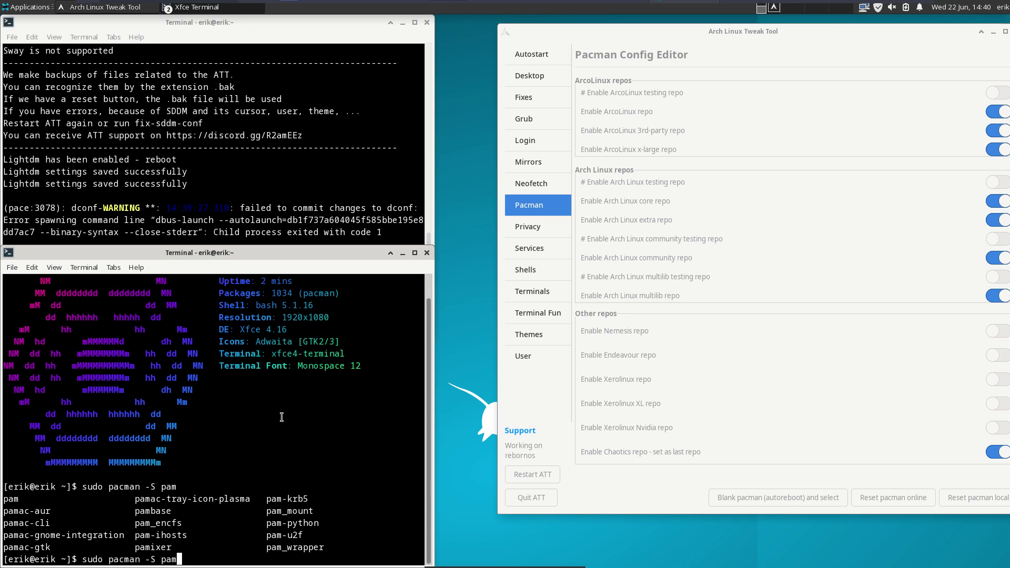
{"action": "key", "text": "BackSpace"}
{"action": "key", "text": "BackSpace"}
{"action": "key", "text": "BackSpace"}
{"action": "type", "text": "arcolinux-pamac-all"}
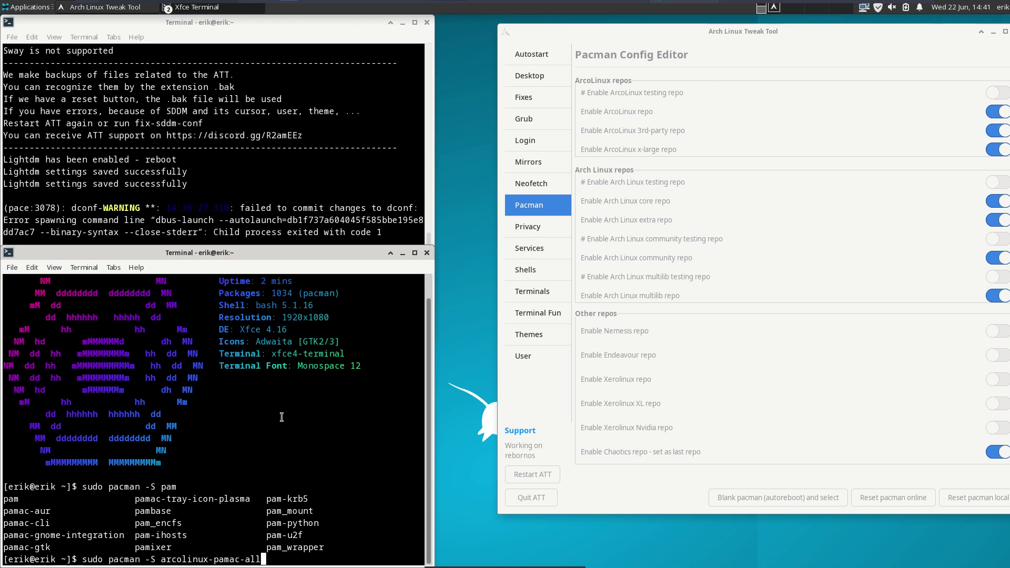
{"action": "key", "text": "Return"}
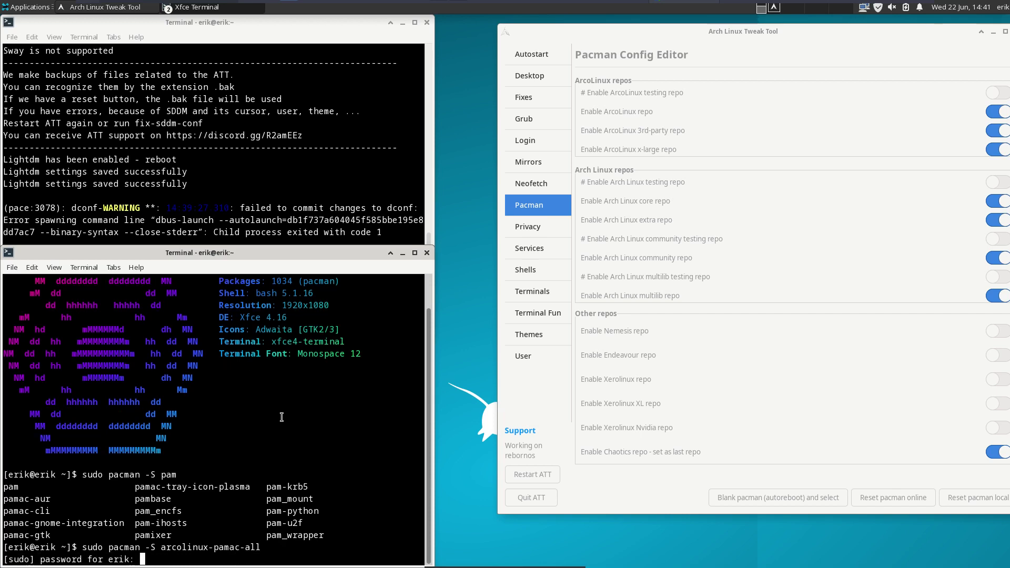
{"action": "key", "text": "Return"}
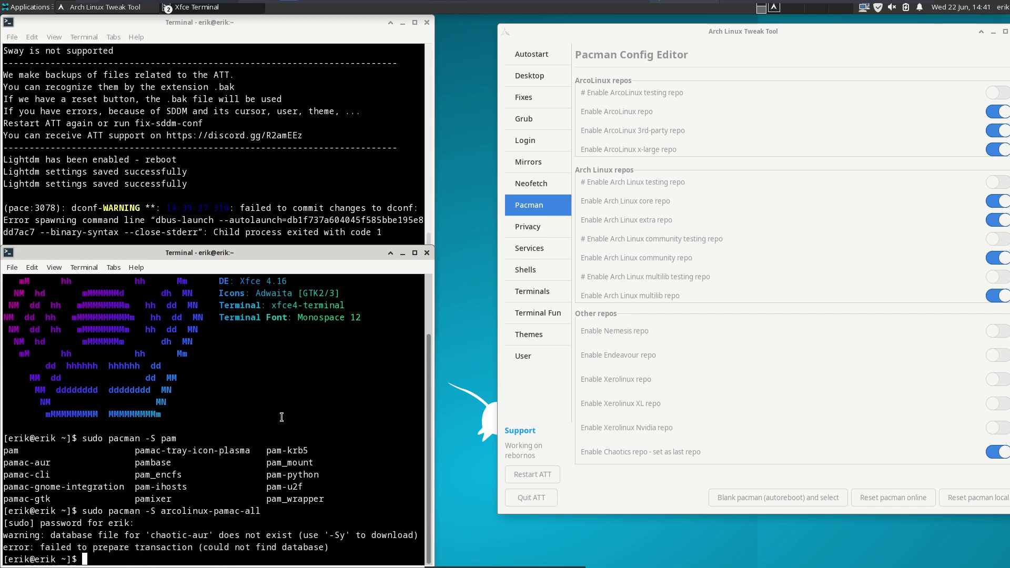
- Rerun the install as pacman -Sy to sync databases, then cancel at the conflict prompt
{"action": "key", "text": "Up"}
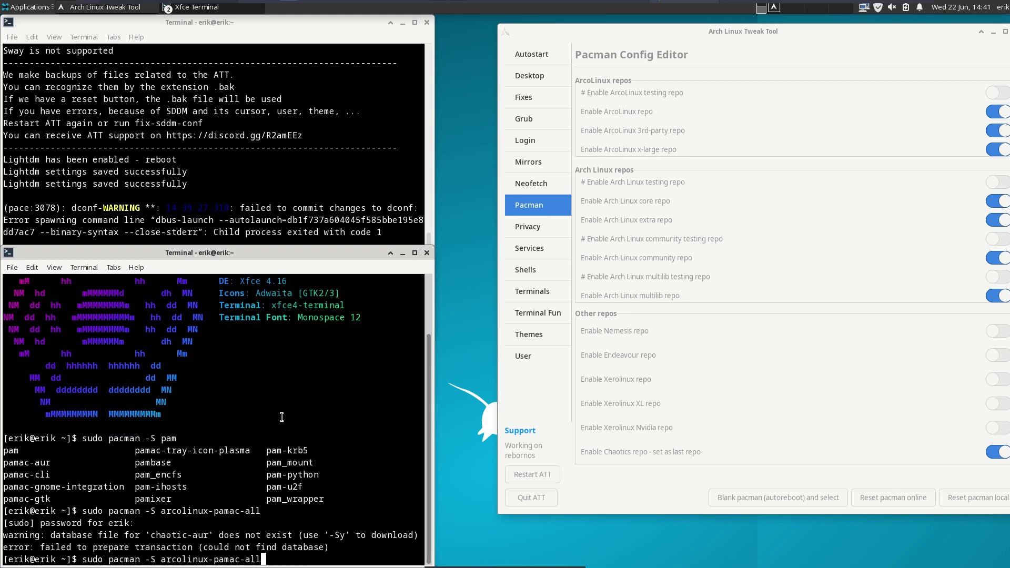
{"action": "key", "text": "Left"}
{"action": "key", "text": "Left"}
{"action": "key", "text": "Left"}
{"action": "key", "text": "Left"}
{"action": "key", "text": "Left"}
{"action": "key", "text": "Left"}
{"action": "key", "text": "Left"}
{"action": "key", "text": "Left"}
{"action": "key", "text": "Left"}
{"action": "key", "text": "Left"}
{"action": "key", "text": "Left"}
{"action": "key", "text": "Left"}
{"action": "key", "text": "Left"}
{"action": "key", "text": "Left"}
{"action": "key", "text": "Left"}
{"action": "key", "text": "Left"}
{"action": "key", "text": "Left"}
{"action": "key", "text": "Left"}
{"action": "key", "text": "Left"}
{"action": "key", "text": "Left"}
{"action": "type", "text": "y"}
{"action": "key", "text": "Return"}
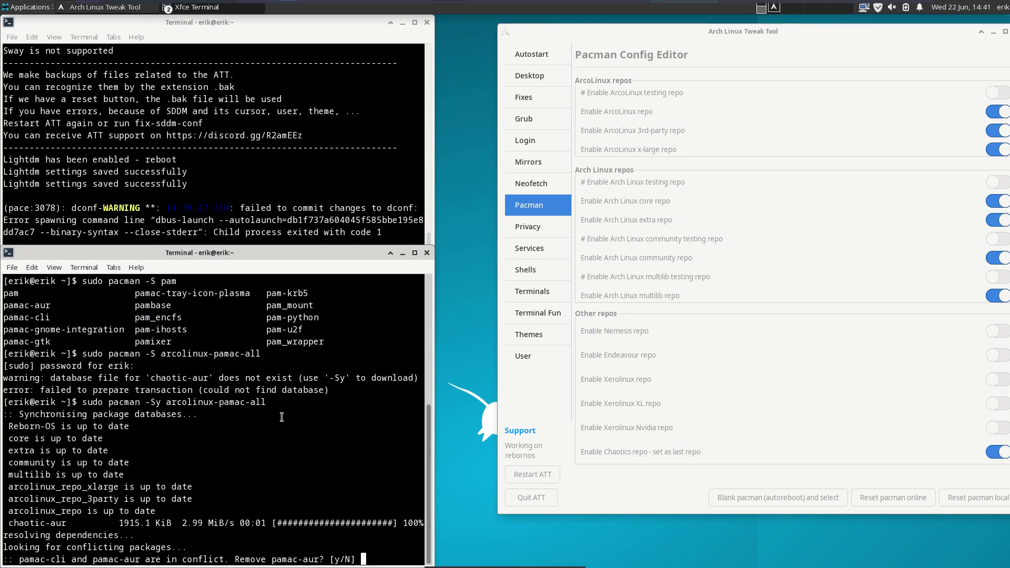
{"action": "key", "text": "ctrl+c"}
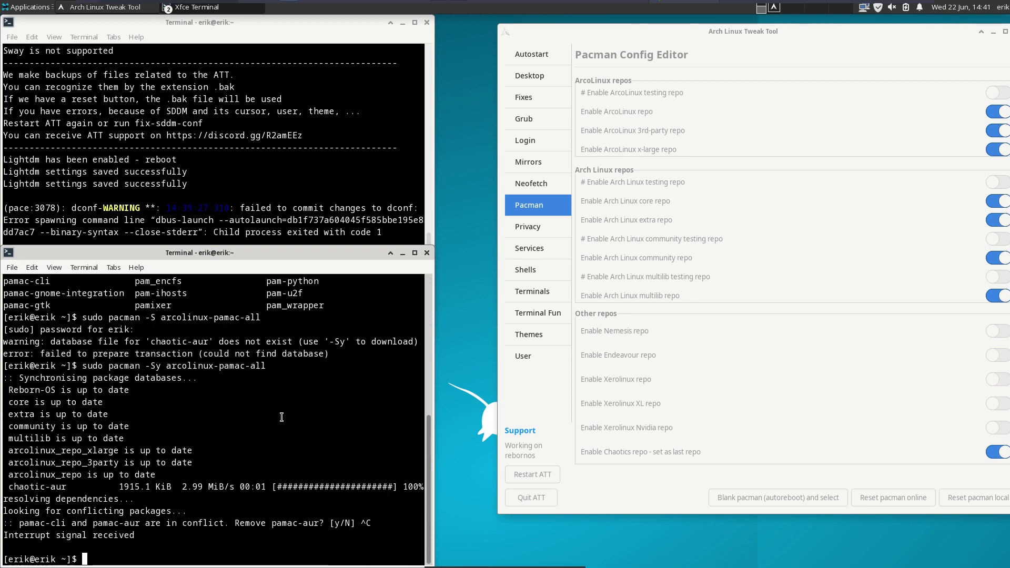
- Launch pamac-manager (Add/Remove Software) from the terminal
{"action": "type", "text": "pamac"}
{"action": "key", "text": "Tab"}
{"action": "key", "text": "Tab"}
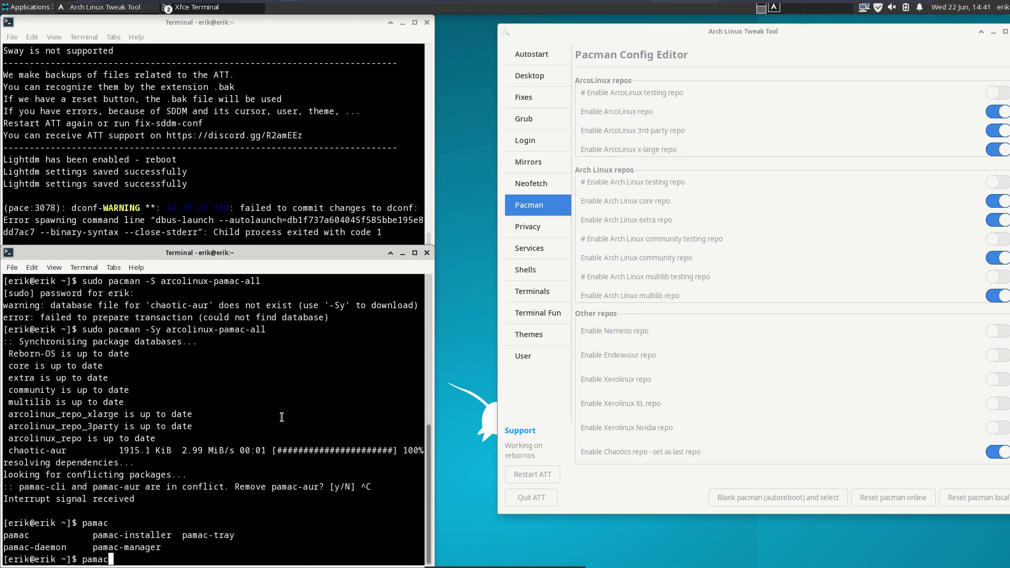
{"action": "type", "text": "-m"}
{"action": "key", "text": "Tab"}
{"action": "key", "text": "Return"}
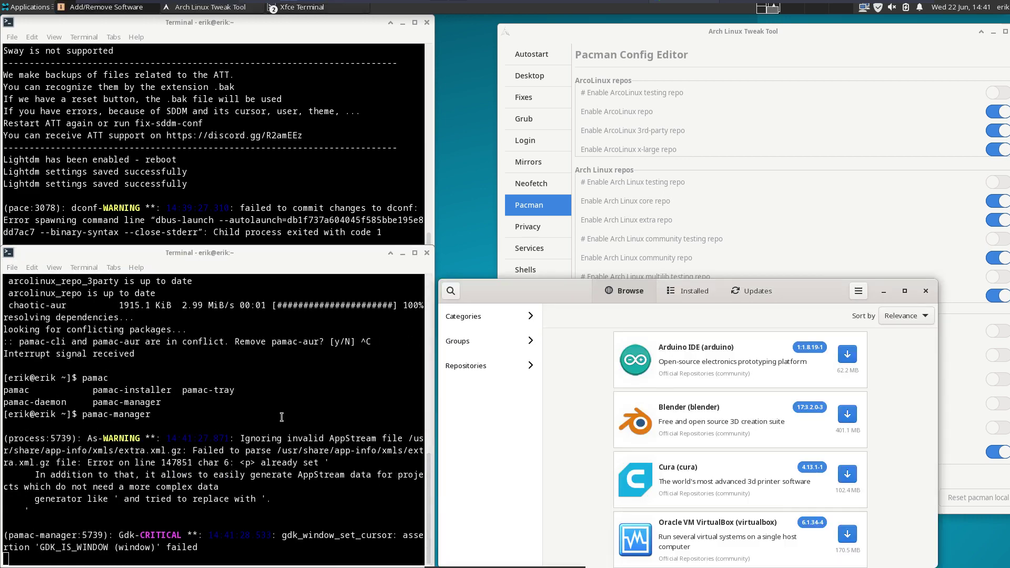
- Show the chaotic-aur repository's packages in a maximized Pamac window and scroll through them
{"action": "left_click", "coordinate": [515, 365]}
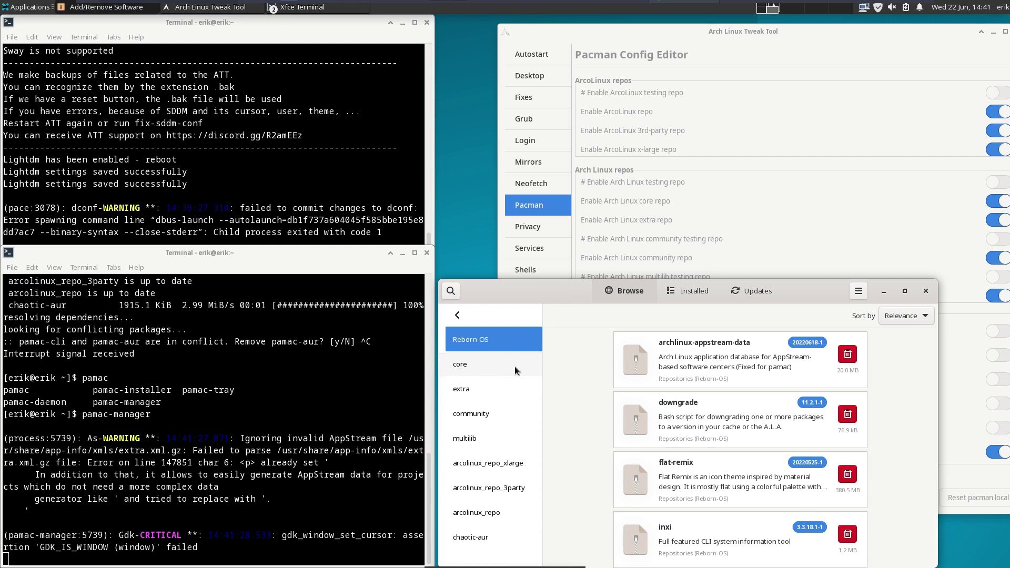
{"action": "left_click", "coordinate": [487, 542]}
{"action": "double_click", "coordinate": [788, 293]}
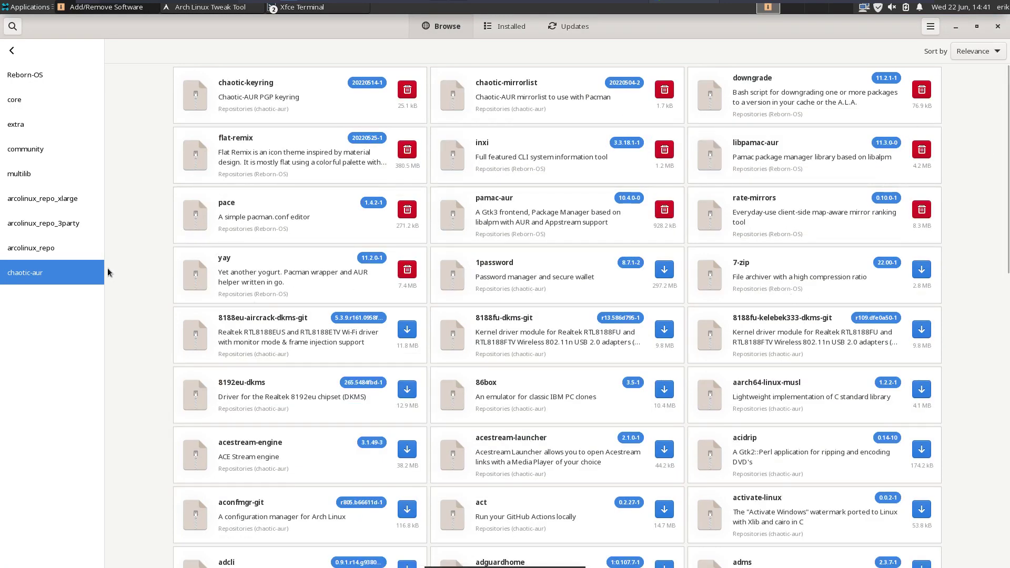
{"action": "scroll", "coordinate": [984, 156], "scroll_direction": "down", "scroll_amount": 20}
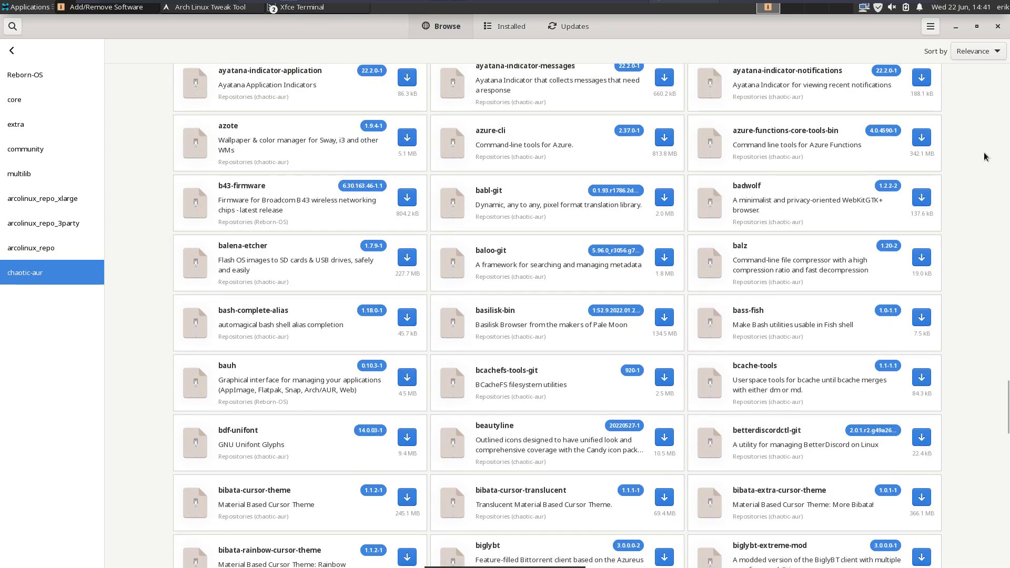
{"action": "scroll", "coordinate": [986, 168], "scroll_direction": "down", "scroll_amount": 20}
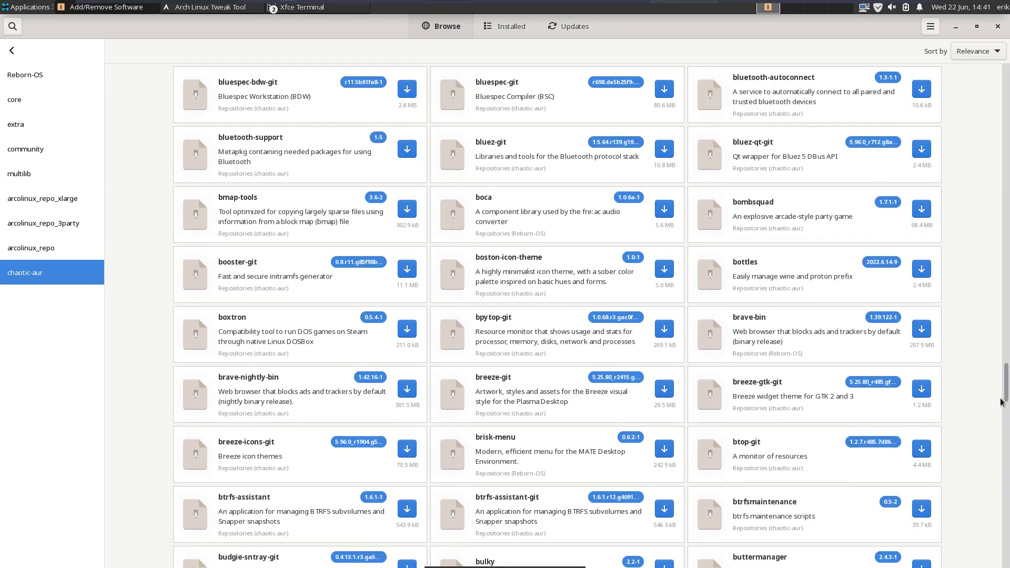
{"action": "scroll", "coordinate": [1001, 402], "scroll_direction": "down", "scroll_amount": 20}
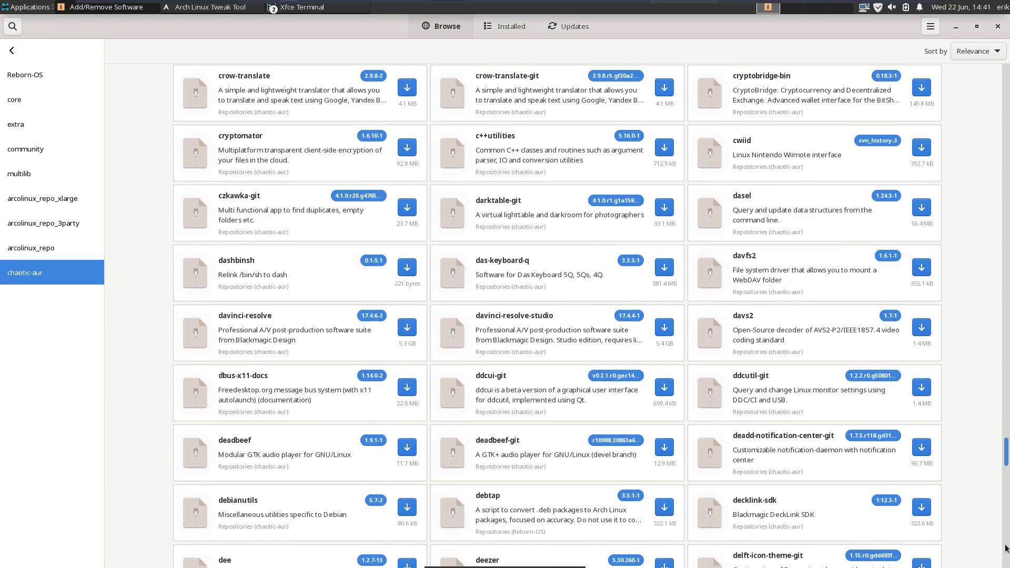
{"action": "left_click_drag", "start_coordinate": [1006, 548], "coordinate": [1007, 523]}
{"action": "scroll", "coordinate": [1007, 534], "scroll_direction": "down", "scroll_amount": 15}
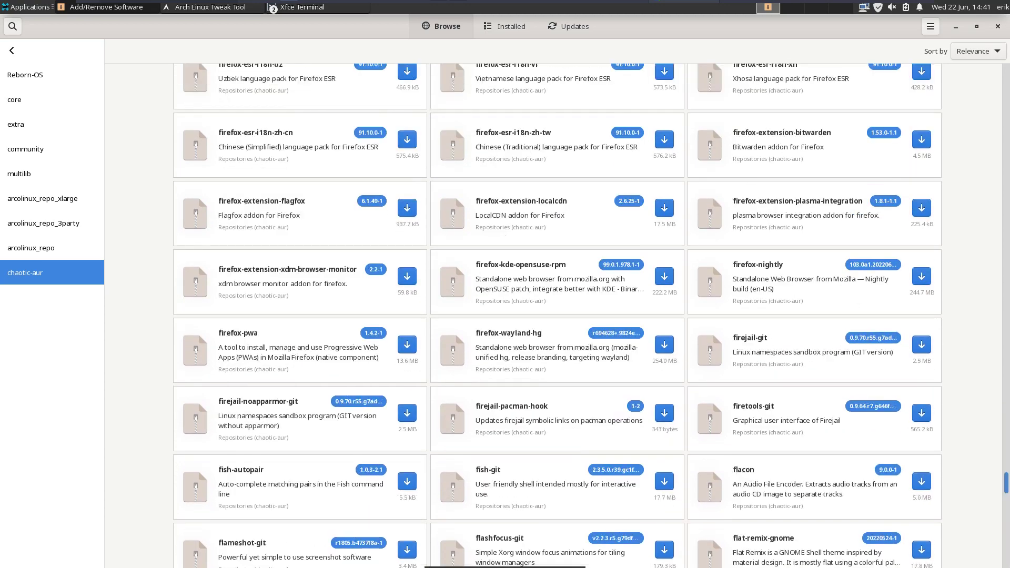
{"action": "scroll", "coordinate": [1007, 528], "scroll_direction": "down", "scroll_amount": 15}
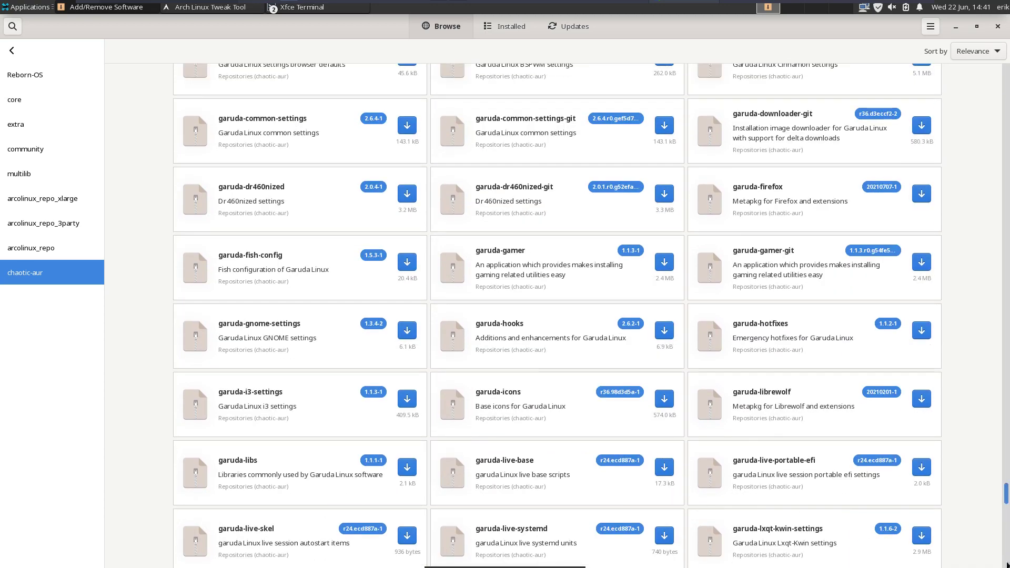
{"action": "scroll", "coordinate": [985, 505], "scroll_direction": "down", "scroll_amount": 10}
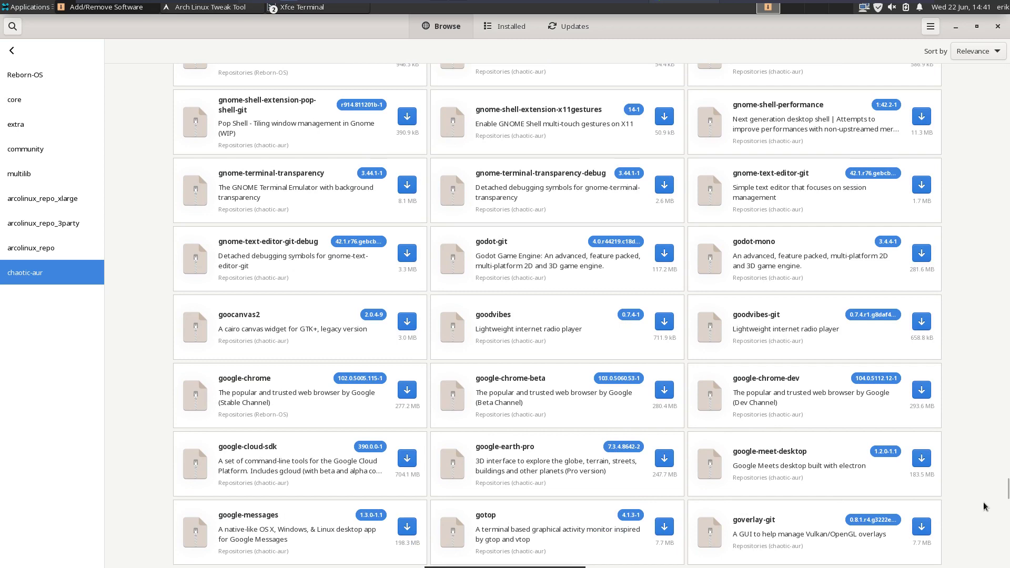
{"action": "scroll", "coordinate": [985, 506], "scroll_direction": "down", "scroll_amount": 15}
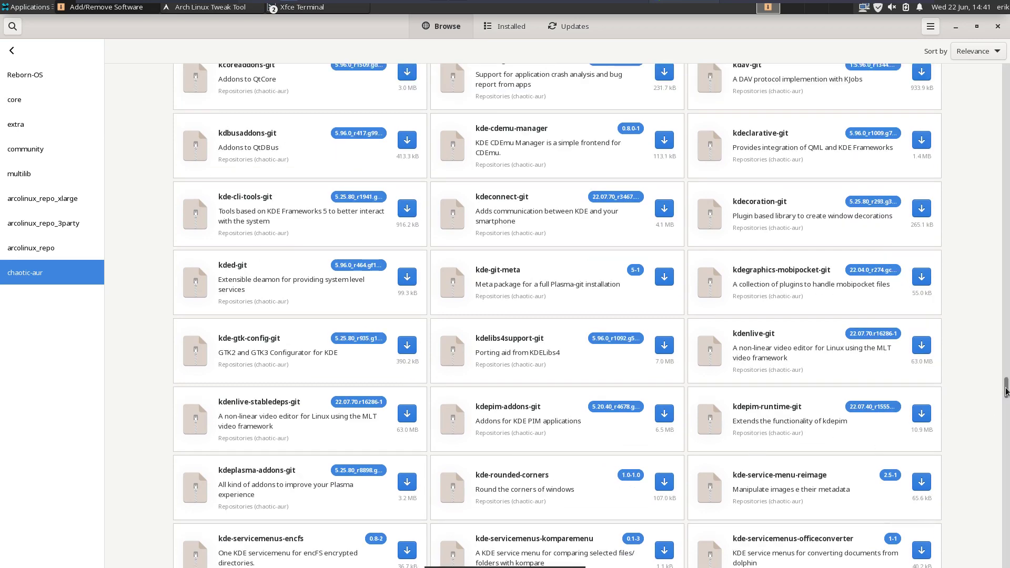
{"action": "left_click_drag", "start_coordinate": [1006, 390], "coordinate": [1006, 547]}
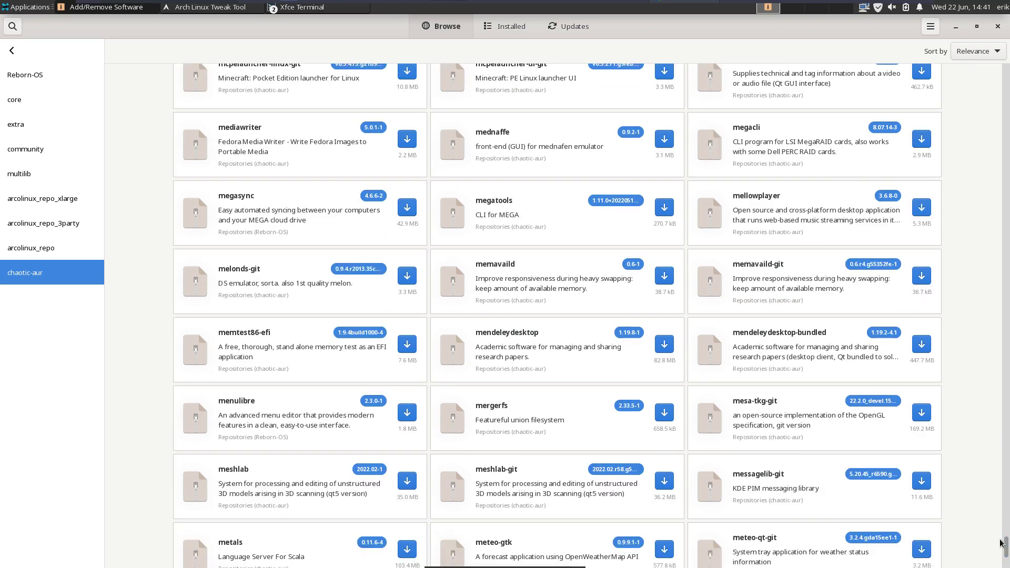
{"action": "scroll", "coordinate": [957, 489], "scroll_direction": "down", "scroll_amount": 10}
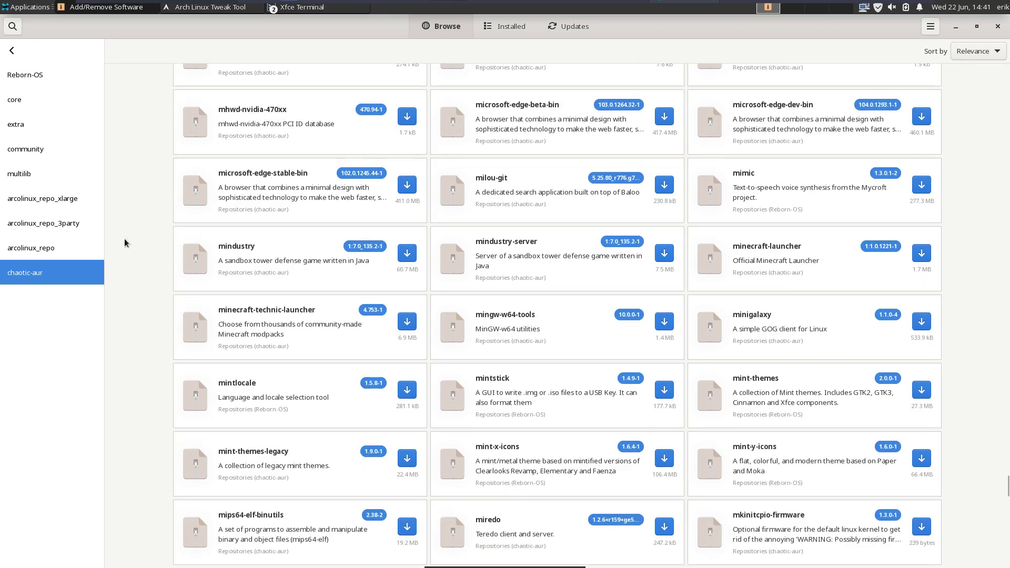
- Browse arcolinux_repo_3party and arcolinux_repo_xlarge packages, then close Add/Remove Software
{"action": "left_click", "coordinate": [58, 225]}
{"action": "scroll", "coordinate": [397, 293], "scroll_direction": "down", "scroll_amount": 2}
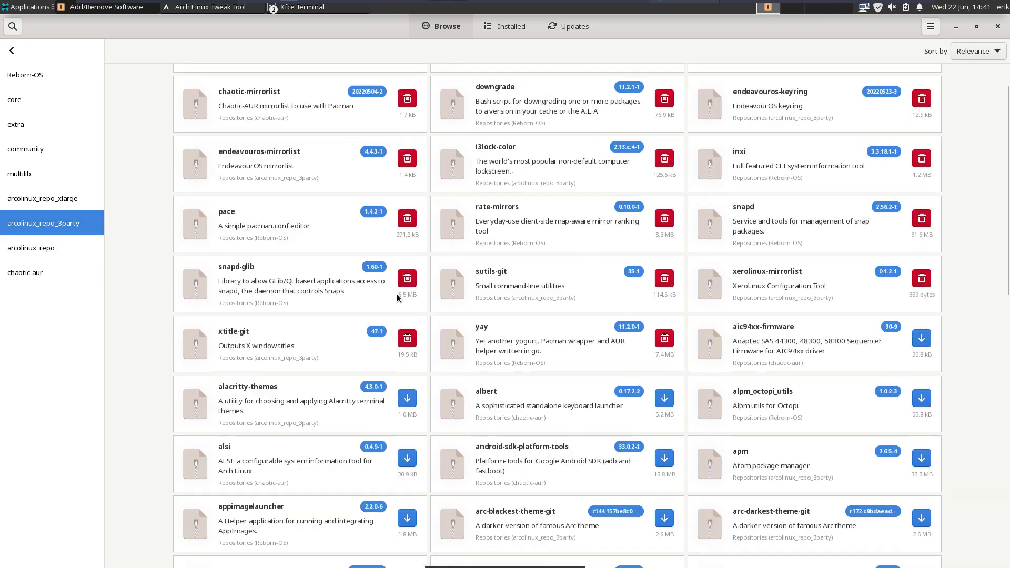
{"action": "scroll", "coordinate": [394, 295], "scroll_direction": "down", "scroll_amount": 5}
{"action": "left_click", "coordinate": [51, 200]}
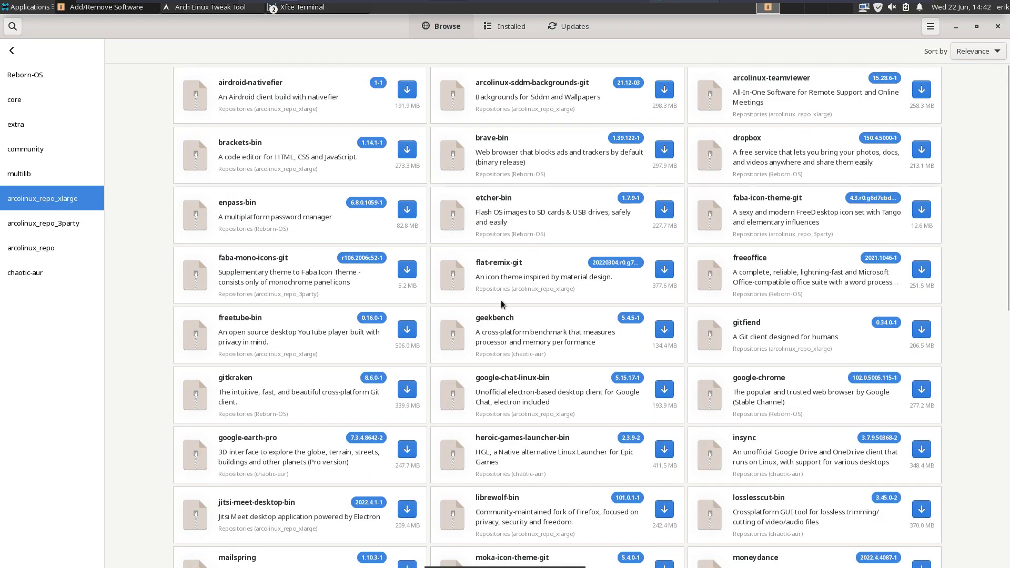
{"action": "scroll", "coordinate": [561, 381], "scroll_direction": "down", "scroll_amount": 10}
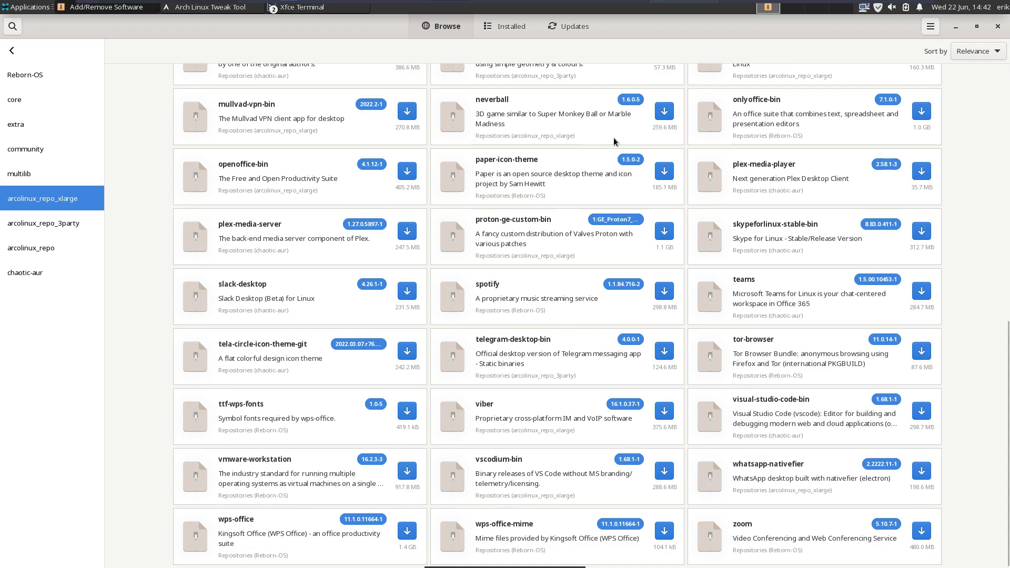
{"action": "left_click", "coordinate": [996, 26]}
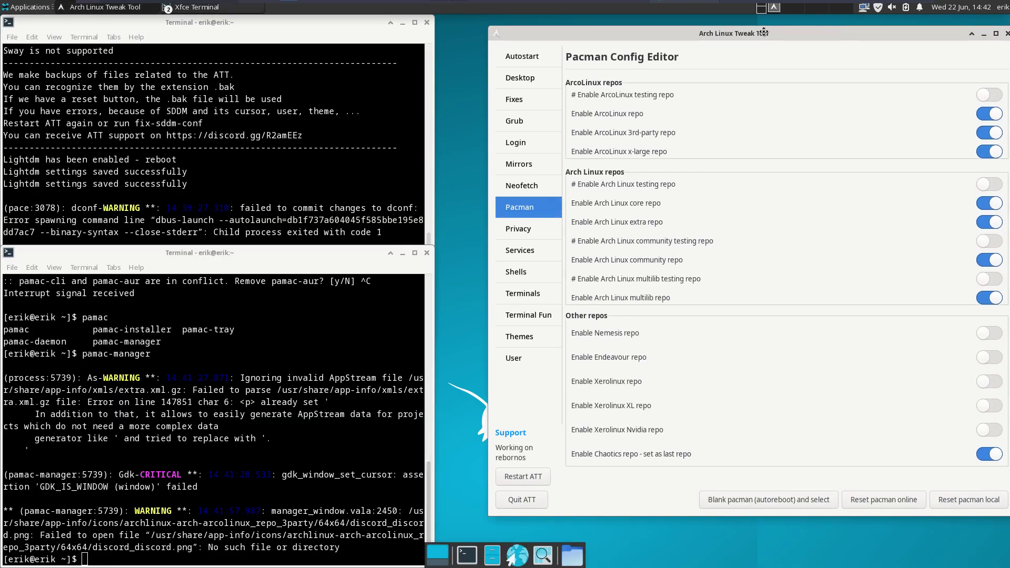
- Turn off the Chaotics, ArcoLinux, ArcoLinux 3rd-party and x-large repos
{"action": "left_click_drag", "start_coordinate": [803, 30], "coordinate": [752, 32]}
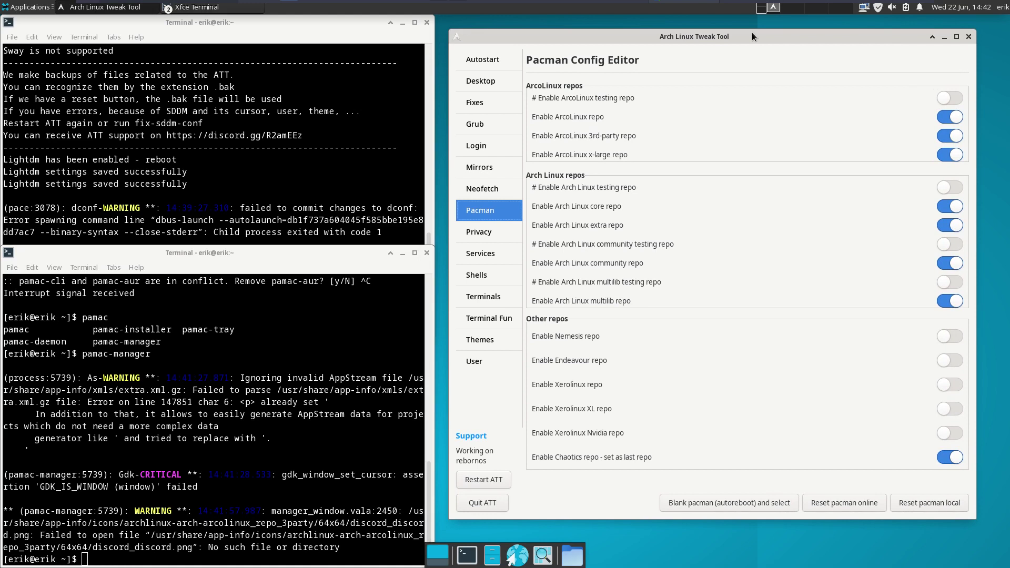
{"action": "left_click", "coordinate": [942, 462]}
{"action": "left_click", "coordinate": [949, 119]}
{"action": "left_click", "coordinate": [945, 137]}
{"action": "left_click", "coordinate": [945, 154]}
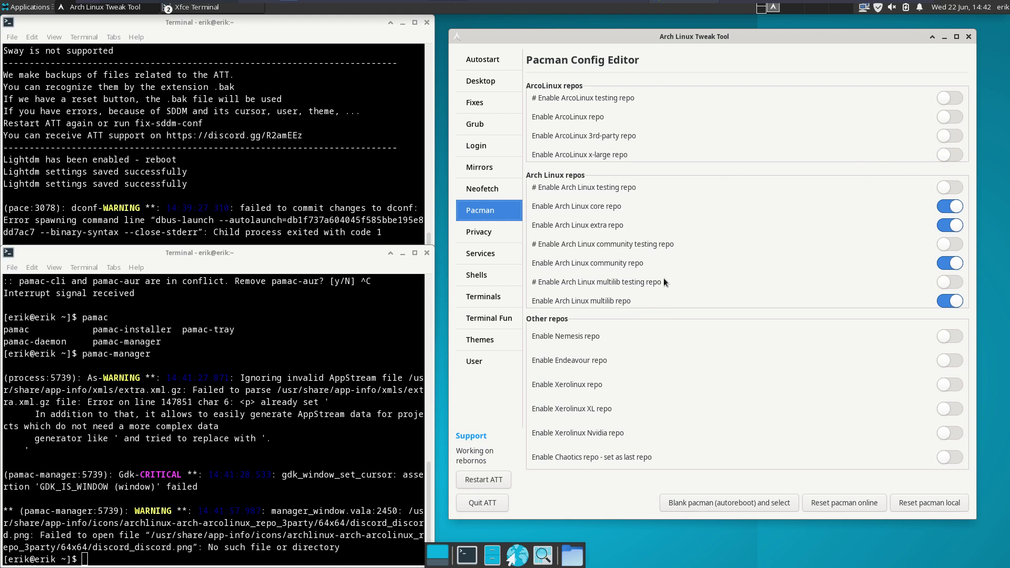
- Run 'update' to confirm only Reborn-OS and Arch repos sync, then return to Privacy/Security
{"action": "left_click", "coordinate": [278, 473]}
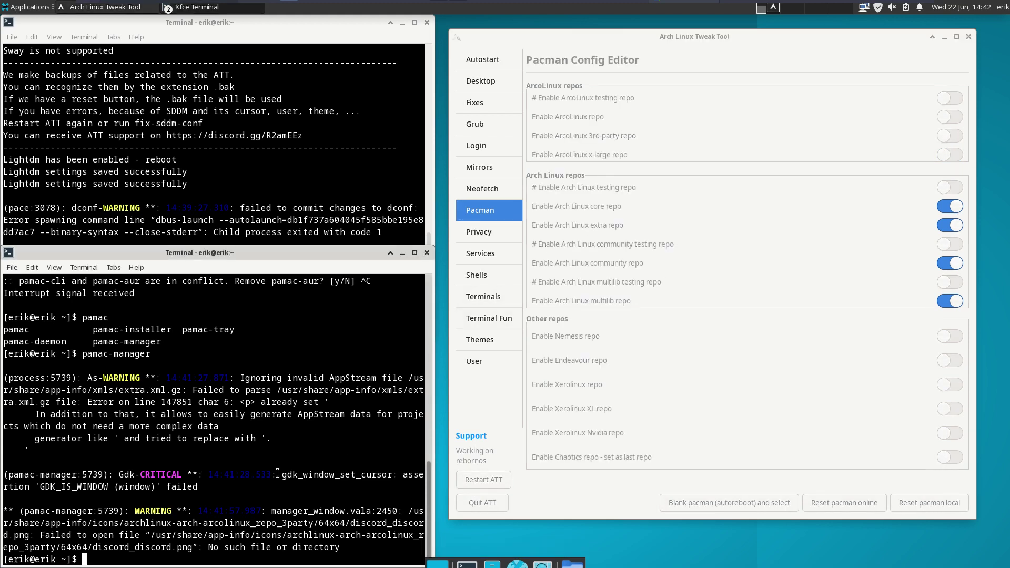
{"action": "type", "text": "update"}
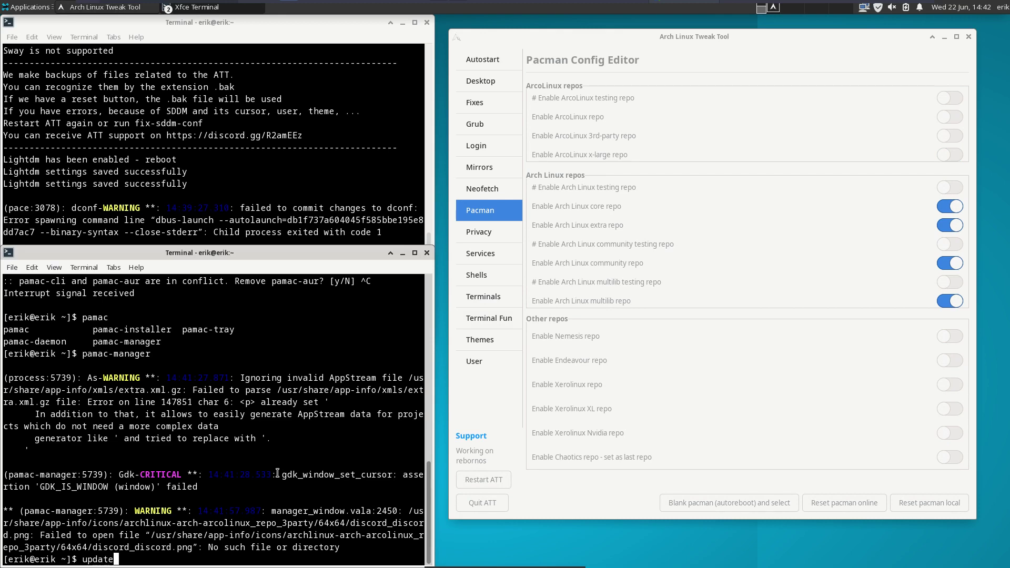
{"action": "key", "text": "Return"}
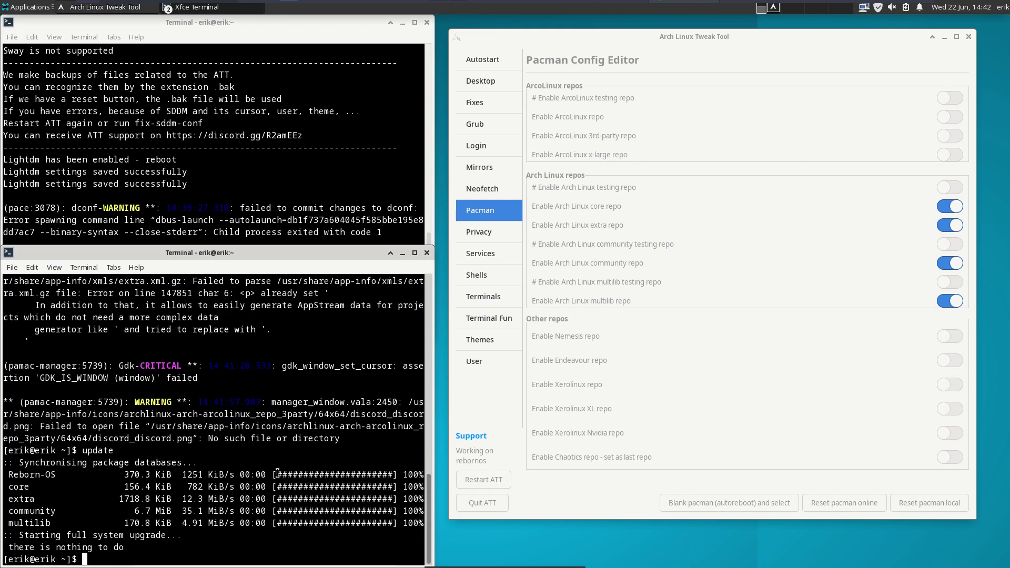
{"action": "left_click_drag", "start_coordinate": [61, 475], "coordinate": [2, 474]}
{"action": "left_click", "coordinate": [20, 496]}
{"action": "left_click", "coordinate": [800, 290]}
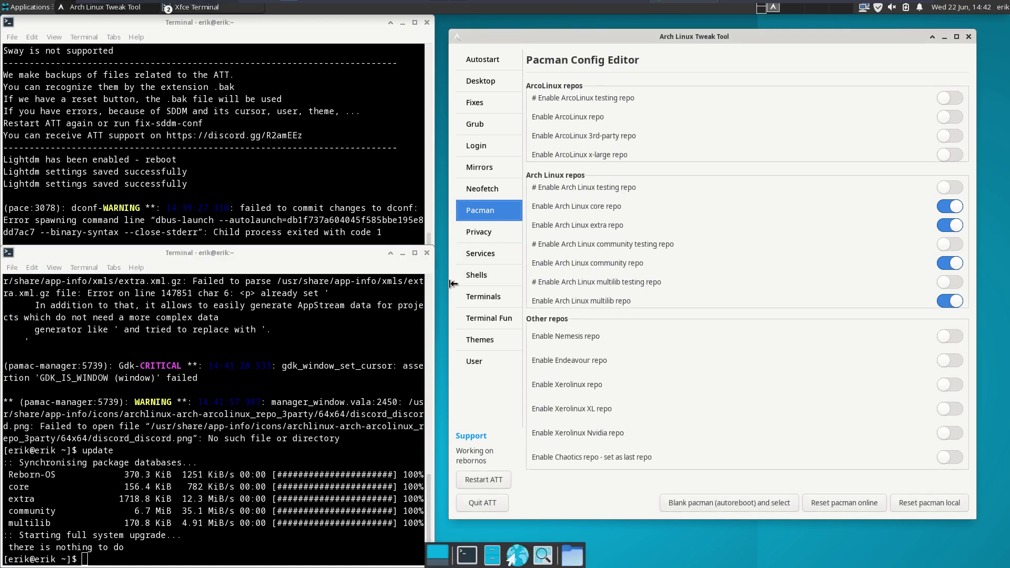
{"action": "left_click", "coordinate": [484, 233]}
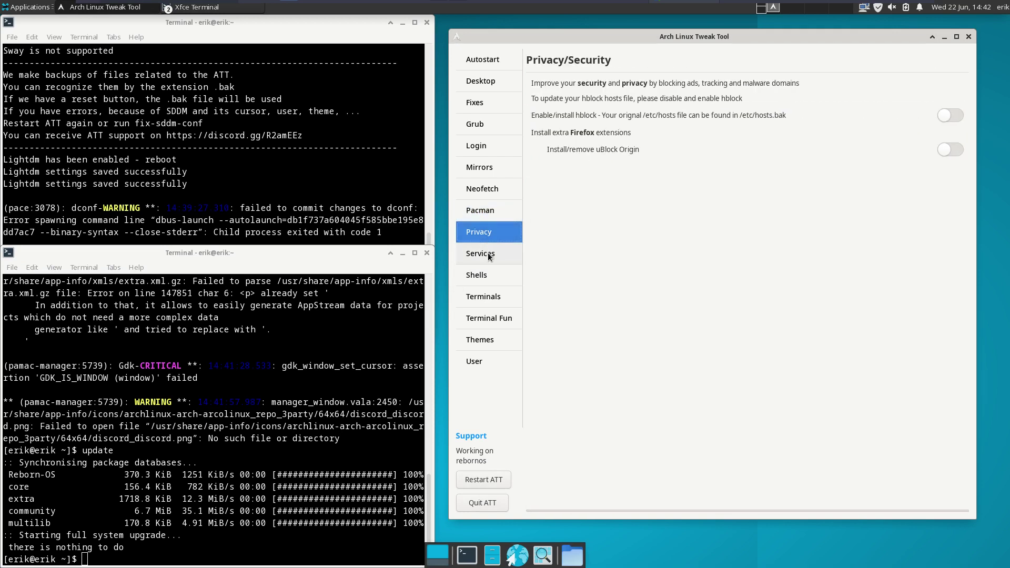
- Re-enable the ArcoLinux repos after hblock fails to turn on without them
{"action": "left_click", "coordinate": [946, 114]}
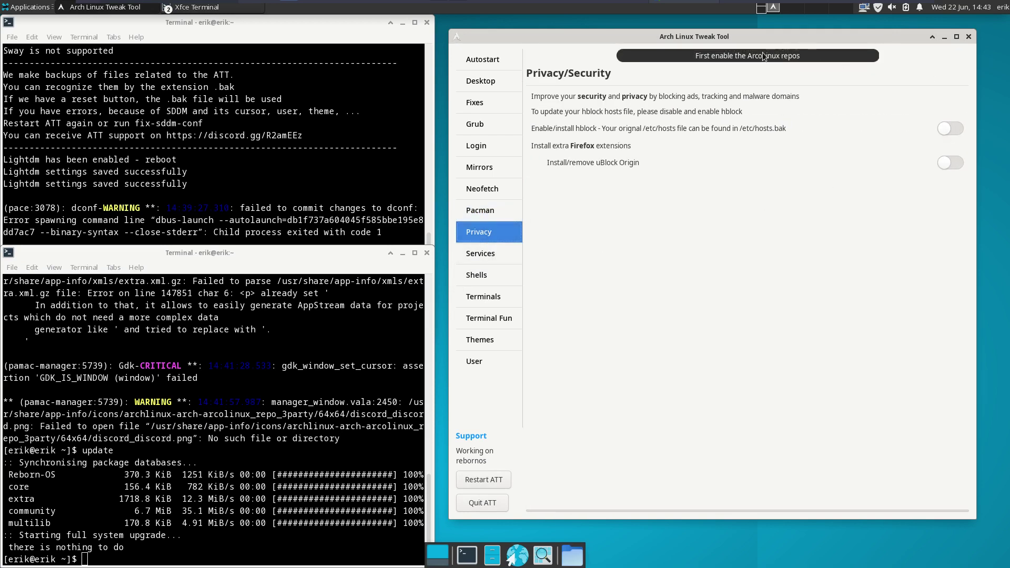
{"action": "left_click", "coordinate": [481, 82]}
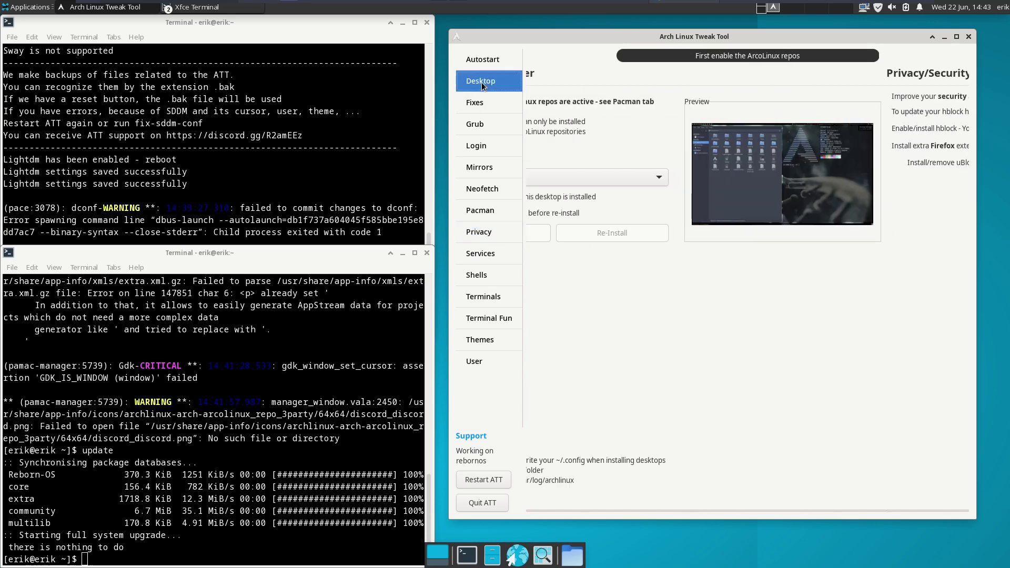
{"action": "left_click", "coordinate": [494, 213]}
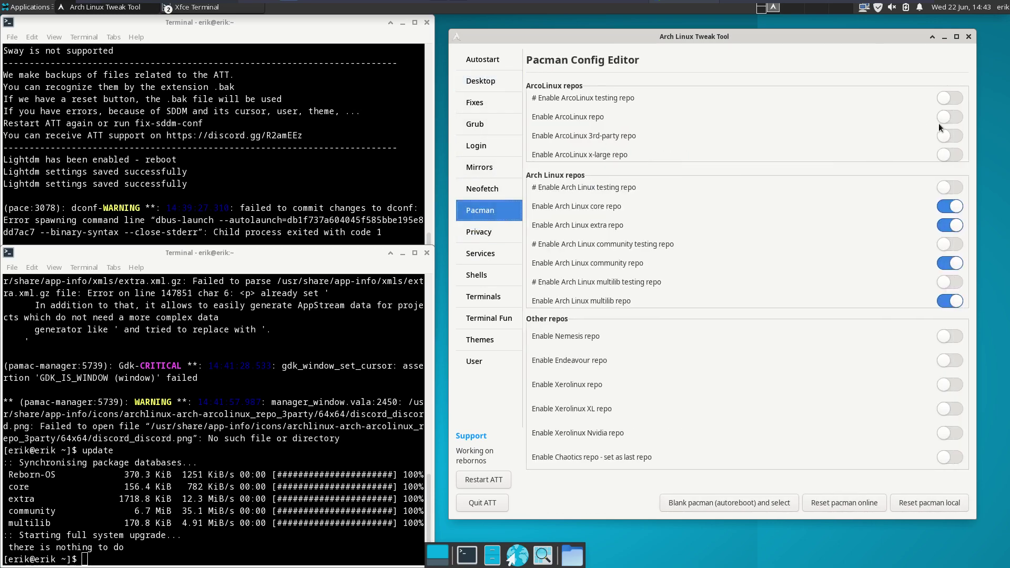
{"action": "left_click", "coordinate": [955, 136]}
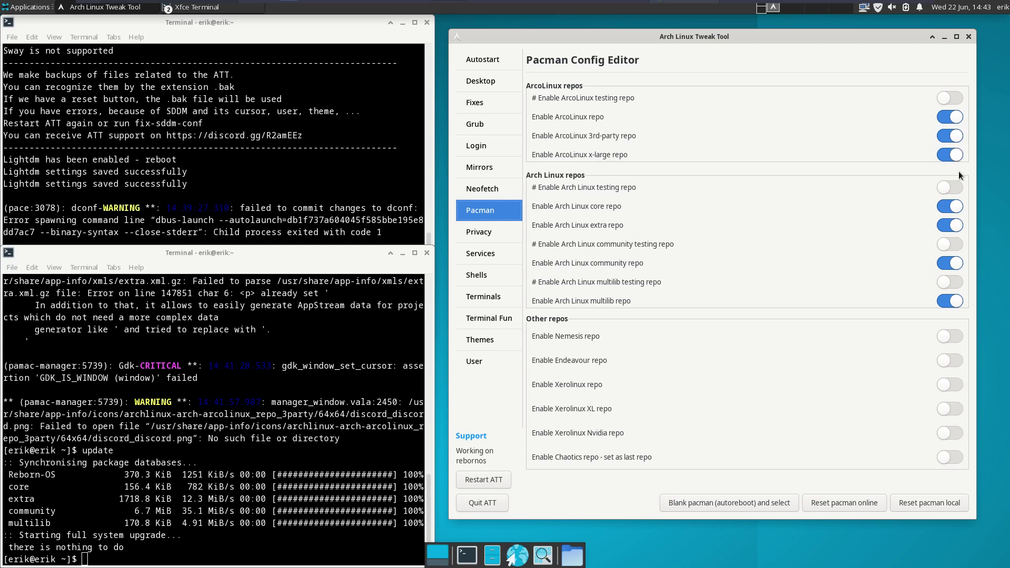
- Turn on hblock ad blocking and install the uBlock Origin Firefox extension
{"action": "left_click", "coordinate": [495, 235]}
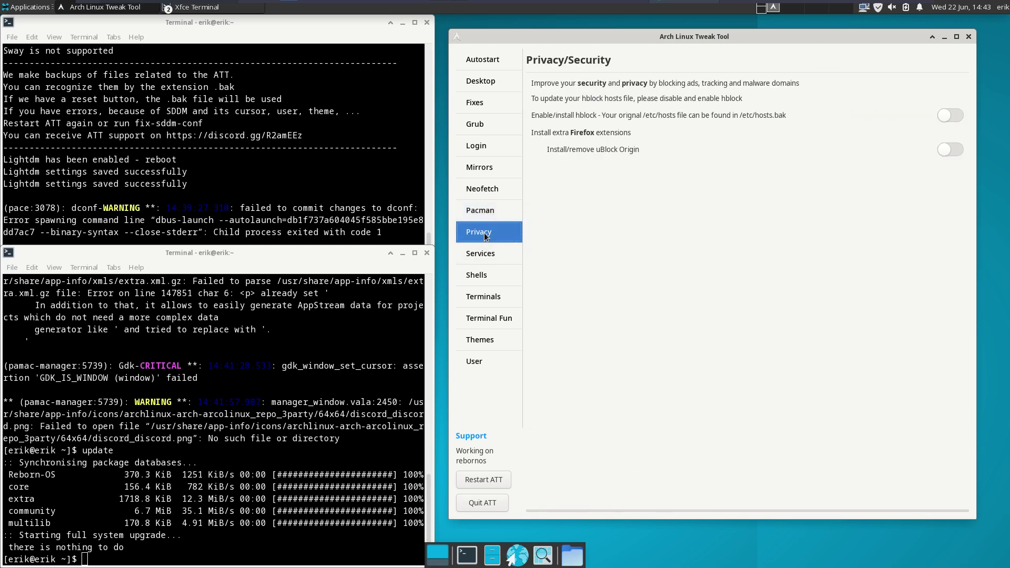
{"action": "left_click", "coordinate": [953, 115]}
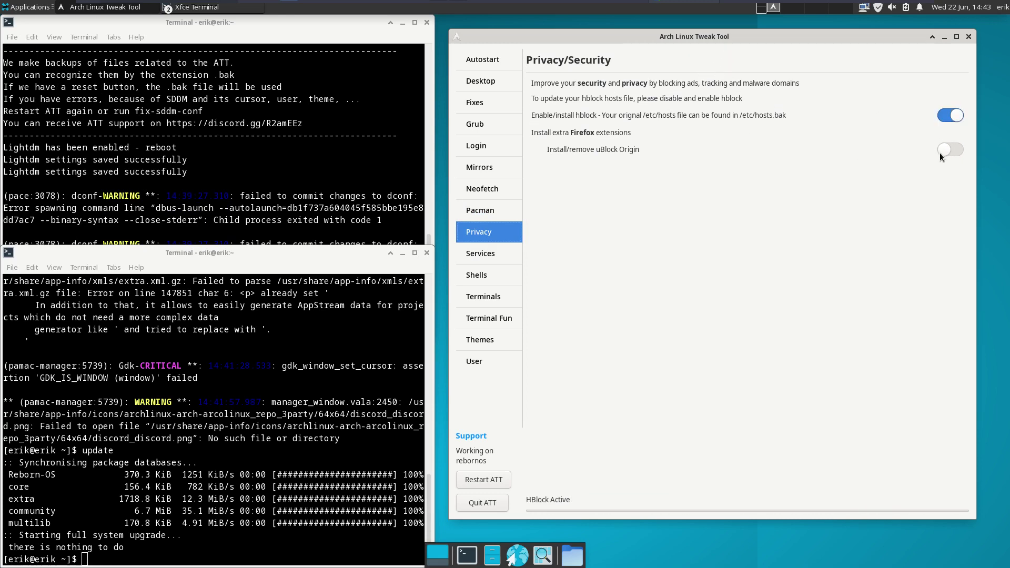
{"action": "left_click", "coordinate": [955, 150]}
- Open Services, review the nsswitch choices without changing them, and switch to the Samba tab
{"action": "left_click", "coordinate": [497, 253]}
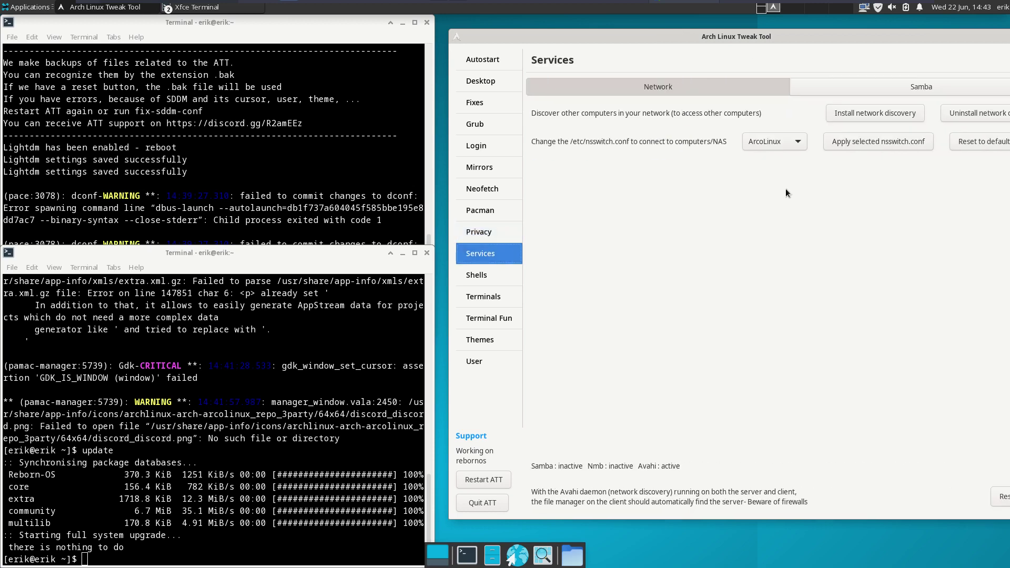
{"action": "left_click_drag", "start_coordinate": [827, 37], "coordinate": [773, 37]}
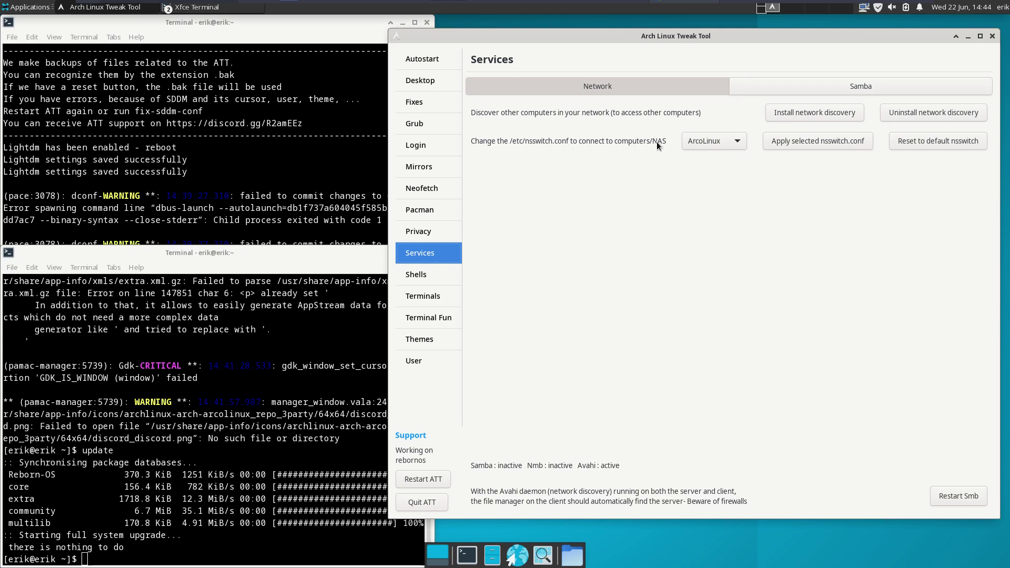
{"action": "left_click", "coordinate": [708, 142]}
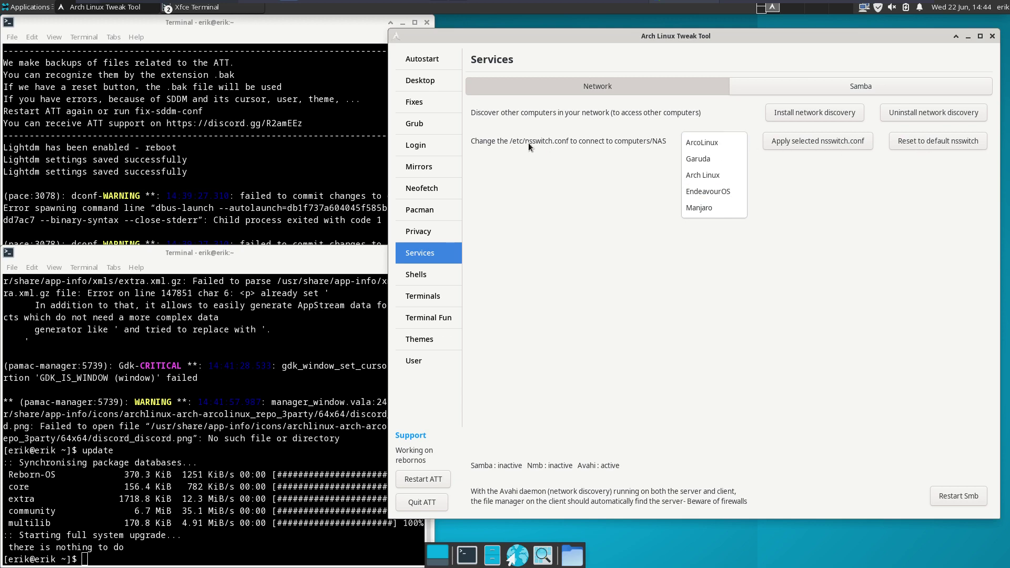
{"action": "left_click", "coordinate": [556, 146]}
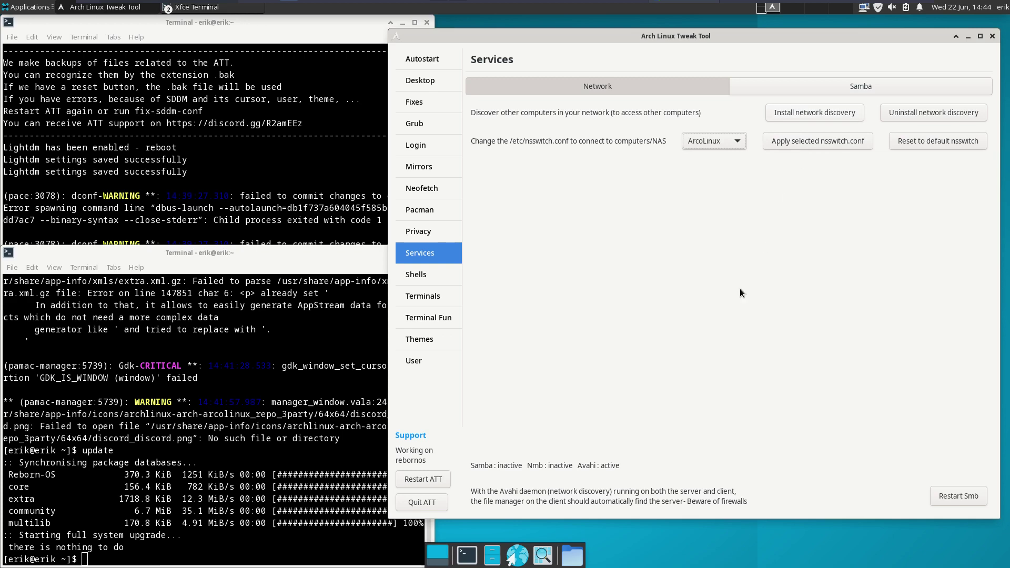
{"action": "left_click", "coordinate": [824, 88]}
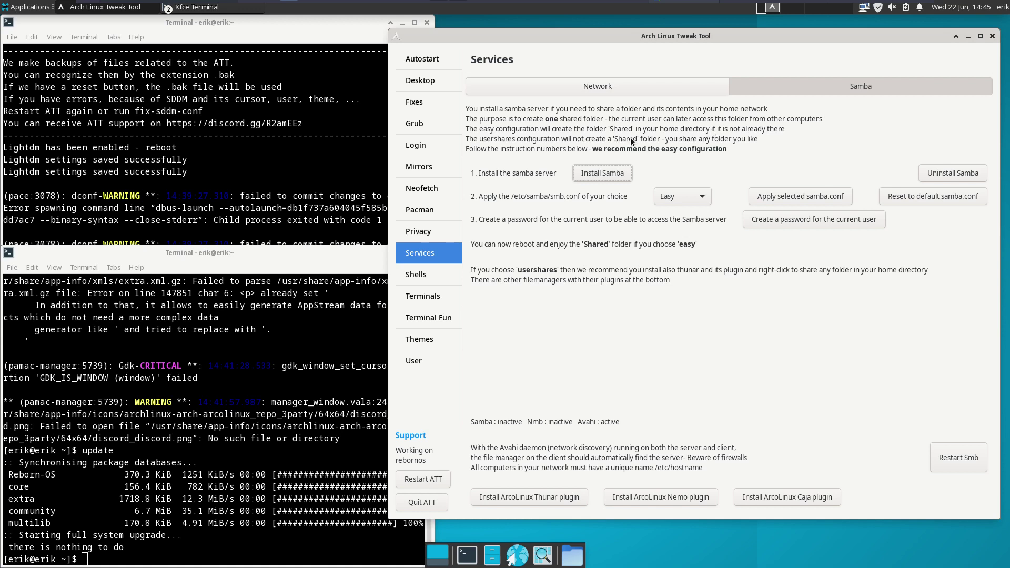
- Install the Samba server with the Easy samba.conf selected
{"action": "left_click", "coordinate": [678, 201]}
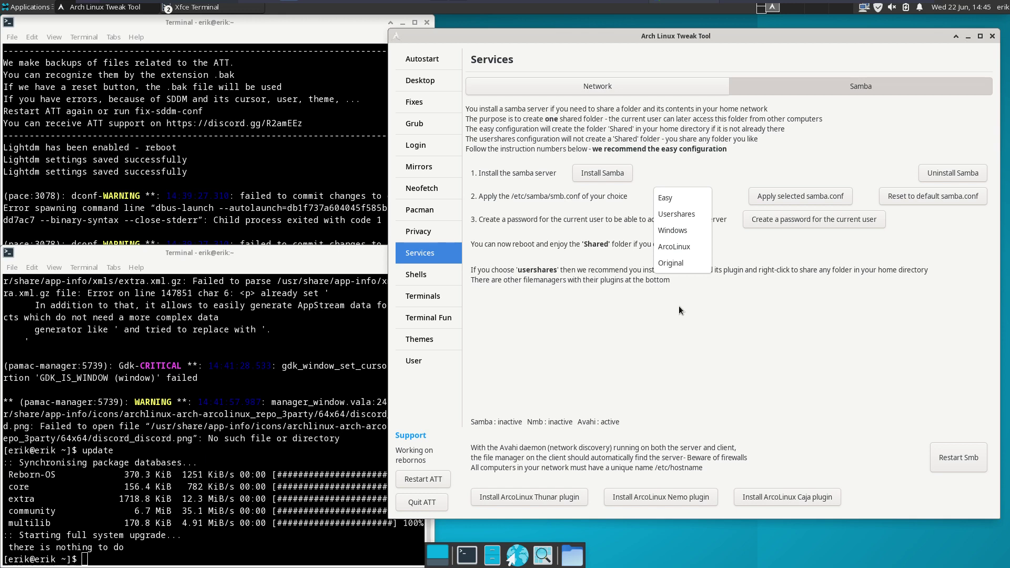
{"action": "left_click", "coordinate": [678, 305]}
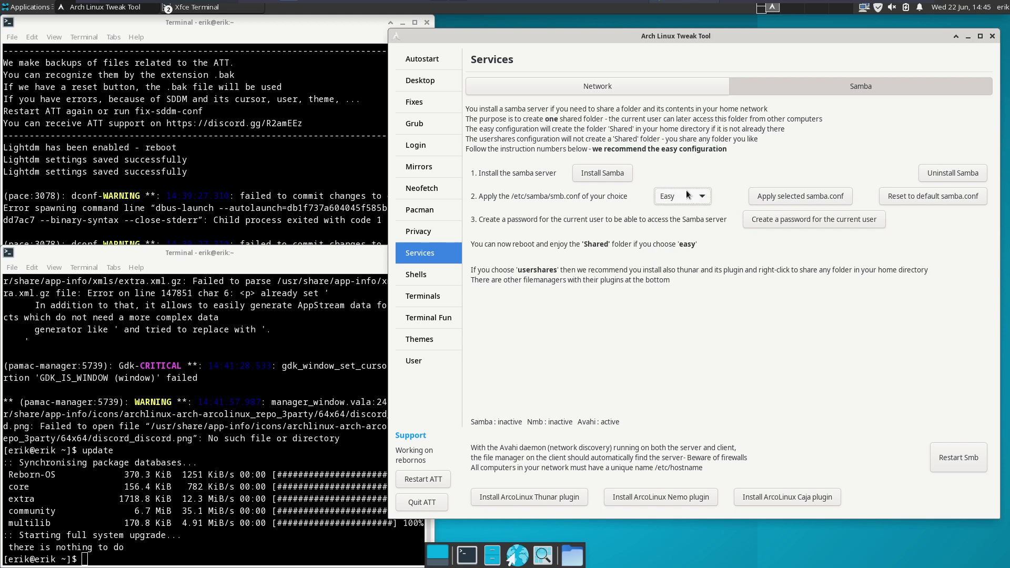
{"action": "left_click", "coordinate": [605, 172]}
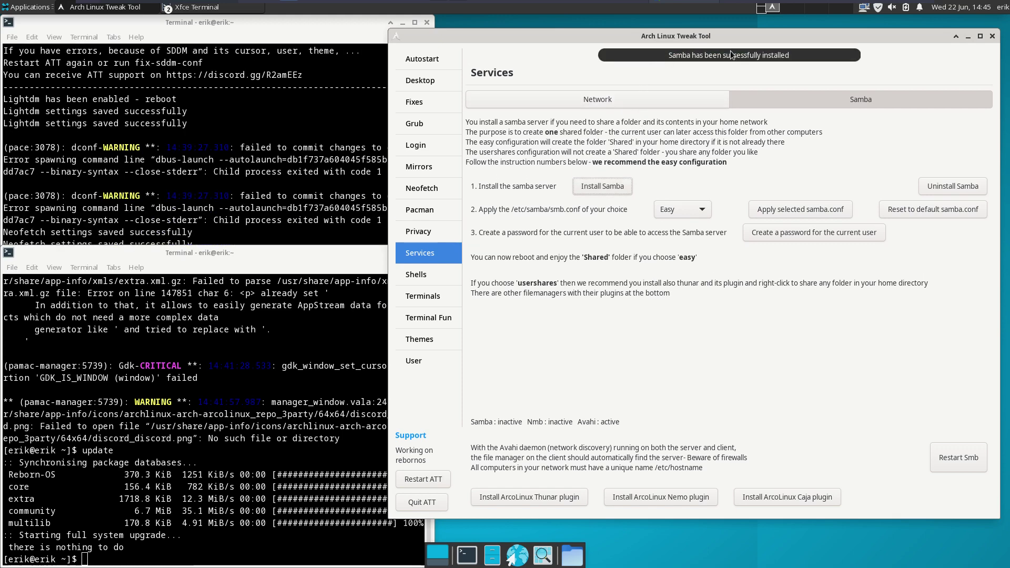
{"action": "left_click", "coordinate": [813, 198]}
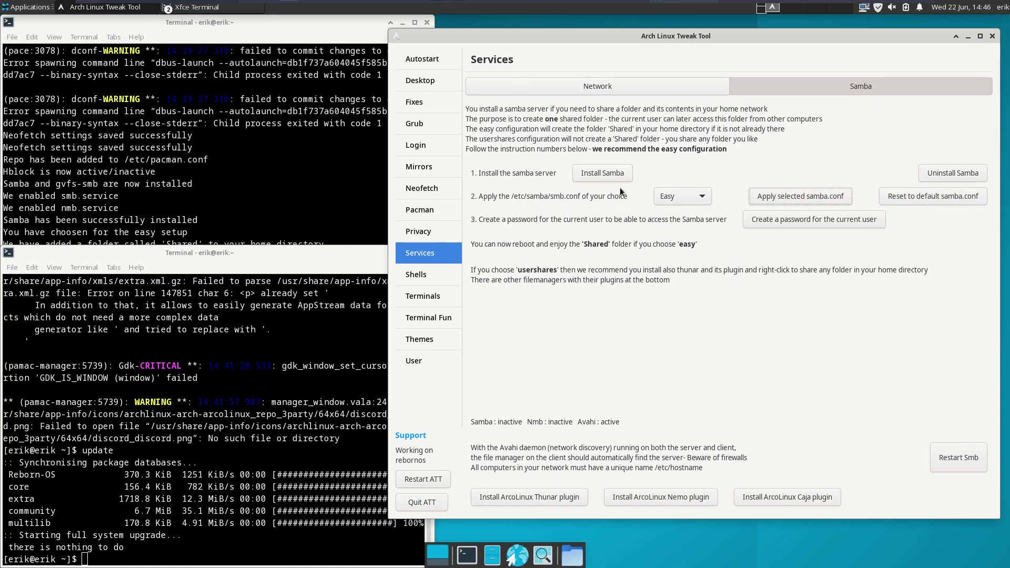
- Apply the Easy samba.conf, creating the 'Shared' share
{"action": "left_click", "coordinate": [681, 197]}
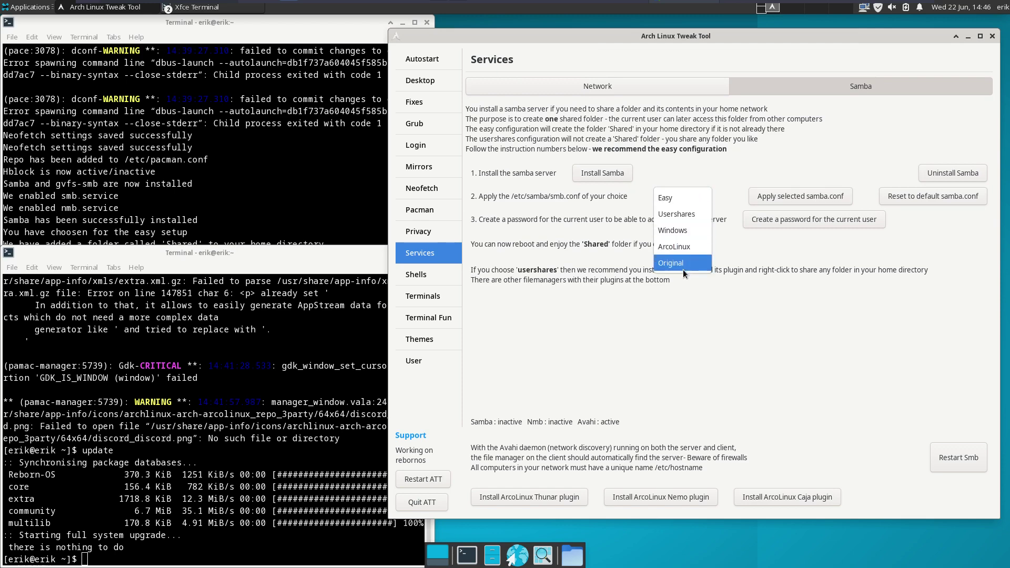
{"action": "left_click", "coordinate": [752, 255]}
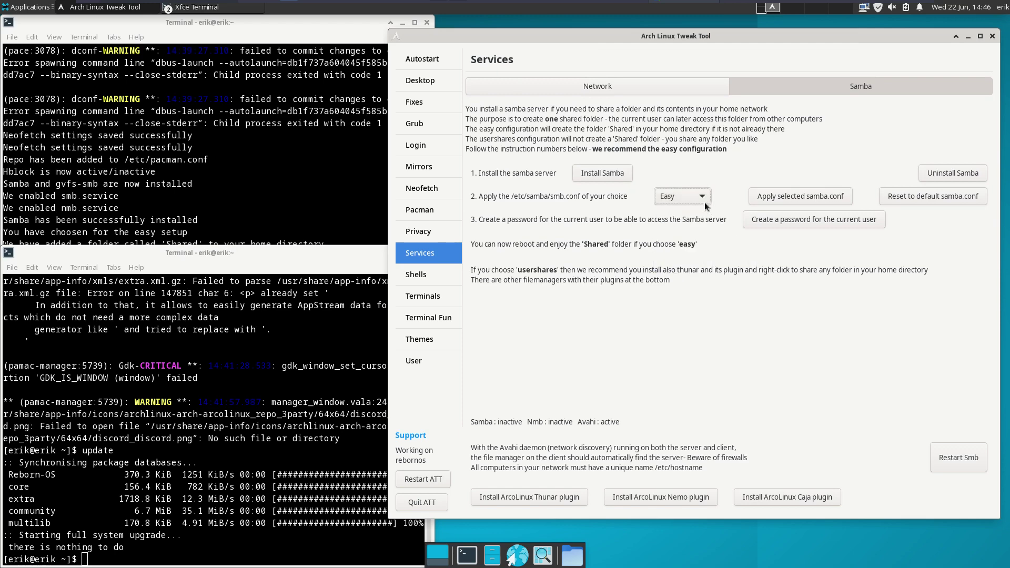
{"action": "left_click", "coordinate": [783, 196]}
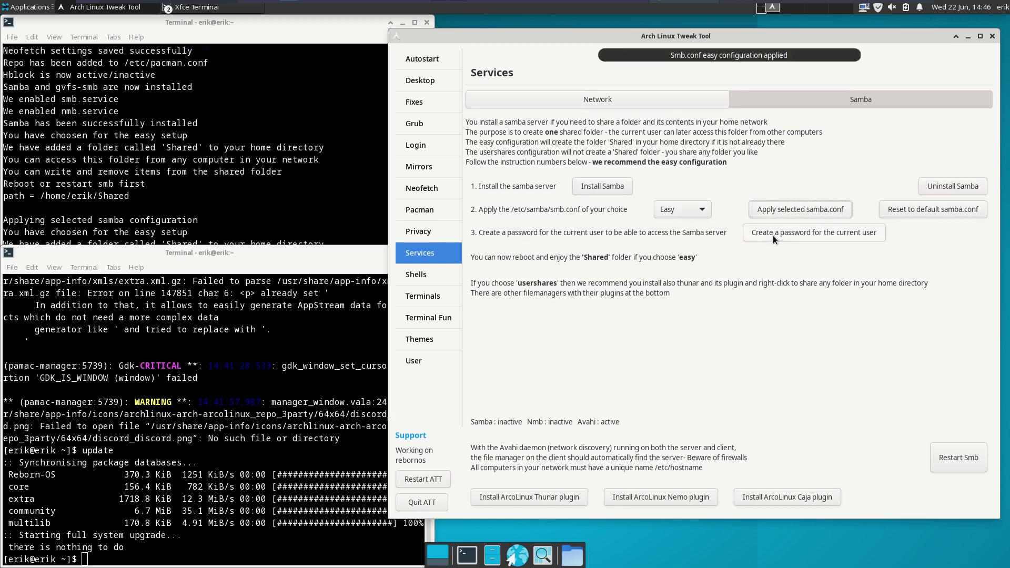
- Create a Samba password for the current user, entering and retyping it in Alacritty
{"action": "left_click", "coordinate": [779, 219]}
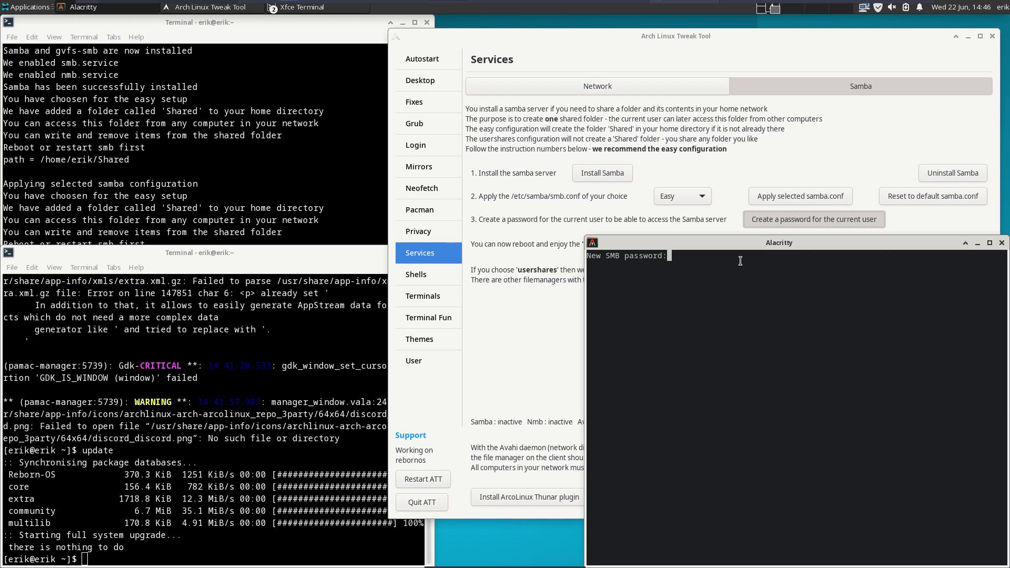
{"action": "key", "text": "Return"}
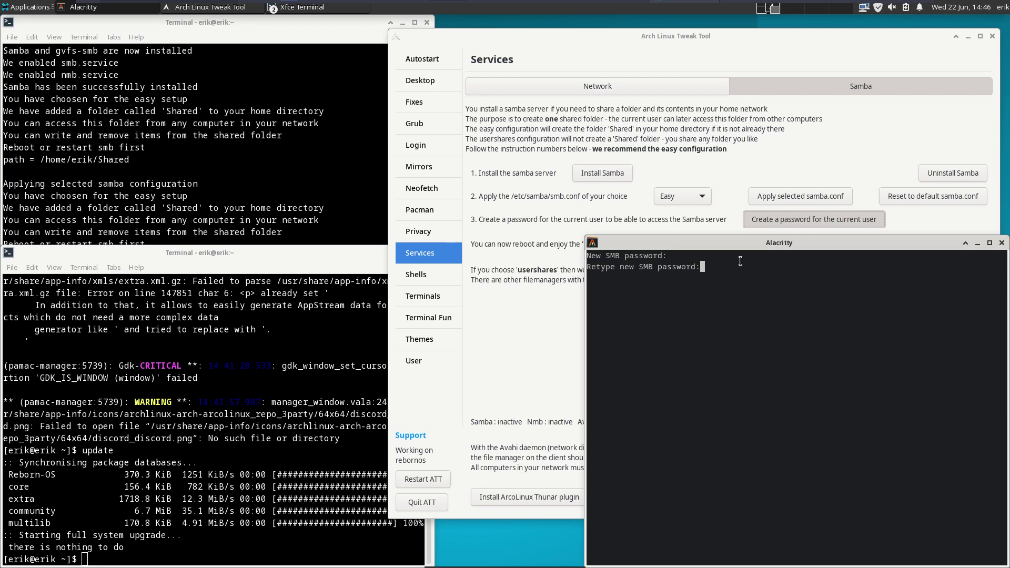
{"action": "key", "text": "Return"}
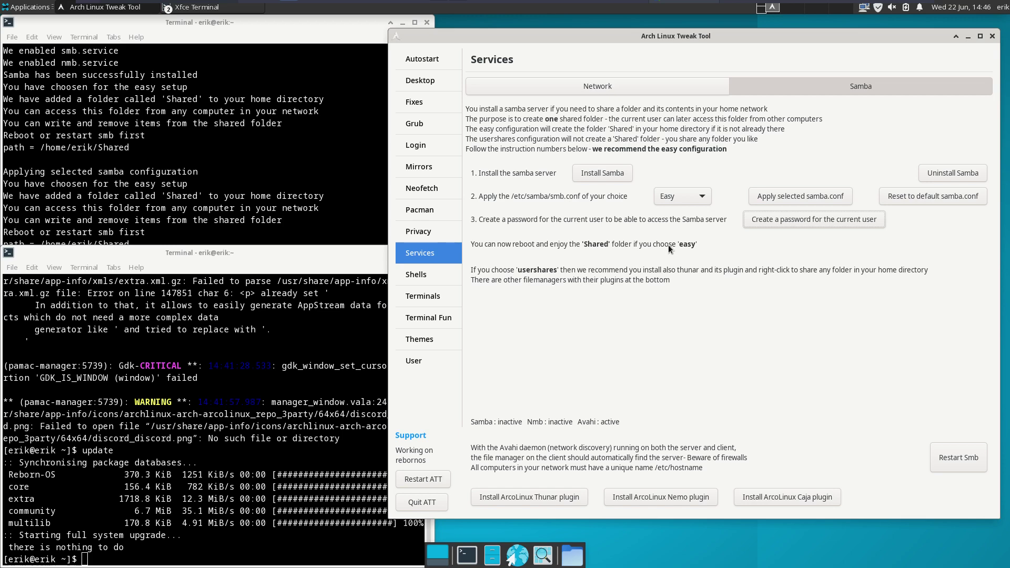
{"action": "left_click", "coordinate": [447, 273]}
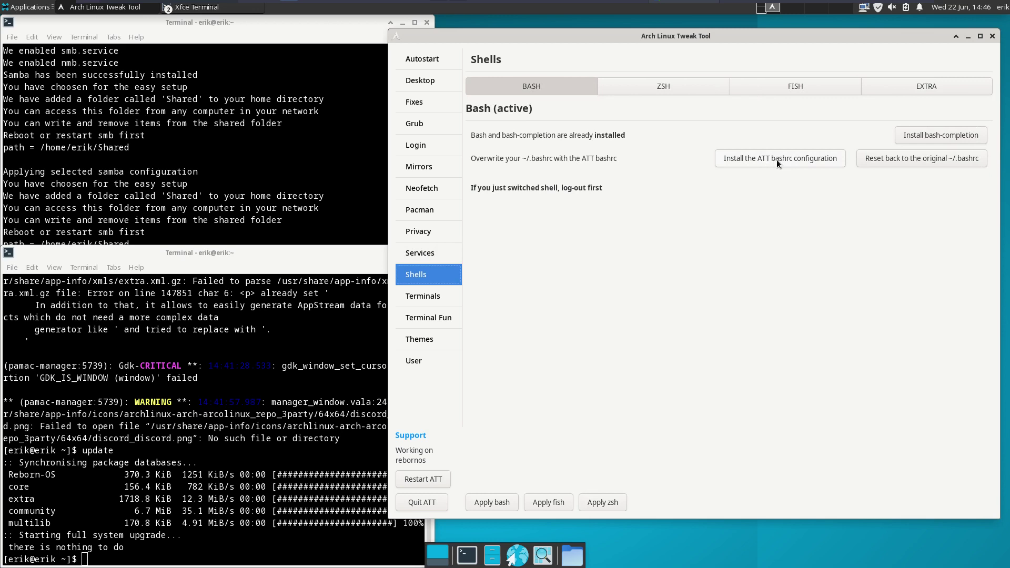
{"action": "left_click", "coordinate": [572, 555]}
{"action": "left_click", "coordinate": [600, 366]}
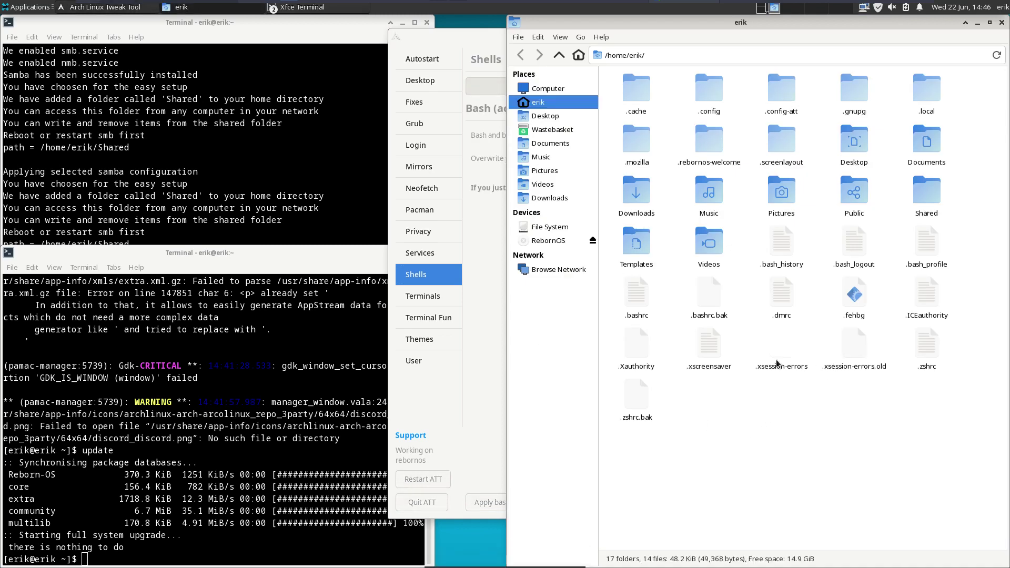
{"action": "left_click_drag", "start_coordinate": [622, 298], "coordinate": [715, 295]}
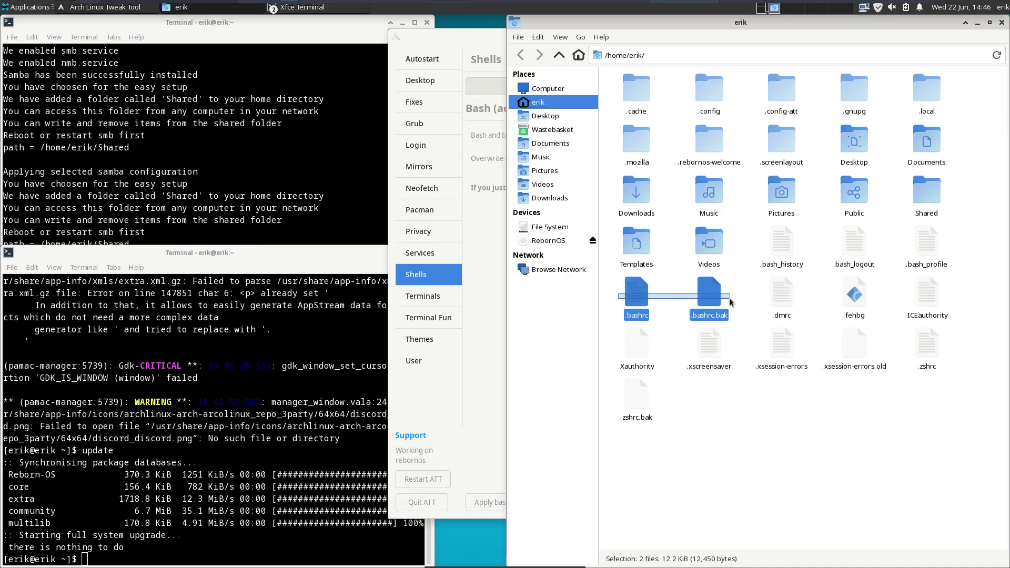
{"action": "right_click", "coordinate": [705, 299]}
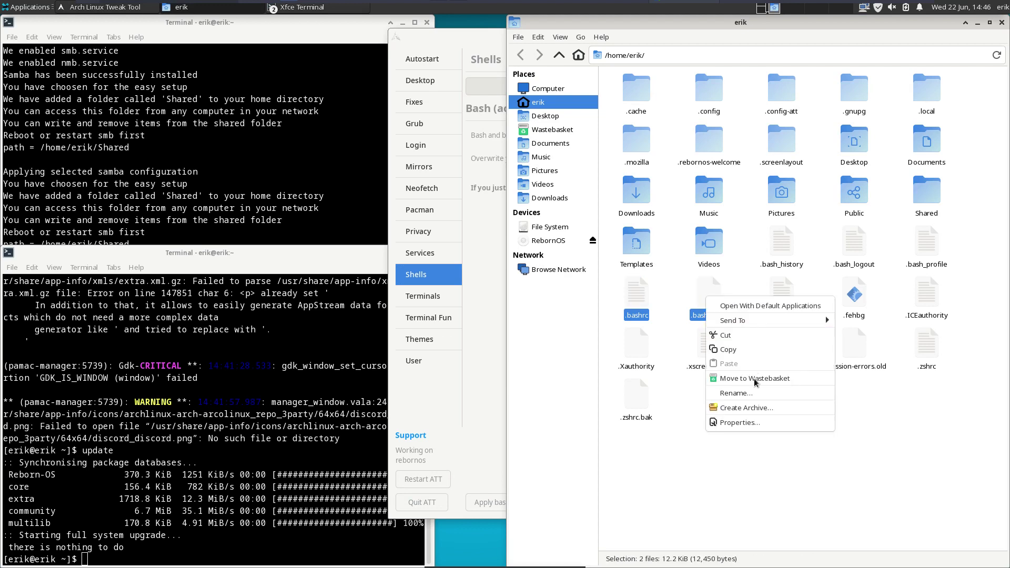
{"action": "left_click", "coordinate": [752, 466]}
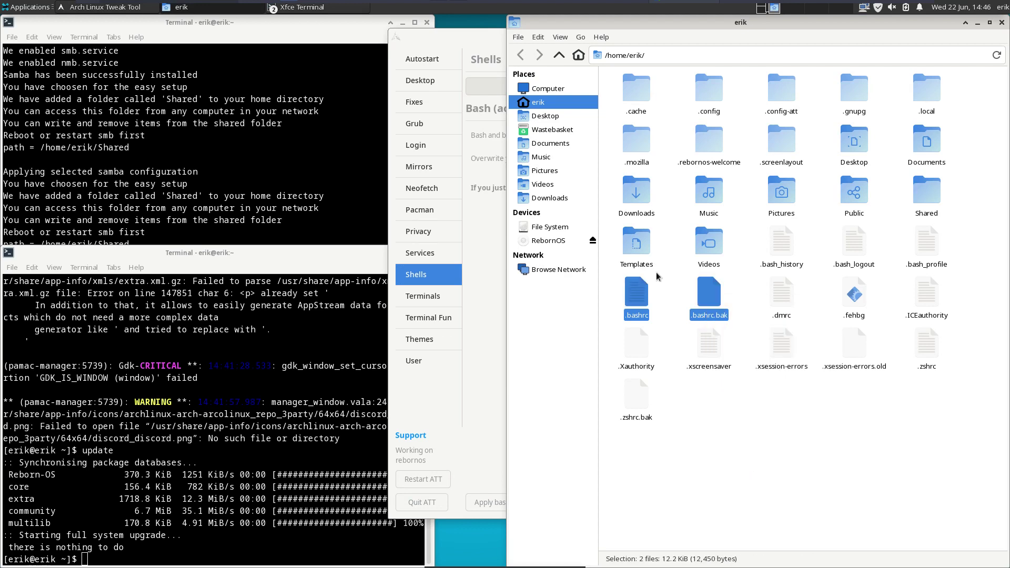
{"action": "left_click", "coordinate": [538, 37]}
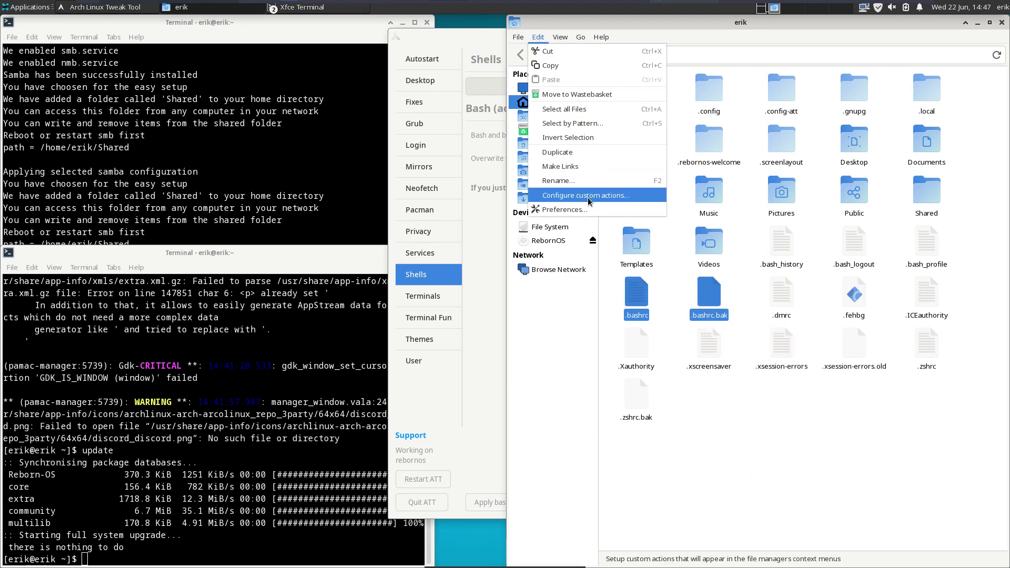
{"action": "left_click", "coordinate": [588, 197]}
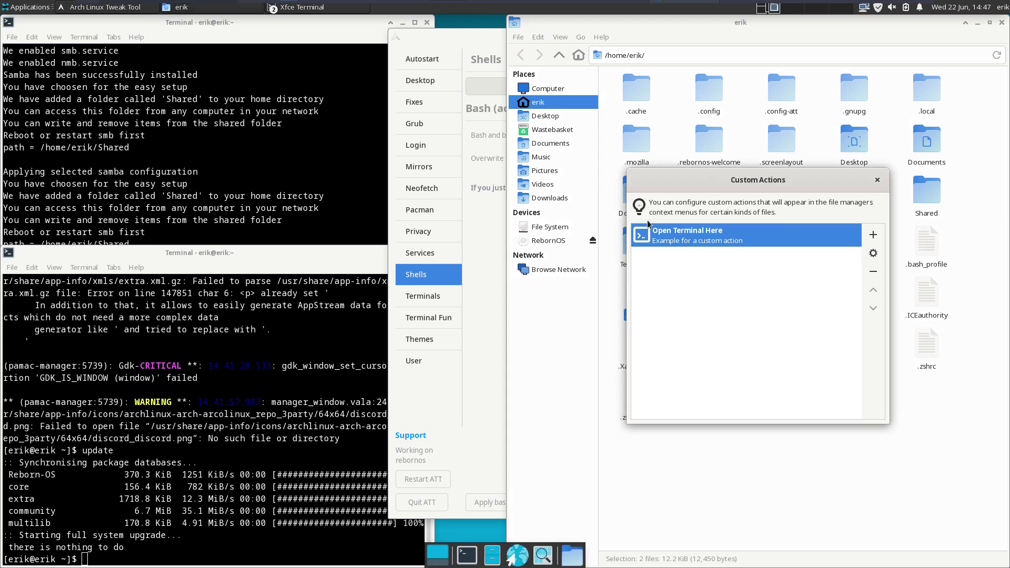
{"action": "left_click", "coordinate": [877, 180]}
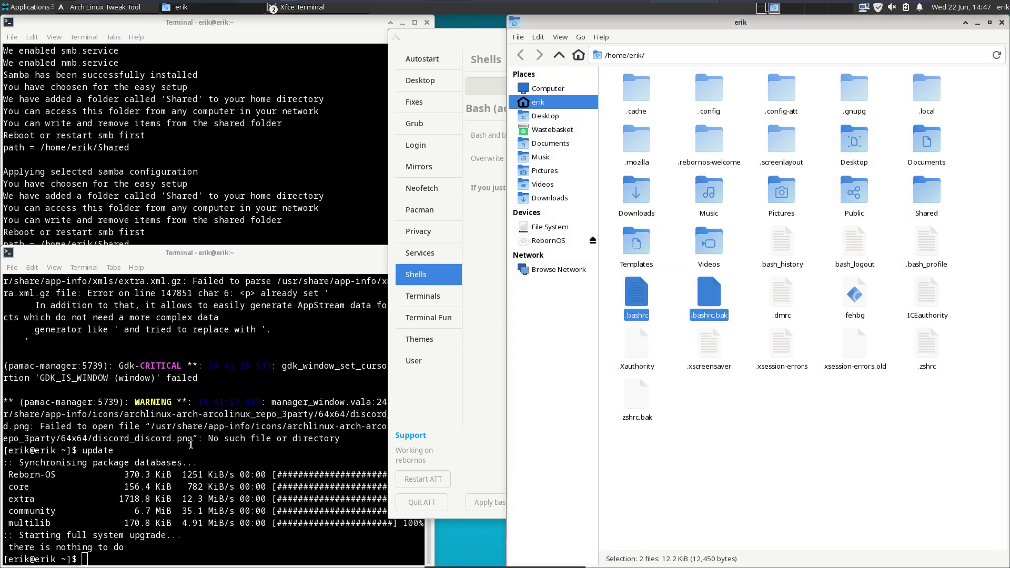
- Install meld in the lower terminal with sudo pacman -S meld
{"action": "left_click", "coordinate": [158, 447]}
{"action": "type", "text": "sudo pac"}
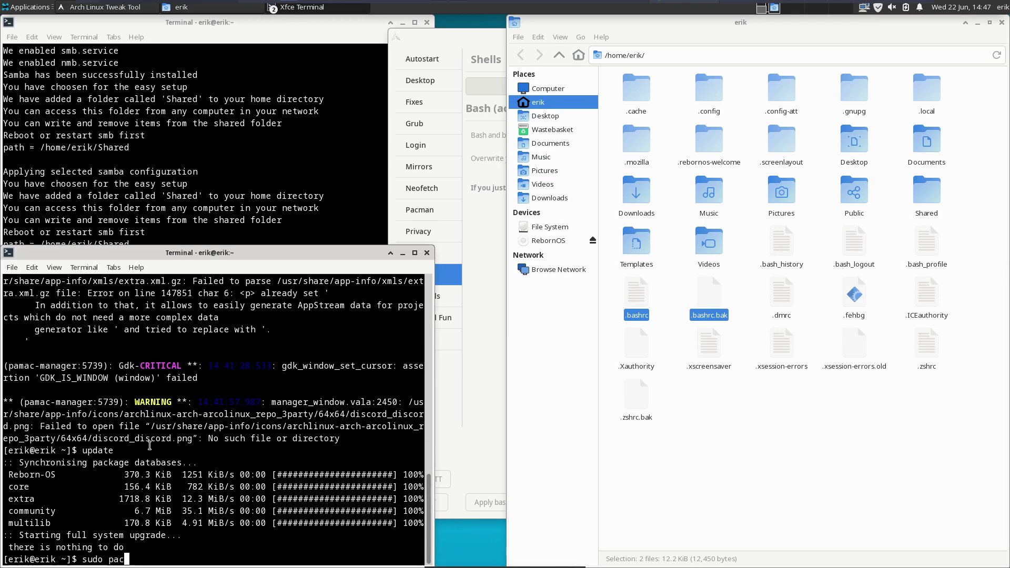
{"action": "type", "text": "man -S meld"}
{"action": "key", "text": "Return"}
{"action": "key", "text": "Return"}
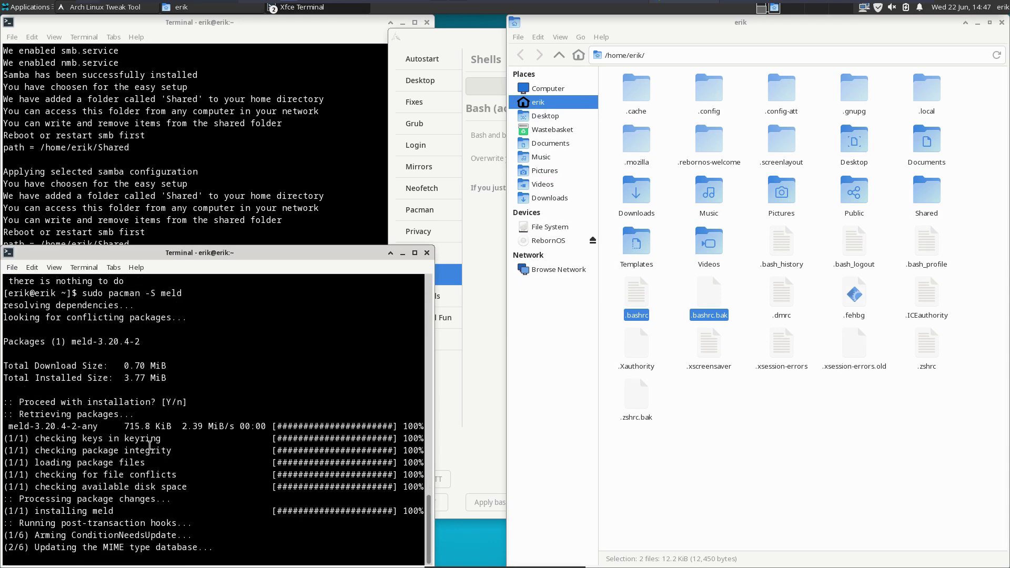
- Compare .bashrc with .bashrc.bak side by side in meld
{"action": "type", "text": "m"}
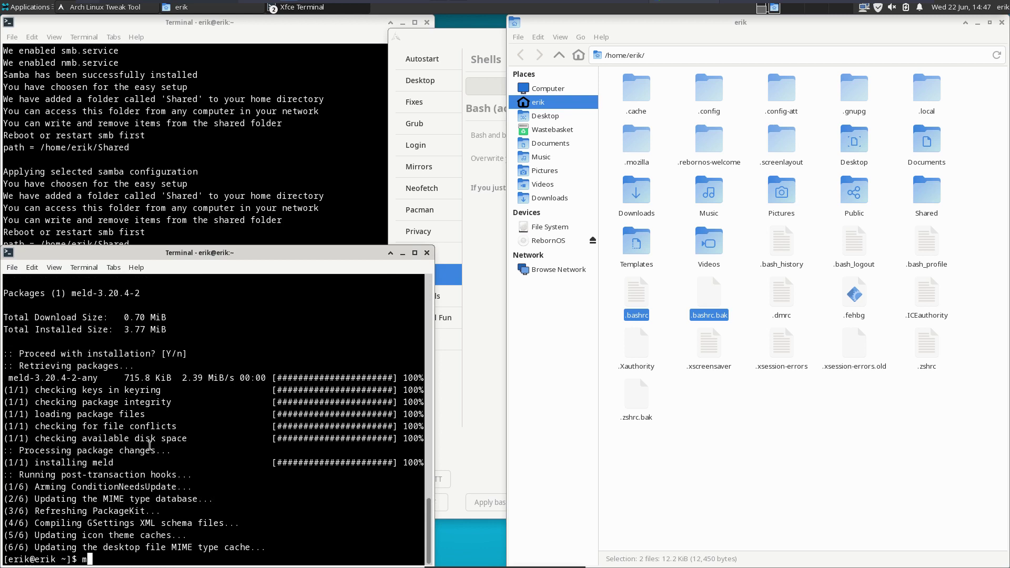
{"action": "type", "text": "eld .bashrc .bashrc.bak"}
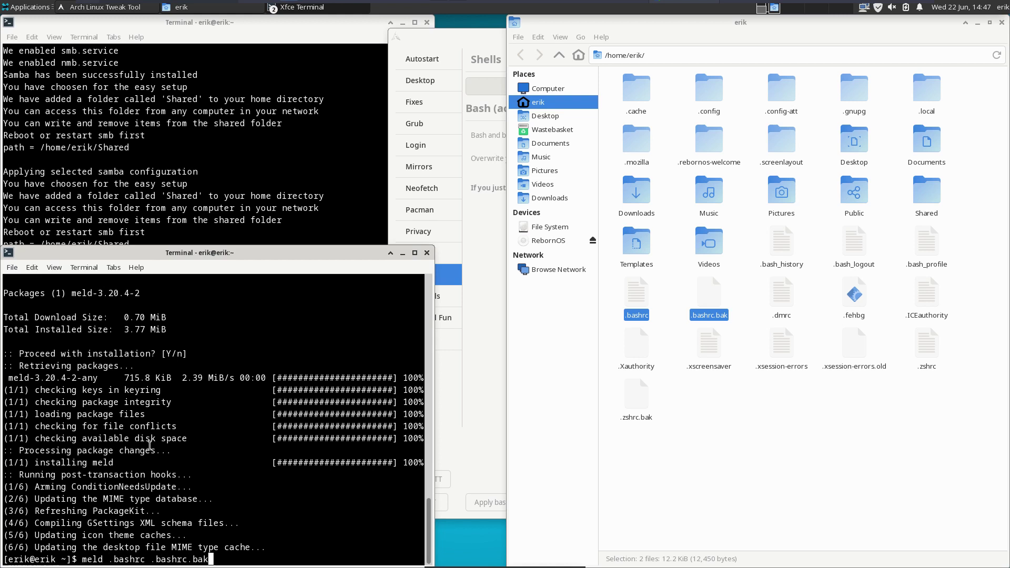
{"action": "key", "text": "Return"}
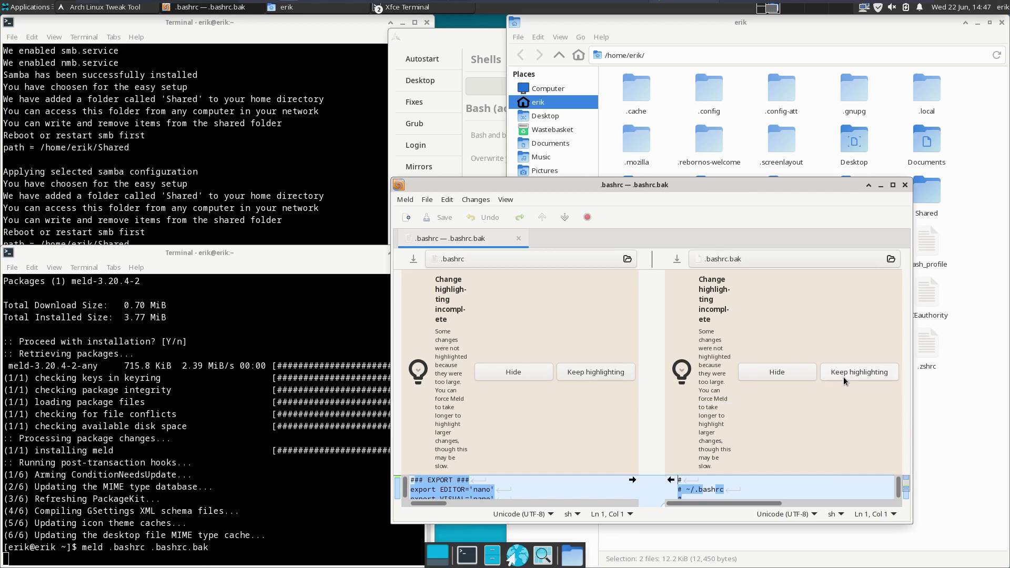
- Maximize the Meld comparison of .bashrc and .bashrc.bak, scroll through the differences, and close it
{"action": "left_click", "coordinate": [895, 187]}
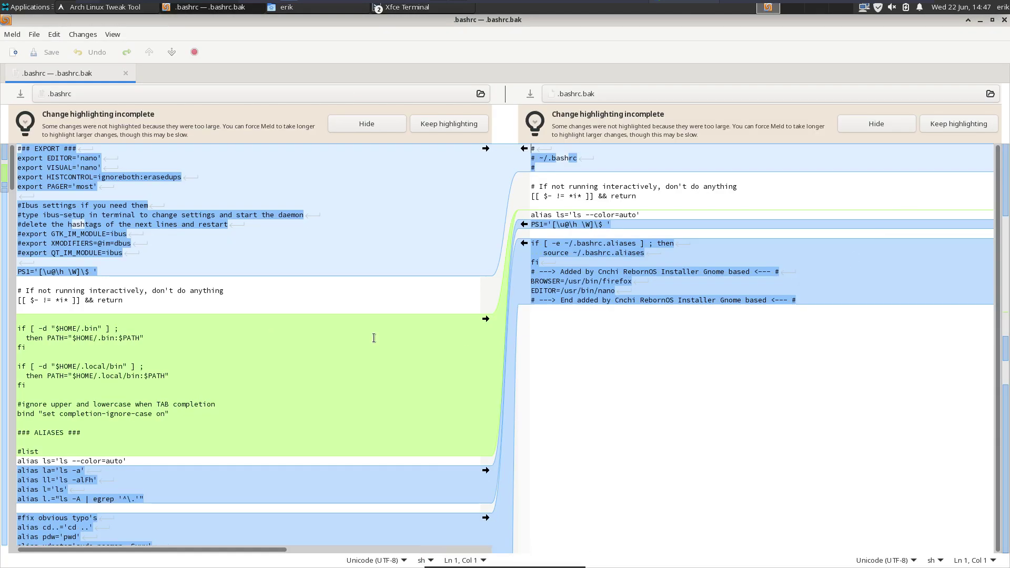
{"action": "scroll", "coordinate": [426, 350], "scroll_direction": "down", "scroll_amount": 10}
{"action": "scroll", "coordinate": [427, 349], "scroll_direction": "down", "scroll_amount": 10}
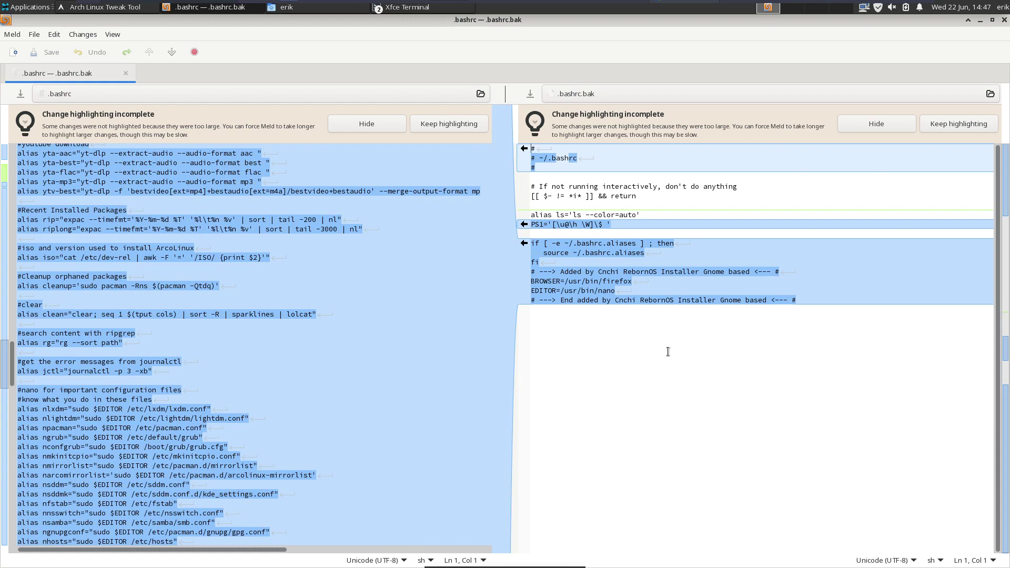
{"action": "scroll", "coordinate": [179, 370], "scroll_direction": "down", "scroll_amount": 10}
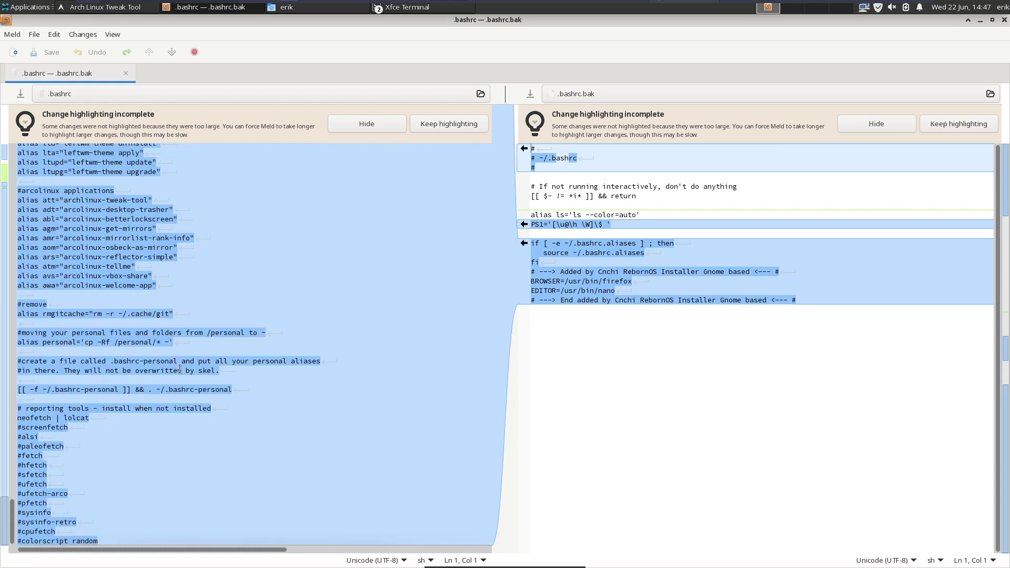
{"action": "left_click", "coordinate": [1003, 21]}
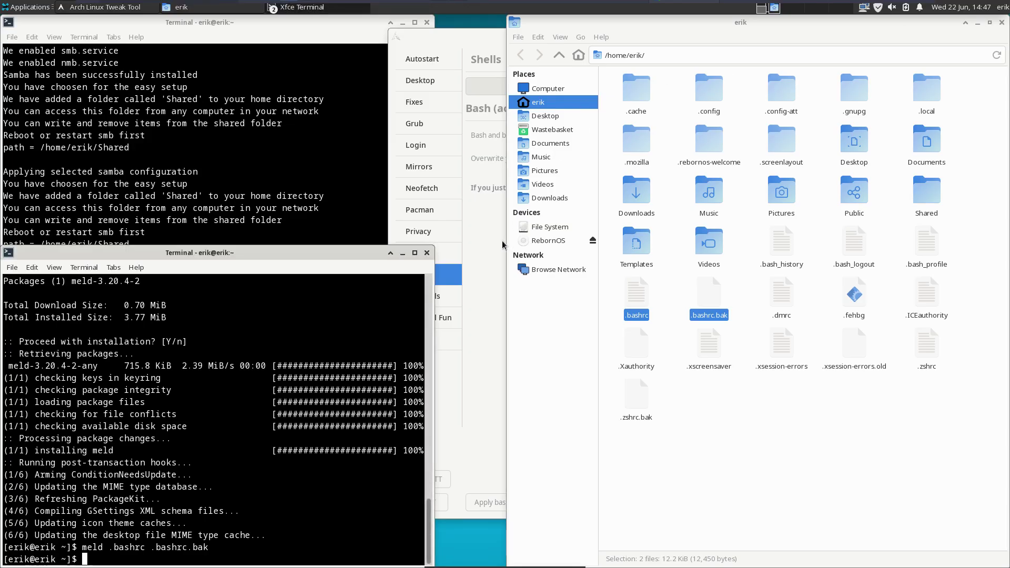
- In Shells > EXTRA, select all nine alias applications and install them
{"action": "left_click", "coordinate": [484, 304]}
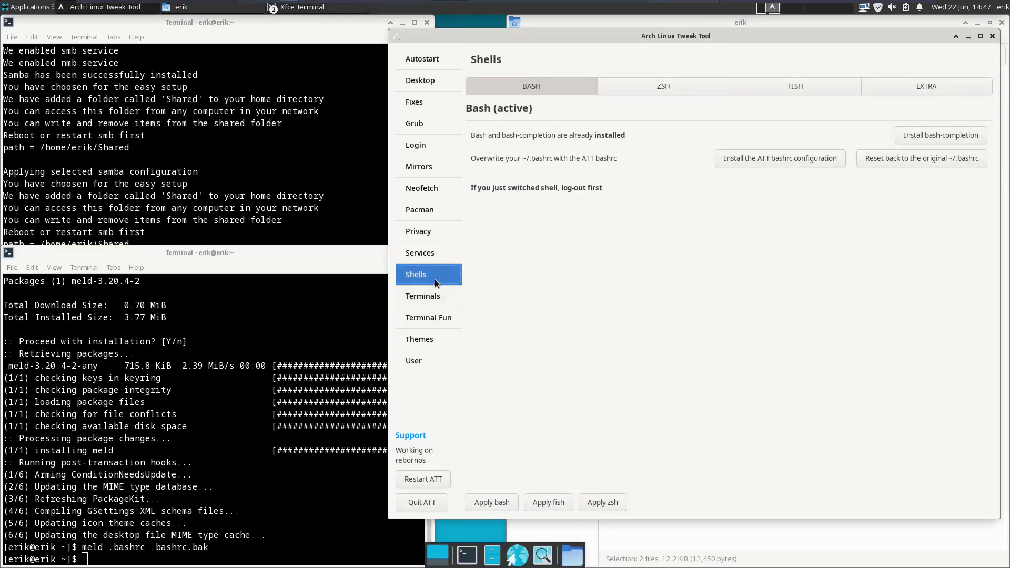
{"action": "left_click", "coordinate": [927, 89]}
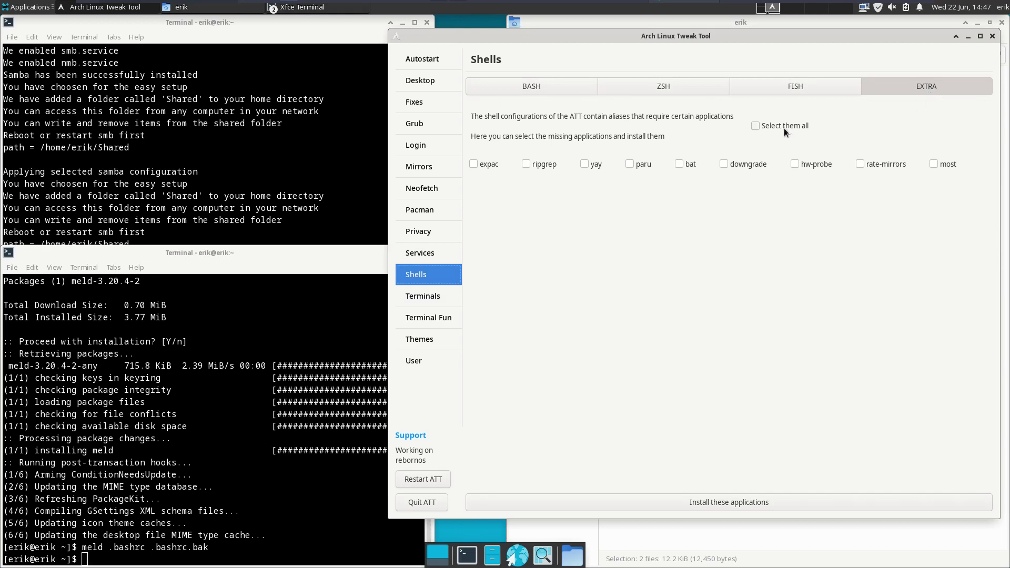
{"action": "left_click", "coordinate": [781, 126]}
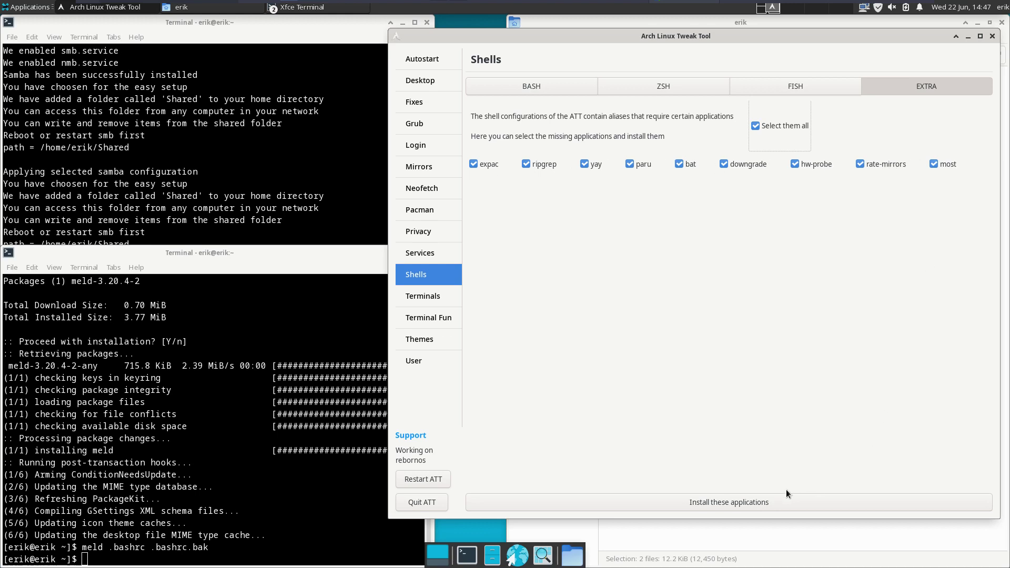
{"action": "left_click", "coordinate": [759, 506]}
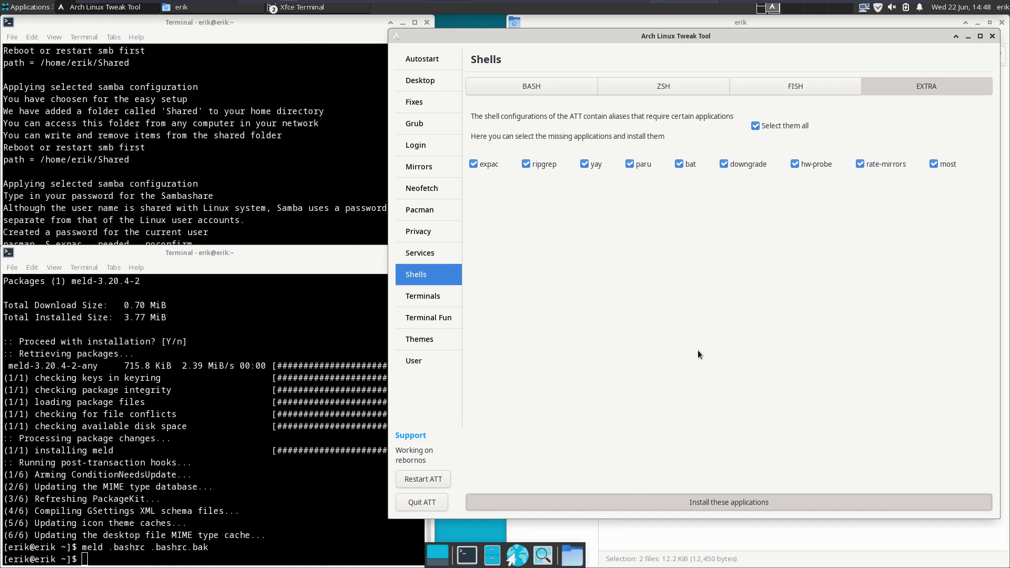
- Check the install output and list recently installed packages with the rip alias in the terminal
{"action": "left_click", "coordinate": [291, 450]}
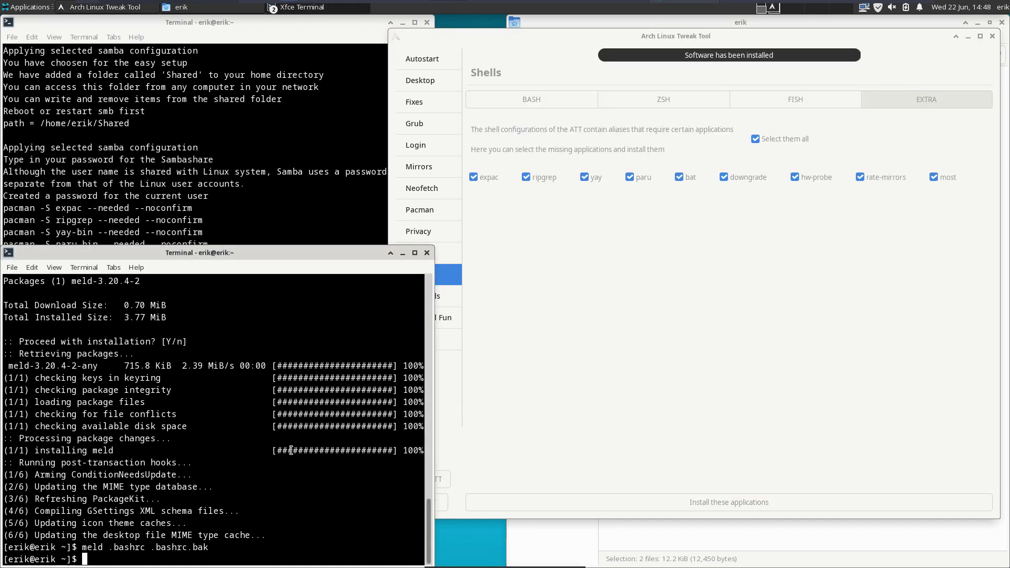
{"action": "left_click", "coordinate": [236, 223]}
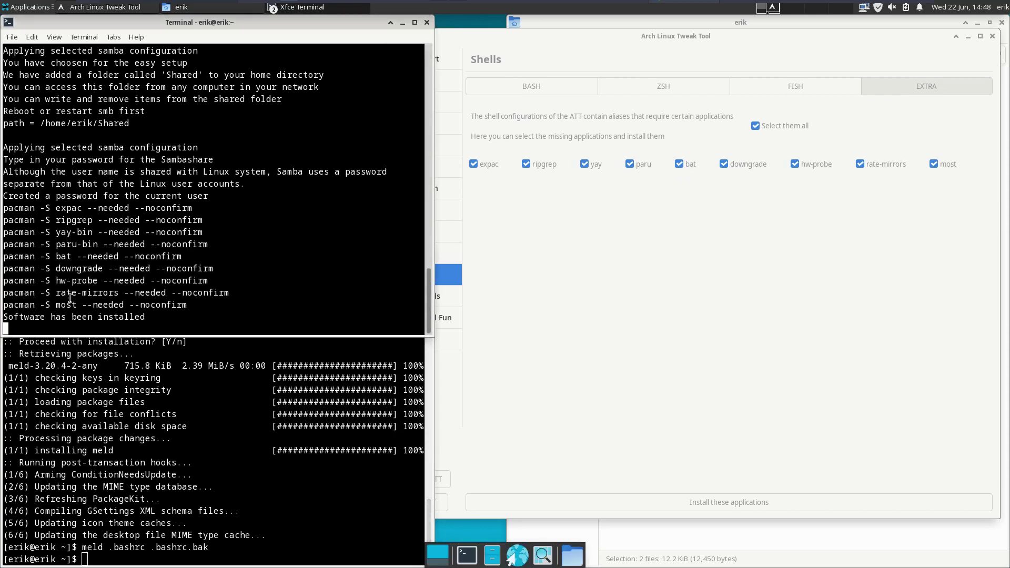
{"action": "left_click", "coordinate": [162, 498]}
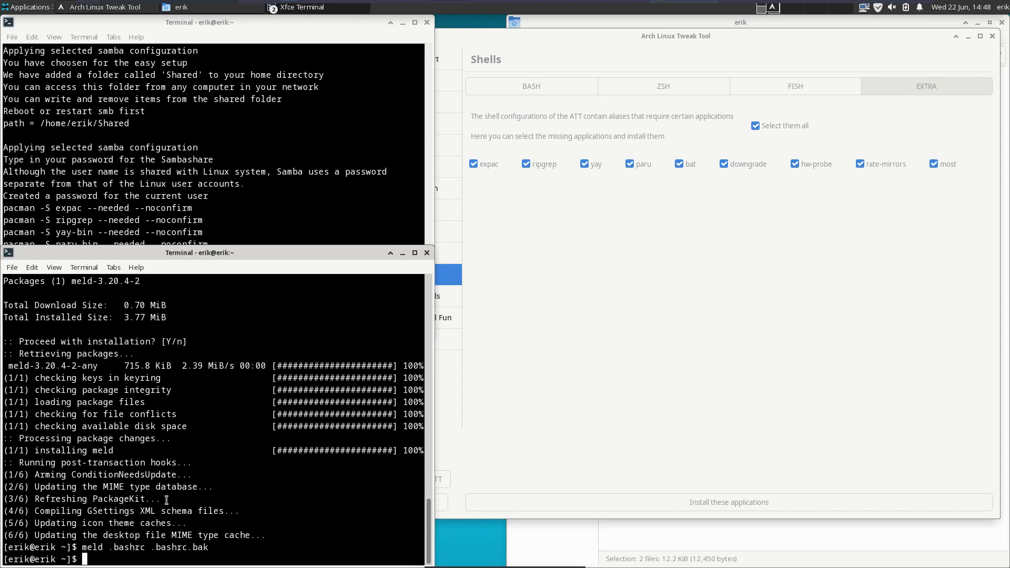
{"action": "type", "text": "rip"}
{"action": "key", "text": "Return"}
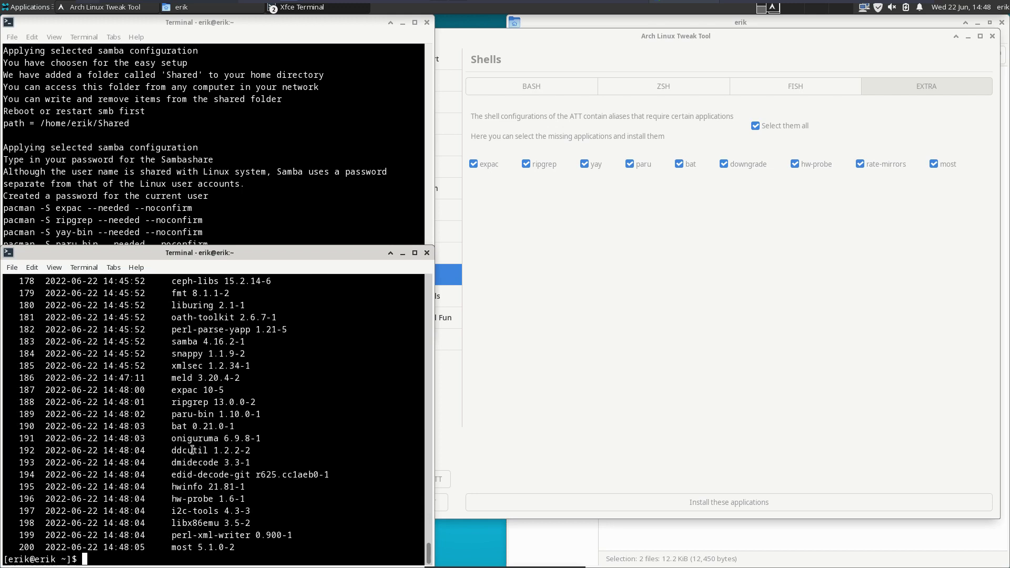
{"action": "double_click", "coordinate": [193, 343]}
- Close the terminal and show the Bash shell options in the tweak tool
{"action": "left_click", "coordinate": [426, 252]}
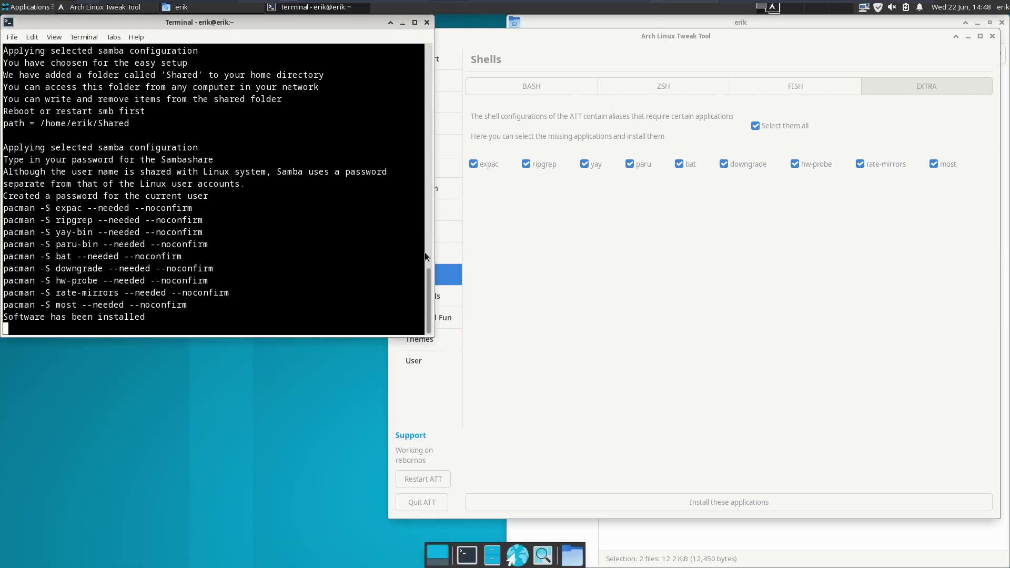
{"action": "left_click", "coordinate": [651, 355]}
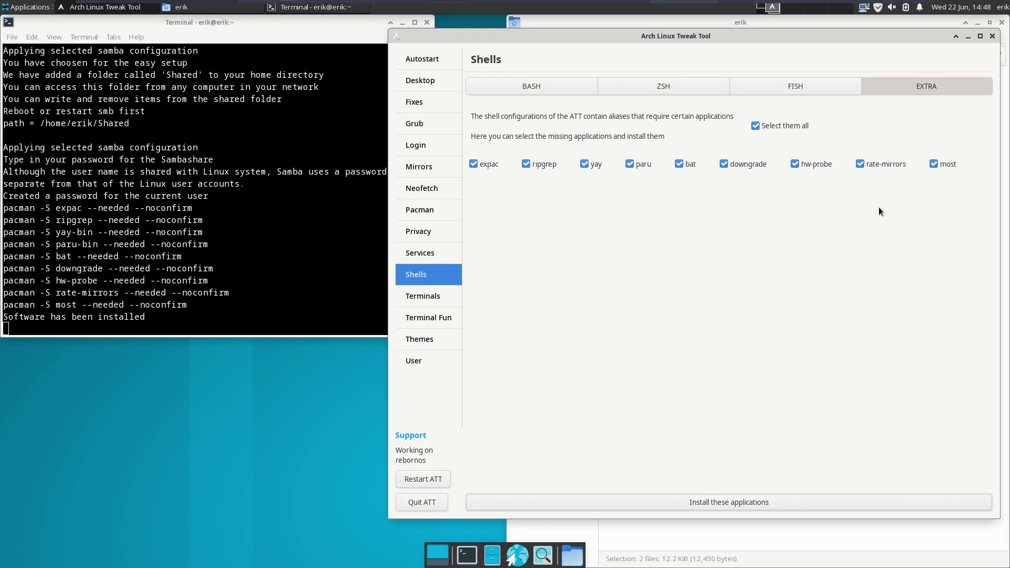
{"action": "left_click", "coordinate": [545, 85]}
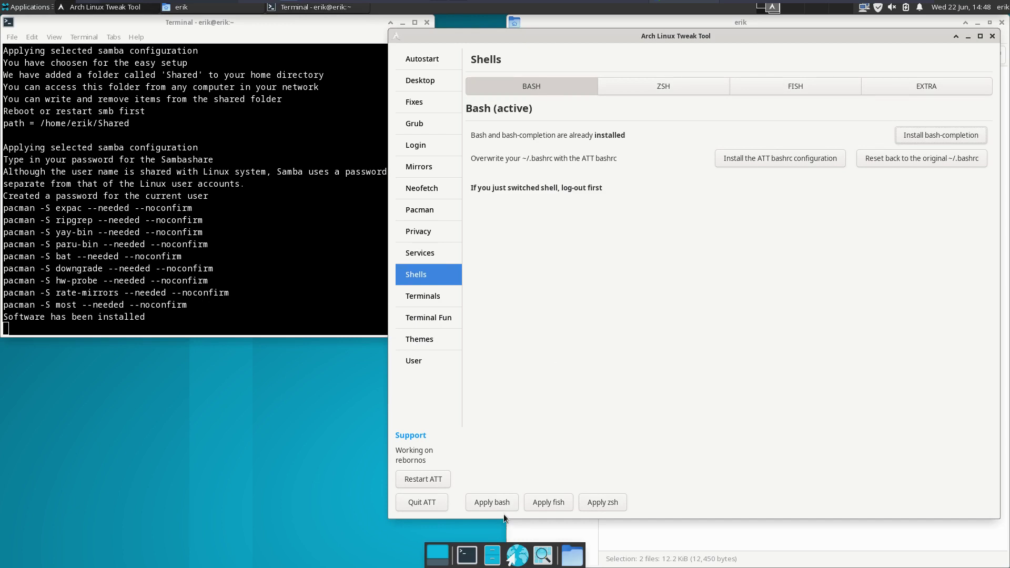
- From the ZSH tab, install only Zsh and restart ATT
{"action": "left_click", "coordinate": [688, 84]}
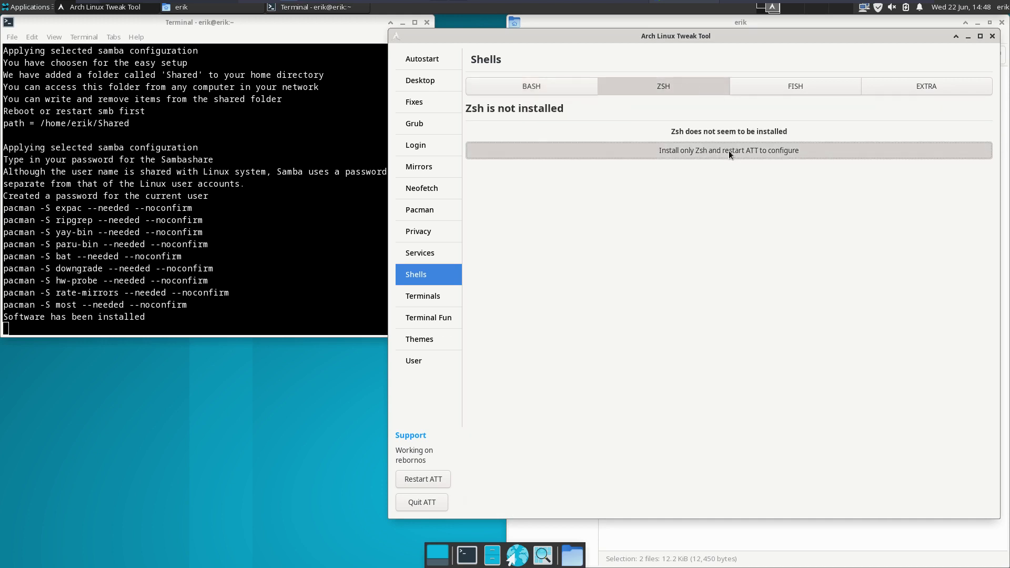
{"action": "left_click", "coordinate": [727, 150]}
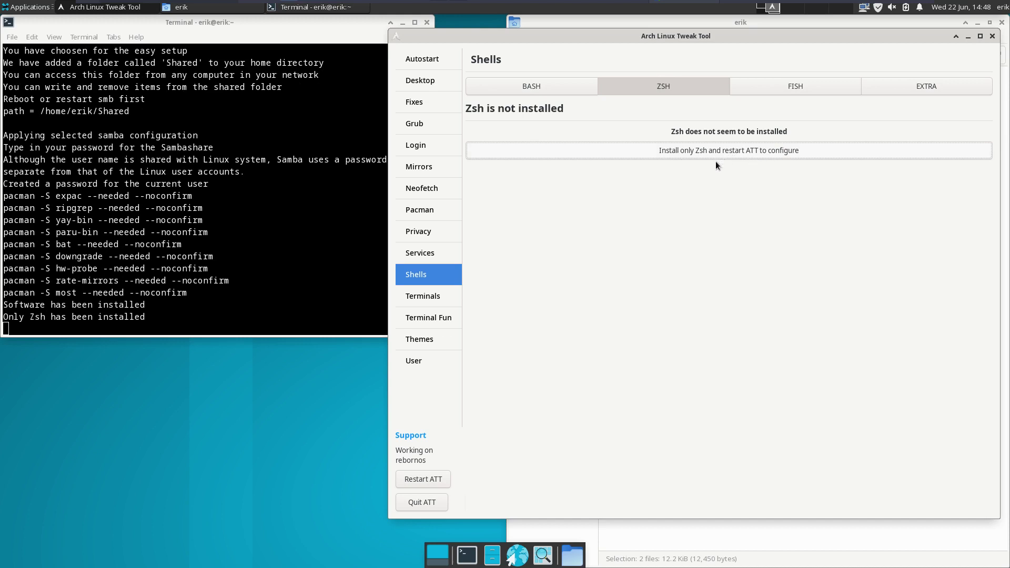
{"action": "left_click", "coordinate": [424, 479]}
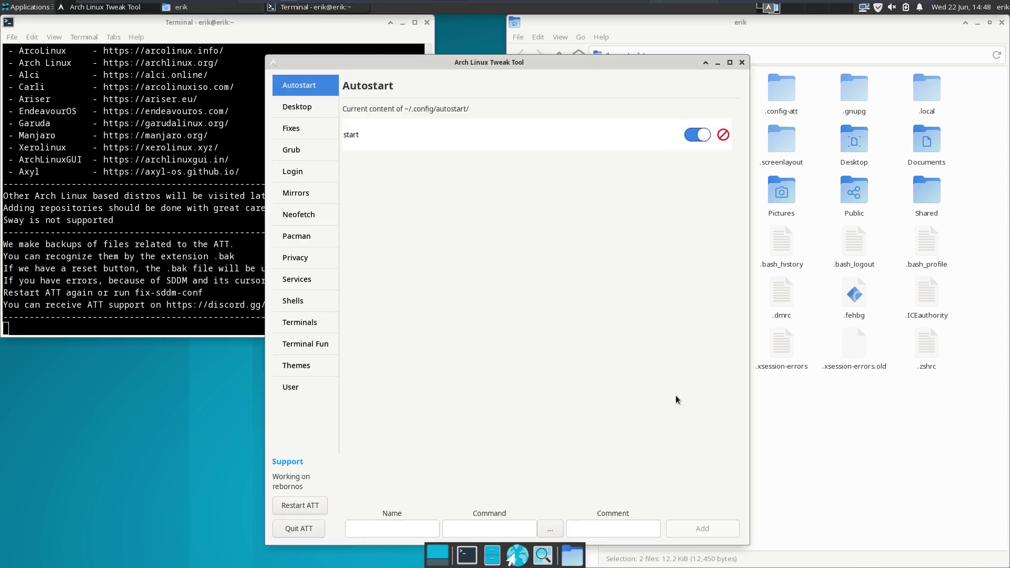
- Install zsh-completion from Shells > ZSH and restart the tweak tool
{"action": "left_click", "coordinate": [293, 302]}
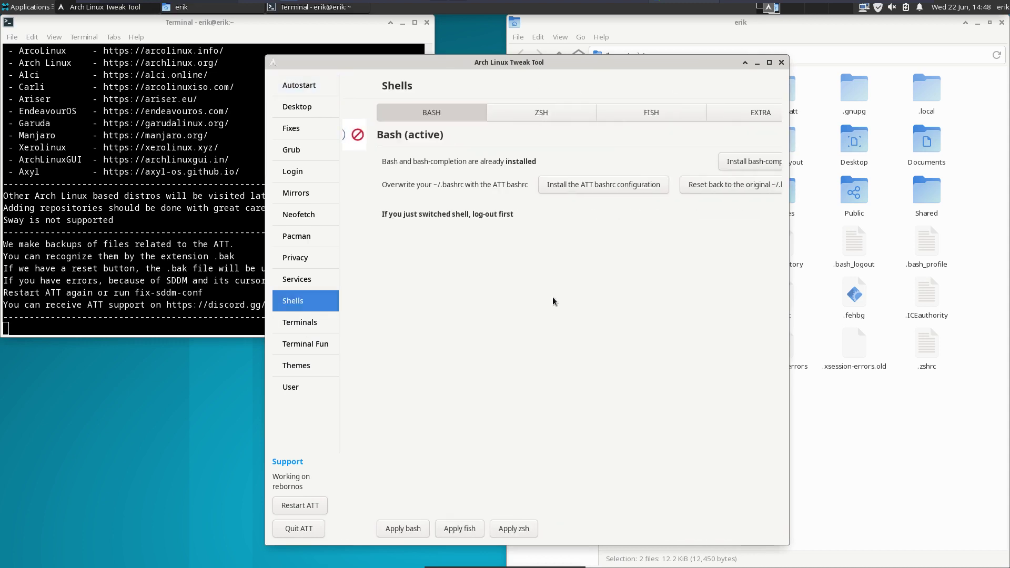
{"action": "left_click", "coordinate": [517, 115]}
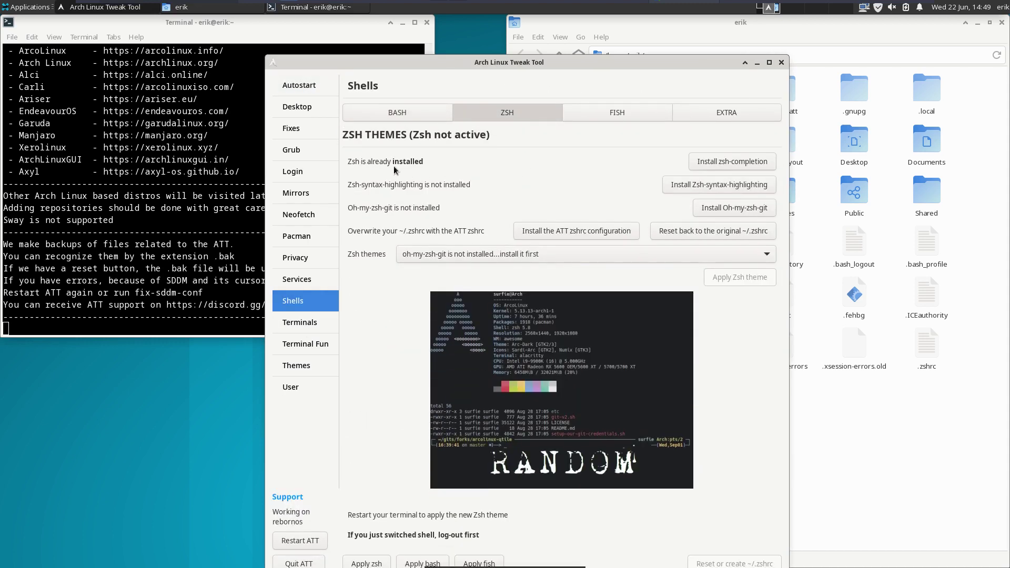
{"action": "left_click", "coordinate": [729, 163]}
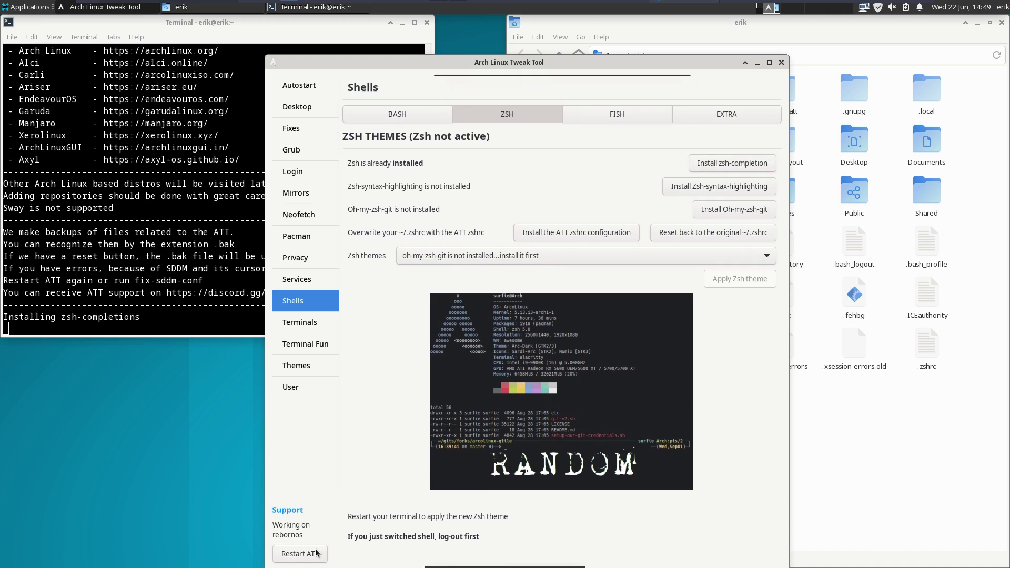
{"action": "left_click", "coordinate": [300, 554]}
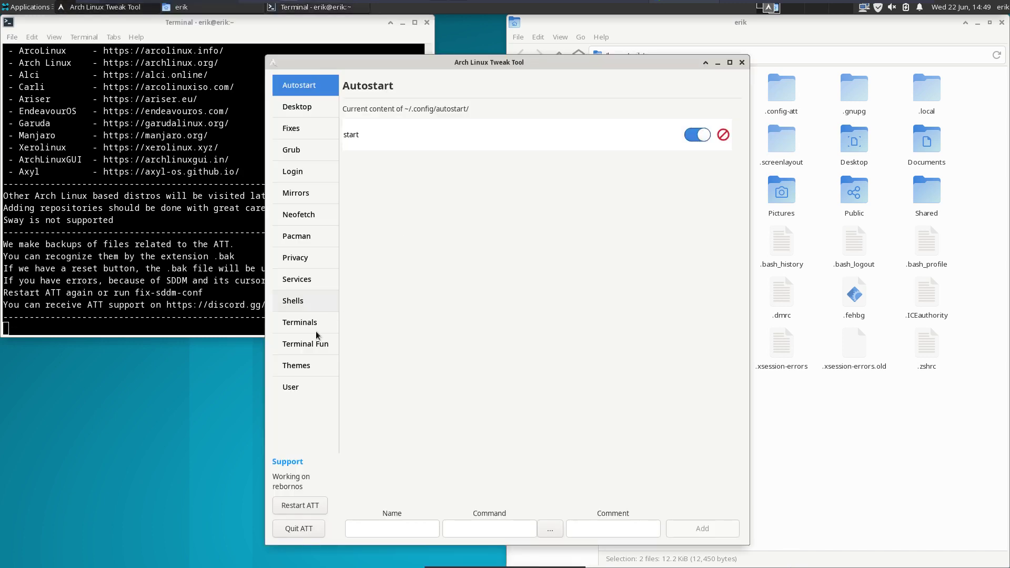
- Install oh-my-zsh-git from the ZSH tab, then bring the home folder file manager forward
{"action": "left_click", "coordinate": [311, 295]}
{"action": "left_click", "coordinate": [535, 112]}
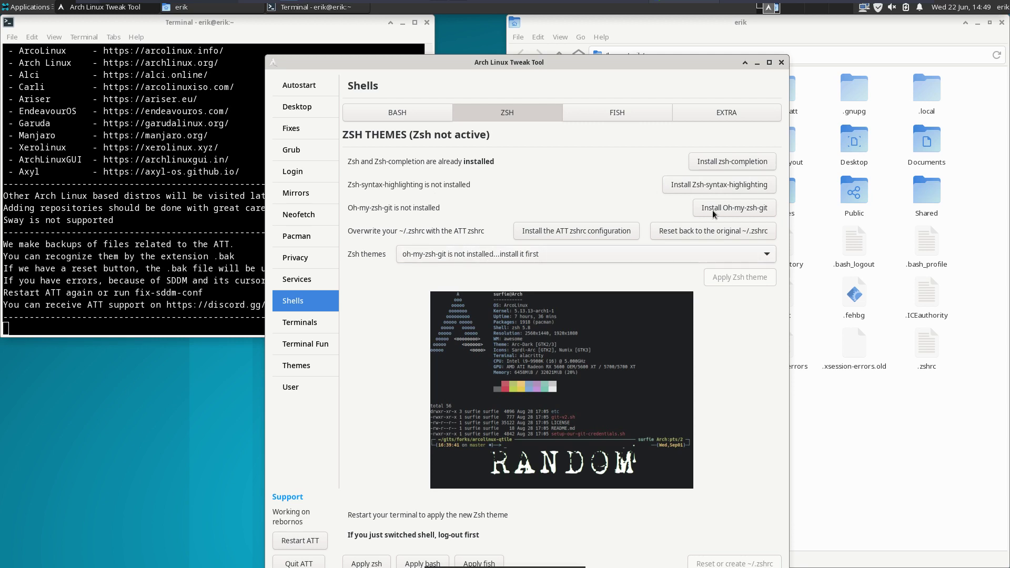
{"action": "left_click", "coordinate": [732, 203]}
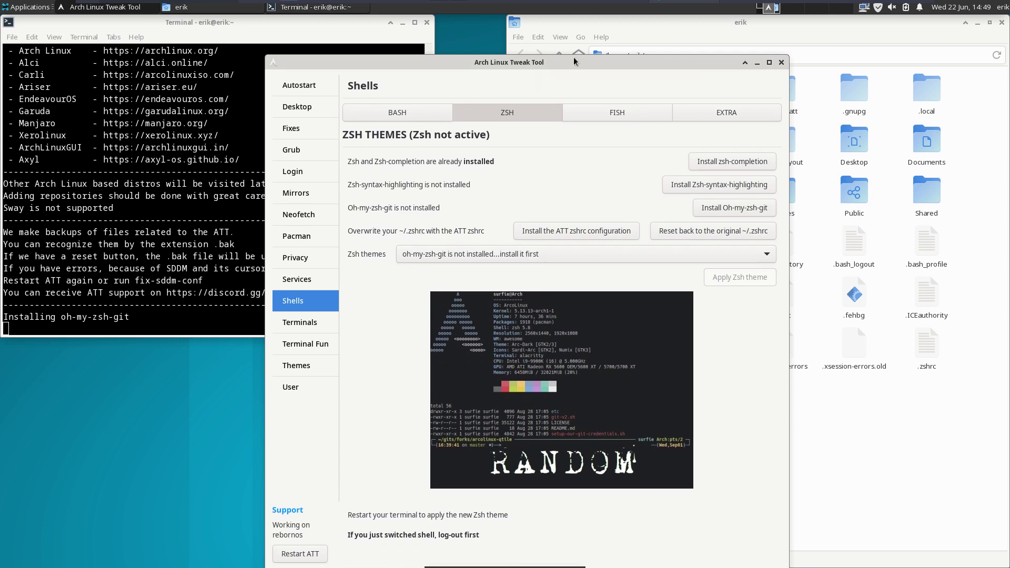
{"action": "left_click_drag", "start_coordinate": [573, 60], "coordinate": [373, 36]}
{"action": "left_click", "coordinate": [905, 392]}
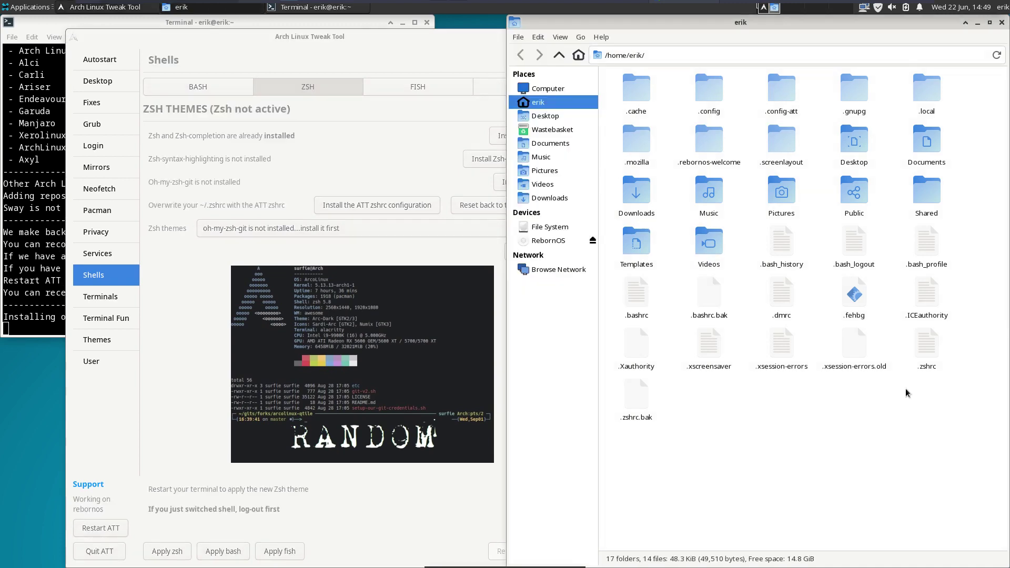
{"action": "double_click", "coordinate": [926, 347]}
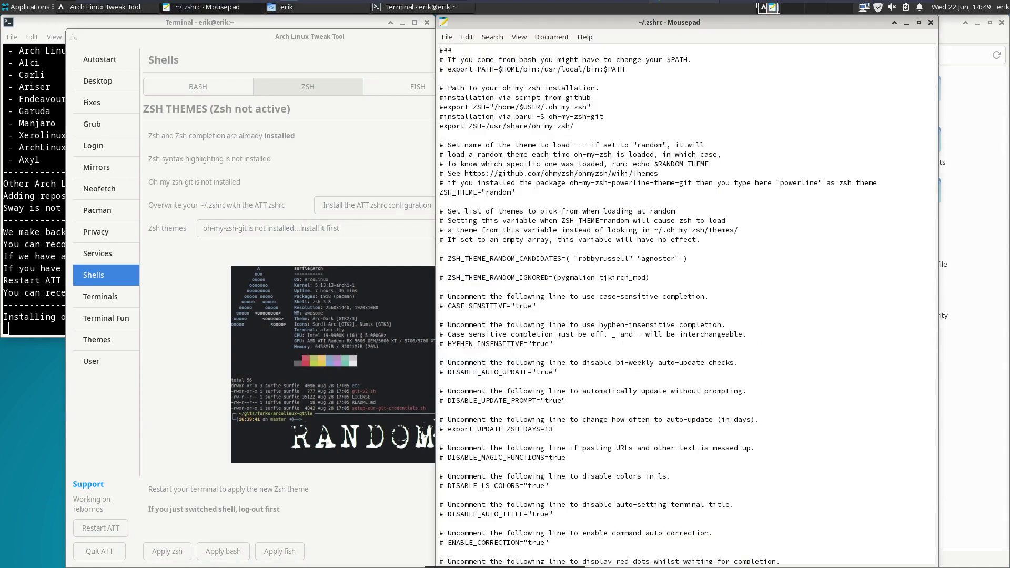
{"action": "scroll", "coordinate": [558, 333], "scroll_direction": "down", "scroll_amount": 15}
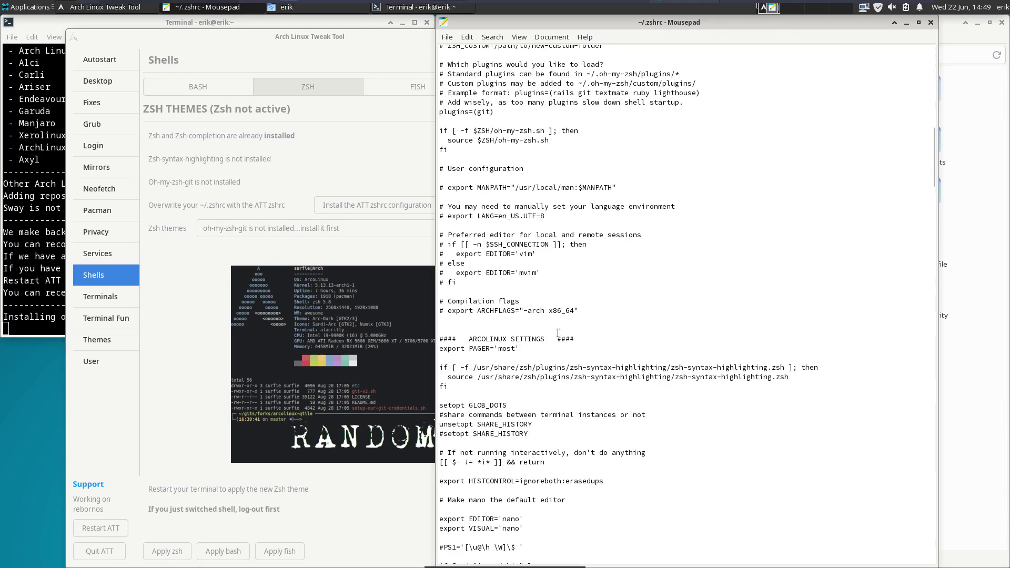
{"action": "scroll", "coordinate": [558, 333], "scroll_direction": "down", "scroll_amount": 20}
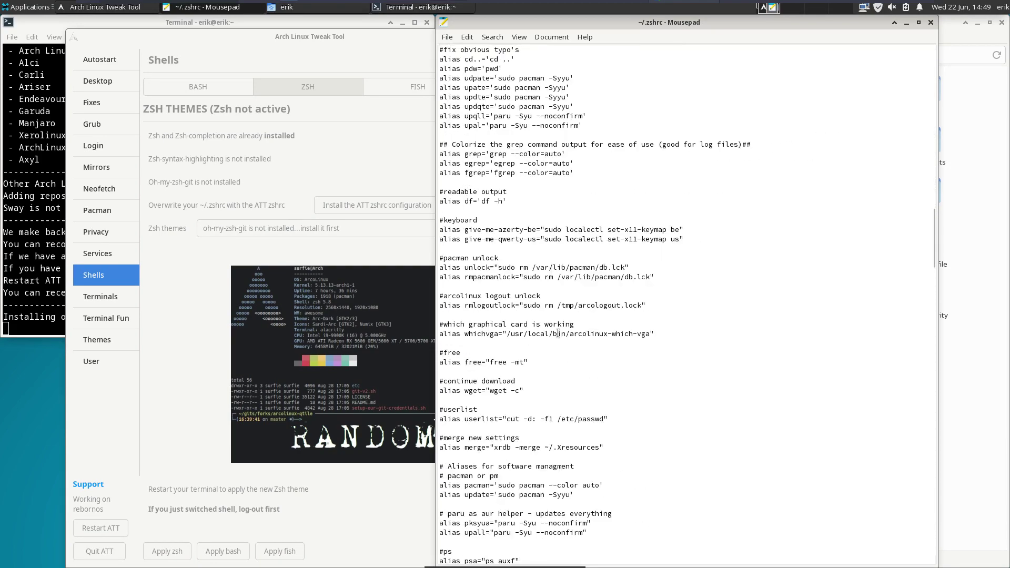
{"action": "scroll", "coordinate": [558, 333], "scroll_direction": "down", "scroll_amount": 19}
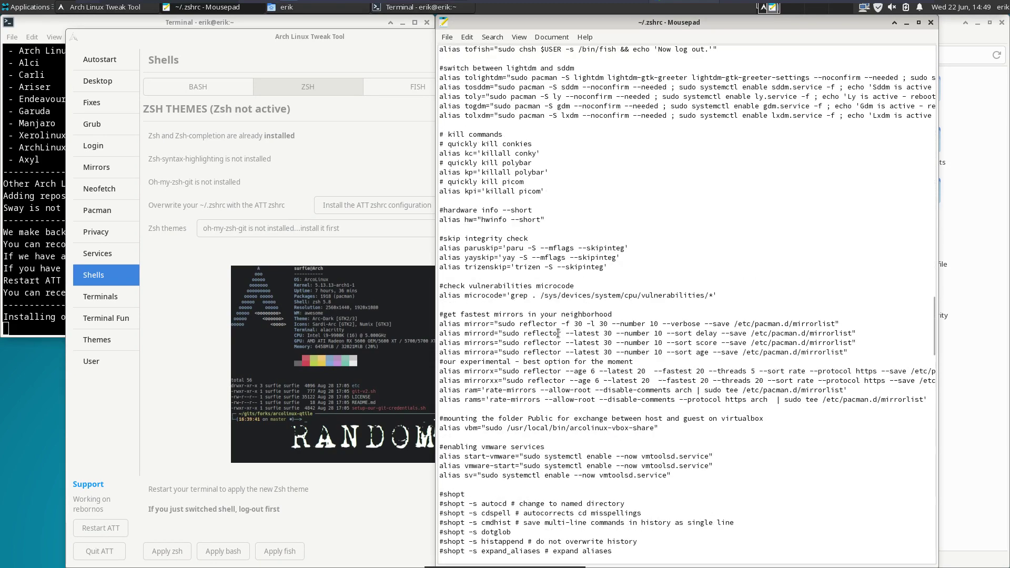
{"action": "scroll", "coordinate": [558, 333], "scroll_direction": "down", "scroll_amount": 2}
{"action": "scroll", "coordinate": [557, 333], "scroll_direction": "down", "scroll_amount": 10}
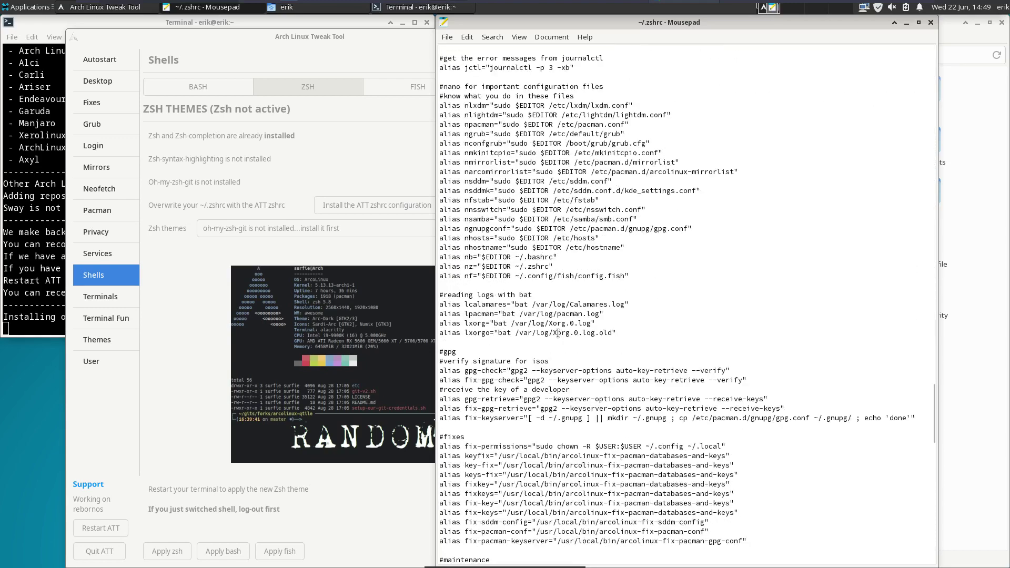
{"action": "scroll", "coordinate": [557, 334], "scroll_direction": "down", "scroll_amount": 20}
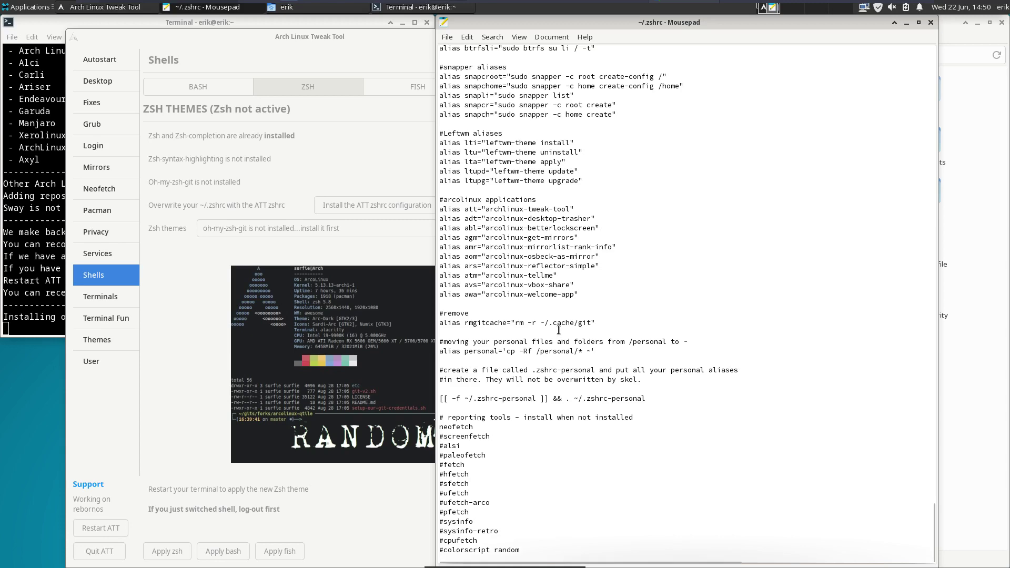
{"action": "left_click", "coordinate": [930, 22]}
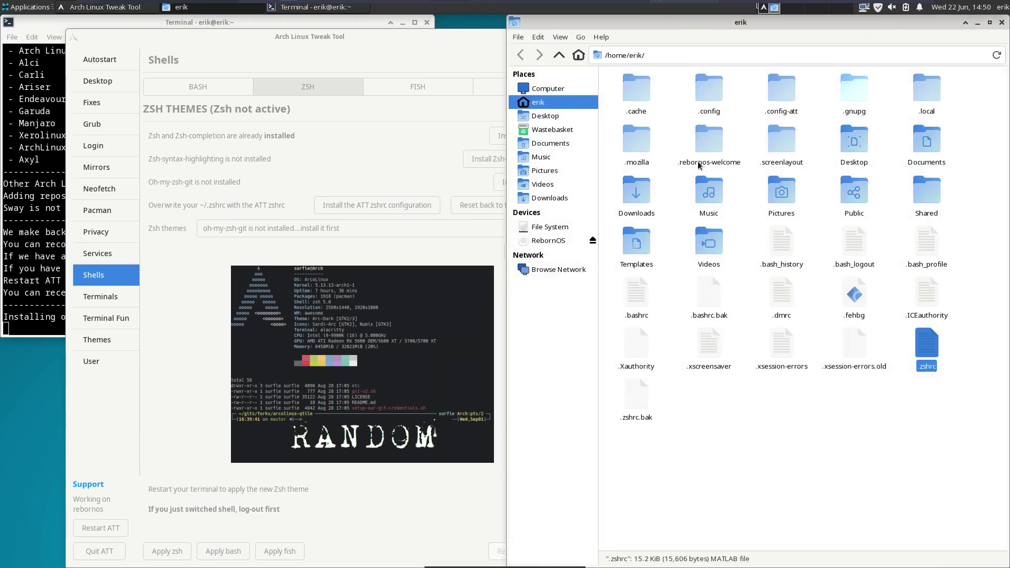
- Restart Arch Linux Tweak Tool
{"action": "left_click", "coordinate": [396, 234]}
{"action": "left_click", "coordinate": [402, 232]}
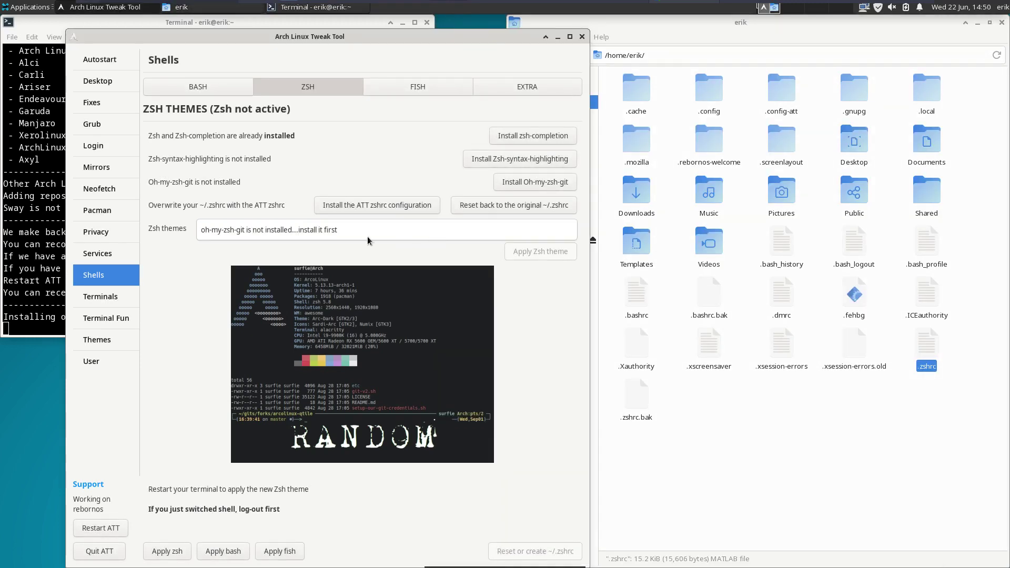
{"action": "left_click", "coordinate": [118, 535]}
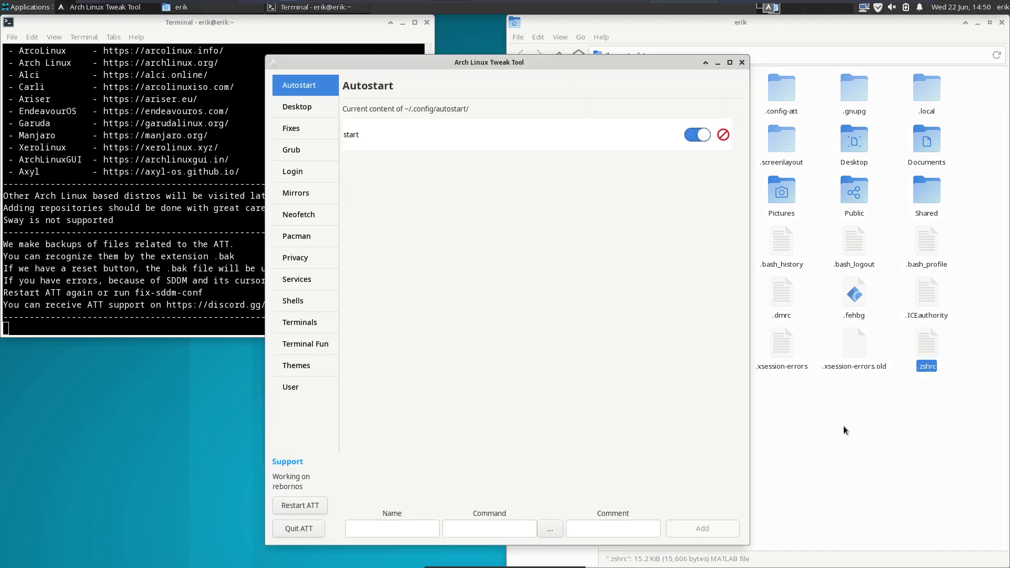
- Select .zshrc.bak in the file manager, then return to ATT's Shells > ZSH settings
{"action": "left_click", "coordinate": [901, 415]}
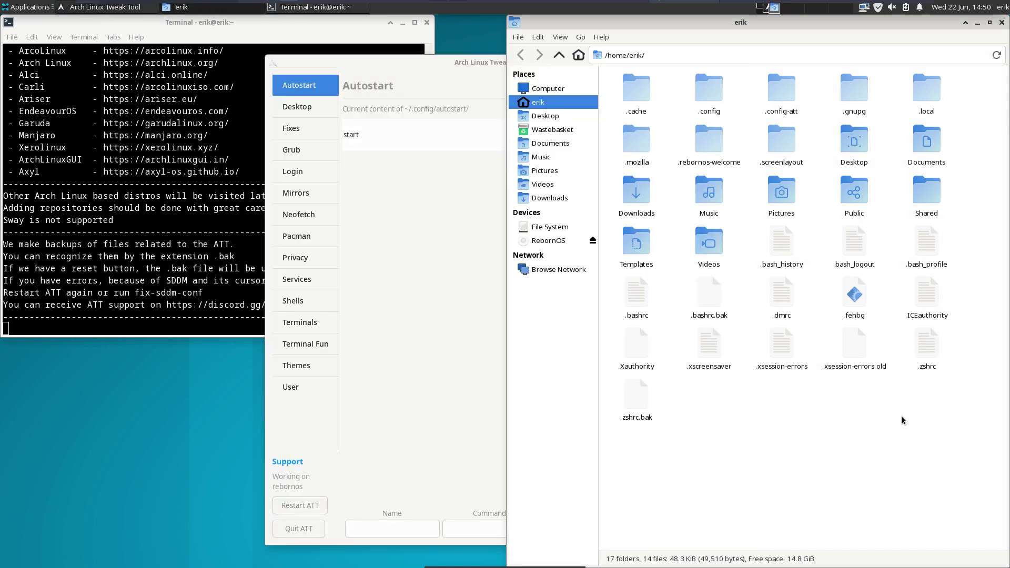
{"action": "left_click", "coordinate": [634, 402]}
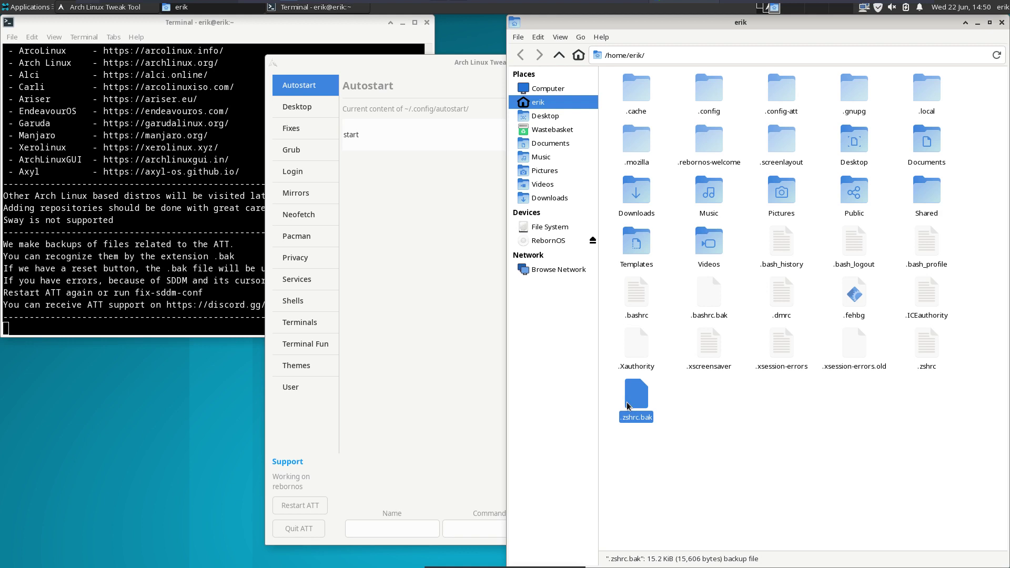
{"action": "left_click", "coordinate": [427, 240]}
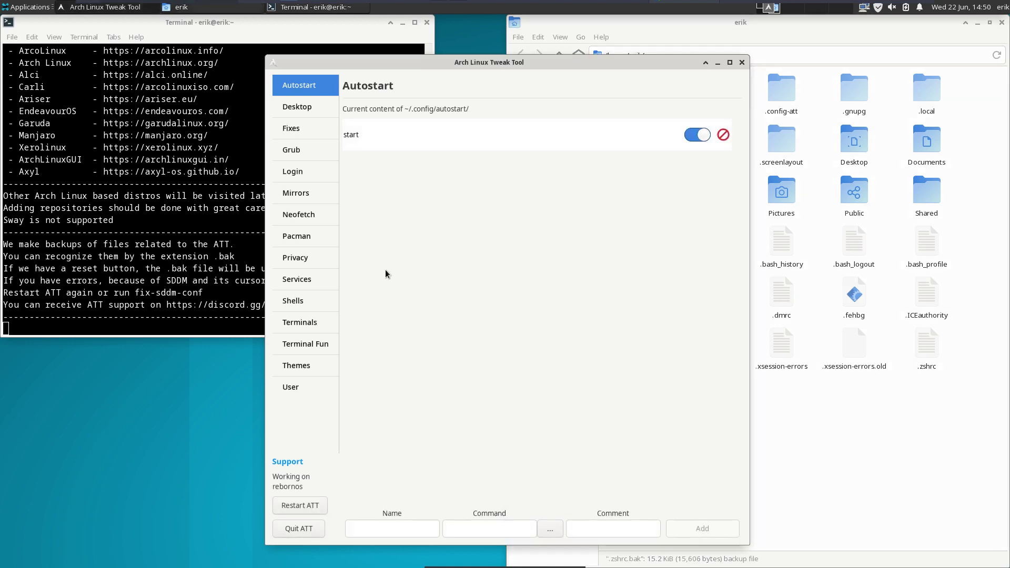
{"action": "left_click", "coordinate": [315, 307]}
{"action": "left_click", "coordinate": [529, 117]}
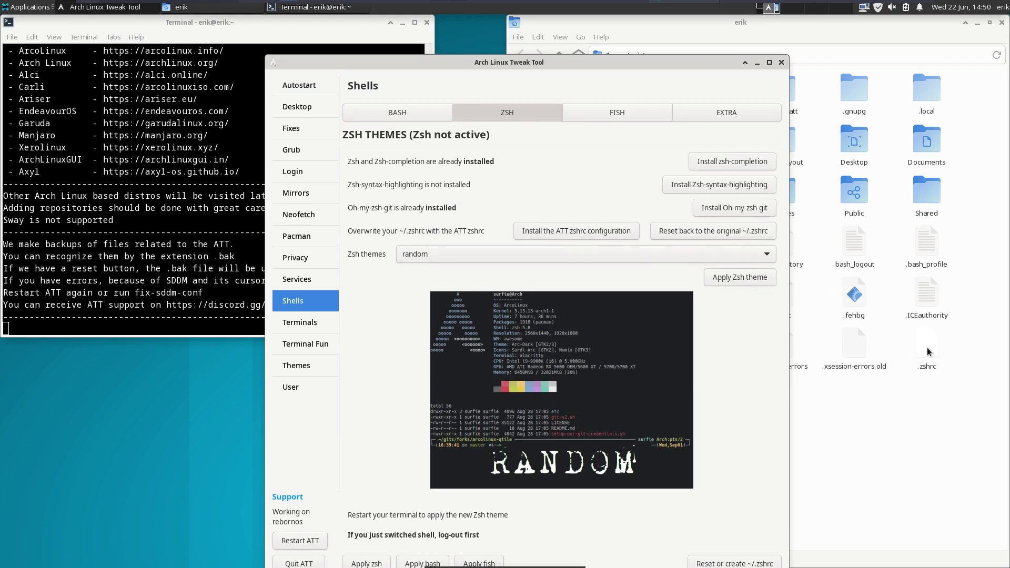
- Keep 'random' in the Zsh themes list and apply it as the Zsh theme
{"action": "left_click", "coordinate": [710, 253]}
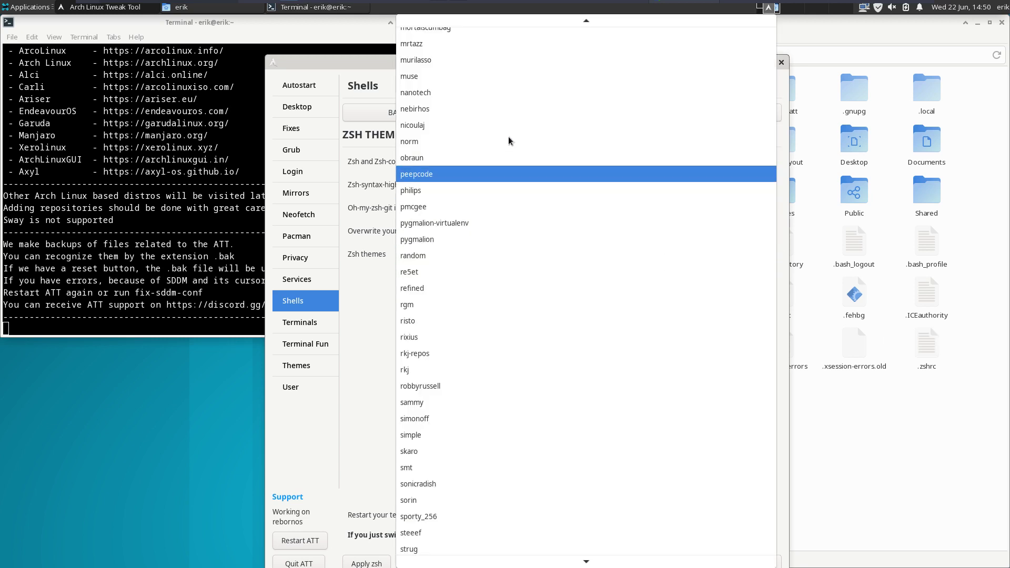
{"action": "scroll", "coordinate": [530, 445], "scroll_direction": "up", "scroll_amount": 15}
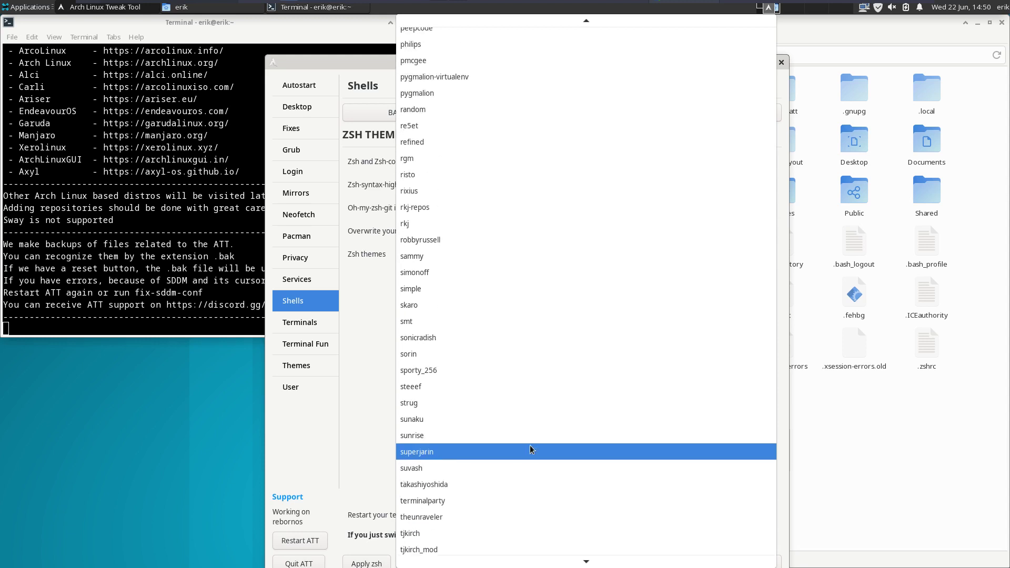
{"action": "scroll", "coordinate": [529, 445], "scroll_direction": "up", "scroll_amount": 14}
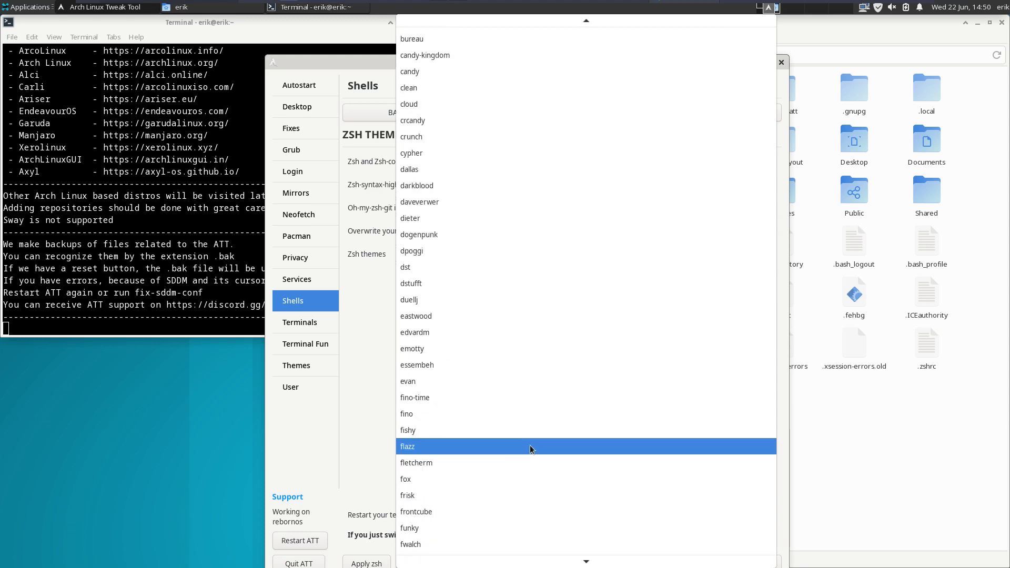
{"action": "left_click", "coordinate": [373, 427]}
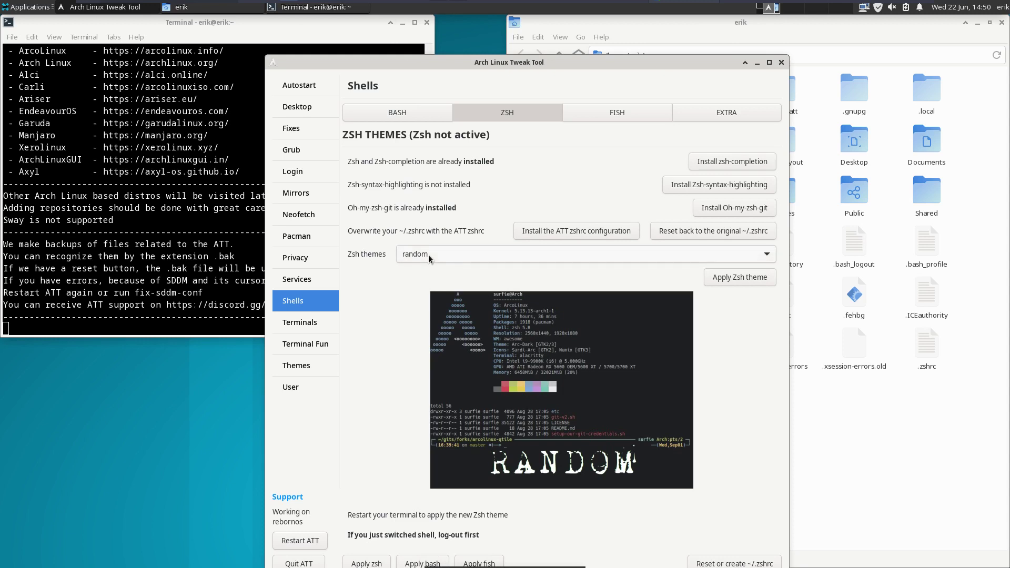
{"action": "left_click", "coordinate": [751, 276]}
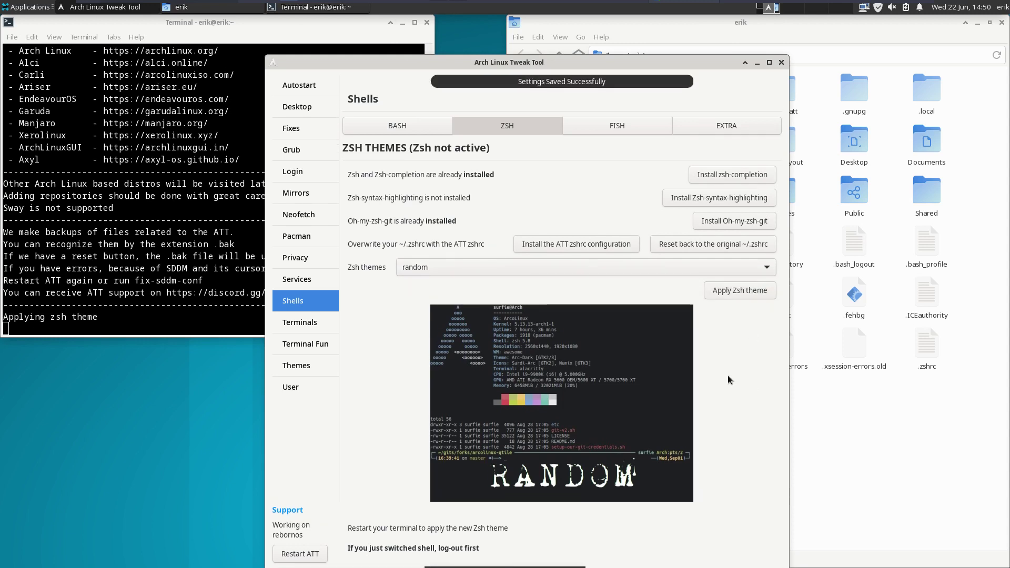
- Set zsh as the user's login shell and quit ATT
{"action": "left_click_drag", "start_coordinate": [576, 65], "coordinate": [571, 31]}
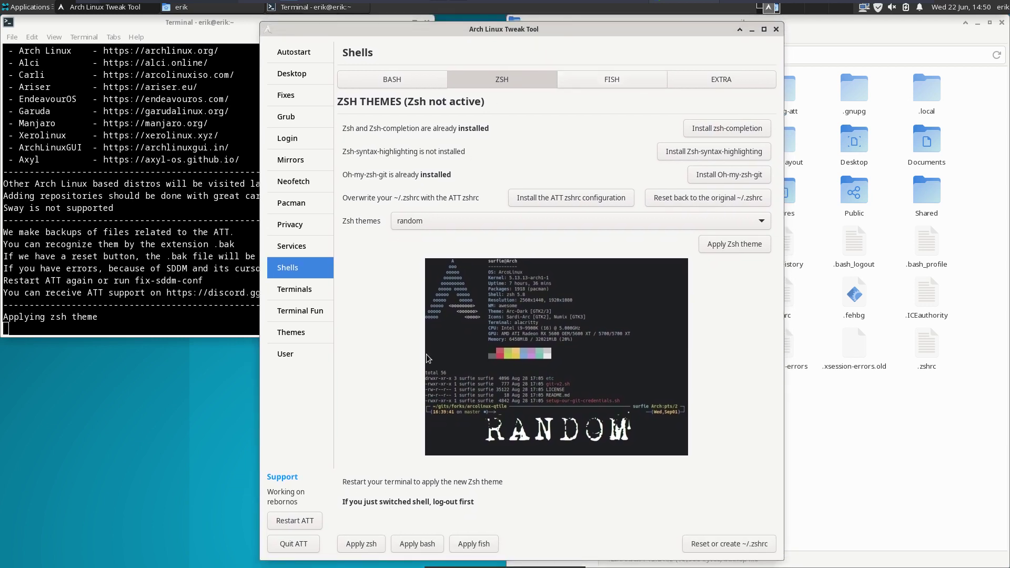
{"action": "left_click", "coordinate": [369, 546]}
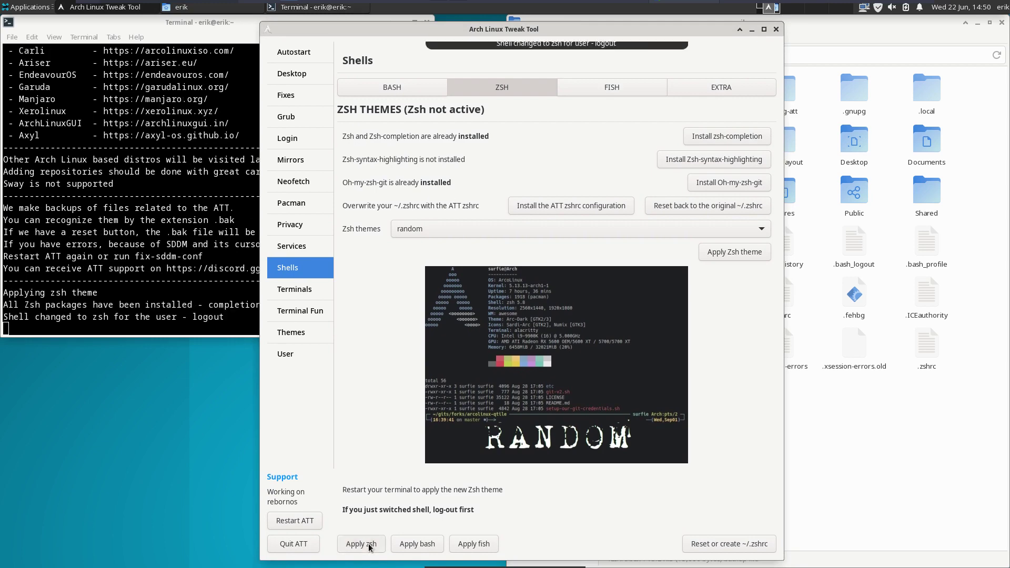
{"action": "left_click", "coordinate": [302, 548]}
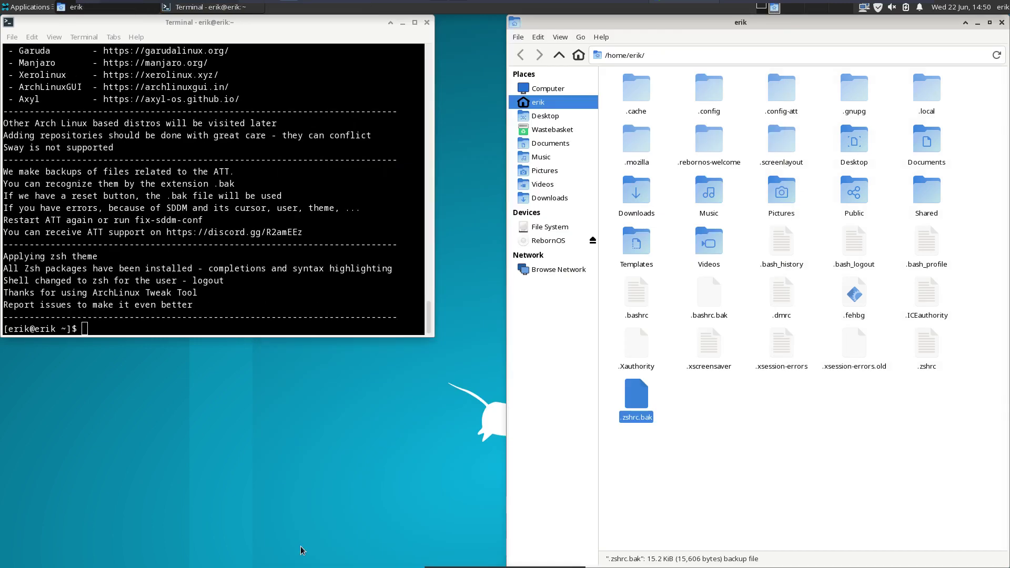
- Log out of Xfce from the session menu and sign back in with the account password
{"action": "type", "text": "x"}
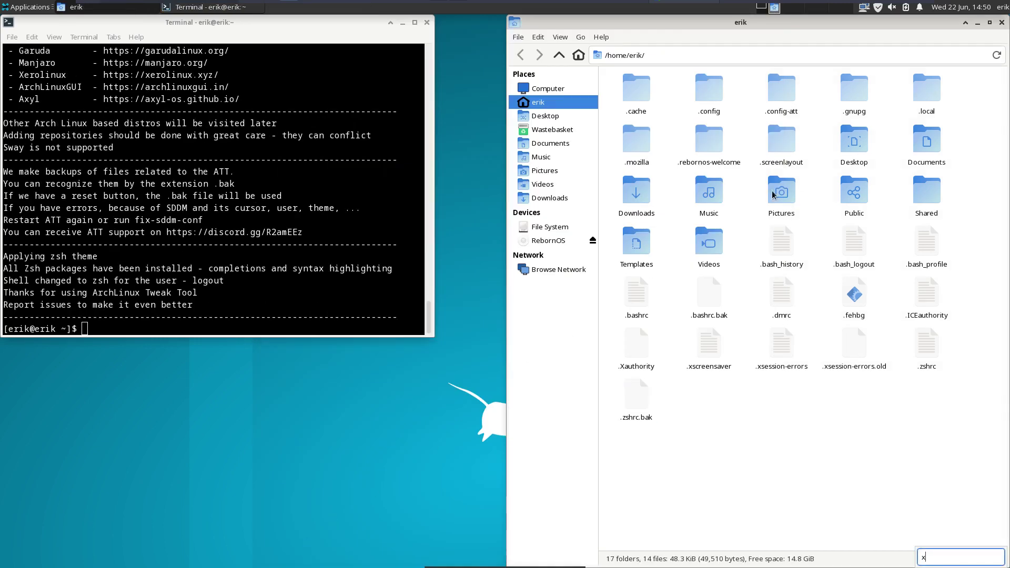
{"action": "left_click", "coordinate": [1000, 7]}
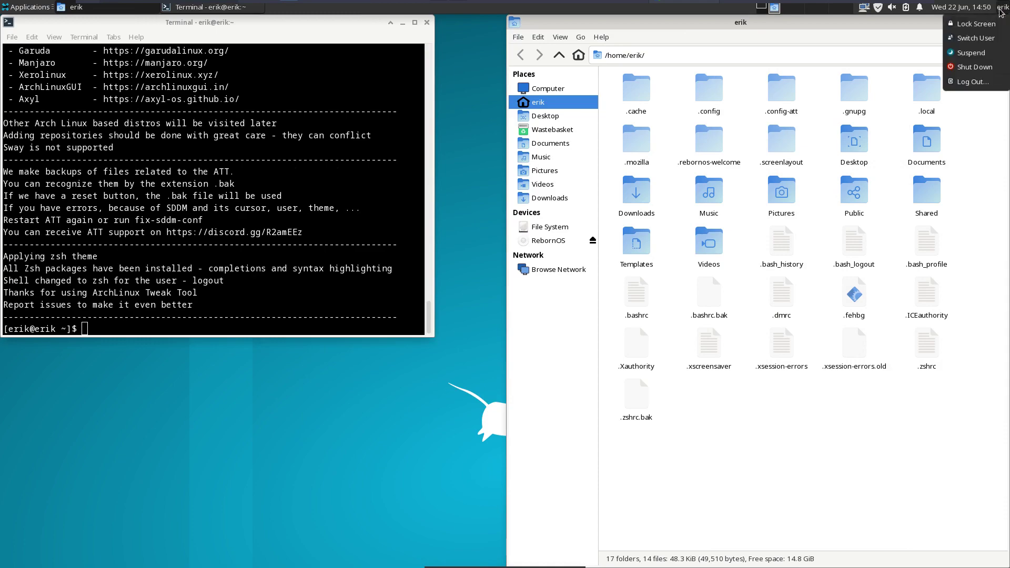
{"action": "left_click", "coordinate": [976, 83]}
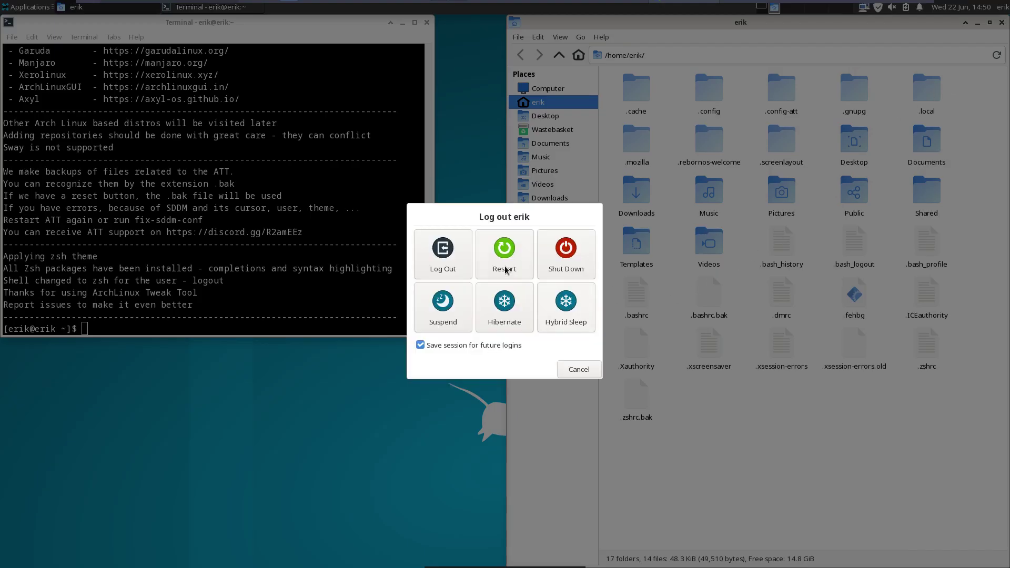
{"action": "left_click", "coordinate": [450, 254]}
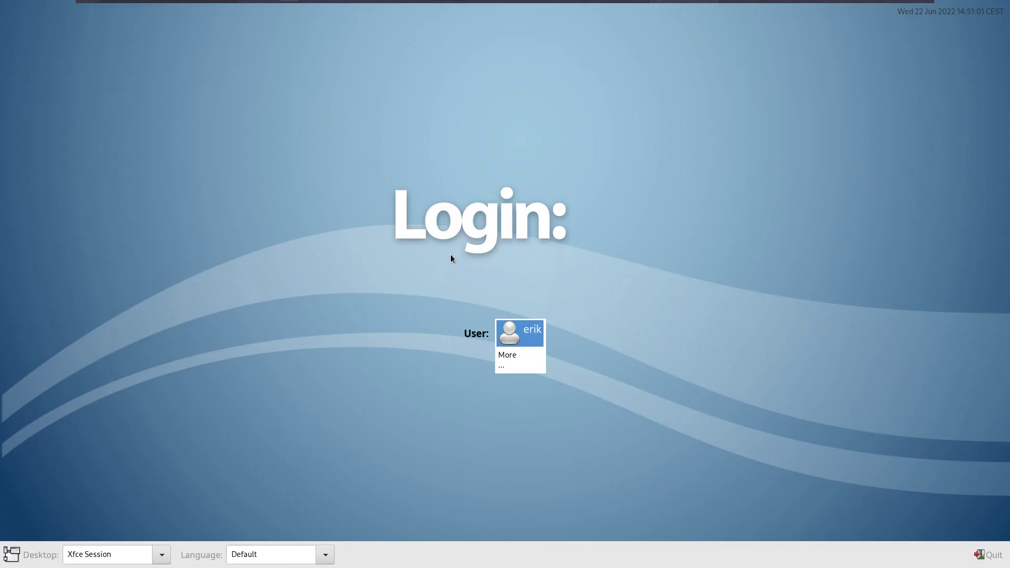
{"action": "left_click", "coordinate": [516, 329]}
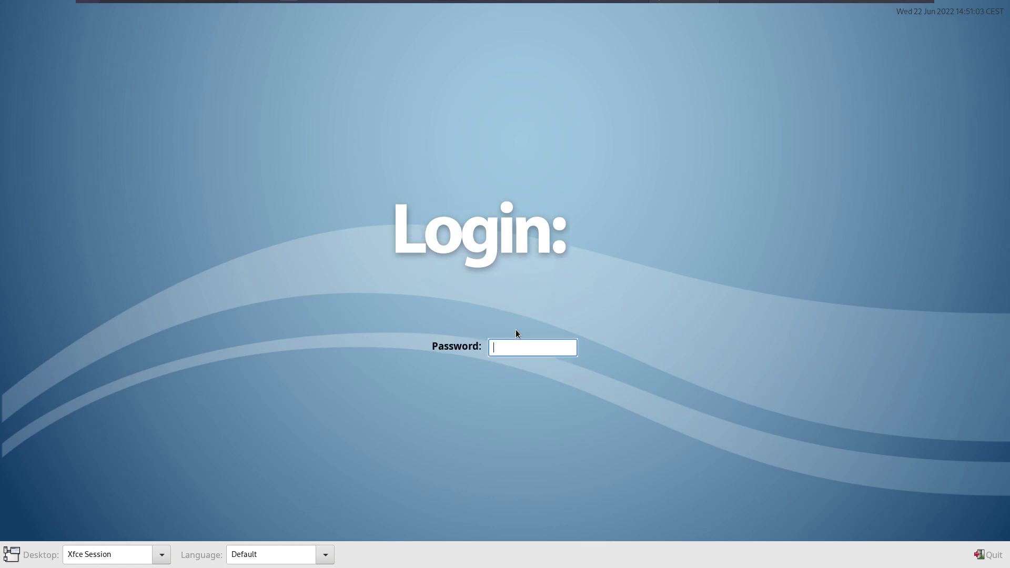
{"action": "type", "text": "****"}
{"action": "key", "text": "Return"}
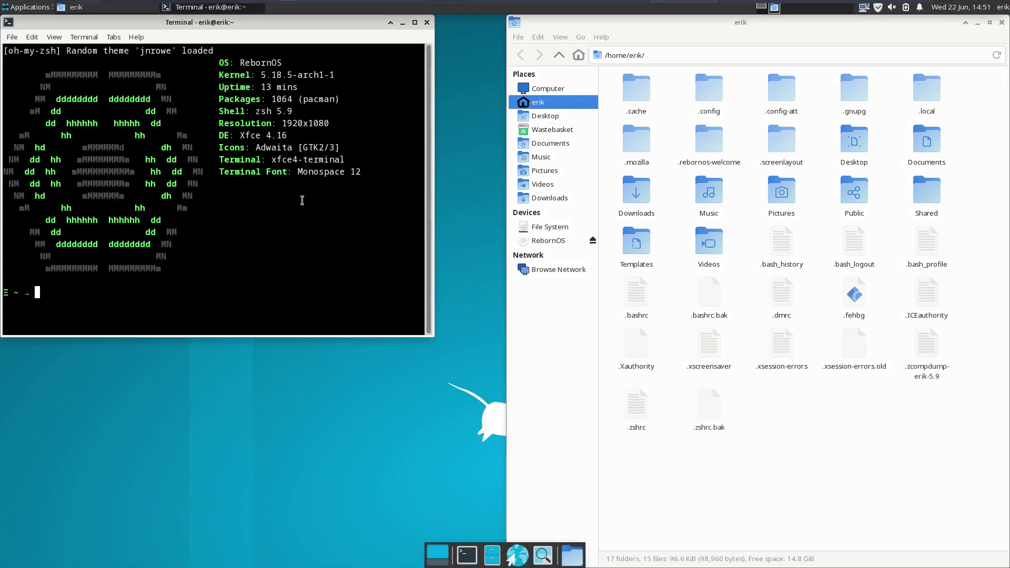
- Highlight the zsh 5.9 line and the loaded 'jnrowe' theme name in the terminal output
{"action": "left_click_drag", "start_coordinate": [252, 114], "coordinate": [290, 126]}
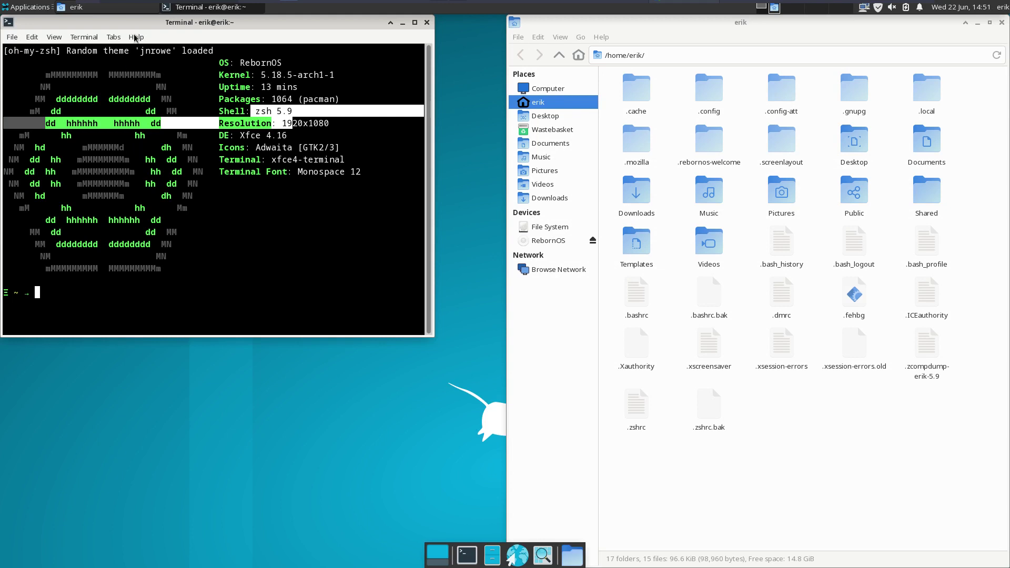
{"action": "left_click", "coordinate": [144, 56]}
{"action": "left_click_drag", "start_coordinate": [145, 55], "coordinate": [172, 55]}
{"action": "left_click", "coordinate": [162, 286]}
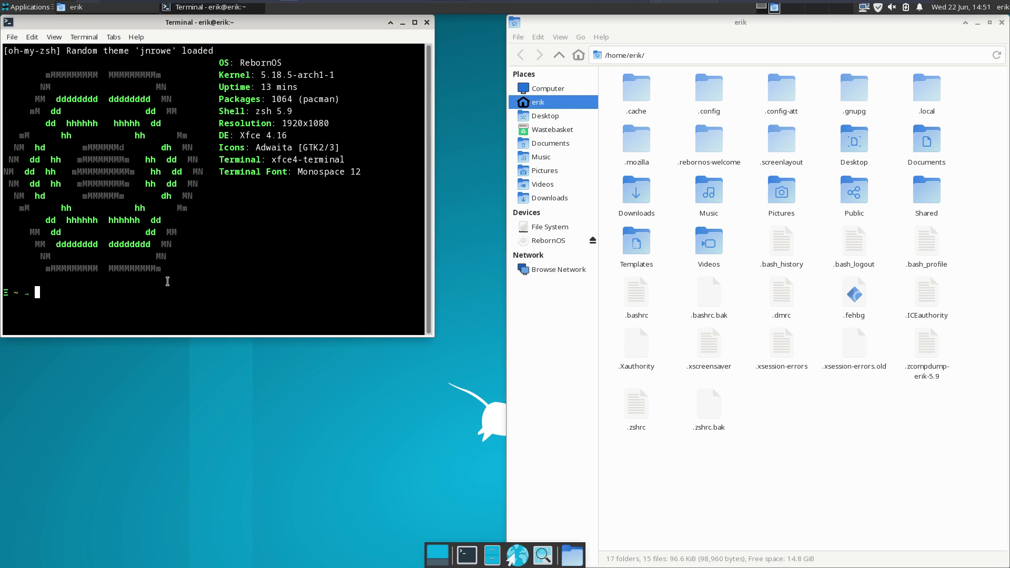
- Open two more terminal windows, which load the 'superjarin' and 'zhann' themes, and inspect them
{"action": "key", "text": "ctrl+shift+n"}
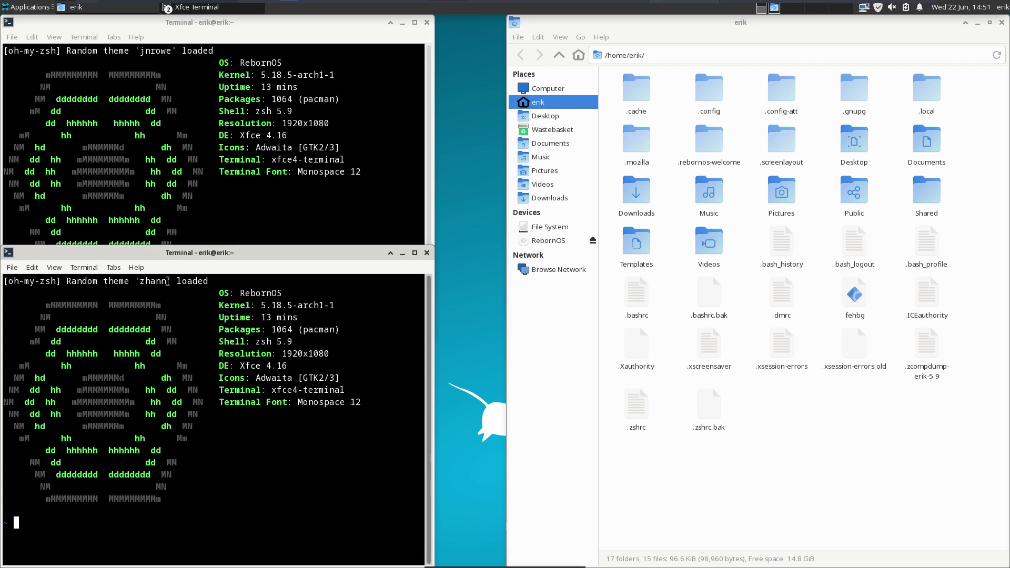
{"action": "key", "text": "ctrl+shift+n"}
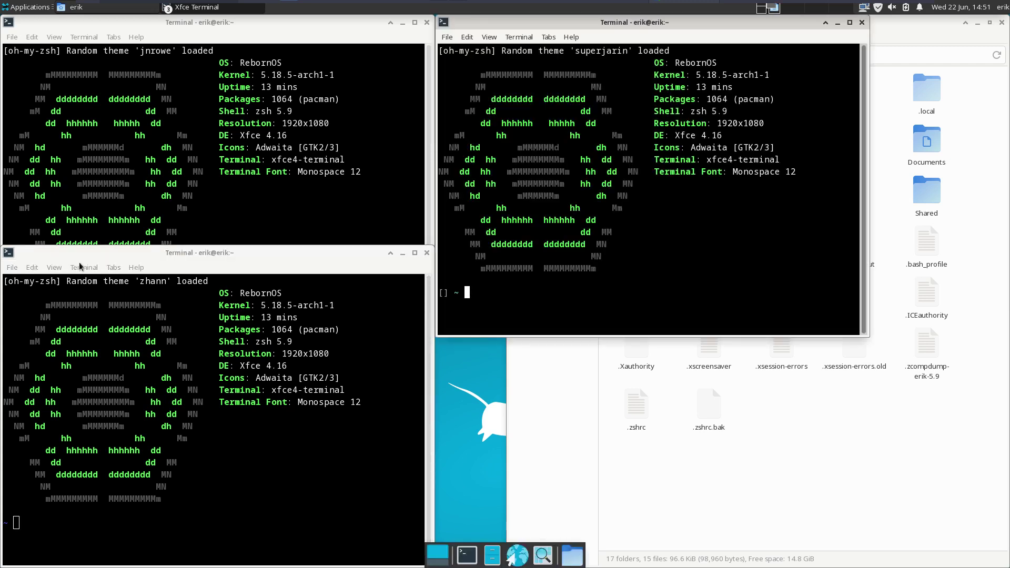
{"action": "left_click", "coordinate": [129, 211]}
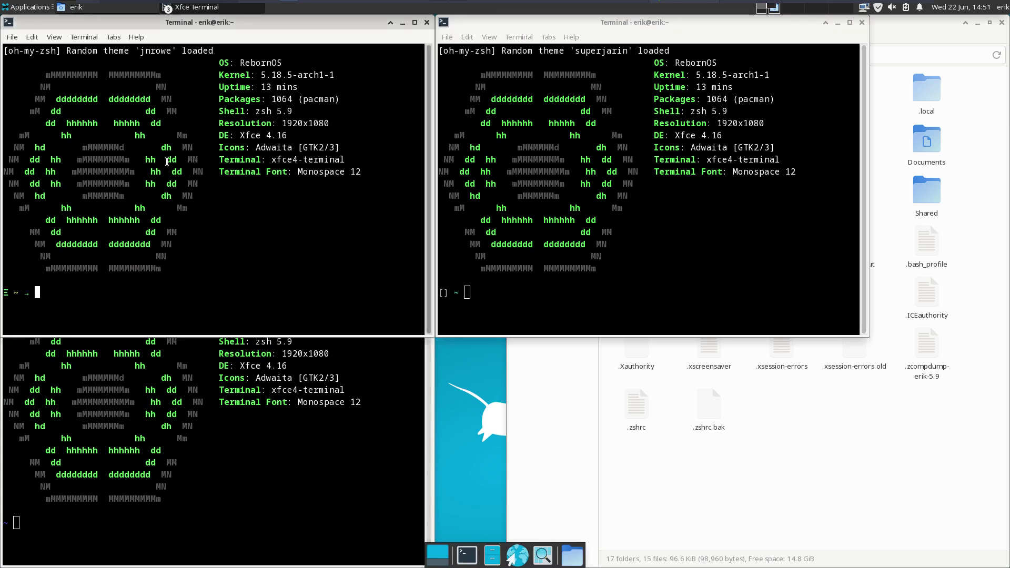
{"action": "double_click", "coordinate": [38, 293]}
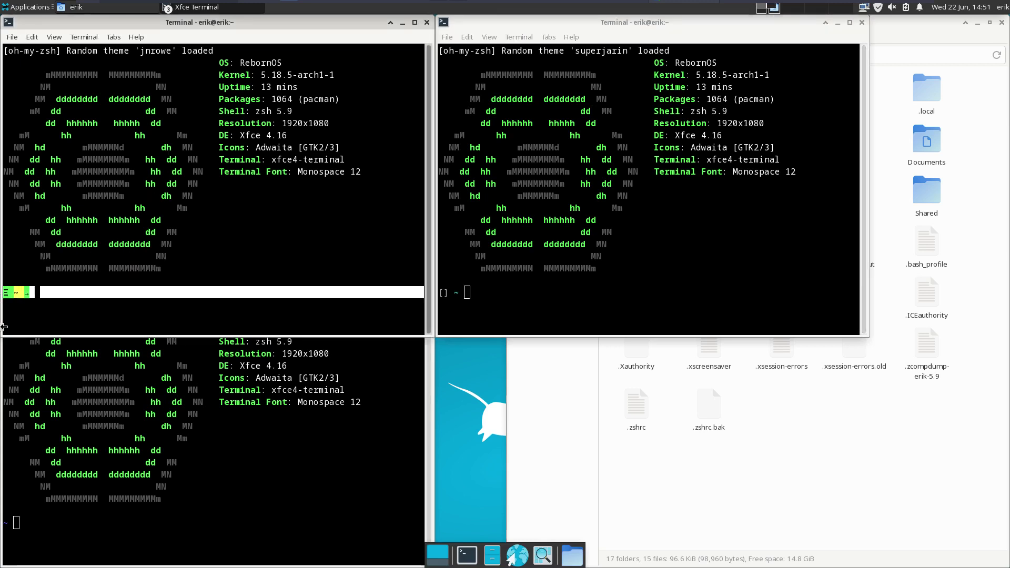
{"action": "left_click", "coordinate": [23, 522]}
{"action": "left_click_drag", "start_coordinate": [1, 520], "coordinate": [462, 291]}
{"action": "double_click", "coordinate": [465, 293]}
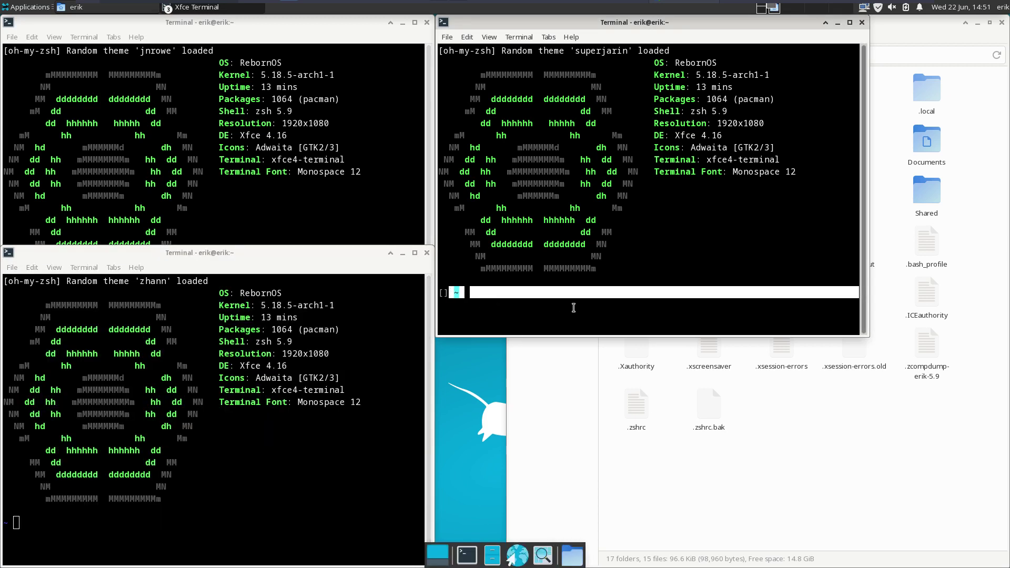
- Close the superjarin, upper-left and zhann terminal windows
{"action": "left_click", "coordinate": [862, 22]}
{"action": "left_click", "coordinate": [425, 23]}
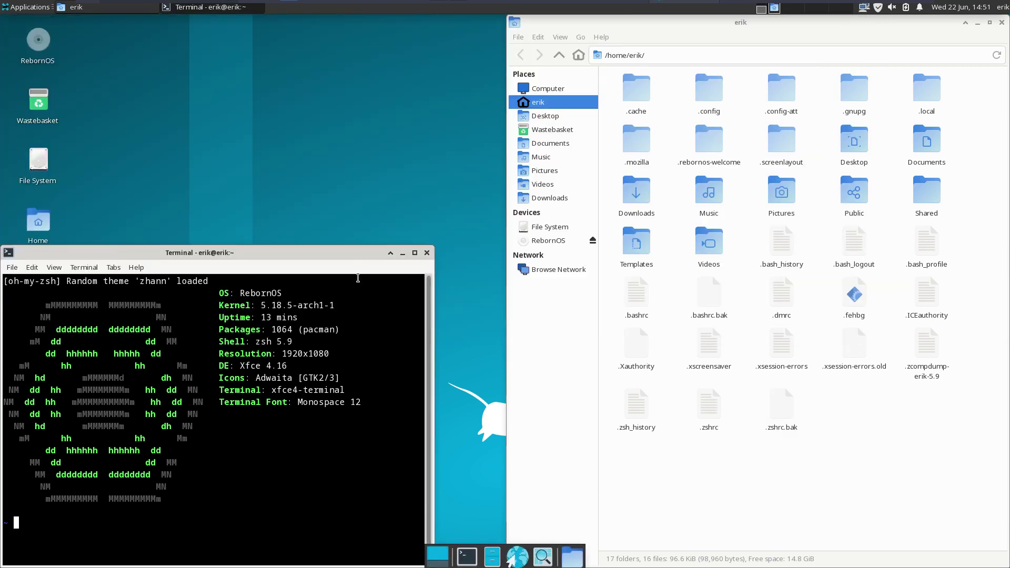
{"action": "left_click", "coordinate": [427, 252]}
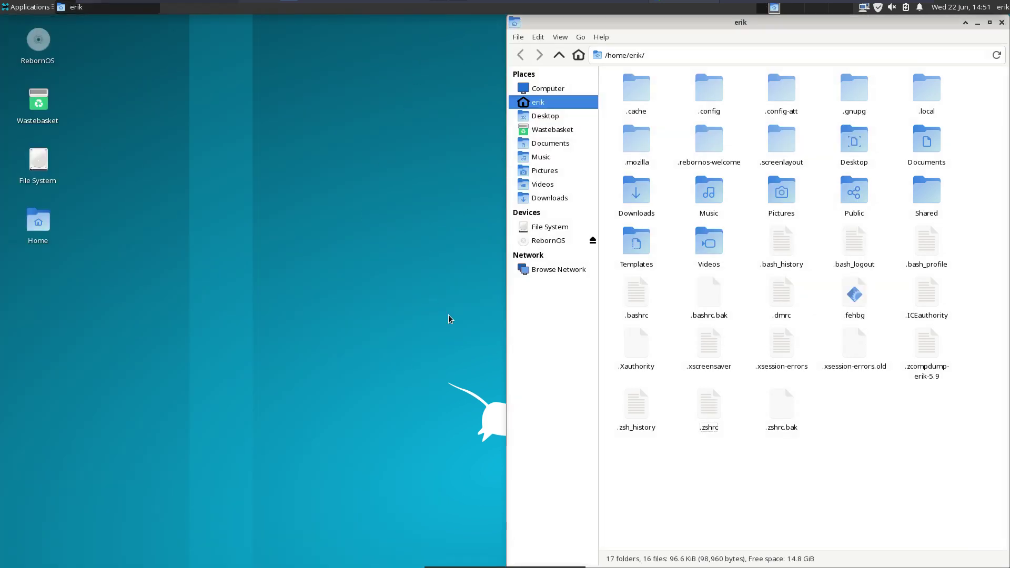
{"action": "left_click", "coordinate": [312, 323]}
- In a new terminal, run archlinux-tweak-tool and authenticate with the account password
{"action": "key", "text": "ctrl+alt+t"}
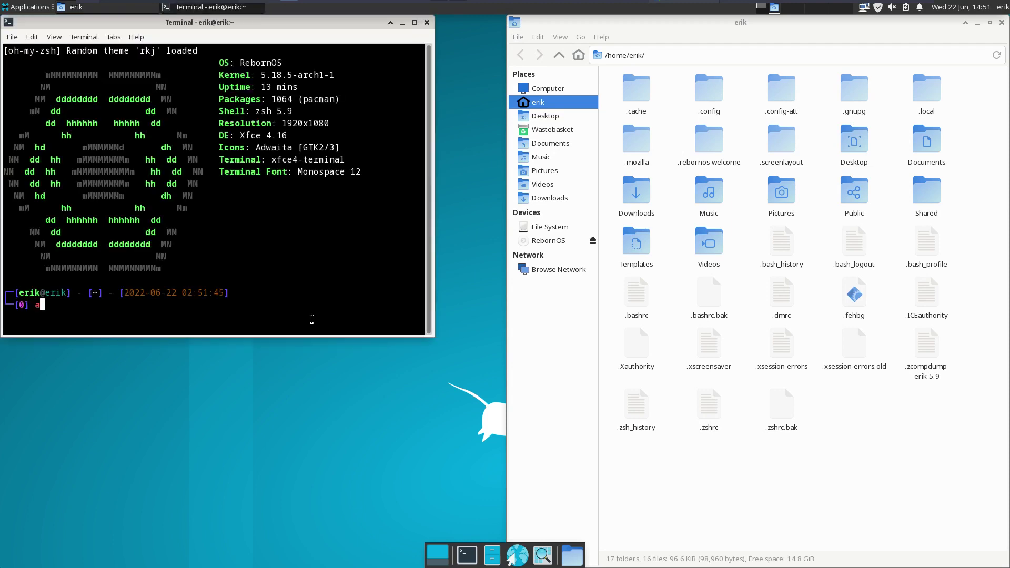
{"action": "type", "text": "arcg"}
{"action": "key", "text": "BackSpace"}
{"action": "type", "text": "hlinux-t"}
{"action": "key", "text": "Tab"}
{"action": "key", "text": "Return"}
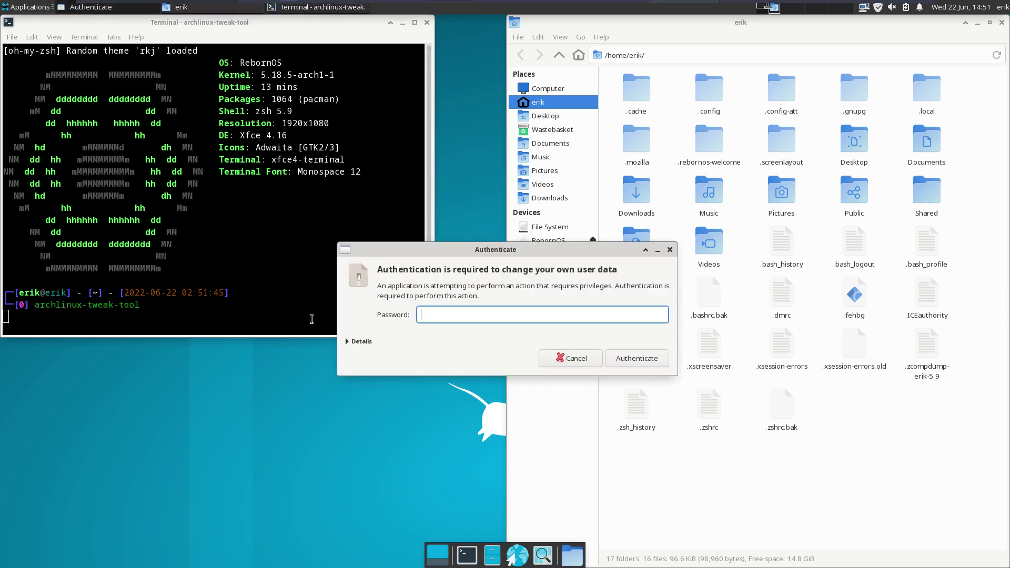
{"action": "type", "text": "••••"}
{"action": "key", "text": "Return"}
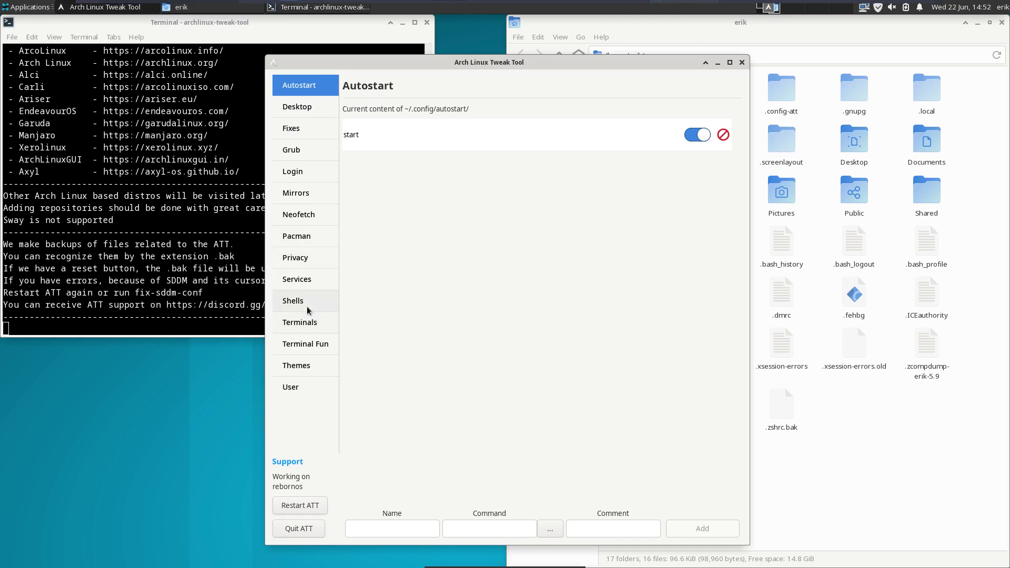
- Go to Shells, open the FISH tab, and click Install Fish
{"action": "left_click", "coordinate": [308, 311]}
{"action": "left_click", "coordinate": [530, 117]}
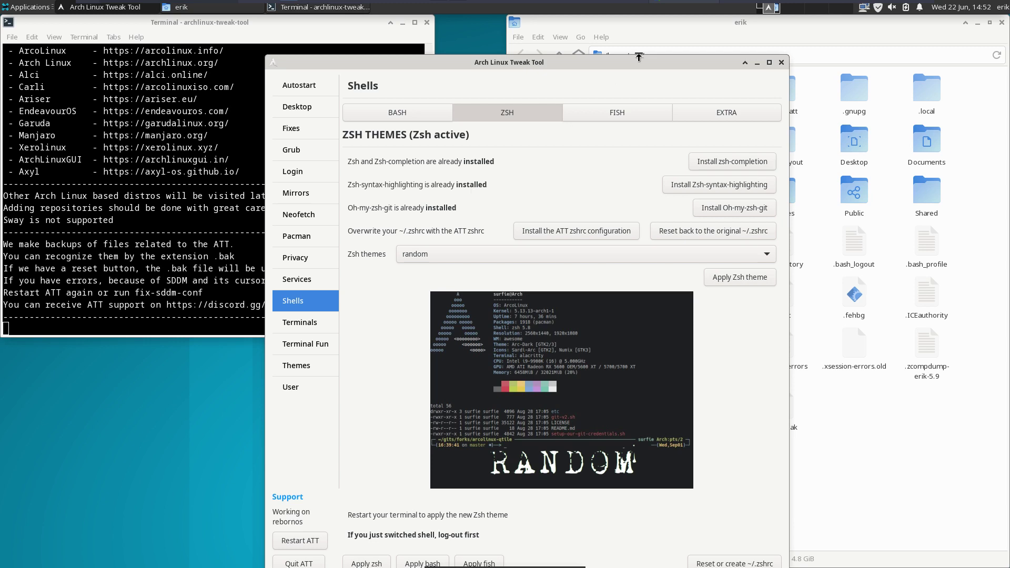
{"action": "left_click_drag", "start_coordinate": [601, 64], "coordinate": [539, 46]}
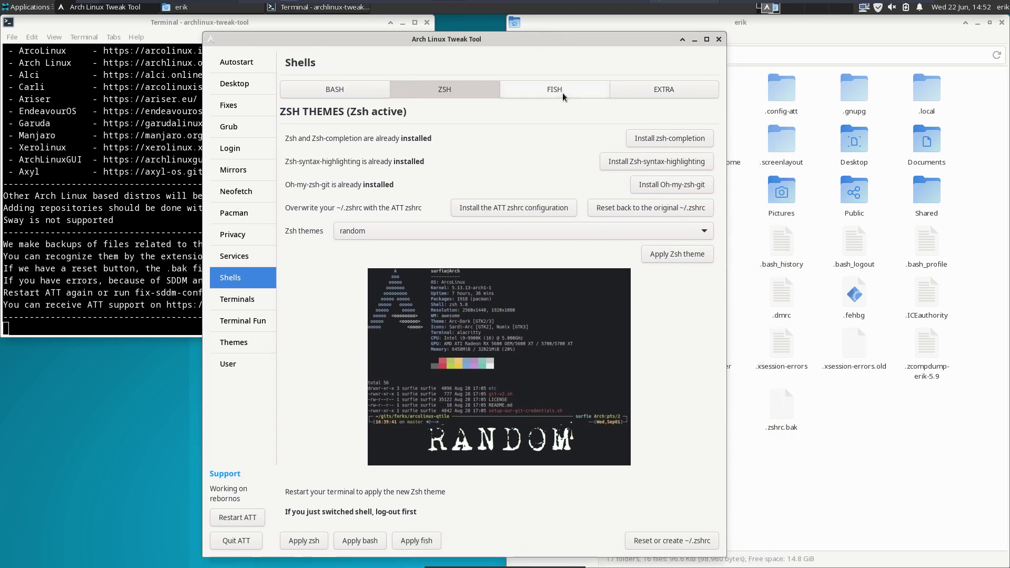
{"action": "left_click", "coordinate": [559, 91]}
{"action": "left_click", "coordinate": [535, 168]}
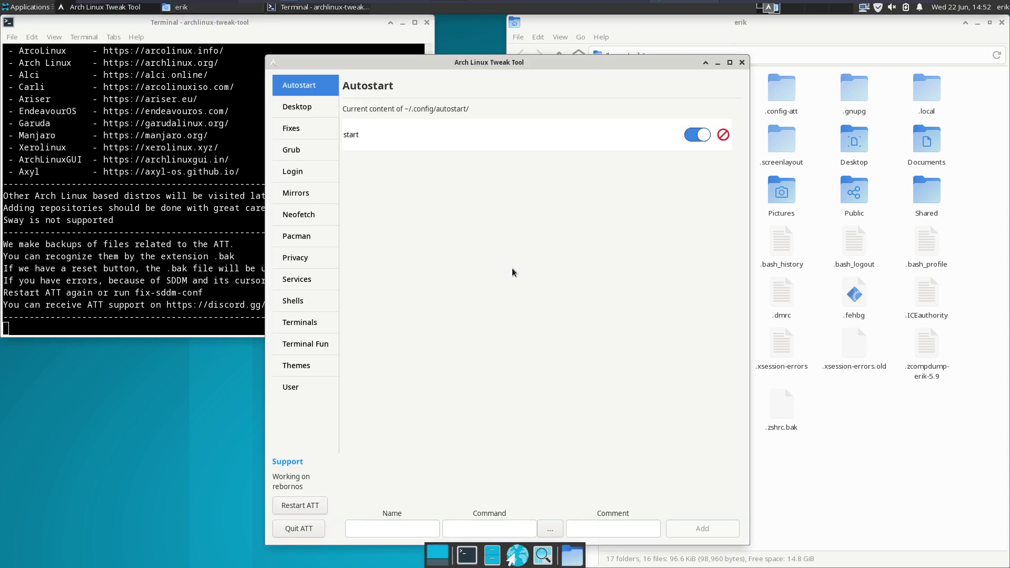
- Save only the ATT config.fish, make fish the user's shell, and close the tweak tool
{"action": "left_click", "coordinate": [295, 301]}
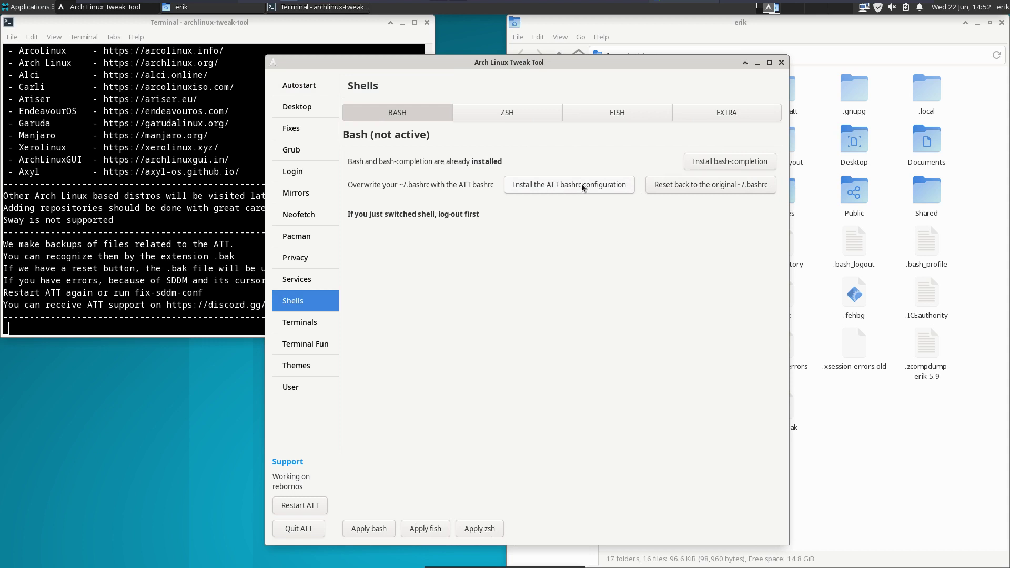
{"action": "left_click", "coordinate": [637, 113]}
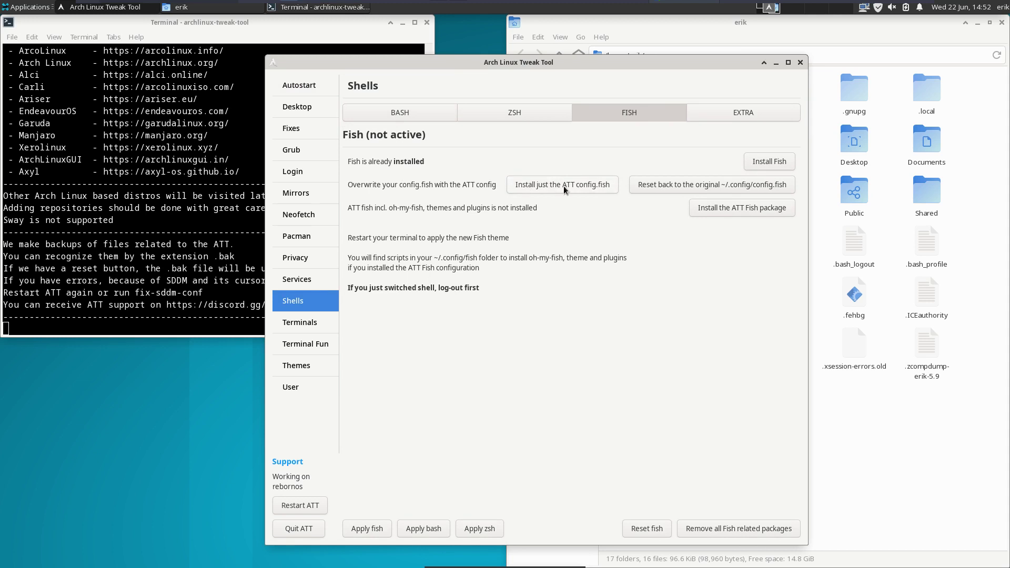
{"action": "left_click", "coordinate": [581, 188]}
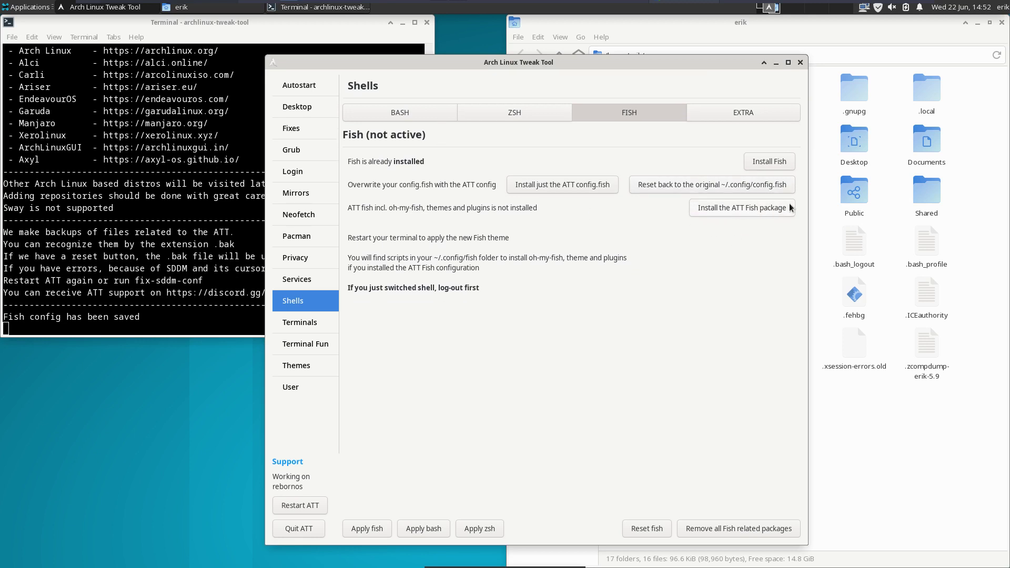
{"action": "left_click", "coordinate": [367, 529]}
{"action": "left_click", "coordinate": [298, 528]}
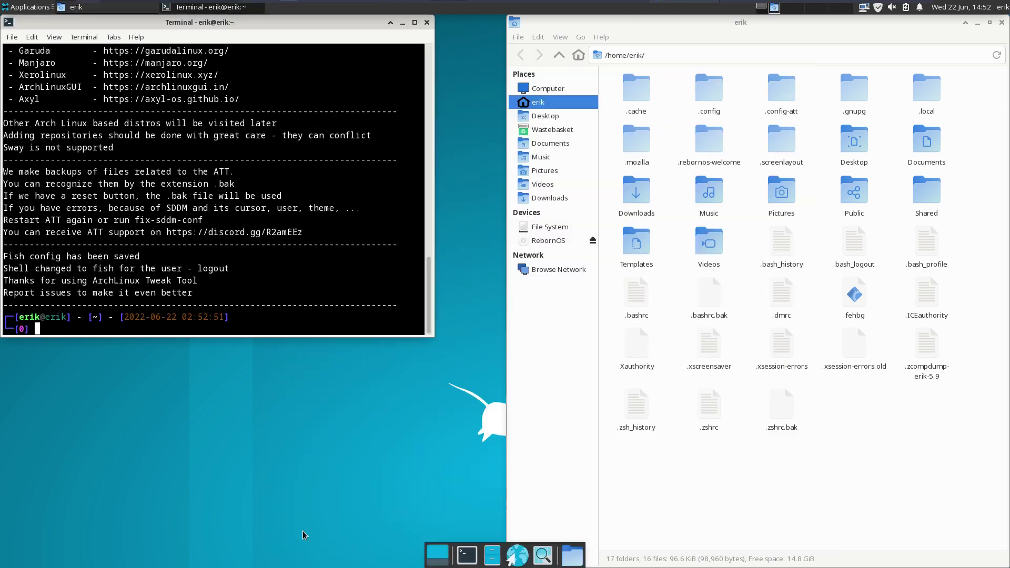
- Log out of the Xfce session from the user menu
{"action": "left_click", "coordinate": [1003, 7]}
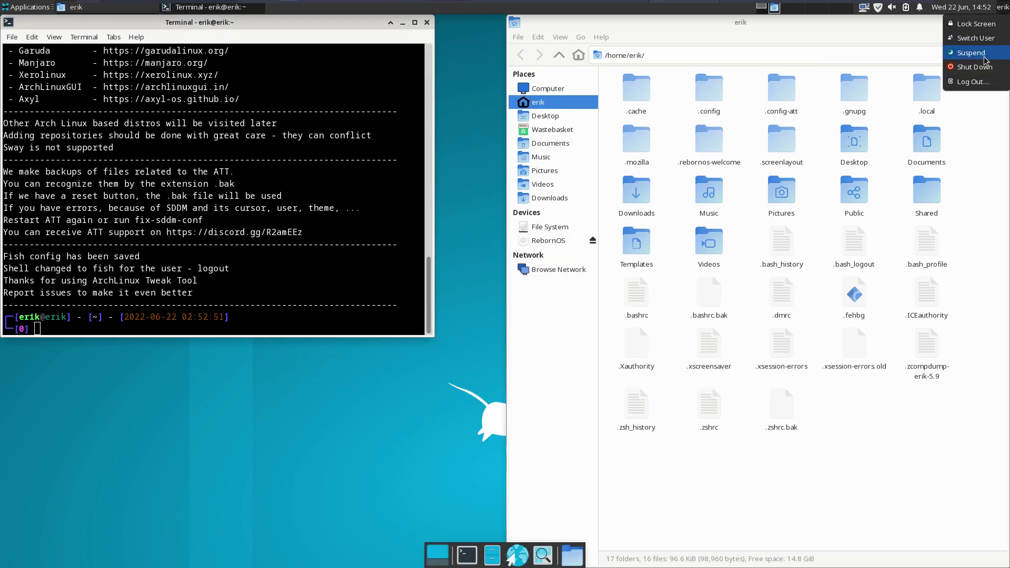
{"action": "left_click", "coordinate": [975, 84]}
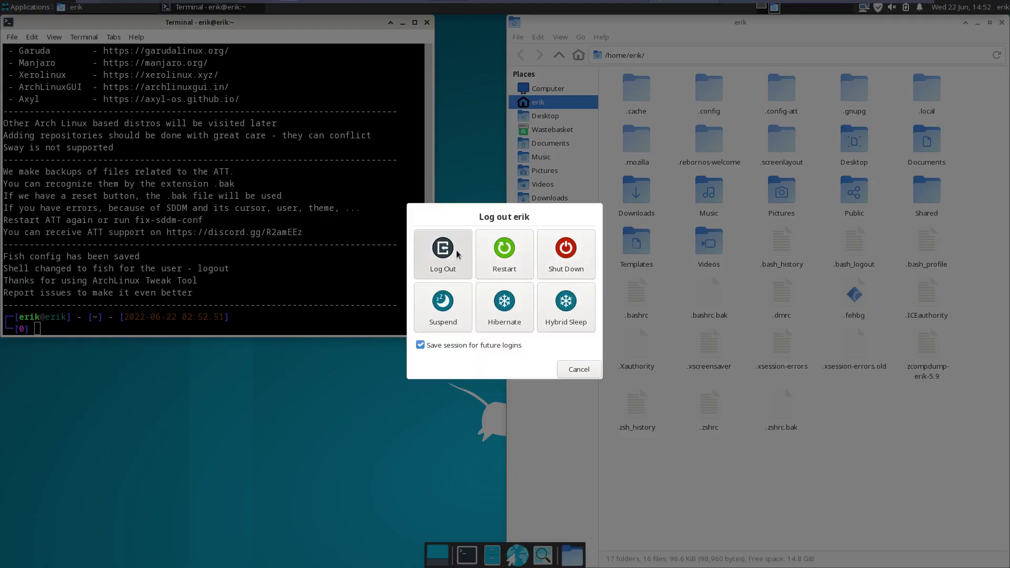
{"action": "left_click", "coordinate": [443, 255]}
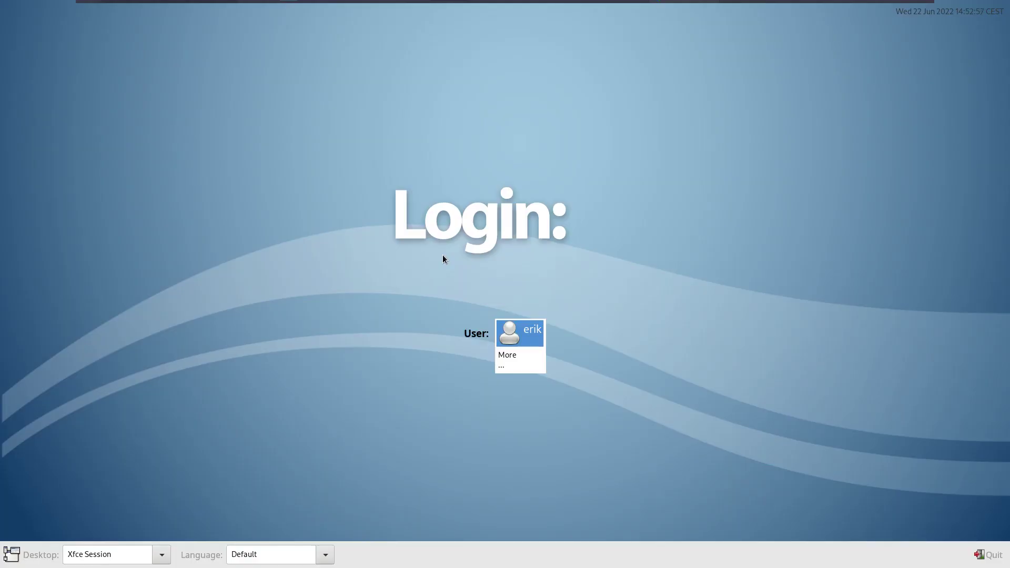
- Log back in with the user's password and confirm neofetch shows fish 3.4.1
{"action": "key", "text": "Return"}
{"action": "type", "text": "**"}
{"action": "key", "text": "Return"}
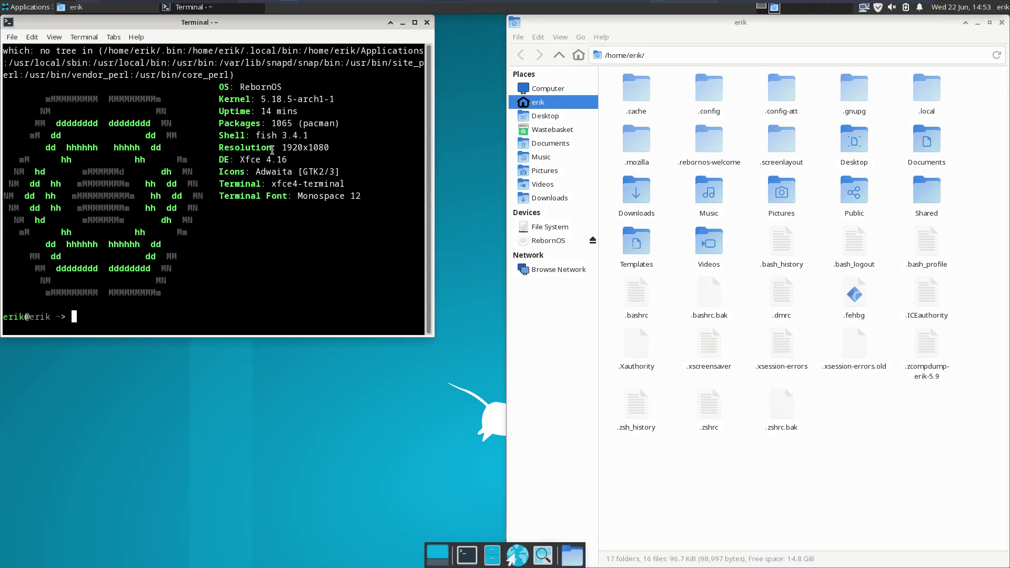
{"action": "left_click_drag", "start_coordinate": [251, 135], "coordinate": [309, 136]}
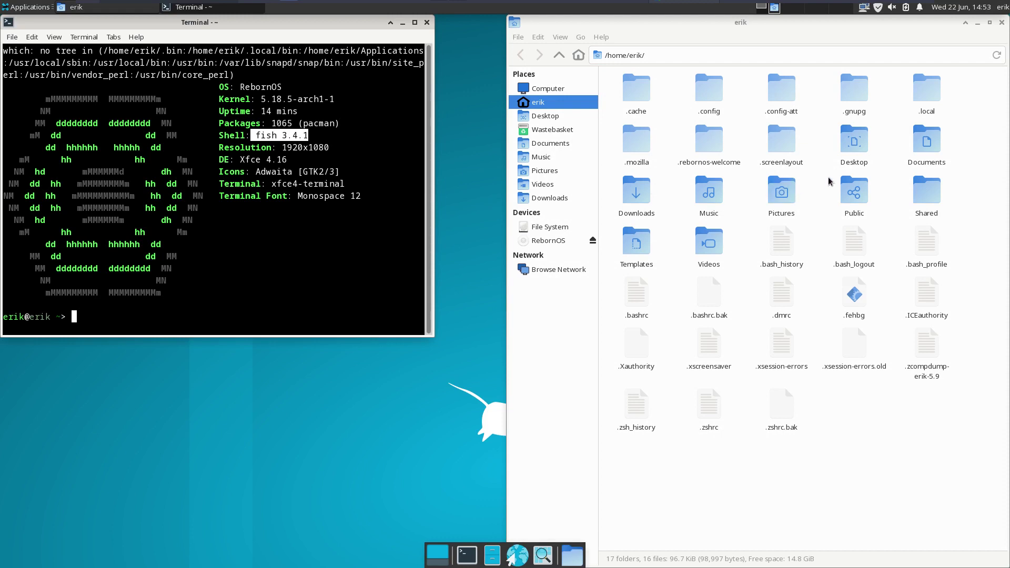
{"action": "left_click", "coordinate": [217, 317]}
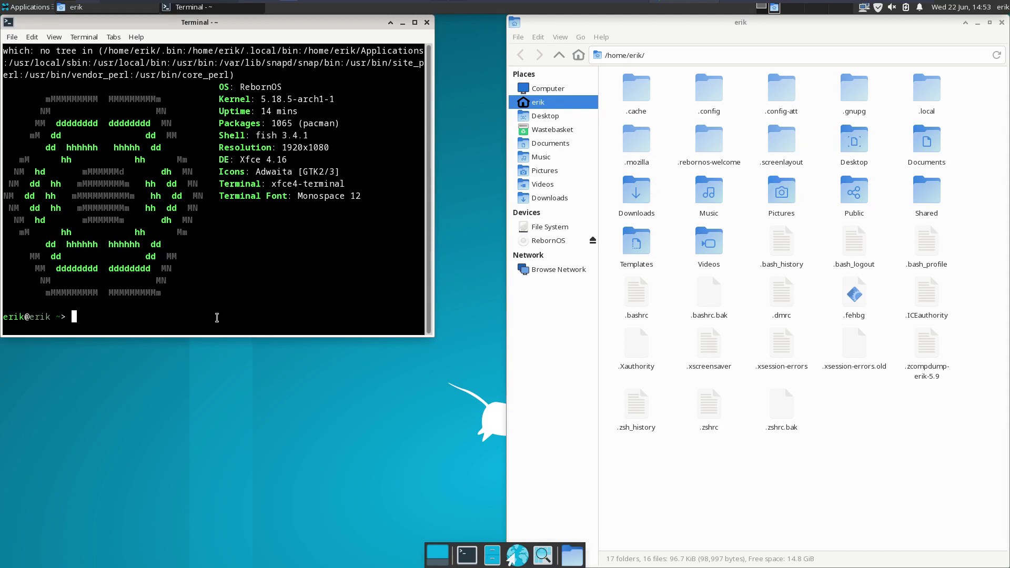
- Run 'archlinux-tweak-too', which fails as an unknown command
{"action": "type", "text": "arcl"}
{"action": "key", "text": "BackSpace"}
{"action": "type", "text": "hlinux"}
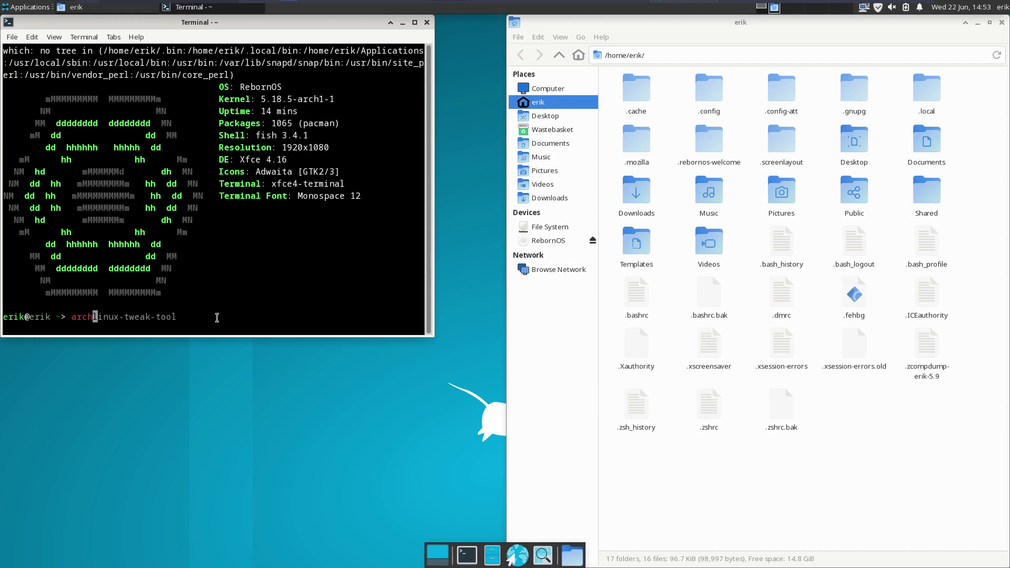
{"action": "key", "text": "Tab"}
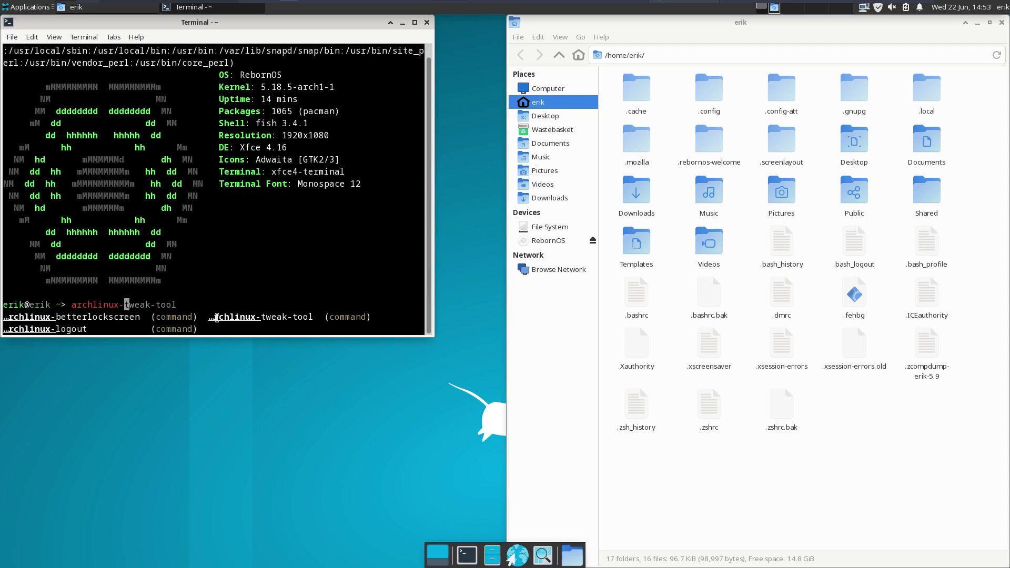
{"action": "key", "text": "Right"}
{"action": "key", "text": "BackSpace"}
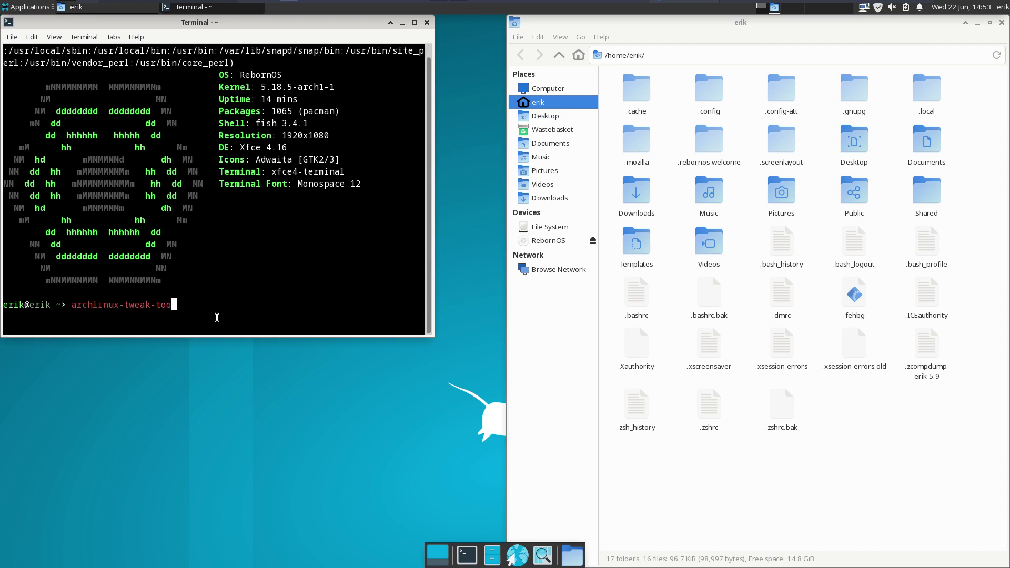
{"action": "key", "text": "Return"}
- Type sudo pacman -S and browse its sync option completions
{"action": "type", "text": "sudo "}
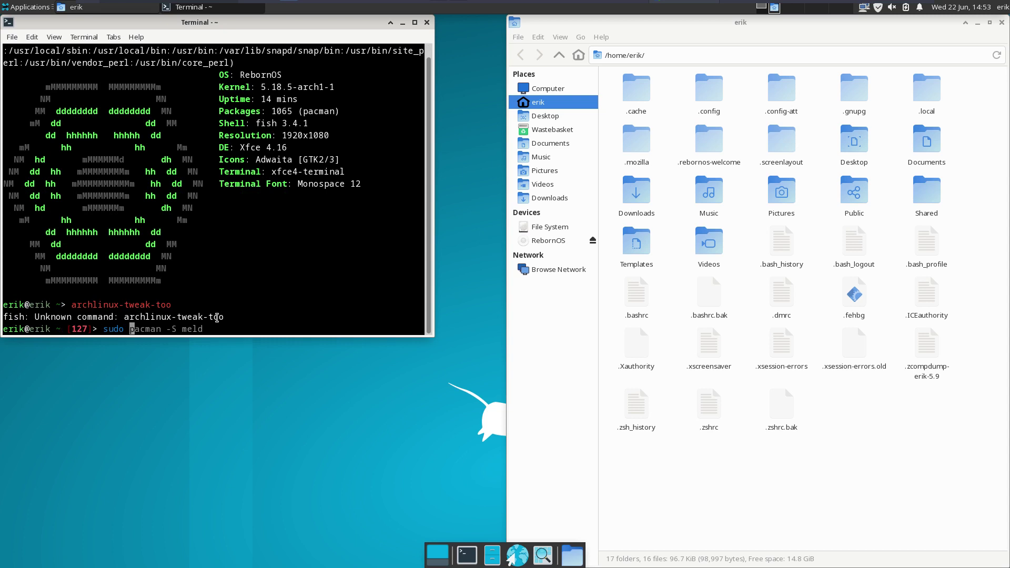
{"action": "type", "text": "pacman -S"}
{"action": "key", "text": "Tab"}
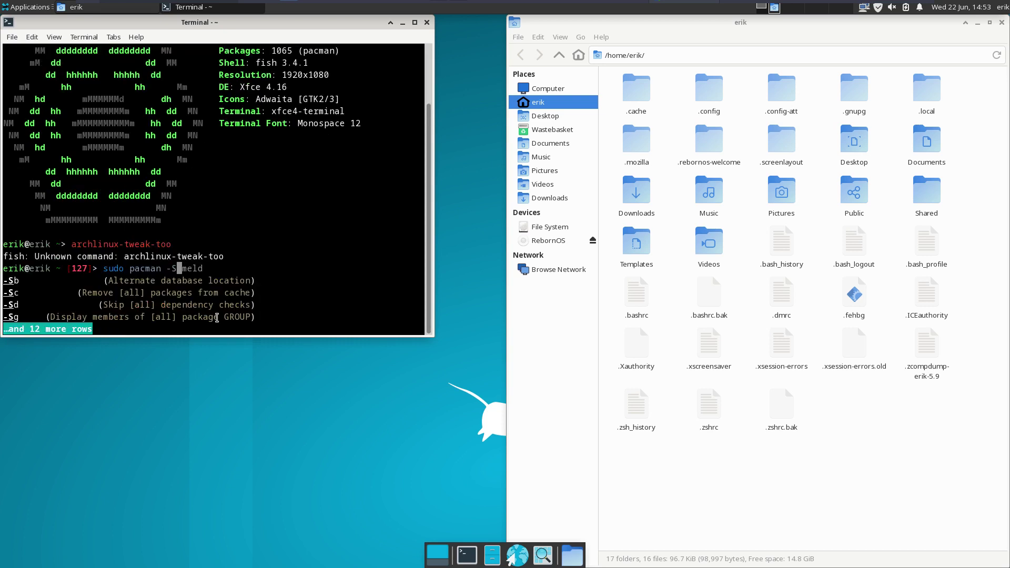
{"action": "key", "text": "Tab"}
{"action": "key", "text": "Tab"}
{"action": "key", "text": "Tab"}
{"action": "key", "text": "Tab"}
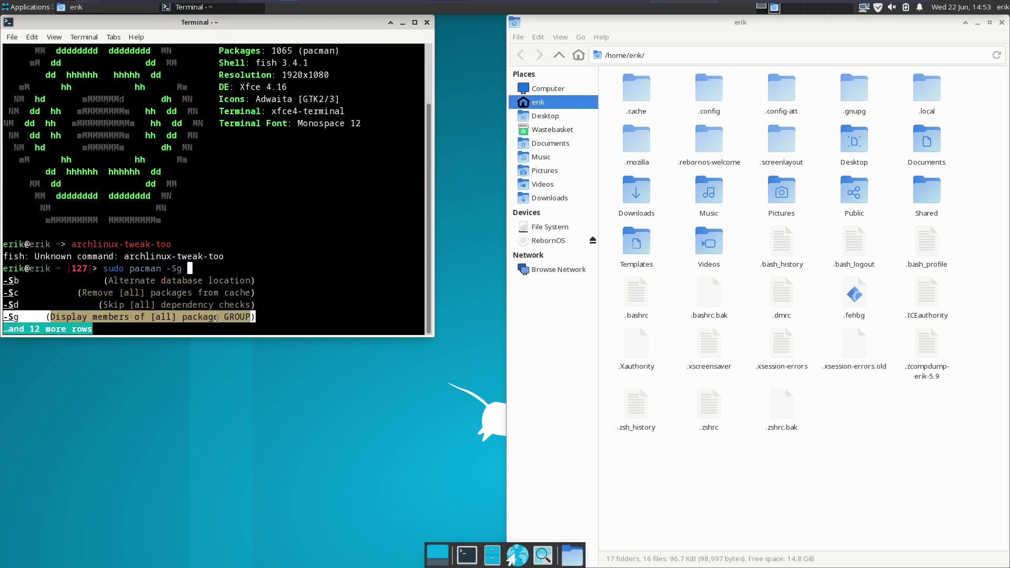
{"action": "key", "text": "Tab"}
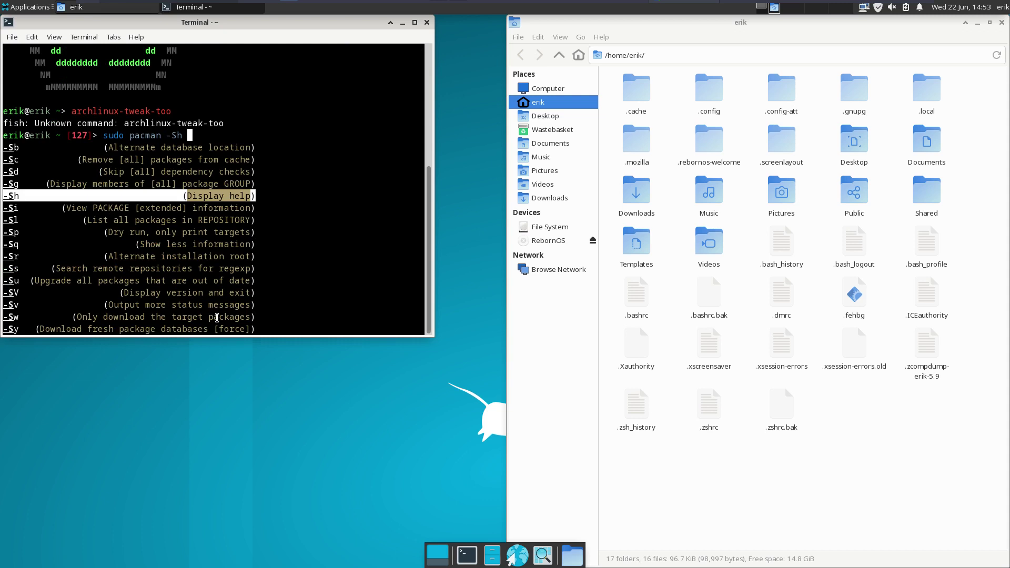
{"action": "key", "text": "Tab"}
{"action": "key", "text": "Tab"}
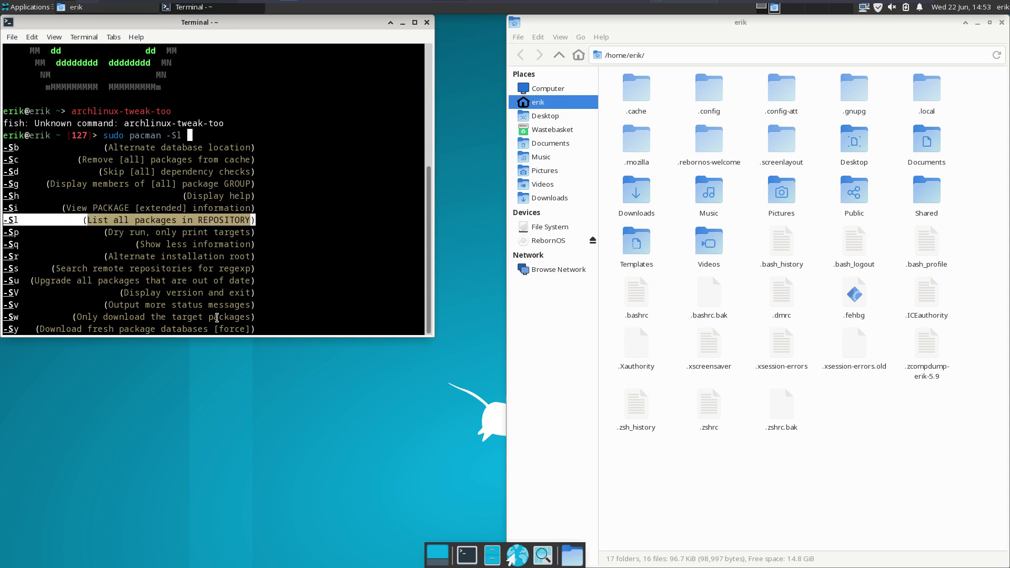
{"action": "key", "text": "Tab"}
{"action": "key", "text": "Tab"}
{"action": "key", "text": "Tab"}
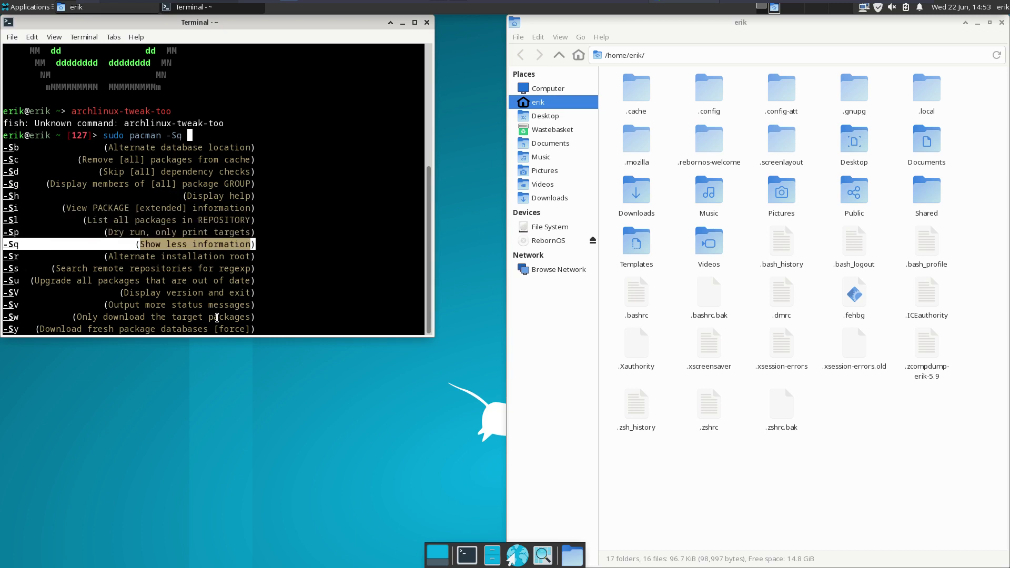
{"action": "key", "text": "Tab"}
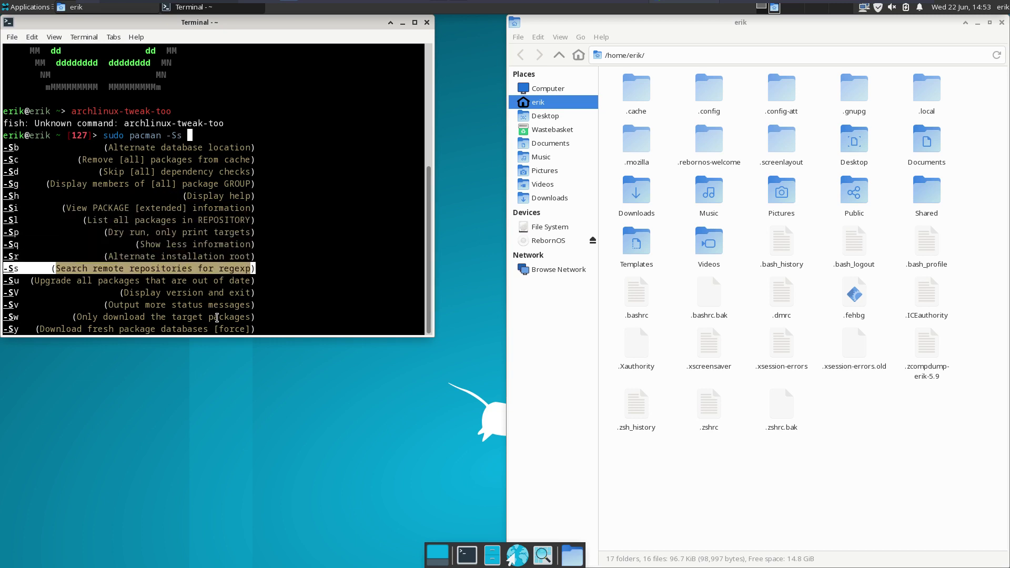
{"action": "key", "text": "Tab"}
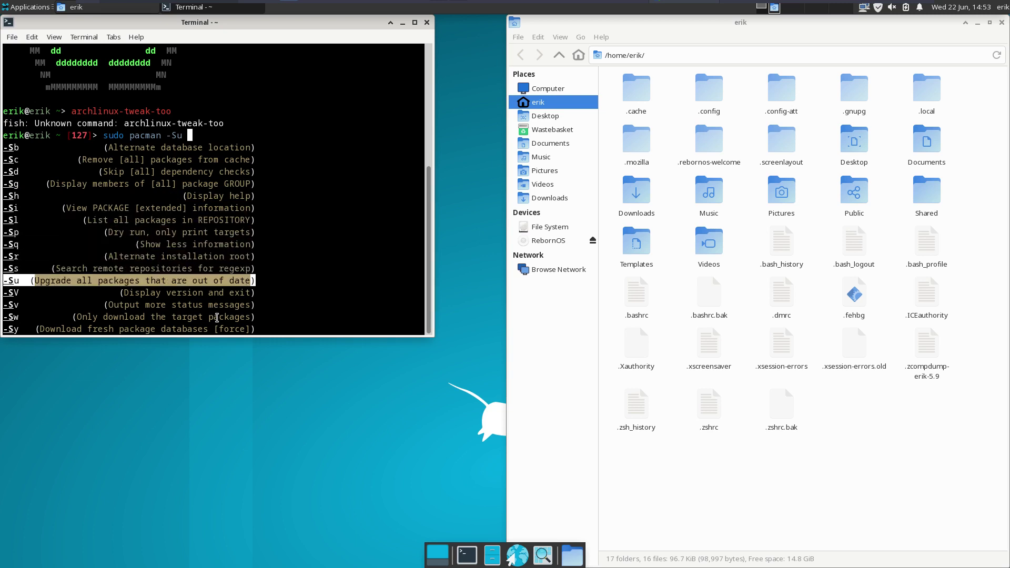
{"action": "key", "text": "Tab"}
{"action": "key", "text": "Tab"}
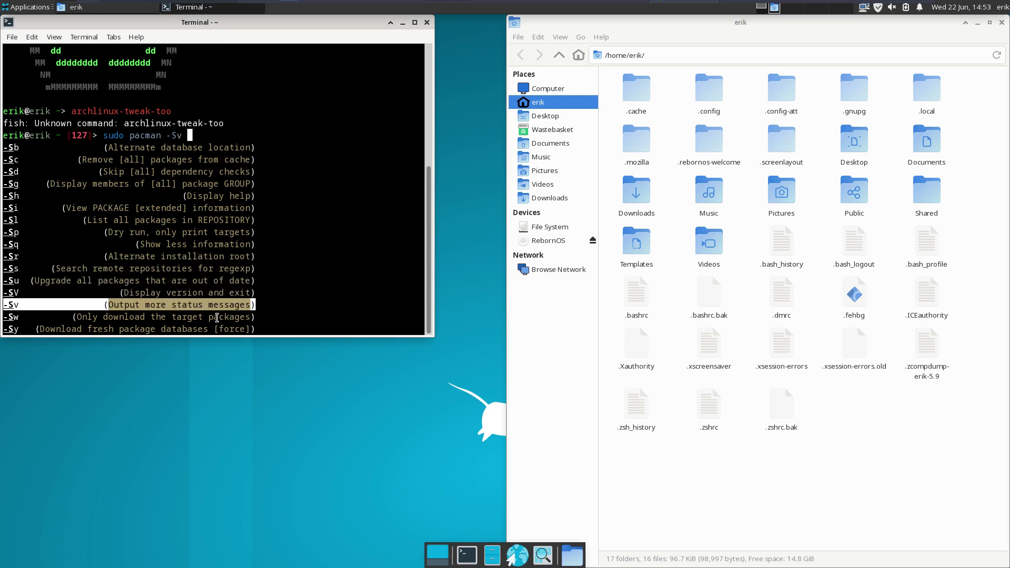
{"action": "key", "text": "Tab"}
{"action": "key", "text": "Tab"}
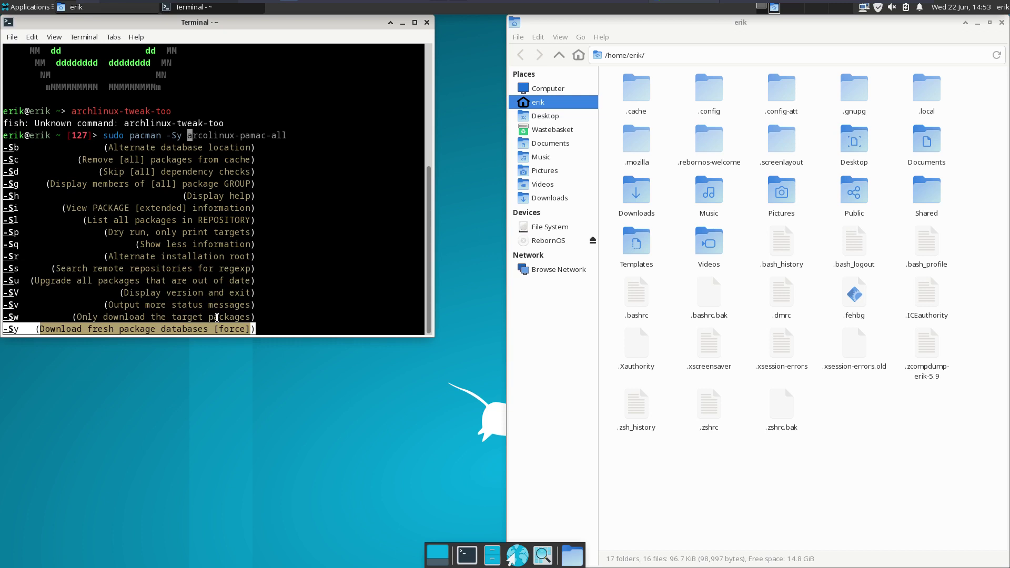
{"action": "key", "text": "Escape"}
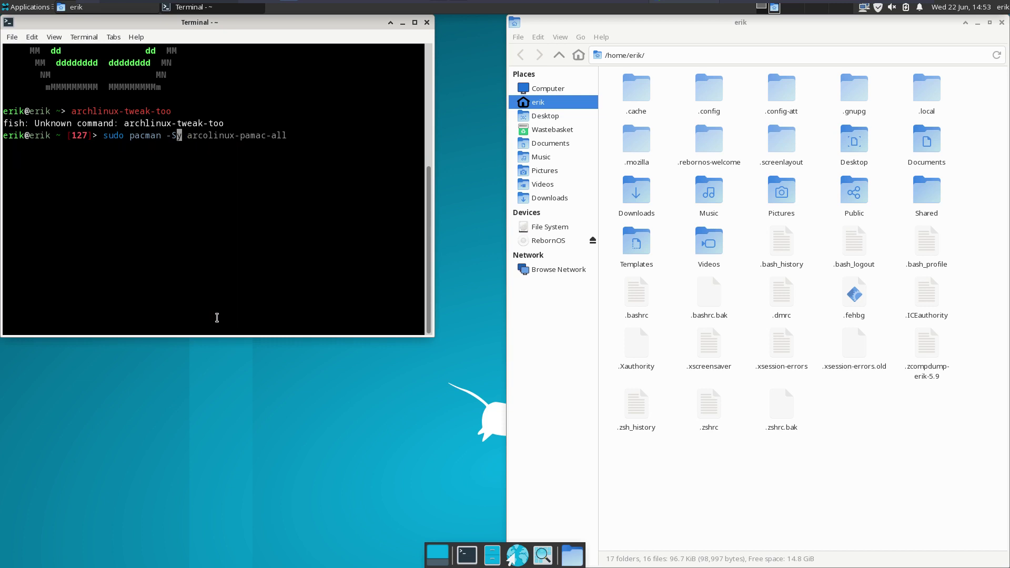
- Change the command to sudo pacman -Qg, leaving it unrun at the prompt
{"action": "key", "text": "BackSpace"}
{"action": "type", "text": "Q"}
{"action": "key", "text": "Tab"}
{"action": "key", "text": "Tab"}
{"action": "key", "text": "Tab"}
{"action": "key", "text": "Tab"}
{"action": "key", "text": "Tab"}
{"action": "key", "text": "Tab"}
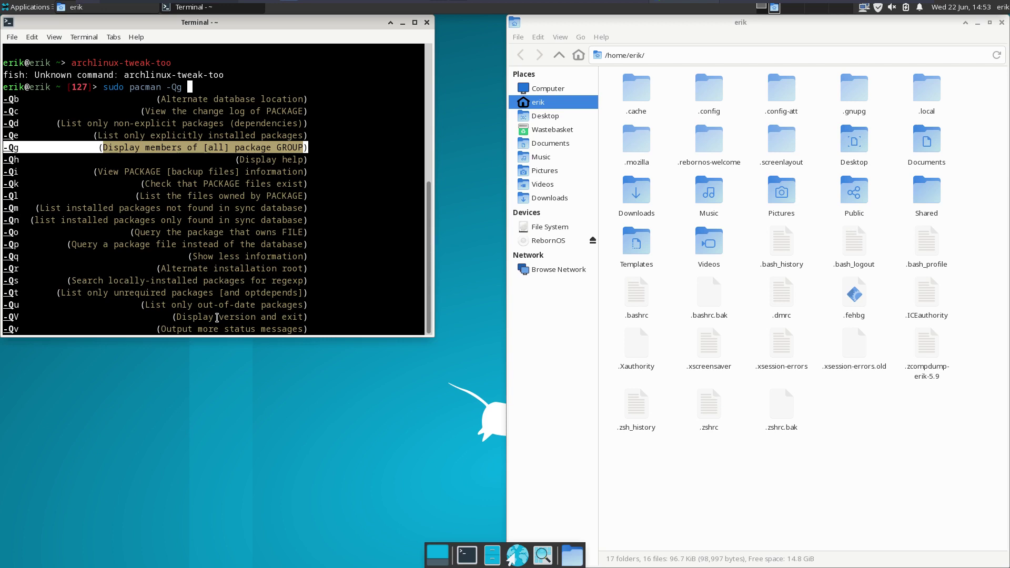
{"action": "key", "text": "Return"}
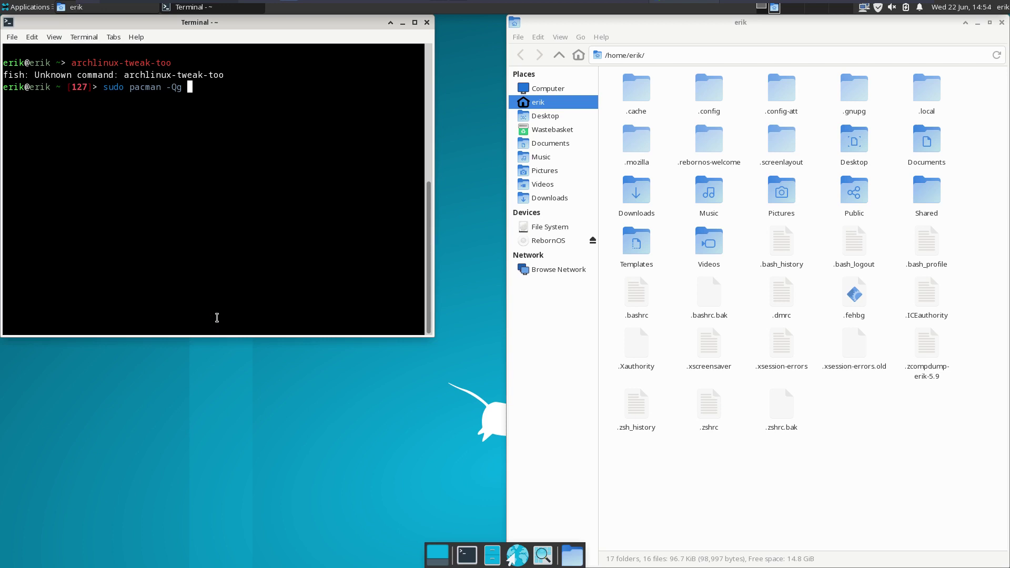
- Query the mate and mate-extra groups with sudo pacman -Qg, finding neither
{"action": "type", "text": "mate"}
{"action": "key", "text": "Return"}
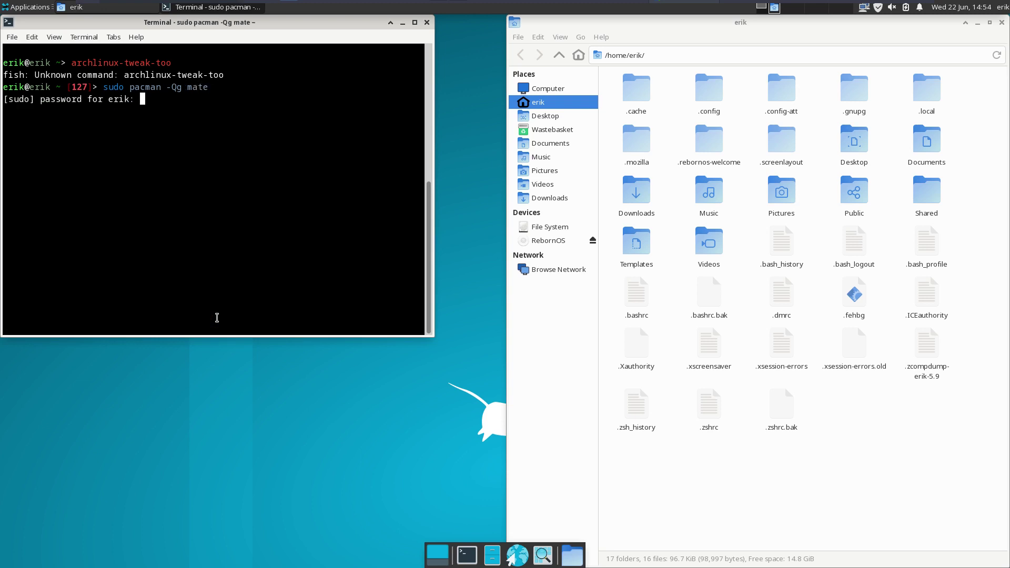
{"action": "key", "text": "Return"}
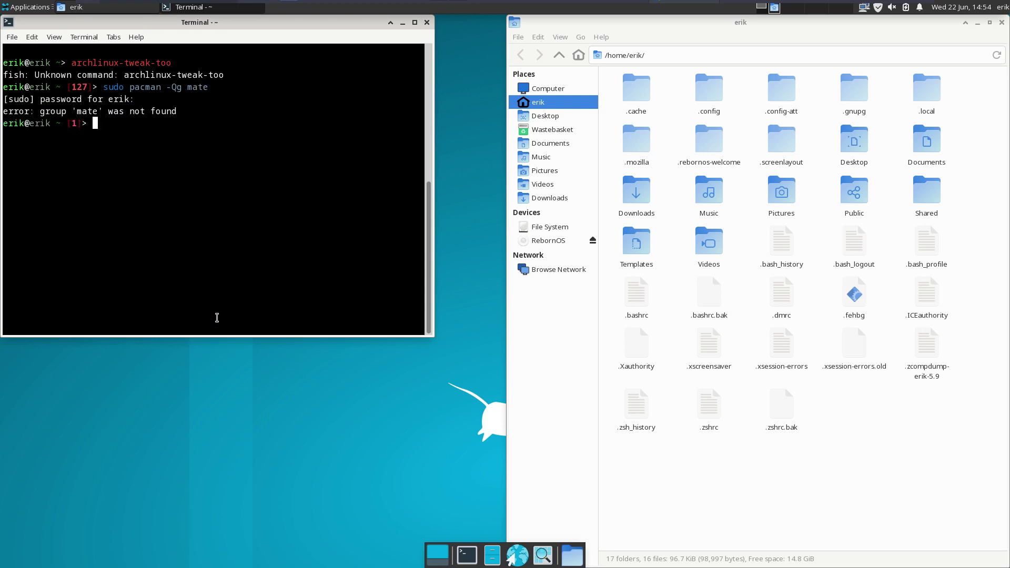
{"action": "key", "text": "Up"}
{"action": "type", "text": "-extra"}
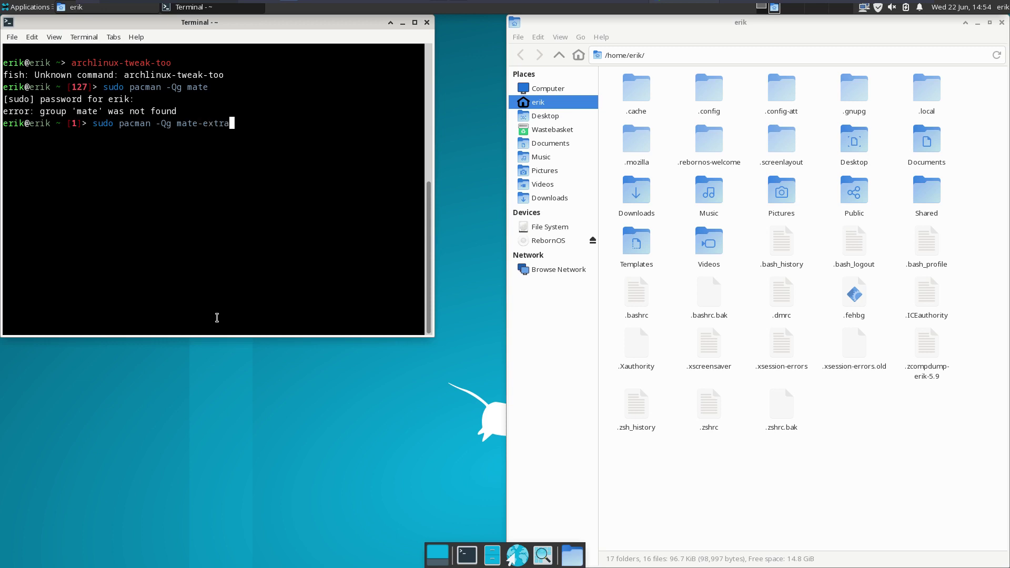
{"action": "key", "text": "Return"}
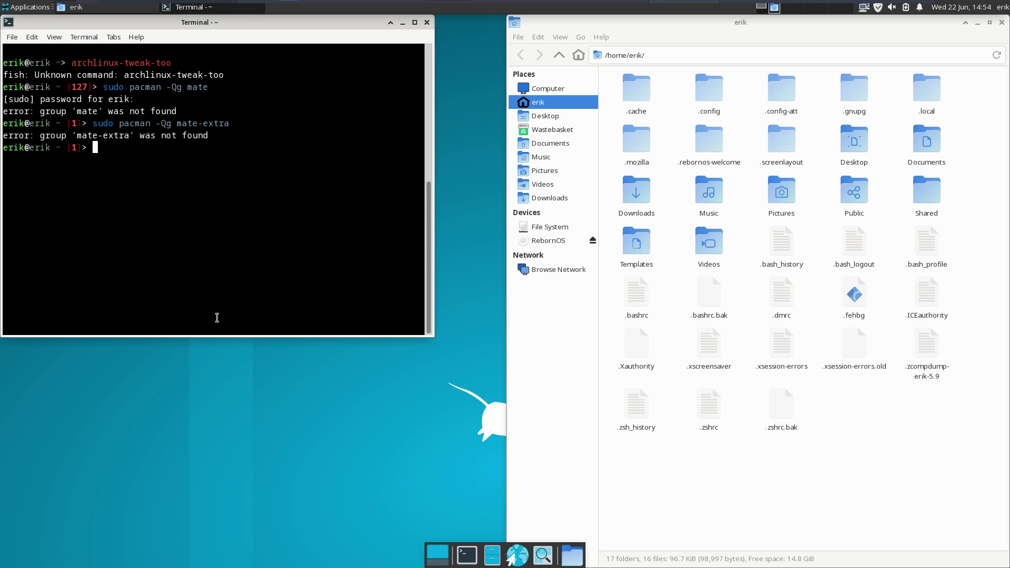
{"action": "key", "text": "Up"}
{"action": "key", "text": "Tab"}
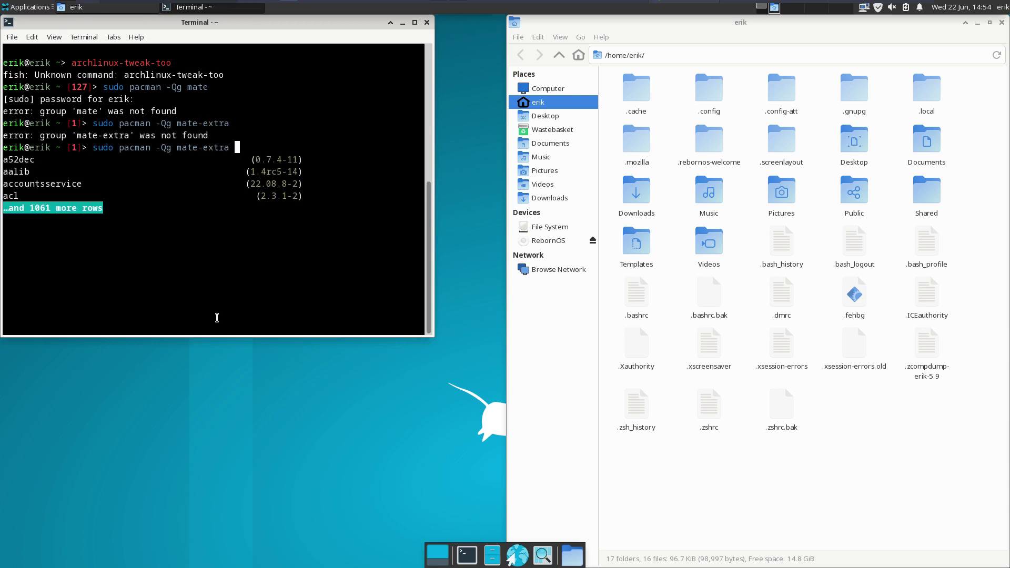
{"action": "key", "text": "Return"}
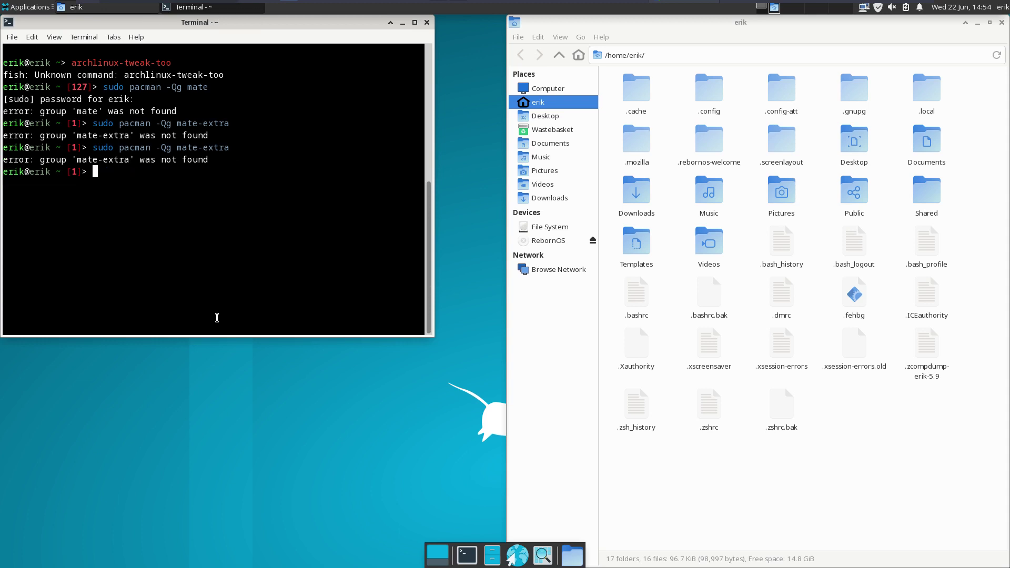
- List the xfce4 and xfce4-goodies group packages and scroll through the output
{"action": "key", "text": "Up"}
{"action": "key", "text": "BackSpace"}
{"action": "key", "text": "BackSpace"}
{"action": "key", "text": "BackSpace"}
{"action": "key", "text": "BackSpace"}
{"action": "key", "text": "BackSpace"}
{"action": "key", "text": "BackSpace"}
{"action": "key", "text": "BackSpace"}
{"action": "key", "text": "BackSpace"}
{"action": "key", "text": "BackSpace"}
{"action": "key", "text": "BackSpace"}
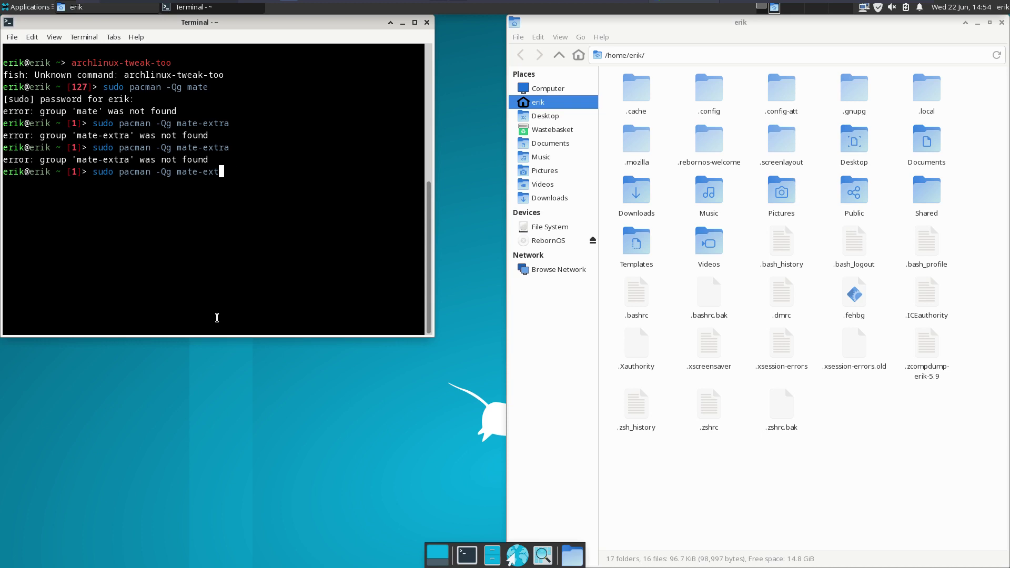
{"action": "type", "text": "xfce4"}
{"action": "key", "text": "Return"}
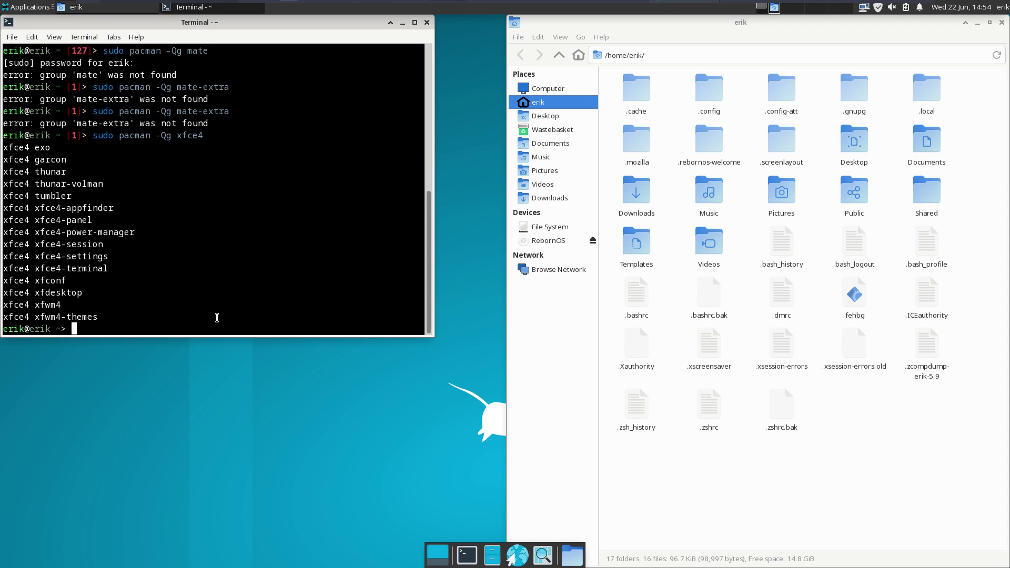
{"action": "key", "text": "Up"}
{"action": "type", "text": "-go"}
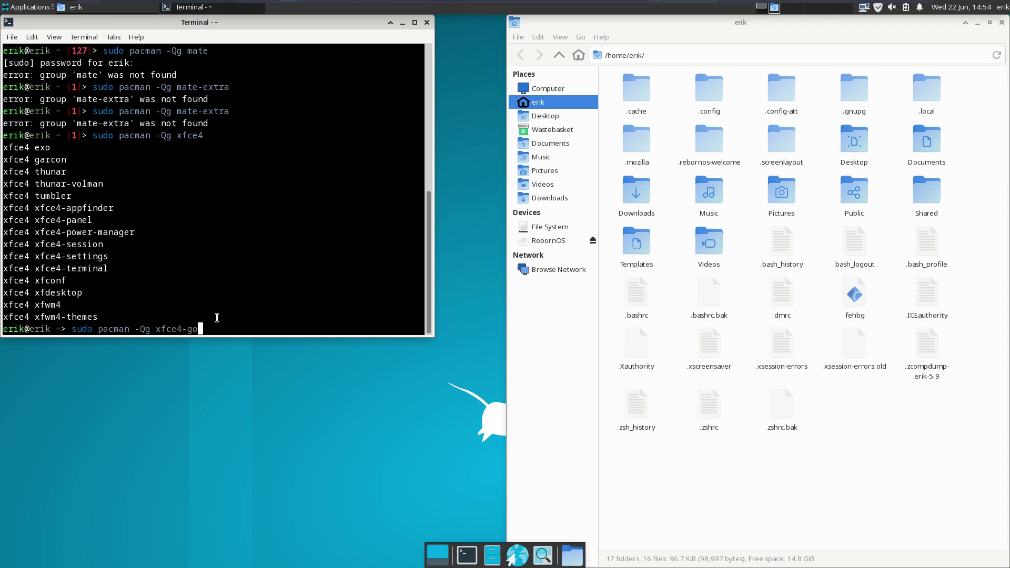
{"action": "type", "text": "odies"}
{"action": "key", "text": "Return"}
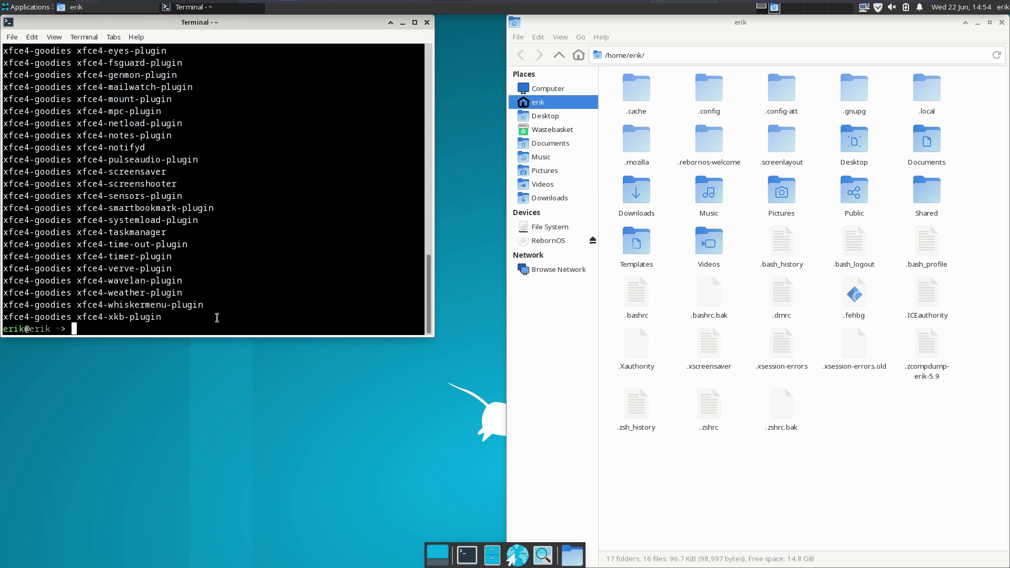
{"action": "scroll", "coordinate": [230, 247], "scroll_direction": "up", "scroll_amount": 10}
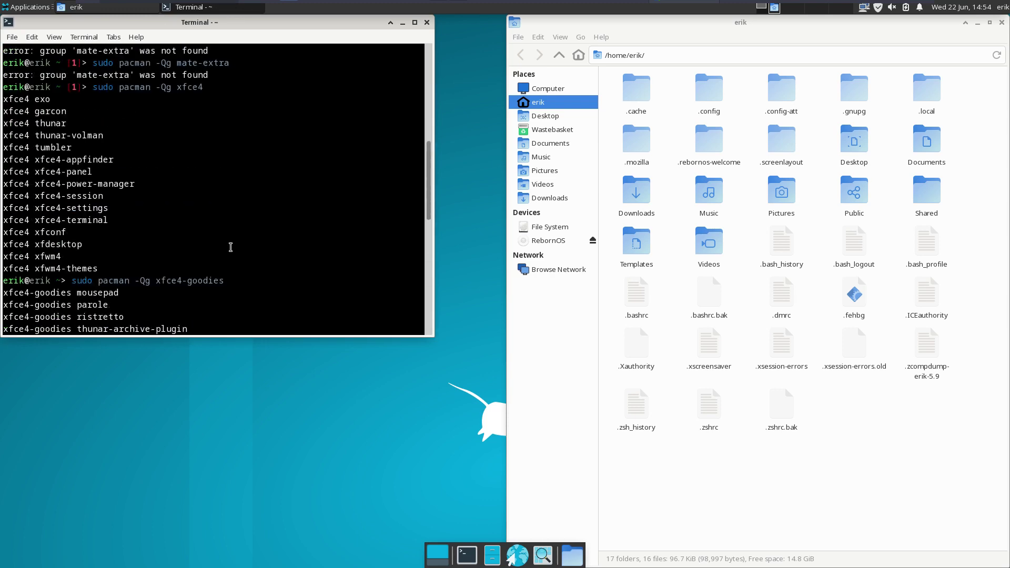
{"action": "scroll", "coordinate": [230, 247], "scroll_direction": "up", "scroll_amount": 6}
{"action": "scroll", "coordinate": [231, 248], "scroll_direction": "down", "scroll_amount": 16}
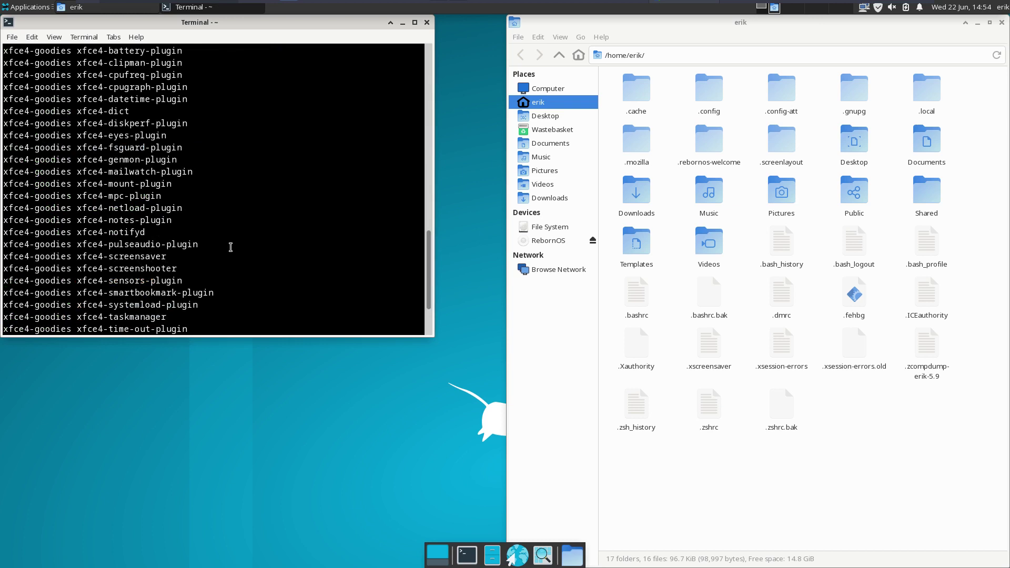
- Launch archlinux-tweak-tool from the terminal and authenticate with the password
{"action": "type", "text": "archli"}
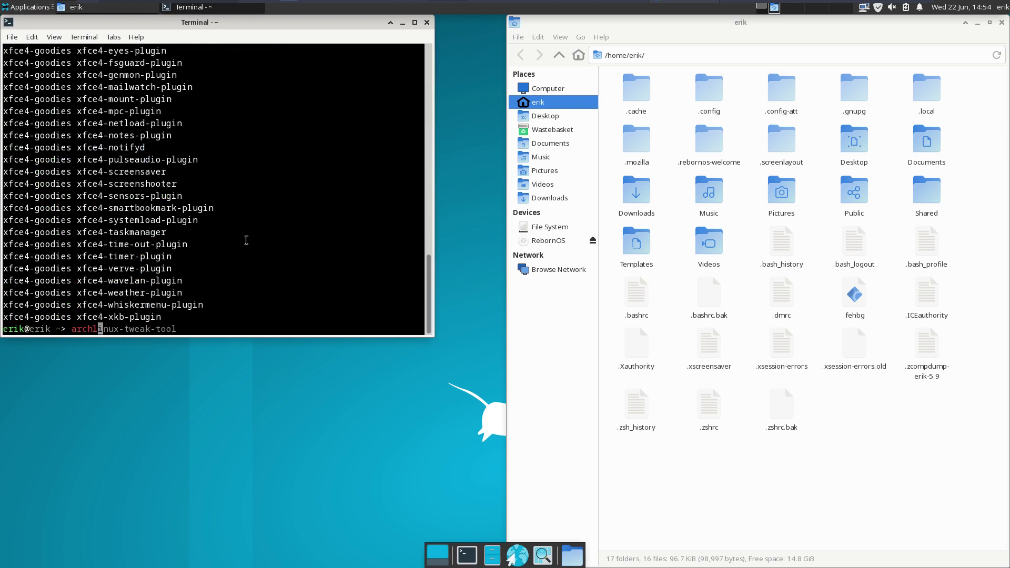
{"action": "key", "text": "Tab"}
{"action": "key", "text": "Right"}
{"action": "key", "text": "Return"}
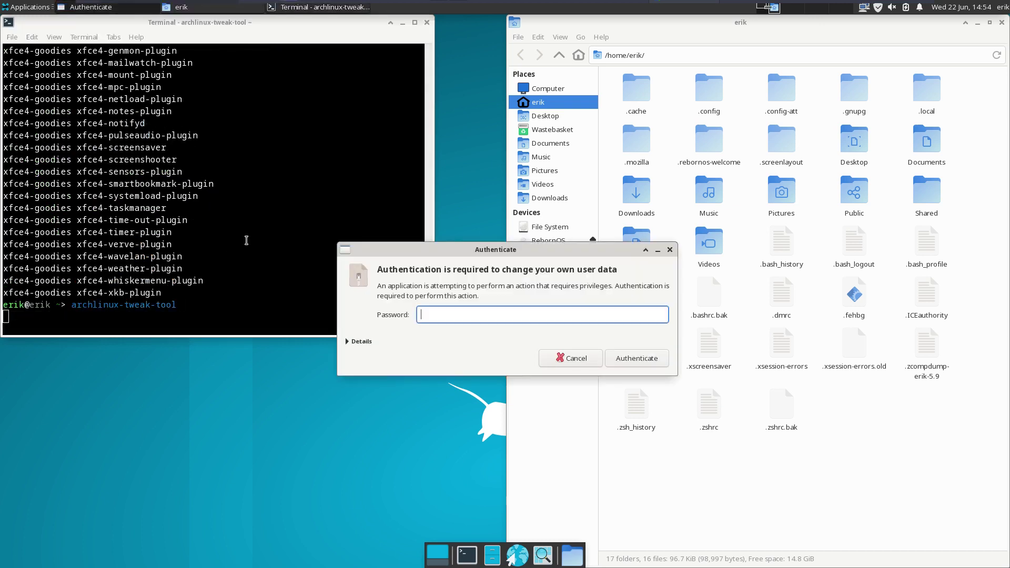
{"action": "type", "text": "****"}
{"action": "key", "text": "Return"}
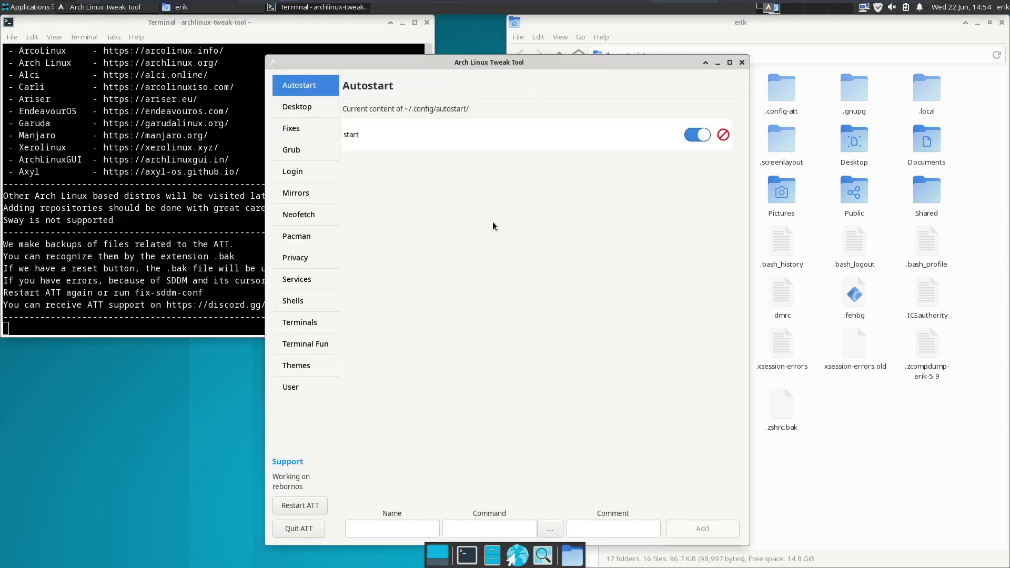
- Install the ATT Fish package from the Shells FISH tab
{"action": "left_click", "coordinate": [312, 334]}
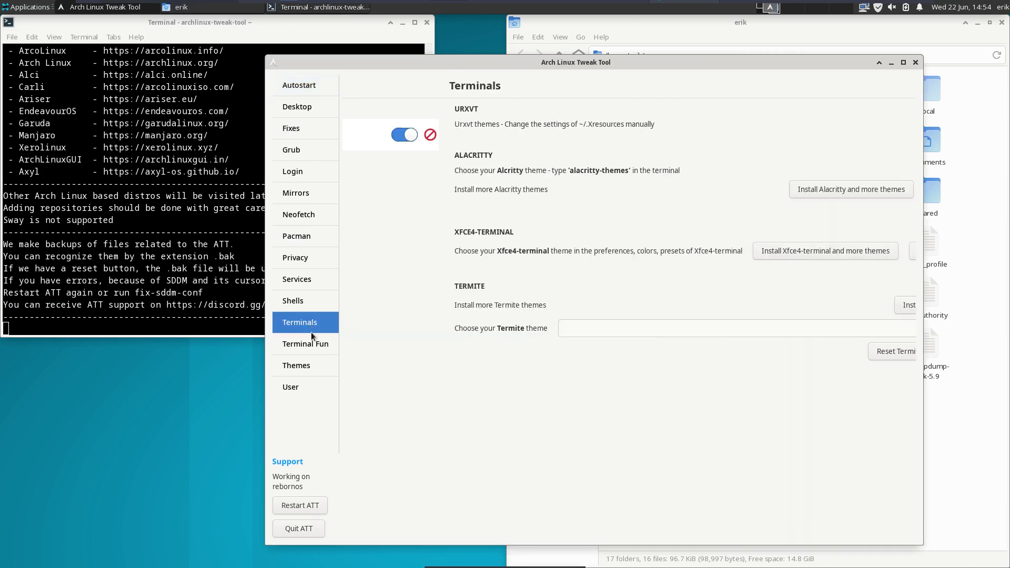
{"action": "left_click", "coordinate": [308, 302]}
{"action": "left_click", "coordinate": [709, 118]}
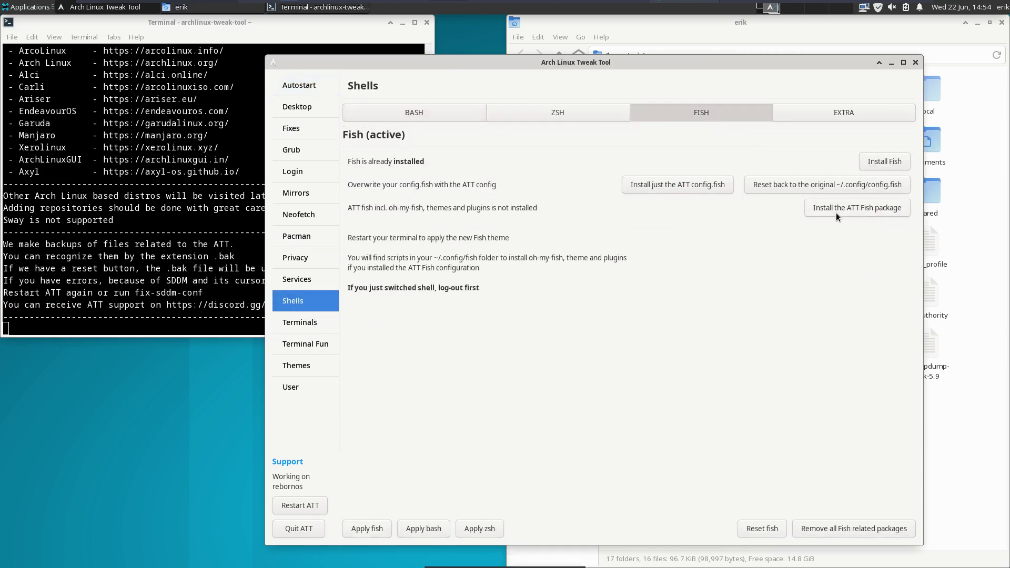
{"action": "left_click", "coordinate": [853, 205]}
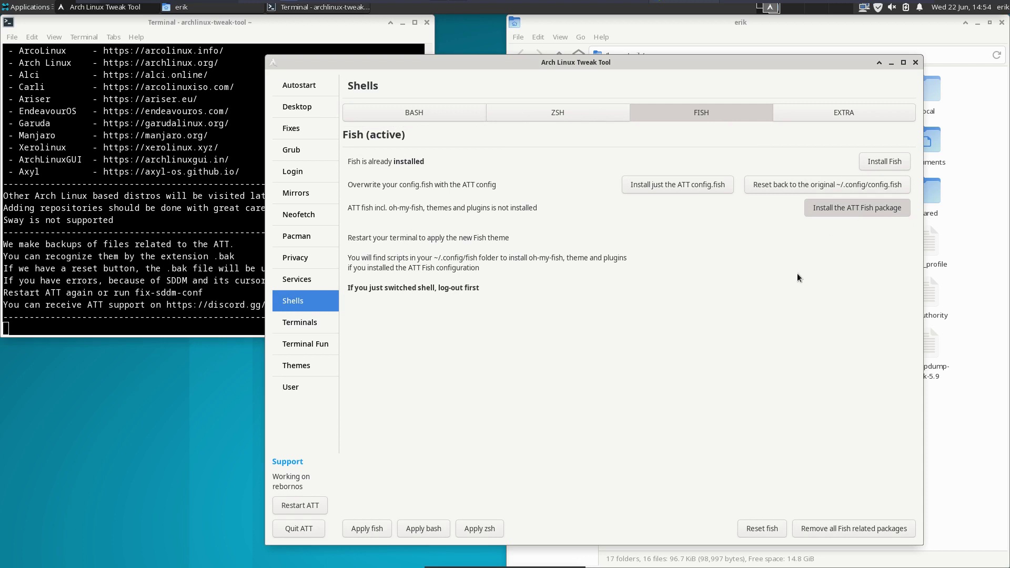
- Open the ~/.config/fish folder in Thunar beside the tweak tool
{"action": "left_click_drag", "start_coordinate": [798, 68], "coordinate": [504, 105]}
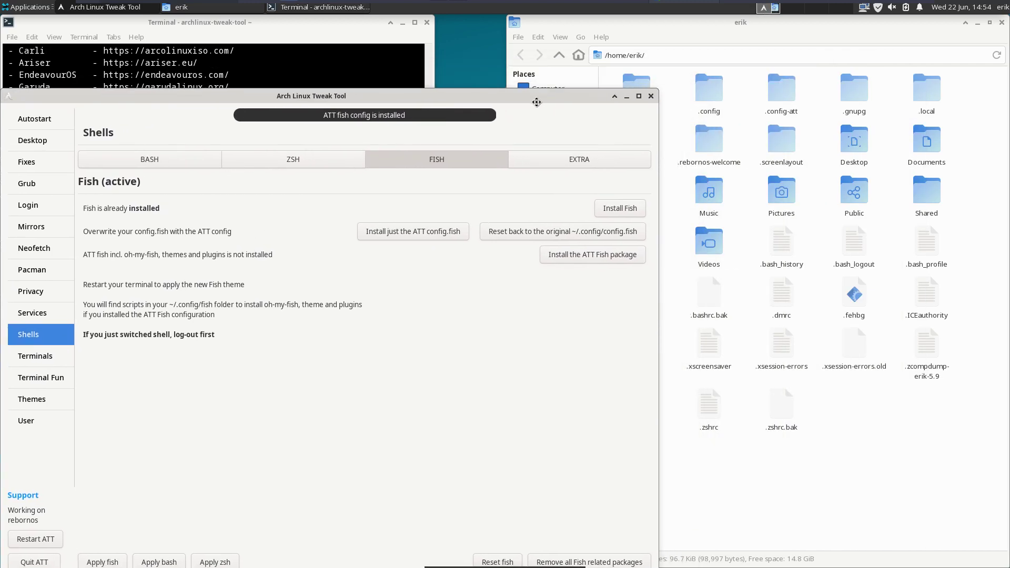
{"action": "left_click", "coordinate": [756, 122]}
{"action": "double_click", "coordinate": [705, 96]}
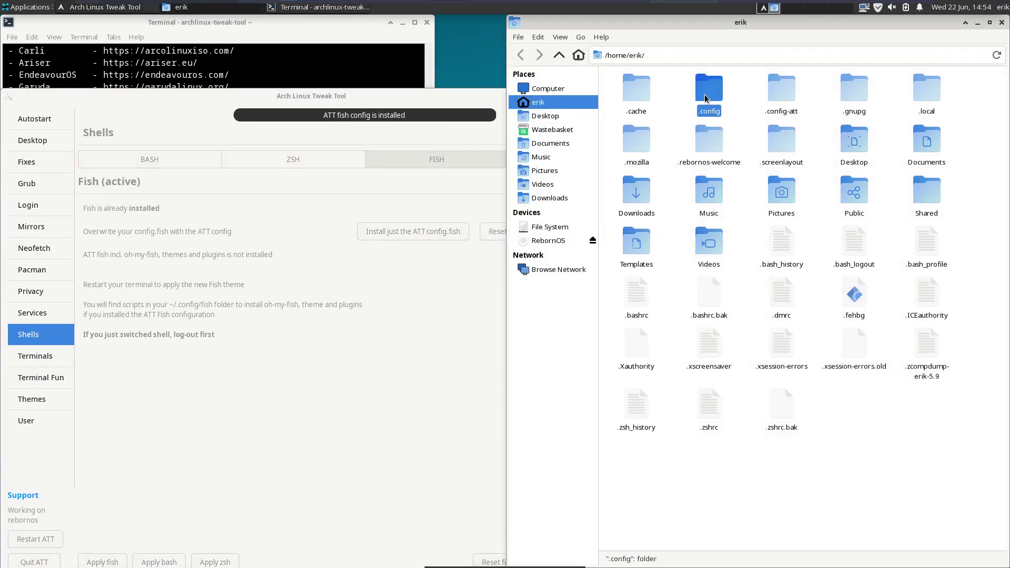
{"action": "left_click", "coordinate": [780, 141]}
{"action": "double_click", "coordinate": [780, 141]}
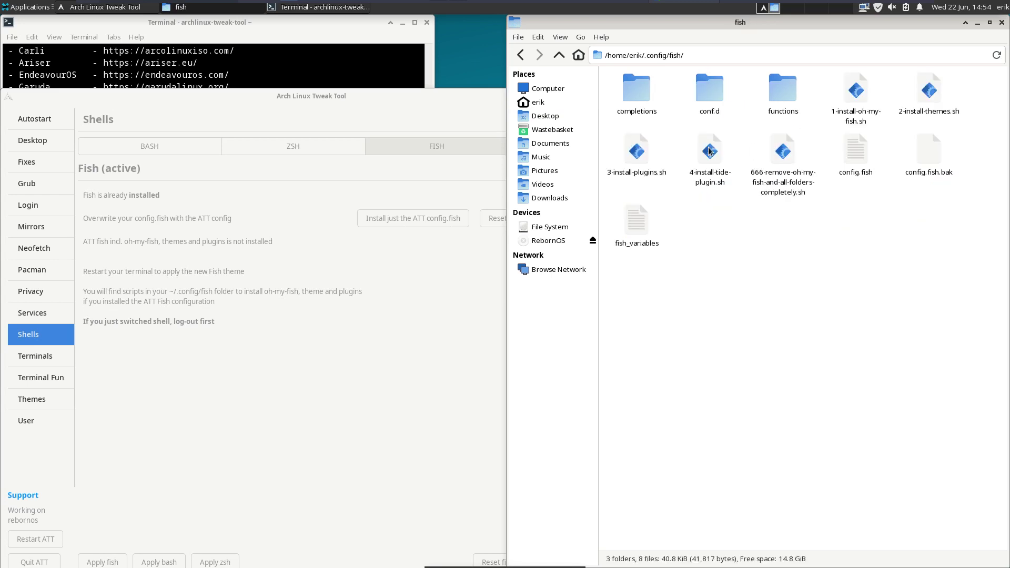
- Inspect the four install scripts, config.fish and config.fish.bak one by one
{"action": "left_click", "coordinate": [856, 98]}
{"action": "left_click", "coordinate": [926, 94]}
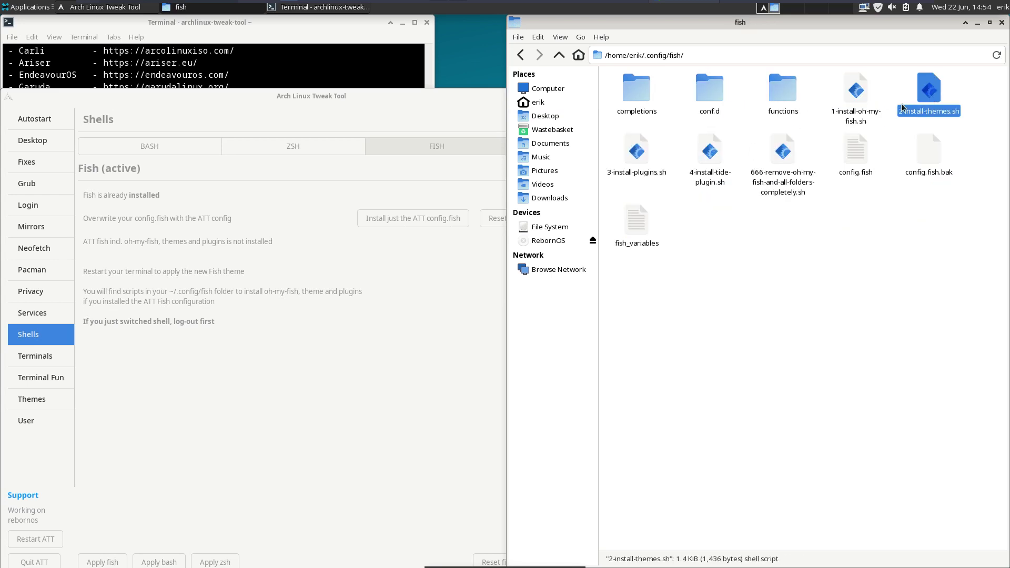
{"action": "left_click", "coordinate": [636, 152]}
{"action": "left_click", "coordinate": [709, 152]}
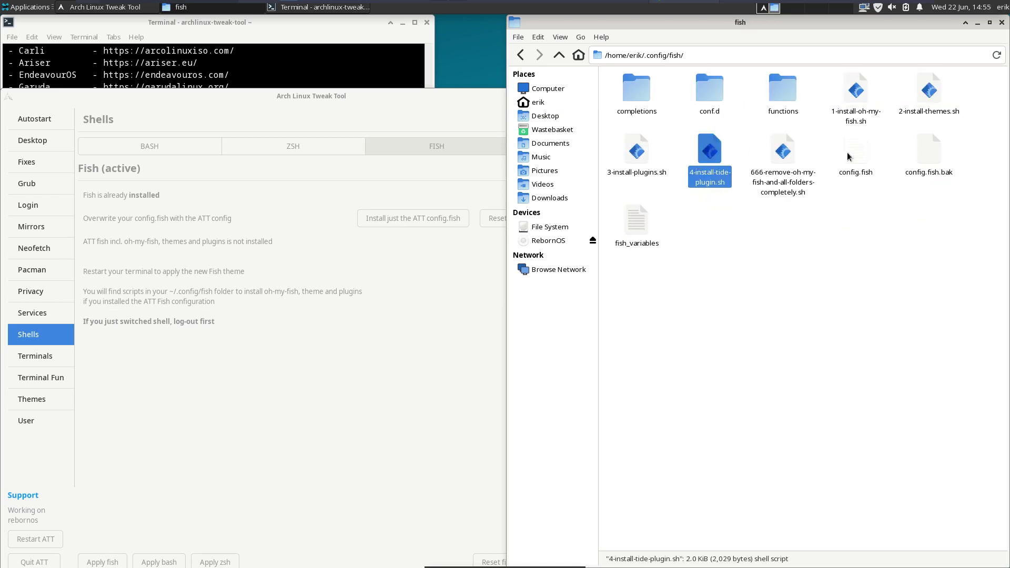
{"action": "left_click", "coordinate": [855, 173]}
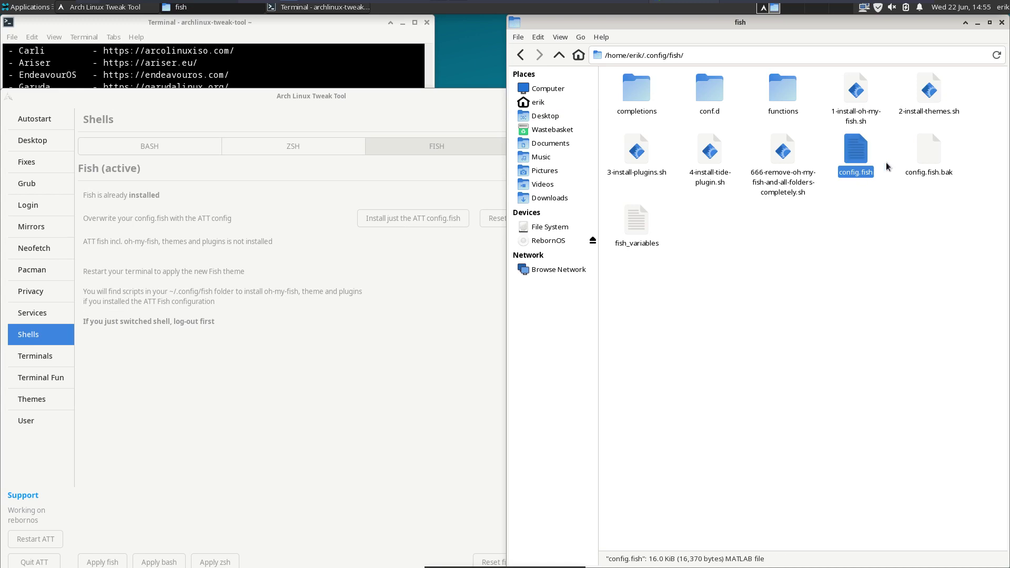
{"action": "left_click", "coordinate": [928, 153]}
- Check config.fish.bak's size in the status bar, then raise the tweak tool window
{"action": "left_click", "coordinate": [328, 305]}
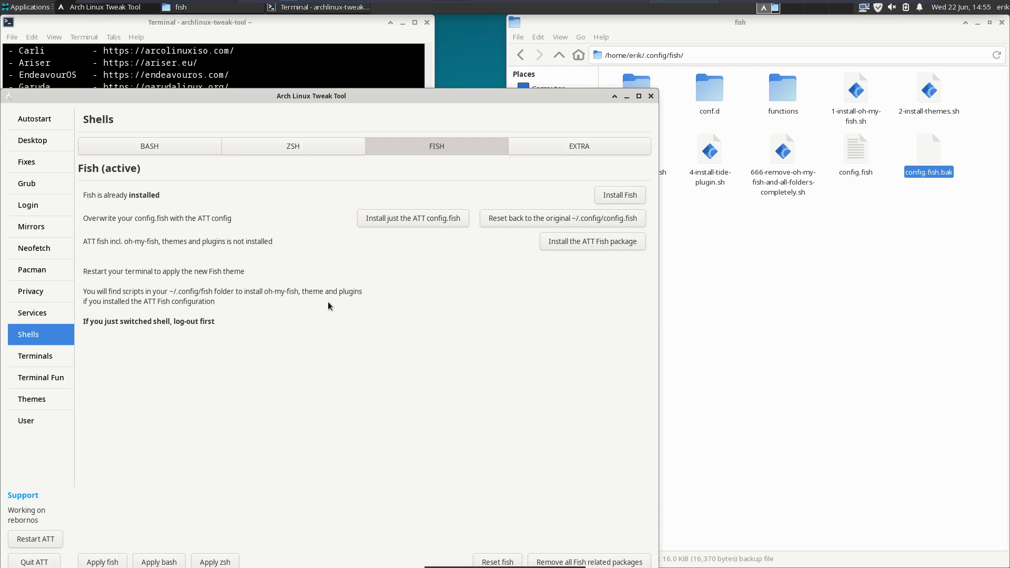
{"action": "left_click", "coordinate": [878, 216]}
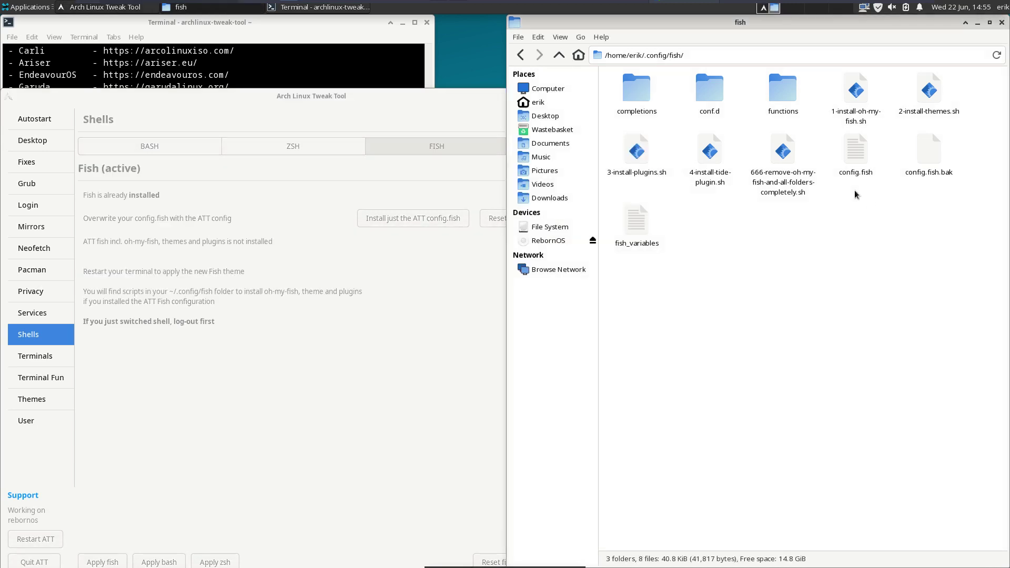
{"action": "left_click_drag", "start_coordinate": [855, 195], "coordinate": [936, 154]}
{"action": "left_click", "coordinate": [915, 219]}
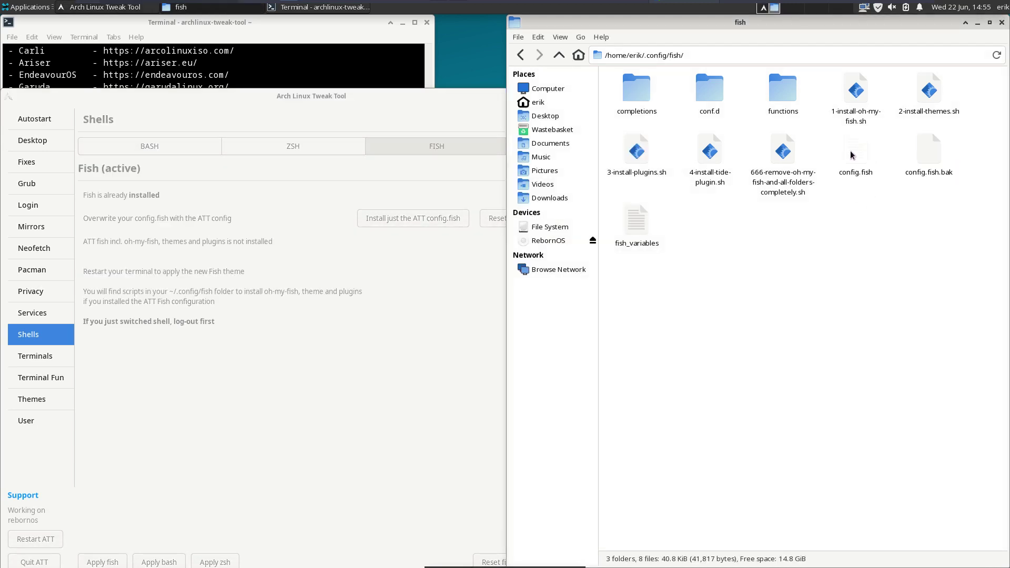
{"action": "left_click", "coordinate": [932, 159]}
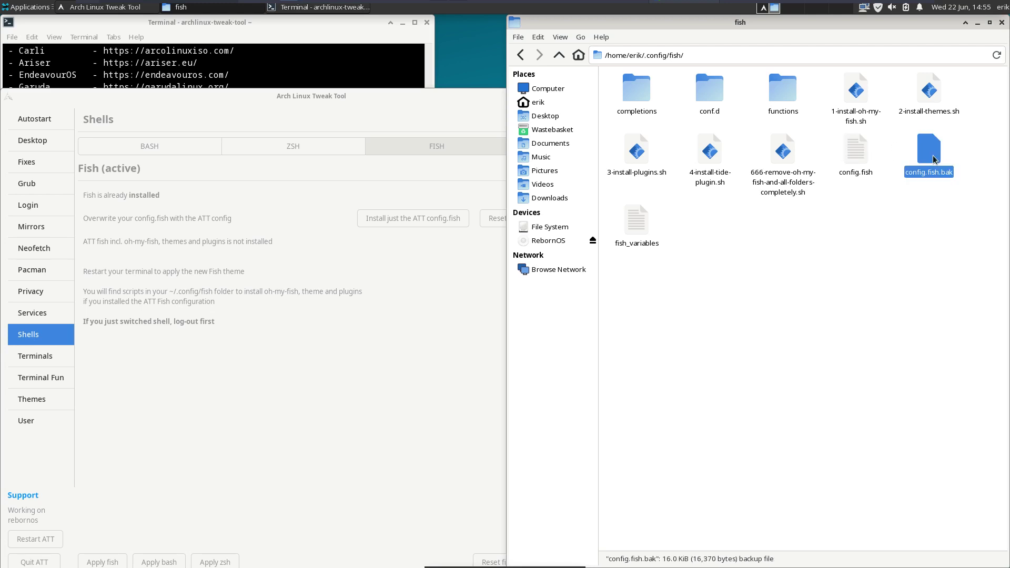
{"action": "left_click", "coordinate": [389, 336]}
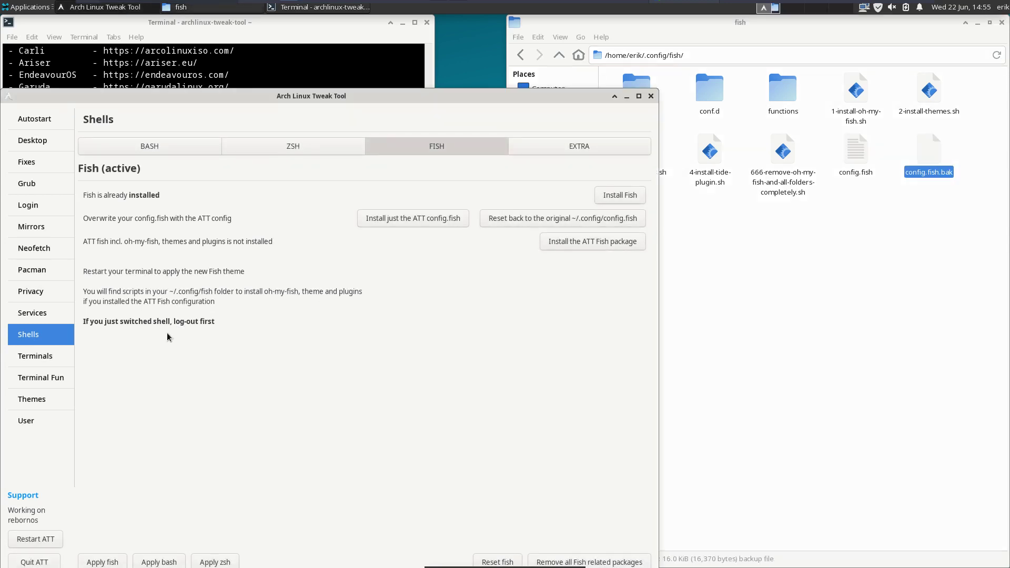
- Install Alacritty and its extra themes from the Terminals page
{"action": "left_click", "coordinate": [38, 357]}
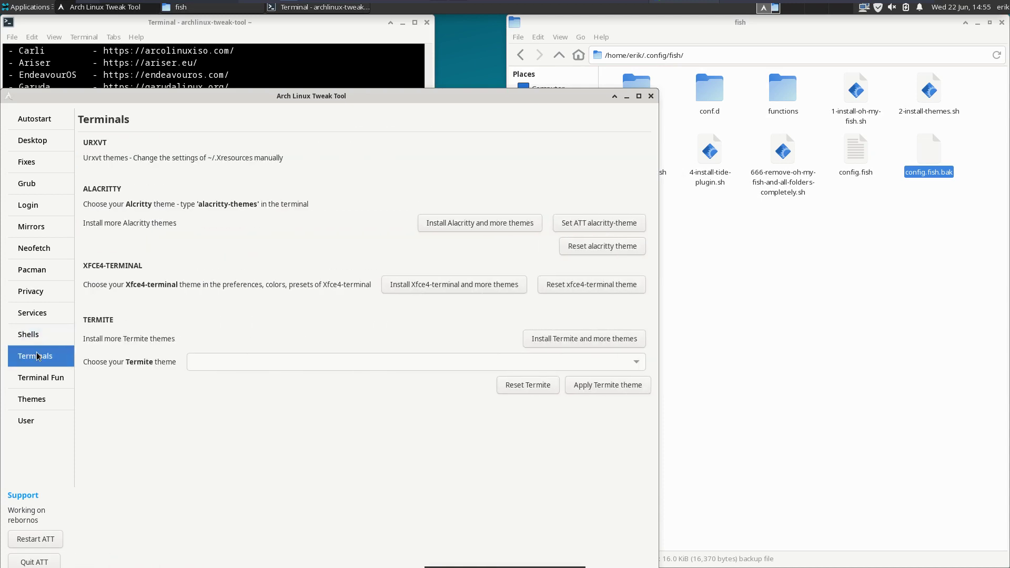
{"action": "left_click", "coordinate": [490, 222]}
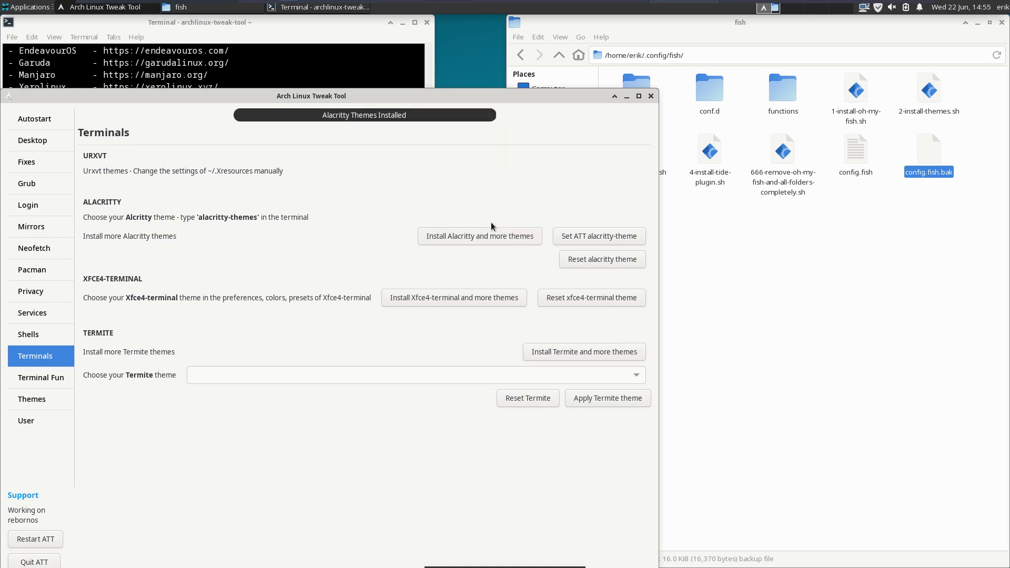
{"action": "key", "text": "ctrl+alt+t"}
- Run alacritty-themes in Xfce Terminal and browse down to Atelierforest.dark
{"action": "type", "text": "alac"}
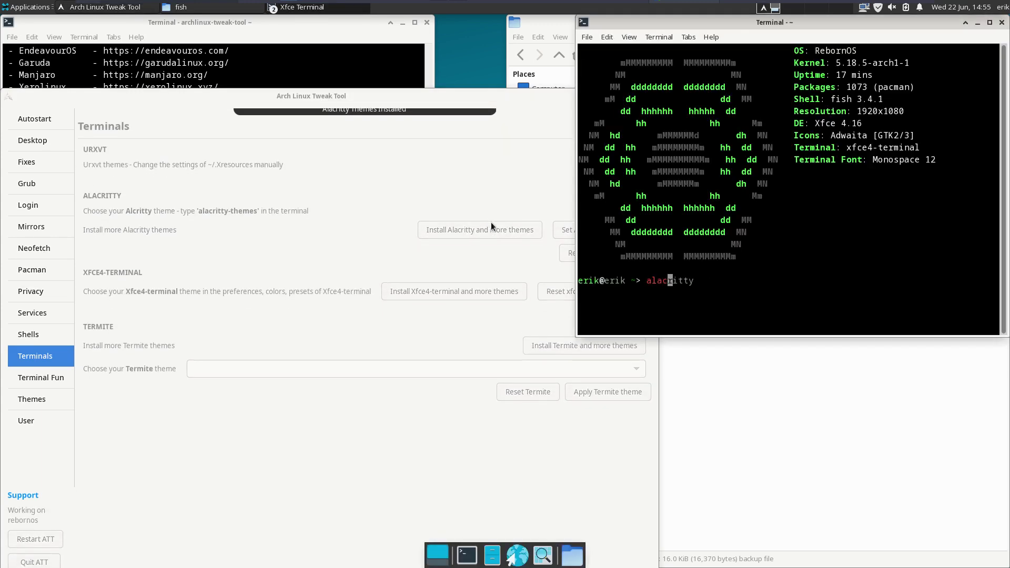
{"action": "key", "text": "Tab"}
{"action": "type", "text": "-t"}
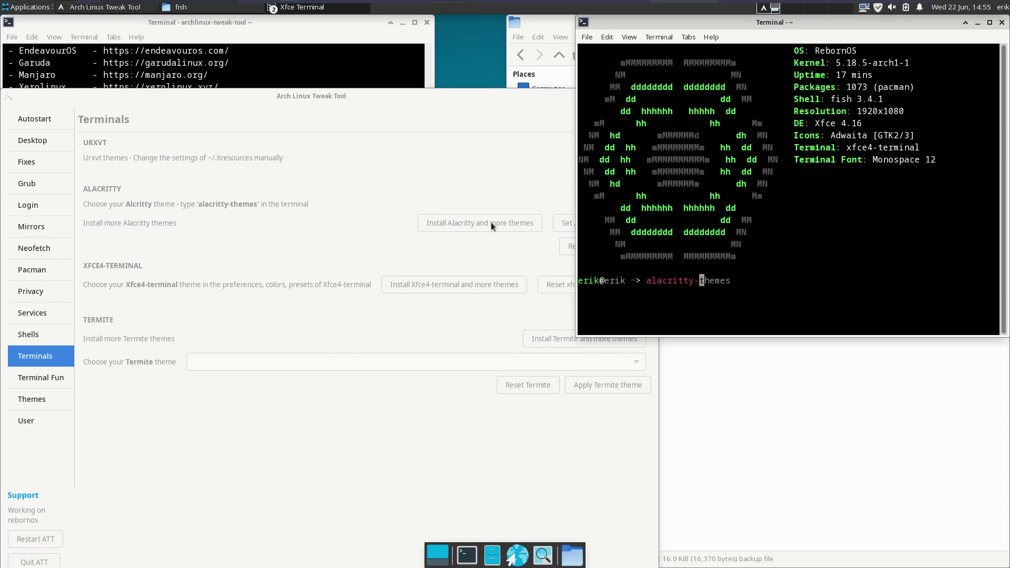
{"action": "key", "text": "Tab"}
{"action": "key", "text": "Down"}
{"action": "key", "text": "Down"}
{"action": "key", "text": "Down"}
{"action": "key", "text": "Down"}
{"action": "key", "text": "Down"}
{"action": "key", "text": "Down"}
{"action": "key", "text": "Down"}
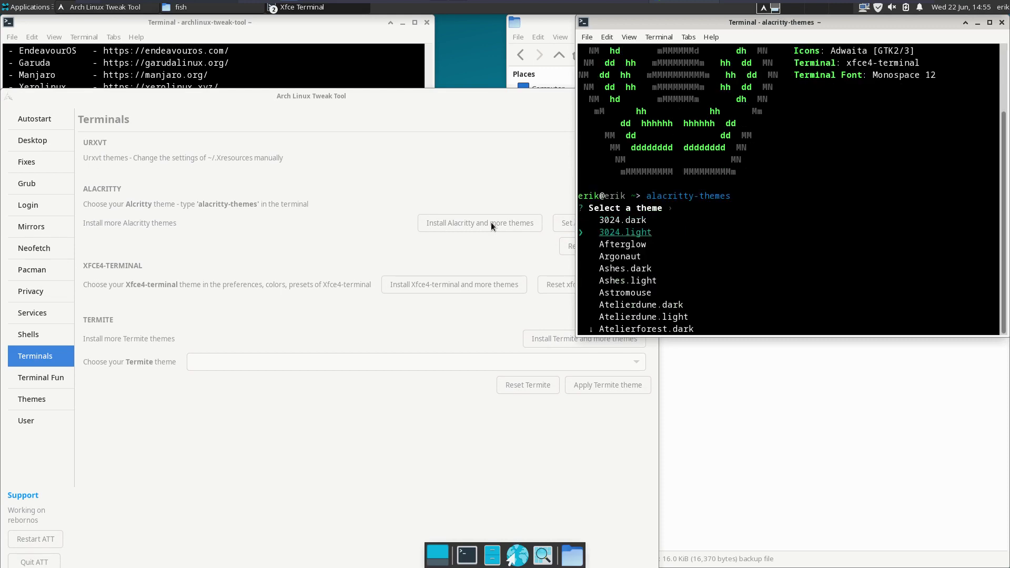
{"action": "key", "text": "Down"}
{"action": "key", "text": "Down"}
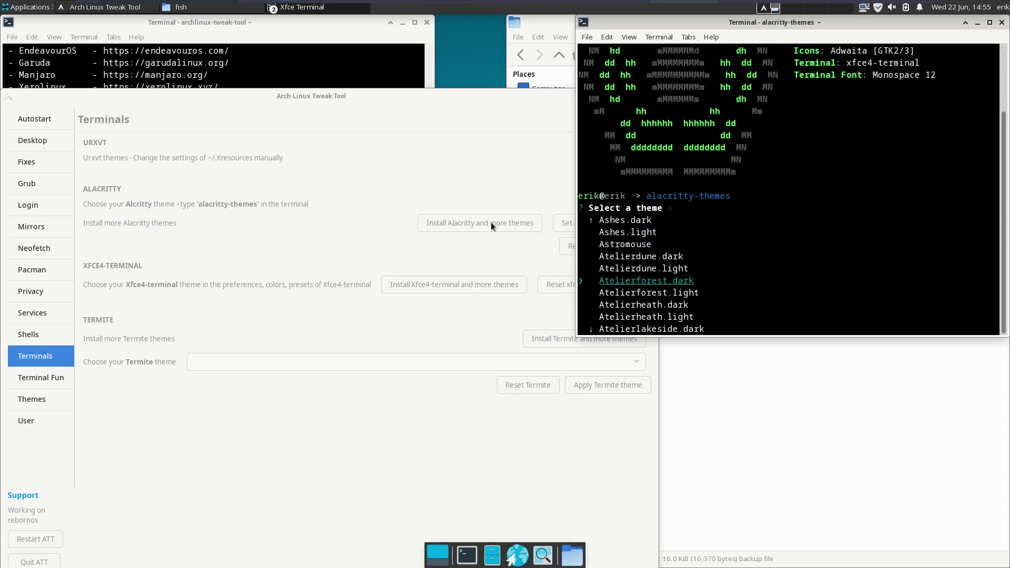
{"action": "left_click_drag", "start_coordinate": [842, 62], "coordinate": [921, 62]}
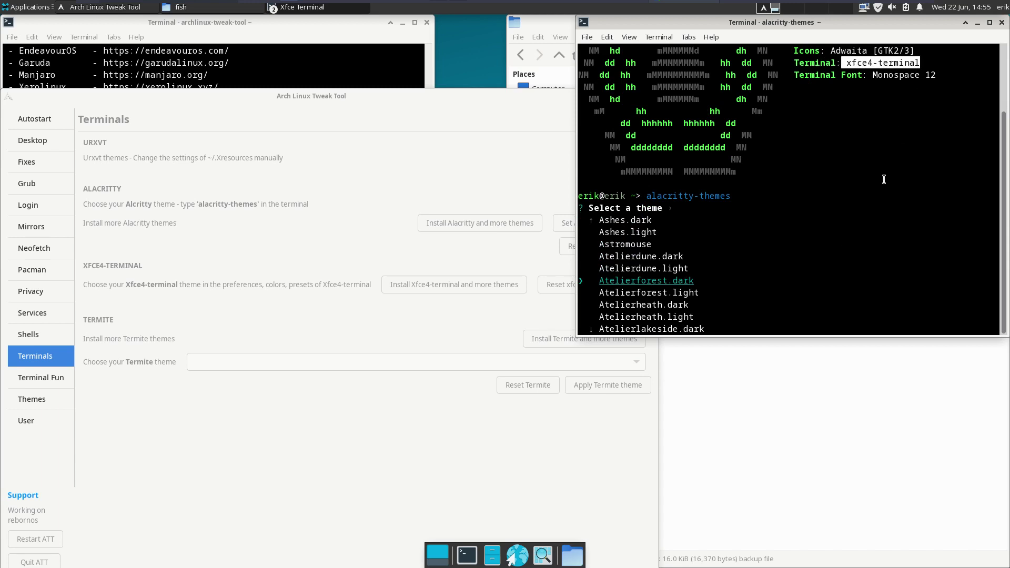
- Close that terminal and launch Alacritty from Applications > System
{"action": "left_click", "coordinate": [1000, 23]}
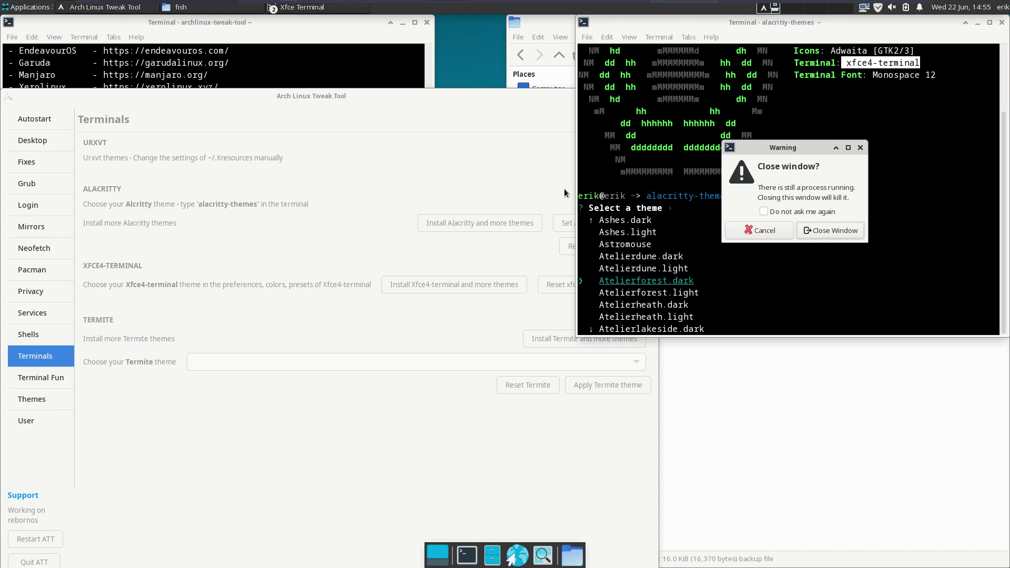
{"action": "left_click", "coordinate": [807, 231]}
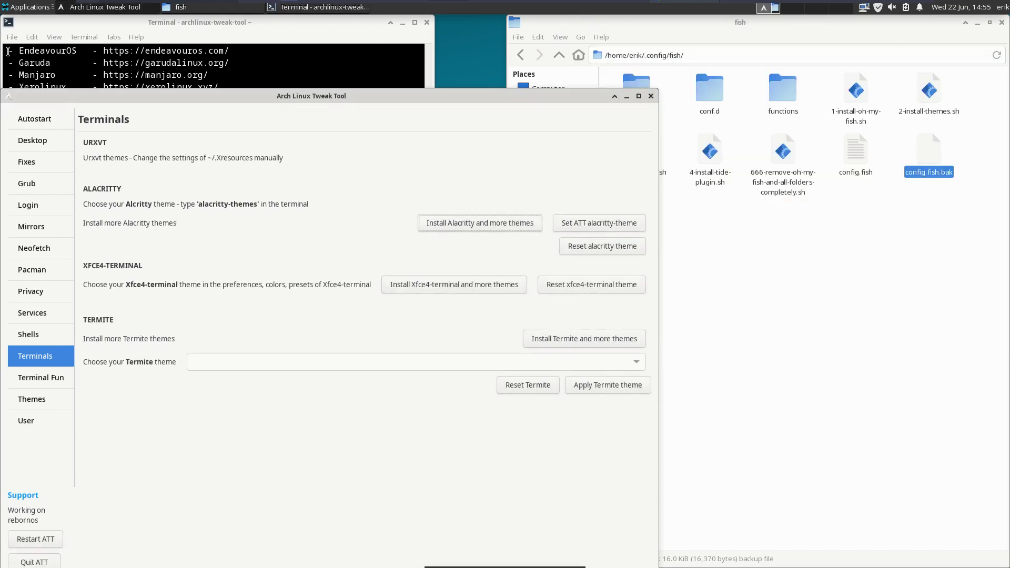
{"action": "left_click", "coordinate": [27, 7]}
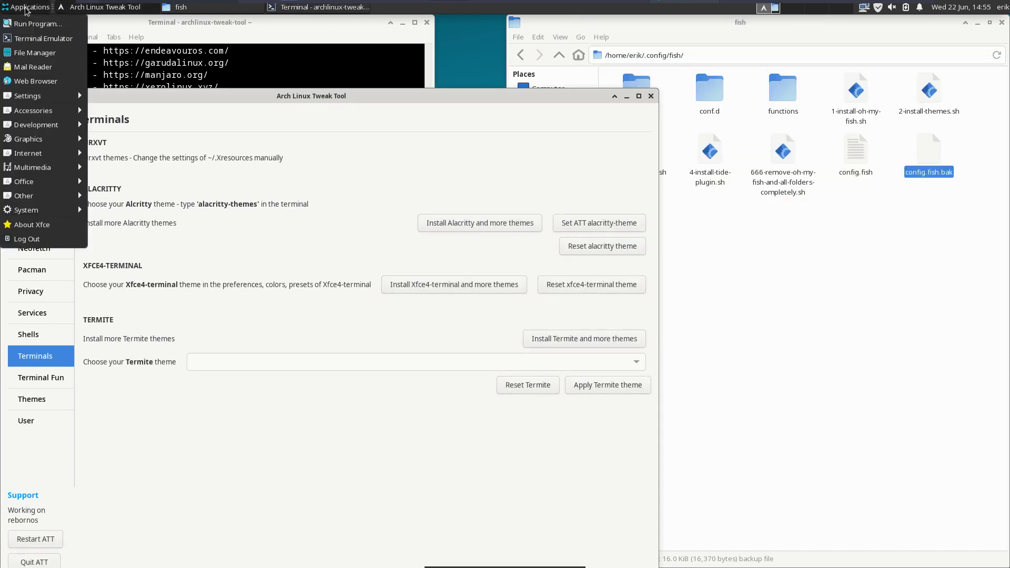
{"action": "mouse_move", "coordinate": [36, 214]}
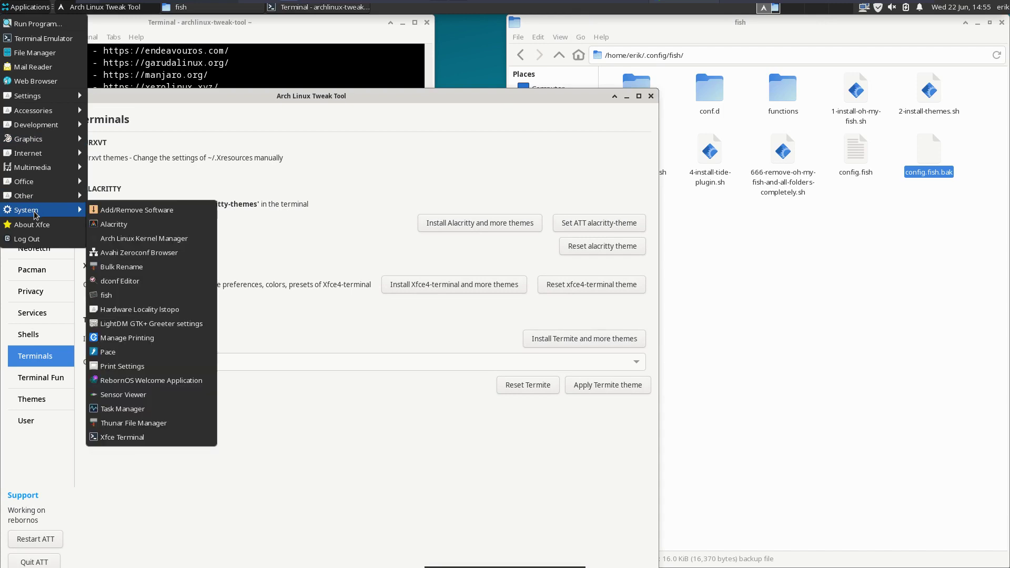
{"action": "left_click", "coordinate": [113, 224]}
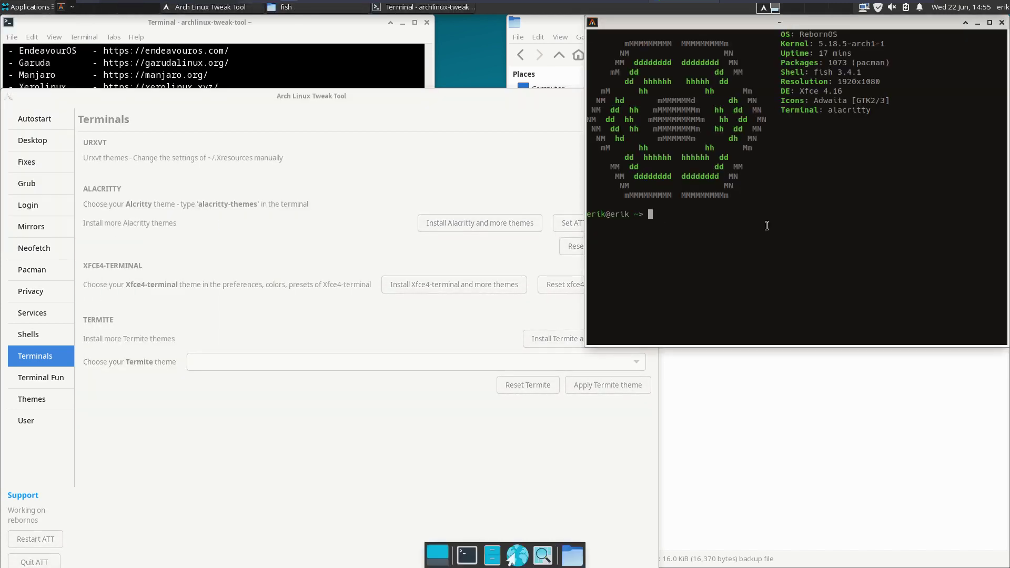
- Run alacritty-themes, preview several themes, and apply Garuda.dr460nized
{"action": "type", "text": "al"}
{"action": "key", "text": "Right"}
{"action": "key", "text": "Return"}
{"action": "key", "text": "Down"}
{"action": "key", "text": "Down"}
{"action": "key", "text": "Down"}
{"action": "key", "text": "Down"}
{"action": "key", "text": "Down"}
{"action": "key", "text": "Down"}
{"action": "key", "text": "Down"}
{"action": "key", "text": "Down"}
{"action": "key", "text": "Down"}
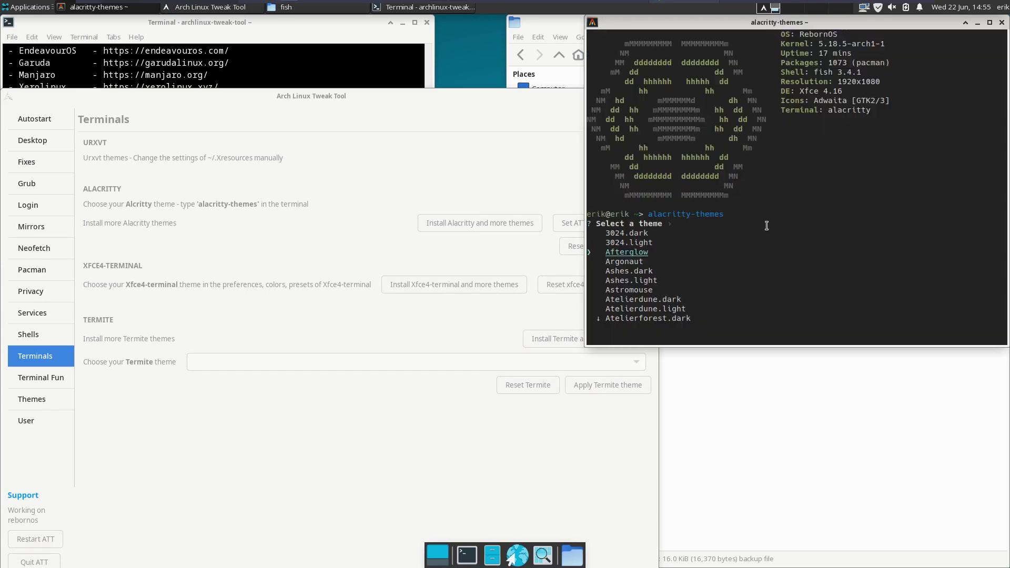
{"action": "key", "text": "Down"}
{"action": "key", "text": "Down"}
{"action": "key", "text": "Down"}
{"action": "key", "text": "Down"}
{"action": "key", "text": "Down"}
{"action": "key", "text": "Down"}
{"action": "key", "text": "Down"}
{"action": "key", "text": "Down"}
{"action": "key", "text": "Down"}
{"action": "key", "text": "Down"}
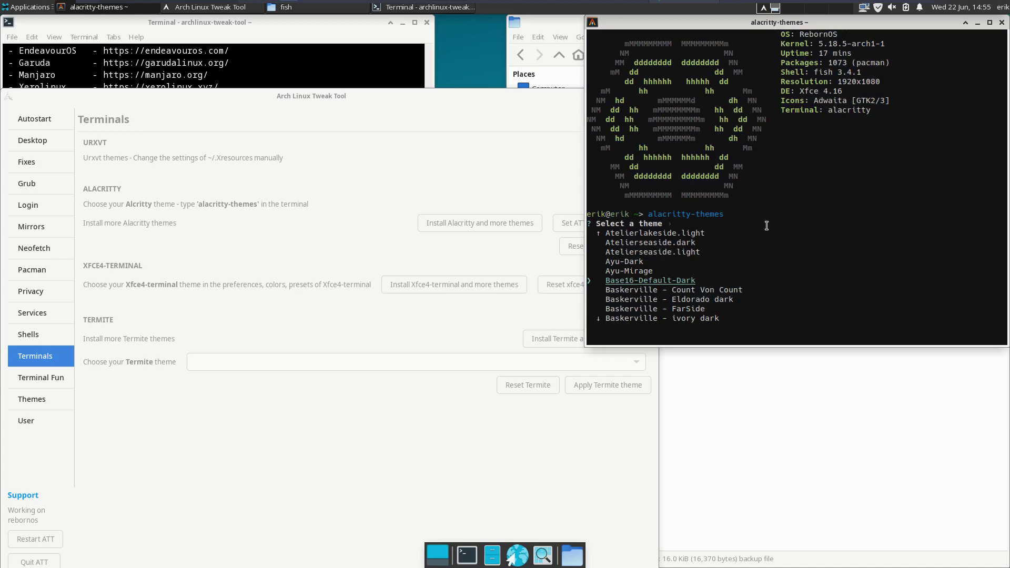
{"action": "key", "text": "Down"}
{"action": "key", "text": "Down"}
{"action": "key", "text": "Down"}
{"action": "key", "text": "Down"}
{"action": "key", "text": "Down"}
{"action": "key", "text": "Down"}
{"action": "key", "text": "Down"}
{"action": "key", "text": "Down"}
{"action": "key", "text": "Down"}
{"action": "key", "text": "Down"}
{"action": "key", "text": "Down"}
{"action": "key", "text": "Down"}
{"action": "key", "text": "Down"}
{"action": "key", "text": "Down"}
{"action": "key", "text": "Down"}
{"action": "key", "text": "Down"}
{"action": "key", "text": "Down"}
{"action": "key", "text": "Down"}
{"action": "key", "text": "Down"}
{"action": "key", "text": "Down"}
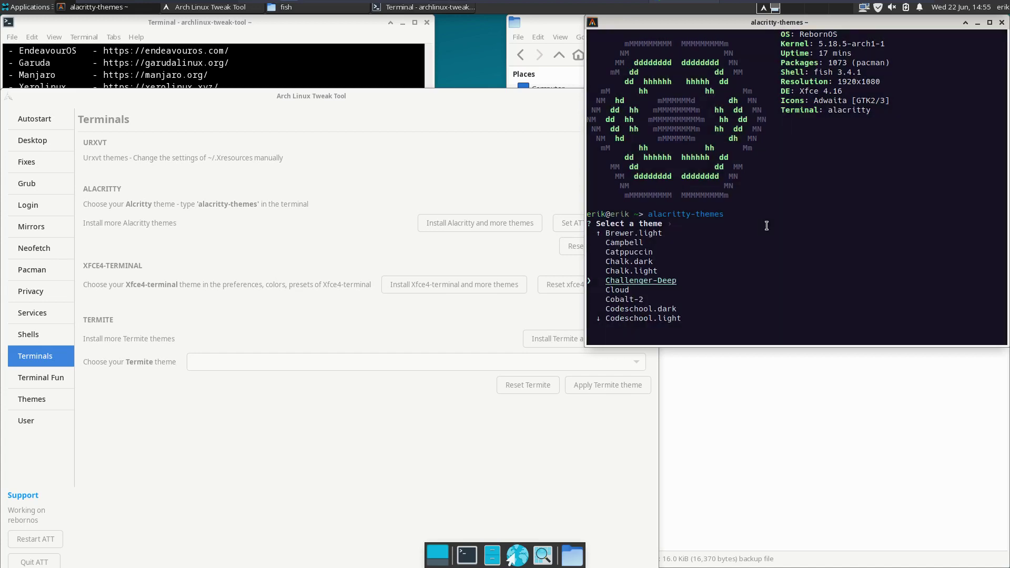
{"action": "key", "text": "Down"}
{"action": "key", "text": "Down"}
{"action": "key", "text": "Down"}
{"action": "key", "text": "Down"}
{"action": "key", "text": "Down"}
{"action": "key", "text": "Down"}
{"action": "key", "text": "Down"}
{"action": "key", "text": "Down"}
{"action": "key", "text": "Down"}
{"action": "key", "text": "Down"}
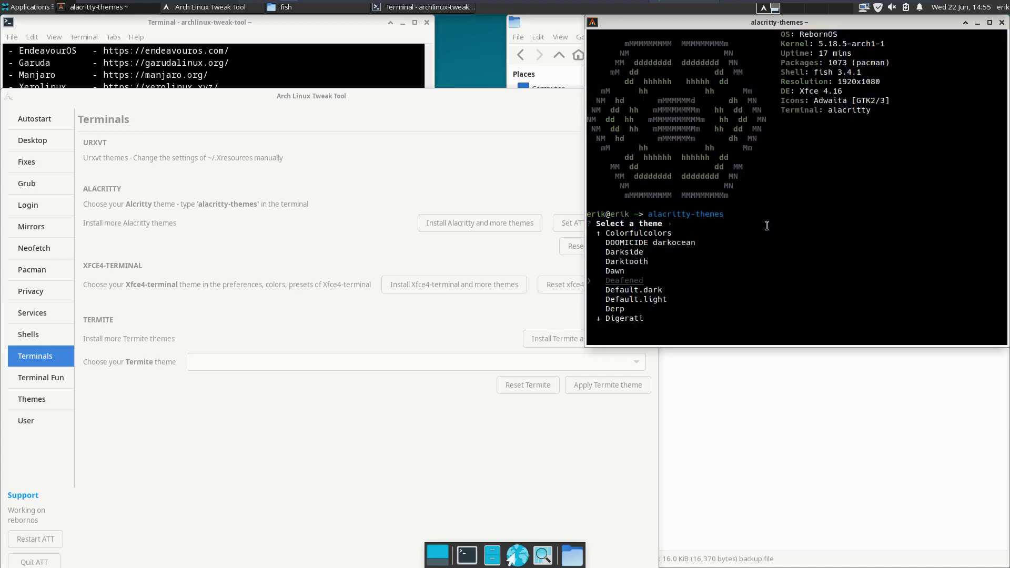
{"action": "key", "text": "Down"}
{"action": "key", "text": "Down"}
{"action": "key", "text": "Down"}
{"action": "key", "text": "Down"}
{"action": "key", "text": "Down"}
{"action": "key", "text": "Down"}
{"action": "key", "text": "Down"}
{"action": "key", "text": "Down"}
{"action": "key", "text": "Down"}
{"action": "key", "text": "Down"}
{"action": "key", "text": "Down"}
{"action": "key", "text": "Down"}
{"action": "key", "text": "Down"}
{"action": "key", "text": "Down"}
{"action": "key", "text": "Down"}
{"action": "key", "text": "Down"}
{"action": "key", "text": "Down"}
{"action": "key", "text": "Down"}
{"action": "key", "text": "Down"}
{"action": "key", "text": "Down"}
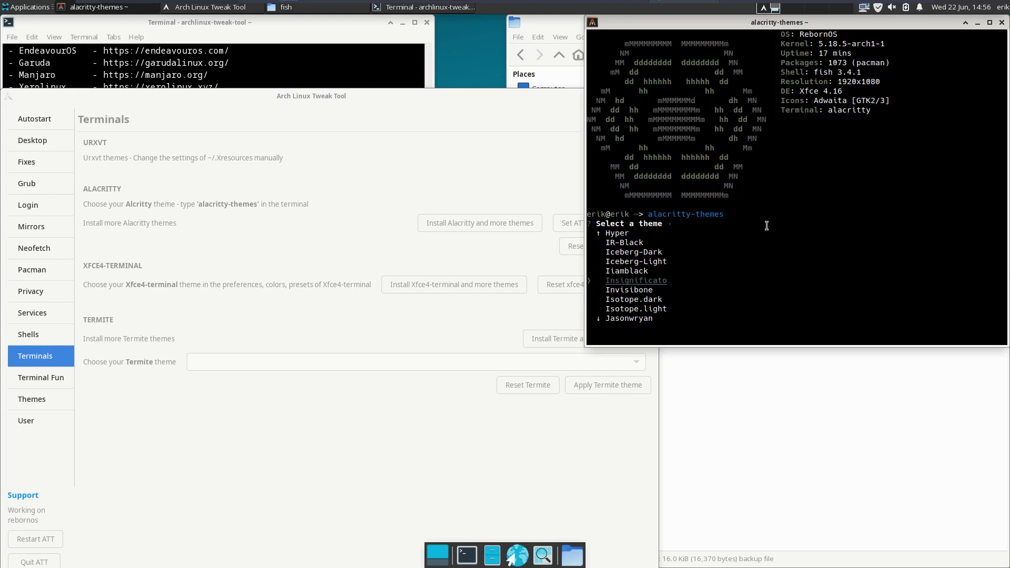
{"action": "key", "text": "Down"}
{"action": "key", "text": "Down"}
{"action": "key", "text": "Down"}
{"action": "key", "text": "Down"}
{"action": "key", "text": "Down"}
{"action": "key", "text": "Down"}
{"action": "key", "text": "Down"}
{"action": "key", "text": "Down"}
{"action": "key", "text": "Down"}
{"action": "key", "text": "Down"}
{"action": "key", "text": "Down"}
{"action": "key", "text": "Down"}
{"action": "key", "text": "Down"}
{"action": "key", "text": "Down"}
{"action": "key", "text": "Down"}
{"action": "key", "text": "Down"}
{"action": "key", "text": "Down"}
{"action": "key", "text": "Down"}
{"action": "key", "text": "Down"}
{"action": "key", "text": "Down"}
{"action": "key", "text": "Up"}
{"action": "key", "text": "Up"}
{"action": "key", "text": "Up"}
{"action": "key", "text": "Up"}
{"action": "key", "text": "Up"}
{"action": "key", "text": "Up"}
{"action": "key", "text": "Up"}
{"action": "key", "text": "Up"}
{"action": "key", "text": "Up"}
{"action": "key", "text": "Up"}
{"action": "key", "text": "Up"}
{"action": "key", "text": "Up"}
{"action": "key", "text": "Up"}
{"action": "key", "text": "Up"}
{"action": "key", "text": "Up"}
{"action": "key", "text": "Up"}
{"action": "key", "text": "Up"}
{"action": "key", "text": "Up"}
{"action": "key", "text": "Up"}
{"action": "key", "text": "Up"}
{"action": "key", "text": "Up"}
{"action": "key", "text": "Up"}
{"action": "key", "text": "Up"}
{"action": "key", "text": "Up"}
{"action": "key", "text": "Up"}
{"action": "key", "text": "Up"}
{"action": "key", "text": "Up"}
{"action": "key", "text": "Up"}
{"action": "key", "text": "Up"}
{"action": "key", "text": "Up"}
{"action": "key", "text": "Up"}
{"action": "key", "text": "Up"}
{"action": "key", "text": "Up"}
{"action": "key", "text": "Up"}
{"action": "key", "text": "Up"}
{"action": "key", "text": "Up"}
{"action": "key", "text": "Up"}
{"action": "key", "text": "Up"}
{"action": "key", "text": "Up"}
{"action": "key", "text": "Up"}
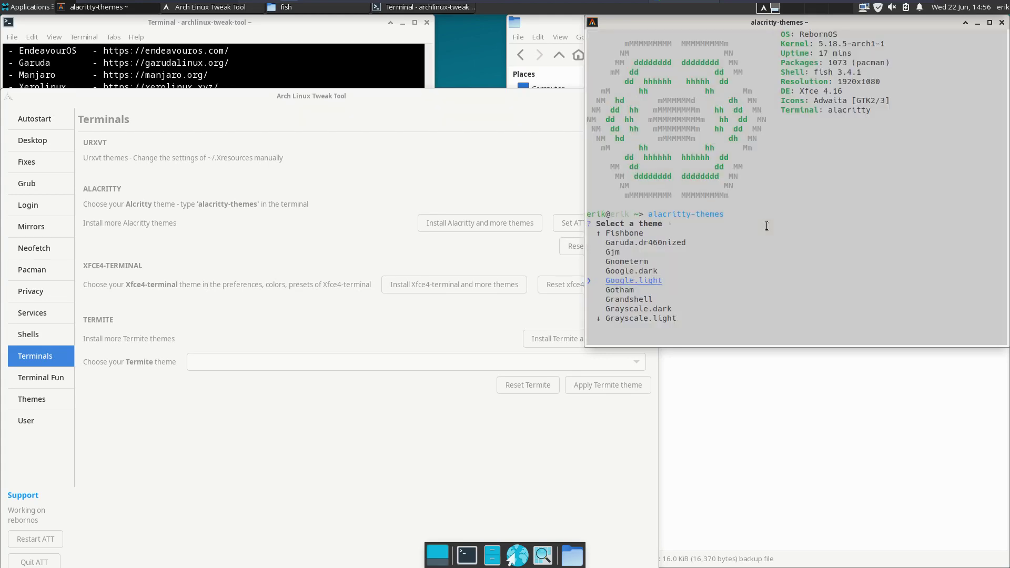
{"action": "key", "text": "Up"}
{"action": "key", "text": "Up"}
{"action": "key", "text": "Up"}
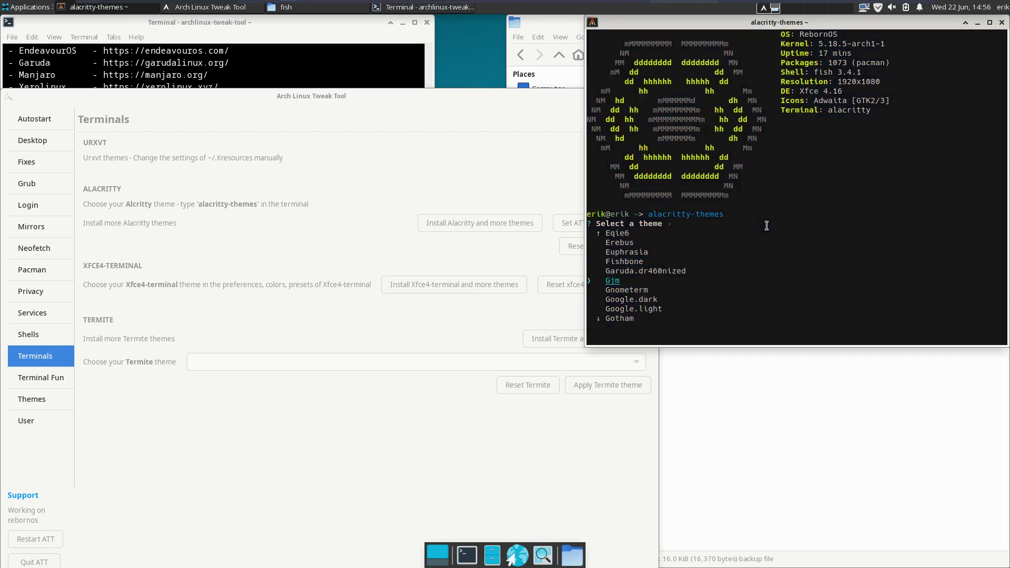
{"action": "key", "text": "Up"}
{"action": "key", "text": "Return"}
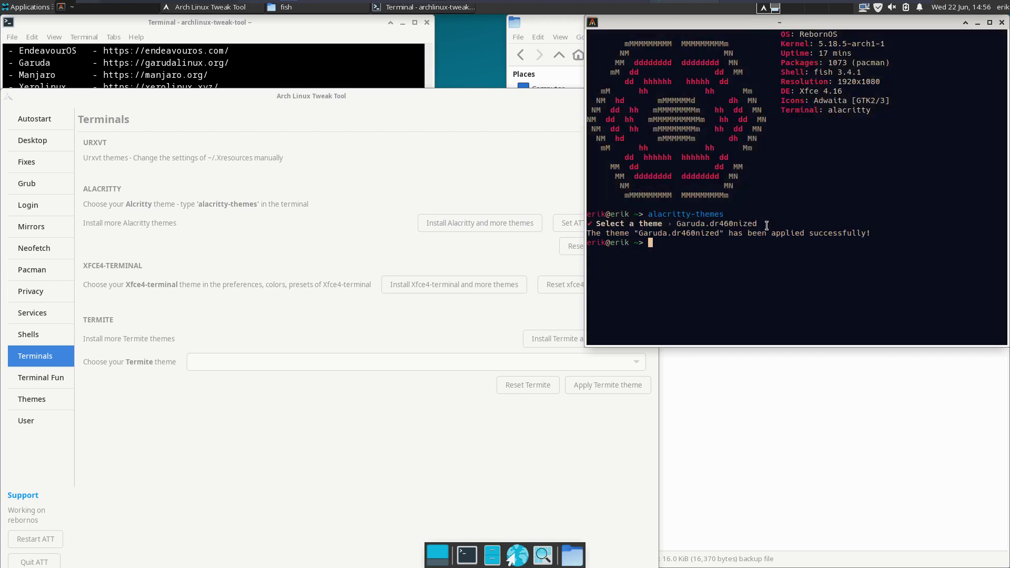
- Run update for a system update, which finds nothing to upgrade
{"action": "type", "text": "update"}
{"action": "key", "text": "Return"}
{"action": "key", "text": "Return"}
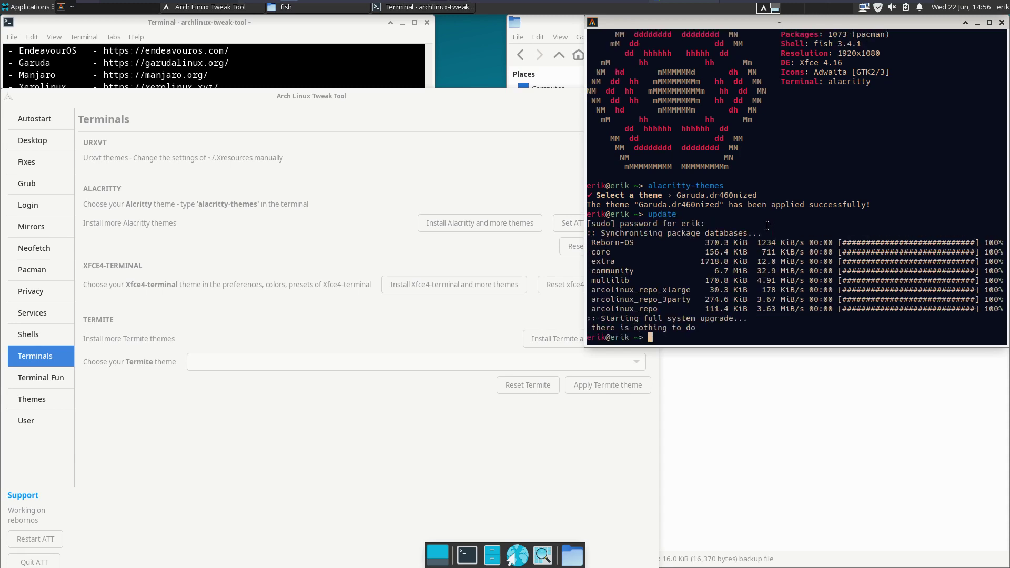
{"action": "left_click", "coordinate": [245, 240]}
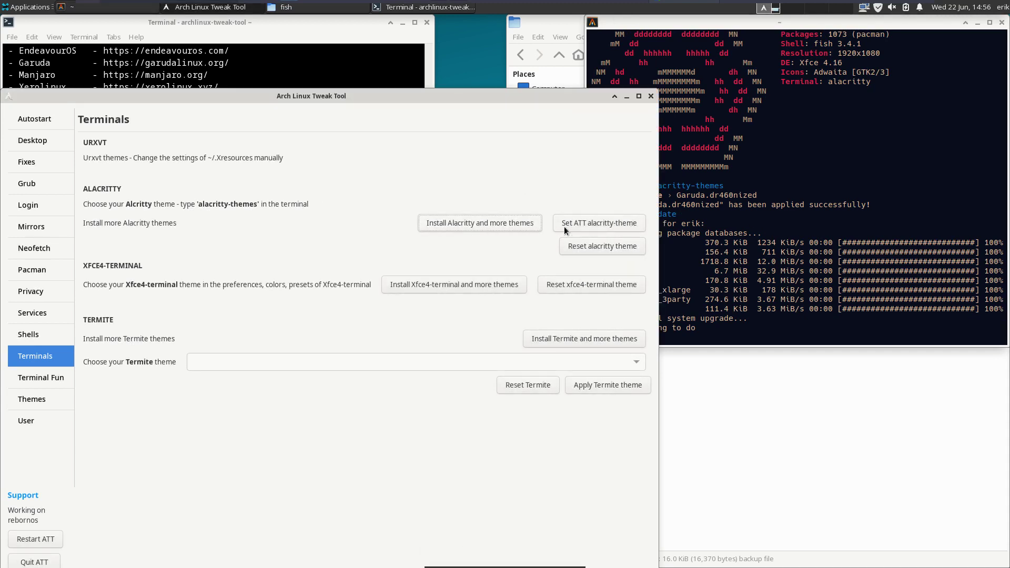
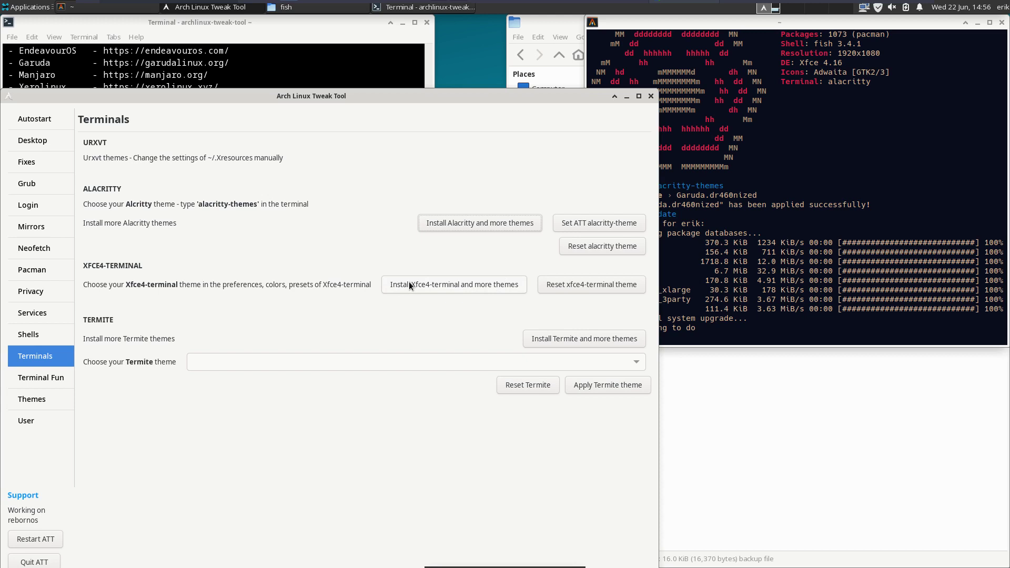
- Install the extra Xfce4-terminal themes and centre the Xfce Terminal window
{"action": "left_click", "coordinate": [443, 285]}
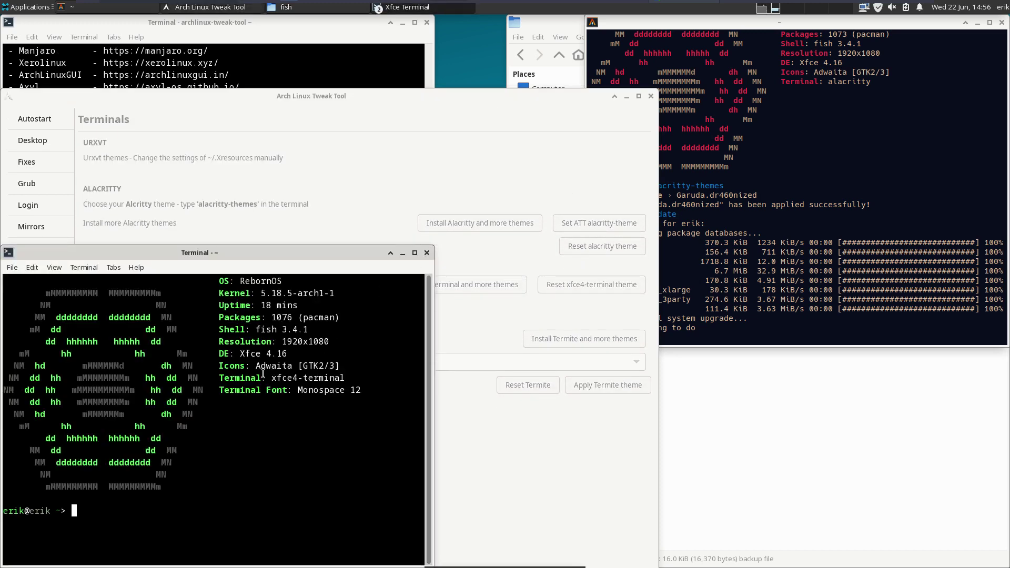
{"action": "left_click", "coordinate": [54, 267]}
{"action": "left_click", "coordinate": [55, 267]}
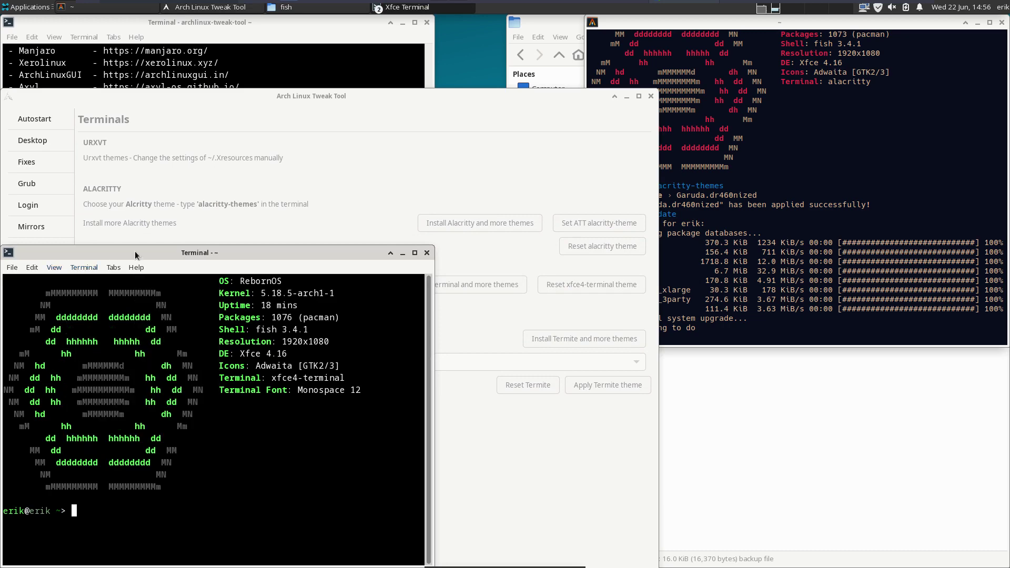
{"action": "left_click_drag", "start_coordinate": [232, 254], "coordinate": [437, 96]}
- Browse Xfce Terminal's colour presets without applying any, then close the terminal
{"action": "left_click", "coordinate": [241, 109]}
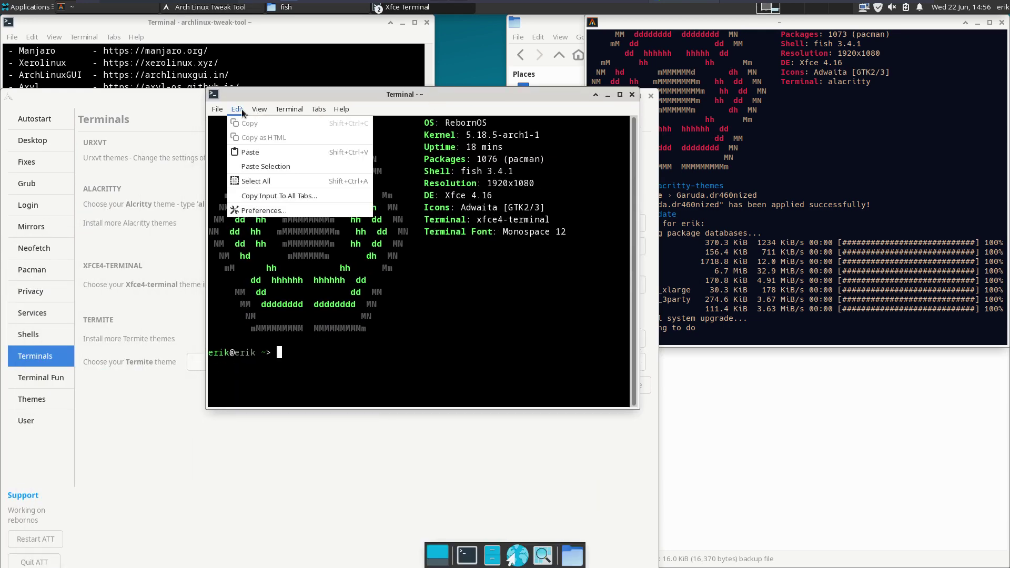
{"action": "left_click", "coordinate": [331, 209]}
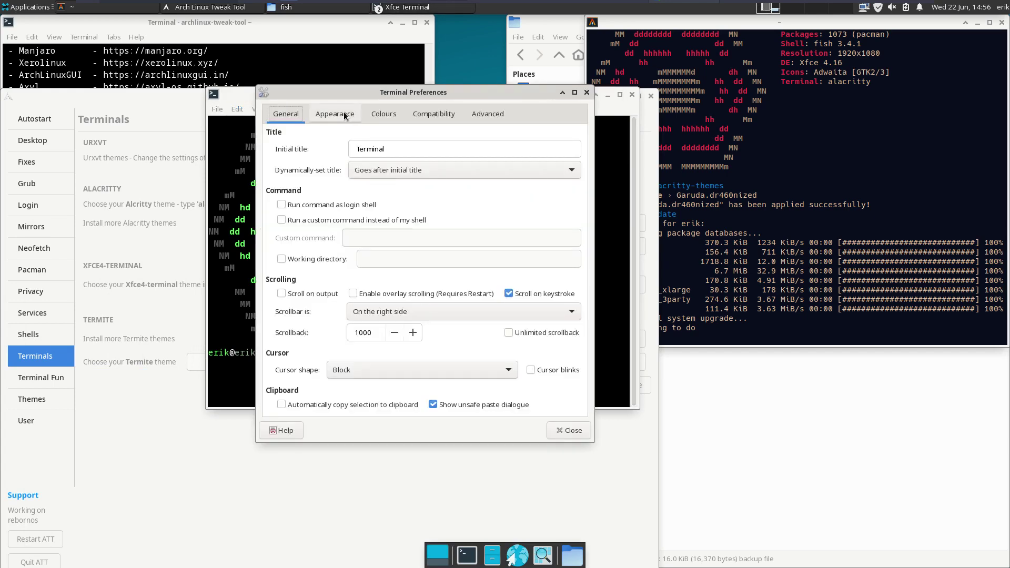
{"action": "left_click", "coordinate": [335, 114]}
{"action": "left_click", "coordinate": [383, 114]}
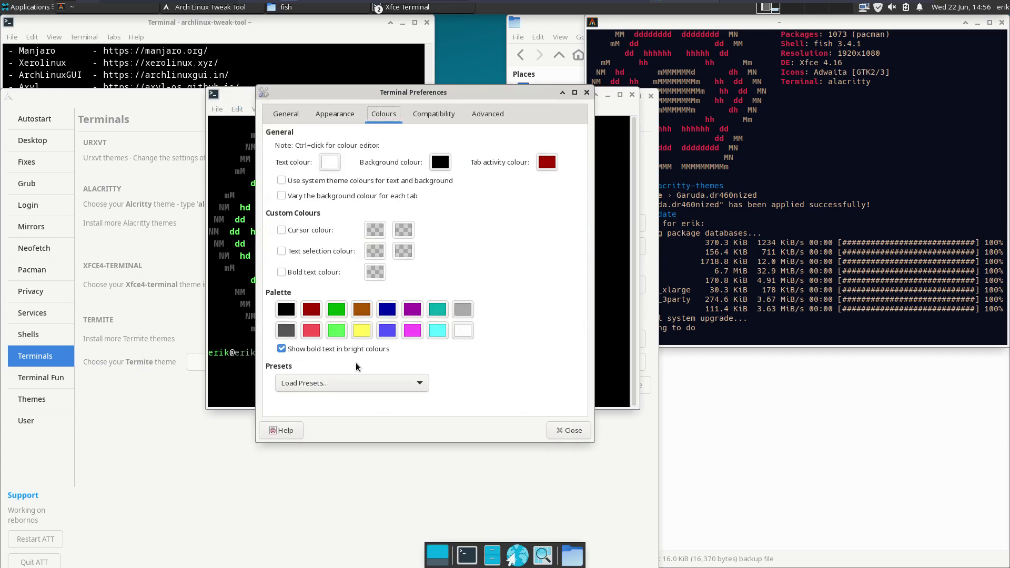
{"action": "left_click", "coordinate": [351, 380]}
{"action": "scroll", "coordinate": [355, 440], "scroll_direction": "down", "scroll_amount": 3}
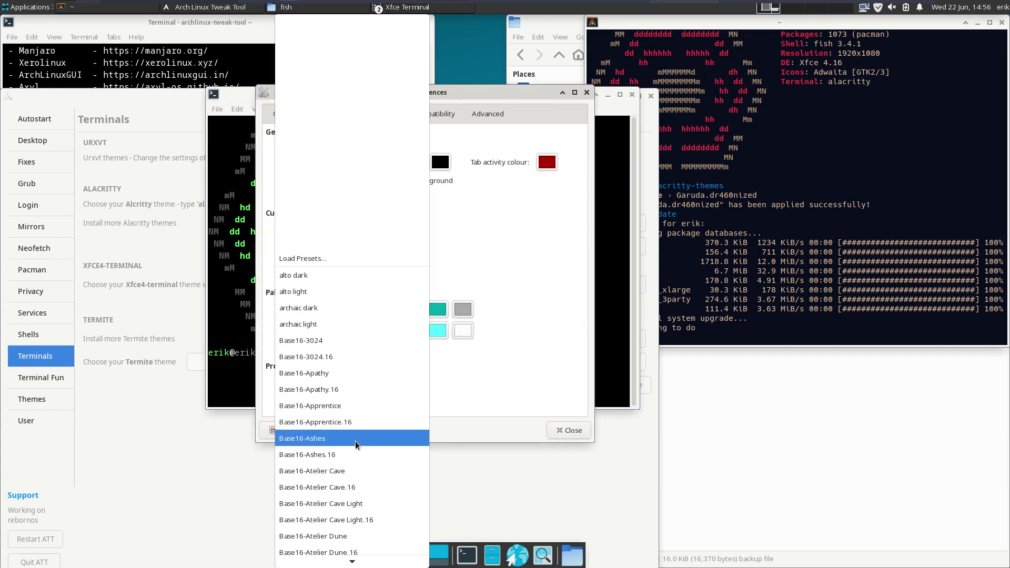
{"action": "scroll", "coordinate": [355, 441], "scroll_direction": "down", "scroll_amount": 20}
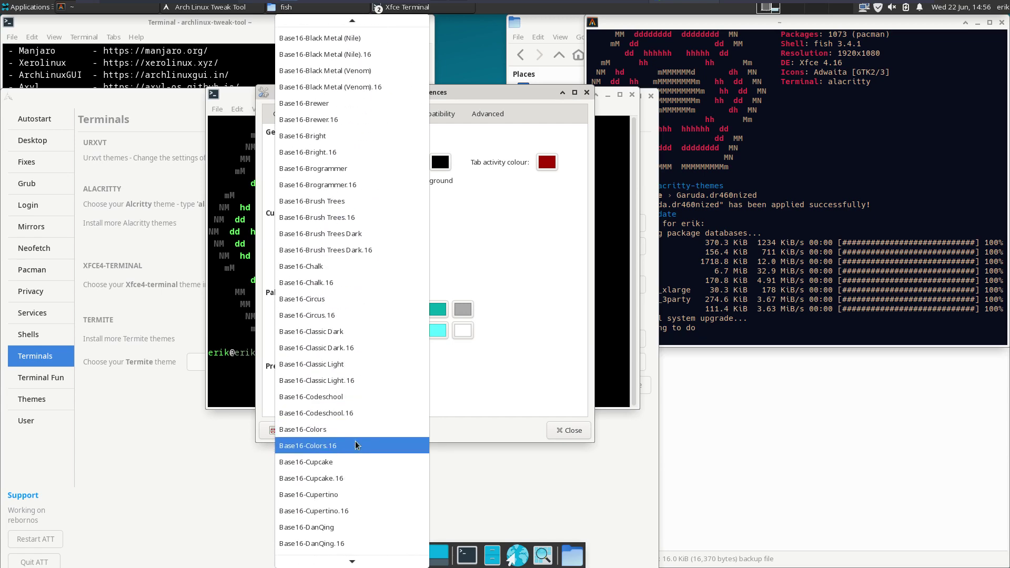
{"action": "scroll", "coordinate": [355, 441], "scroll_direction": "down", "scroll_amount": 20}
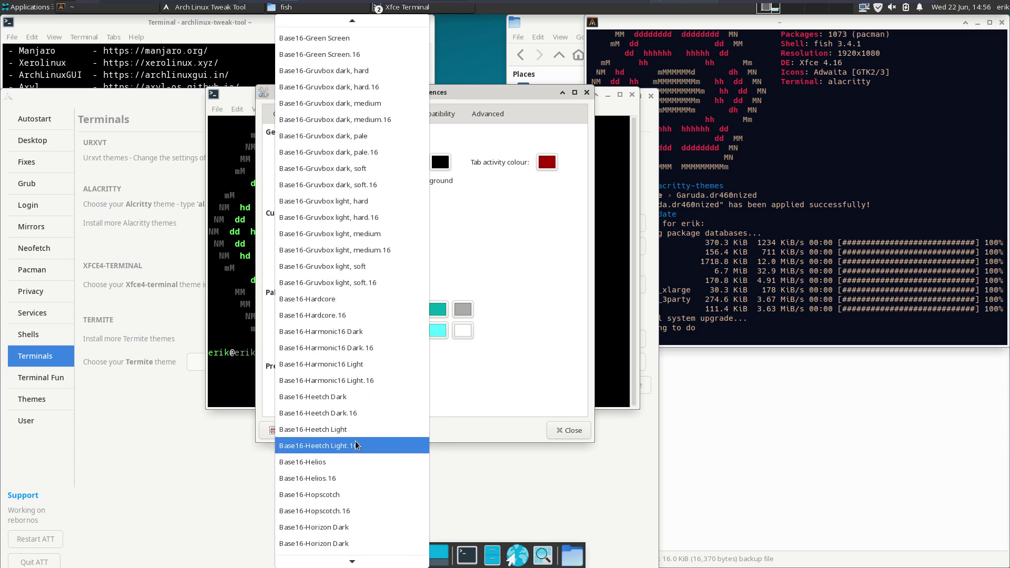
{"action": "scroll", "coordinate": [356, 444], "scroll_direction": "down", "scroll_amount": 20}
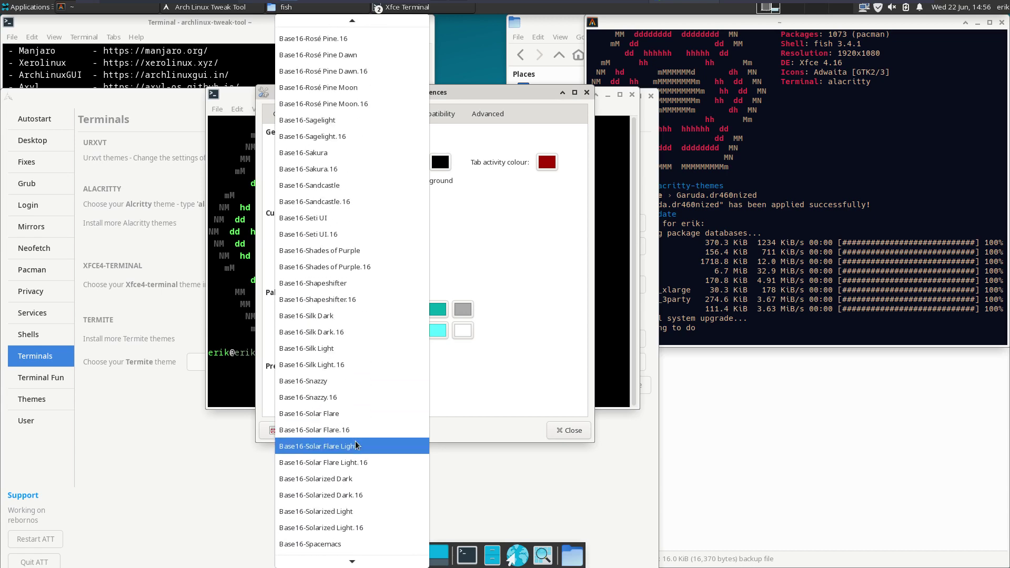
{"action": "scroll", "coordinate": [356, 445], "scroll_direction": "down", "scroll_amount": 20}
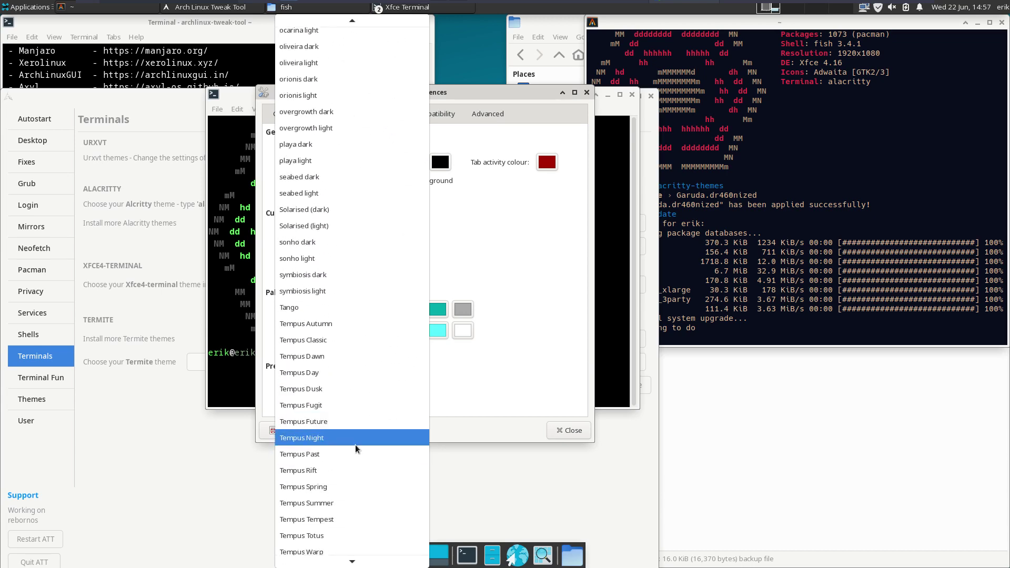
{"action": "scroll", "coordinate": [355, 444], "scroll_direction": "down", "scroll_amount": 5}
{"action": "left_click", "coordinate": [440, 387]}
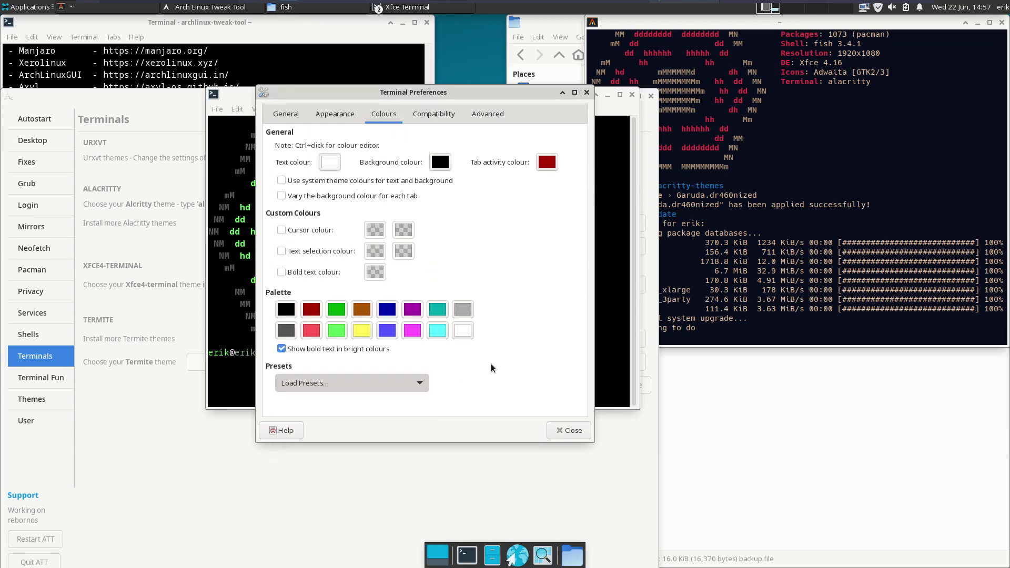
{"action": "left_click", "coordinate": [568, 429]}
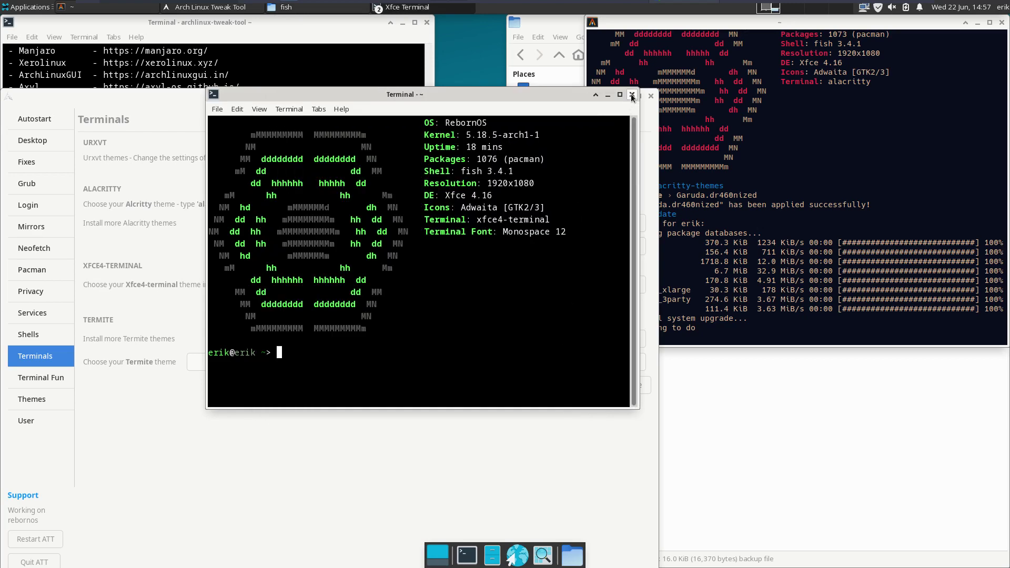
{"action": "left_click", "coordinate": [631, 95]}
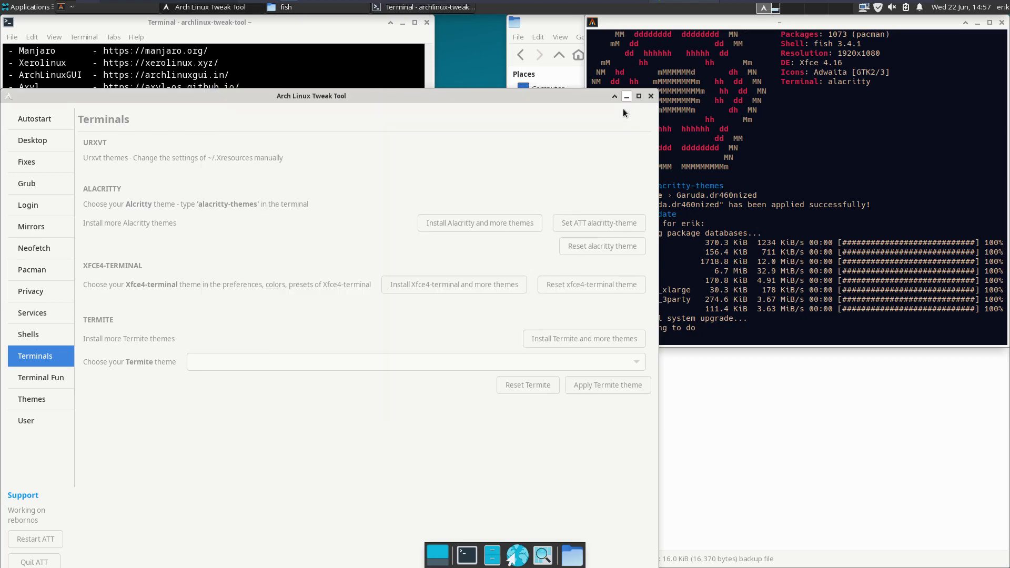
- Install the Termite themes and launch Termite from Applications > System
{"action": "left_click", "coordinate": [610, 340]}
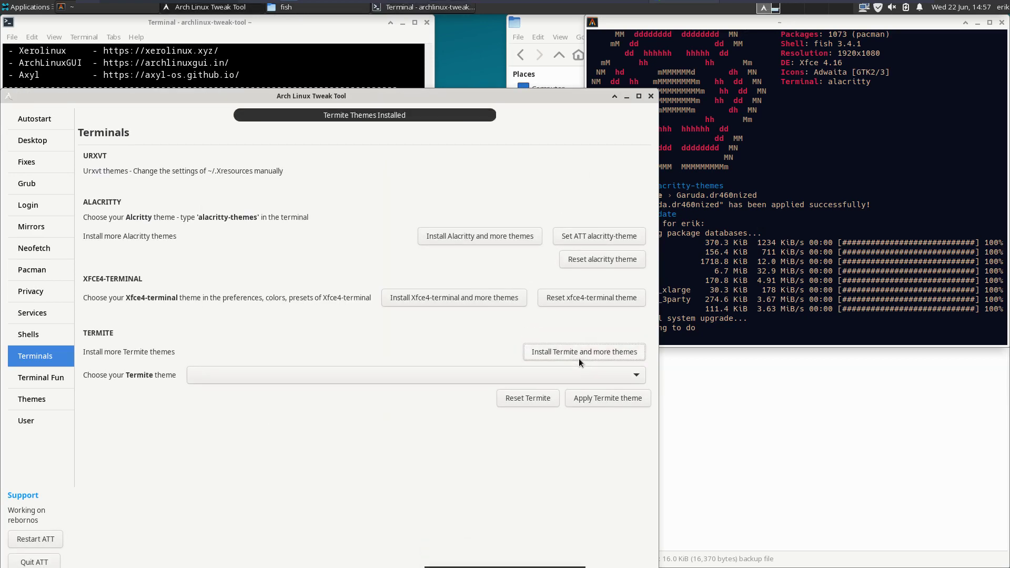
{"action": "left_click", "coordinate": [84, 7]}
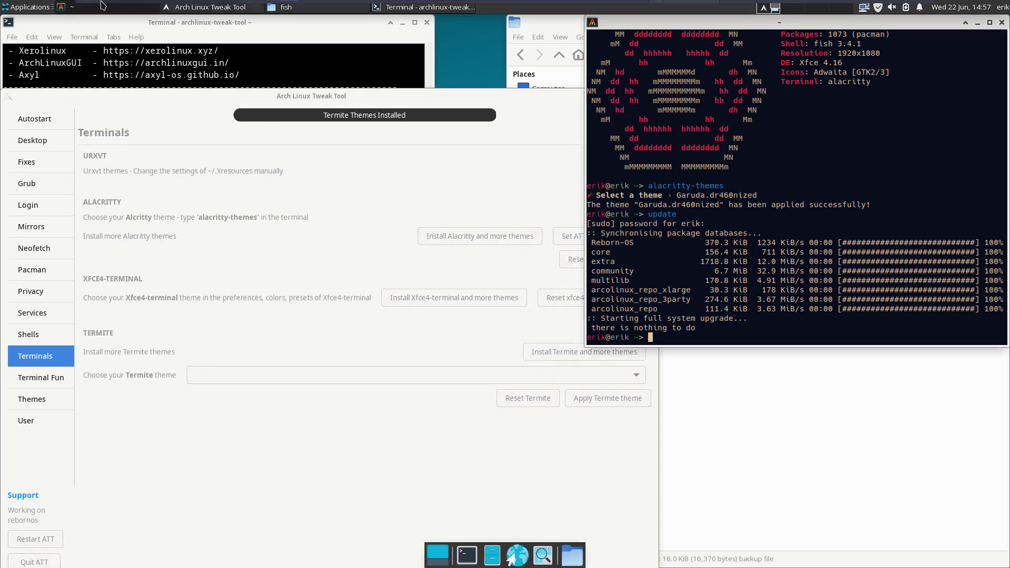
{"action": "left_click", "coordinate": [28, 7]}
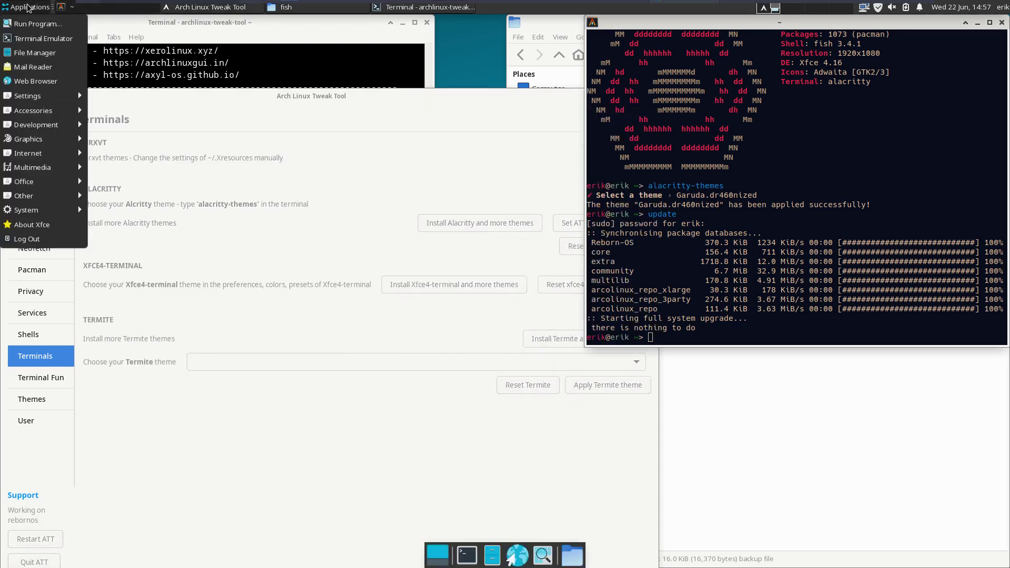
{"action": "mouse_move", "coordinate": [65, 213]}
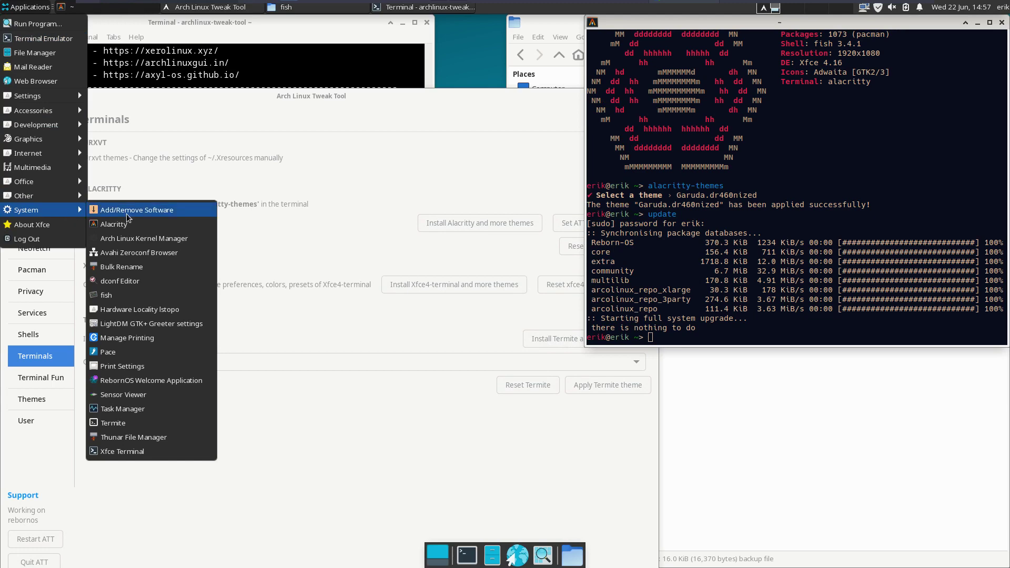
{"action": "left_click", "coordinate": [147, 423]}
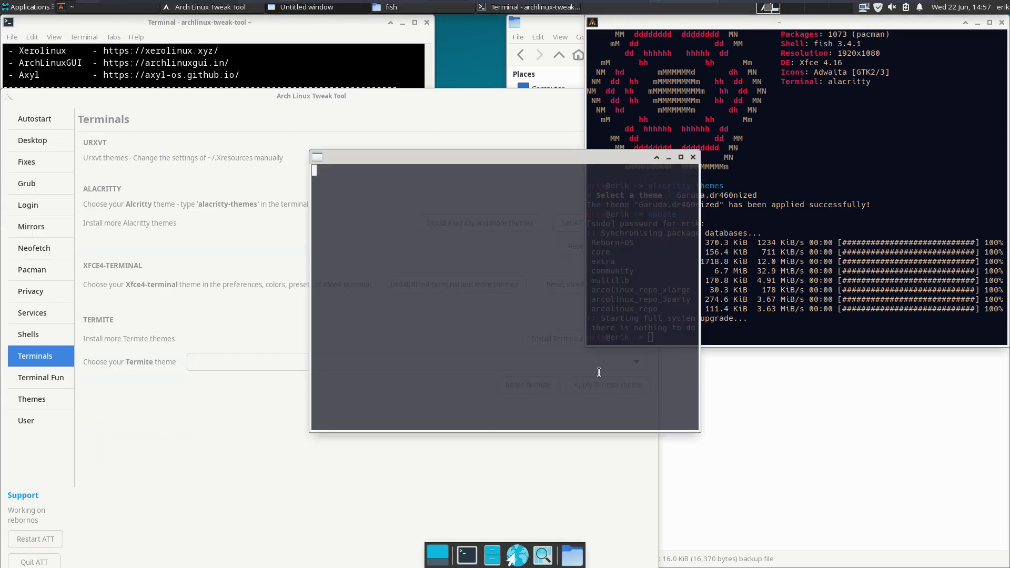
{"action": "left_click_drag", "start_coordinate": [553, 160], "coordinate": [771, 151]}
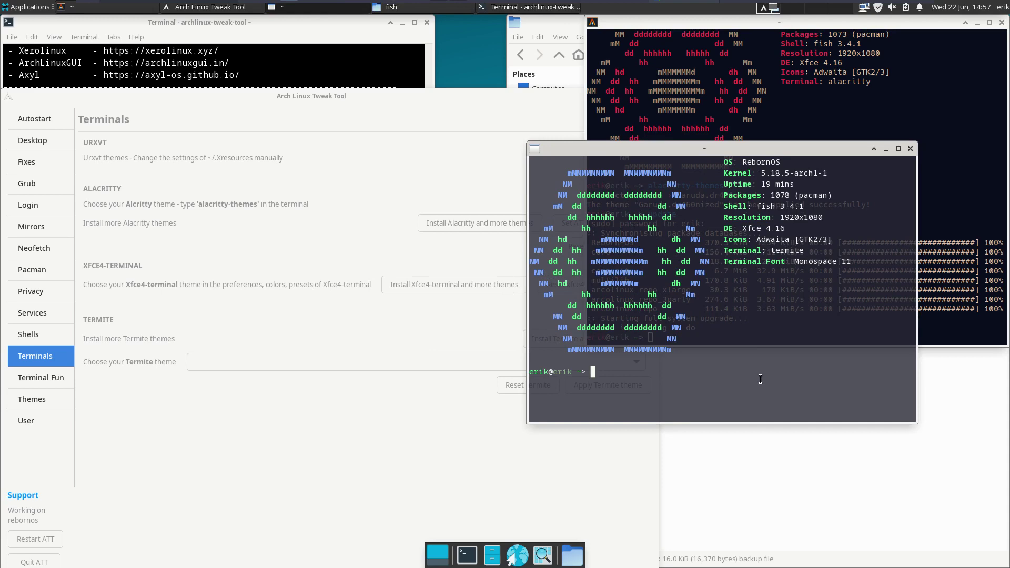
{"action": "left_click", "coordinate": [410, 321]}
- Browse the Termite theme list without choosing one, then close Termite
{"action": "left_click", "coordinate": [516, 360]}
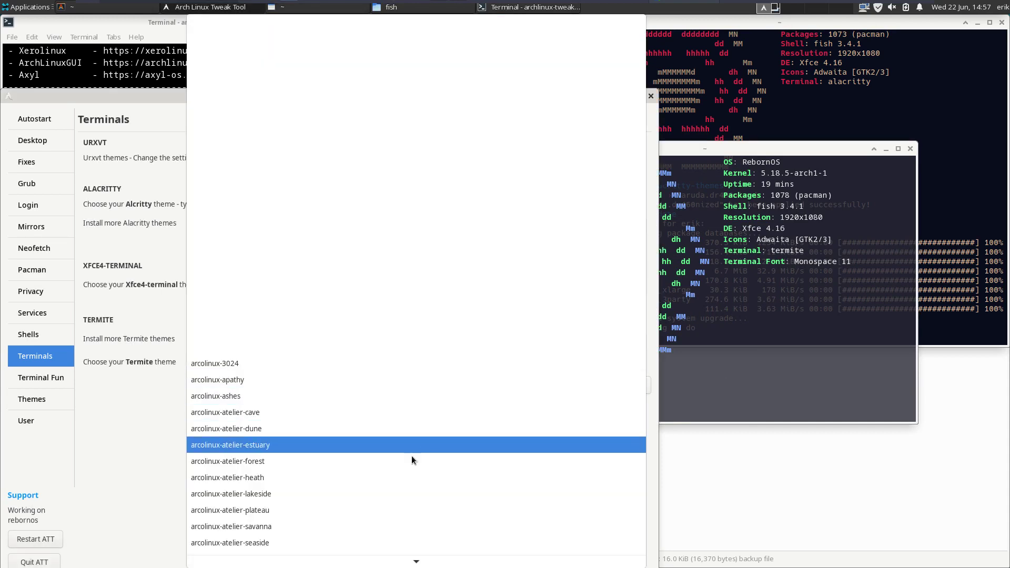
{"action": "scroll", "coordinate": [383, 482], "scroll_direction": "down", "scroll_amount": 3}
{"action": "scroll", "coordinate": [383, 484], "scroll_direction": "down", "scroll_amount": 4}
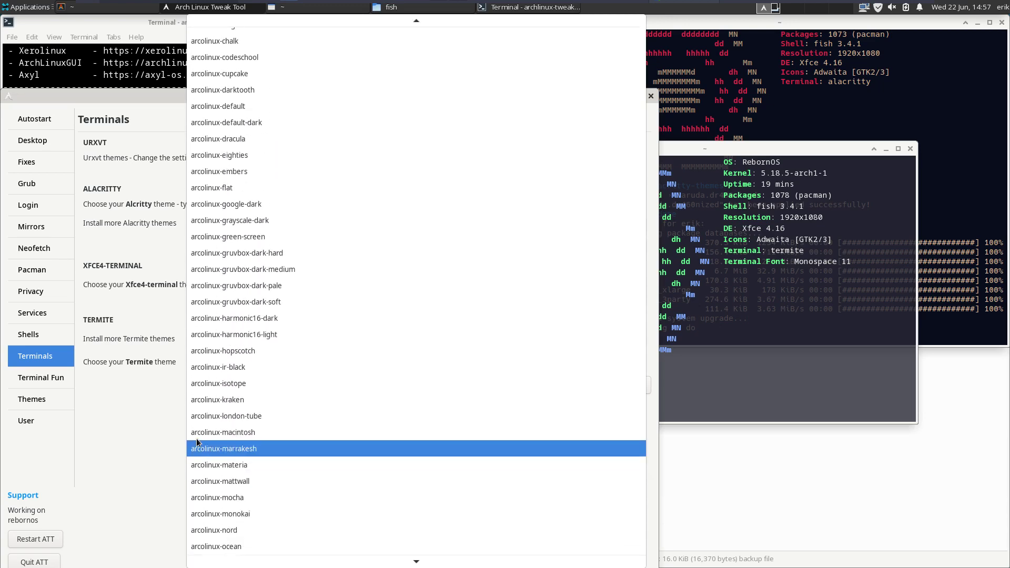
{"action": "scroll", "coordinate": [246, 458], "scroll_direction": "down", "scroll_amount": 6}
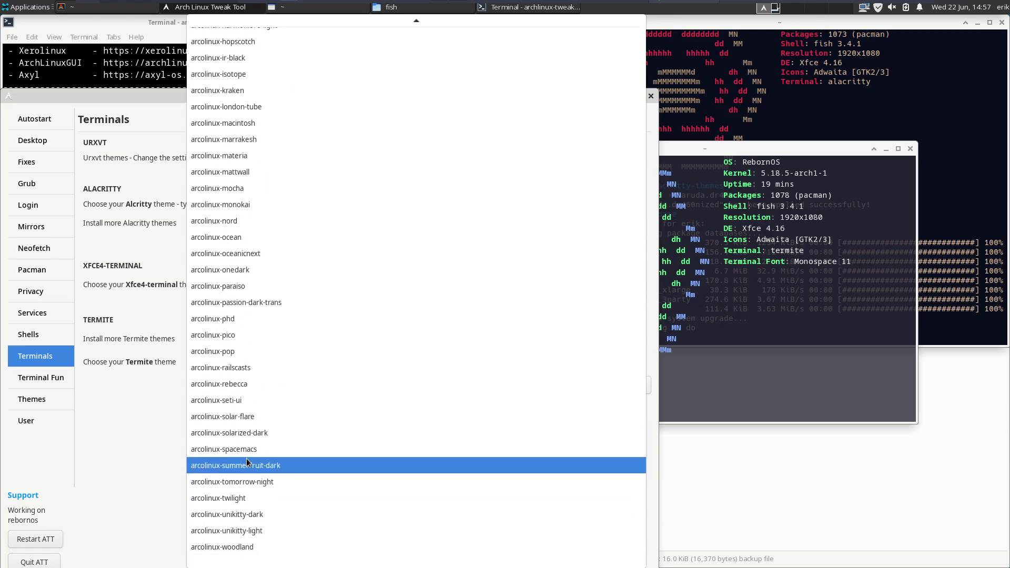
{"action": "left_click", "coordinate": [121, 463]}
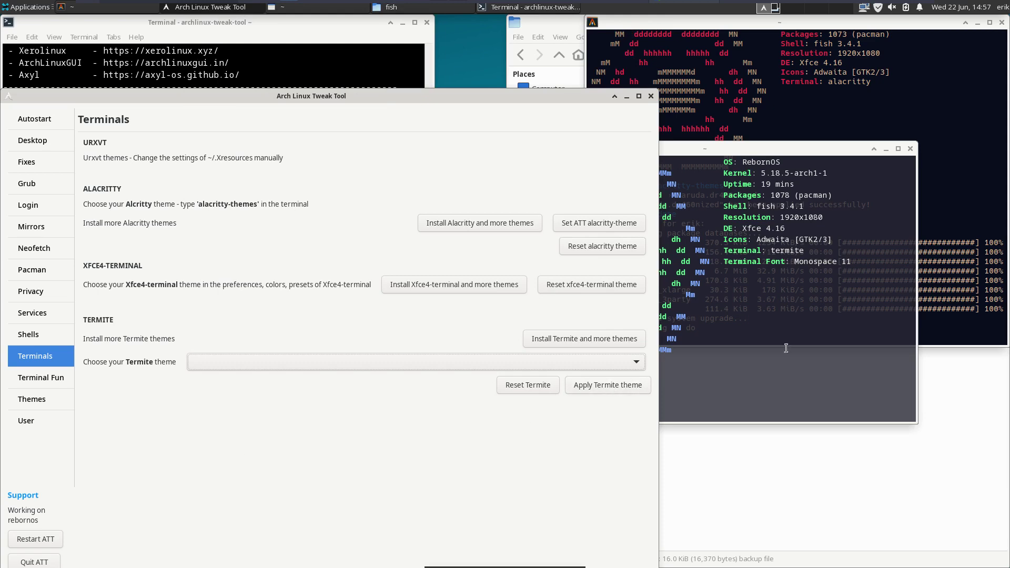
{"action": "left_click", "coordinate": [633, 384]}
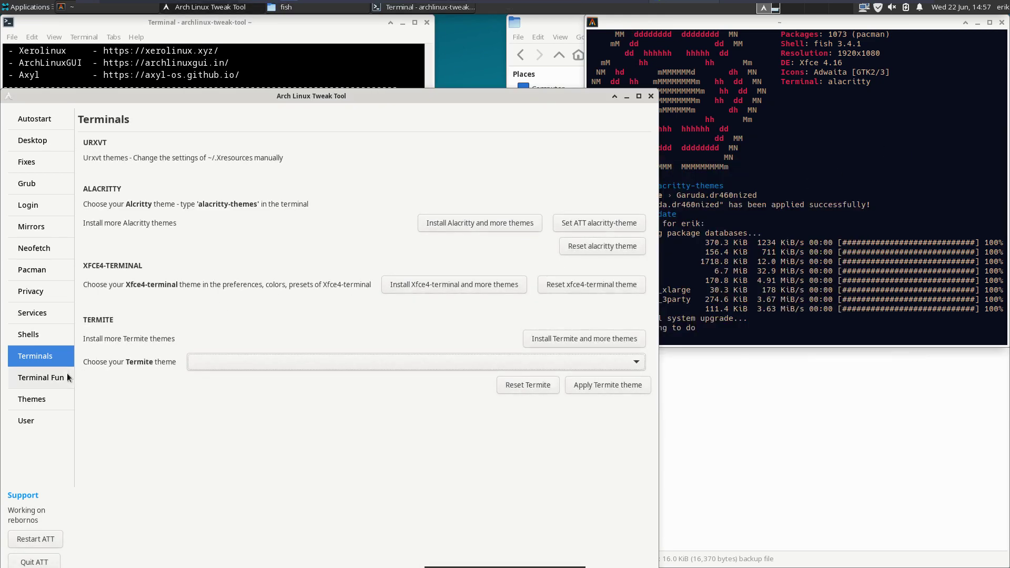
- On Terminal Fun, preview Neofetch with lolcat in a new terminal, then turn it off
{"action": "left_click", "coordinate": [67, 373]}
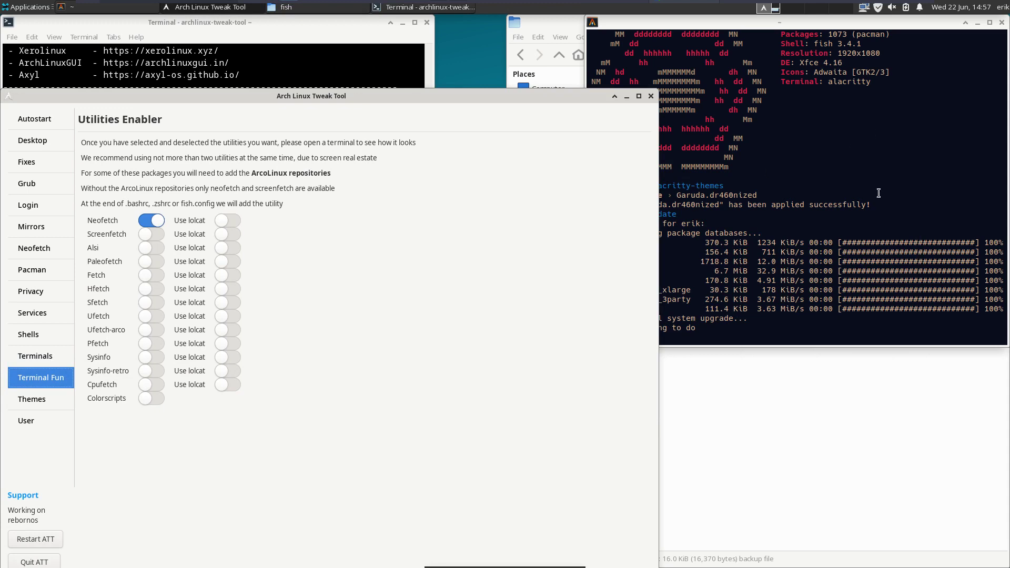
{"action": "key", "text": "ctrl+alt+t"}
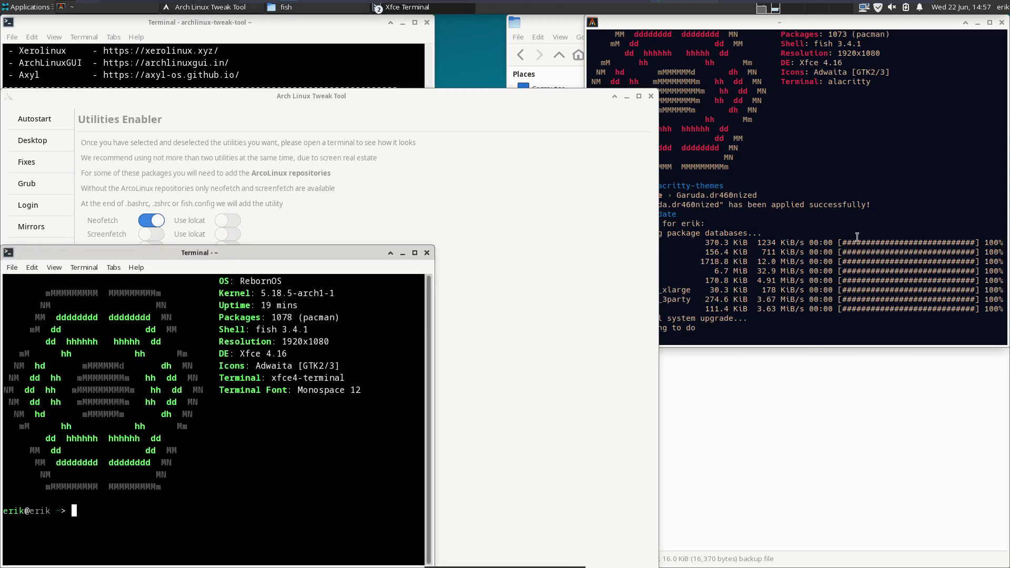
{"action": "left_click_drag", "start_coordinate": [307, 251], "coordinate": [769, 219]}
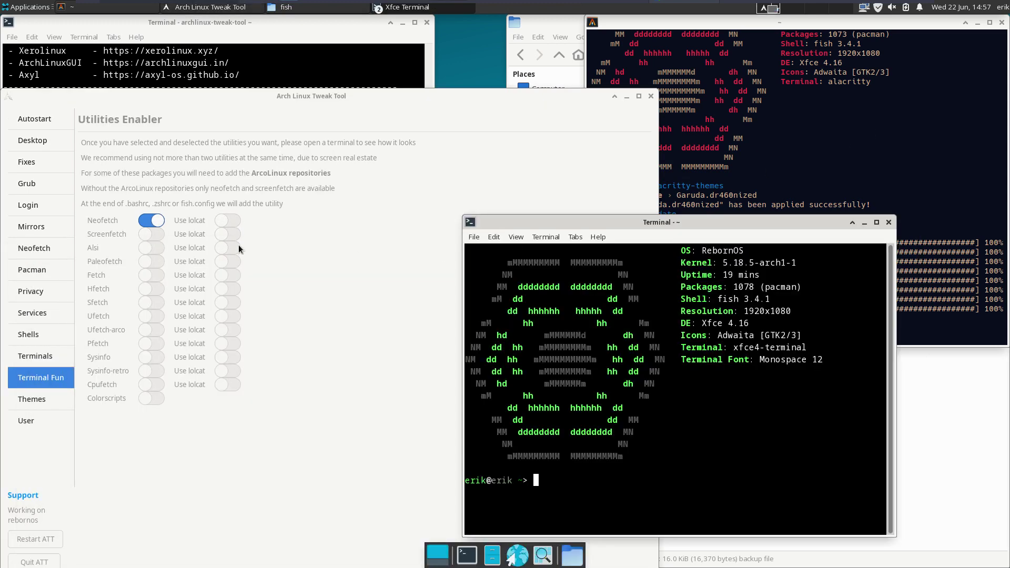
{"action": "left_click", "coordinate": [232, 220]}
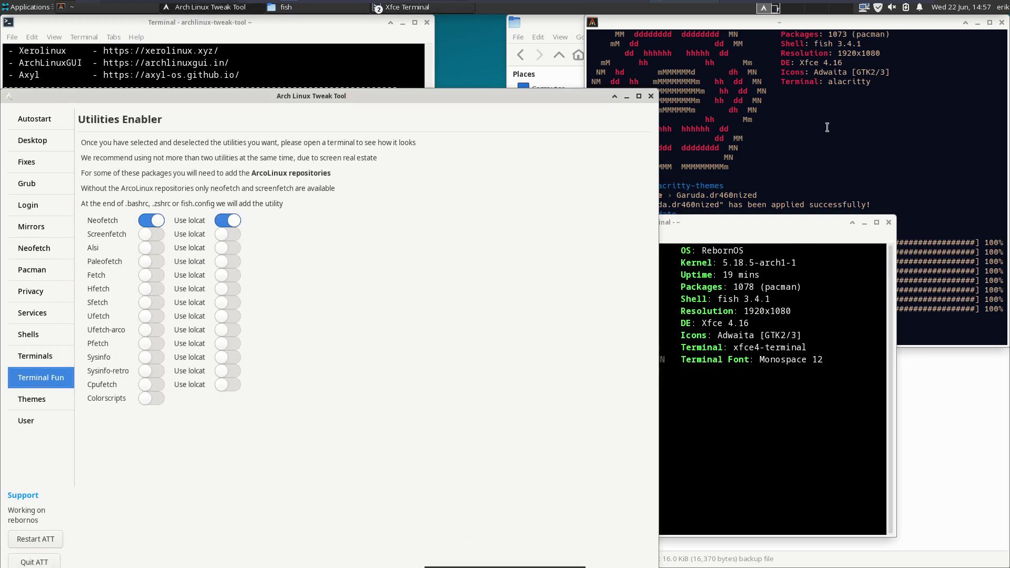
{"action": "key", "text": "ctrl+alt+t"}
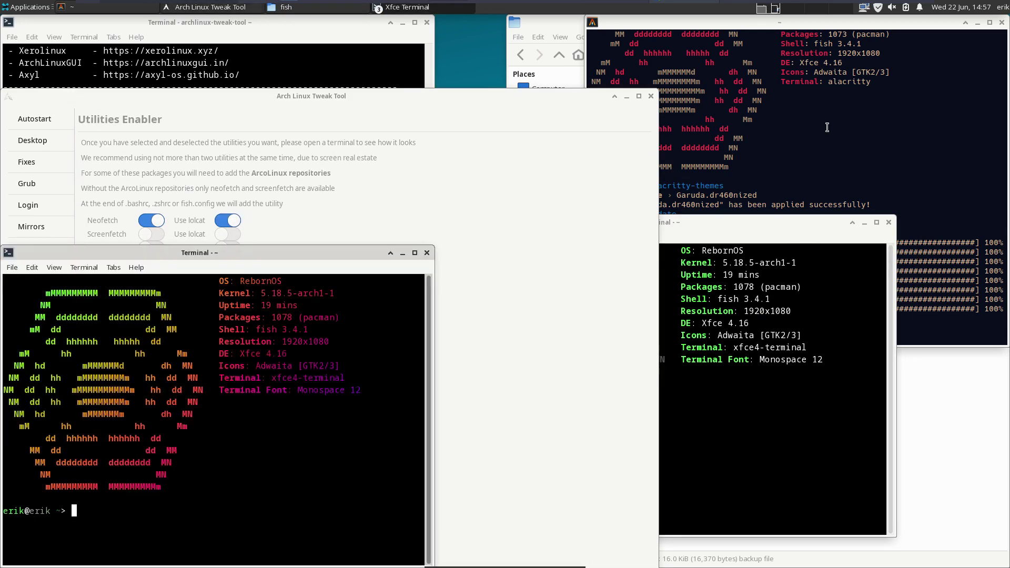
{"action": "left_click", "coordinate": [427, 256]}
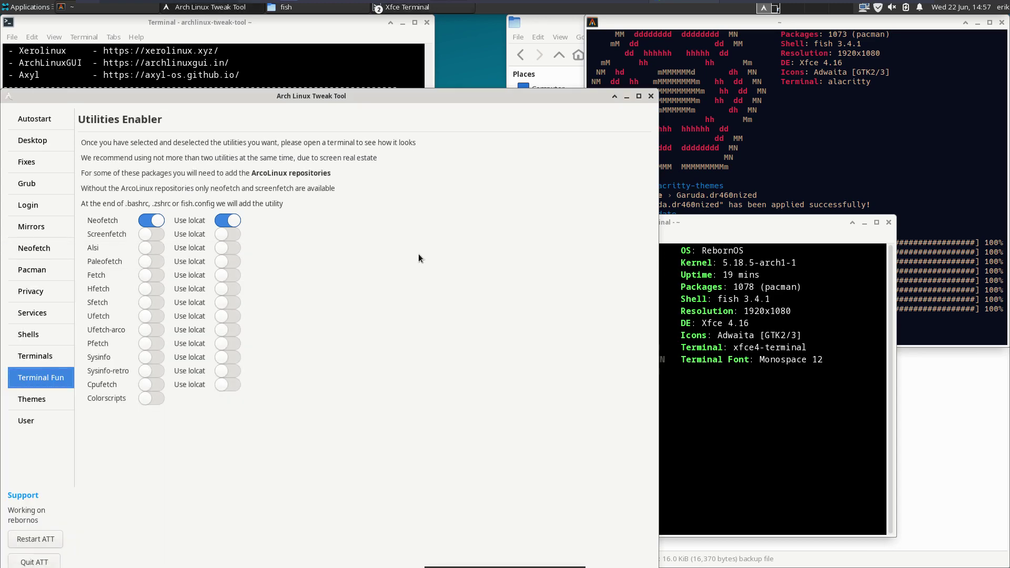
{"action": "left_click", "coordinate": [144, 221]}
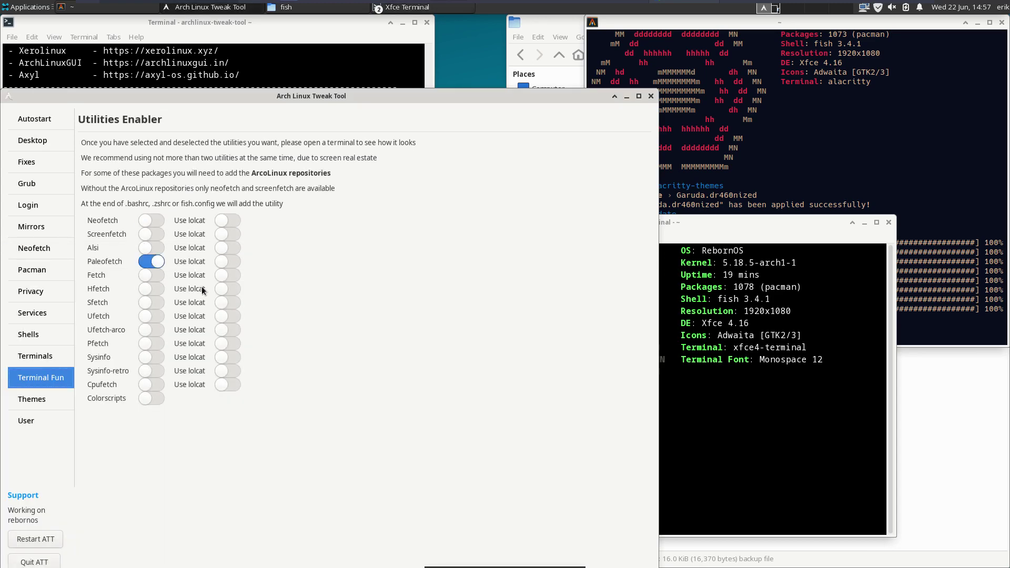
- Preview Paleofetch with lolcat colouring in a new terminal, then switch it off
{"action": "left_click", "coordinate": [233, 266]}
{"action": "key", "text": "ctrl+alt+t"}
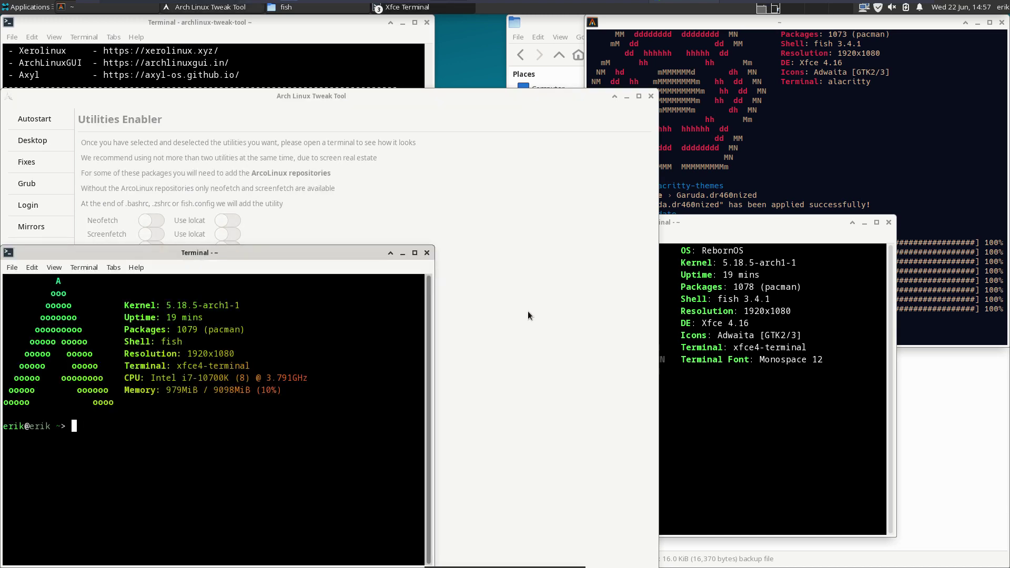
{"action": "left_click", "coordinate": [889, 222]}
{"action": "left_click_drag", "start_coordinate": [257, 252], "coordinate": [814, 222]}
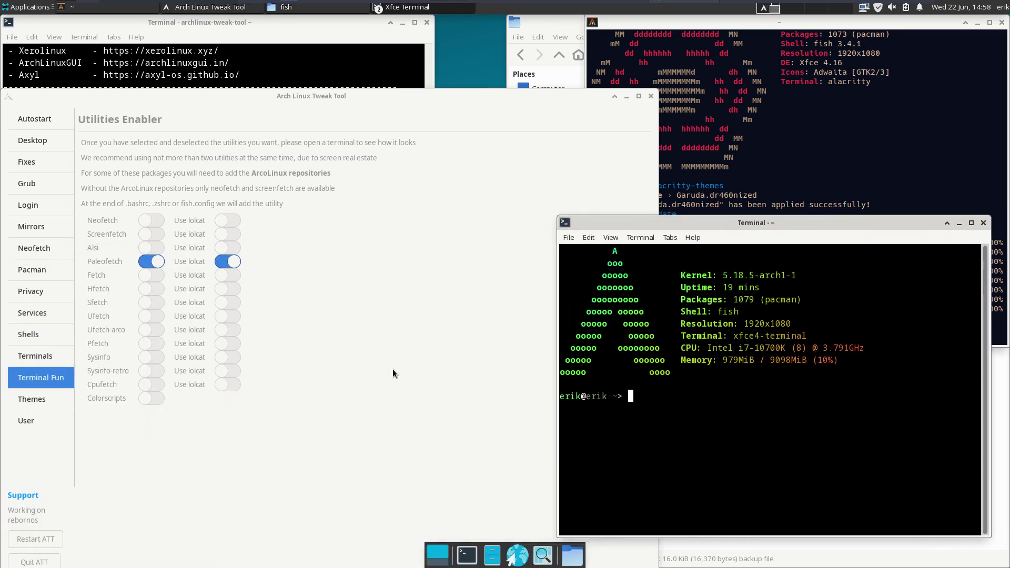
{"action": "left_click", "coordinate": [150, 264]}
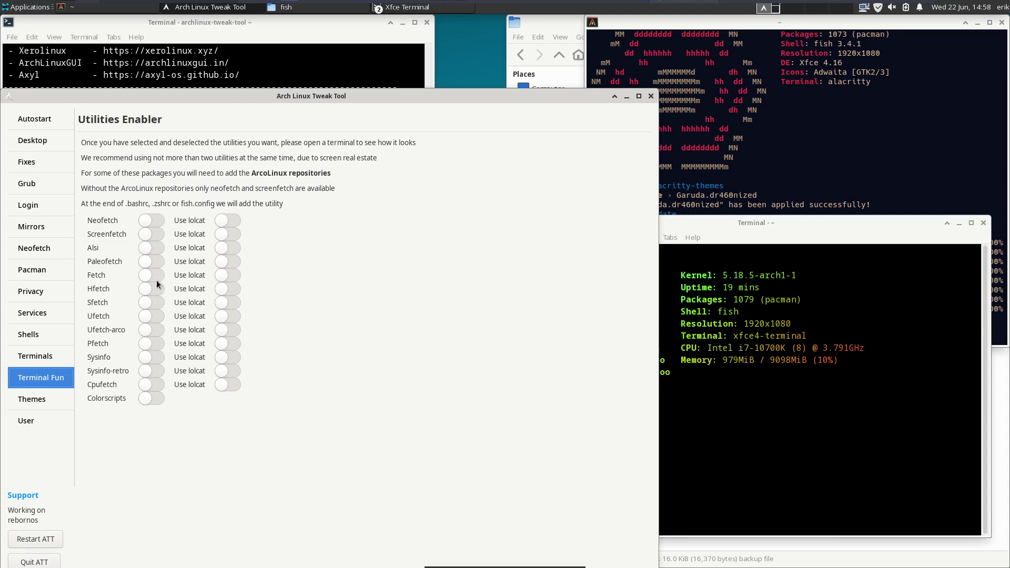
- Preview Fetch with lolcat colouring, close the preview terminals, and switch Fetch off
{"action": "left_click", "coordinate": [228, 274]}
{"action": "key", "text": "ctrl+alt+t"}
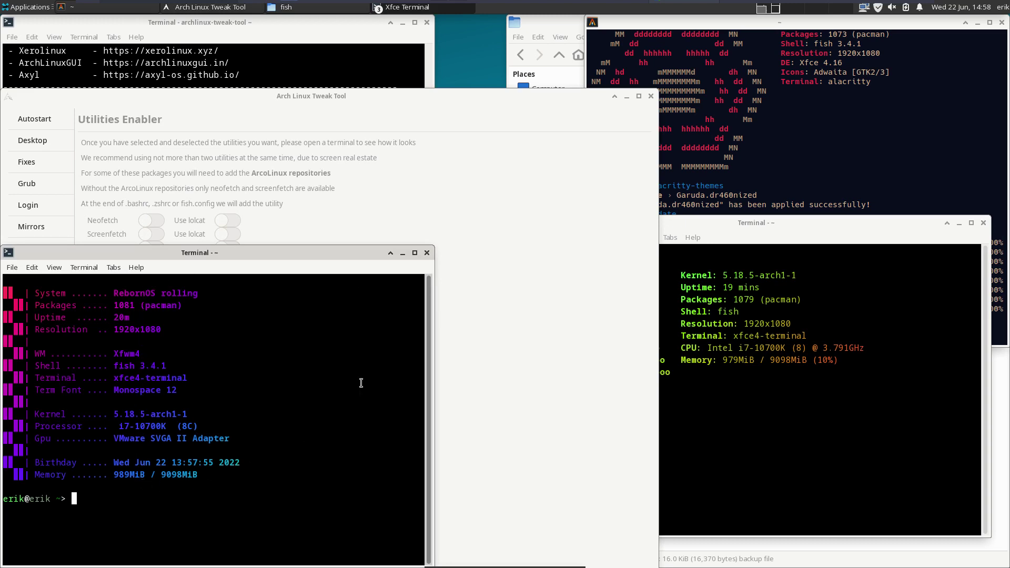
{"action": "left_click", "coordinate": [427, 253]}
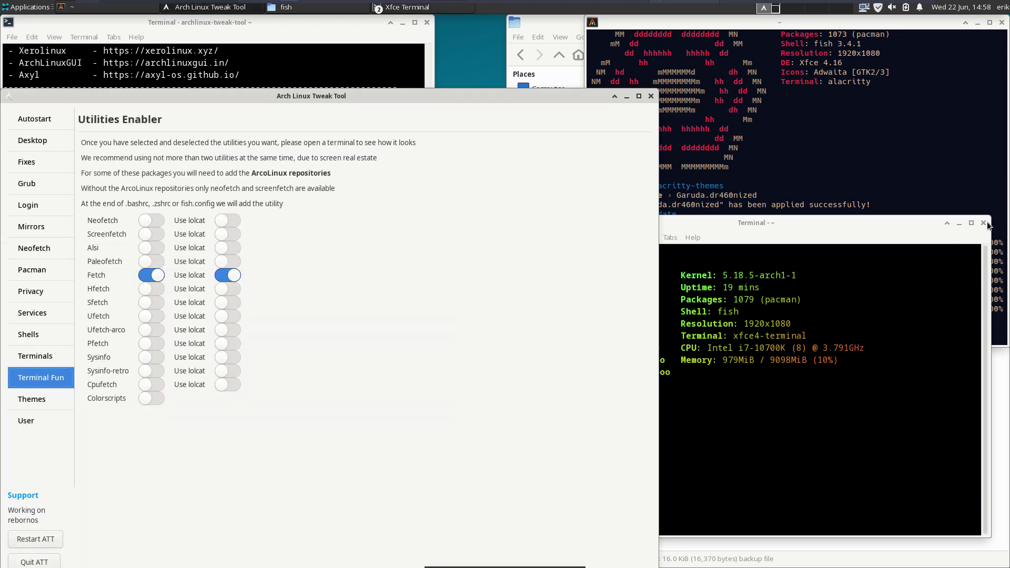
{"action": "left_click", "coordinate": [983, 222]}
{"action": "left_click", "coordinate": [152, 275]}
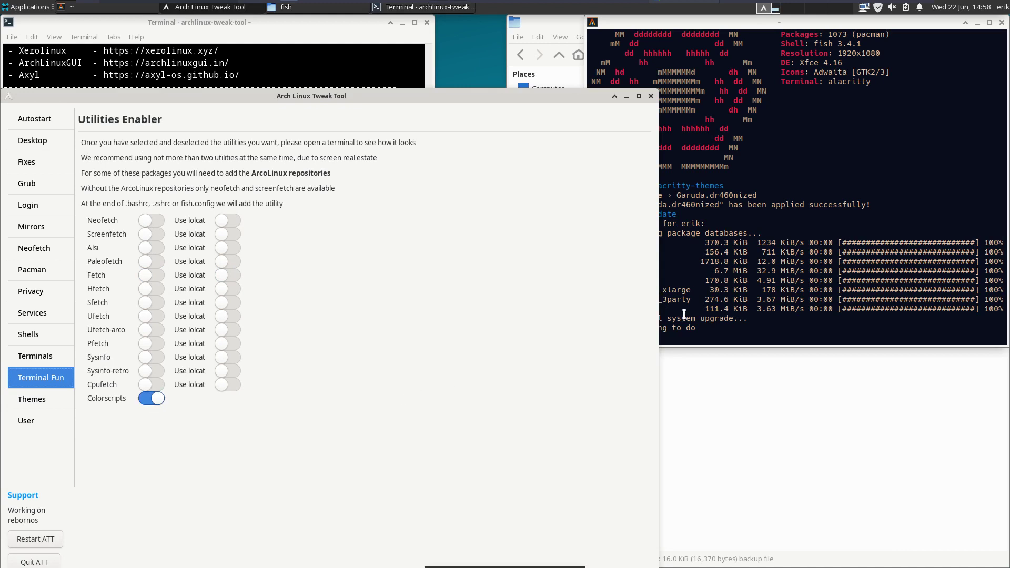
{"action": "key", "text": "ctrl+alt+t"}
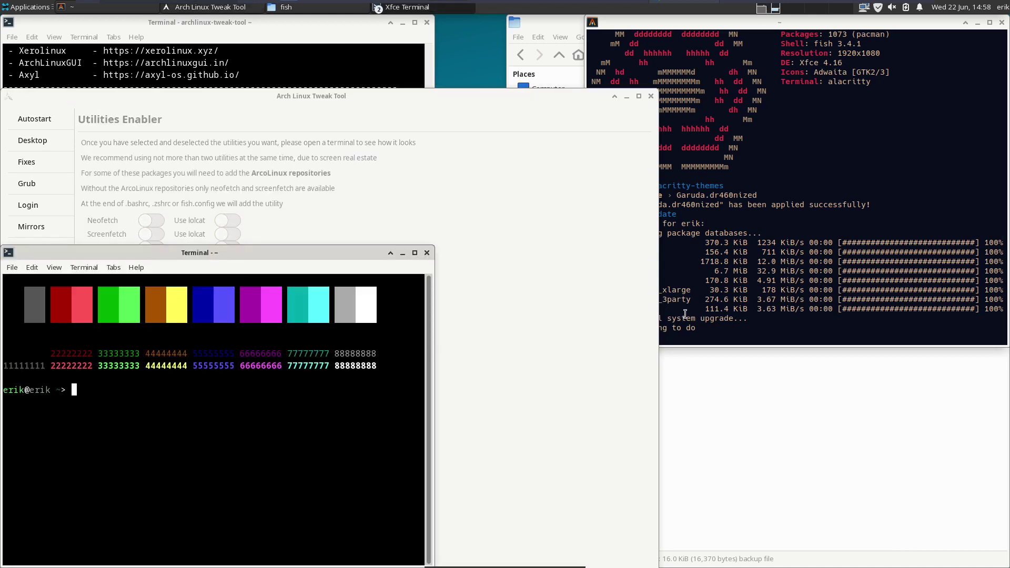
{"action": "left_click_drag", "start_coordinate": [311, 251], "coordinate": [797, 67]}
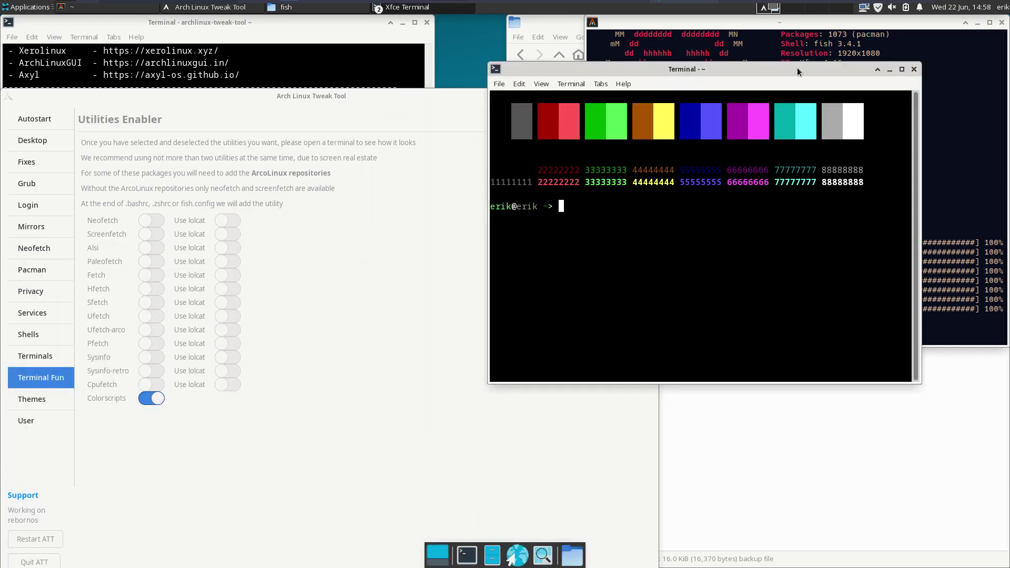
{"action": "key", "text": "ctrl+alt+t"}
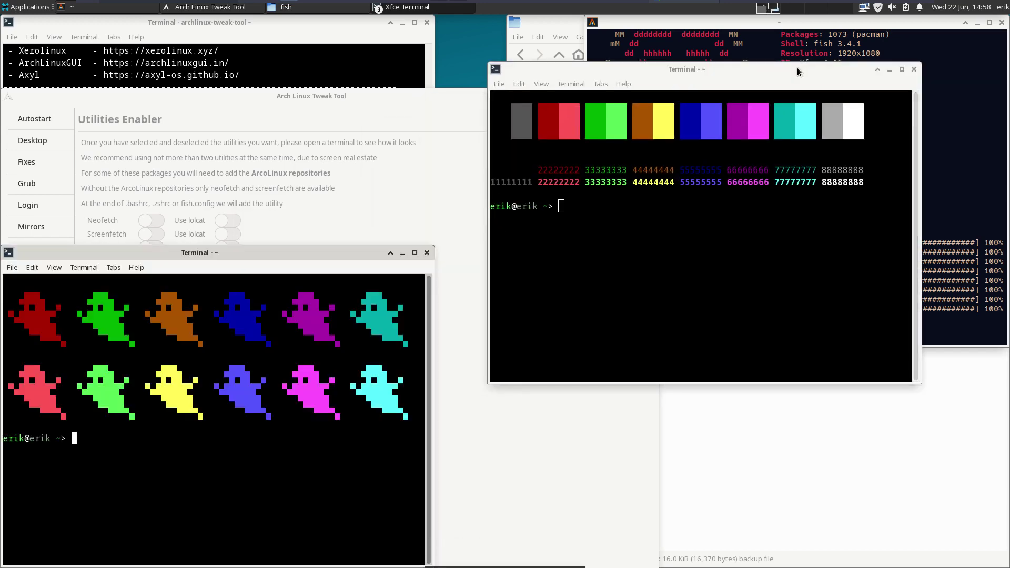
{"action": "key", "text": "ctrl+alt+t"}
{"action": "key", "text": "ctrl+alt+t"}
{"action": "key", "text": "ctrl+alt+t"}
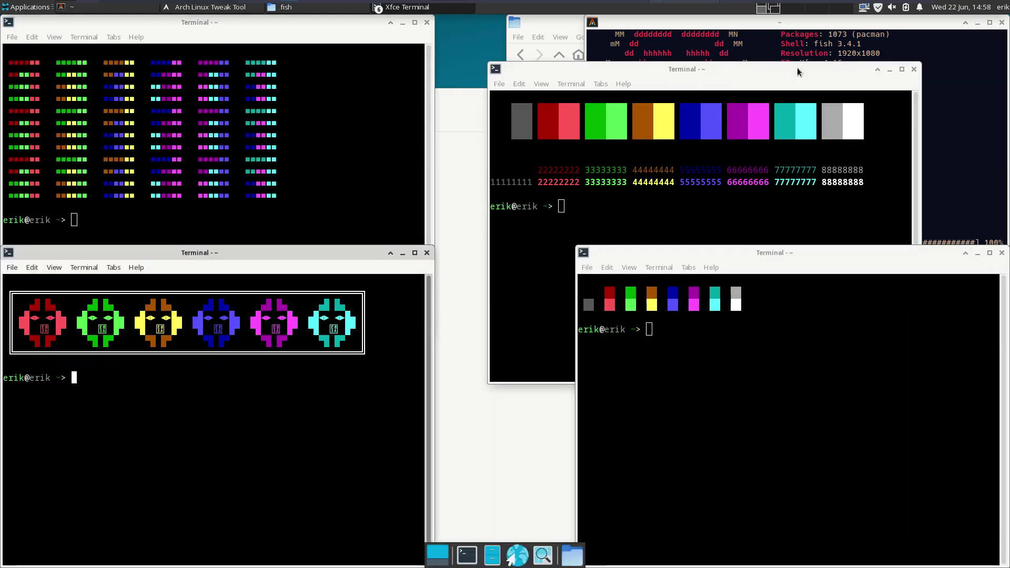
{"action": "key", "text": "ctrl+alt+t"}
{"action": "key", "text": "ctrl+alt+t"}
{"action": "key", "text": "ctrl+alt+t"}
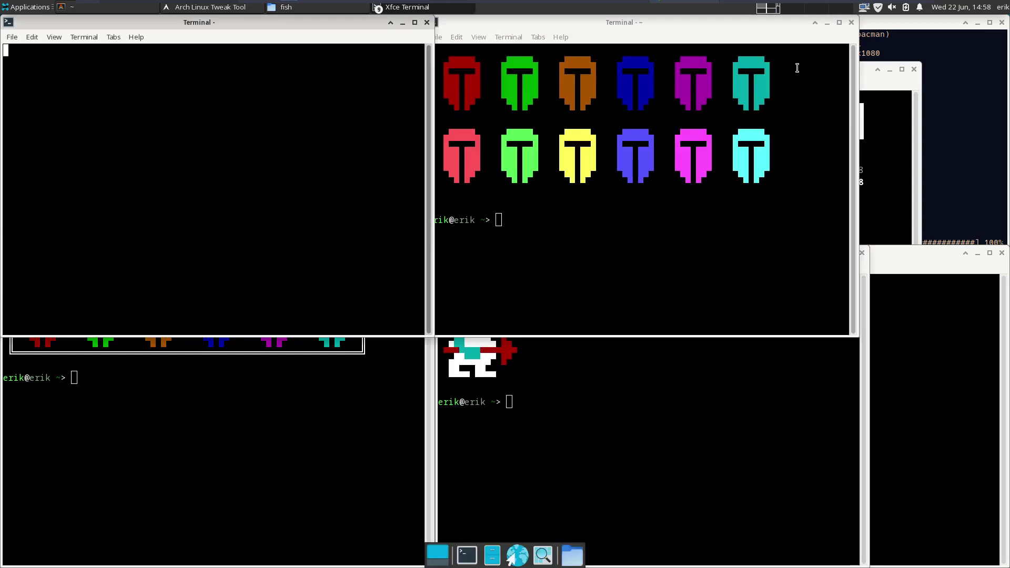
{"action": "key", "text": "ctrl+alt+t"}
{"action": "key", "text": "ctrl+alt+t"}
{"action": "key", "text": "ctrl+alt+t"}
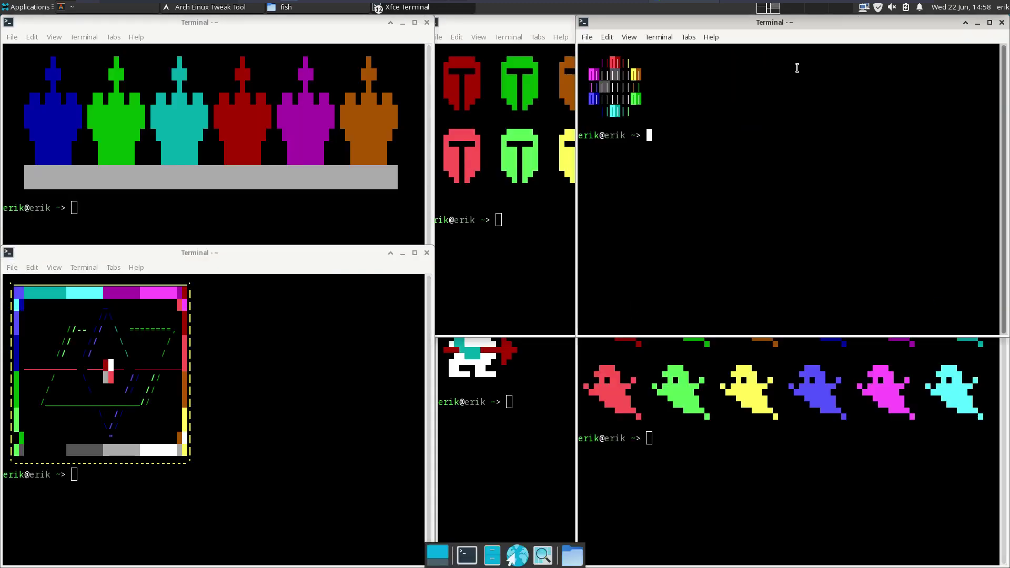
{"action": "key", "text": "ctrl+alt+t"}
{"action": "key", "text": "ctrl+alt+t"}
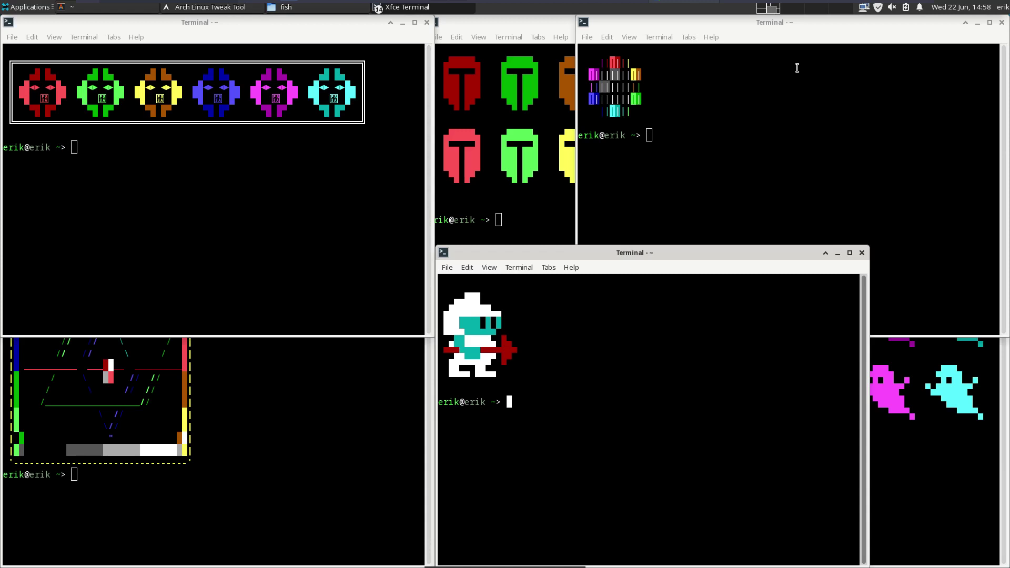
{"action": "type", "text": "qqQQ"}
{"action": "left_click", "coordinate": [861, 252]}
{"action": "left_click", "coordinate": [425, 22]}
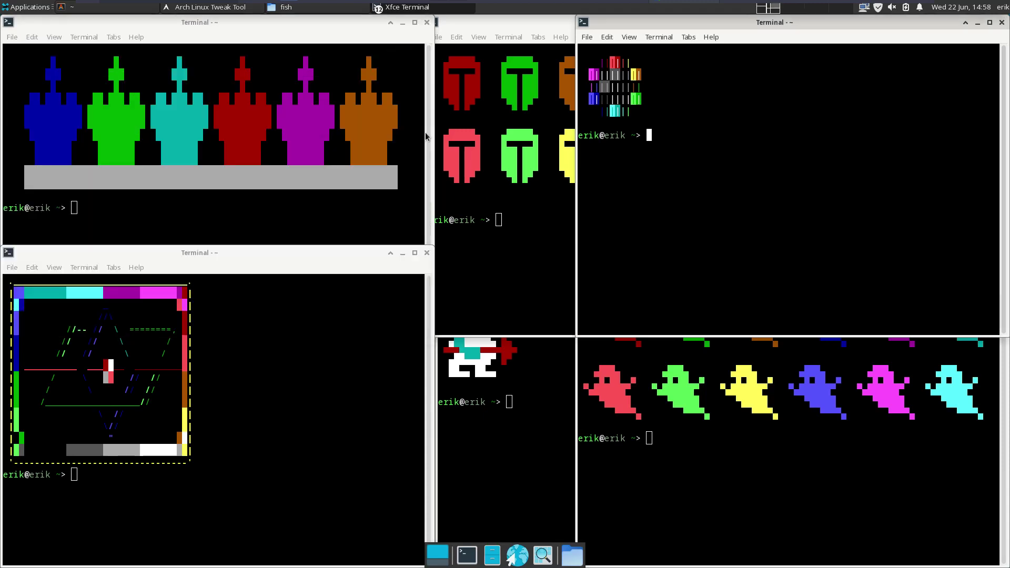
{"action": "left_click", "coordinate": [426, 23]}
{"action": "left_click", "coordinate": [1001, 22]}
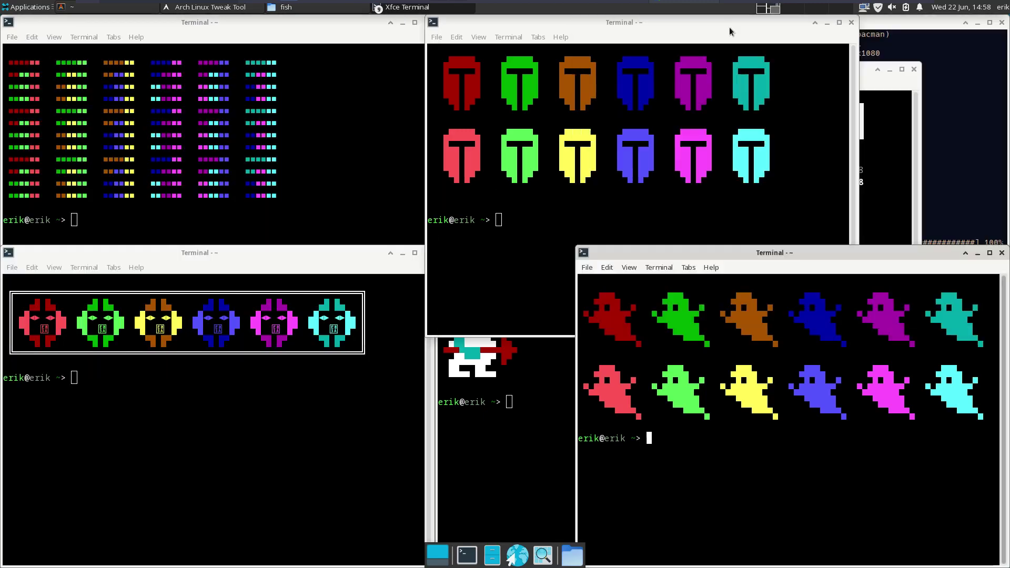
{"action": "left_click", "coordinate": [851, 22]}
{"action": "left_click", "coordinate": [1001, 251]}
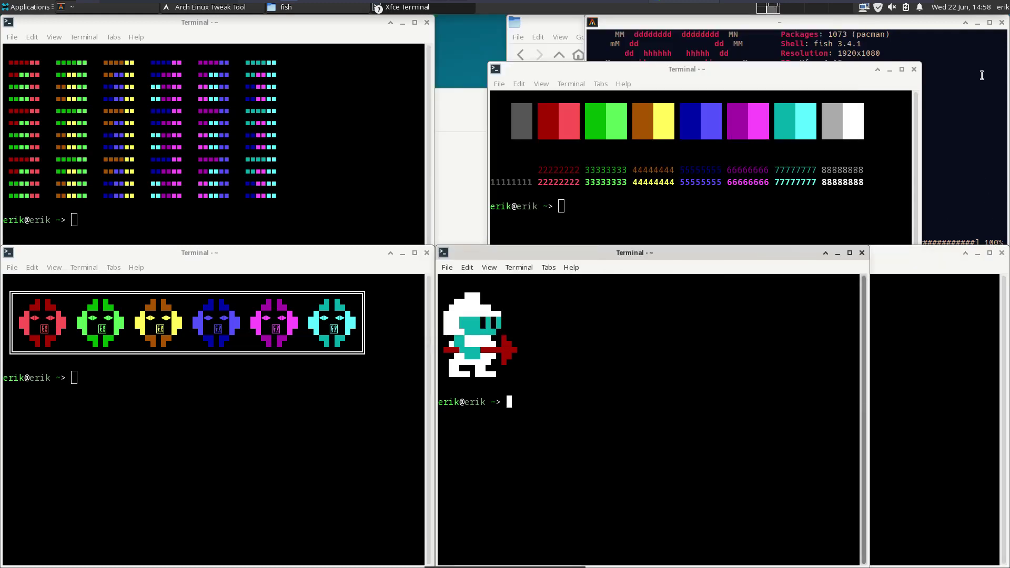
{"action": "left_click", "coordinate": [1001, 252]}
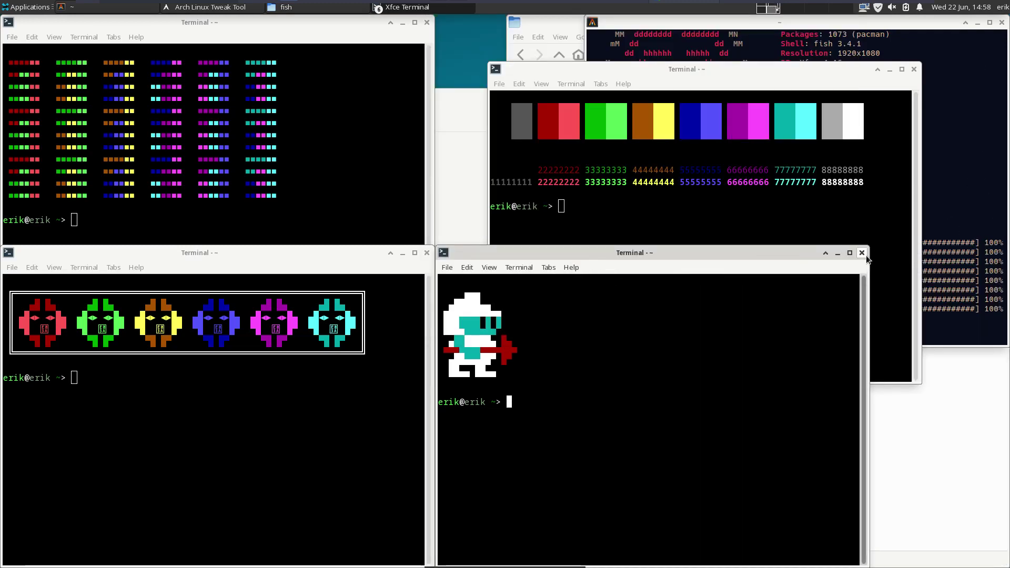
{"action": "left_click", "coordinate": [861, 253]}
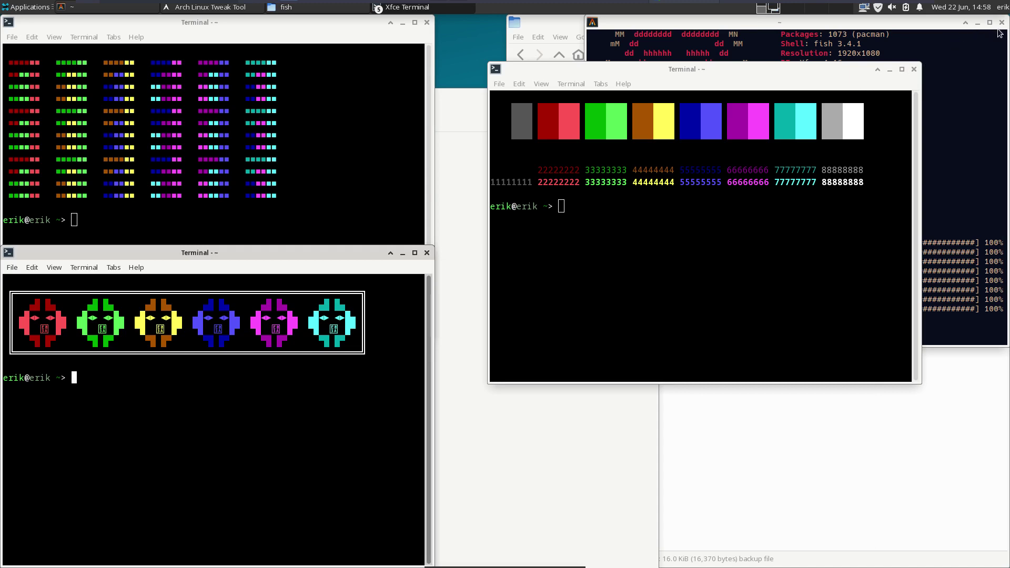
{"action": "left_click", "coordinate": [1000, 24]}
{"action": "left_click", "coordinate": [427, 23]}
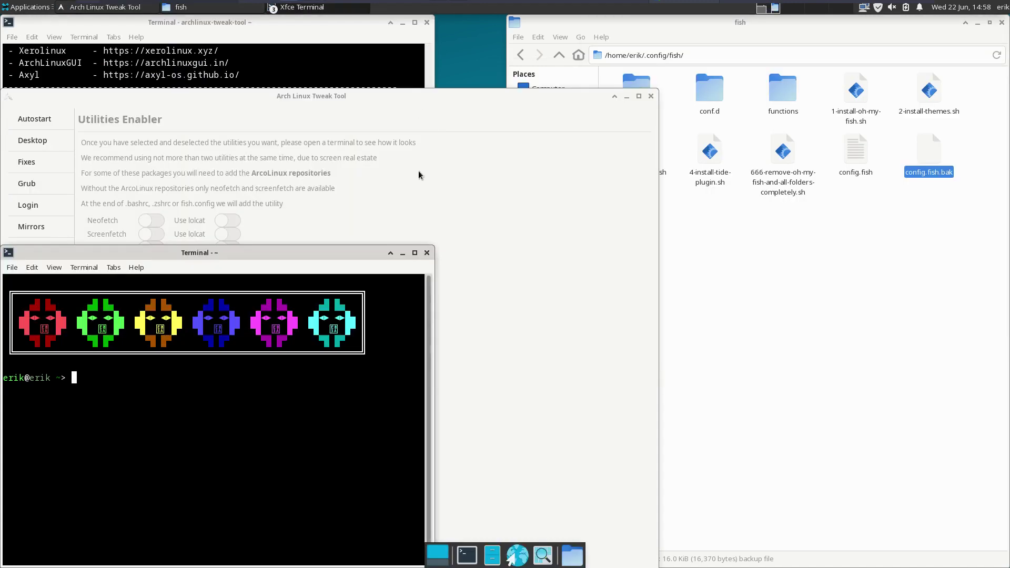
{"action": "left_click", "coordinate": [426, 252]}
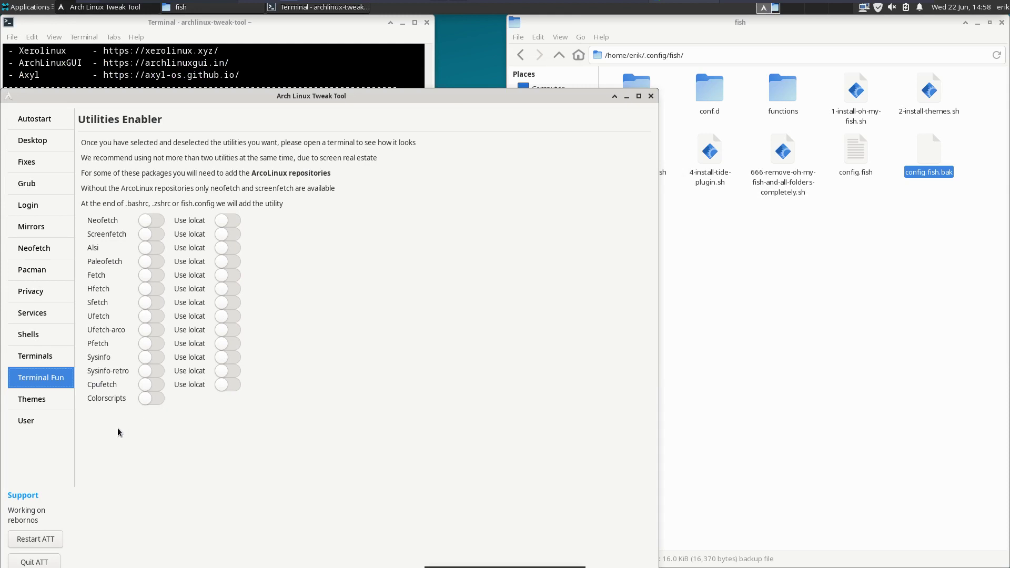
- Apply the powerarrow-dark AwesomeWM theme in Theme Switcher, then show the Qtile themes
{"action": "left_click", "coordinate": [43, 403]}
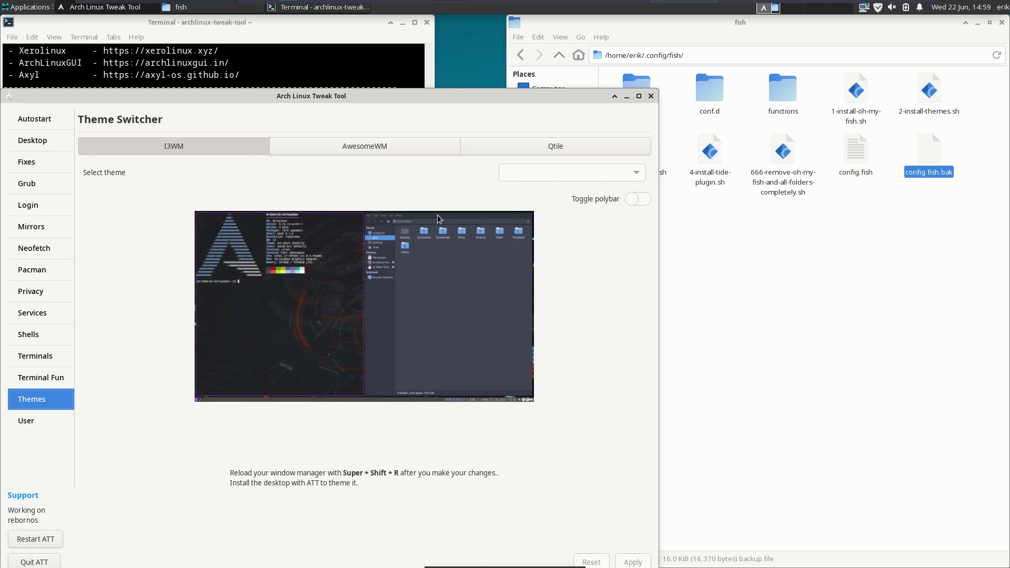
{"action": "left_click_drag", "start_coordinate": [442, 91], "coordinate": [514, 53]}
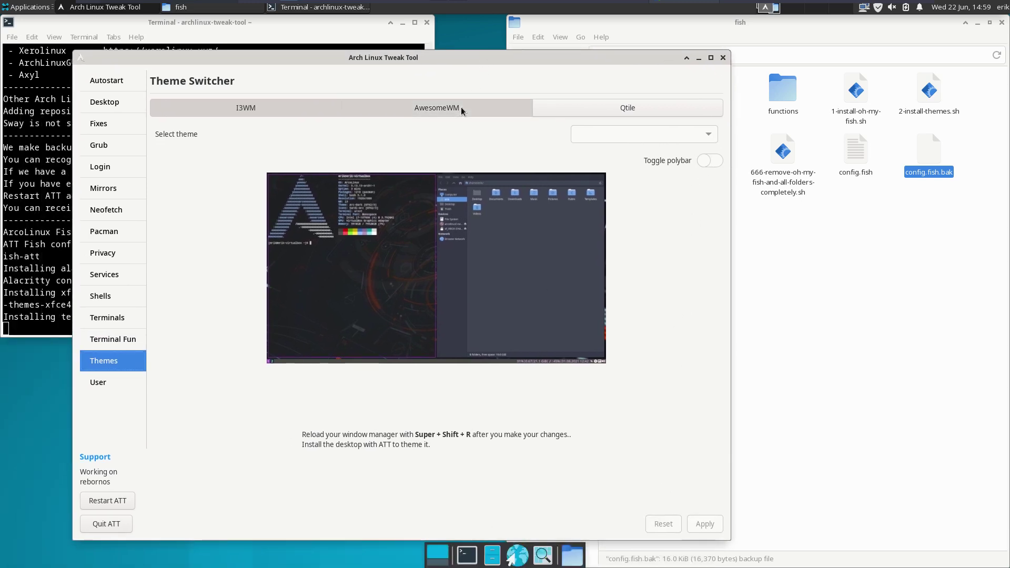
{"action": "left_click", "coordinate": [463, 108]}
{"action": "left_click", "coordinate": [634, 135]}
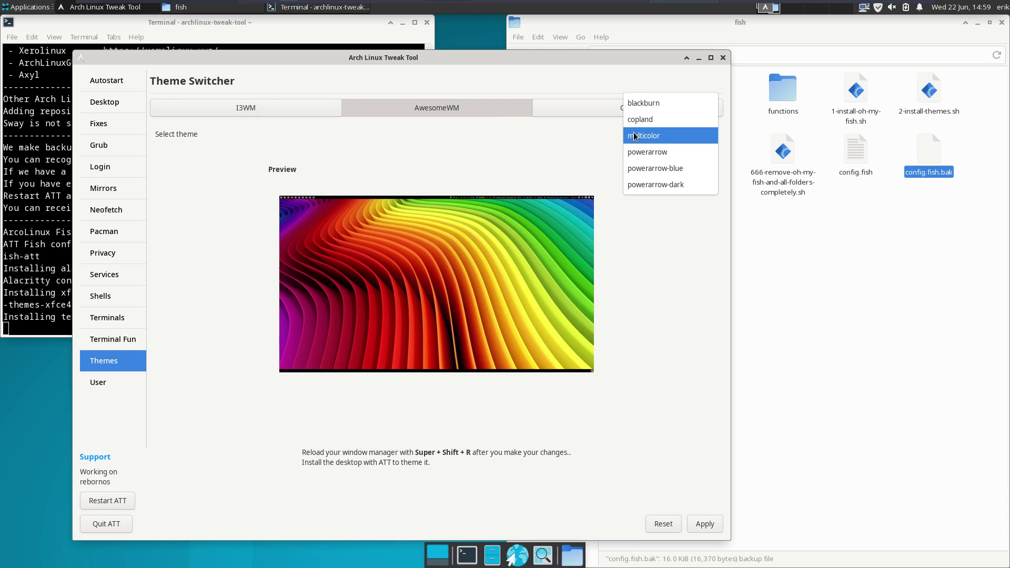
{"action": "left_click", "coordinate": [669, 185]}
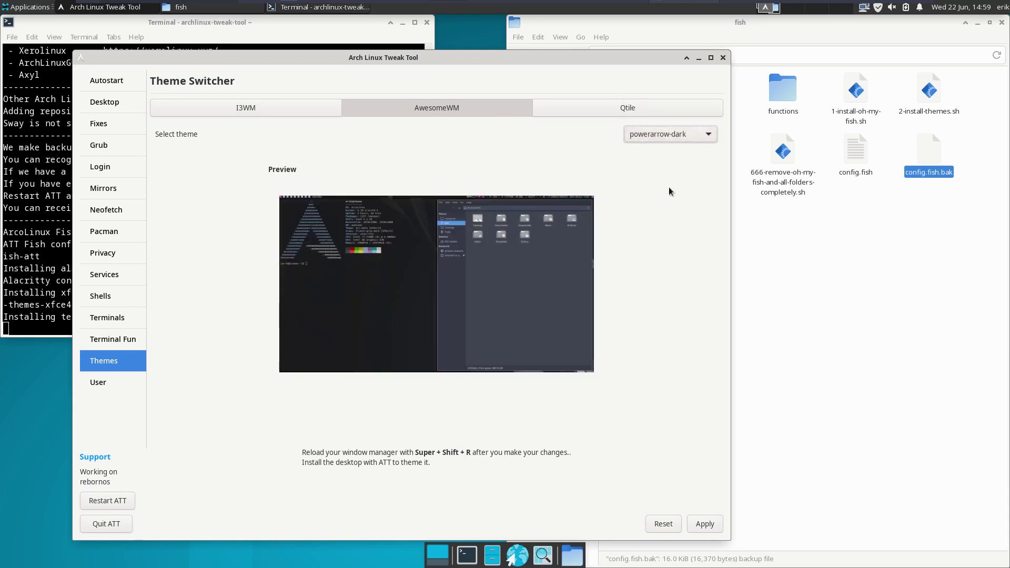
{"action": "left_click", "coordinate": [701, 527]}
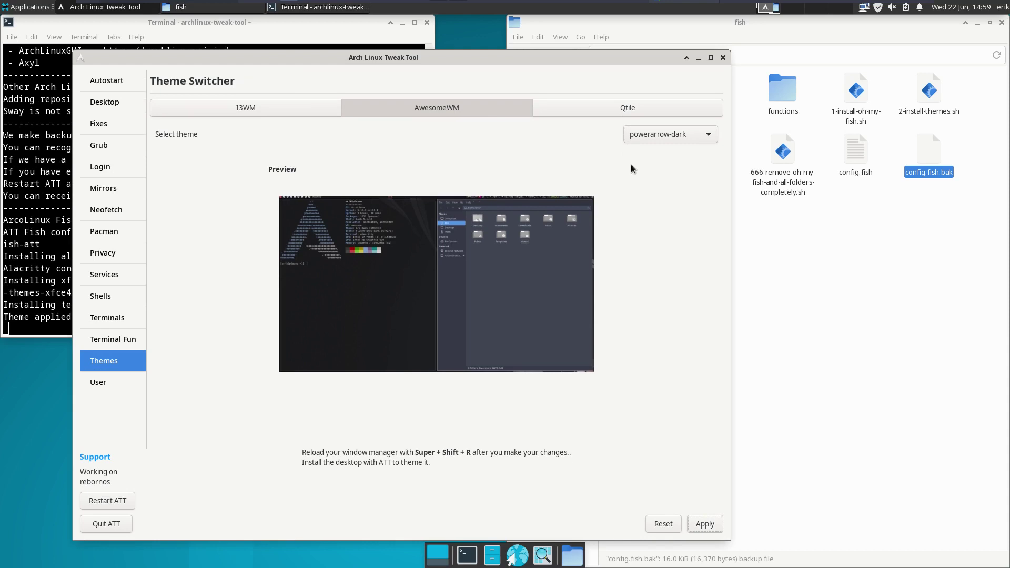
{"action": "left_click", "coordinate": [648, 108]}
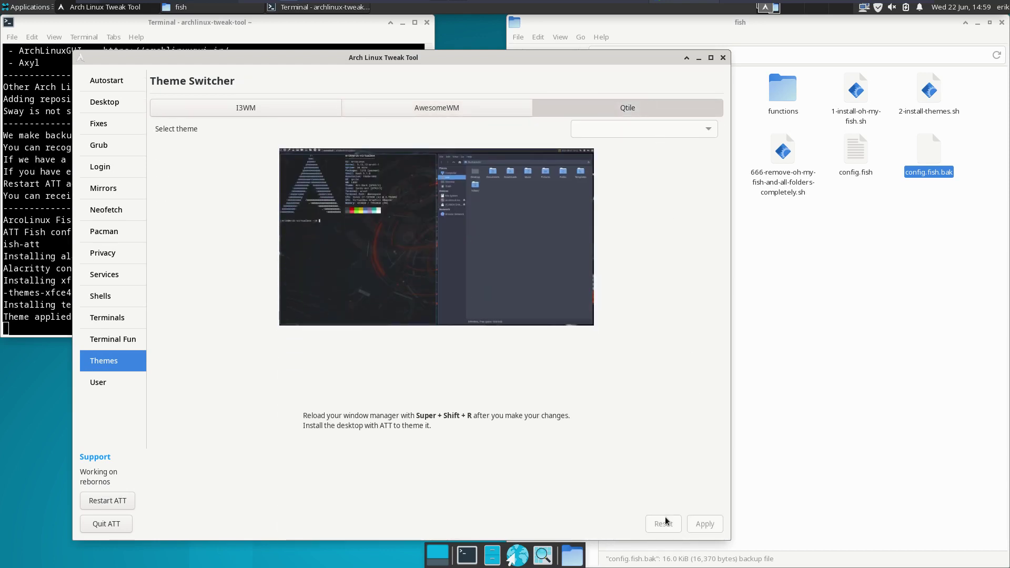
- On the User page, enter the new account's username and name, fixing a typo
{"action": "left_click", "coordinate": [106, 388]}
{"action": "left_click", "coordinate": [279, 111]}
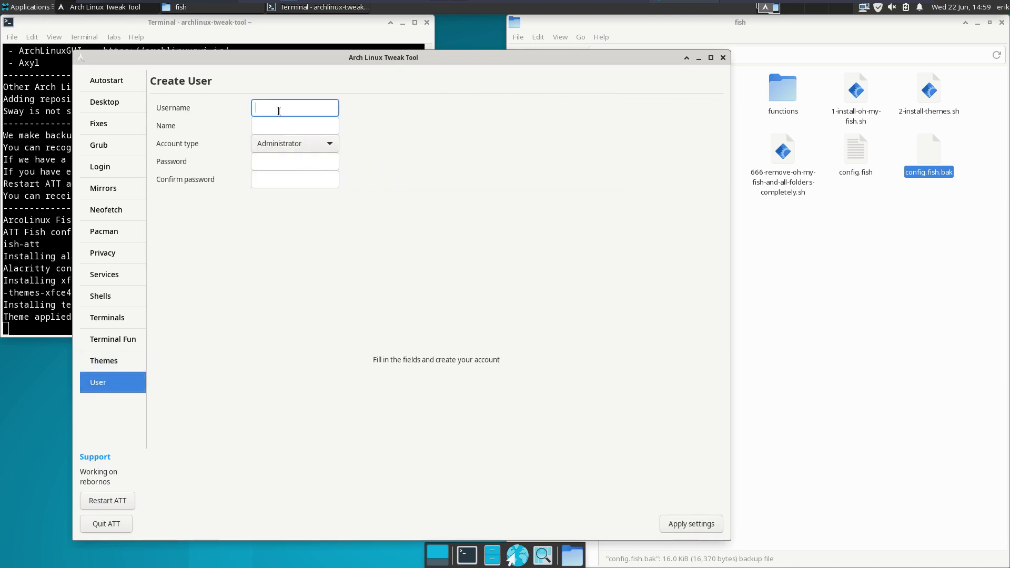
{"action": "type", "text": "joe"}
{"action": "key", "text": "Tab"}
{"action": "type", "text": "jeo"}
{"action": "key", "text": "BackSpace"}
{"action": "key", "text": "BackSpace"}
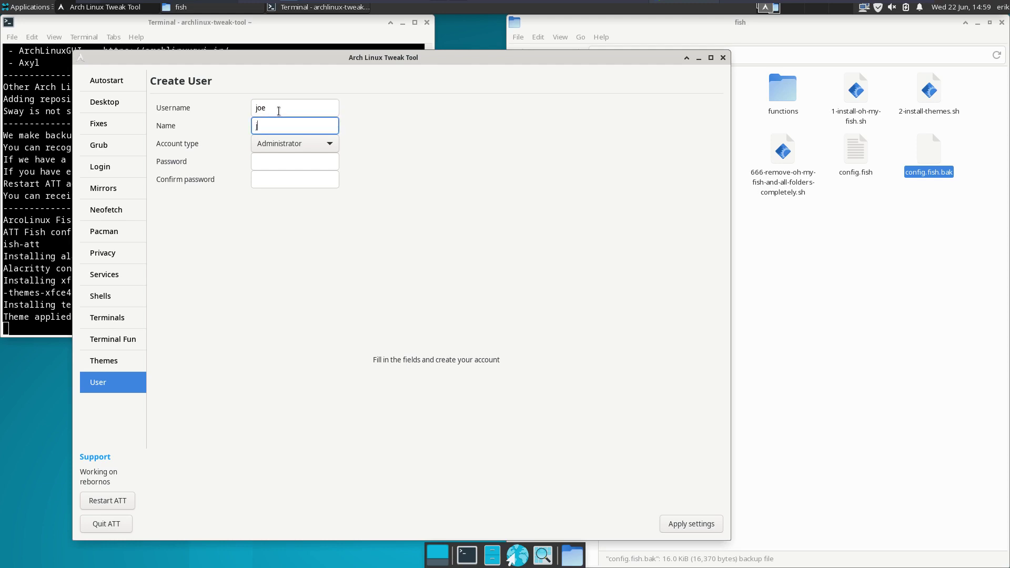
{"action": "type", "text": "oe"}
{"action": "key", "text": "Tab"}
- Enter and confirm the account password, create the administrator user, and go to Fixes
{"action": "key", "text": "Tab"}
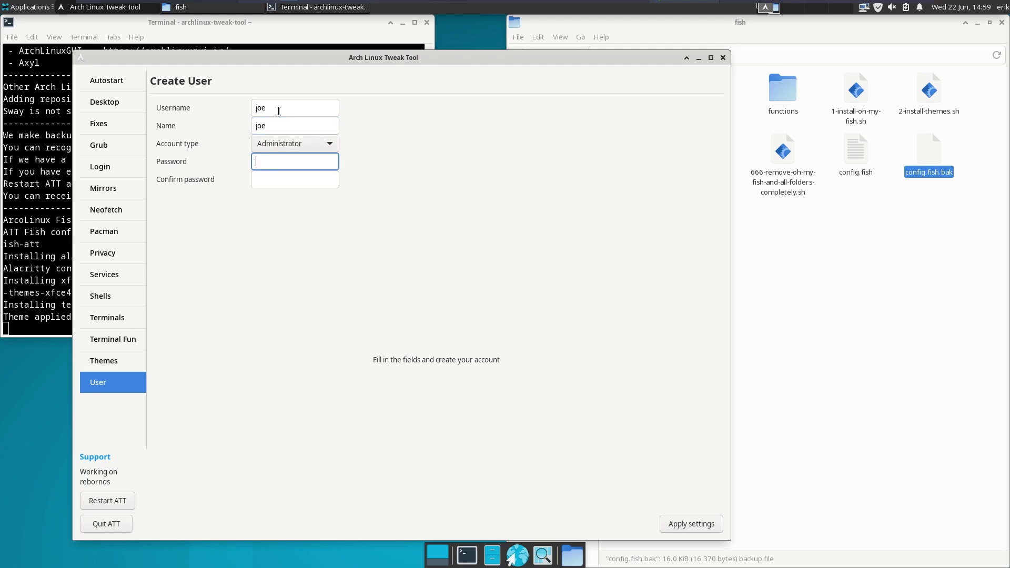
{"action": "key", "text": "Tab"}
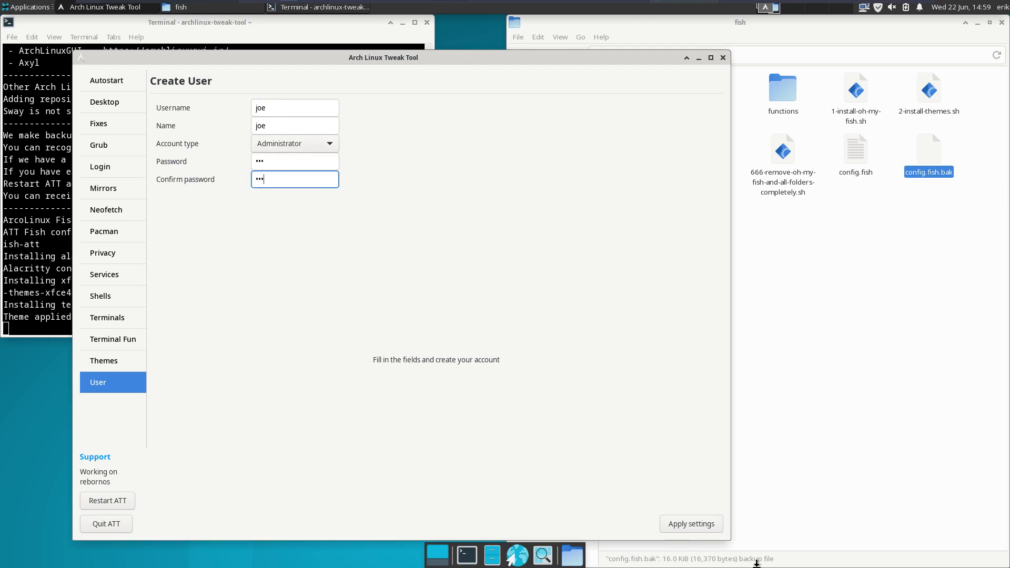
{"action": "left_click", "coordinate": [702, 526]}
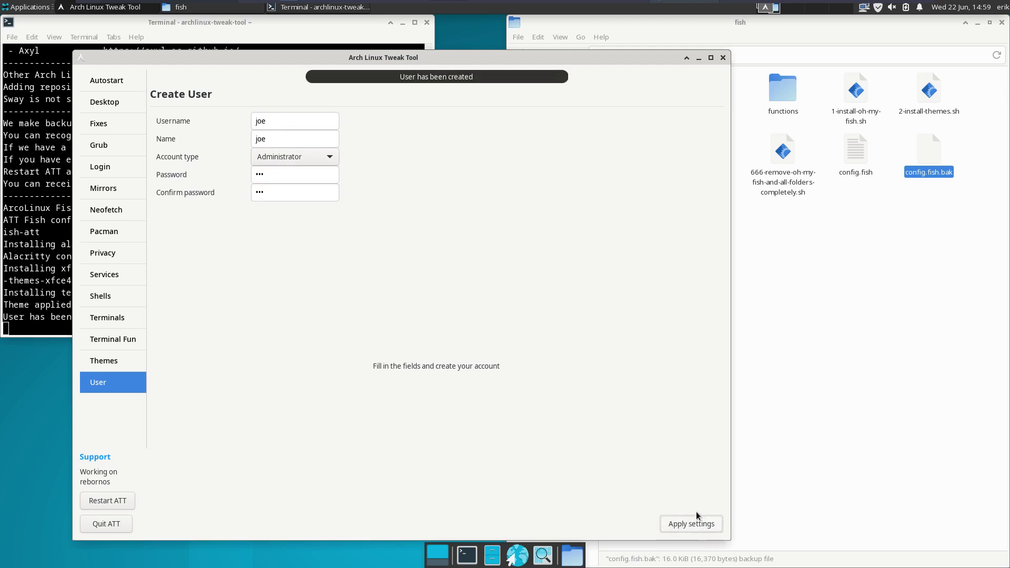
{"action": "left_click", "coordinate": [105, 127]}
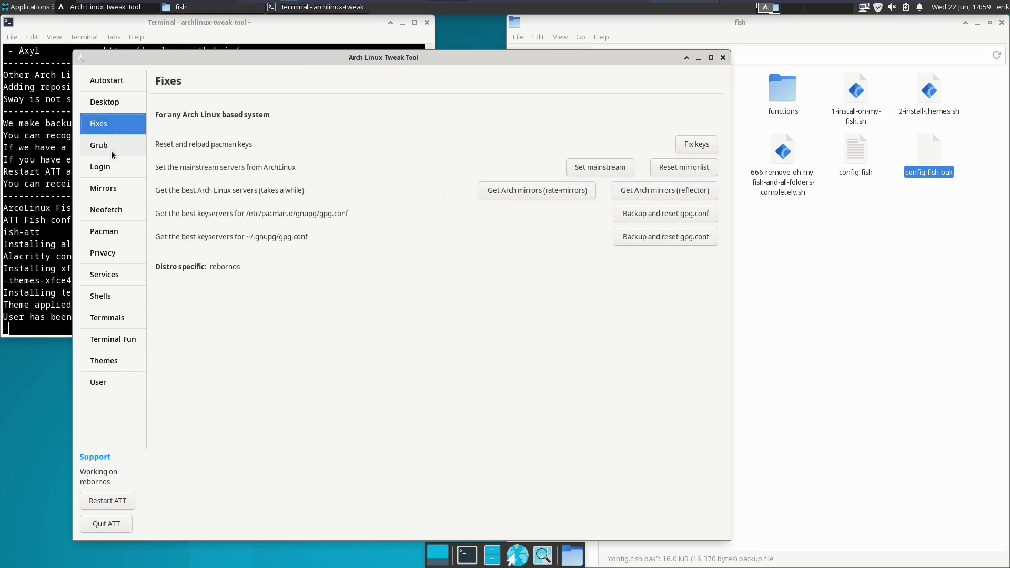
- Enable LightDM as the login manager from the Login page's LIGHTDM tab
{"action": "left_click", "coordinate": [113, 171]}
{"action": "left_click", "coordinate": [430, 107]}
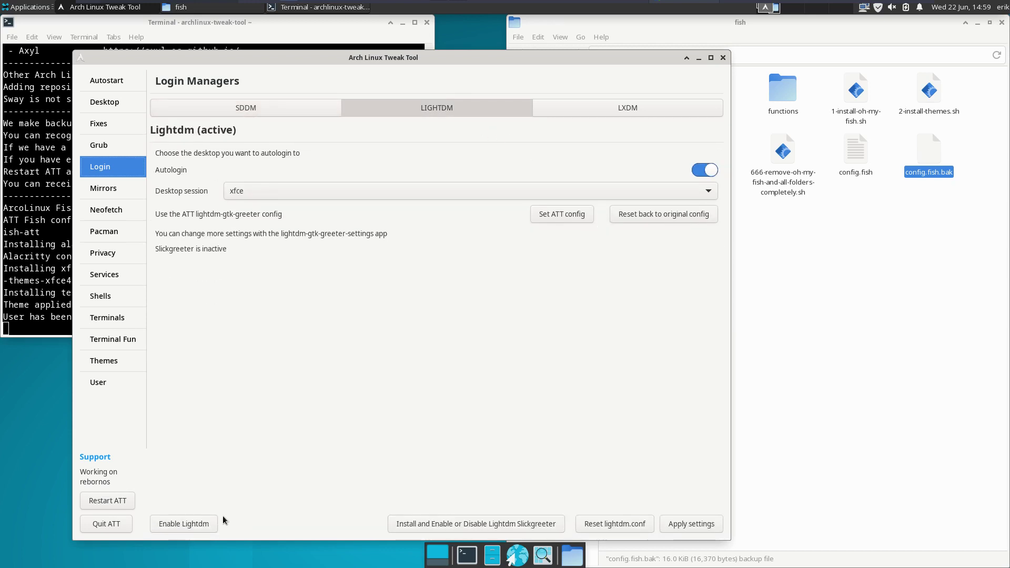
{"action": "left_click", "coordinate": [191, 524]}
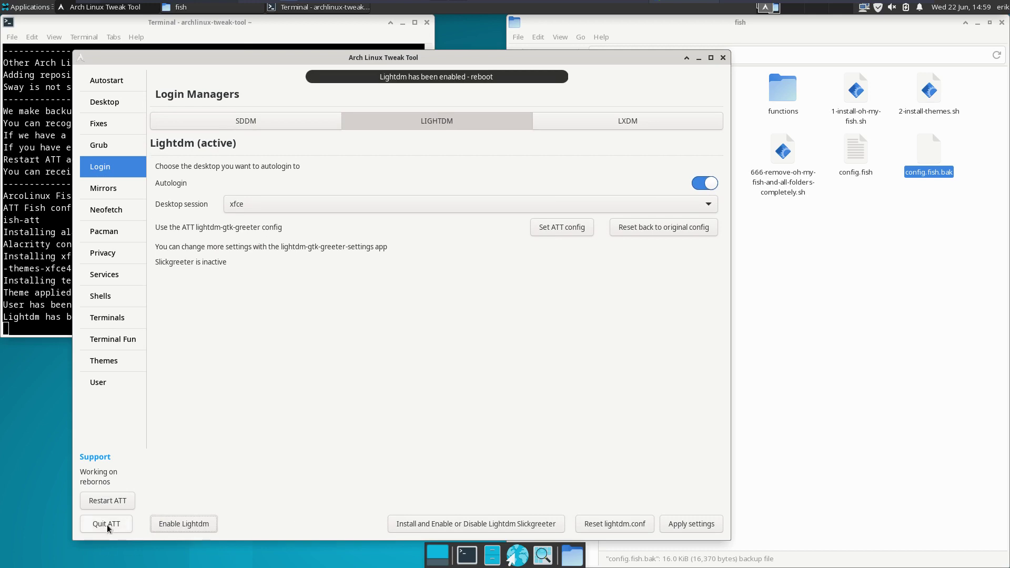
- Quit Arch Linux Tweak Tool and choose Log Out from the user menu
{"action": "left_click", "coordinate": [106, 523]}
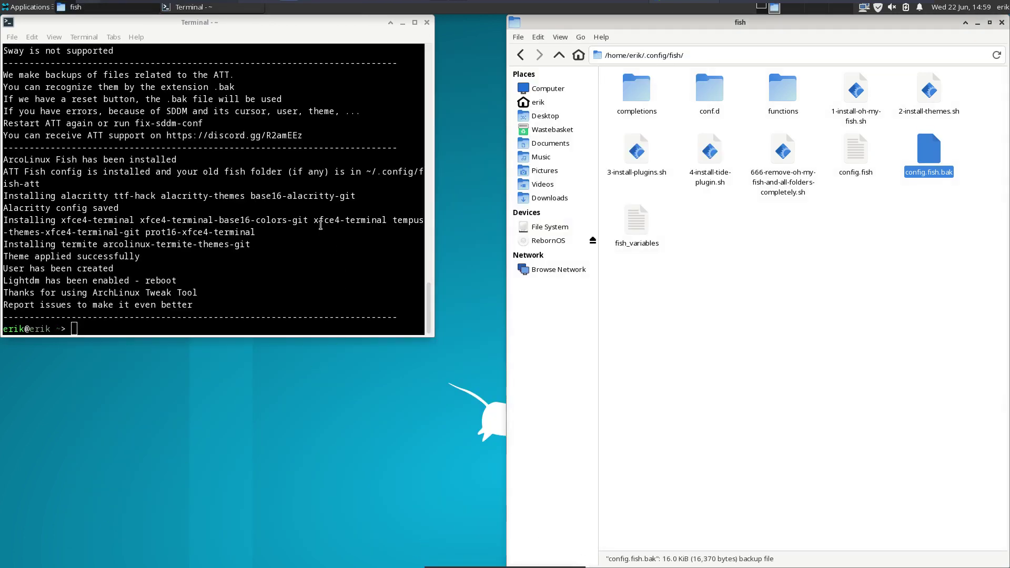
{"action": "type", "text": "x"}
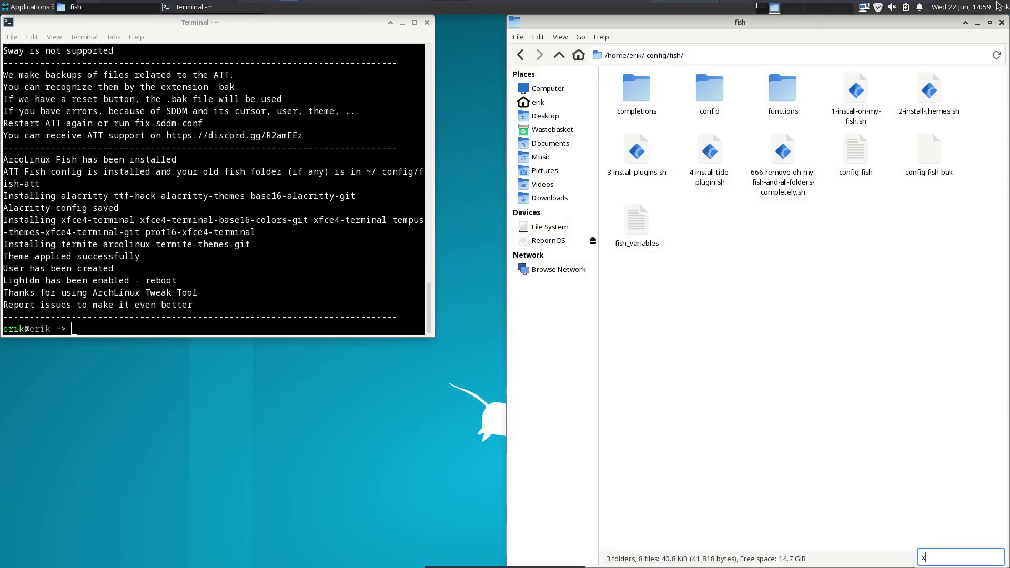
{"action": "left_click", "coordinate": [997, 7]}
{"action": "left_click", "coordinate": [993, 82]}
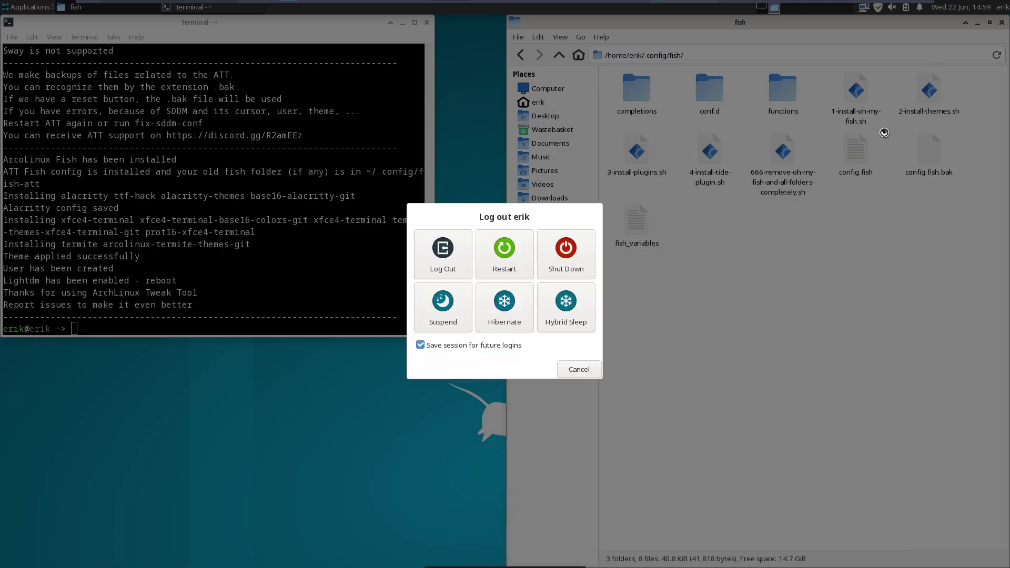
- Restart into RebornOS, then close the terminal and log out to the LightDM login screen
{"action": "left_click", "coordinate": [502, 254]}
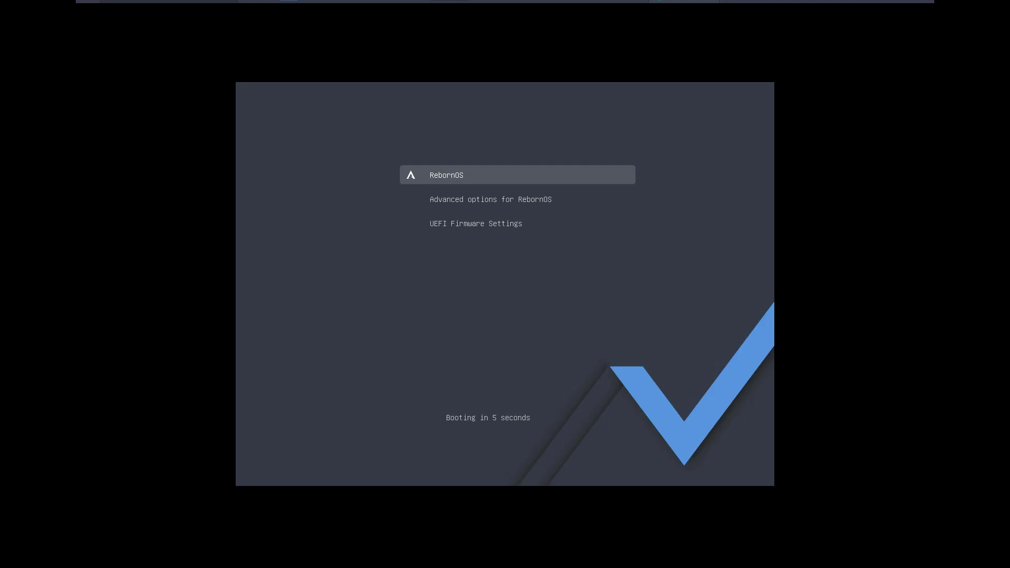
{"action": "key", "text": "Return"}
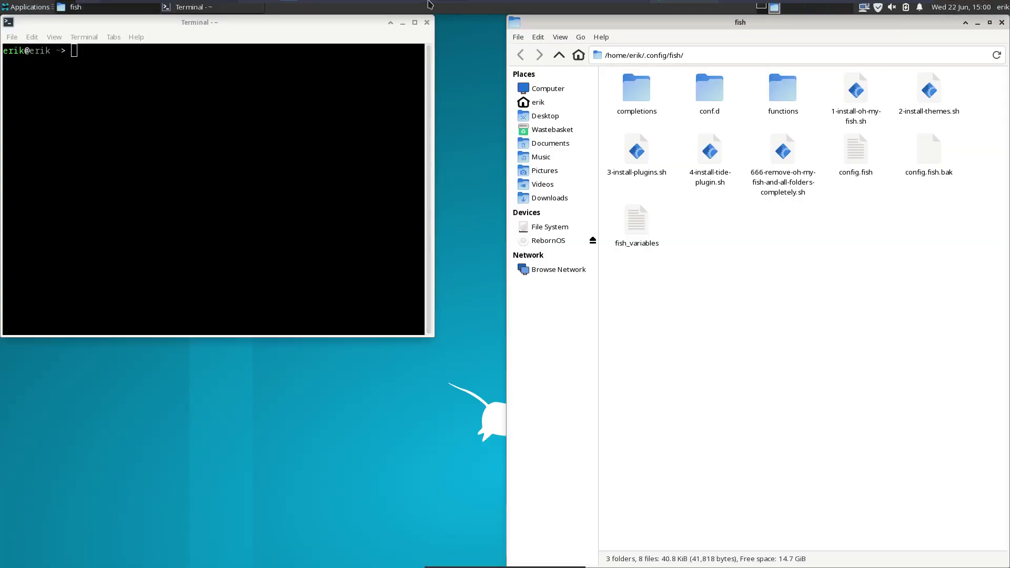
{"action": "left_click", "coordinate": [426, 23]}
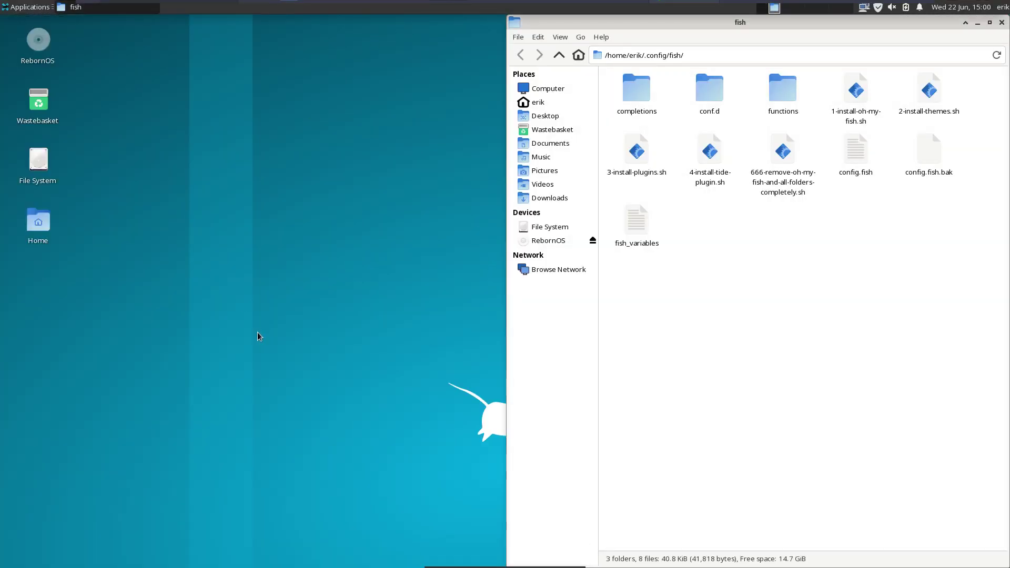
{"action": "type", "text": "x"}
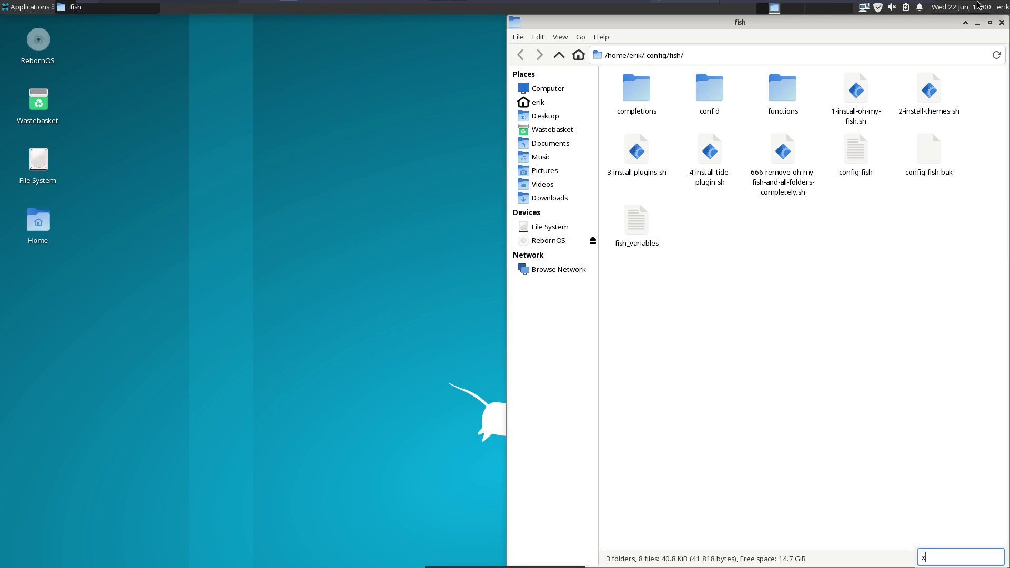
{"action": "left_click", "coordinate": [1002, 7]}
{"action": "left_click", "coordinate": [974, 67]}
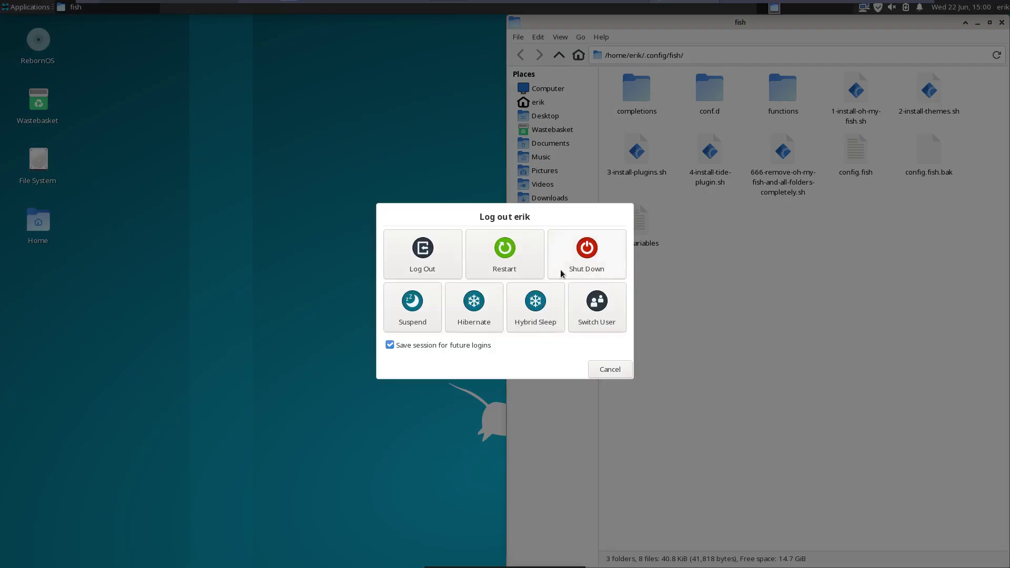
{"action": "left_click", "coordinate": [416, 263]}
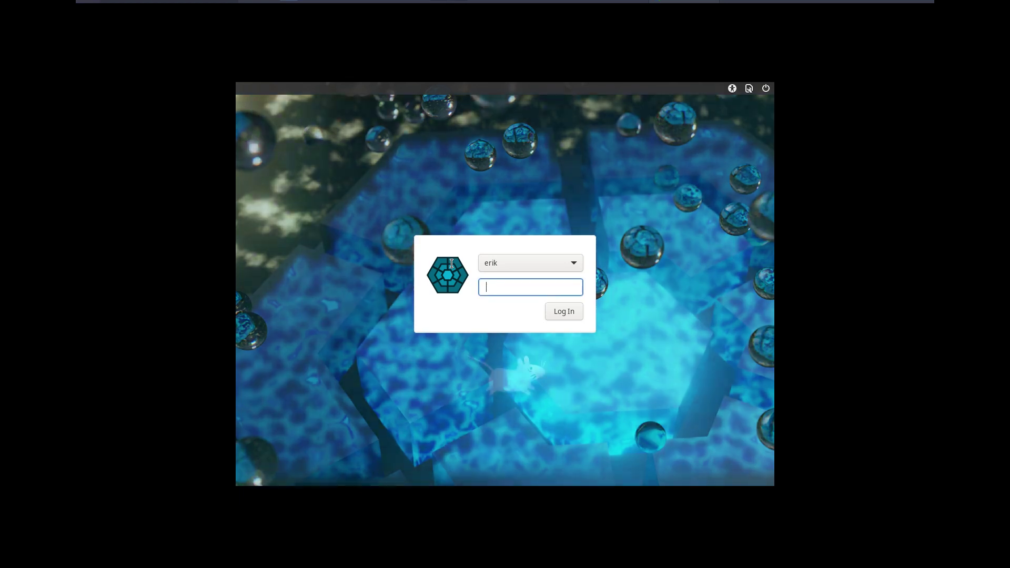
- Log in as the new user to AwesomeWM, open a terminal, then log out via the power menu
{"action": "left_click", "coordinate": [523, 259]}
{"action": "left_click", "coordinate": [517, 284]}
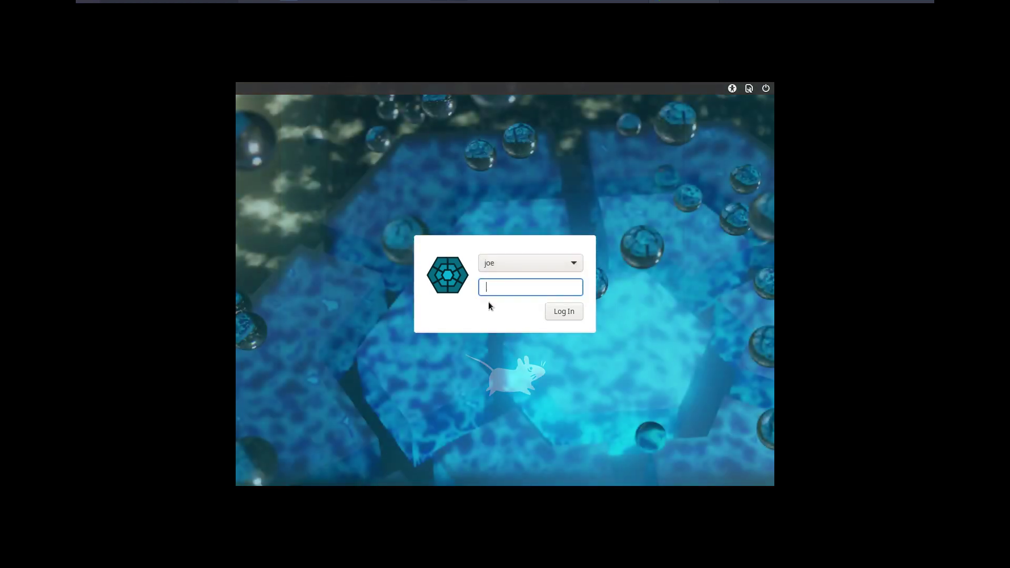
{"action": "key", "text": "Return"}
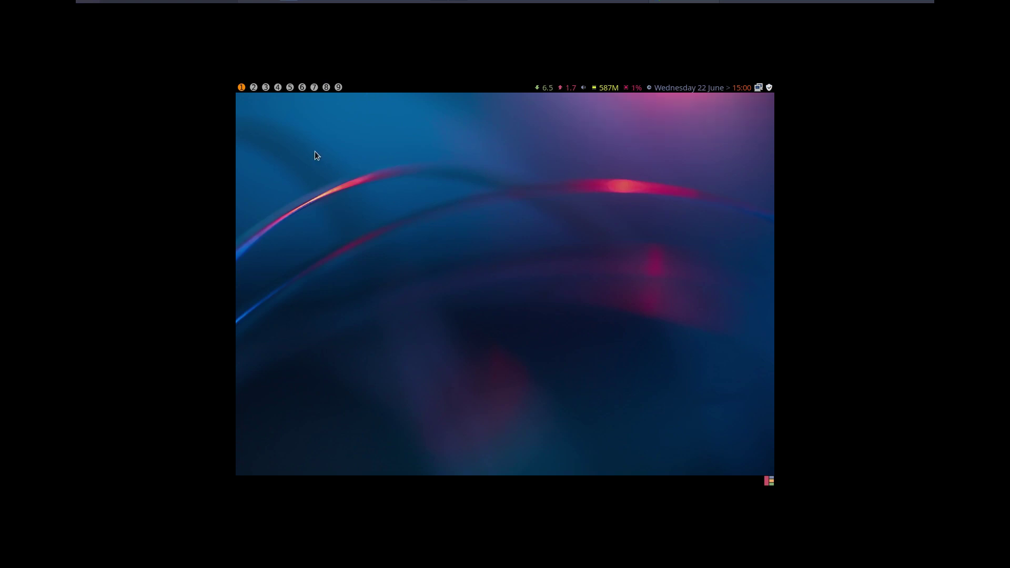
{"action": "key", "text": "super+Return"}
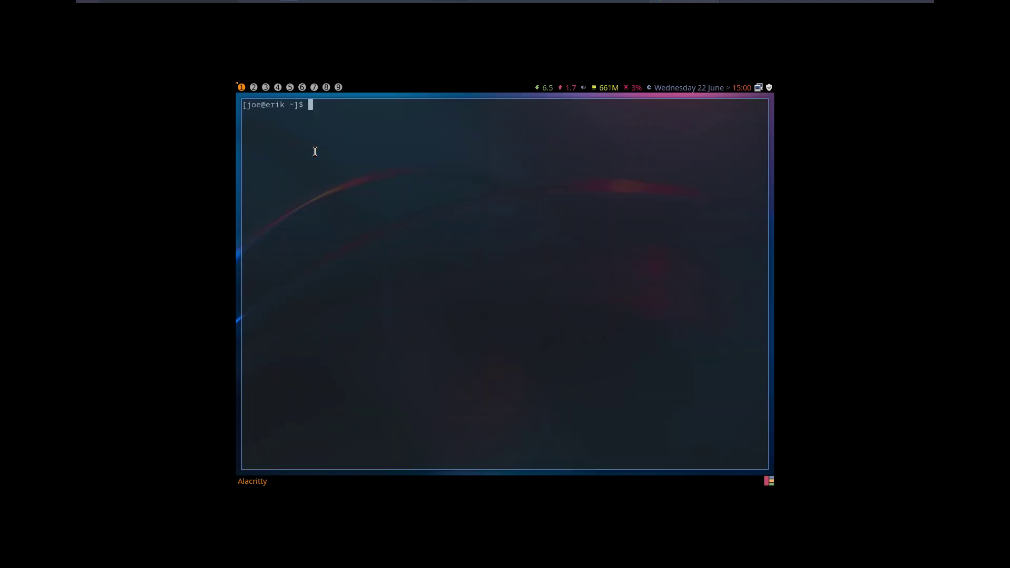
{"action": "key", "text": "super+x"}
{"action": "key", "text": "l"}
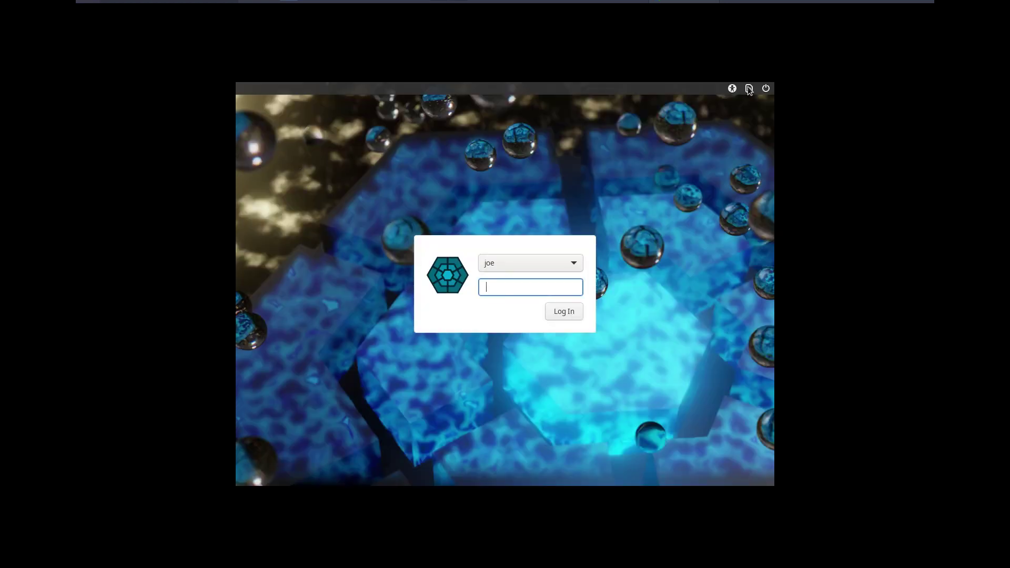
- Log in to the dusk session as the new user and open a terminal
{"action": "left_click", "coordinate": [749, 89]}
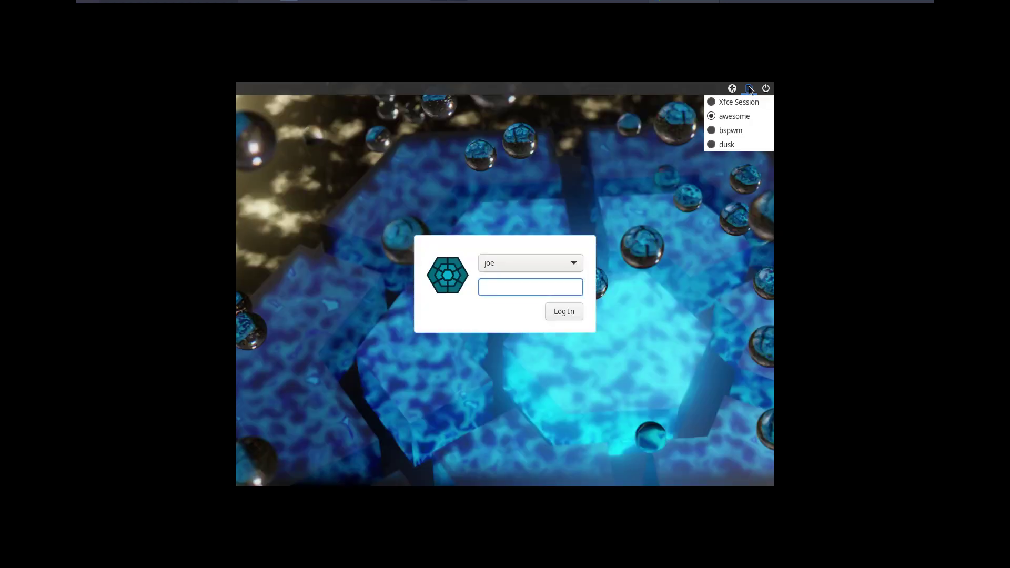
{"action": "left_click", "coordinate": [750, 146]}
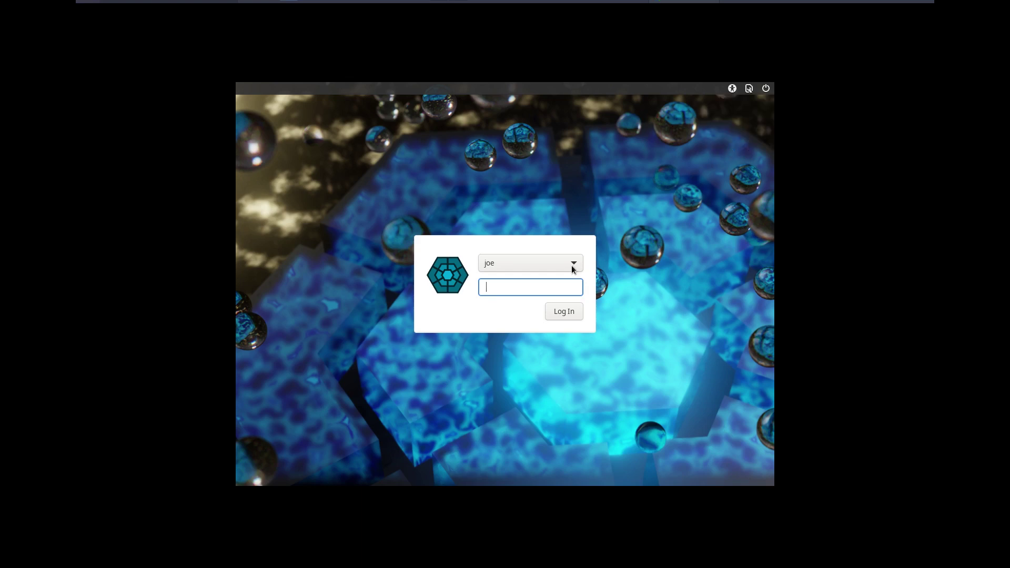
{"action": "key", "text": "Return"}
{"action": "key", "text": "super+Return"}
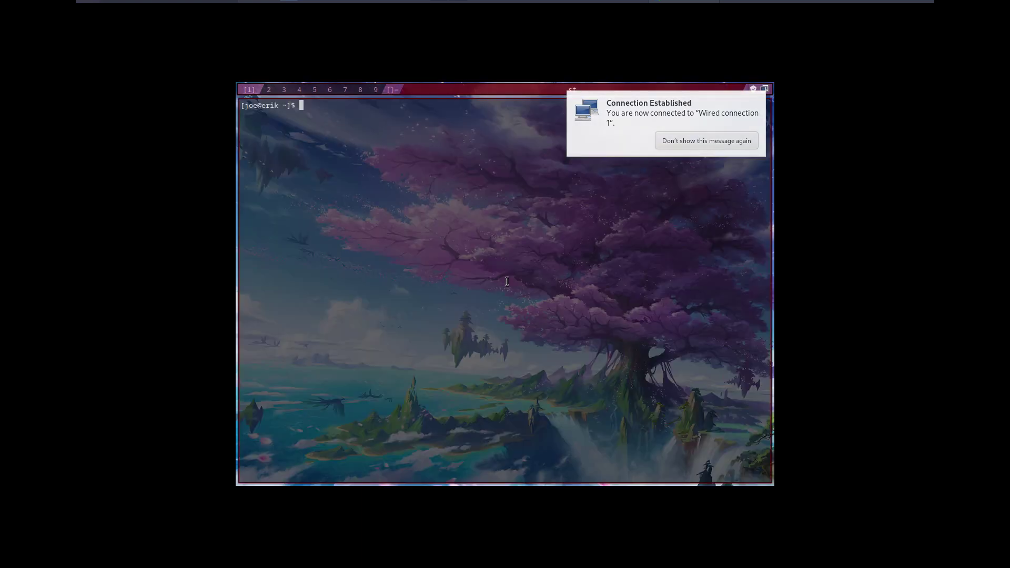
- Run sudo pacman -Syyu twice, refused as a non-sudoer, then open the file manager
{"action": "type", "text": "sudo pacman -Syyu"}
{"action": "key", "text": "Return"}
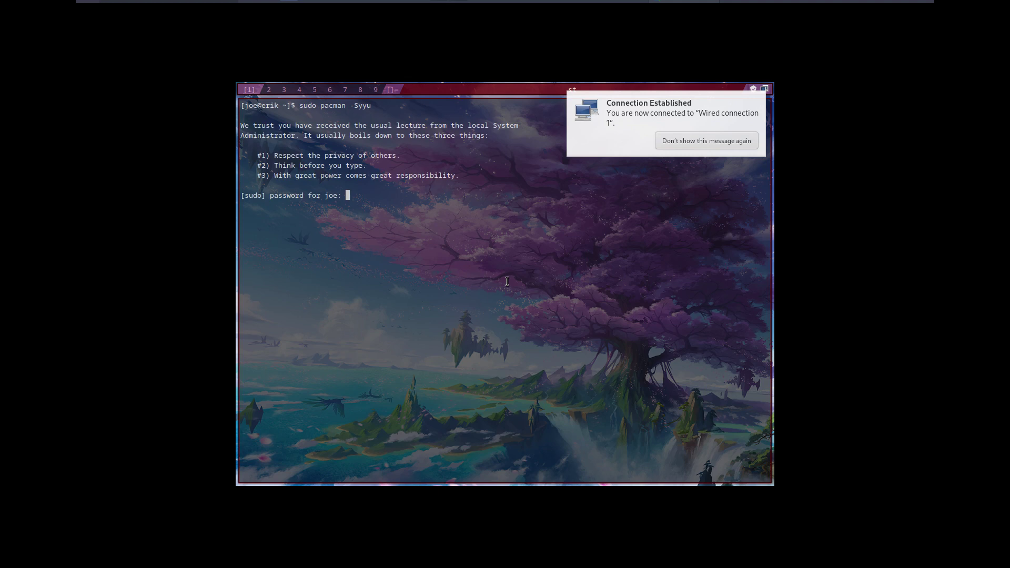
{"action": "key", "text": "Return"}
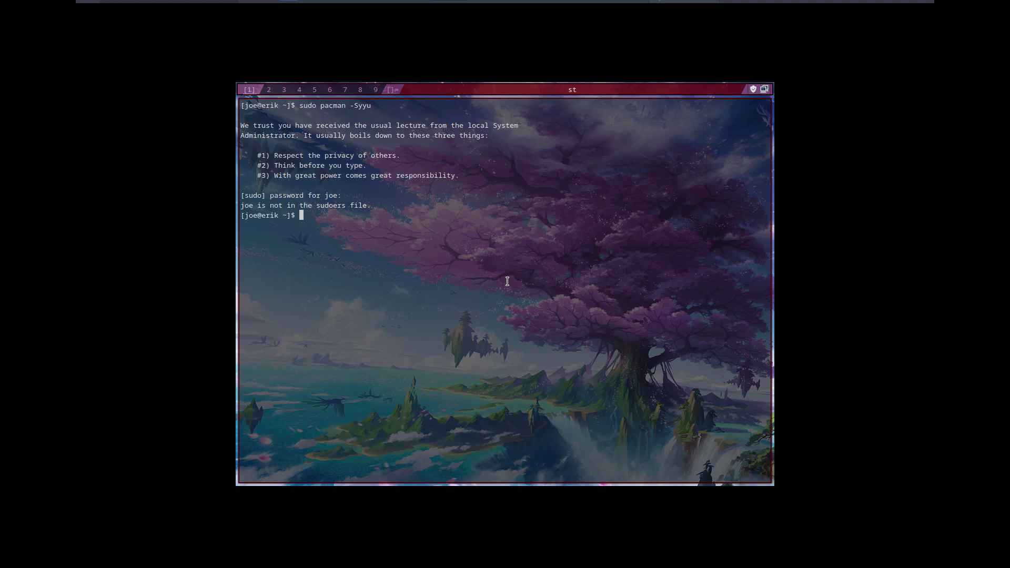
{"action": "key", "text": "Up"}
{"action": "key", "text": "Return"}
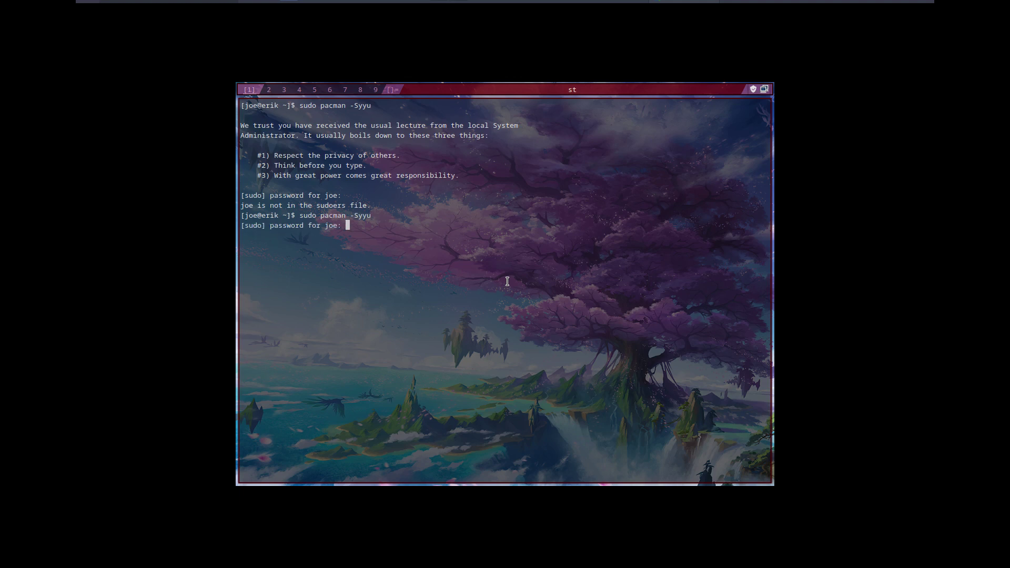
{"action": "key", "text": "Return"}
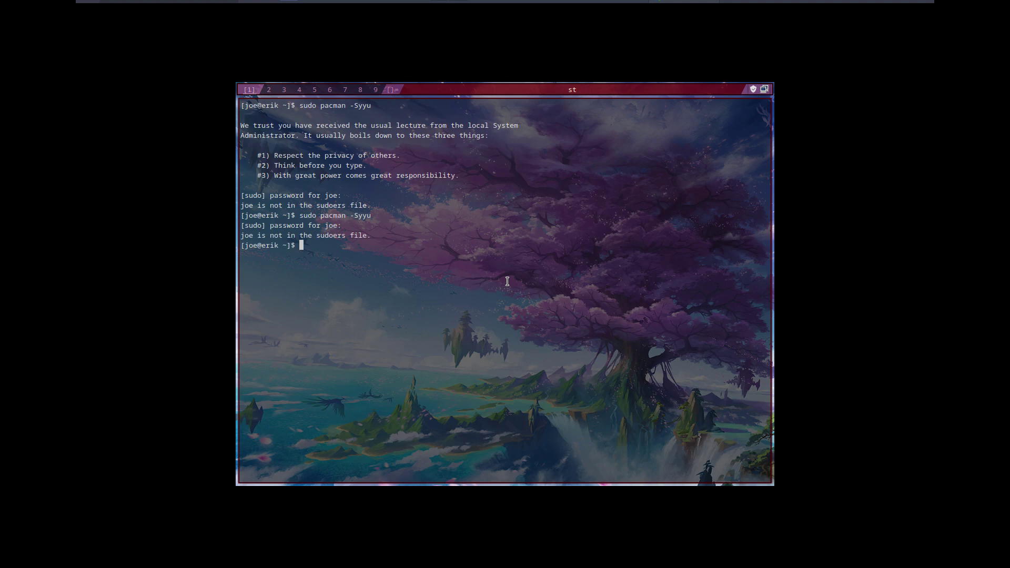
{"action": "key", "text": "super+e"}
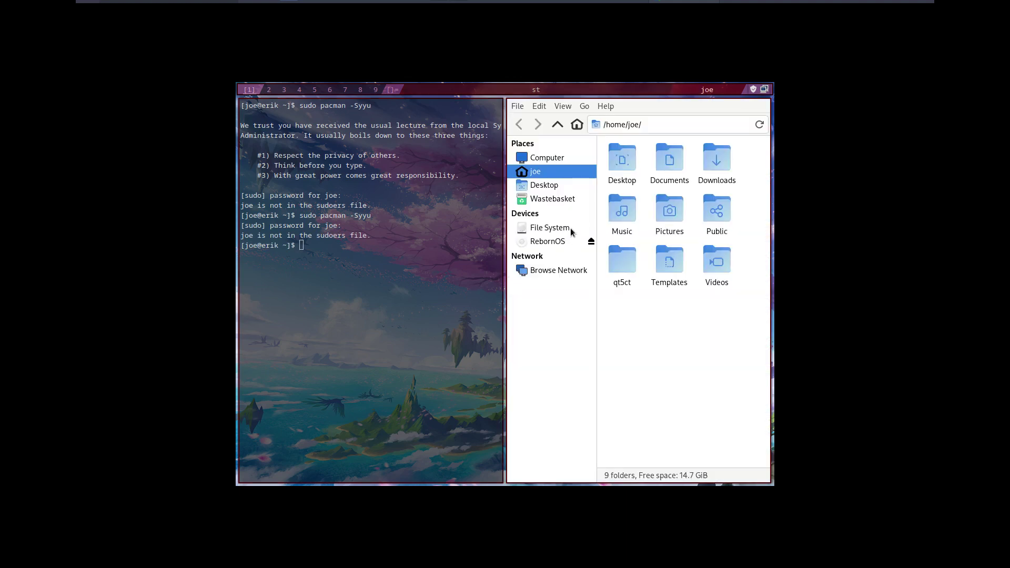
- In Thunar, browse to /etc and open the passwd file in a text editor
{"action": "left_click", "coordinate": [570, 229]}
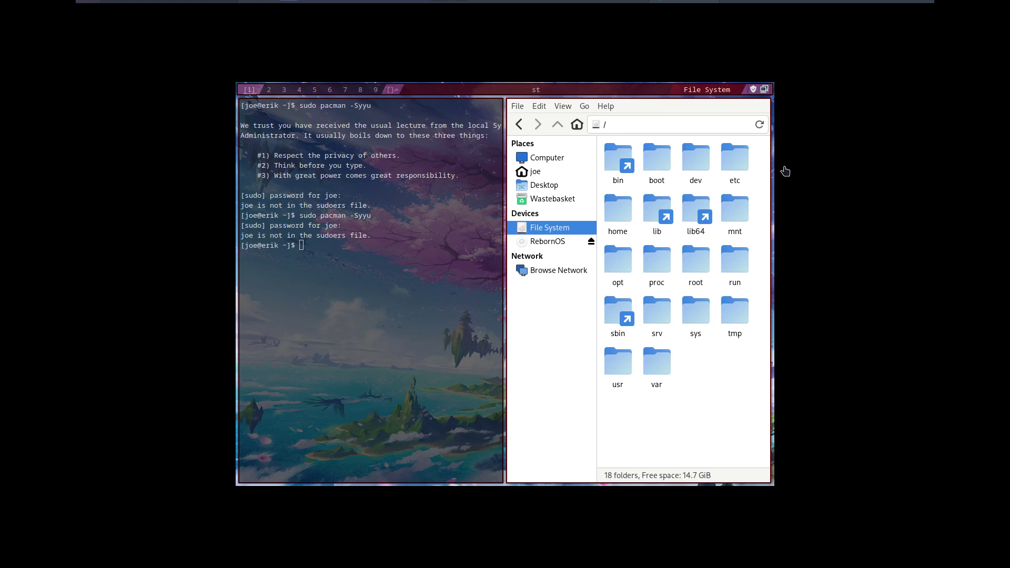
{"action": "double_click", "coordinate": [732, 157]}
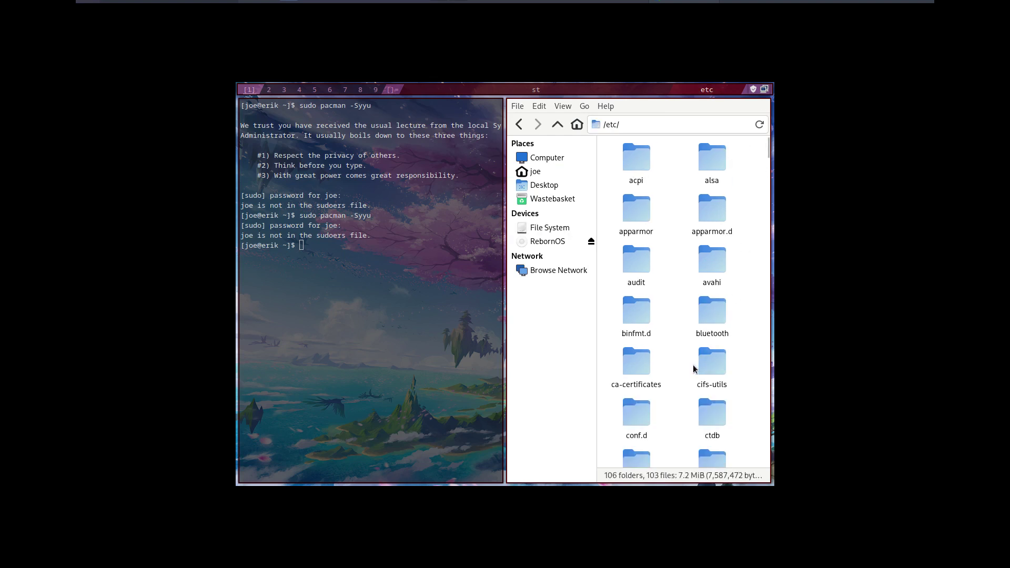
{"action": "type", "text": "pass"}
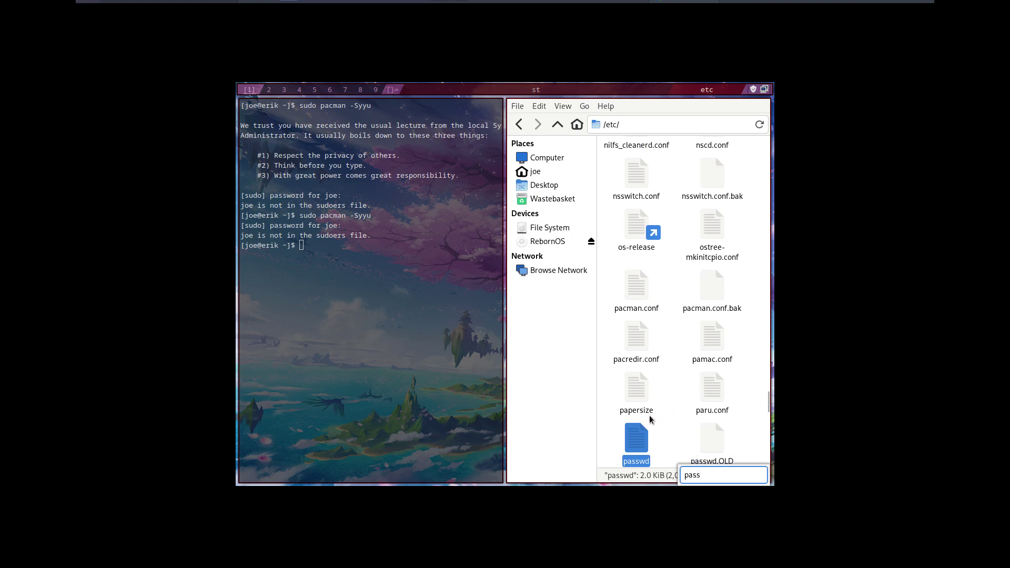
{"action": "double_click", "coordinate": [640, 441]}
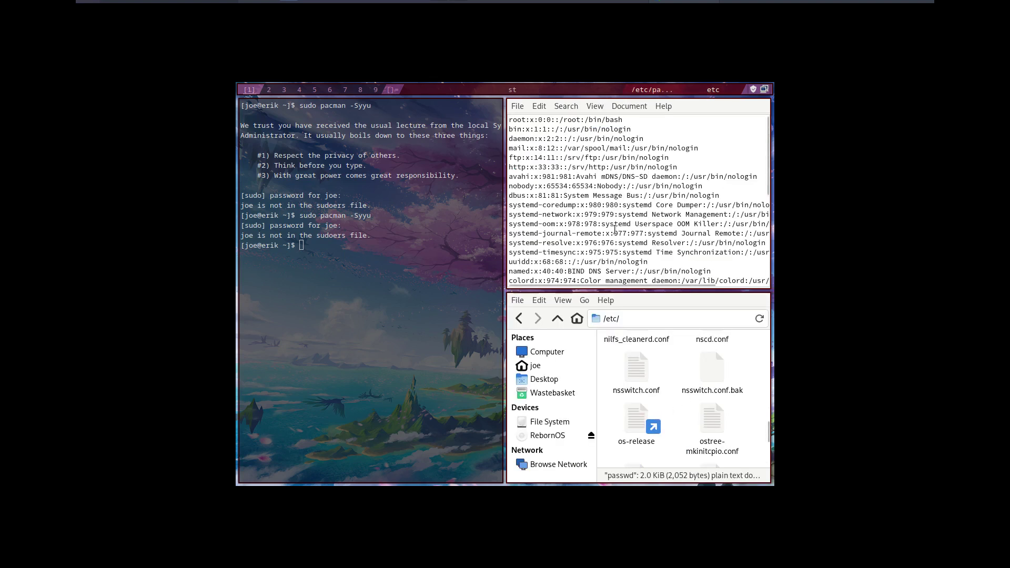
- Select and compare the UID:GID fields of the new user's and main user's lines
{"action": "scroll", "coordinate": [615, 230], "scroll_direction": "down", "scroll_amount": 7}
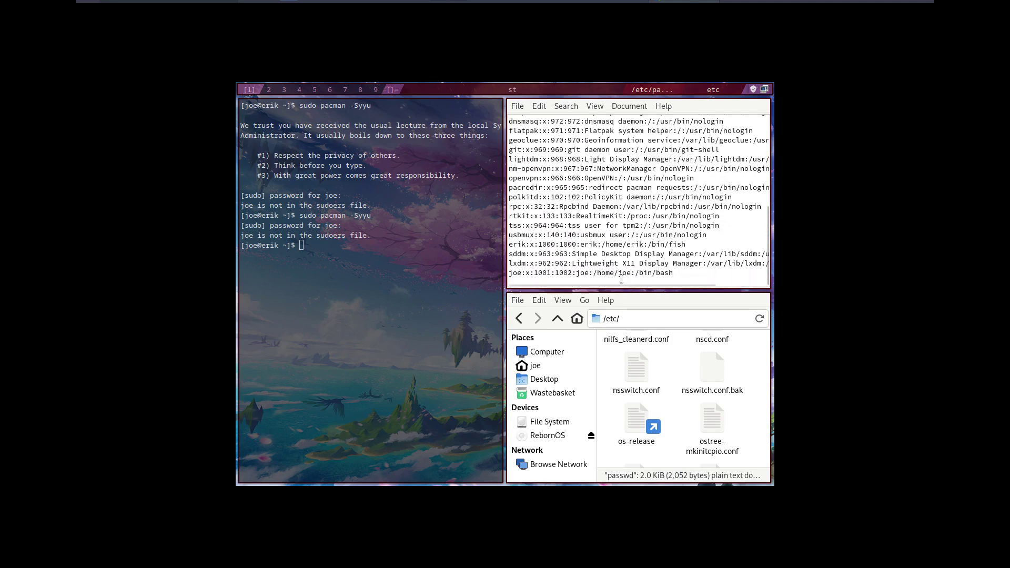
{"action": "left_click_drag", "start_coordinate": [533, 273], "coordinate": [576, 274]}
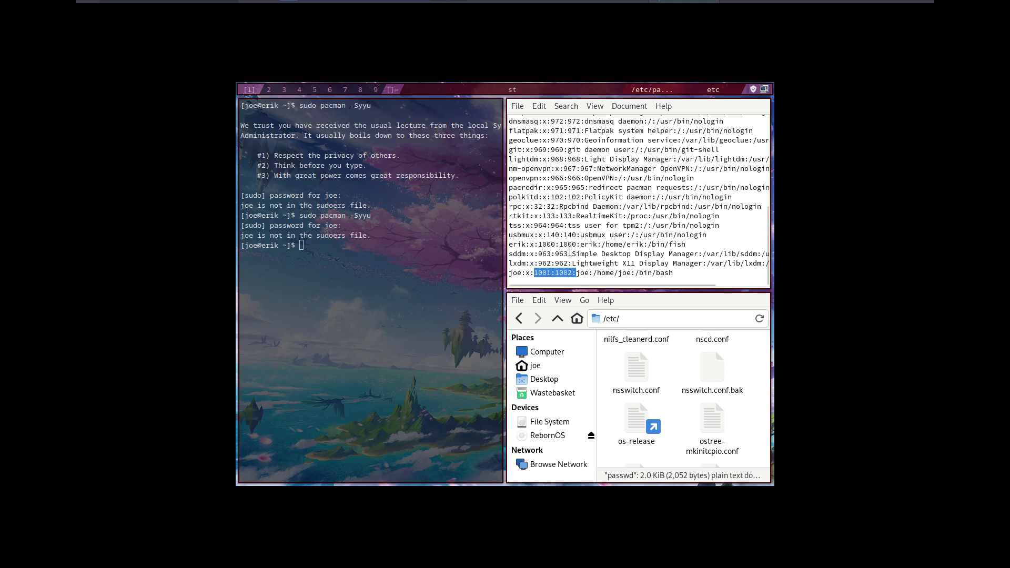
{"action": "double_click", "coordinate": [540, 244]}
{"action": "left_click_drag", "start_coordinate": [559, 244], "coordinate": [580, 245]}
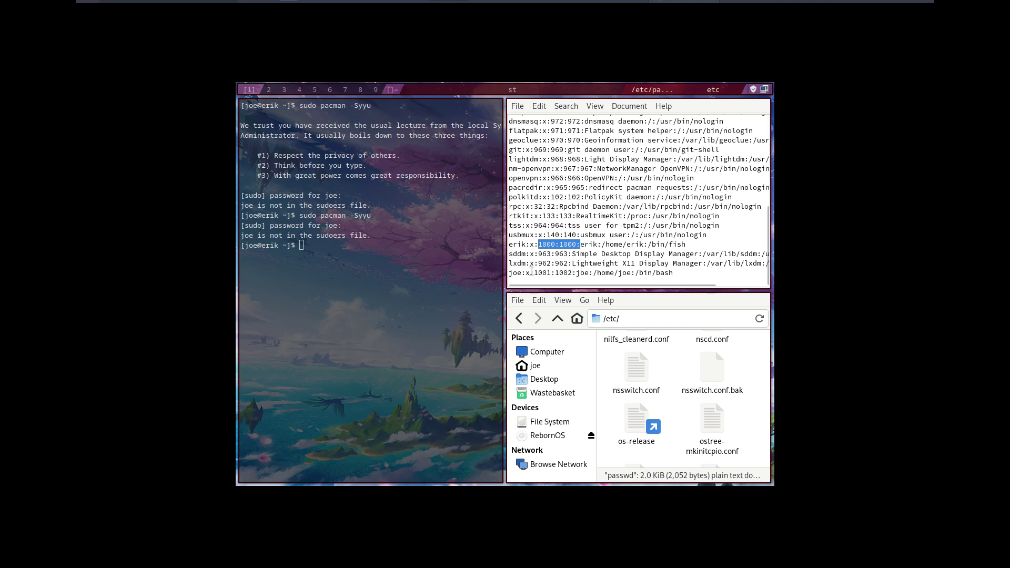
{"action": "left_click_drag", "start_coordinate": [531, 273], "coordinate": [572, 269]}
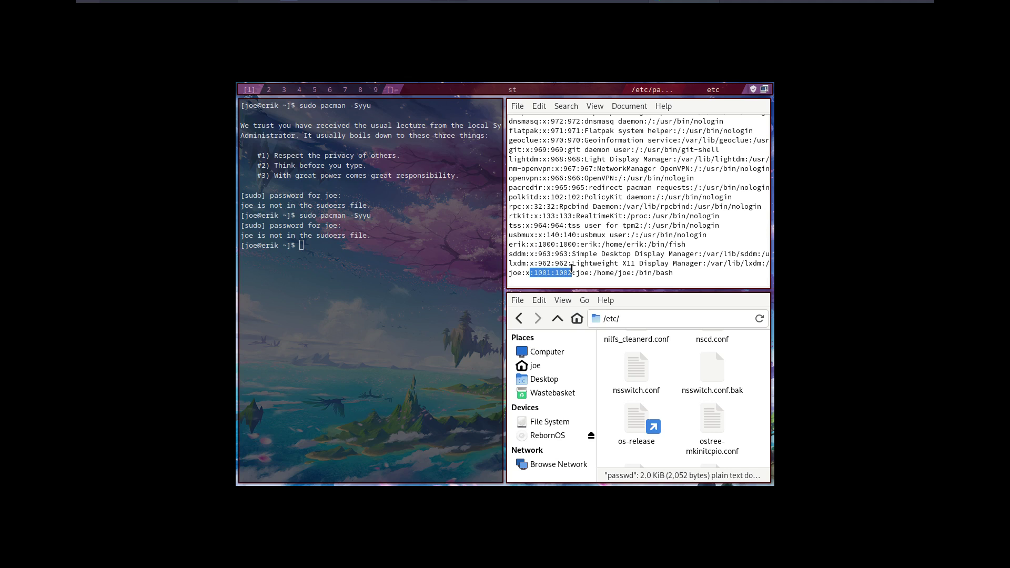
{"action": "scroll", "coordinate": [584, 253], "scroll_direction": "up", "scroll_amount": 2}
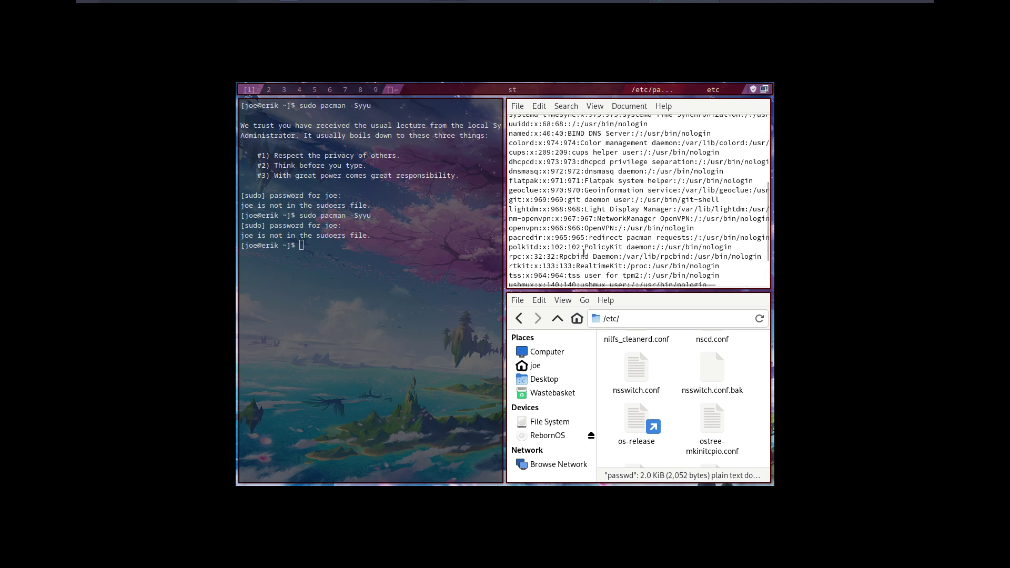
{"action": "scroll", "coordinate": [584, 253], "scroll_direction": "up", "scroll_amount": 3}
{"action": "scroll", "coordinate": [584, 253], "scroll_direction": "up", "scroll_amount": 2}
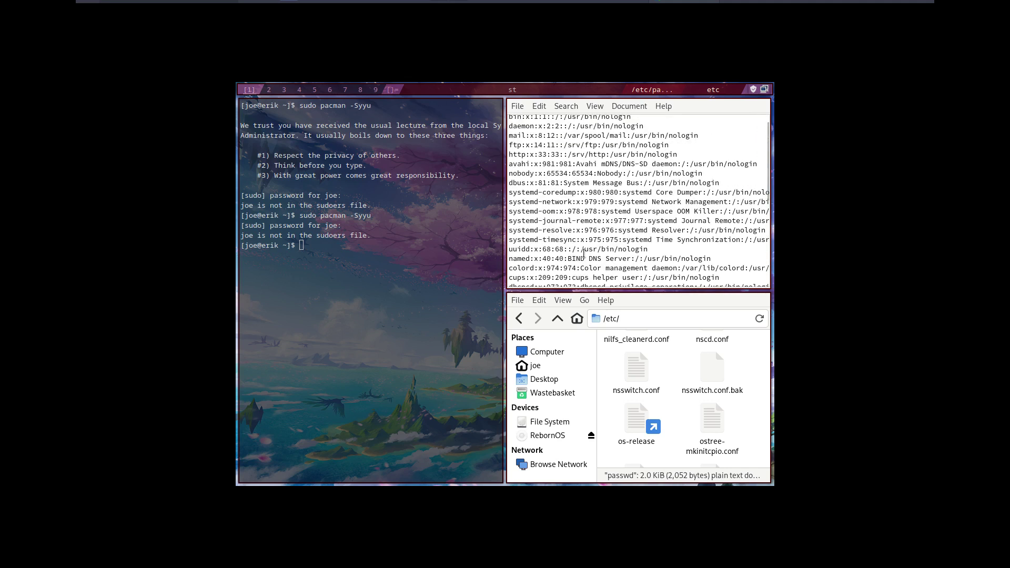
{"action": "scroll", "coordinate": [583, 254], "scroll_direction": "down", "scroll_amount": 2}
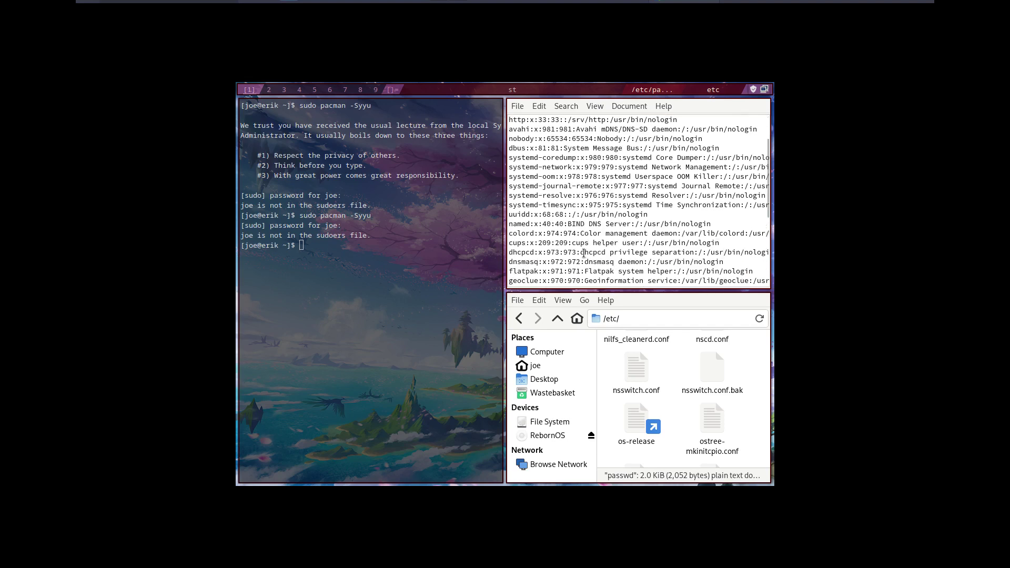
{"action": "scroll", "coordinate": [584, 253], "scroll_direction": "down", "scroll_amount": 3}
{"action": "scroll", "coordinate": [584, 254], "scroll_direction": "down", "scroll_amount": 1}
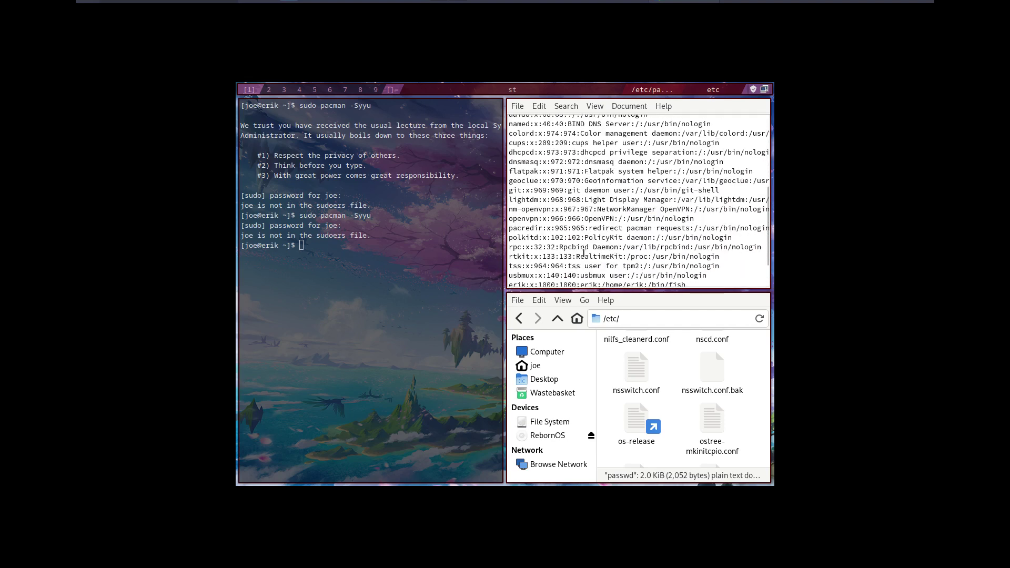
{"action": "scroll", "coordinate": [584, 254], "scroll_direction": "down", "scroll_amount": 2}
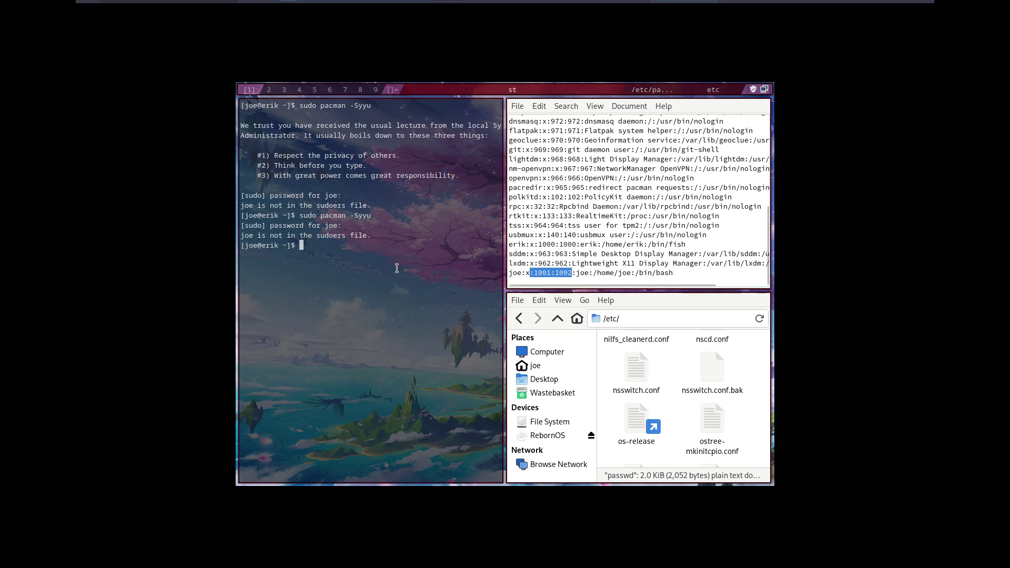
- Run groups to confirm the new user is in wheel, then log out of the session
{"action": "type", "text": "group"}
{"action": "key", "text": "Return"}
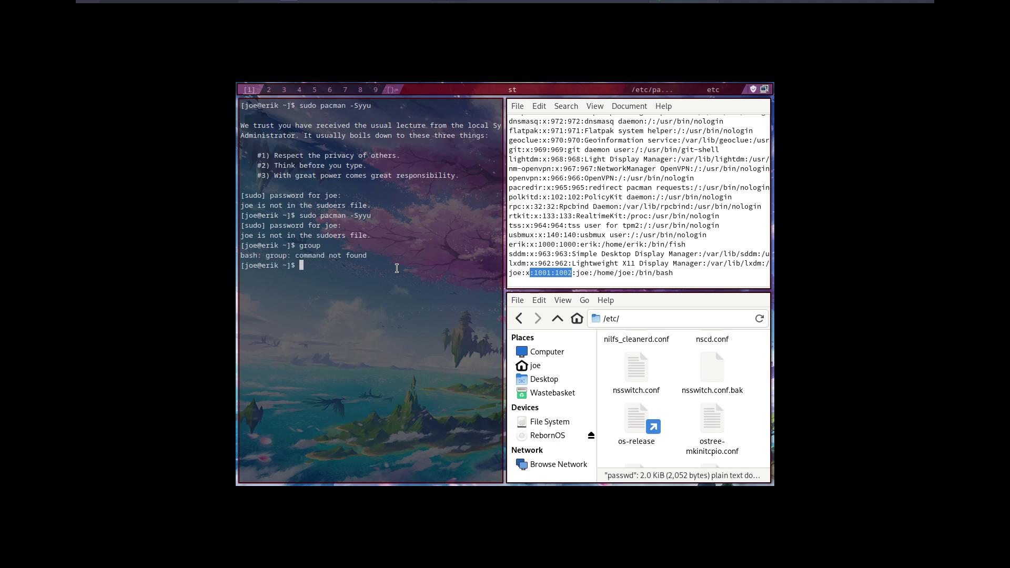
{"action": "type", "text": "groups"}
{"action": "key", "text": "Return"}
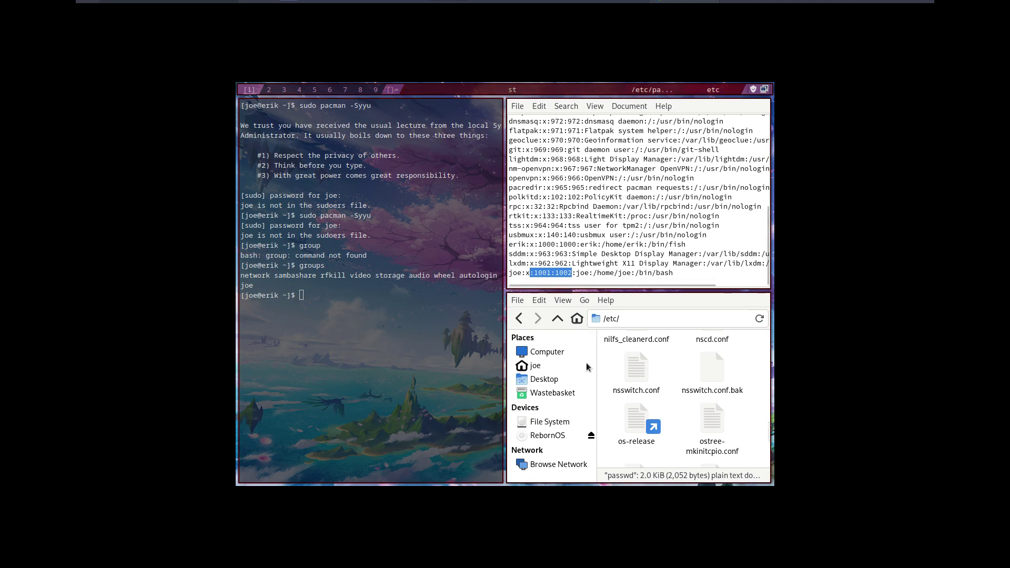
{"action": "key", "text": "super+x"}
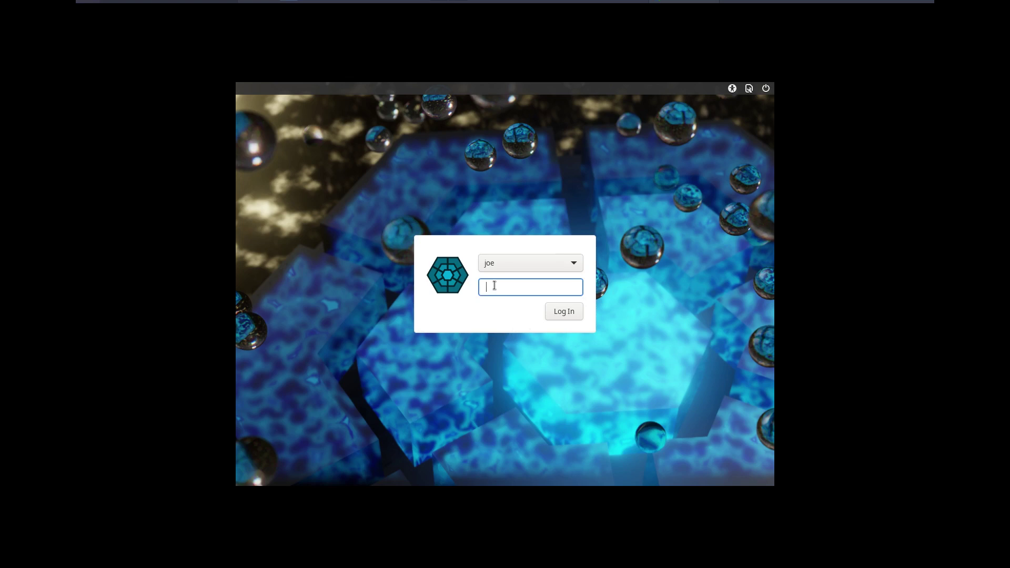
- Log in at LightDM as the main user account with its password
{"action": "left_click", "coordinate": [497, 264]}
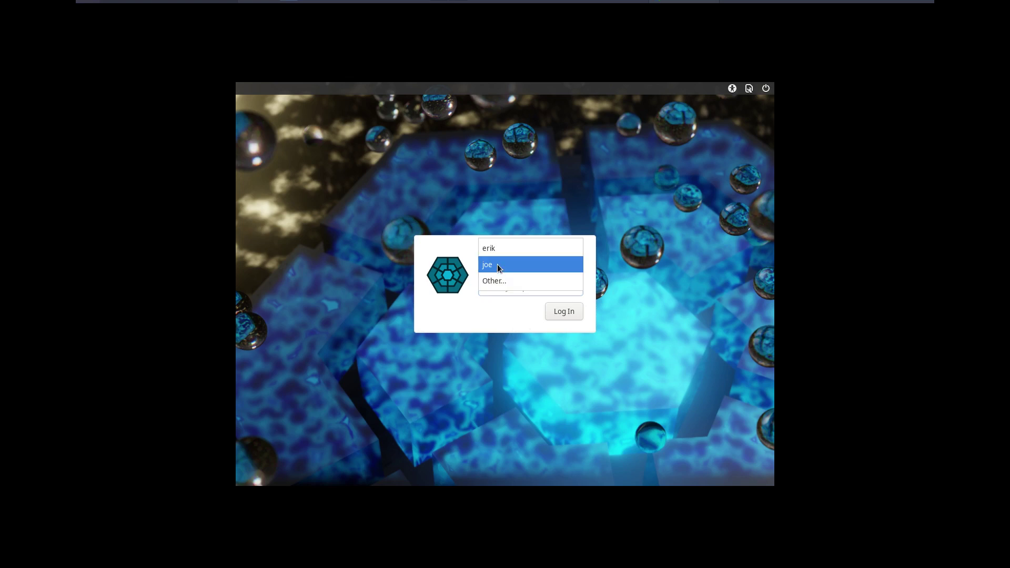
{"action": "left_click", "coordinate": [497, 244]}
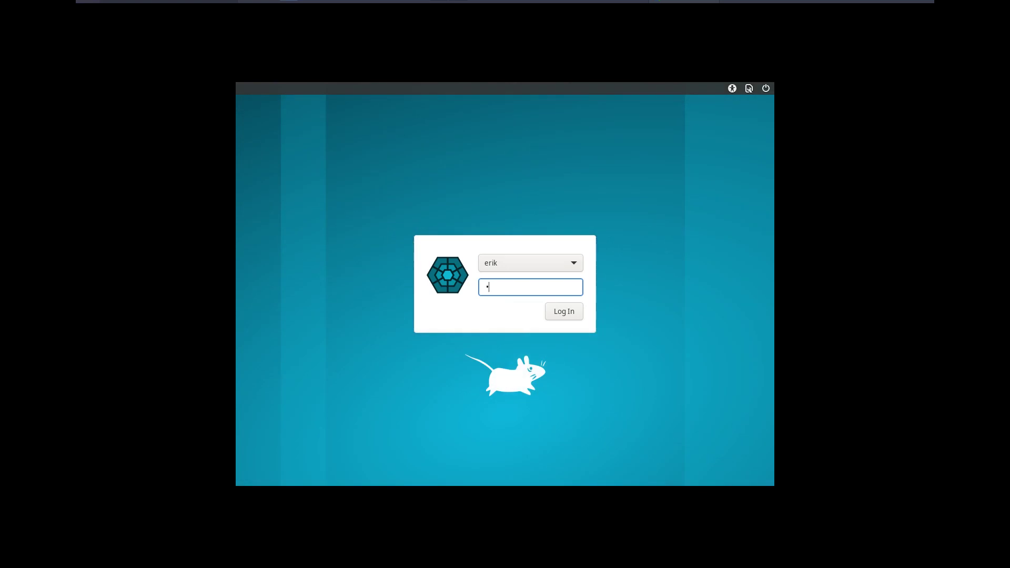
{"action": "key", "text": "Return"}
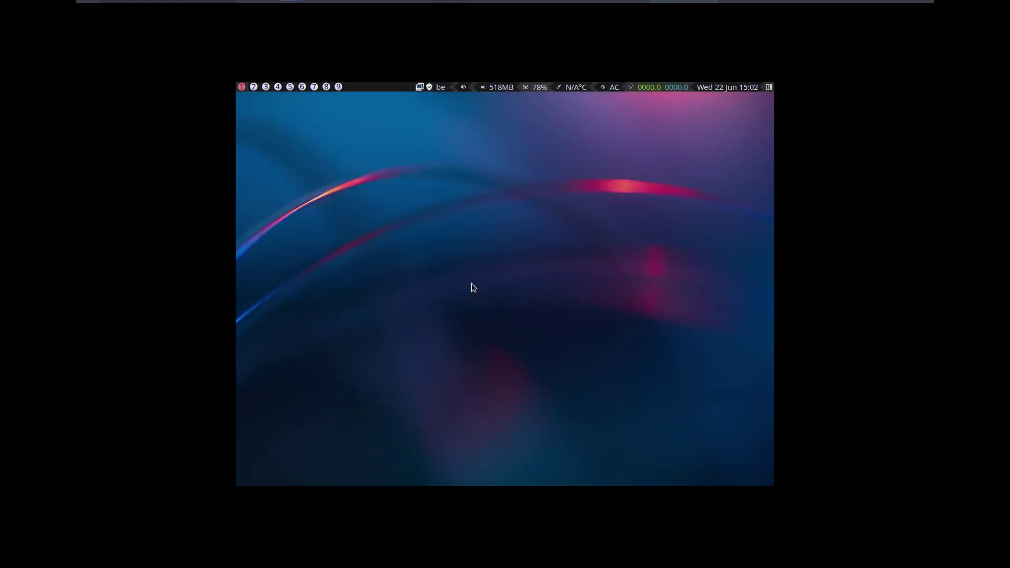
- In a new terminal, run sudo pacman -Syyu, which finds nothing to upgrade
{"action": "key", "text": "super+Return"}
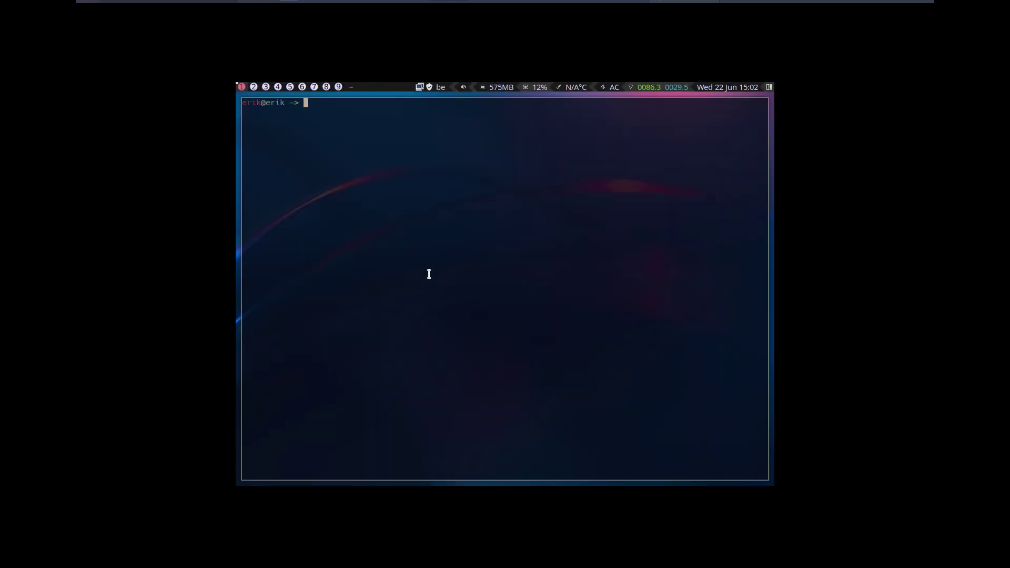
{"action": "type", "text": "s"}
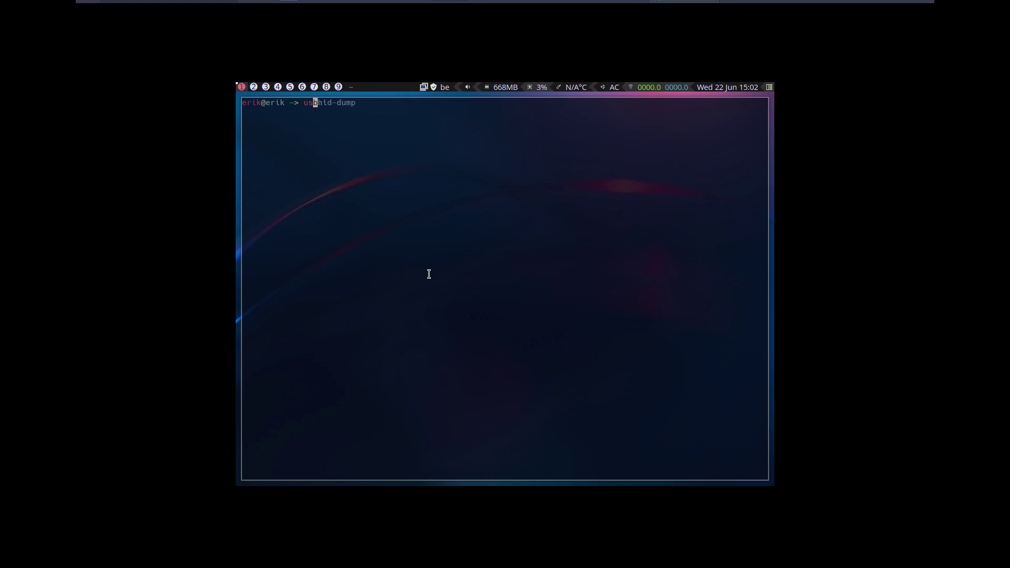
{"action": "type", "text": "udo pacman "}
{"action": "type", "text": "-"}
{"action": "key", "text": "BackSpace"}
{"action": "type", "text": "-Syyu"}
{"action": "key", "text": "Return"}
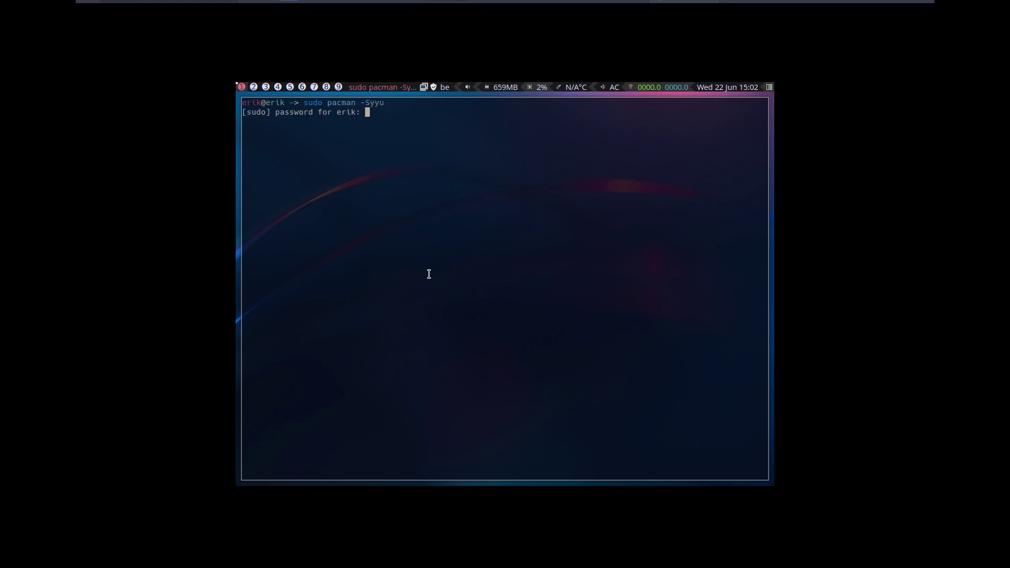
{"action": "key", "text": "Return"}
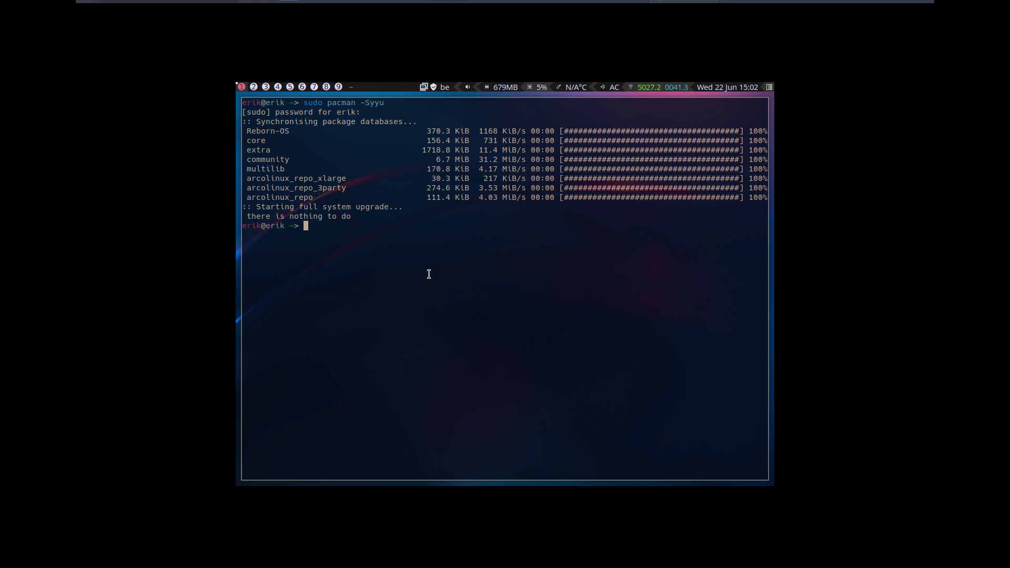
- Launch arcolinux-tweak-tool from the terminal using tab completion
{"action": "type", "text": "arch"}
{"action": "key", "text": "Tab"}
{"action": "key", "text": "Right"}
{"action": "key", "text": "Return"}
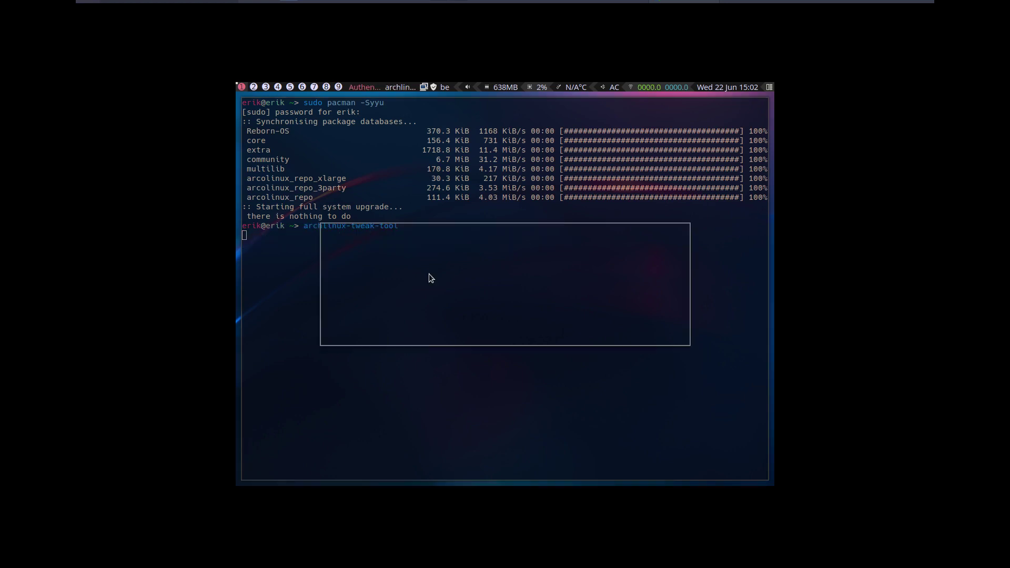
- Authorize the tweak tool, then set Virtual1 to 1920x1080 in Xfce Display Settings and keep it
{"action": "type", "text": "*****"}
{"action": "key", "text": "Return"}
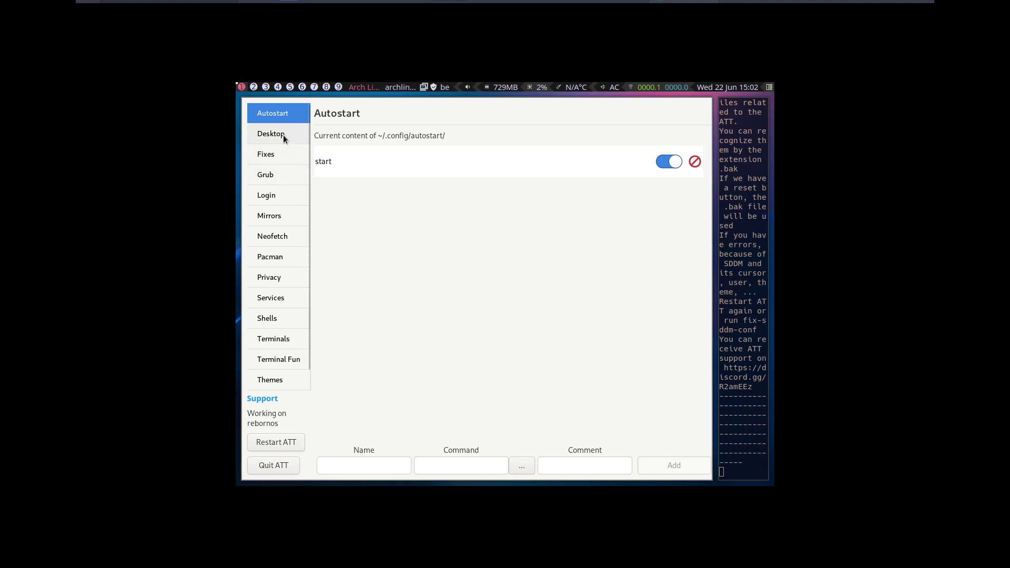
{"action": "key", "text": "ctrl+alt+m"}
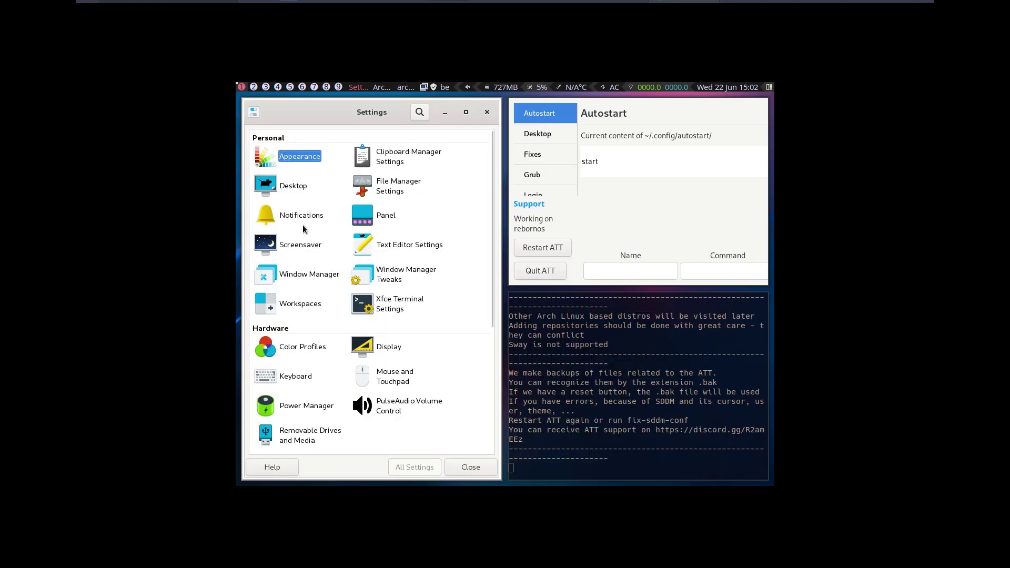
{"action": "left_click", "coordinate": [389, 346]}
{"action": "left_click", "coordinate": [545, 189]}
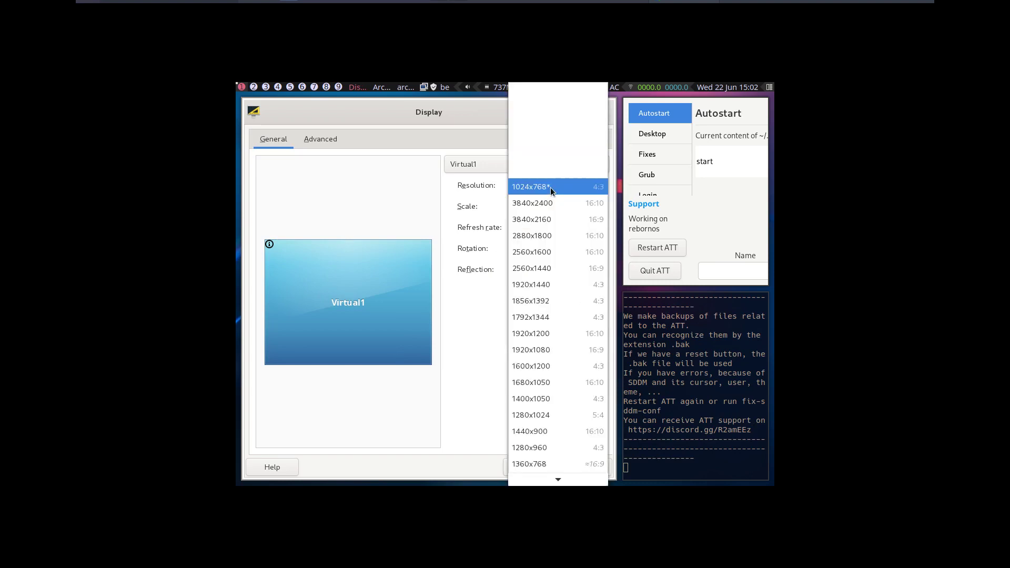
{"action": "left_click", "coordinate": [570, 349]}
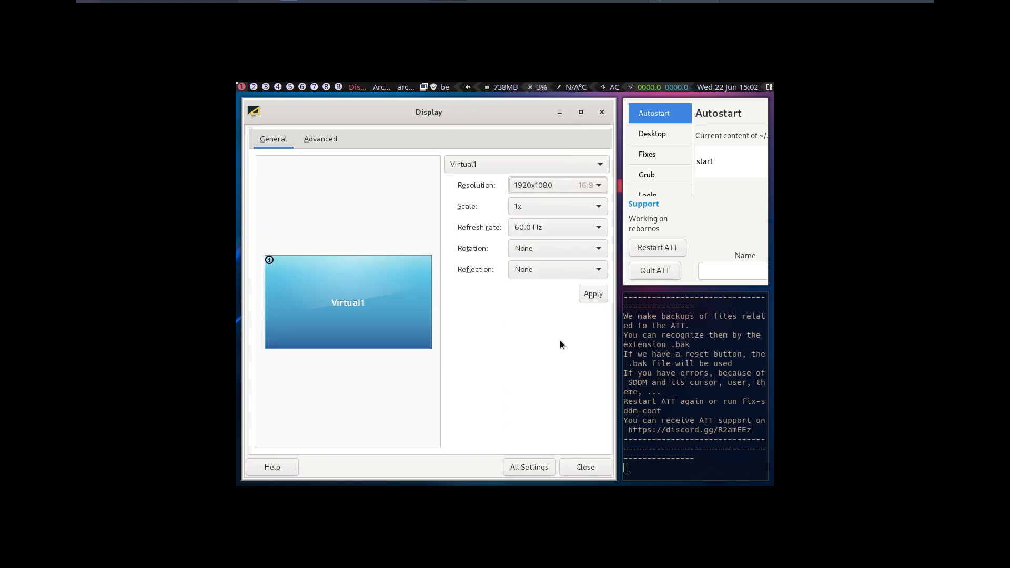
{"action": "left_click", "coordinate": [588, 294]}
{"action": "left_click", "coordinate": [493, 309]}
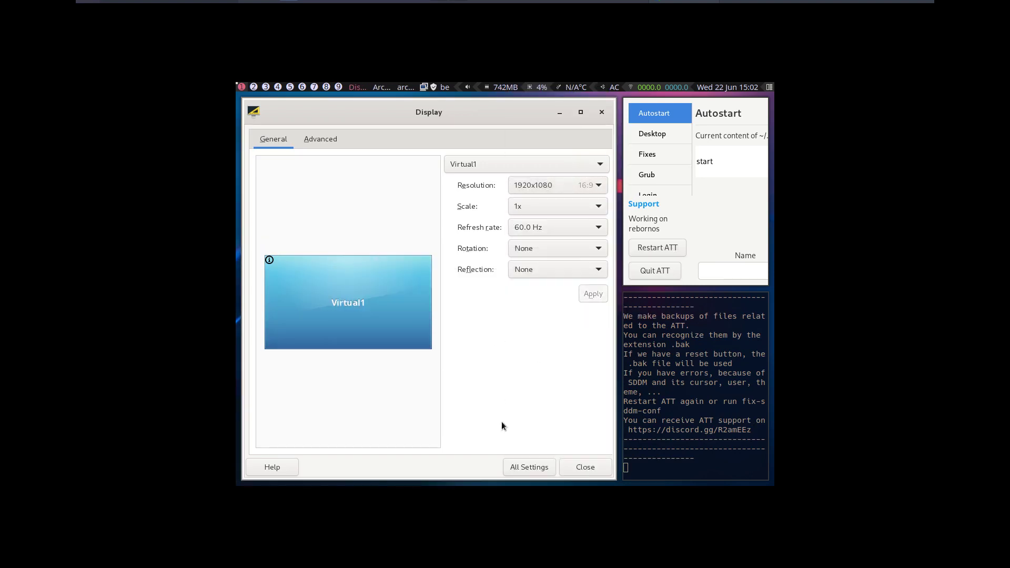
{"action": "left_click", "coordinate": [586, 467]}
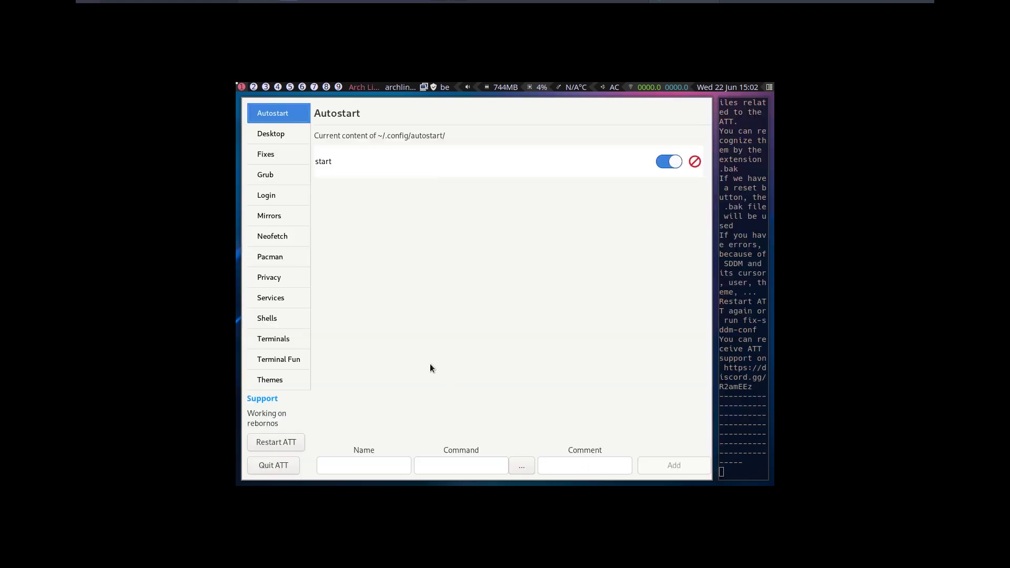
{"action": "key", "text": "super+Return"}
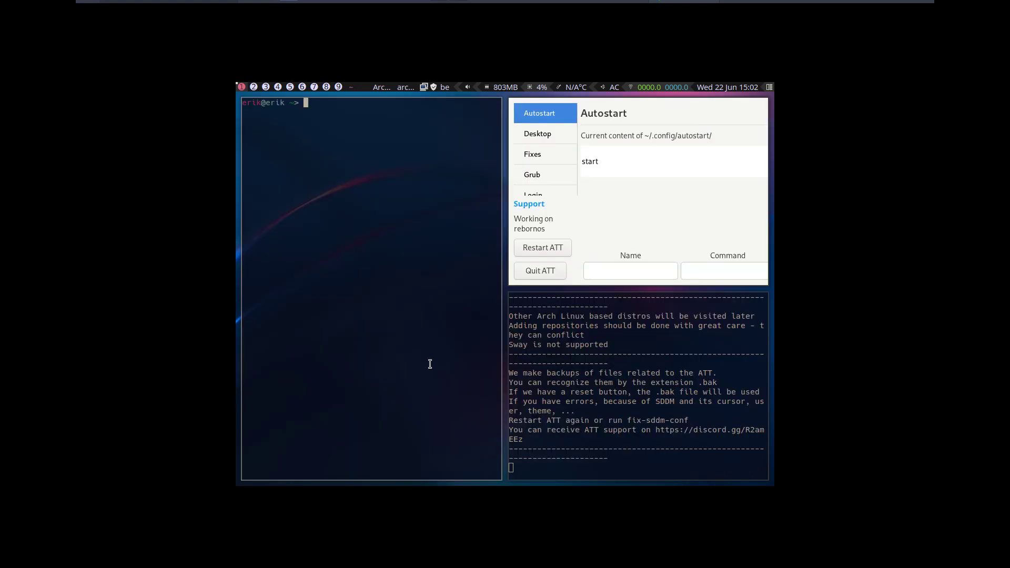
- Run xfsettingsd & in the background, close that terminal, and flip to workspace 3 and back to 1
{"action": "type", "text": "xfsettingsd &"}
{"action": "key", "text": "Return"}
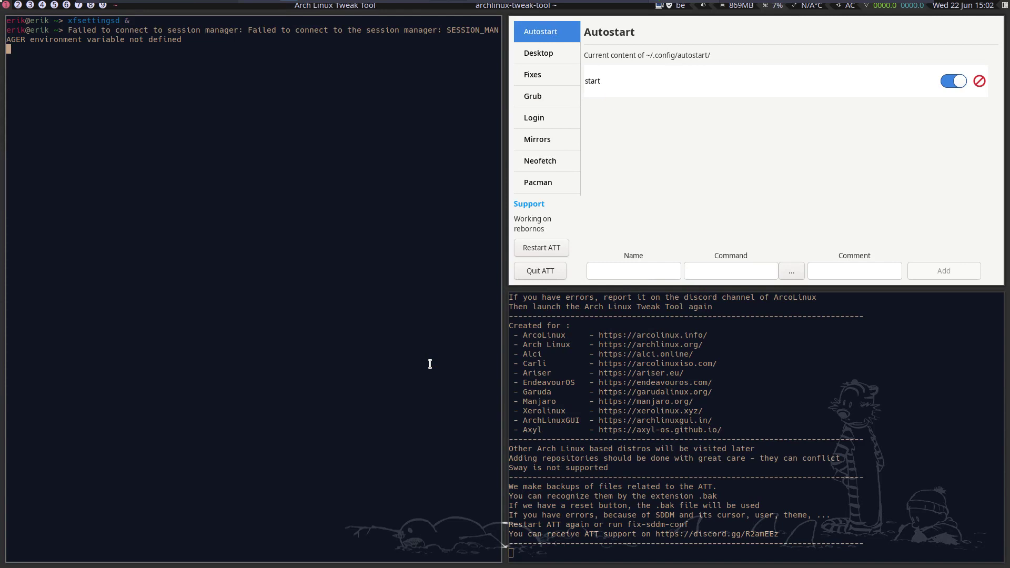
{"action": "key", "text": "super+q"}
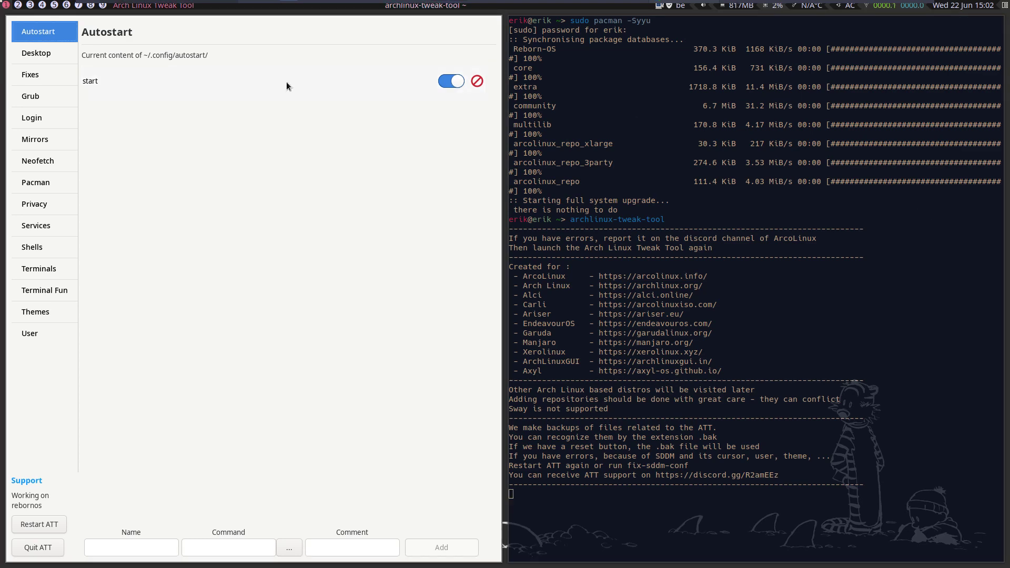
{"action": "left_click", "coordinate": [29, 4]}
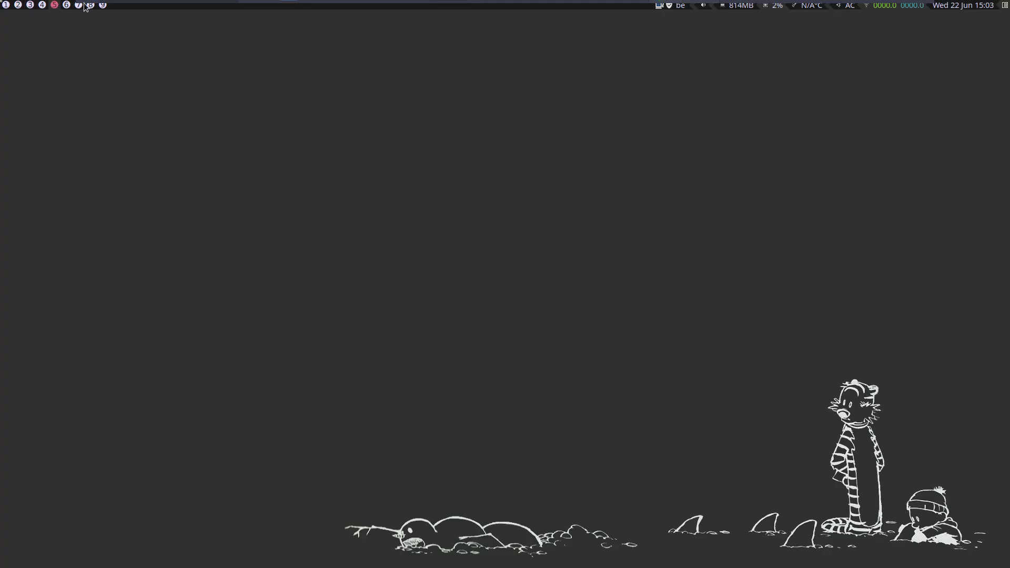
{"action": "left_click", "coordinate": [9, 4]}
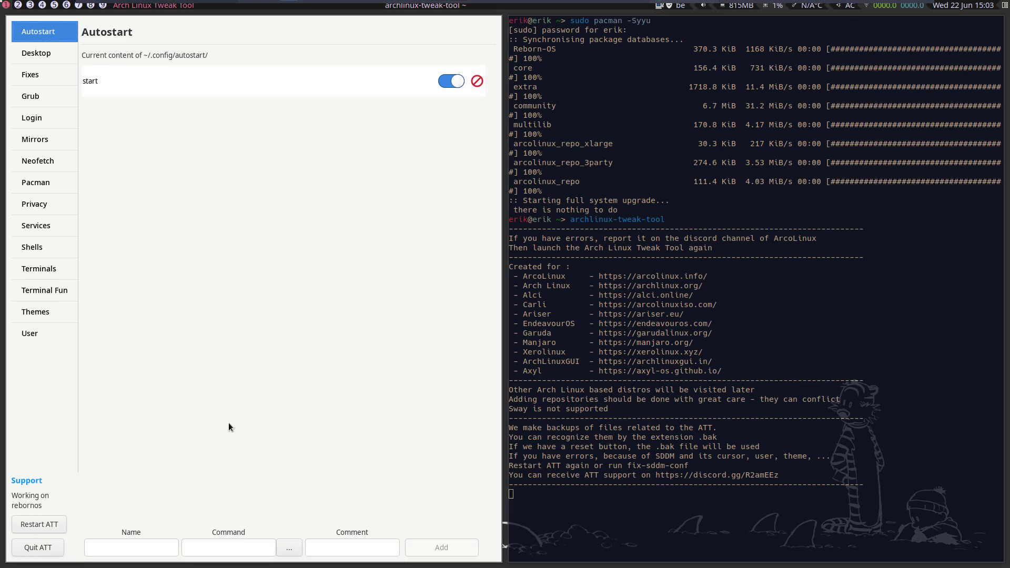
- Install the dwm desktop from the tweak tool's Desktop section
{"action": "left_click", "coordinate": [35, 54]}
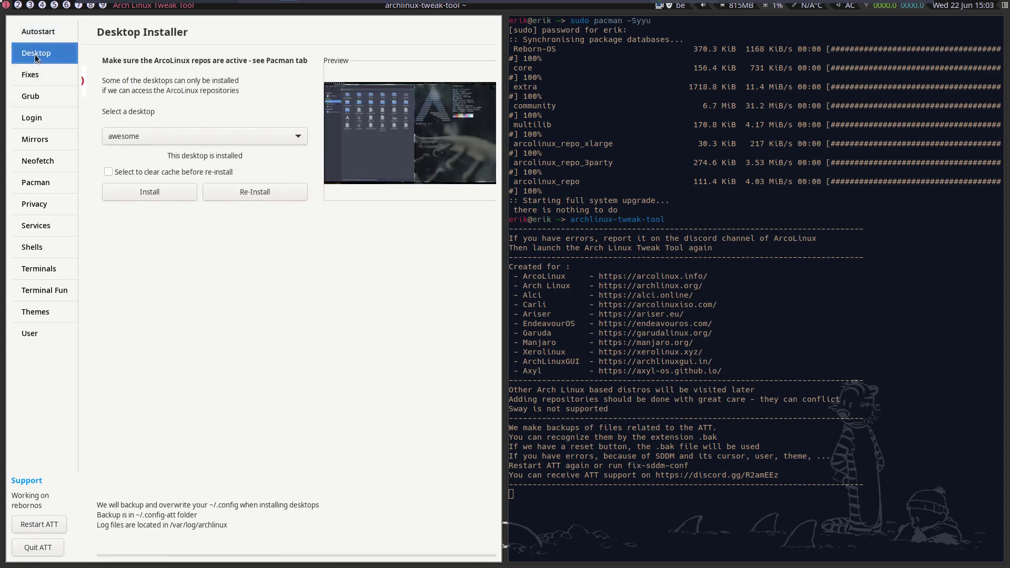
{"action": "left_click", "coordinate": [125, 136]}
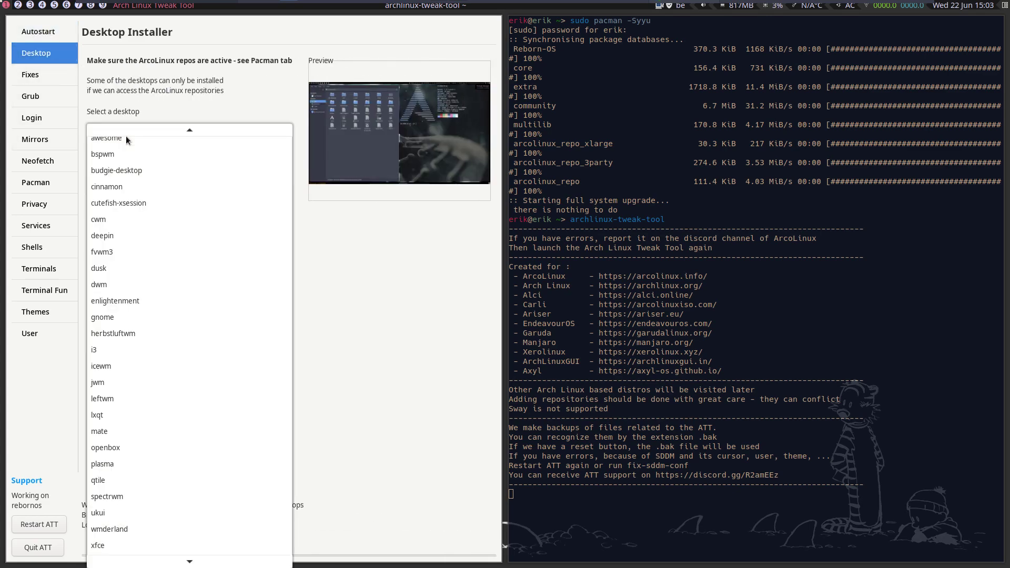
{"action": "left_click", "coordinate": [143, 281]}
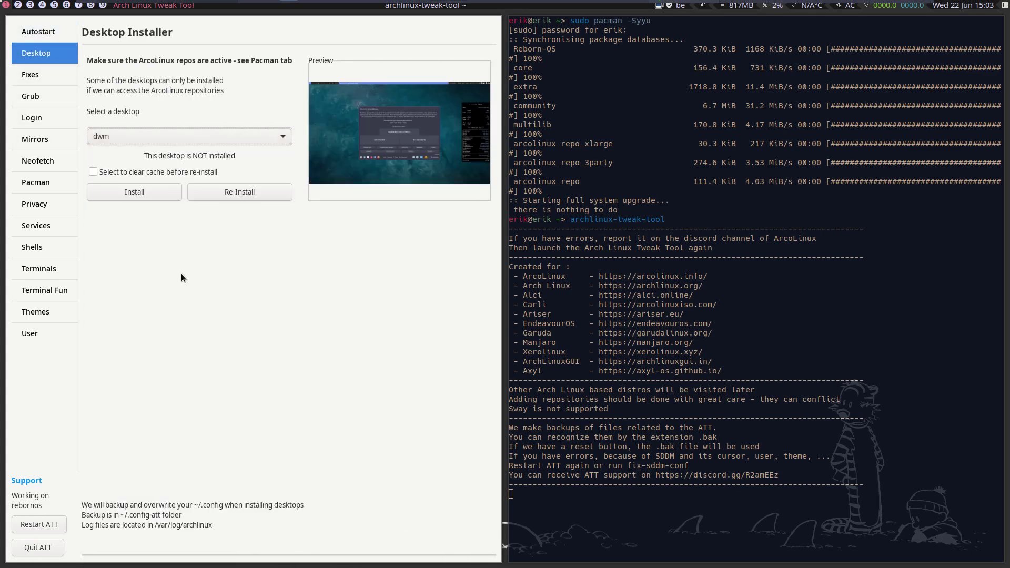
{"action": "left_click", "coordinate": [153, 195]}
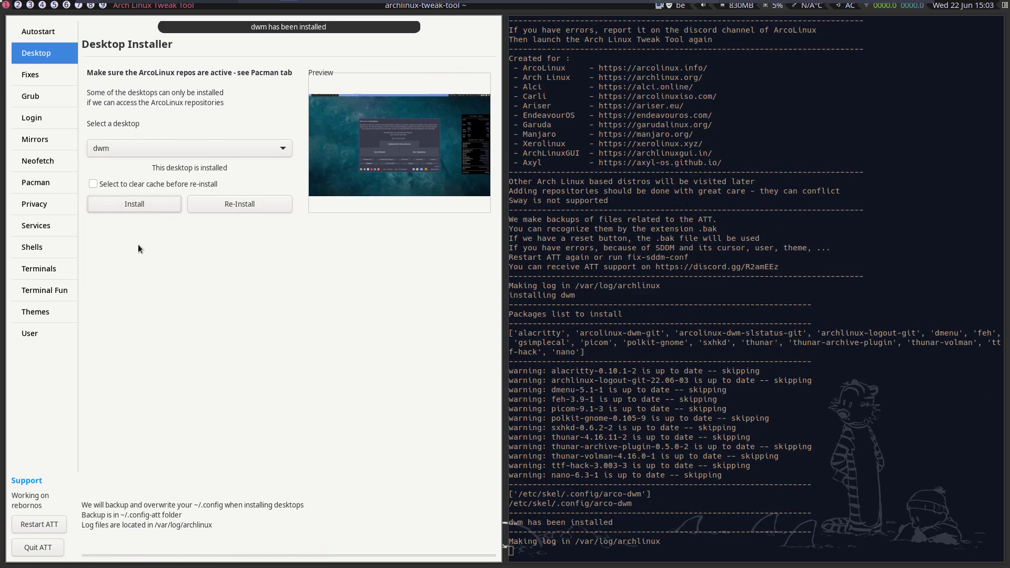
- Browse the Fixes, Grub, Login (LightDM, LXDM), Mirrors, Neofetch and Pacman sections
{"action": "left_click", "coordinate": [44, 78]}
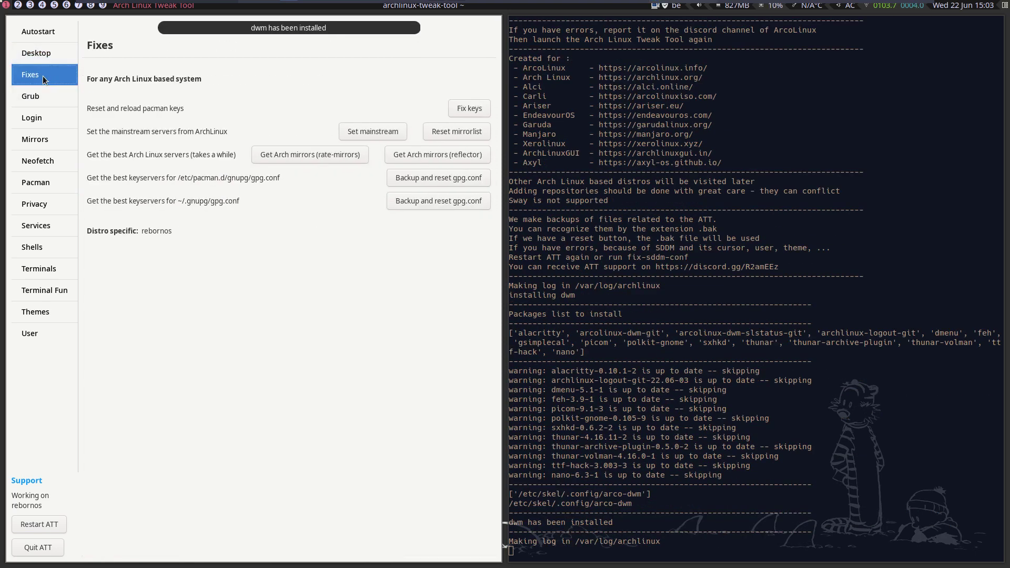
{"action": "left_click", "coordinate": [46, 96]}
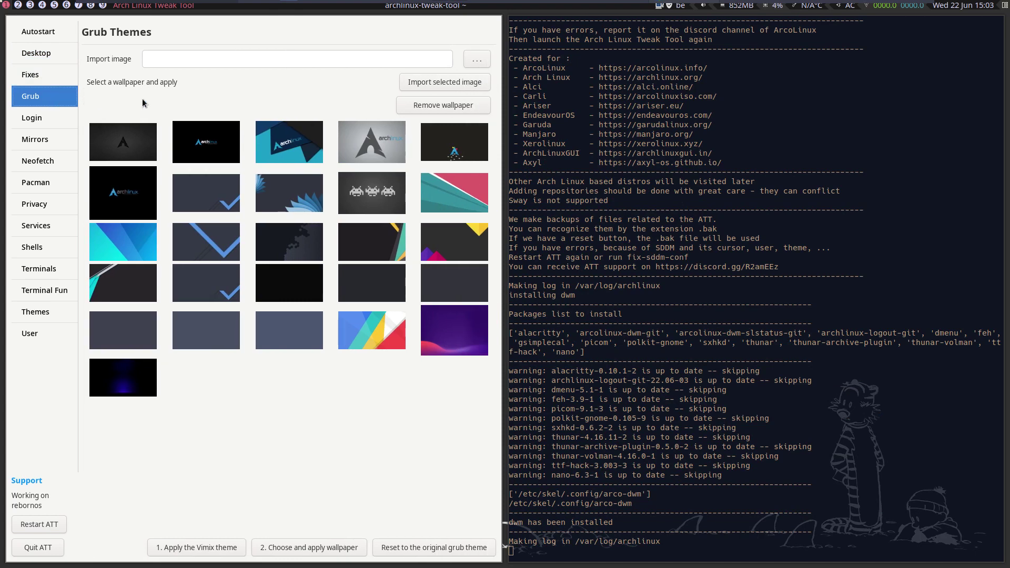
{"action": "left_click", "coordinate": [46, 121]}
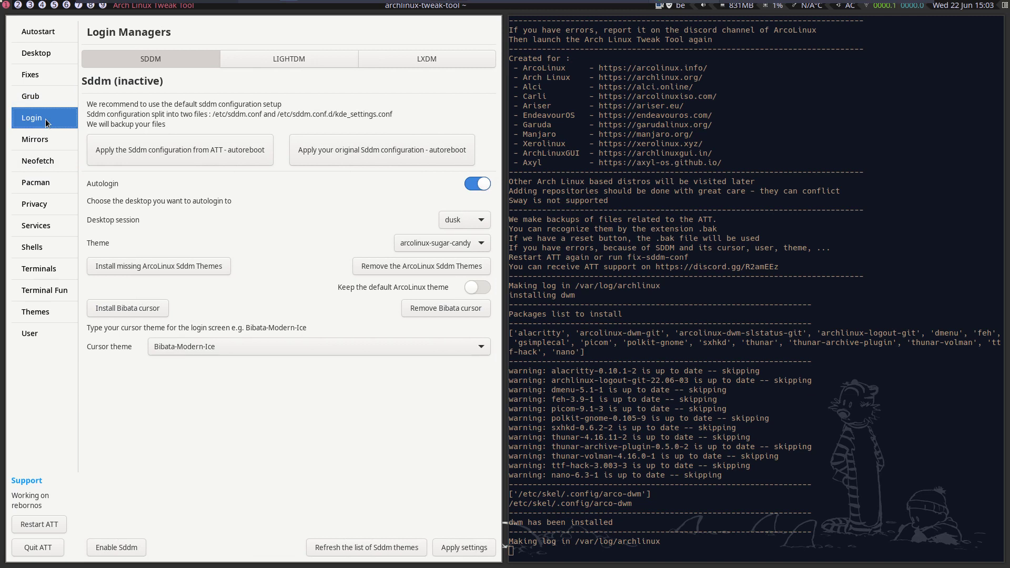
{"action": "left_click", "coordinate": [281, 63]}
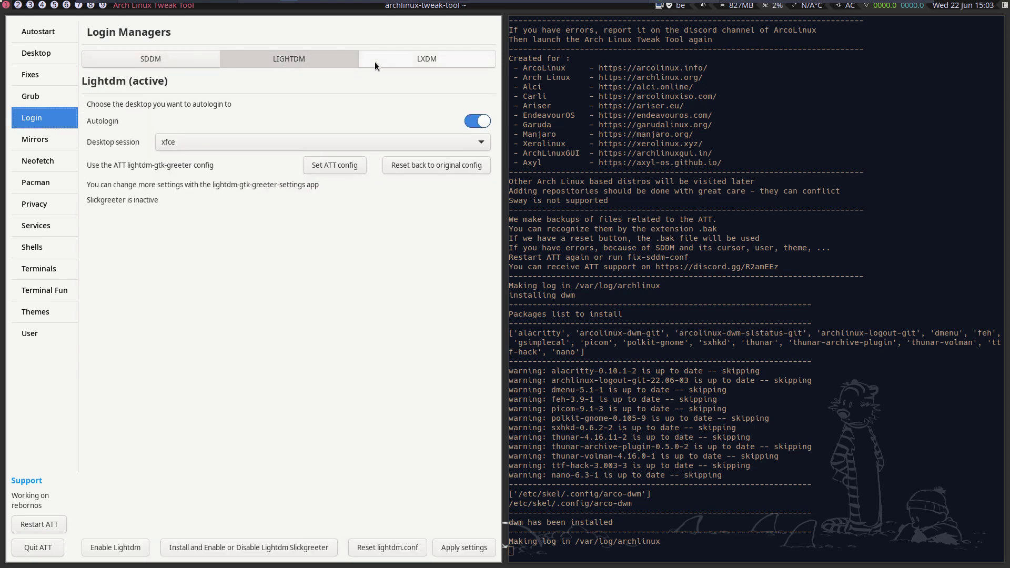
{"action": "left_click", "coordinate": [374, 65]}
{"action": "left_click", "coordinate": [55, 144]}
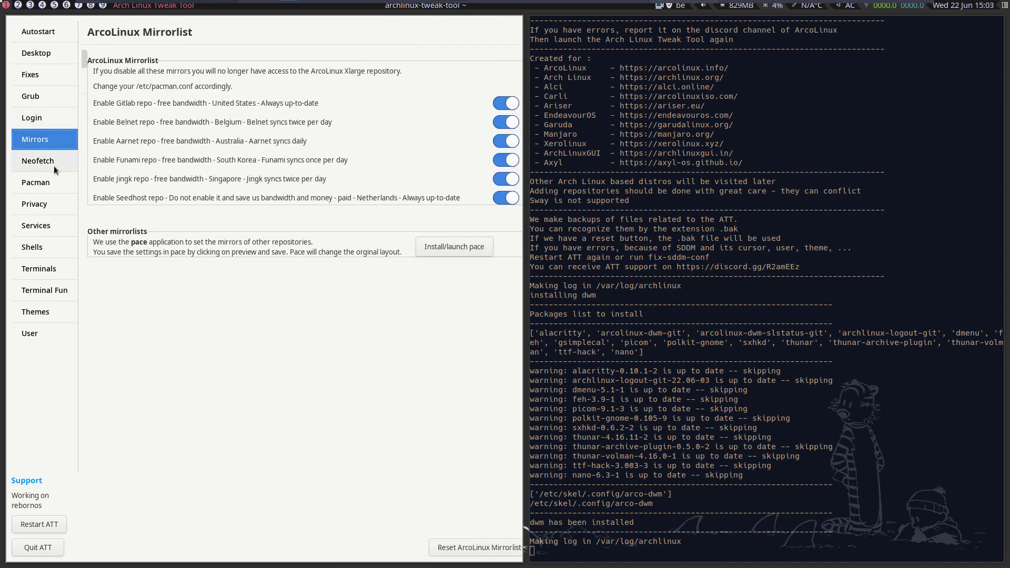
{"action": "left_click", "coordinate": [54, 165]}
{"action": "left_click", "coordinate": [54, 183]}
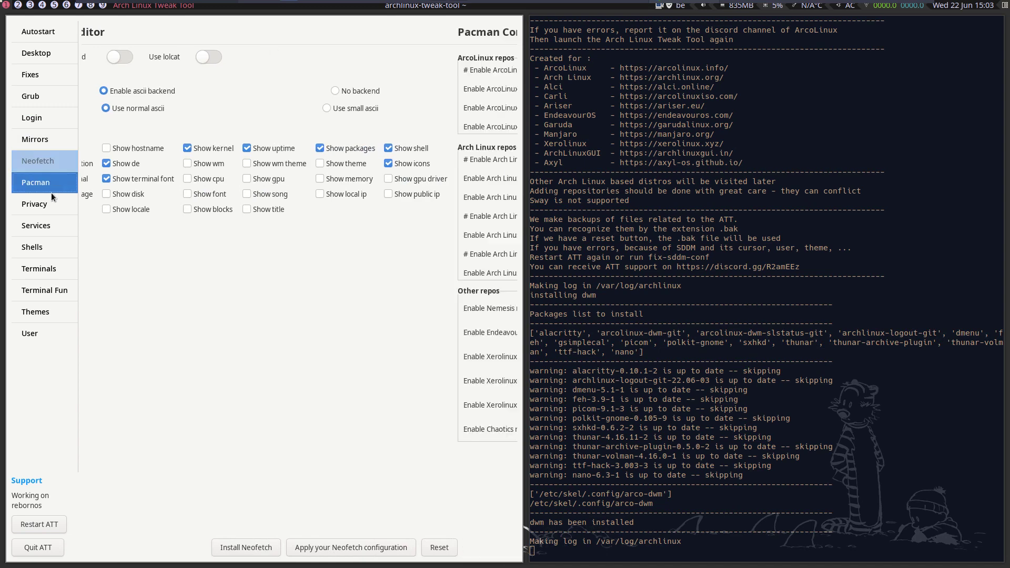
- Browse Privacy, Services, Shells, Terminals and Terminal Fun, ending on the Create User form
{"action": "left_click", "coordinate": [50, 200]}
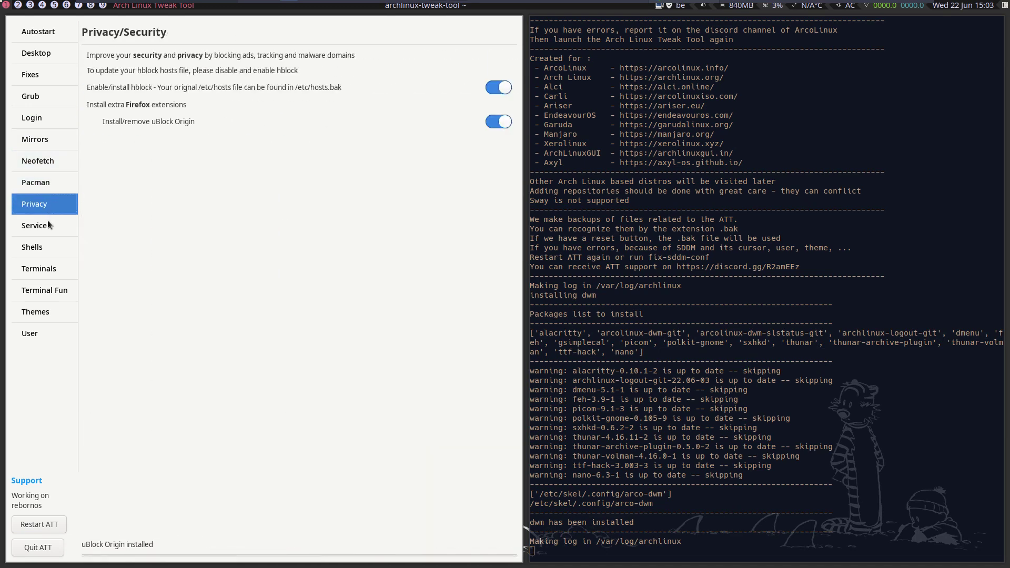
{"action": "left_click", "coordinate": [50, 232]}
{"action": "left_click", "coordinate": [48, 245]}
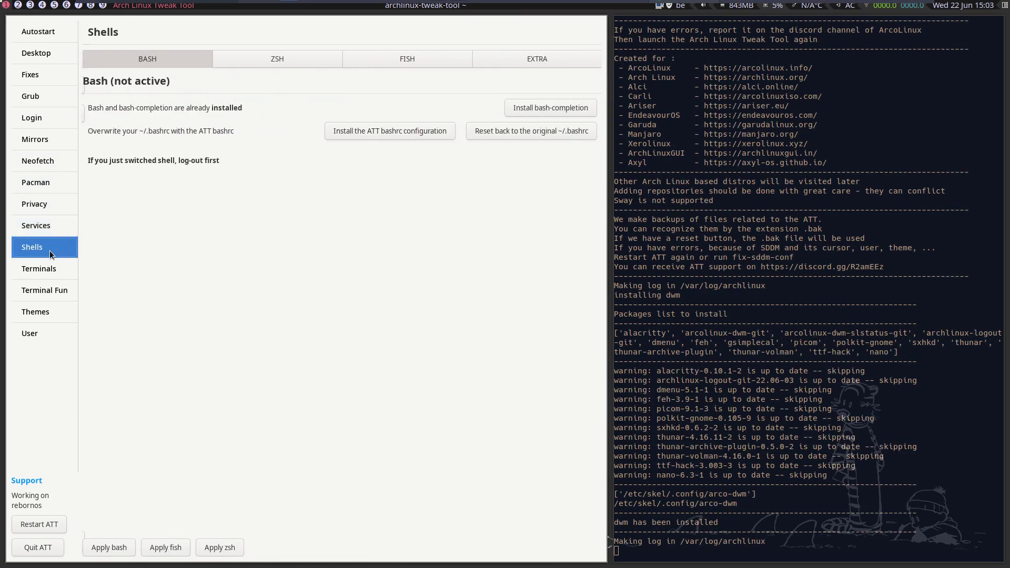
{"action": "left_click", "coordinate": [61, 267]}
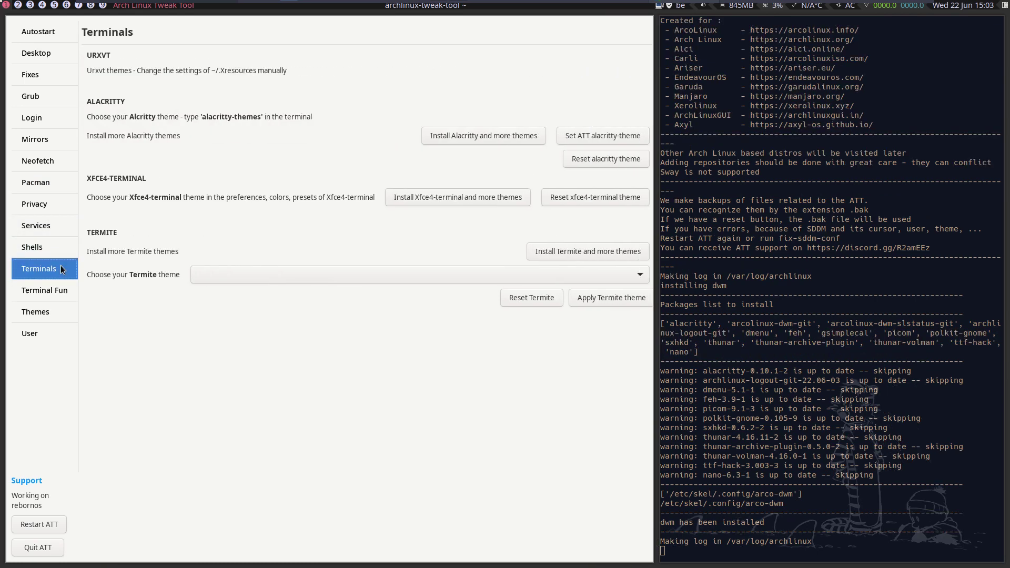
{"action": "left_click", "coordinate": [59, 294]}
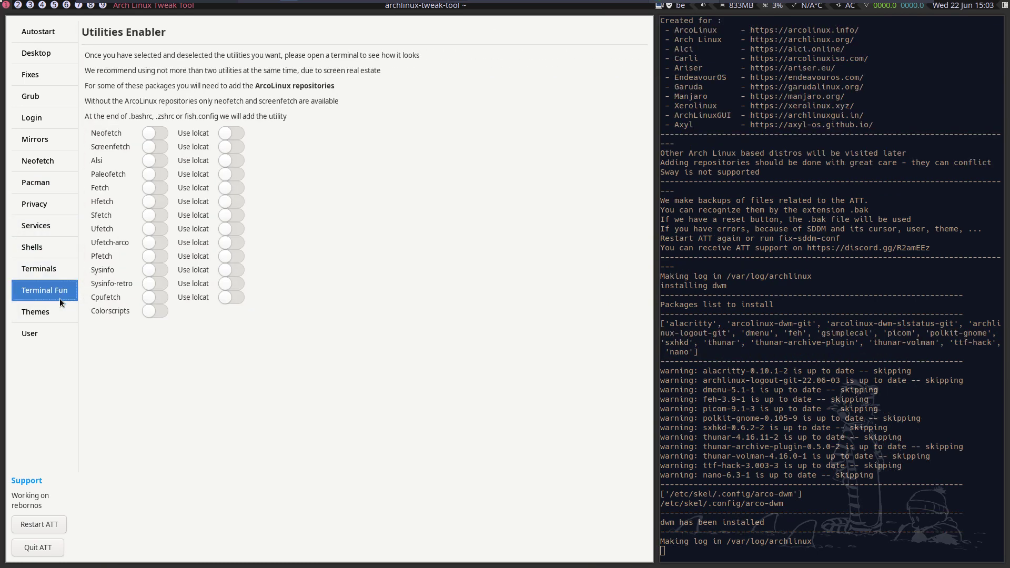
{"action": "left_click", "coordinate": [54, 335]}
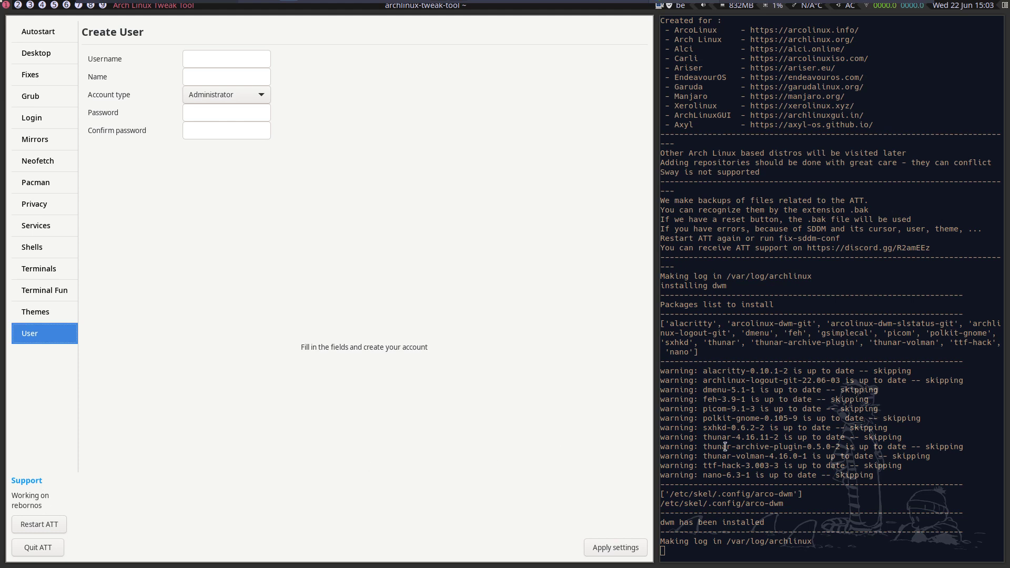
{"action": "key", "text": "super+j"}
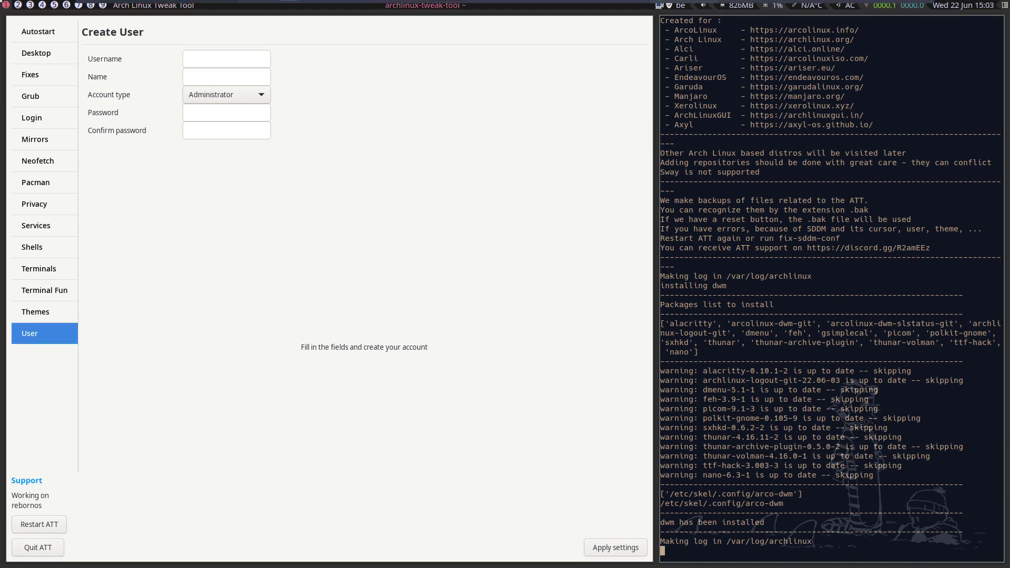